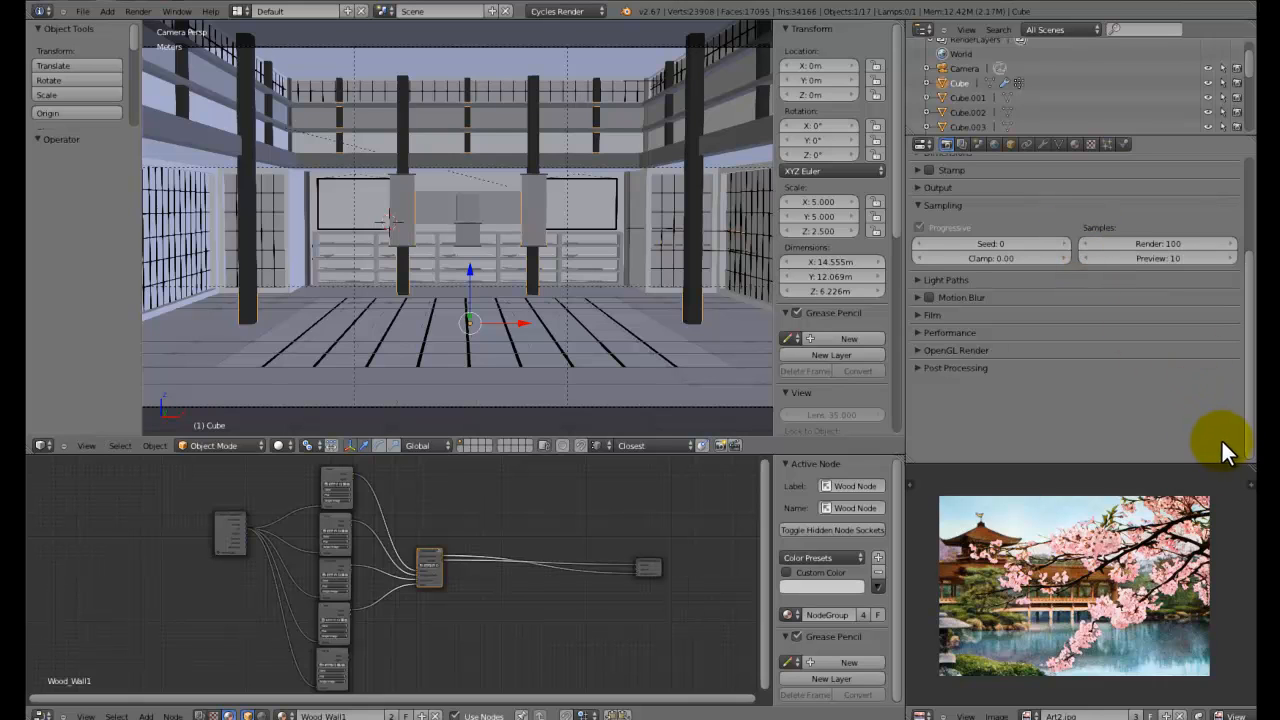
Enlarge the render settings area downward and keep GPU Compute as the render device
{"action": "left_click_drag", "start_coordinate": [1230, 466], "coordinate": [1223, 523]}
{"action": "scroll", "coordinate": [645, 240], "scroll_direction": "up", "scroll_amount": 2}
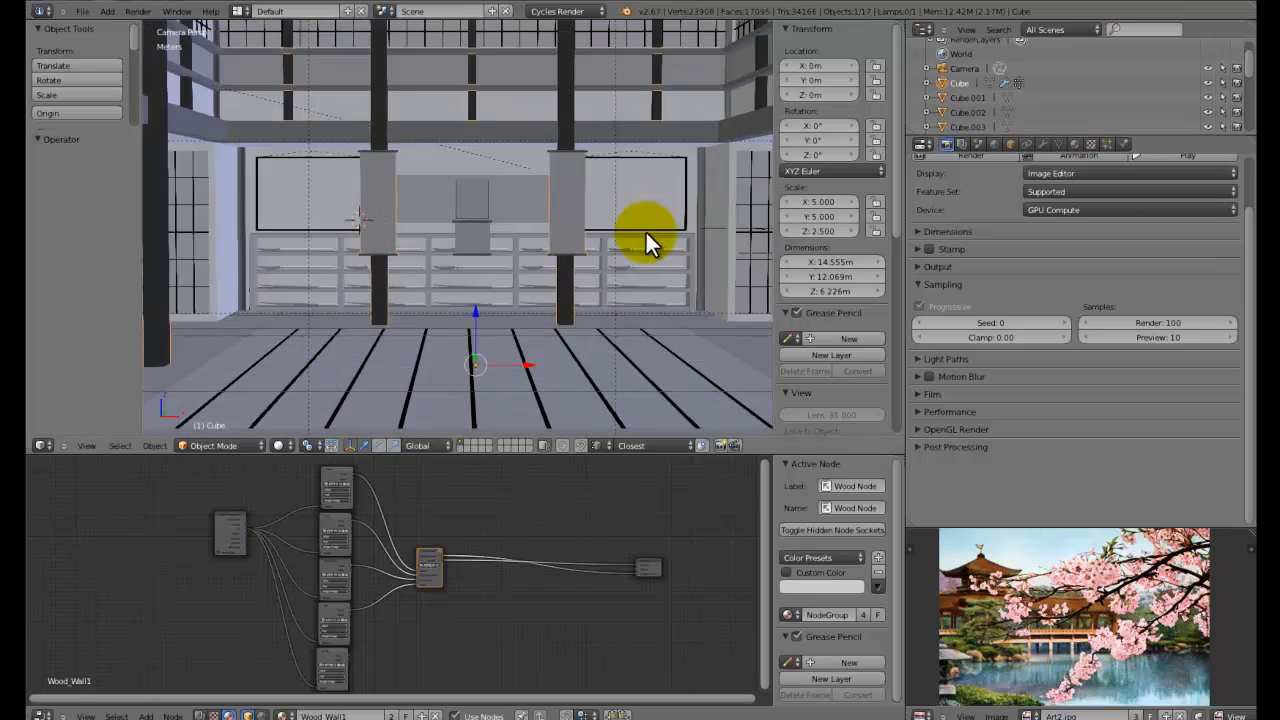
{"action": "scroll", "coordinate": [645, 230], "scroll_direction": "down", "scroll_amount": 1}
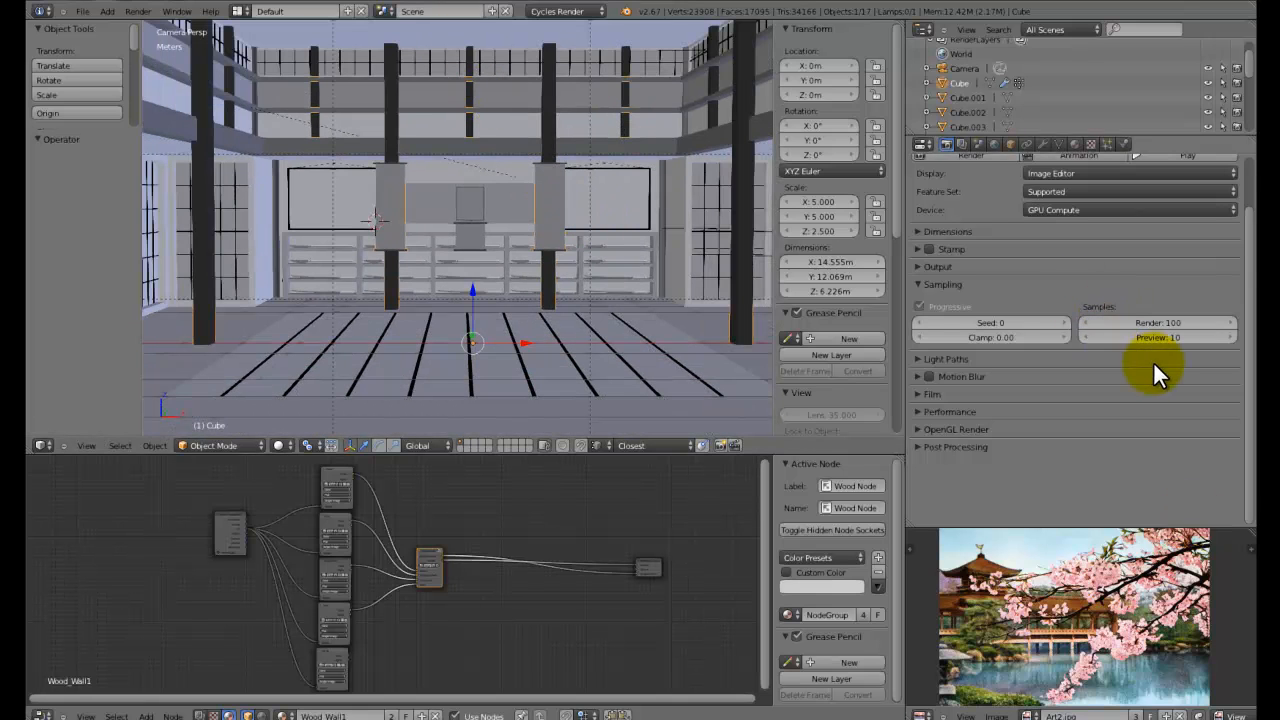
{"action": "scroll", "coordinate": [1153, 361], "scroll_direction": "up", "scroll_amount": 2}
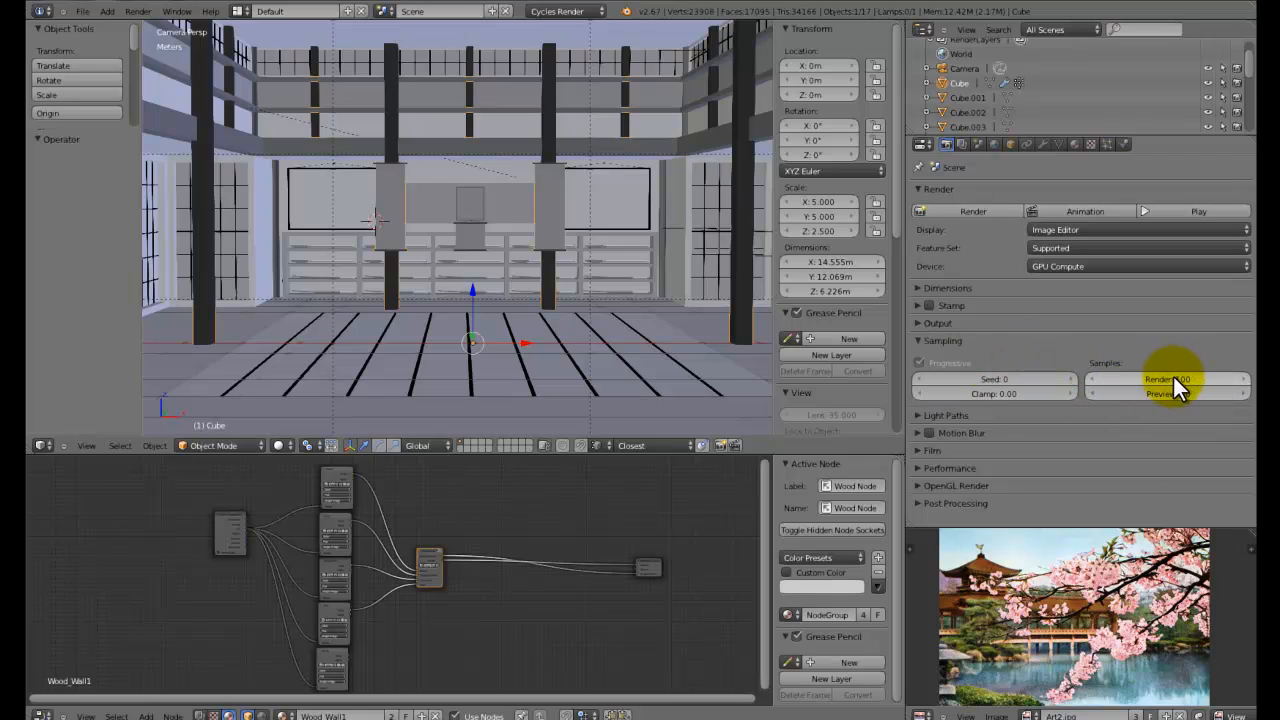
{"action": "left_click", "coordinate": [1037, 266]}
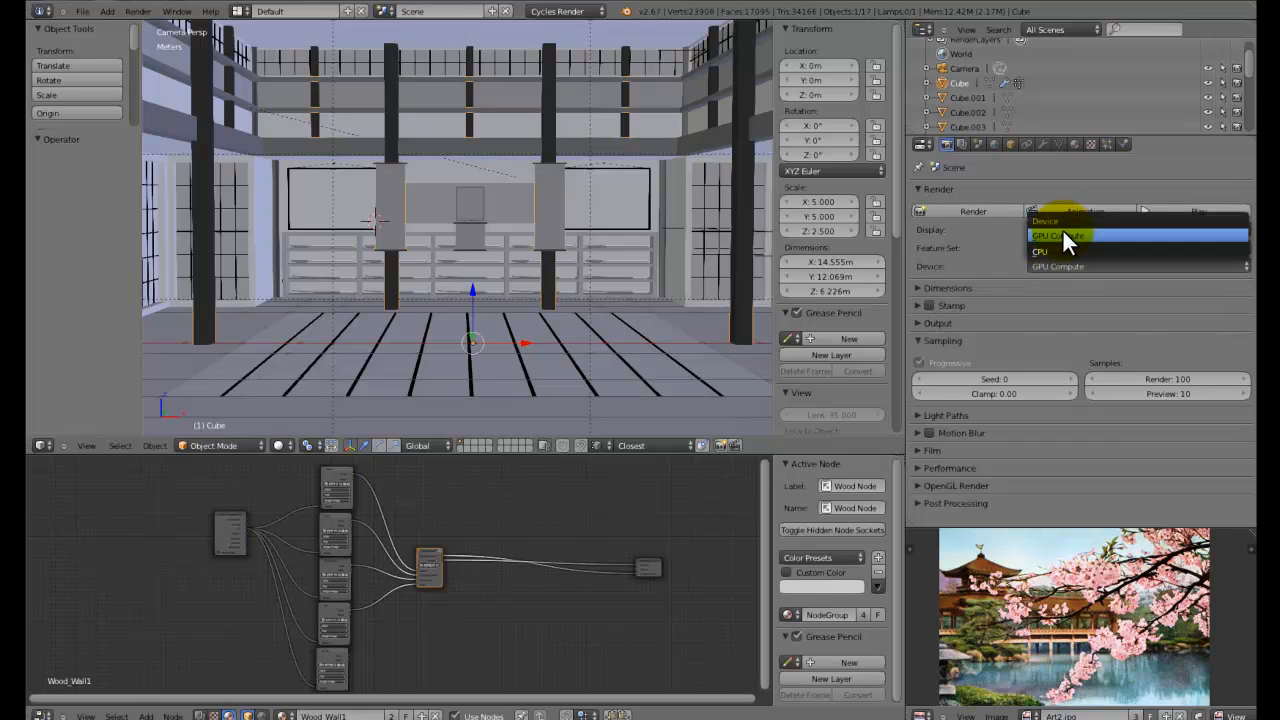
{"action": "left_click", "coordinate": [1064, 269]}
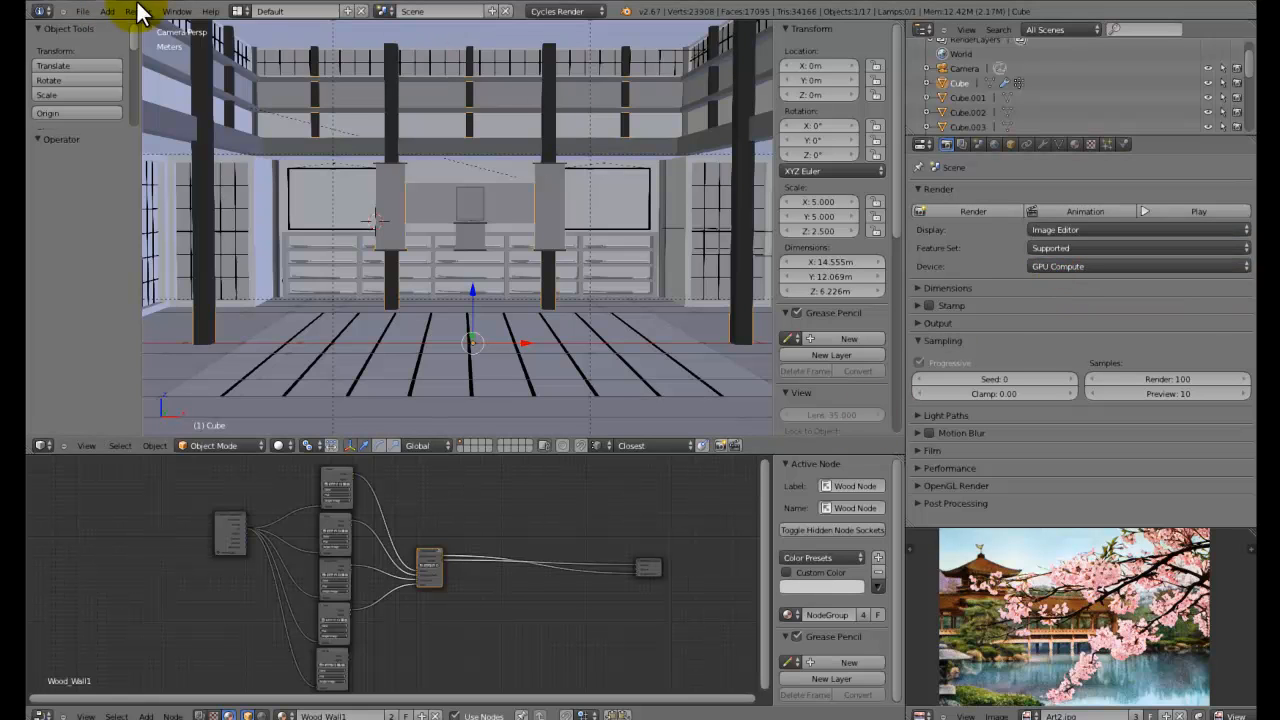
Set the system compute device to CUDA with the GeForce GT 545 in the user preferences and close them
{"action": "left_click", "coordinate": [84, 12]}
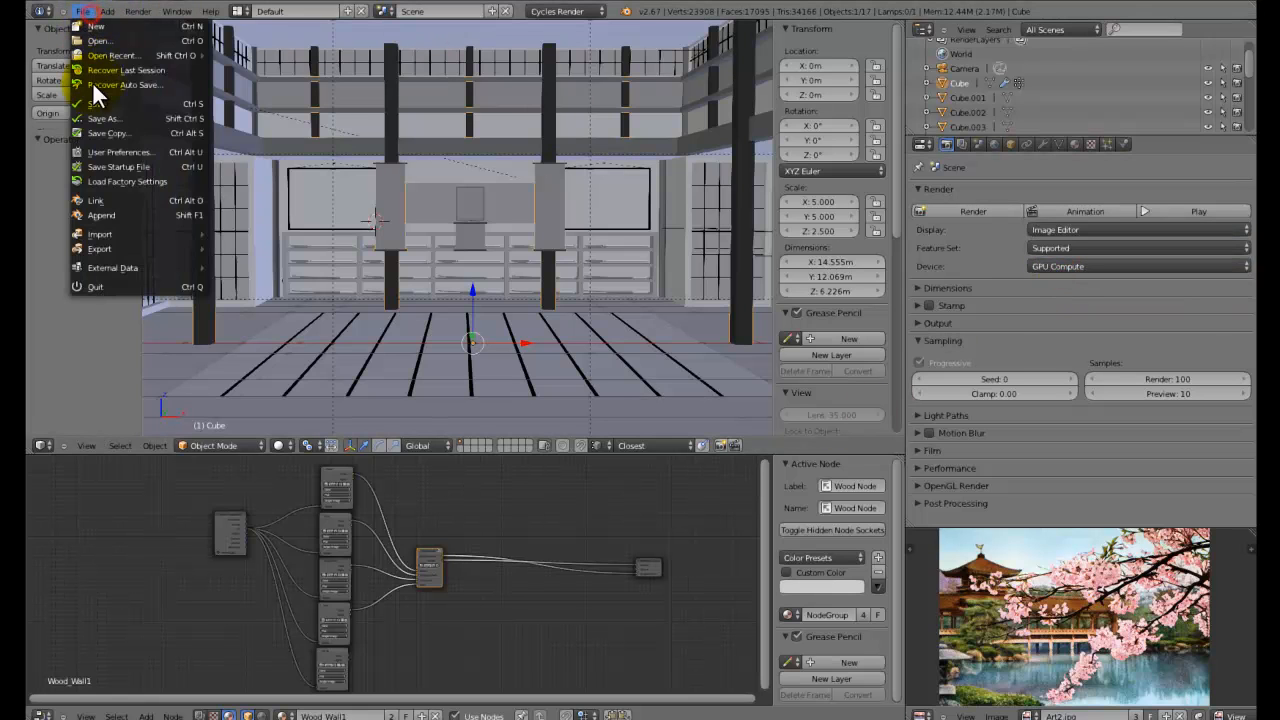
{"action": "left_click", "coordinate": [92, 150]}
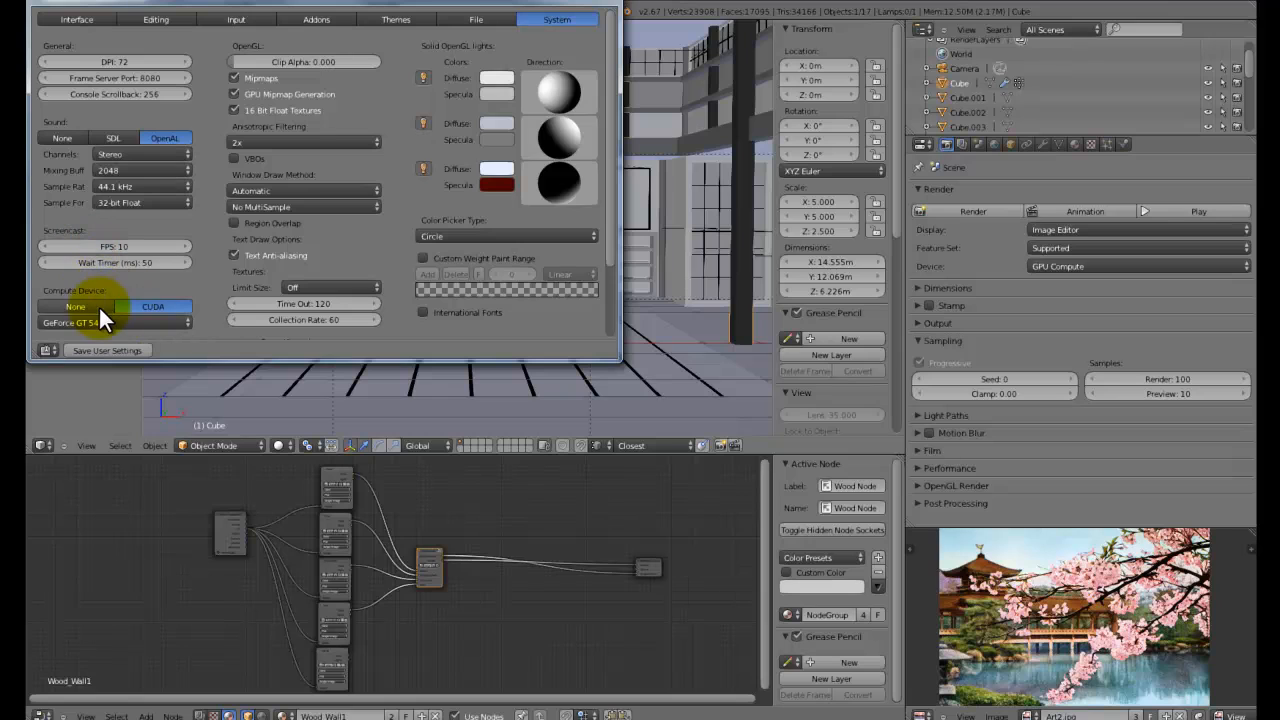
{"action": "left_click", "coordinate": [97, 304]}
{"action": "left_click", "coordinate": [157, 302]}
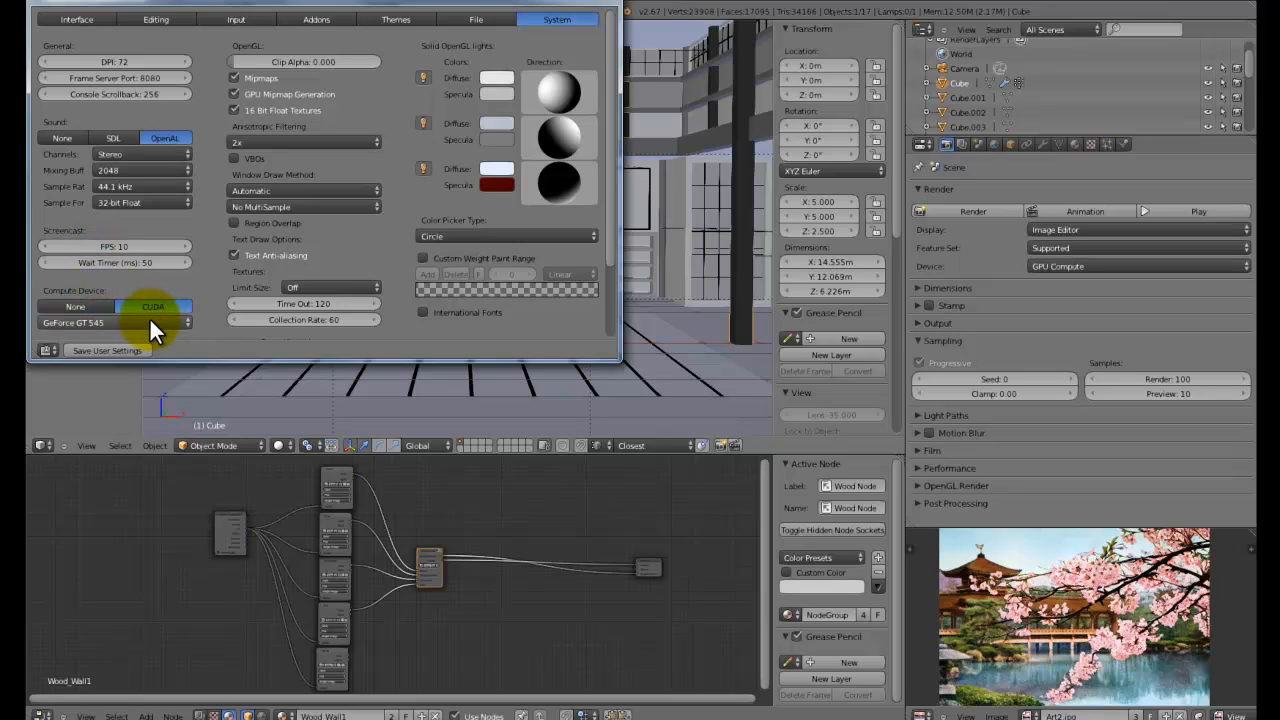
{"action": "left_click", "coordinate": [148, 319]}
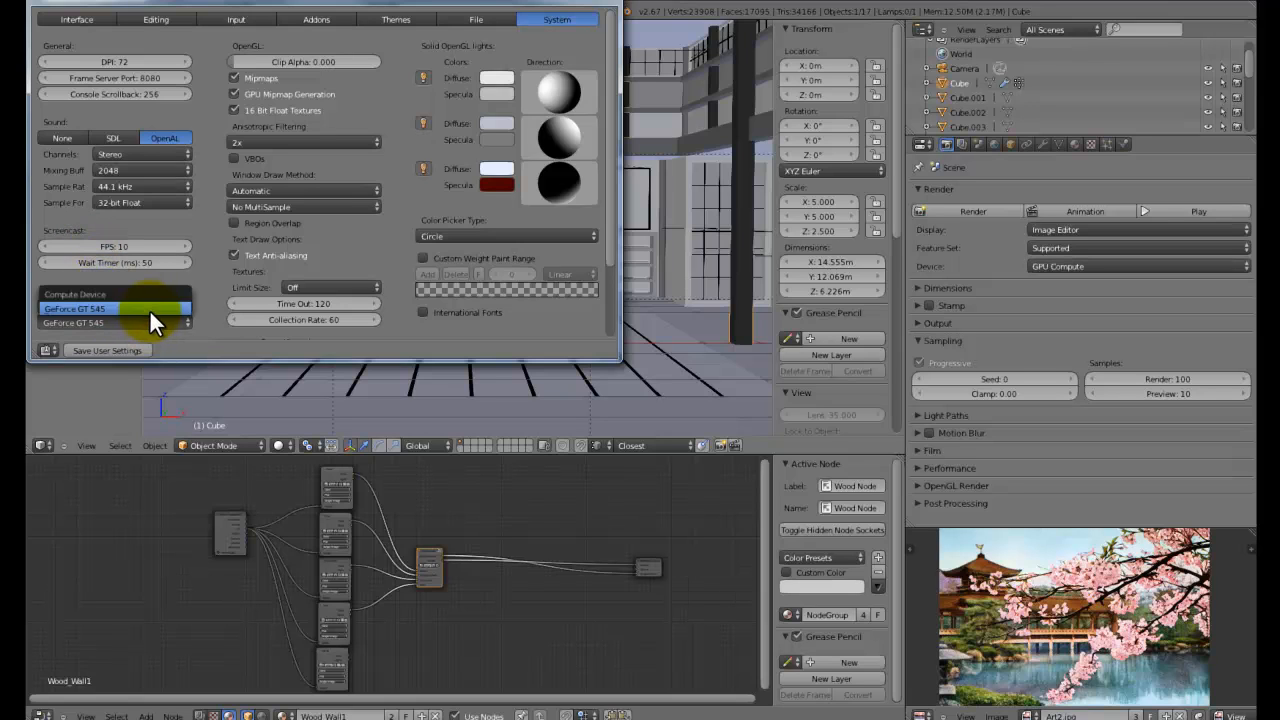
{"action": "left_click", "coordinate": [150, 320]}
{"action": "left_click", "coordinate": [614, 8]}
Try the Experimental feature set with GPU Compute as the render device
{"action": "left_click", "coordinate": [1143, 260]}
{"action": "left_click", "coordinate": [1142, 256]}
{"action": "left_click", "coordinate": [1112, 246]}
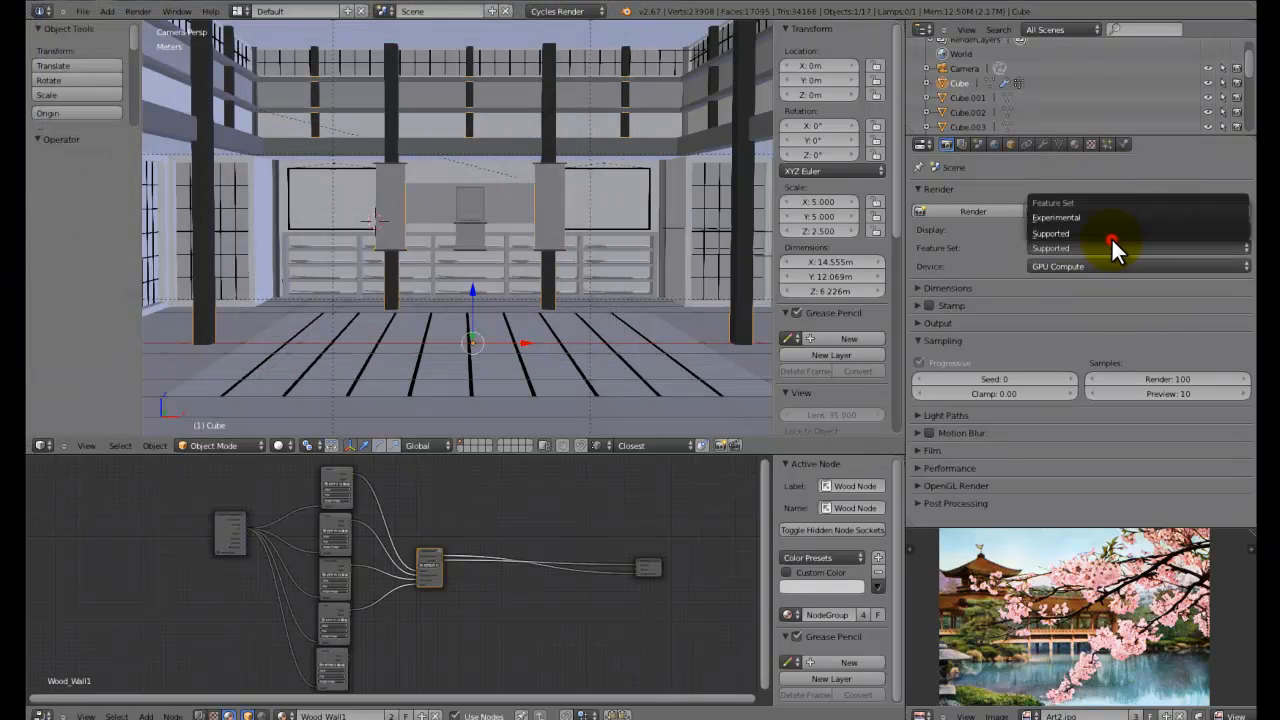
{"action": "left_click", "coordinate": [1115, 219]}
{"action": "left_click", "coordinate": [1102, 266]}
{"action": "left_click", "coordinate": [1104, 261]}
Expand the render Dimensions settings and set the feature set to Supported
{"action": "left_click", "coordinate": [1099, 285]}
{"action": "left_click", "coordinate": [1082, 245]}
{"action": "left_click", "coordinate": [1082, 233]}
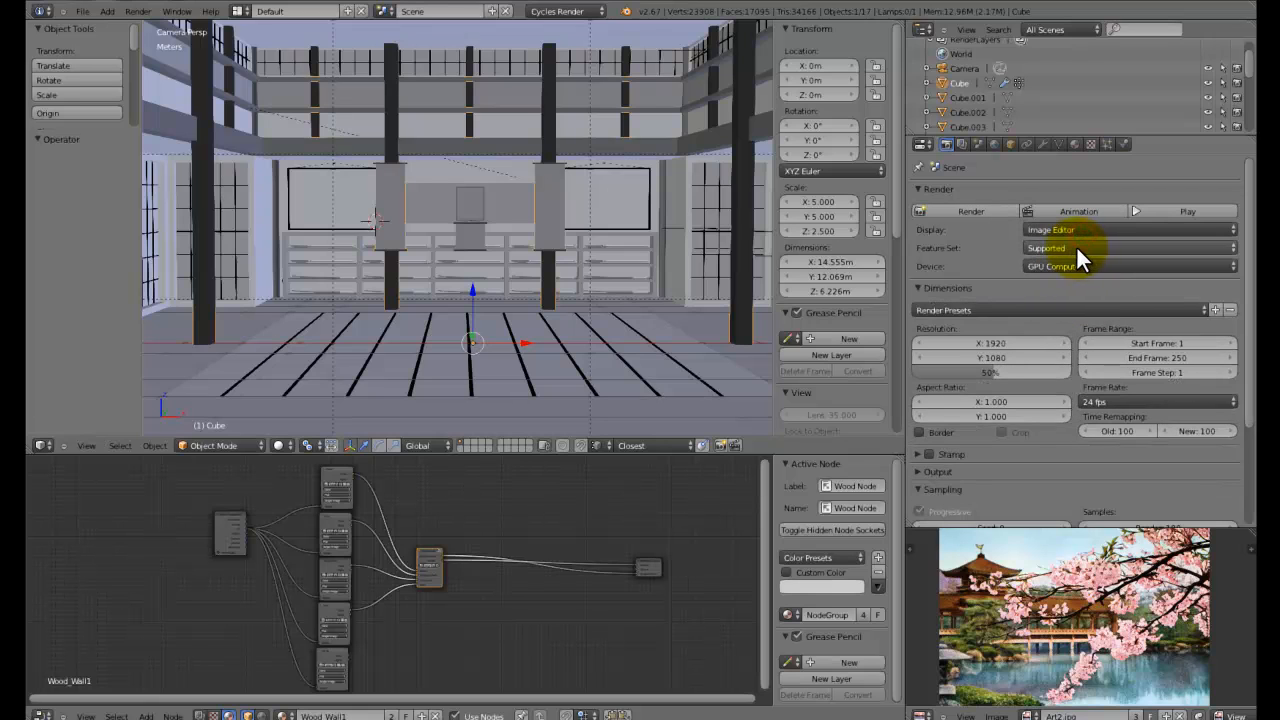
{"action": "left_click", "coordinate": [1050, 247]}
{"action": "left_click", "coordinate": [1068, 239]}
{"action": "left_click", "coordinate": [1080, 250]}
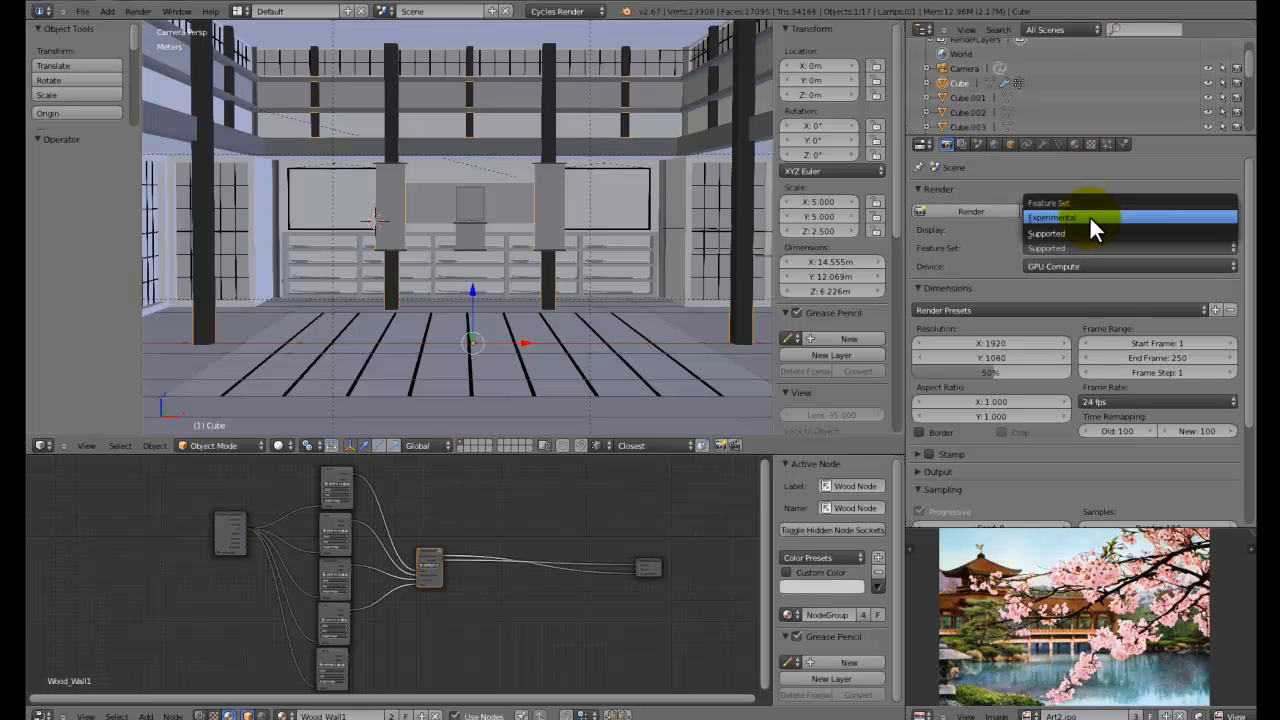
{"action": "left_click", "coordinate": [1079, 232]}
Examine the render resolution, scale and sampling settings together with the framing of the camera view
{"action": "scroll", "coordinate": [950, 230], "scroll_direction": "down", "scroll_amount": 2}
{"action": "scroll", "coordinate": [971, 243], "scroll_direction": "down", "scroll_amount": 2}
{"action": "scroll", "coordinate": [971, 243], "scroll_direction": "up", "scroll_amount": 4}
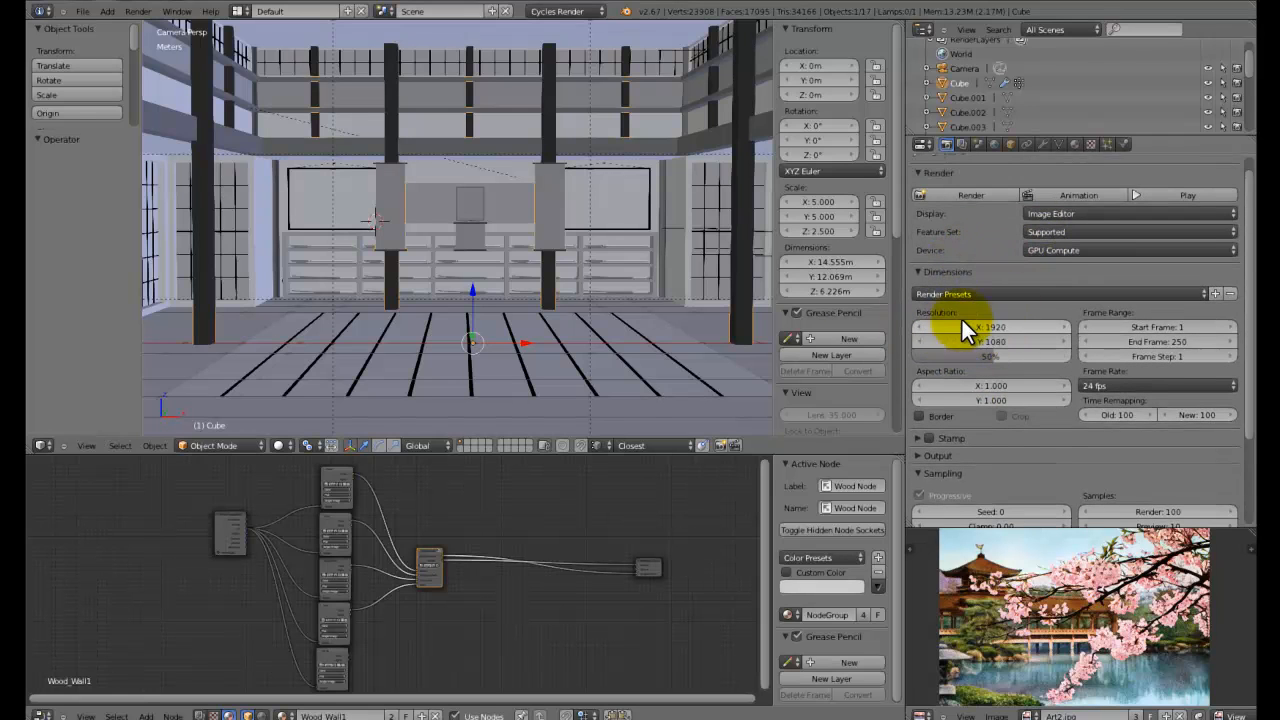
{"action": "scroll", "coordinate": [615, 253], "scroll_direction": "down", "scroll_amount": 3}
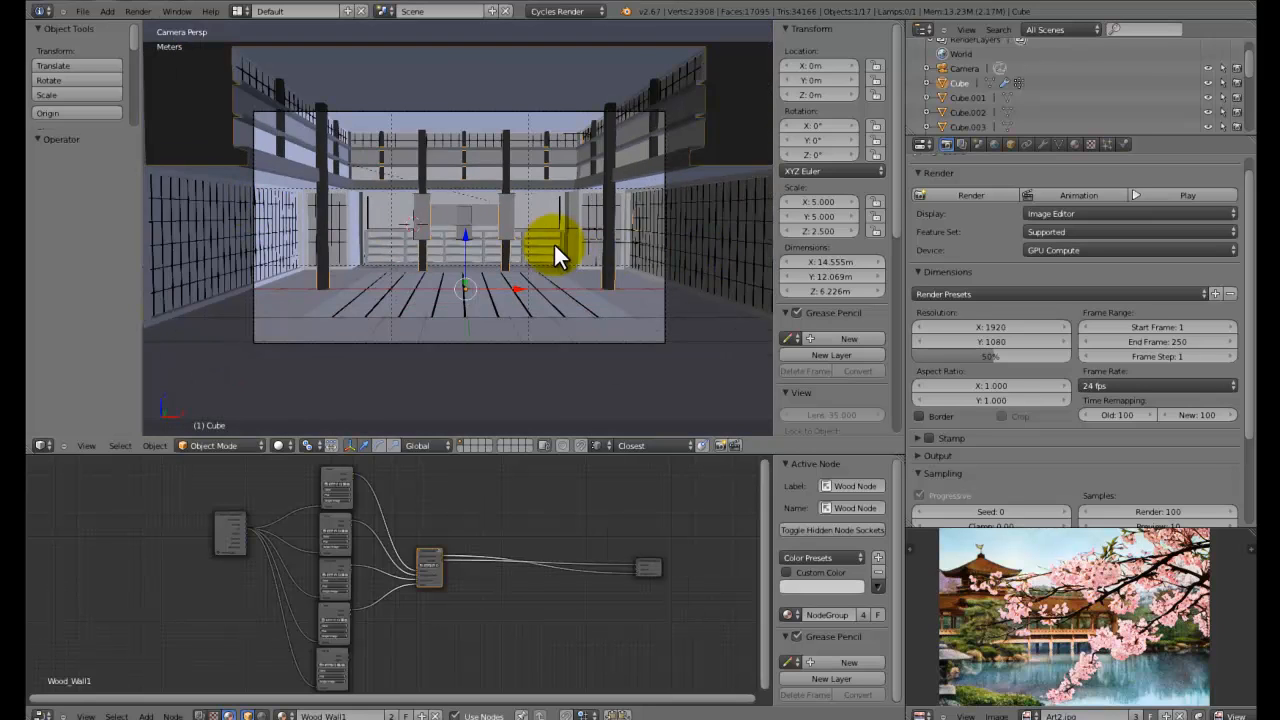
{"action": "scroll", "coordinate": [1002, 340], "scroll_direction": "up", "scroll_amount": 1}
{"action": "scroll", "coordinate": [999, 346], "scroll_direction": "down", "scroll_amount": 2}
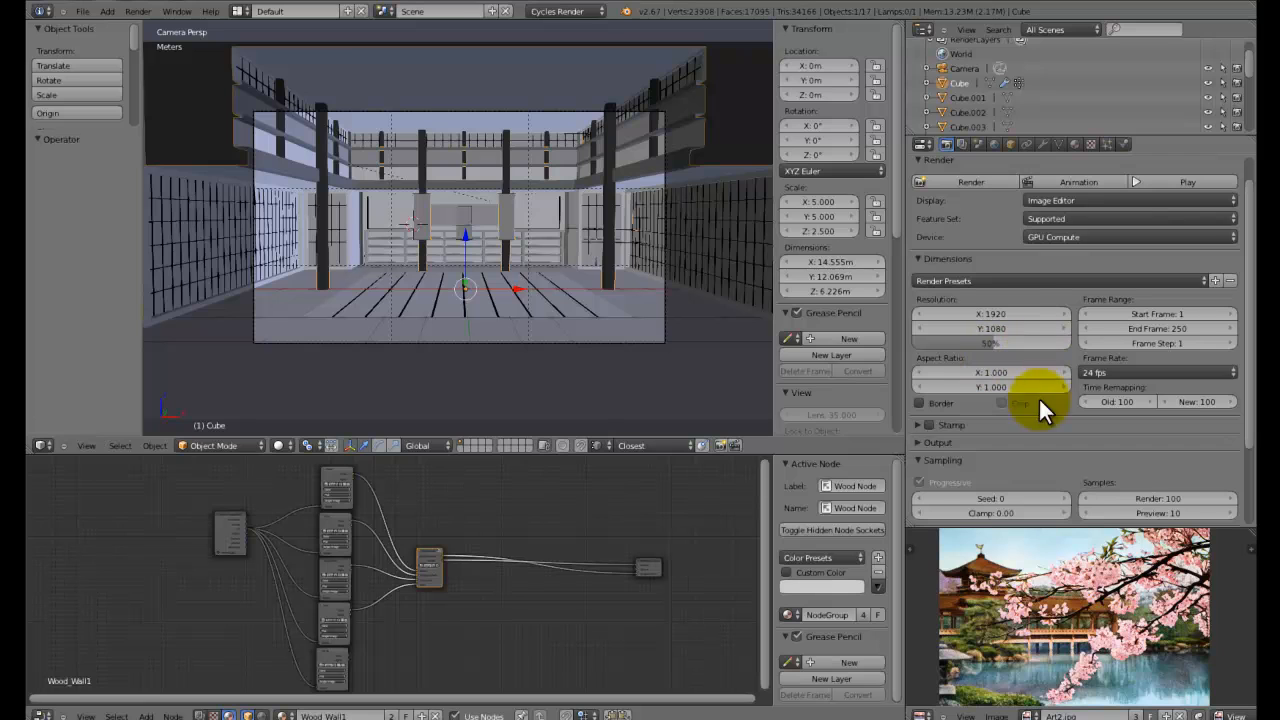
{"action": "scroll", "coordinate": [476, 240], "scroll_direction": "up", "scroll_amount": 1}
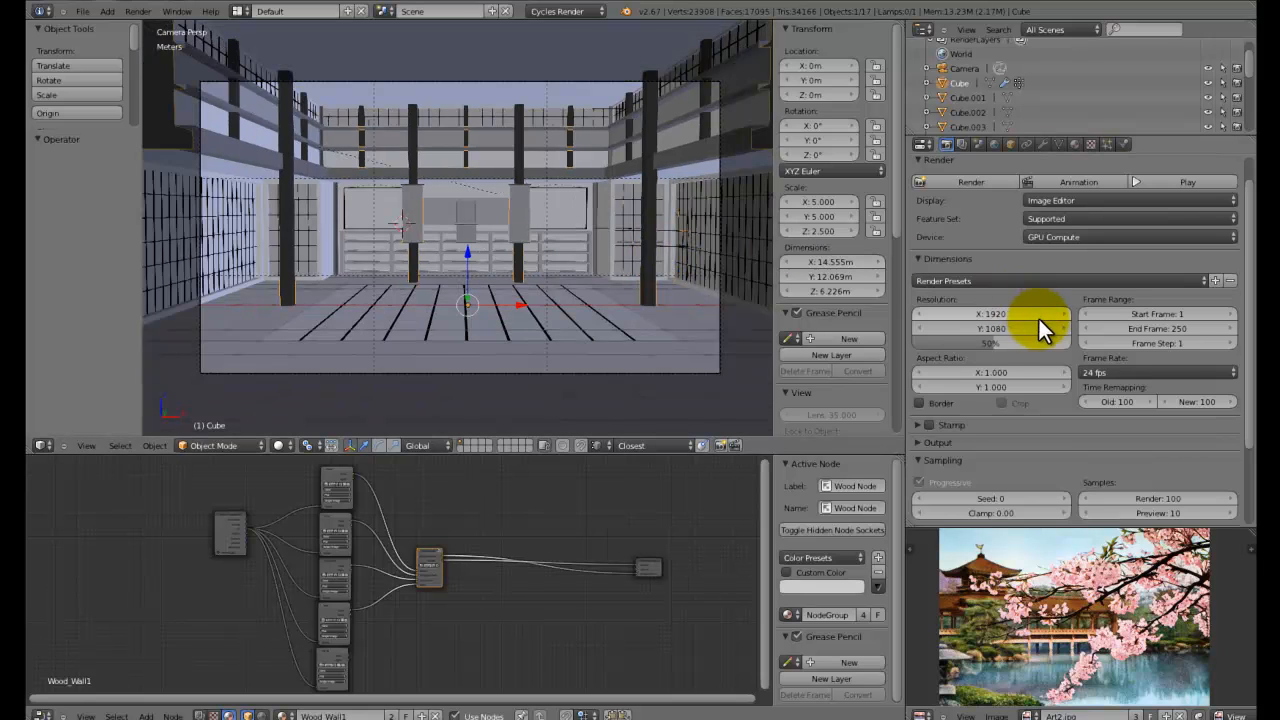
{"action": "scroll", "coordinate": [1047, 331], "scroll_direction": "down", "scroll_amount": 1}
{"action": "scroll", "coordinate": [715, 265], "scroll_direction": "up", "scroll_amount": 2}
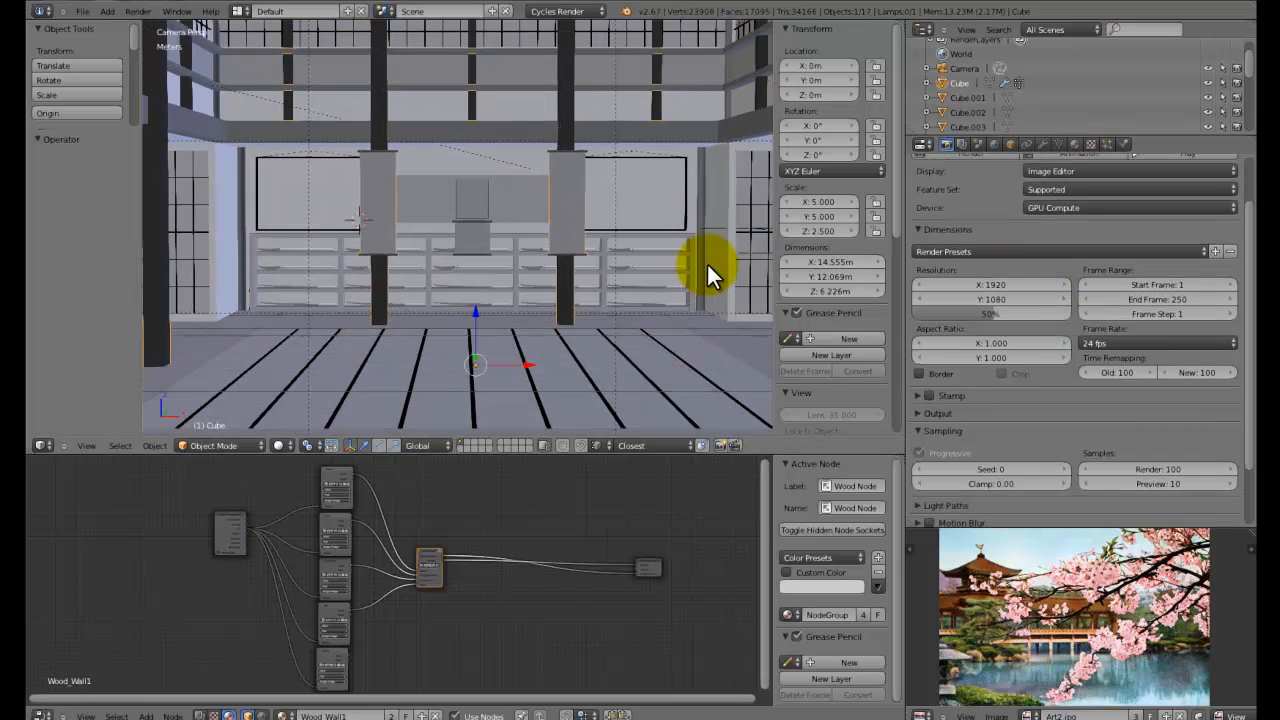
{"action": "scroll", "coordinate": [707, 262], "scroll_direction": "down", "scroll_amount": 2}
{"action": "scroll", "coordinate": [635, 263], "scroll_direction": "down", "scroll_amount": 1}
{"action": "scroll", "coordinate": [1080, 317], "scroll_direction": "down", "scroll_amount": 2}
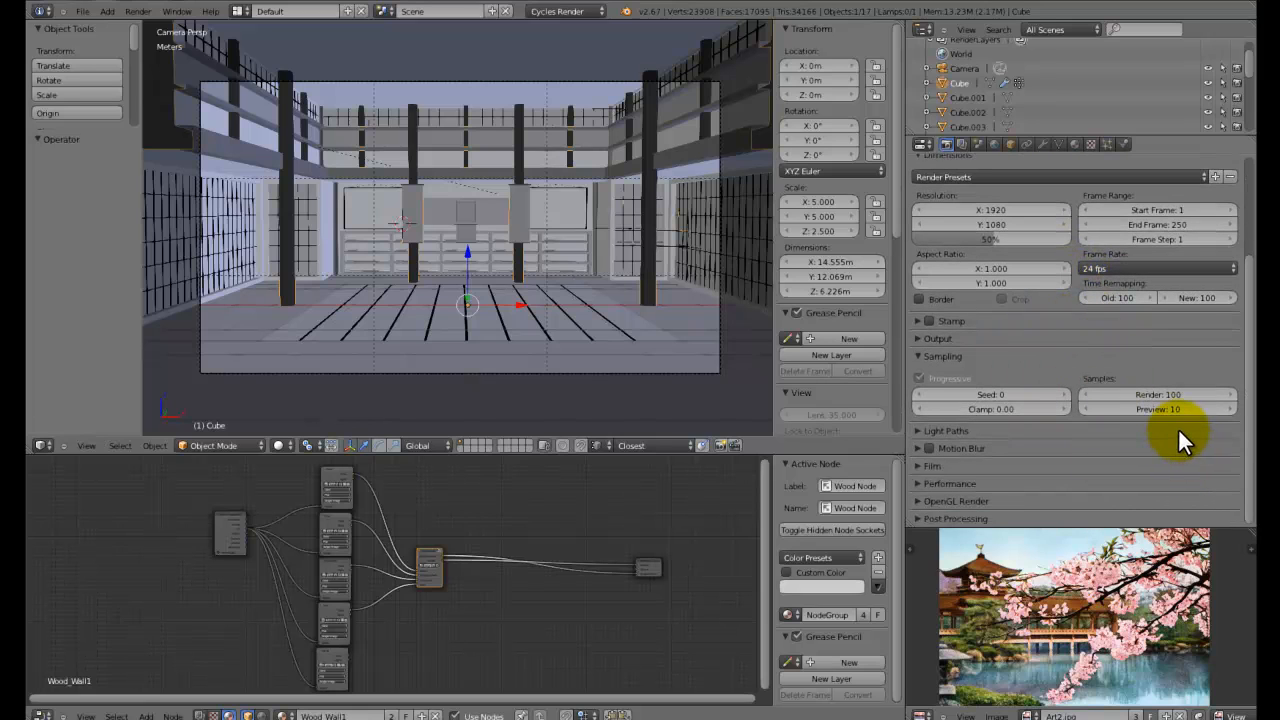
{"action": "scroll", "coordinate": [989, 354], "scroll_direction": "up", "scroll_amount": 1}
{"action": "scroll", "coordinate": [993, 354], "scroll_direction": "down", "scroll_amount": 1}
{"action": "scroll", "coordinate": [951, 454], "scroll_direction": "up", "scroll_amount": 5}
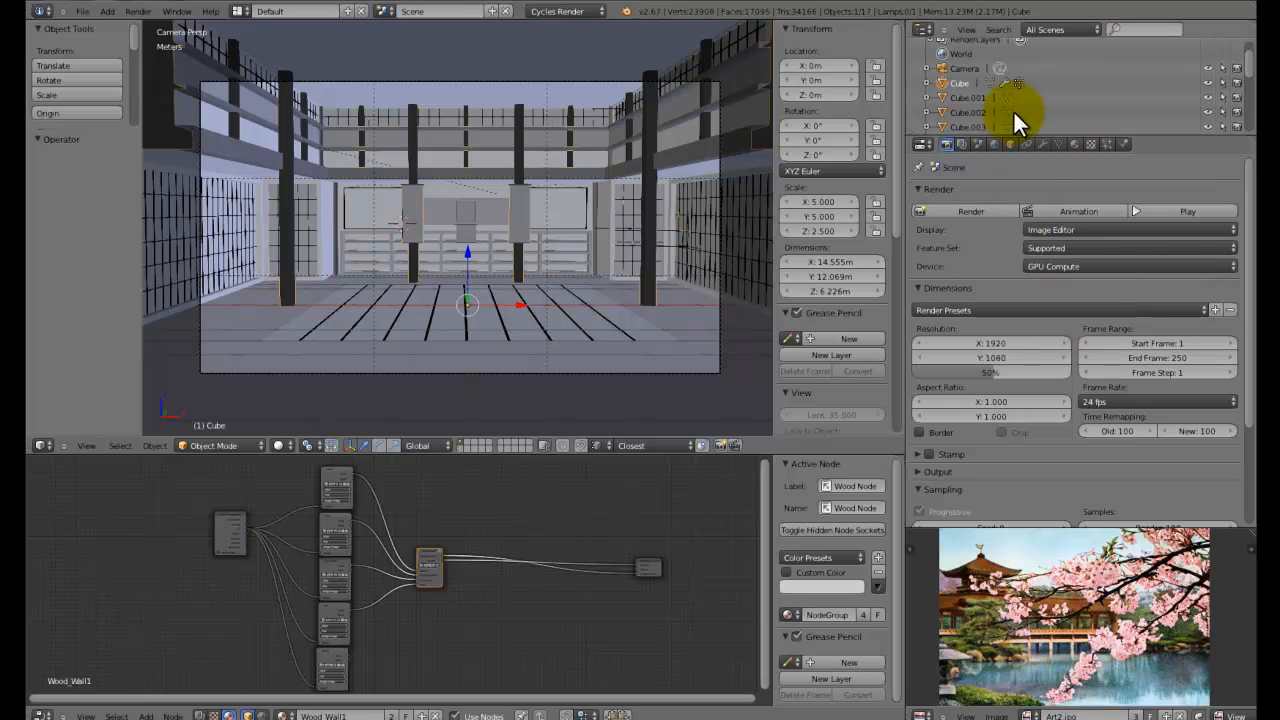
Enable the AO, Shadow and Environment passes for the scene's render layer
{"action": "left_click", "coordinate": [961, 144]}
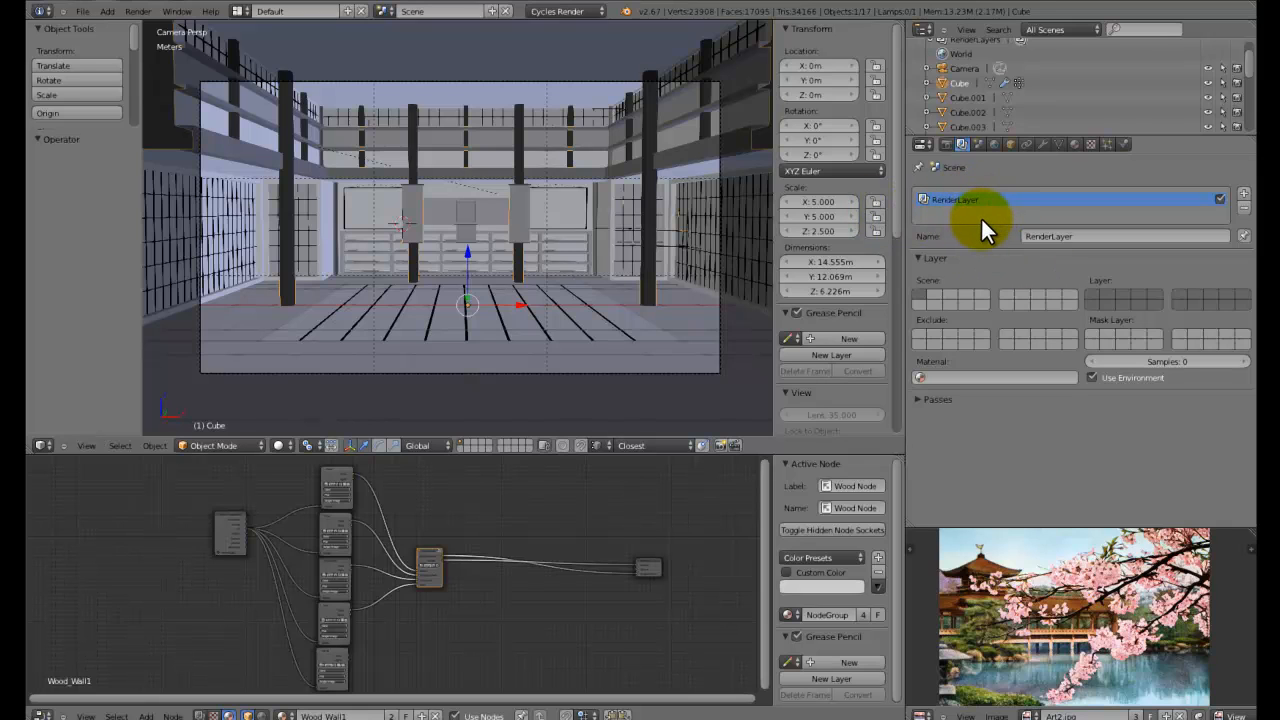
{"action": "scroll", "coordinate": [395, 288], "scroll_direction": "up", "scroll_amount": 1}
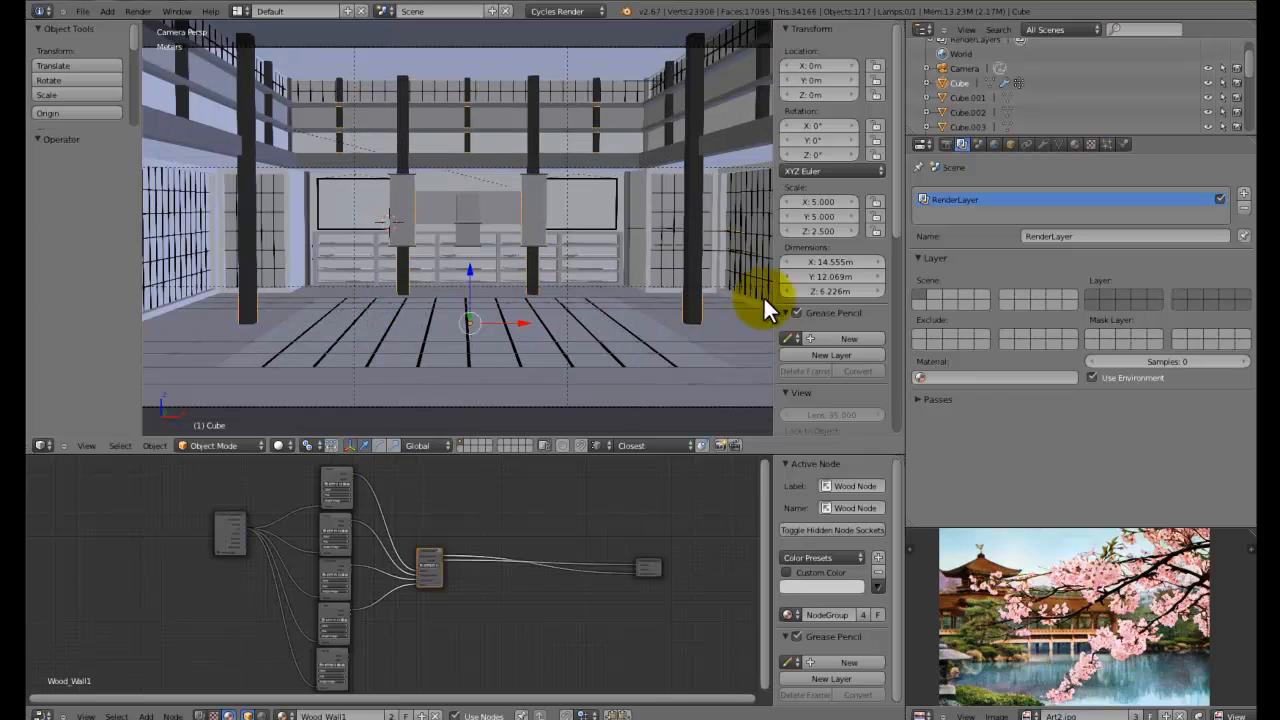
{"action": "left_click", "coordinate": [920, 398]}
{"action": "scroll", "coordinate": [919, 396], "scroll_direction": "down", "scroll_amount": 1}
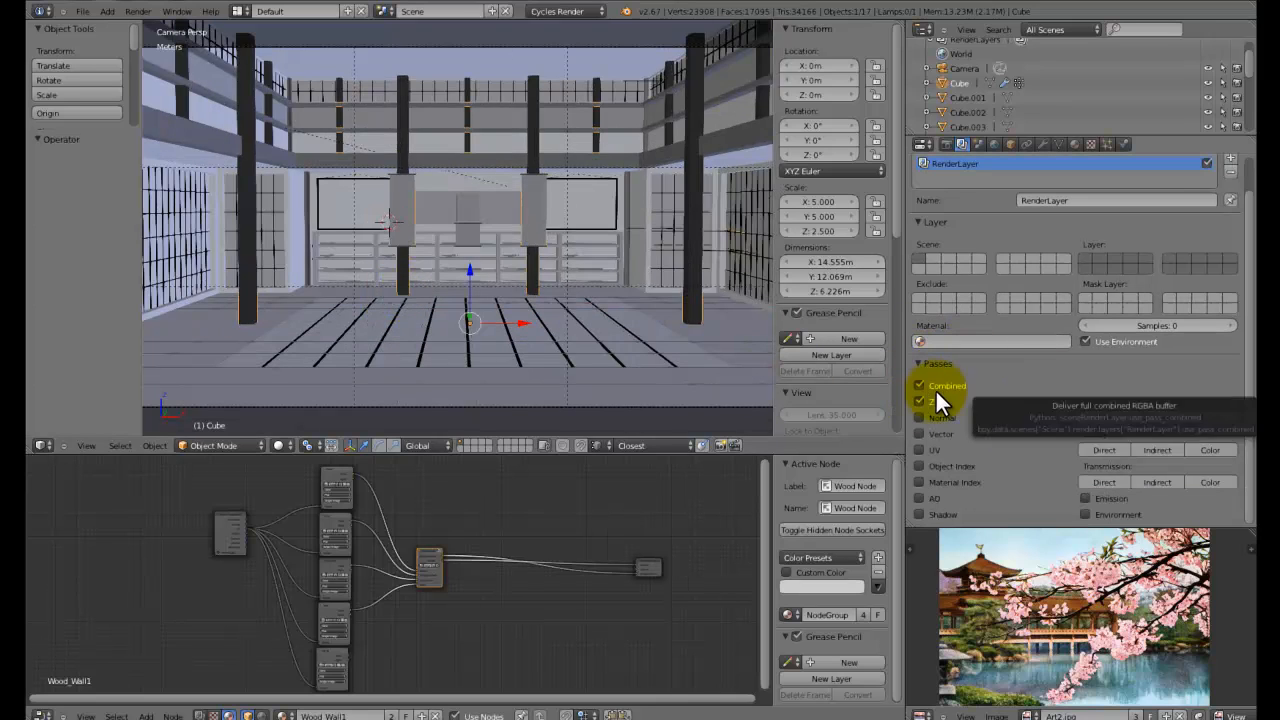
{"action": "left_click", "coordinate": [919, 497]}
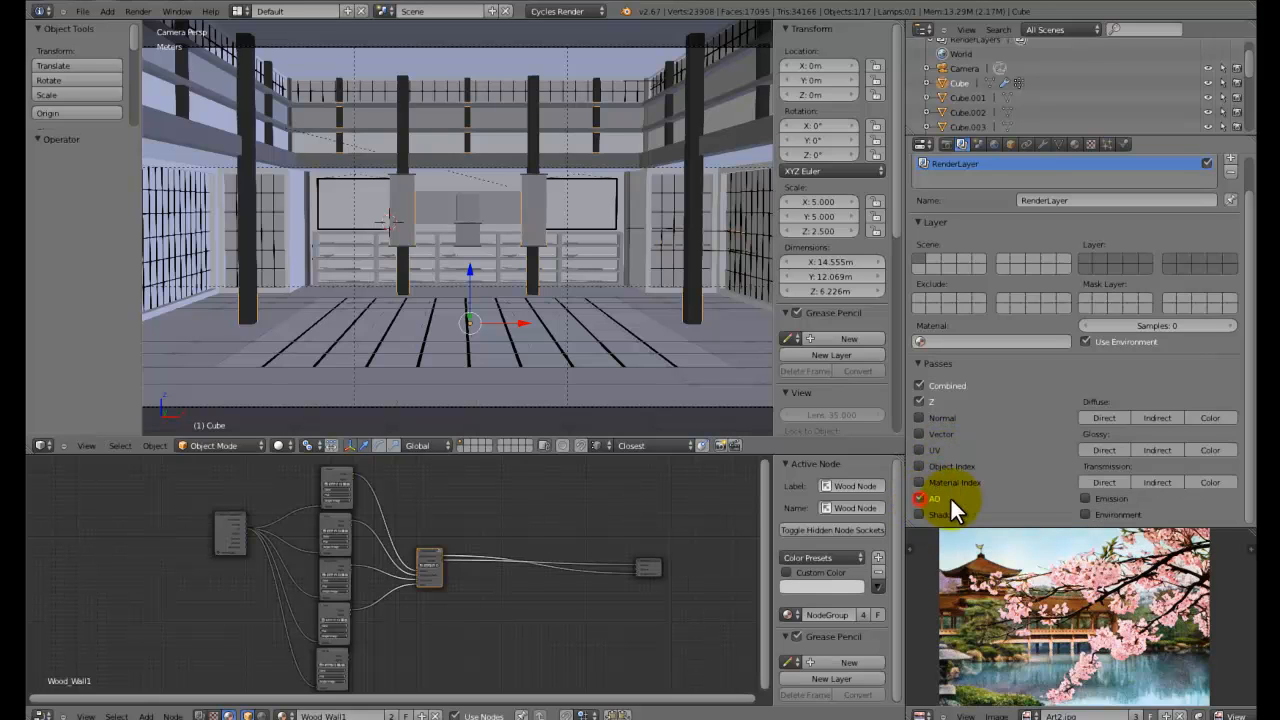
{"action": "left_click", "coordinate": [1084, 514]}
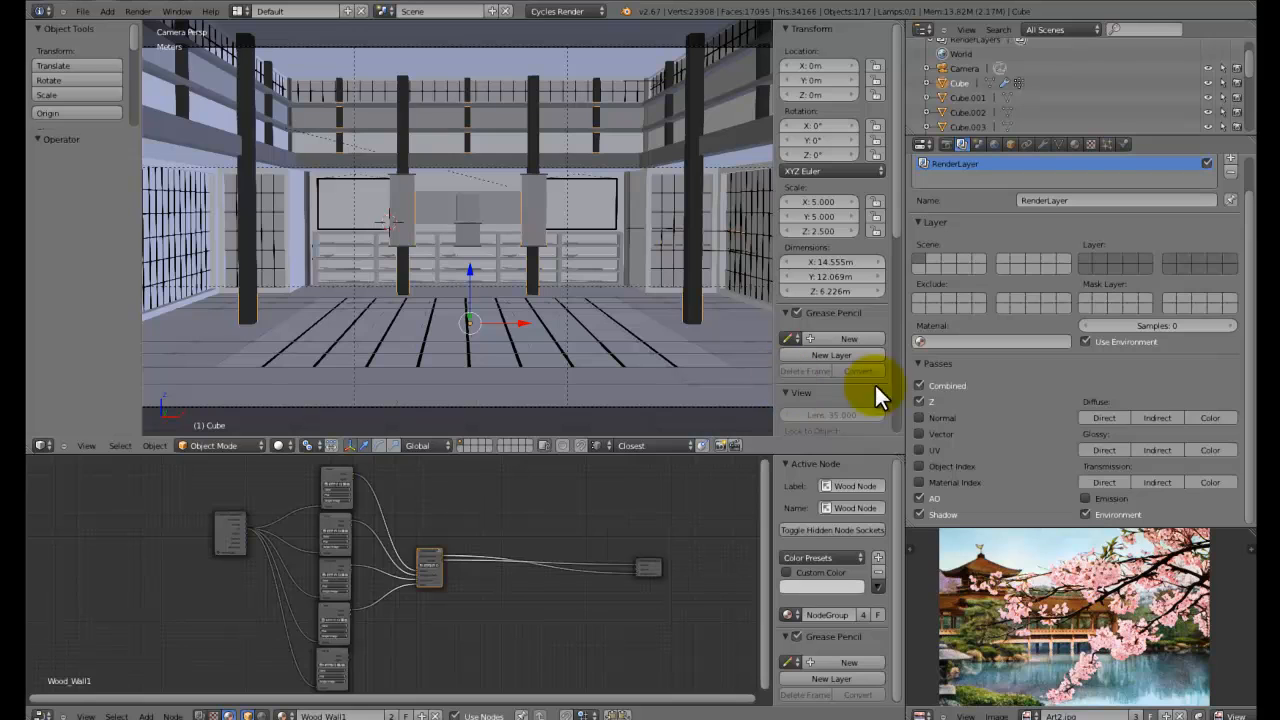
{"action": "scroll", "coordinate": [1084, 416], "scroll_direction": "up", "scroll_amount": 1}
{"action": "scroll", "coordinate": [1083, 408], "scroll_direction": "up", "scroll_amount": 1}
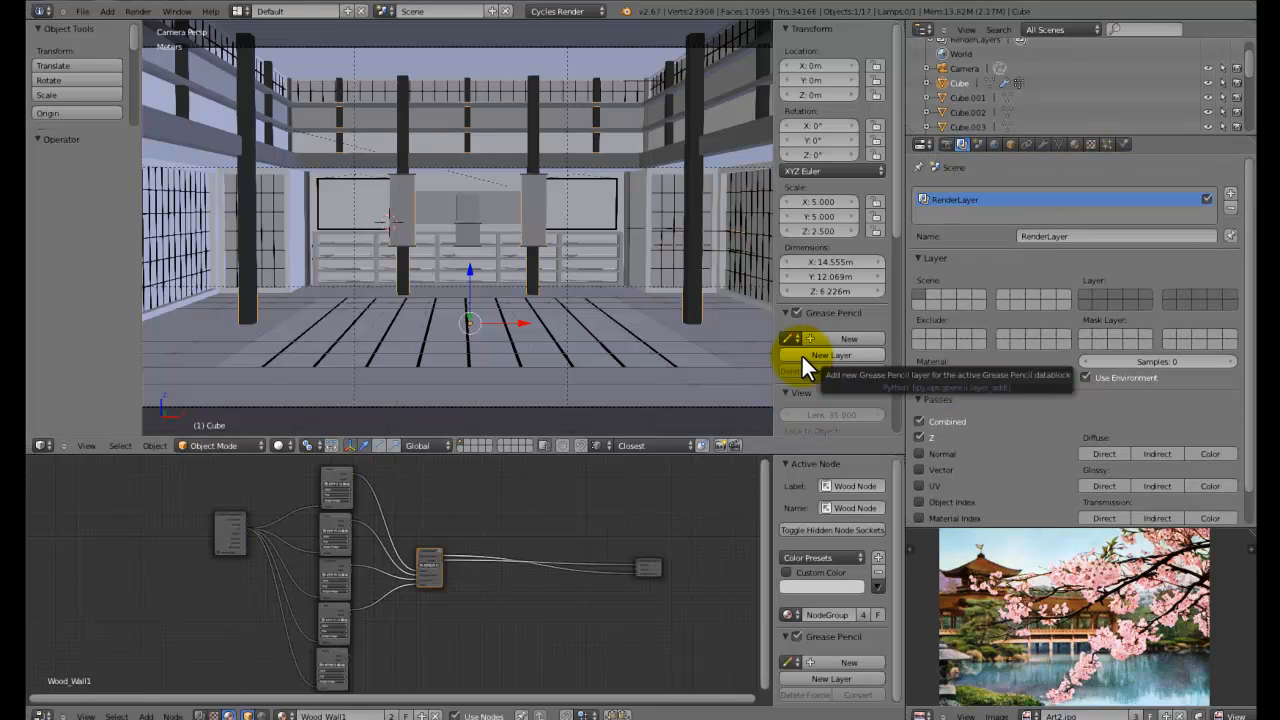
Inspect the finished render of the dojo interior full screen and return to the regular layout
{"action": "key", "text": "F11"}
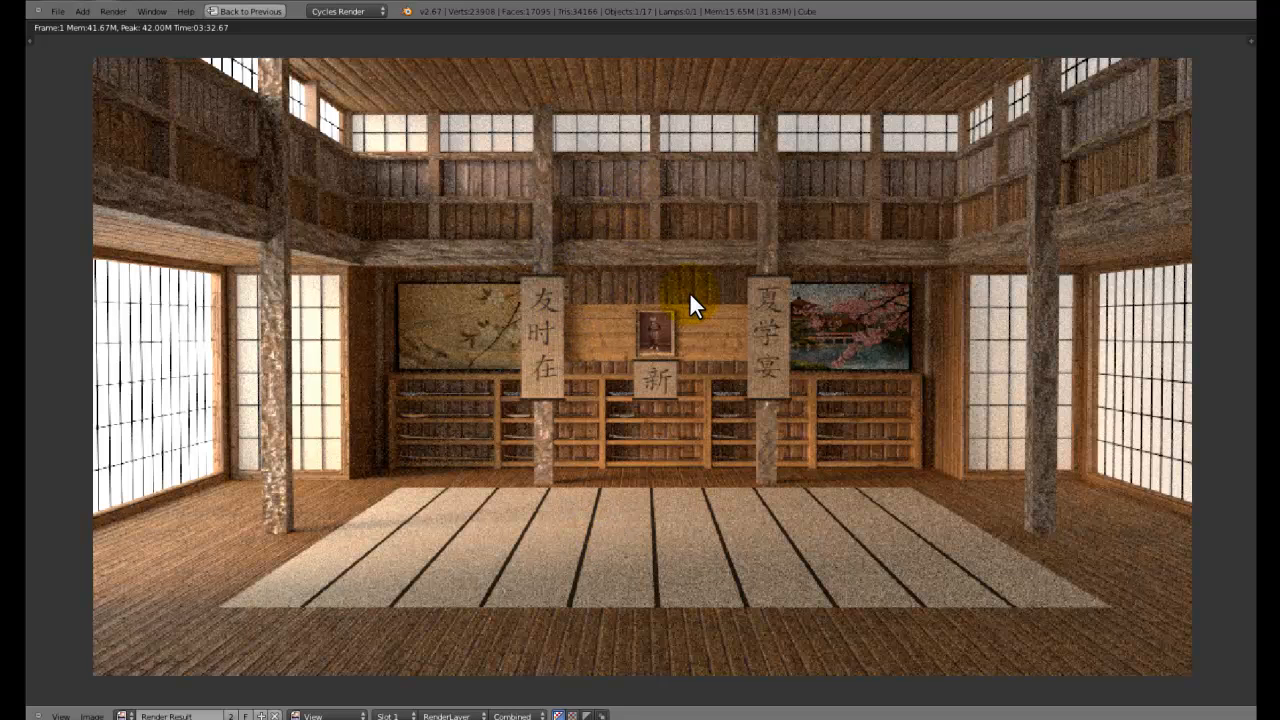
{"action": "key", "text": "Escape"}
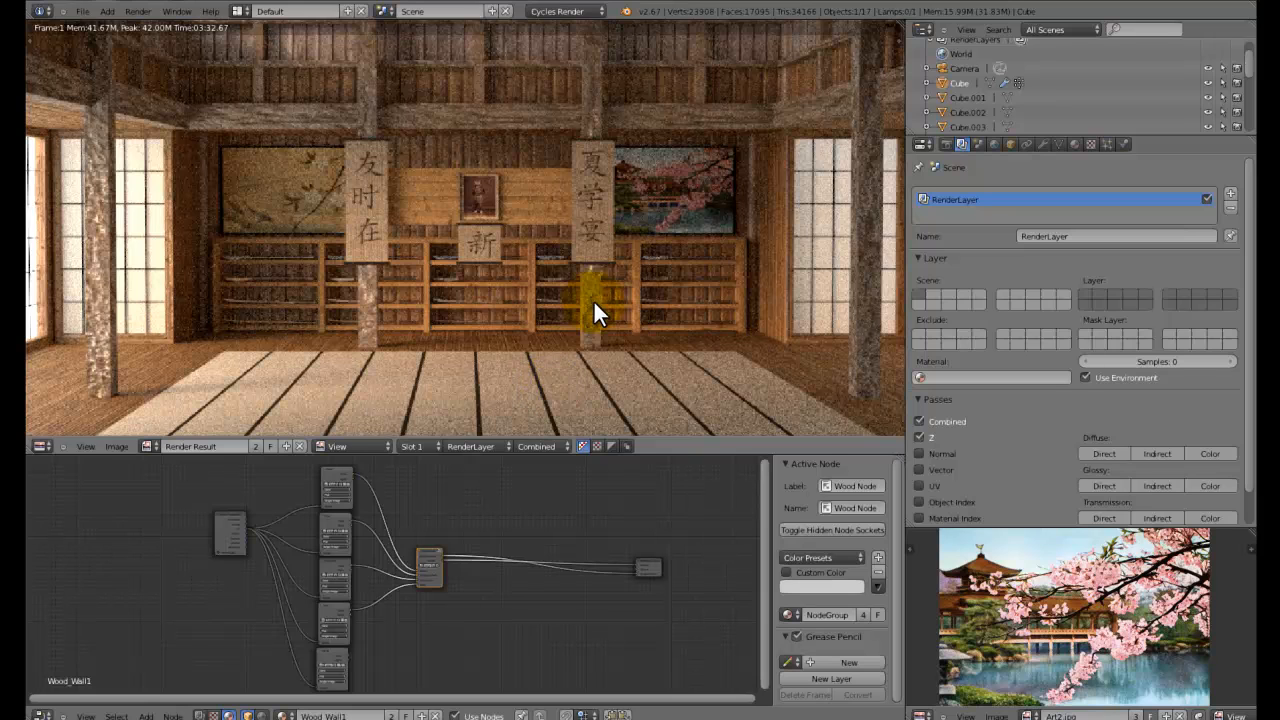
Switch to the Compositing screen layout and enable Use Nodes, Free Unused and Backdrop for the scene's compositor
{"action": "key", "text": "ctrl+Left"}
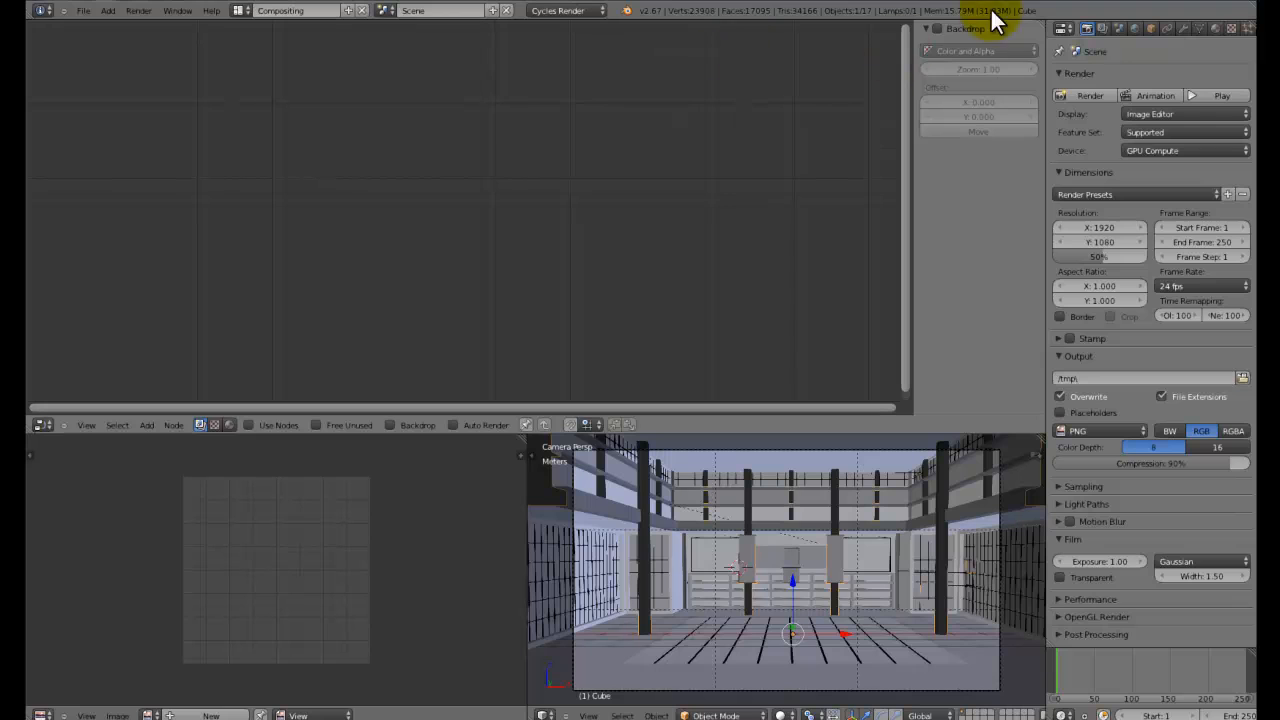
{"action": "left_click", "coordinate": [269, 424]}
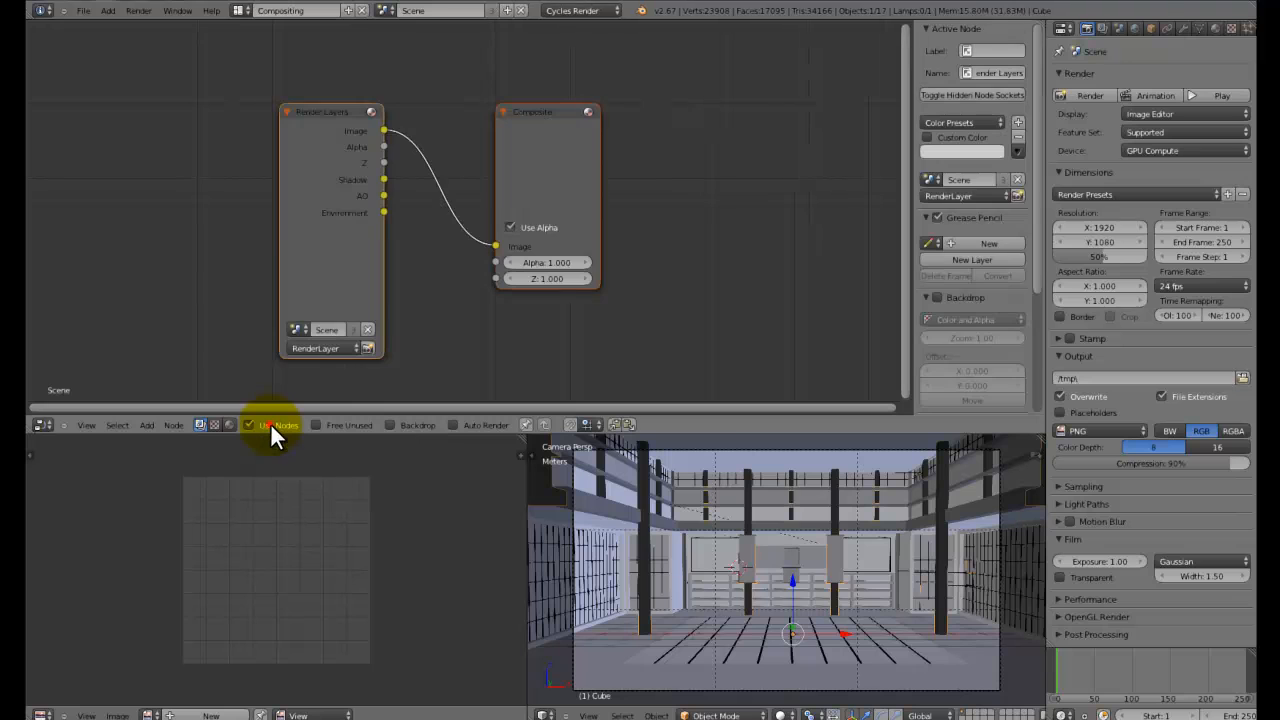
{"action": "left_click", "coordinate": [332, 424]}
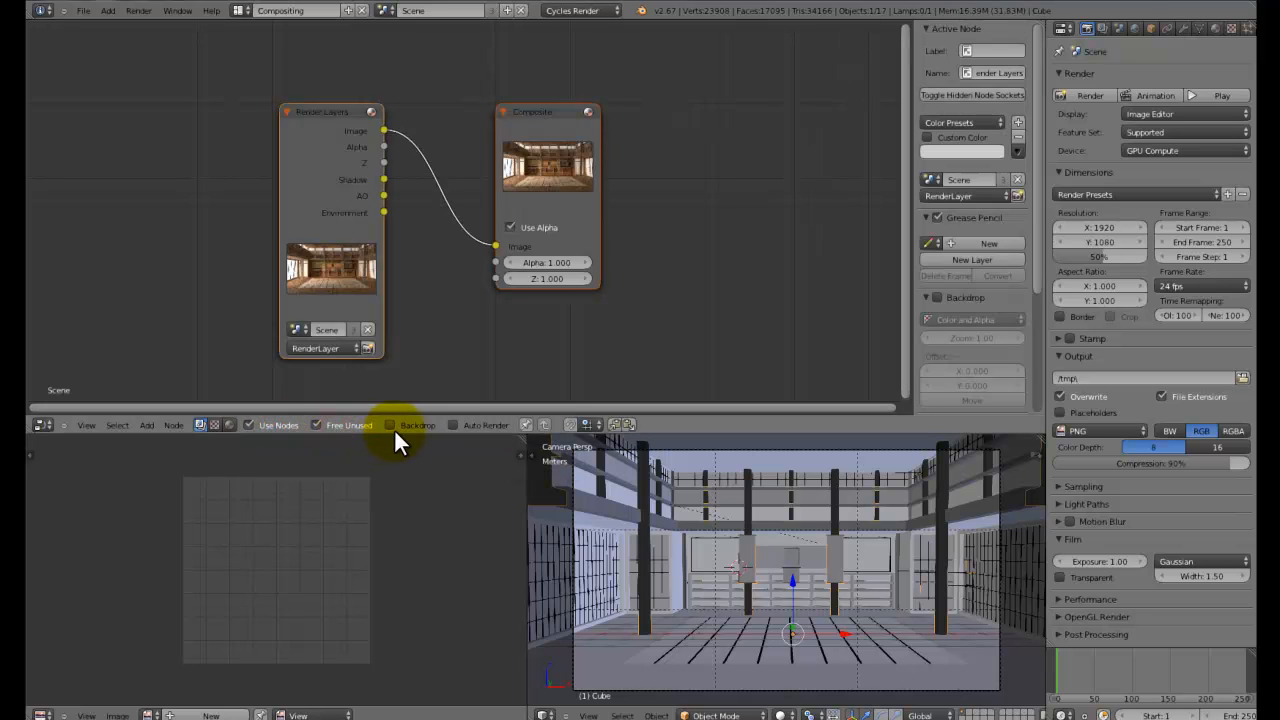
{"action": "left_click", "coordinate": [389, 425]}
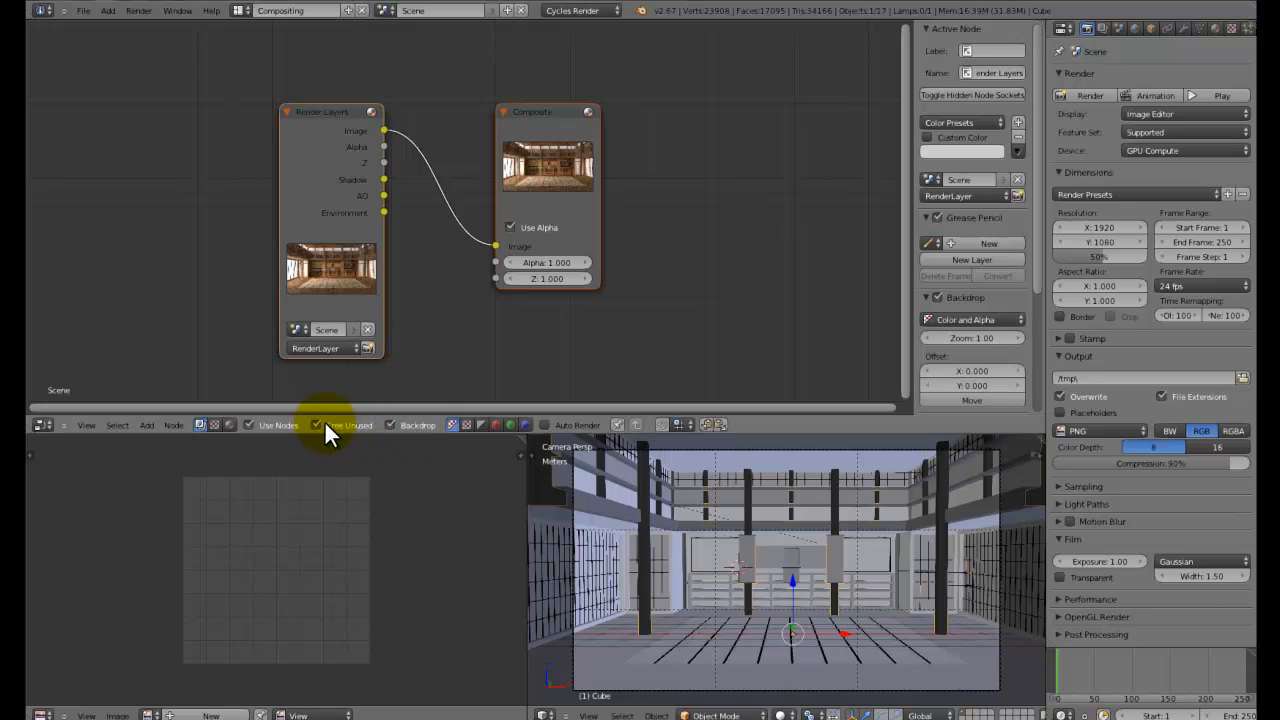
{"action": "scroll", "coordinate": [422, 329], "scroll_direction": "down", "scroll_amount": 3}
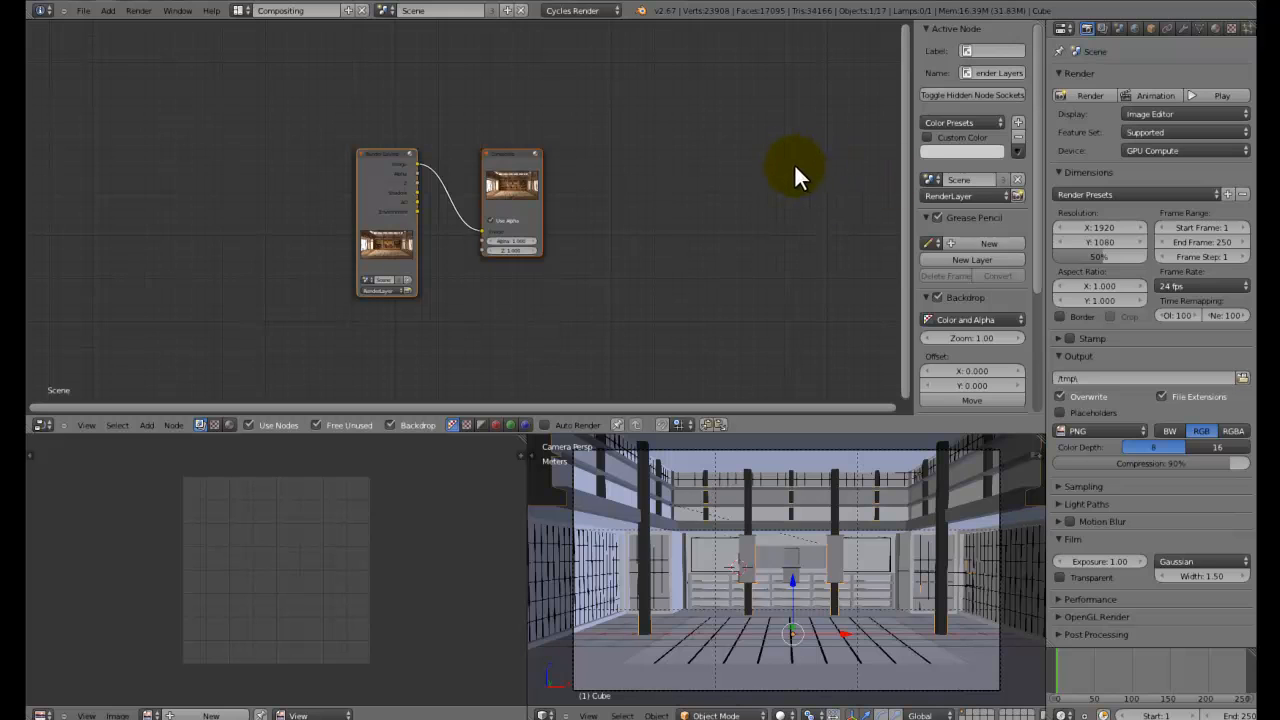
{"action": "scroll", "coordinate": [528, 206], "scroll_direction": "down", "scroll_amount": 3}
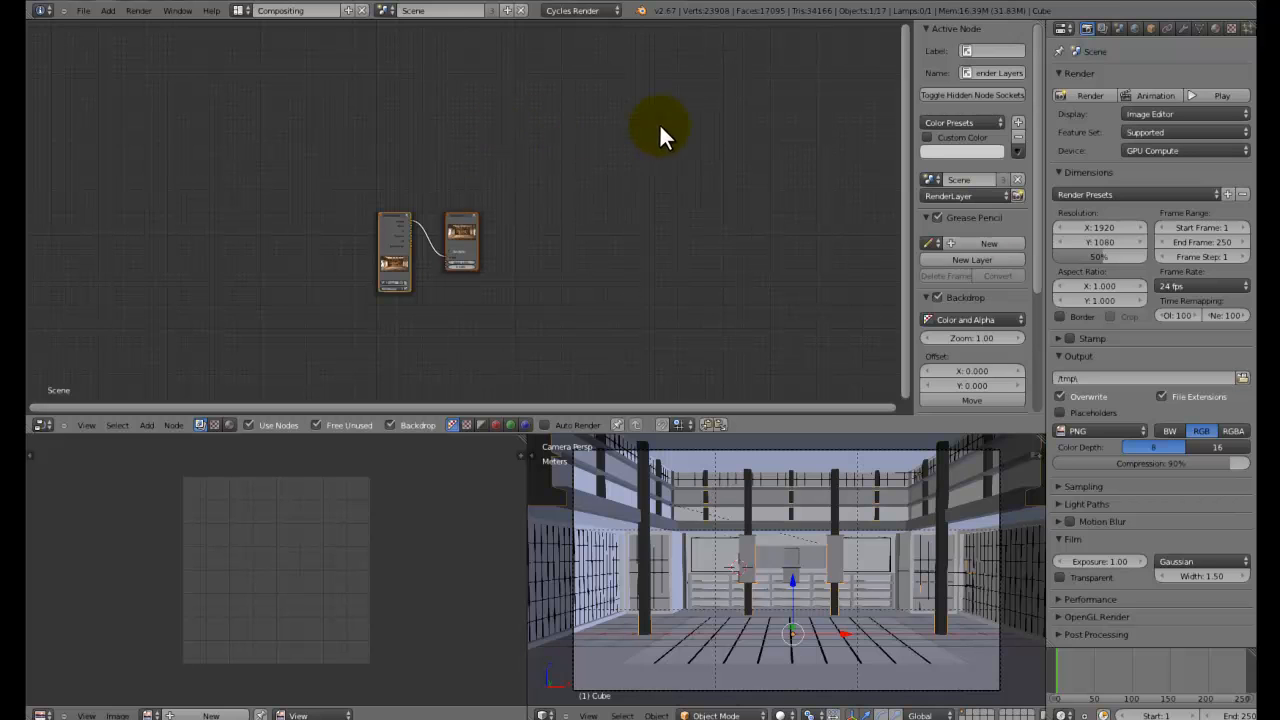
{"action": "scroll", "coordinate": [603, 160], "scroll_direction": "up", "scroll_amount": 1}
{"action": "scroll", "coordinate": [583, 165], "scroll_direction": "up", "scroll_amount": 2}
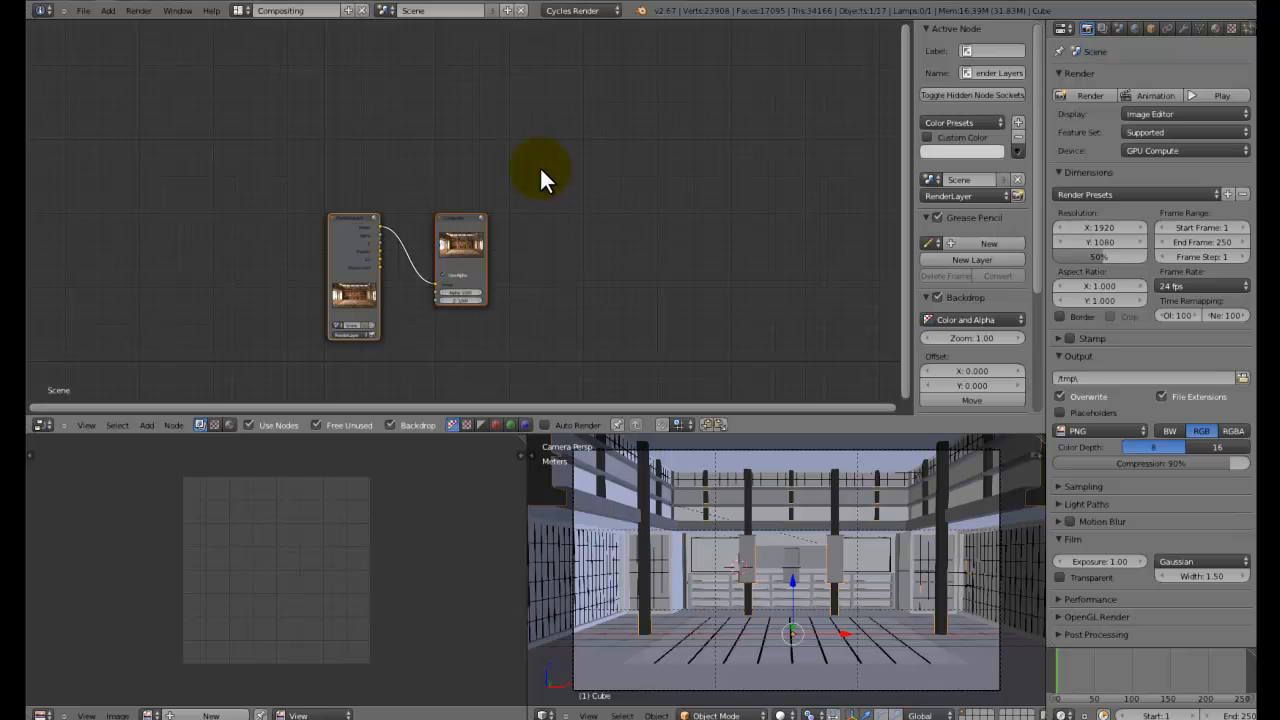
{"action": "middle_click_drag", "start_coordinate": [636, 138], "coordinate": [508, 108]}
{"action": "scroll", "coordinate": [508, 108], "scroll_direction": "down", "scroll_amount": 1}
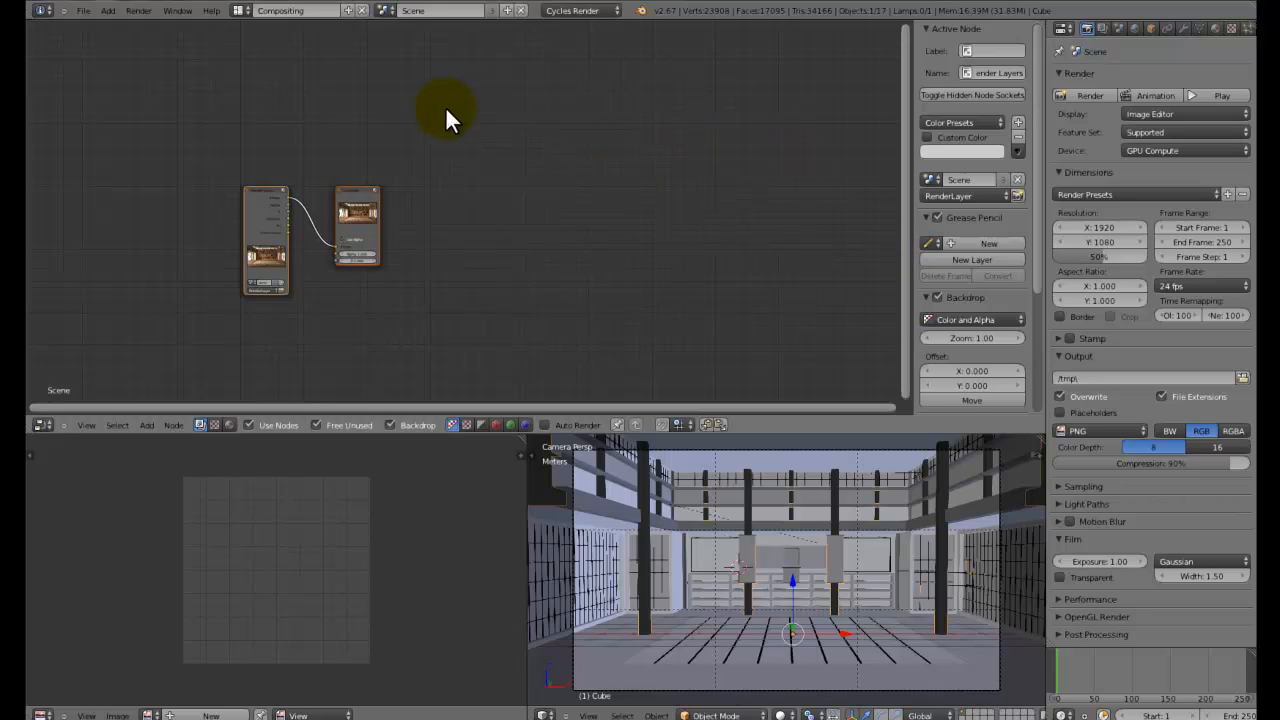
Select the Composite node alone and expand the node editor to full screen
{"action": "middle_click_drag", "start_coordinate": [391, 239], "coordinate": [454, 282]}
{"action": "scroll", "coordinate": [449, 251], "scroll_direction": "up", "scroll_amount": 1}
{"action": "middle_click_drag", "start_coordinate": [489, 217], "coordinate": [339, 226]}
{"action": "scroll", "coordinate": [632, 124], "scroll_direction": "up", "scroll_amount": 3}
{"action": "scroll", "coordinate": [345, 222], "scroll_direction": "down", "scroll_amount": 2}
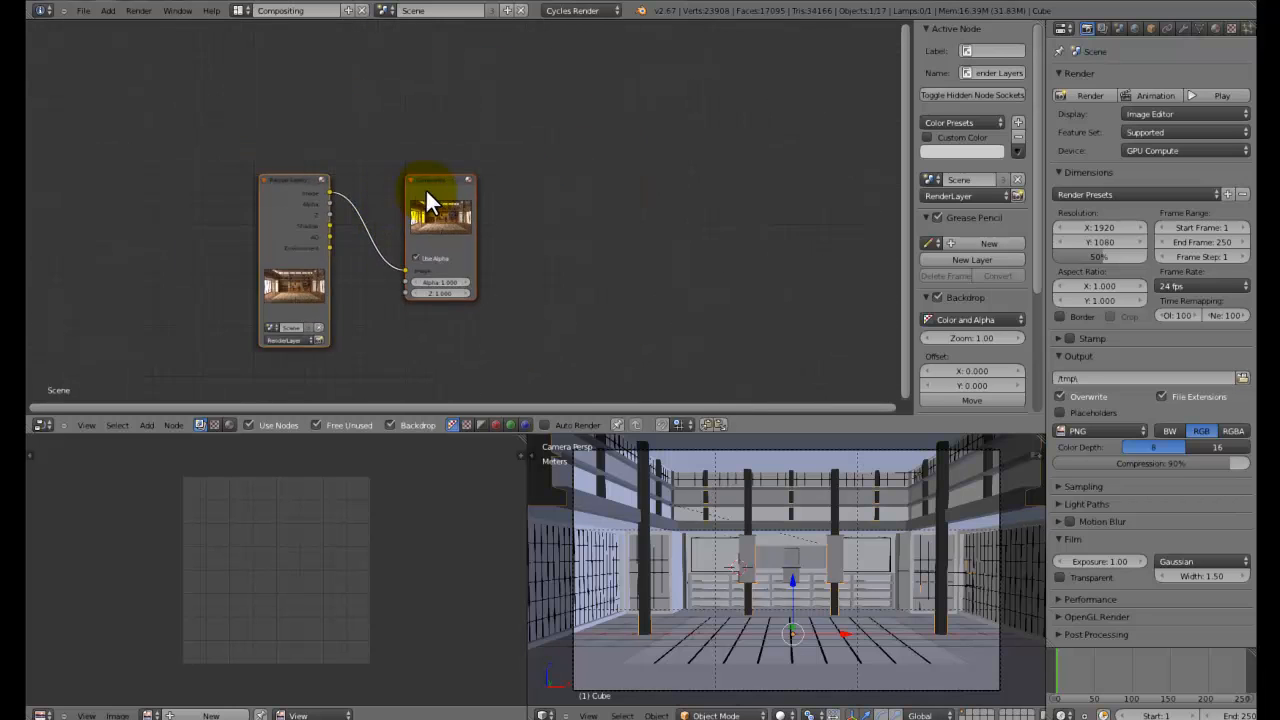
{"action": "left_click", "coordinate": [434, 189]}
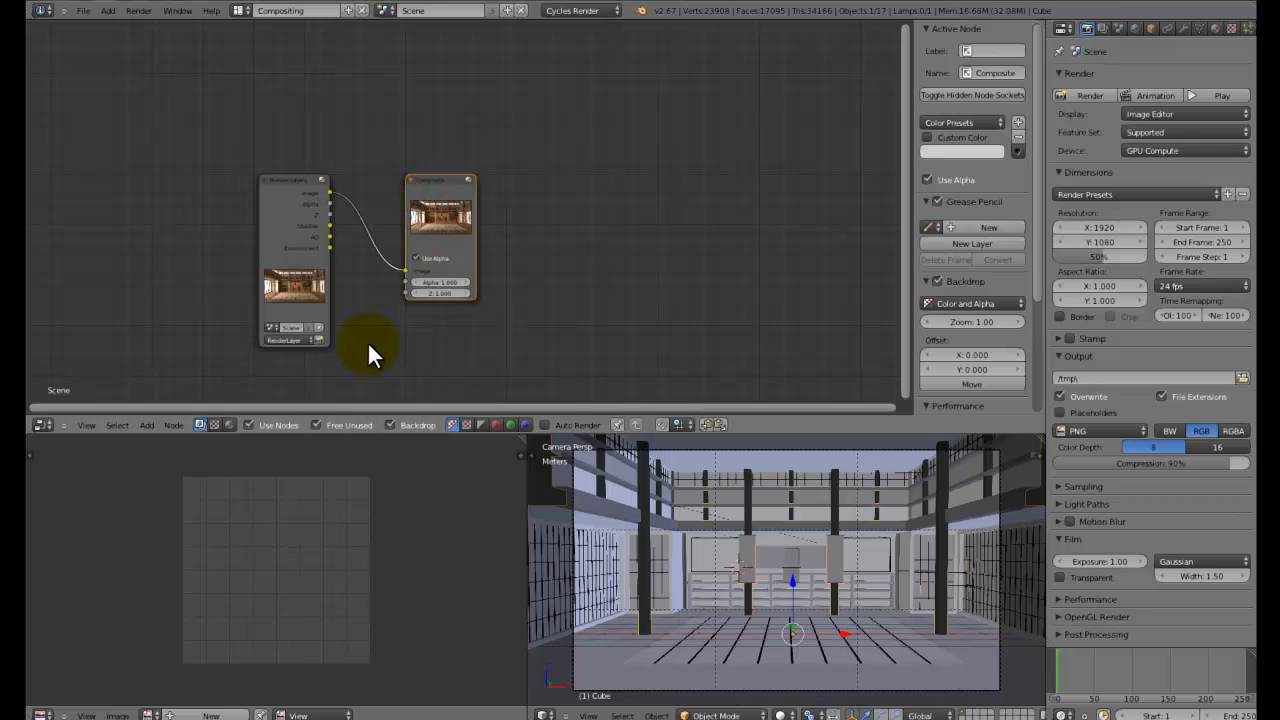
{"action": "key", "text": "shift+space"}
{"action": "middle_click_drag", "start_coordinate": [470, 318], "coordinate": [677, 213]}
{"action": "scroll", "coordinate": [677, 213], "scroll_direction": "up", "scroll_amount": 1}
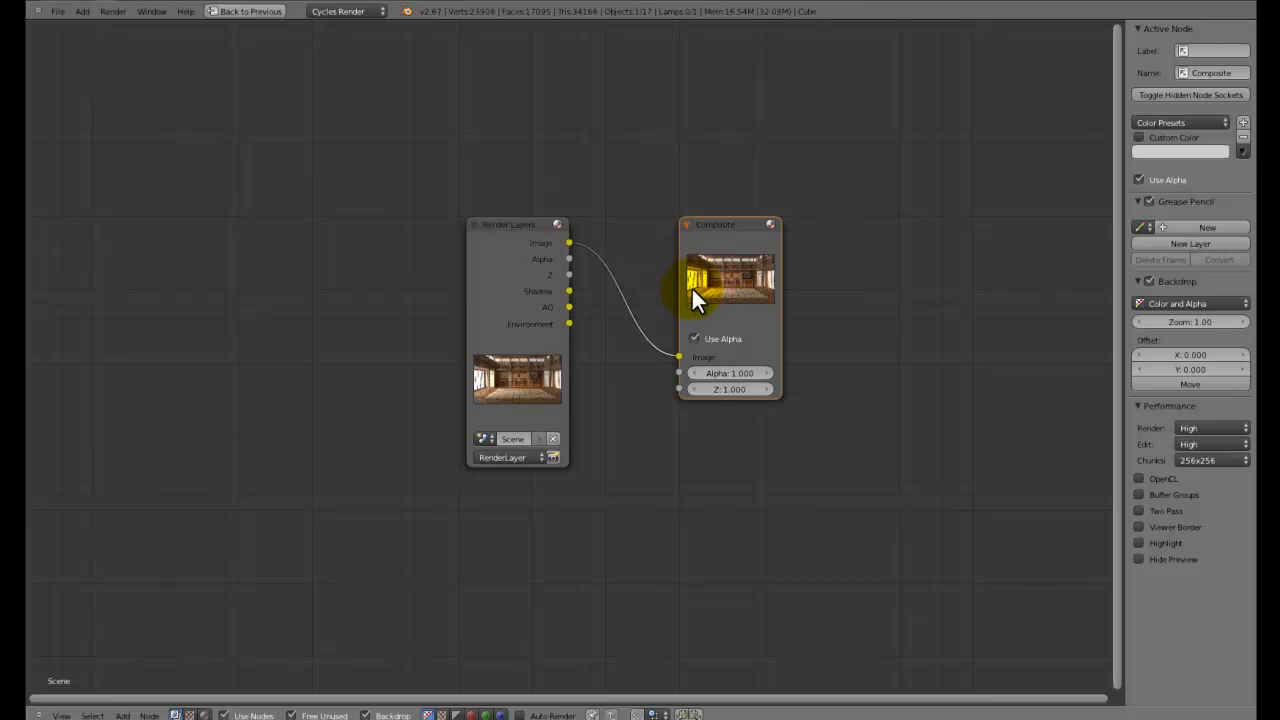
Move the Composite node about 837 units along X away from the Render Layers node
{"action": "middle_click_drag", "start_coordinate": [691, 283], "coordinate": [482, 300]}
{"action": "key", "text": "g"}
{"action": "key", "text": "x"}
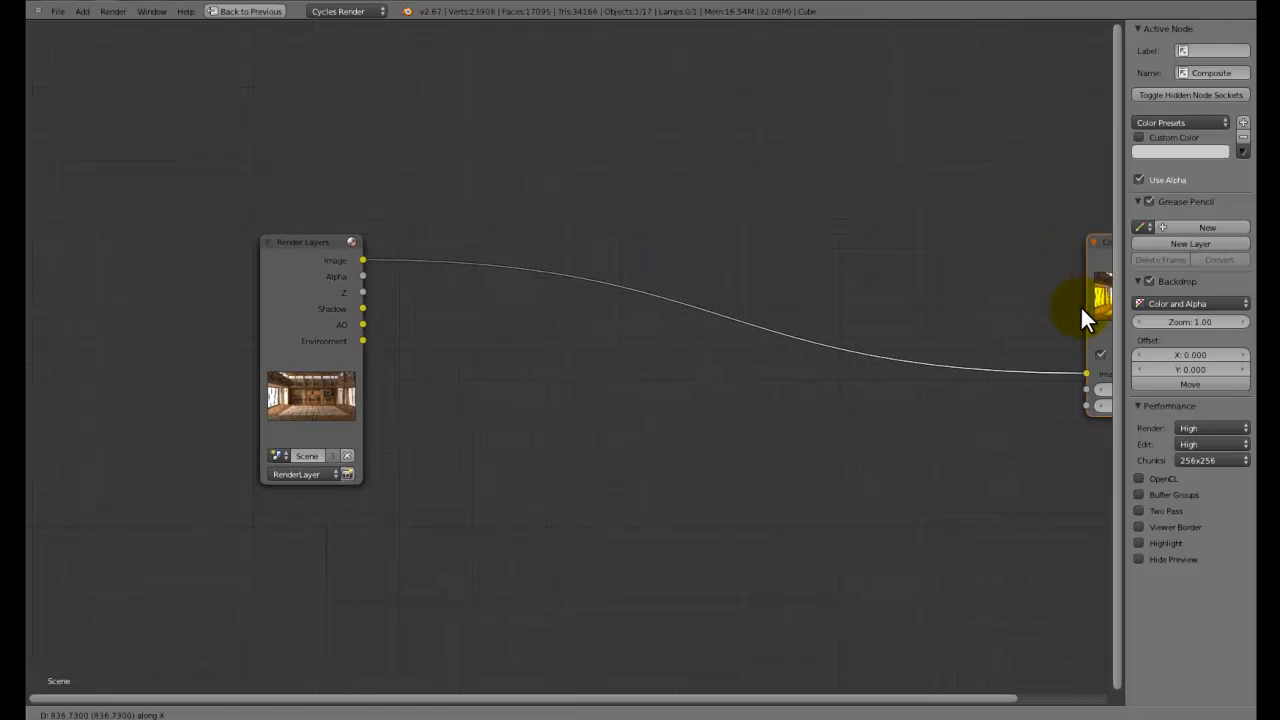
{"action": "left_click", "coordinate": [1080, 305]}
{"action": "mouse_move", "coordinate": [1080, 305]}
{"action": "middle_mouse_down"}
{"action": "mouse_move", "coordinate": [932, 297]}
{"action": "mouse_move", "coordinate": [1060, 290]}
{"action": "middle_mouse_up"}
{"action": "scroll", "coordinate": [556, 222], "scroll_direction": "down", "scroll_amount": 1}
{"action": "middle_click_drag", "start_coordinate": [551, 252], "coordinate": [512, 280]}
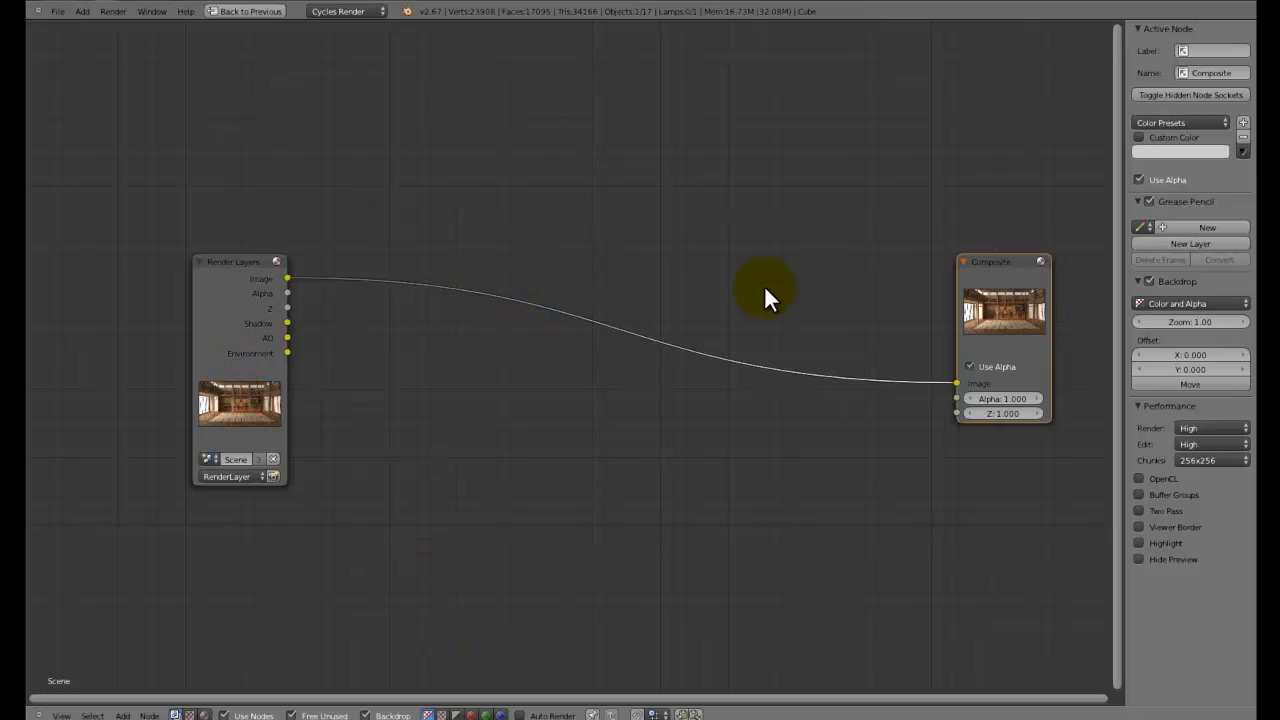
Add a Viewer node below the Composite node and feed it the Image output of Render Layers
{"action": "key", "text": "shift+a"}
{"action": "mouse_move", "coordinate": [773, 405]}
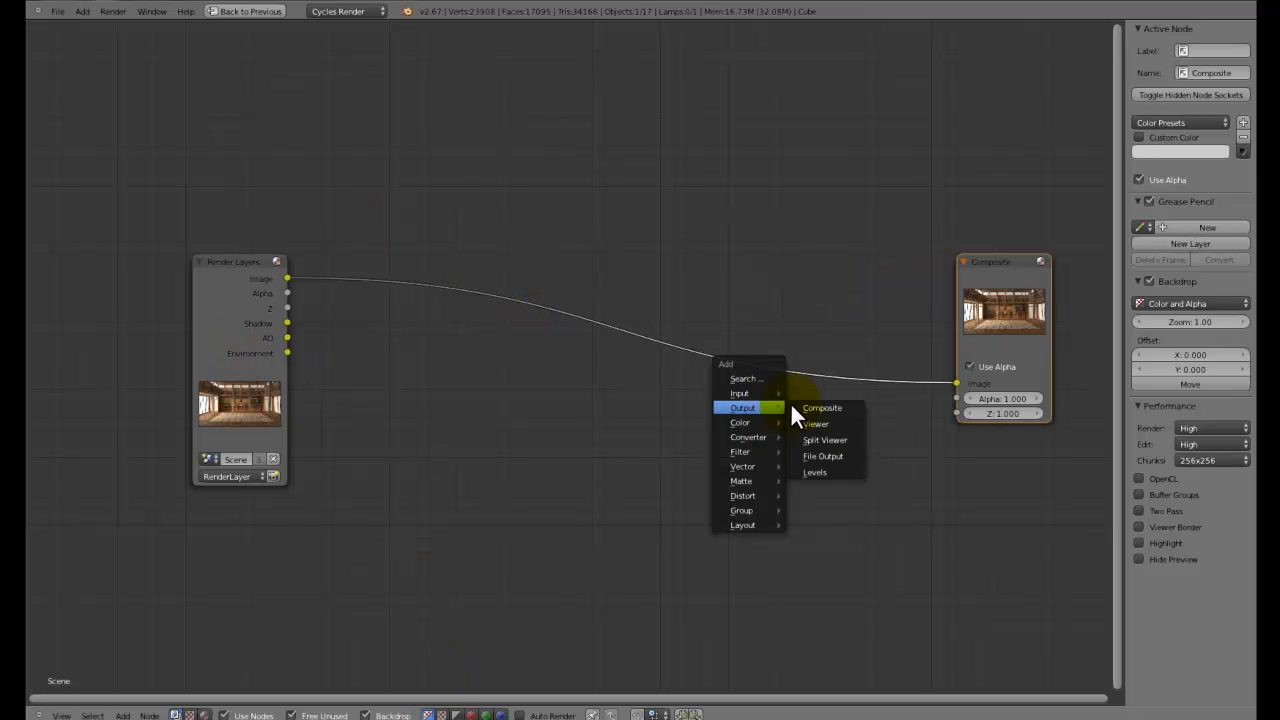
{"action": "left_click", "coordinate": [840, 424]}
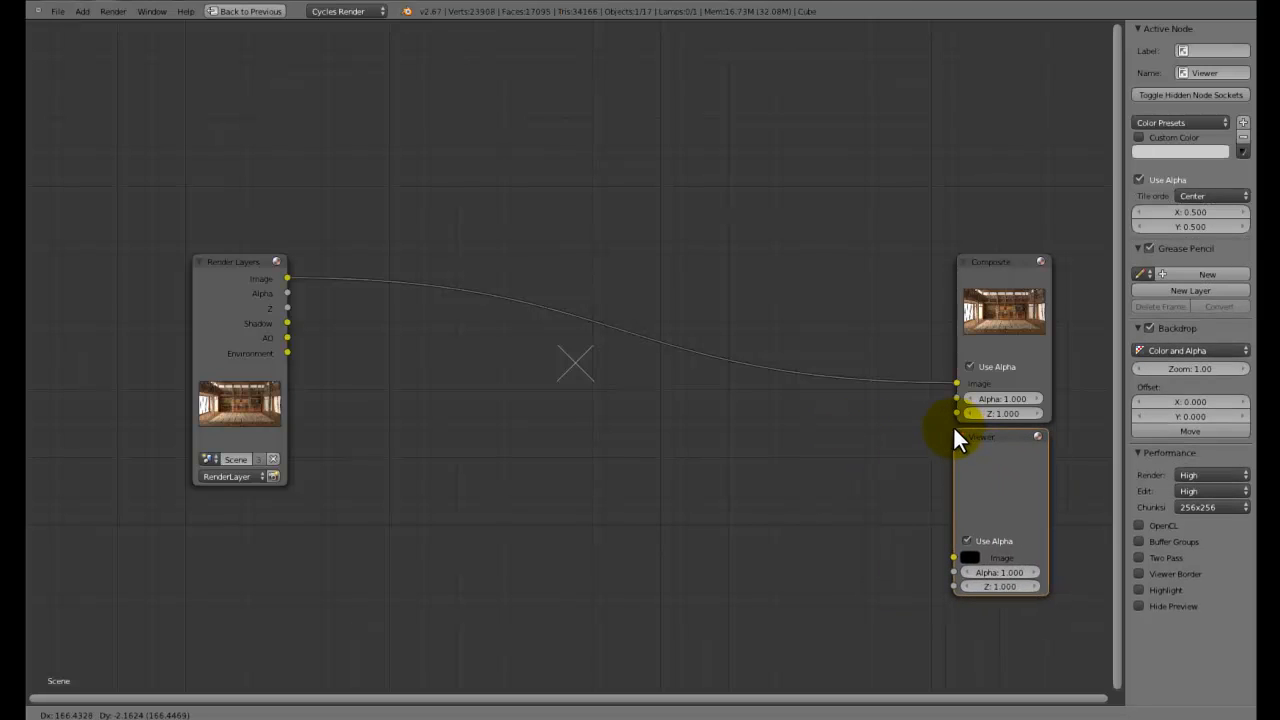
{"action": "left_click", "coordinate": [953, 425]}
{"action": "left_click_drag", "start_coordinate": [288, 278], "coordinate": [960, 557]}
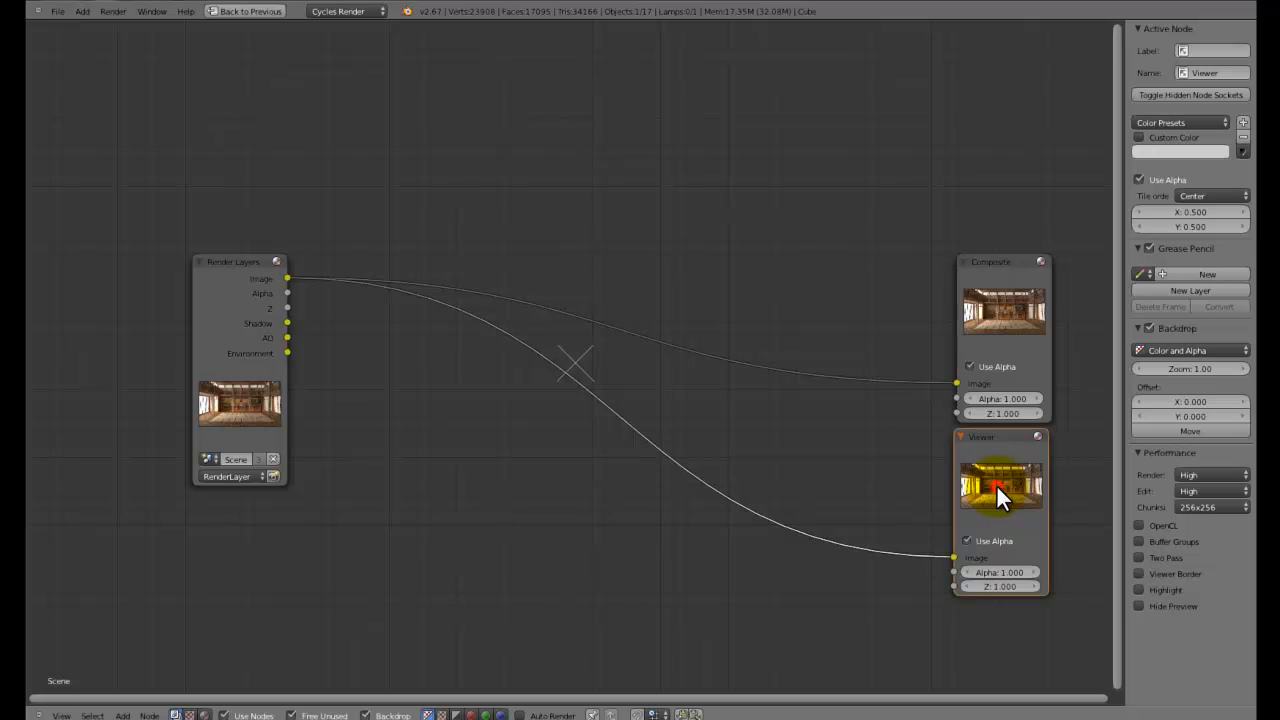
{"action": "left_click_drag", "start_coordinate": [1014, 482], "coordinate": [995, 492]}
{"action": "key", "text": "shift+d"}
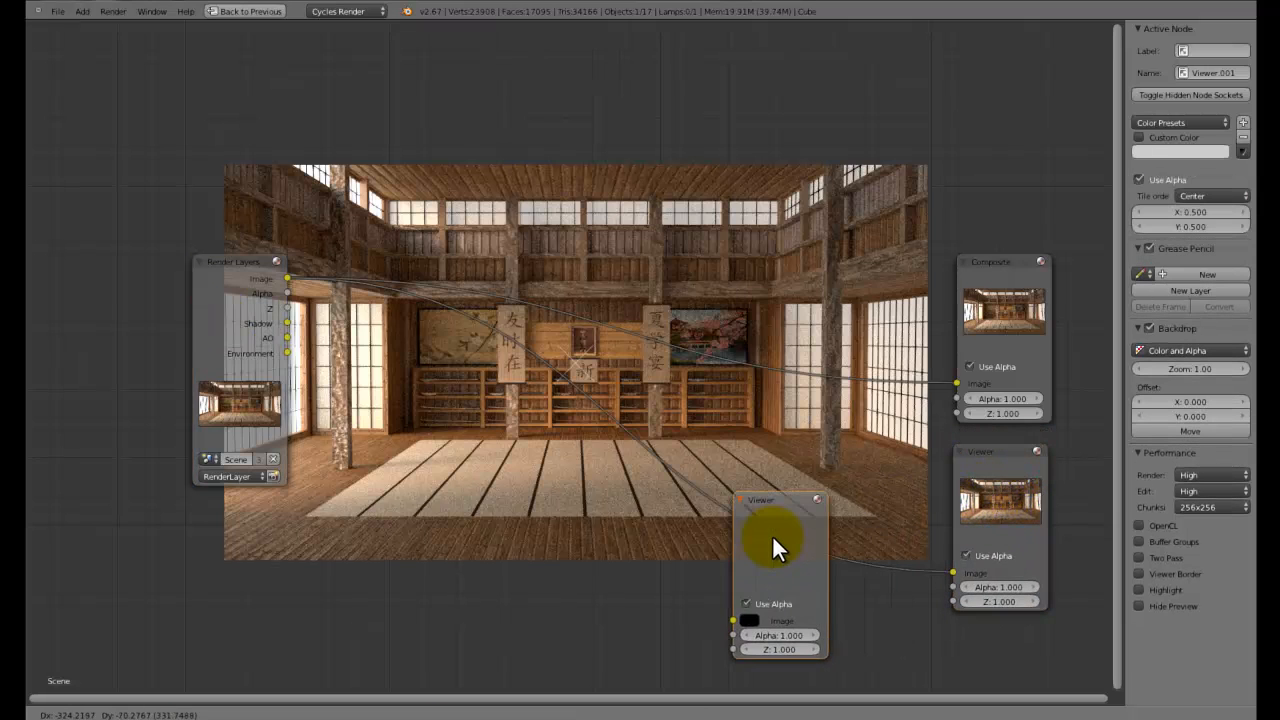
{"action": "left_click", "coordinate": [493, 480]}
{"action": "key", "text": "x"}
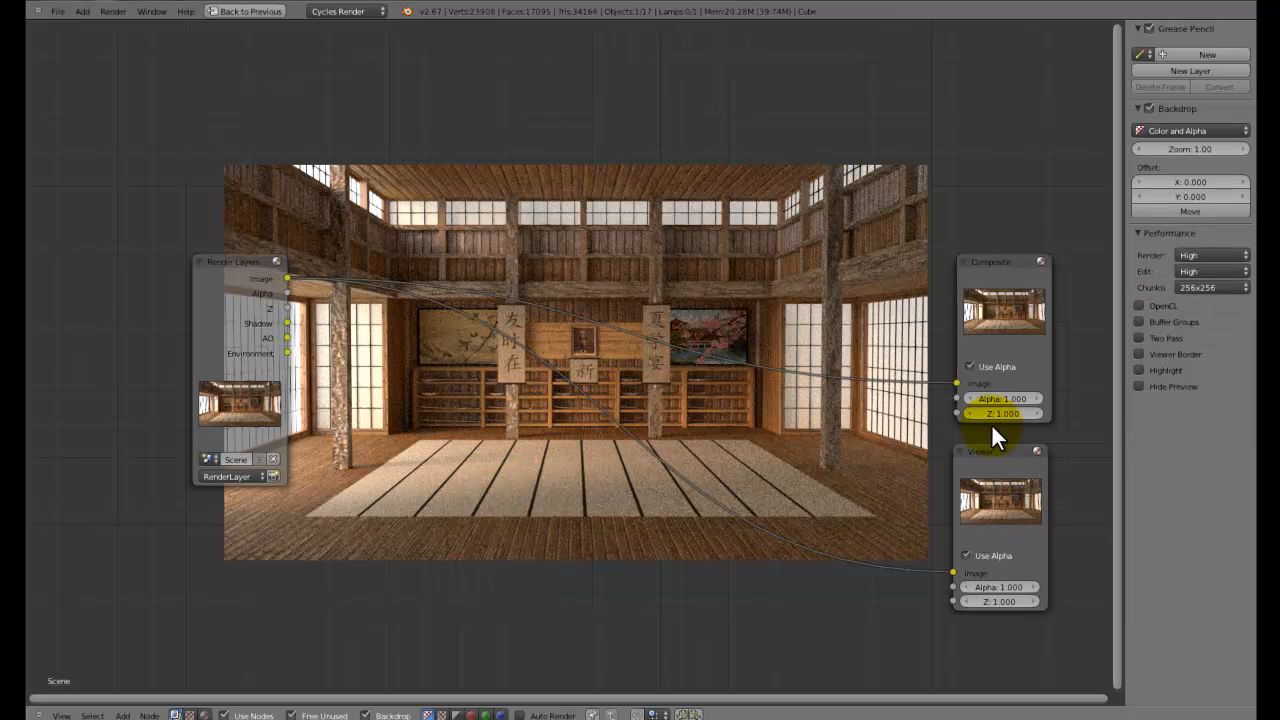
Enlarge the backdrop image behind the nodes to a zoom of 1.44
{"action": "scroll", "coordinate": [725, 436], "scroll_direction": "up", "scroll_amount": 3}
{"action": "scroll", "coordinate": [578, 429], "scroll_direction": "down", "scroll_amount": 1}
{"action": "key", "text": "v"}
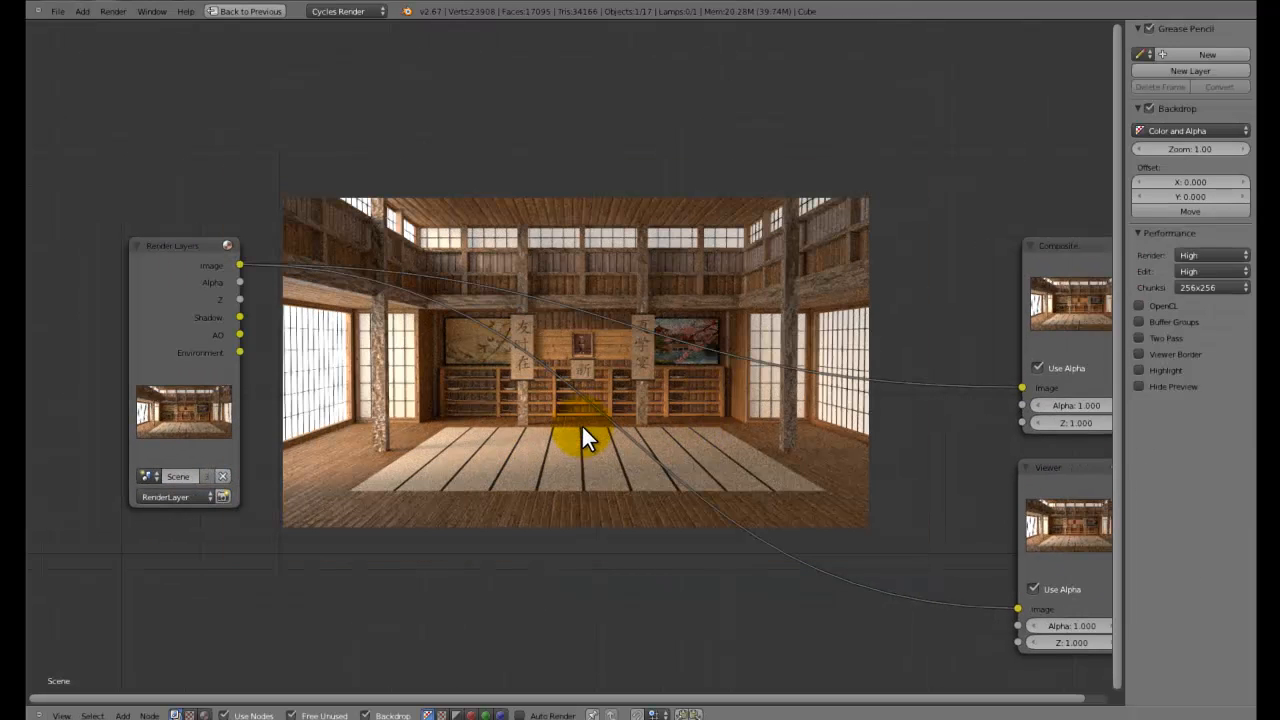
{"action": "key", "text": "alt+v"}
{"action": "key", "text": "alt+v"}
{"action": "key", "text": "alt+v"}
{"action": "scroll", "coordinate": [600, 430], "scroll_direction": "down", "scroll_amount": 2}
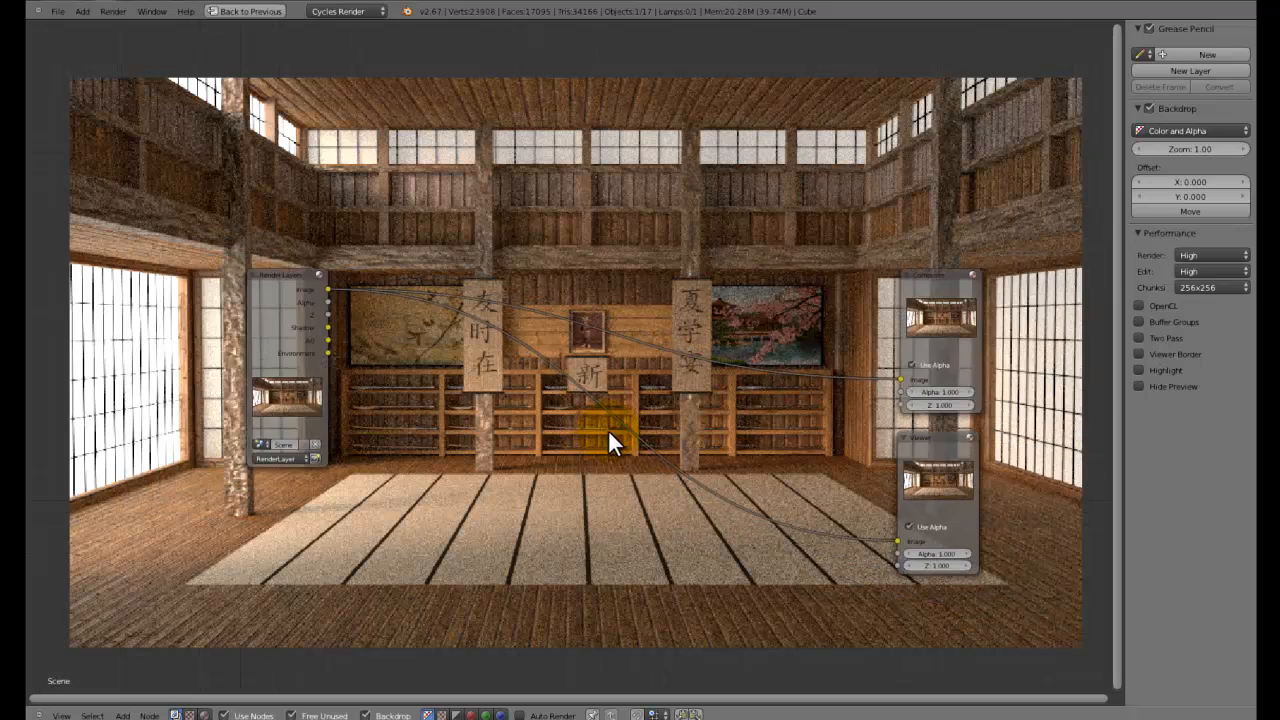
Examine the Render Layers, Composite and Viewer nodes against the enlarged render in the backdrop
{"action": "middle_click_drag", "start_coordinate": [655, 441], "coordinate": [622, 424]}
{"action": "scroll", "coordinate": [508, 368], "scroll_direction": "up", "scroll_amount": 1}
{"action": "scroll", "coordinate": [263, 366], "scroll_direction": "down", "scroll_amount": 2}
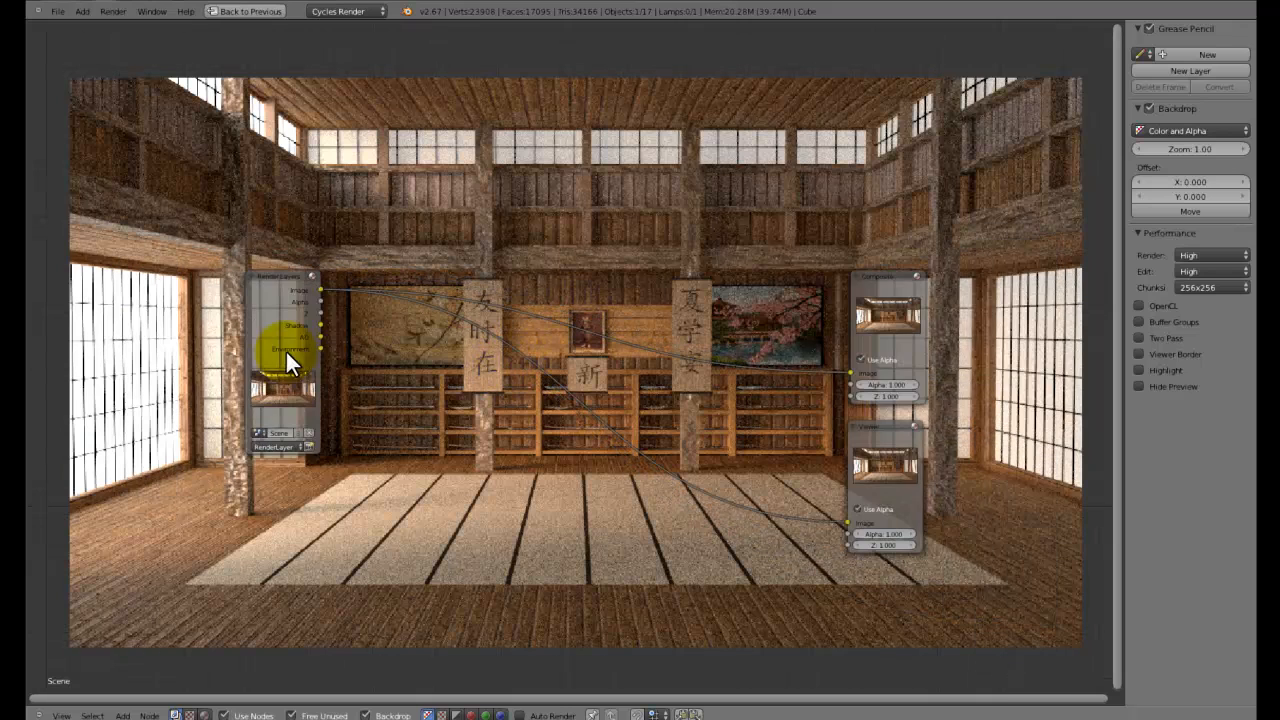
{"action": "scroll", "coordinate": [648, 348], "scroll_direction": "up", "scroll_amount": 6}
{"action": "middle_click_drag", "start_coordinate": [534, 347], "coordinate": [400, 250]}
{"action": "scroll", "coordinate": [500, 283], "scroll_direction": "down", "scroll_amount": 2}
{"action": "scroll", "coordinate": [711, 281], "scroll_direction": "down", "scroll_amount": 4}
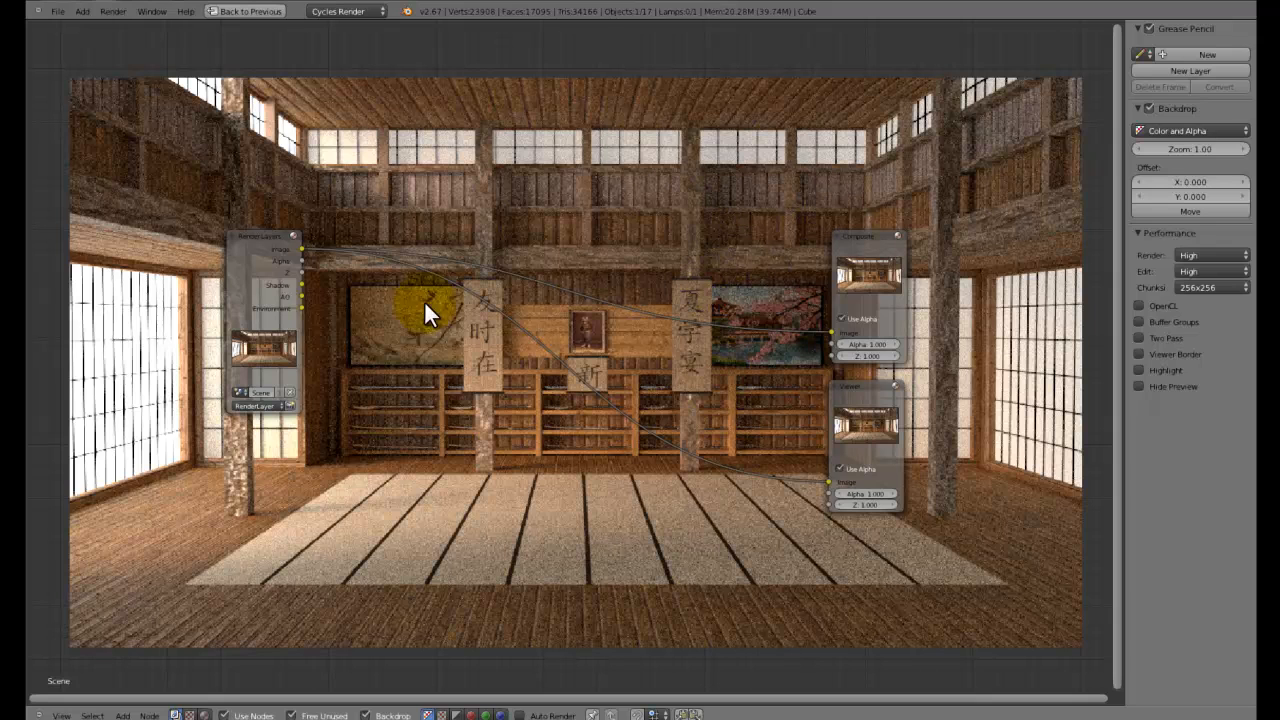
{"action": "scroll", "coordinate": [871, 423], "scroll_direction": "up", "scroll_amount": 1}
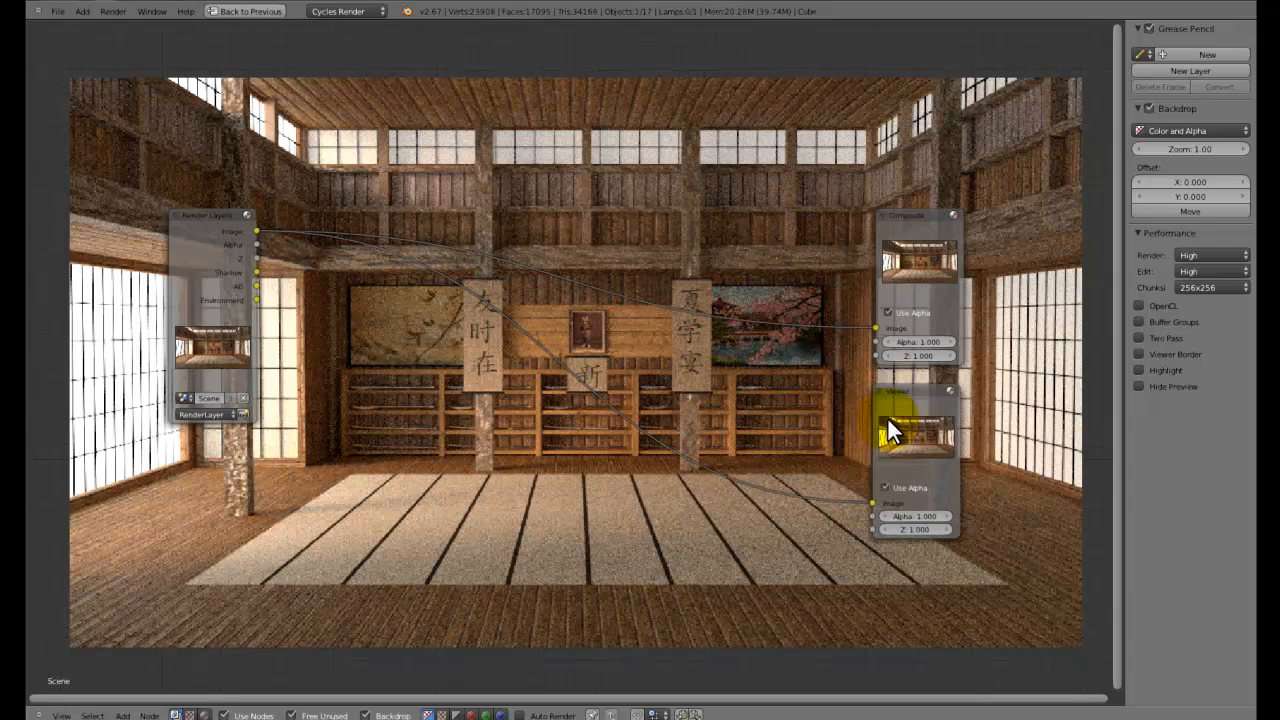
{"action": "scroll", "coordinate": [486, 383], "scroll_direction": "up", "scroll_amount": 1}
{"action": "middle_click_drag", "start_coordinate": [174, 630], "coordinate": [319, 512]}
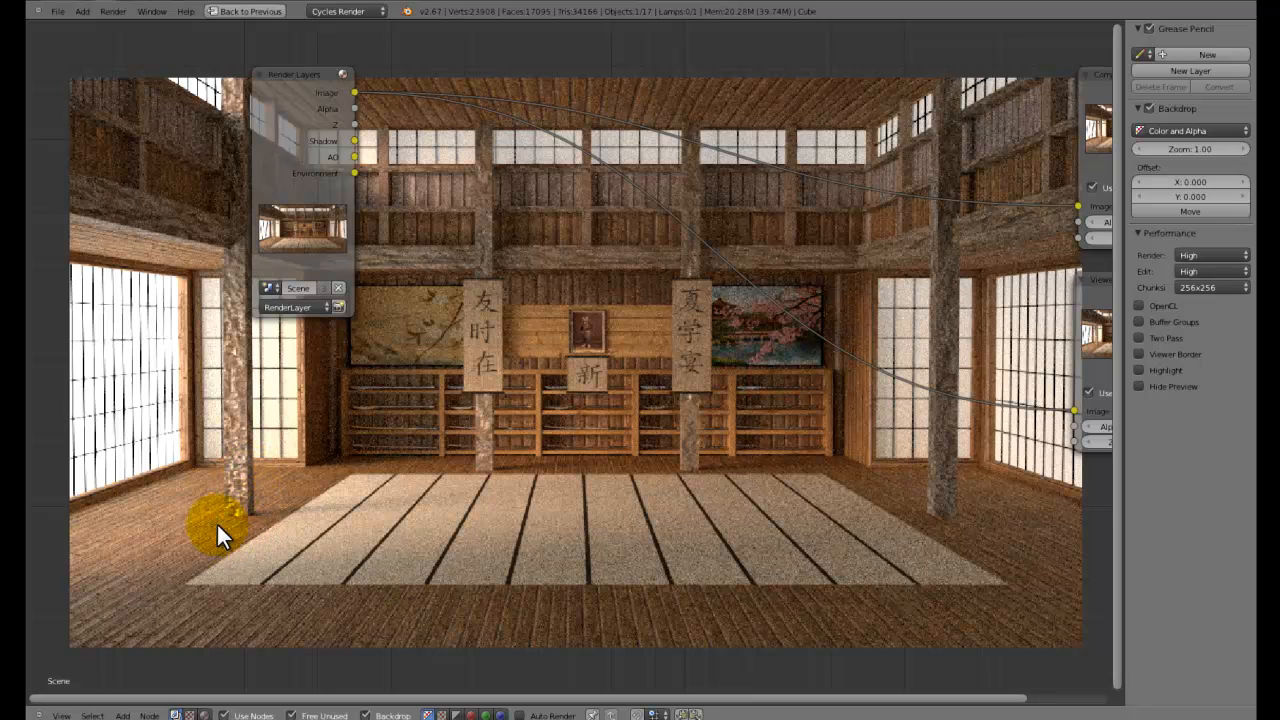
{"action": "middle_click_drag", "start_coordinate": [738, 476], "coordinate": [533, 478]}
{"action": "scroll", "coordinate": [440, 270], "scroll_direction": "up", "scroll_amount": 2}
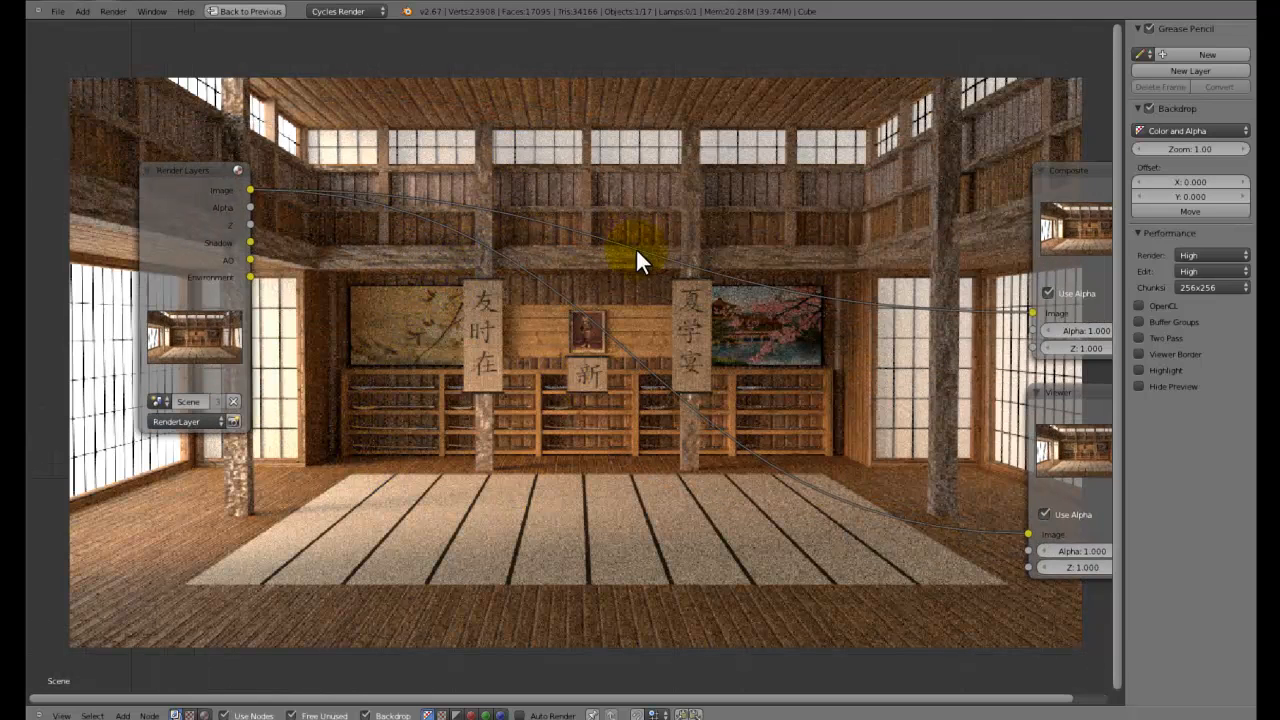
{"action": "scroll", "coordinate": [620, 290], "scroll_direction": "down", "scroll_amount": 2}
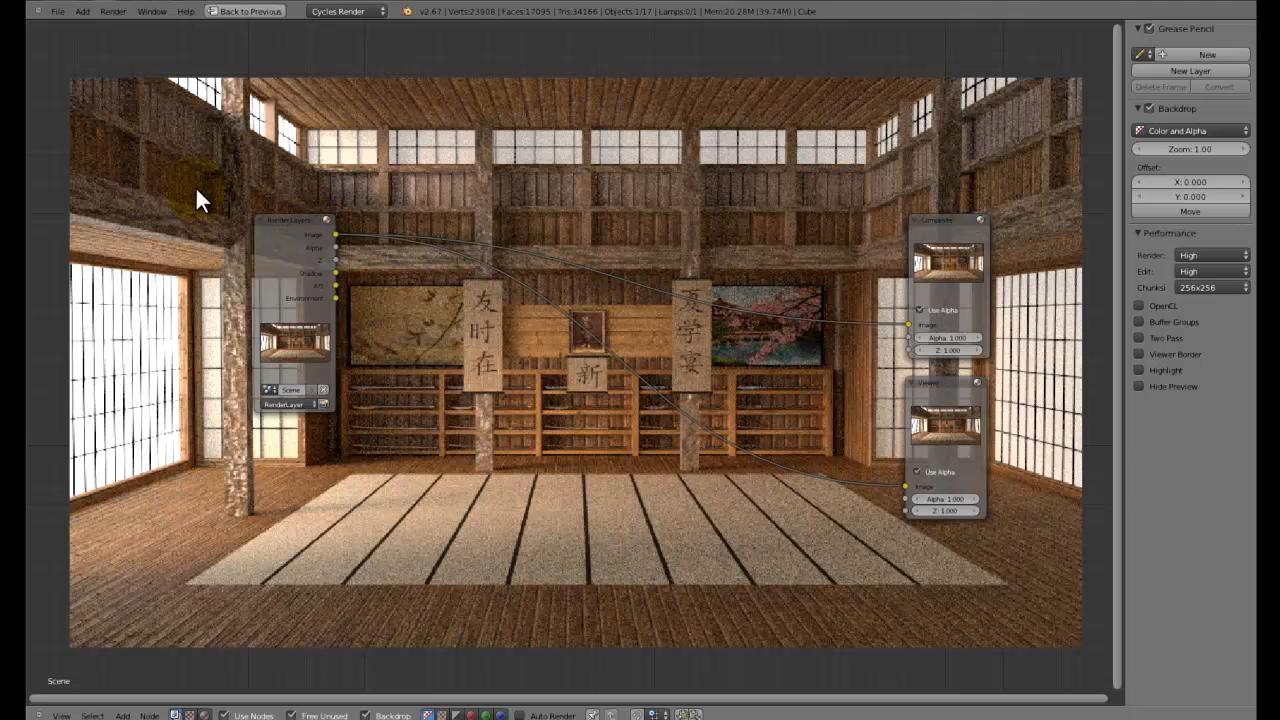
{"action": "scroll", "coordinate": [490, 310], "scroll_direction": "up", "scroll_amount": 2}
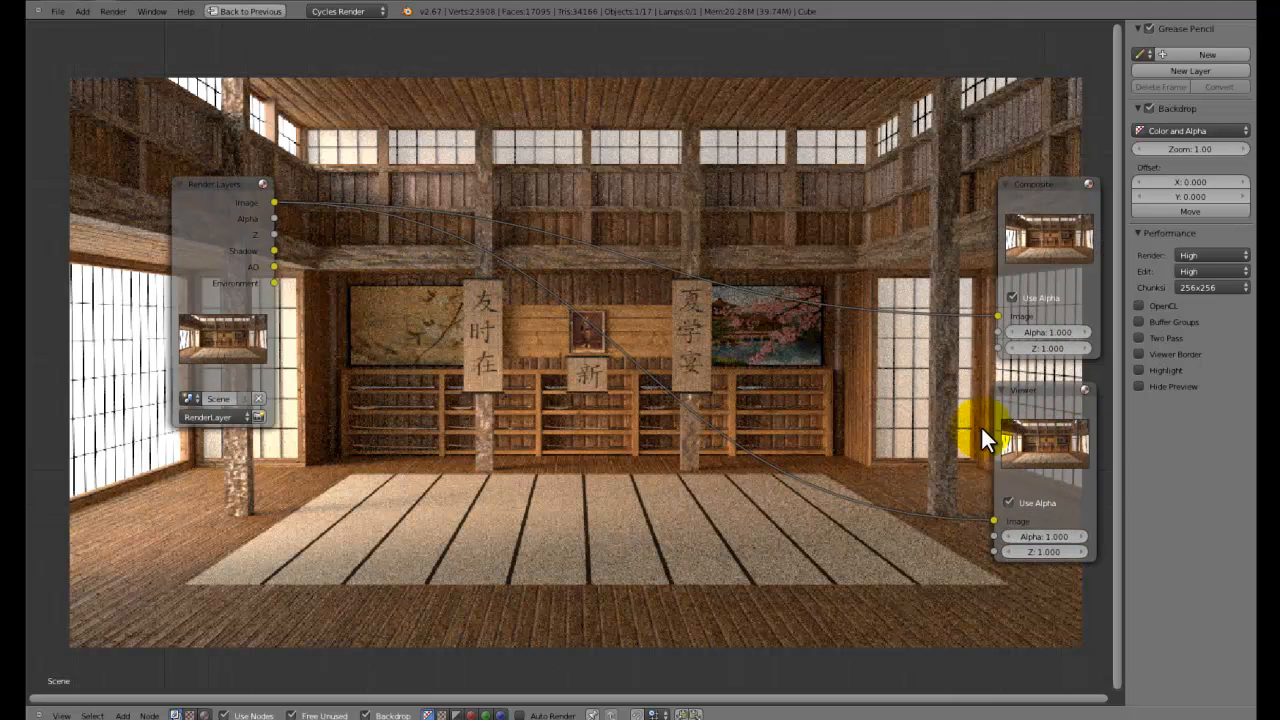
Duplicate the Viewer node, connect the AO output of Render Layers to its Image input, and place it below the first Viewer
{"action": "key", "text": "shift+d"}
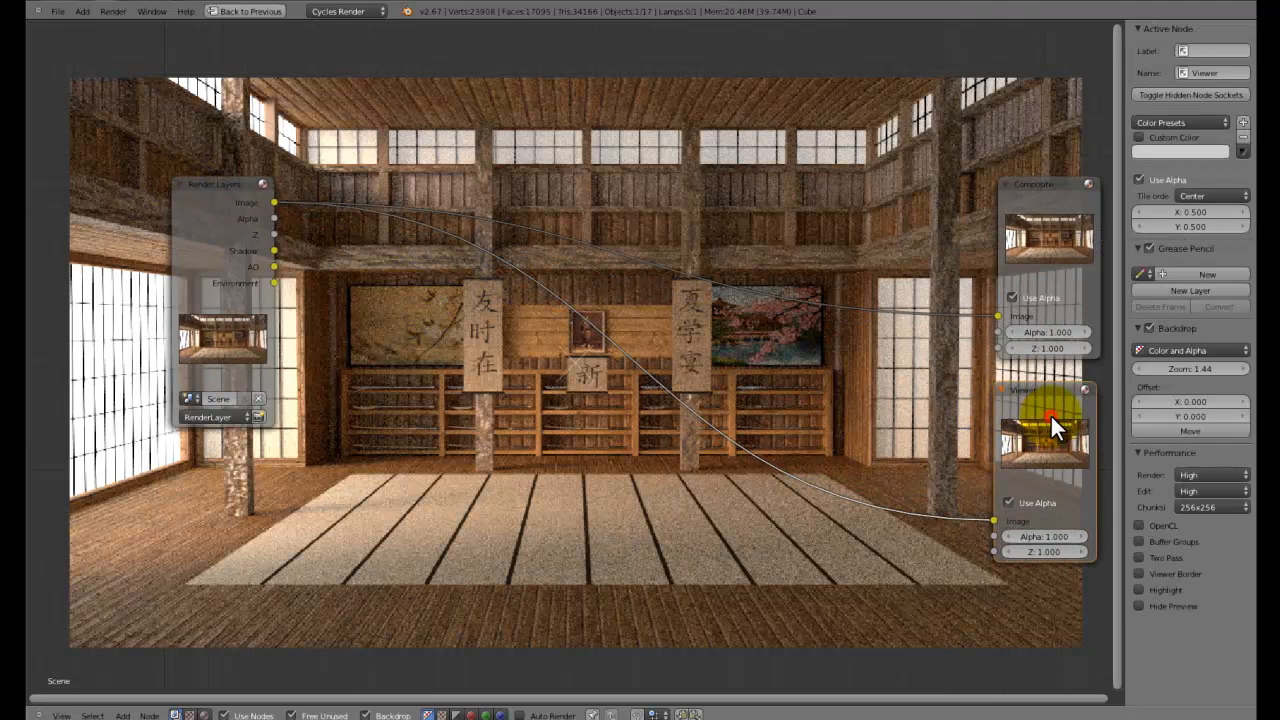
{"action": "left_click", "coordinate": [512, 380]}
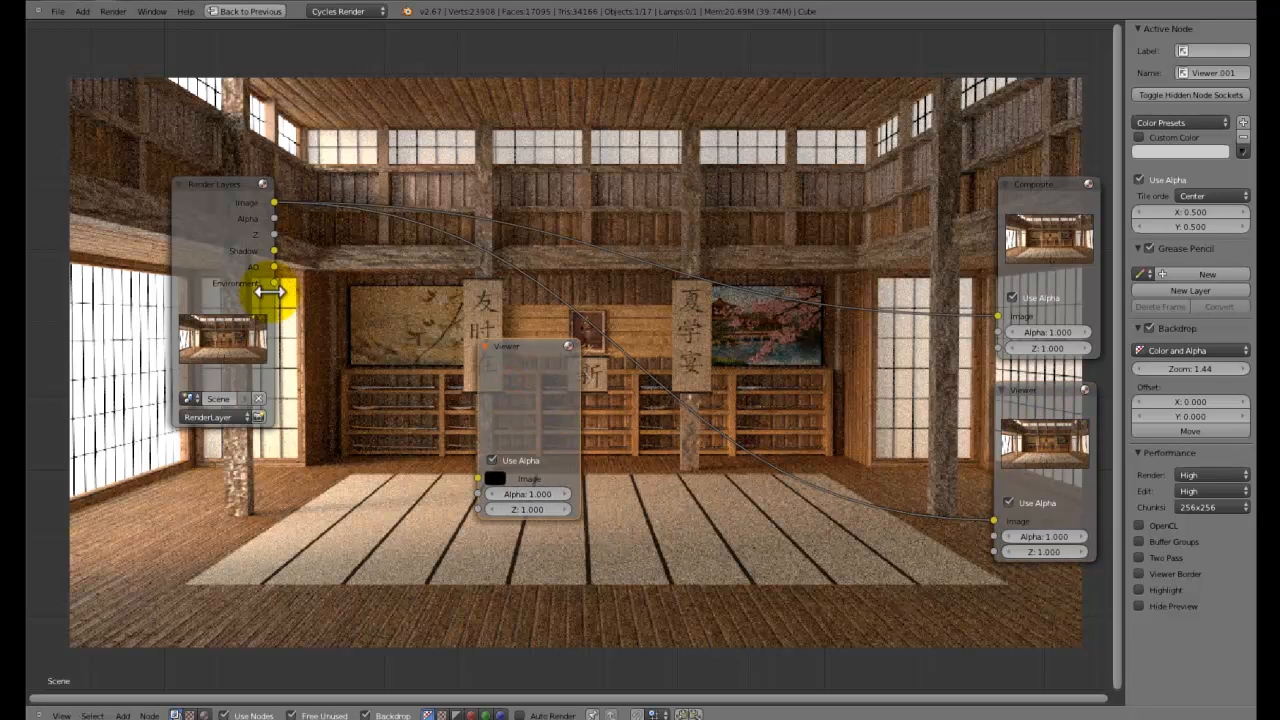
{"action": "left_click_drag", "start_coordinate": [274, 267], "coordinate": [487, 475]}
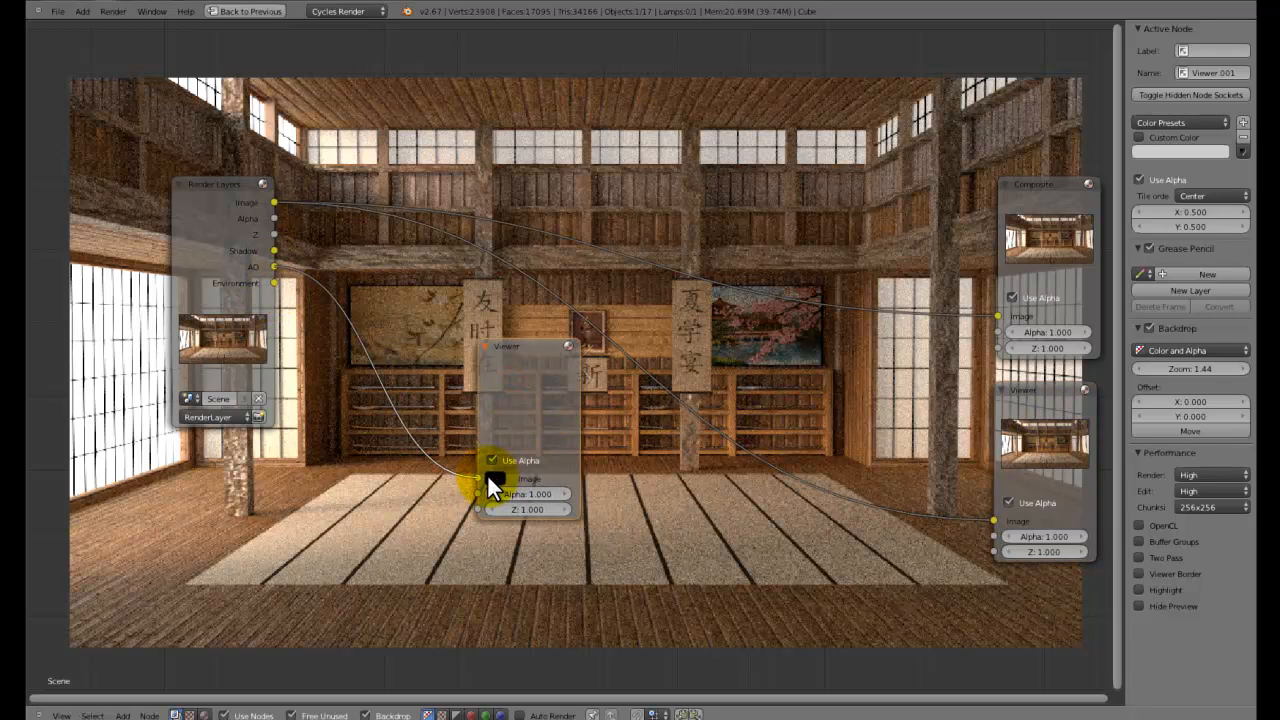
{"action": "left_click_drag", "start_coordinate": [538, 392], "coordinate": [1060, 625]}
{"action": "middle_click_drag", "start_coordinate": [777, 434], "coordinate": [739, 222]}
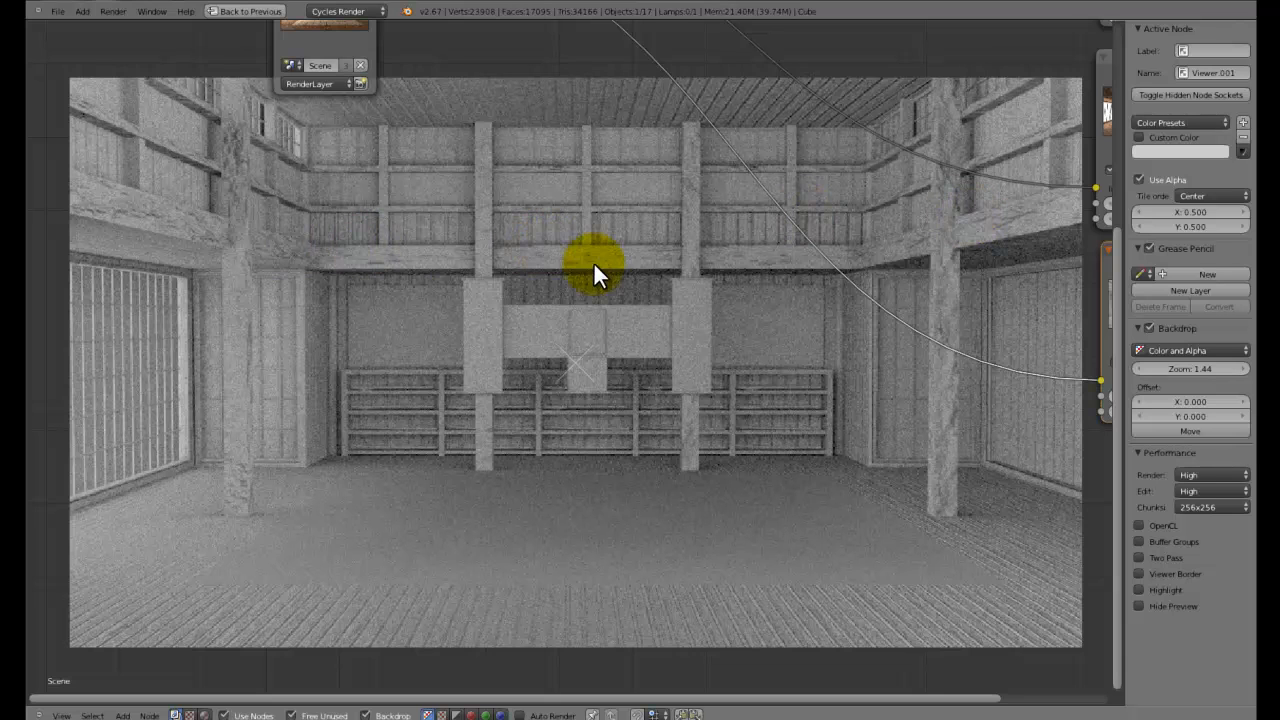
Move the Render Layers node lower in the node graph and examine the AO pass in the backdrop
{"action": "key", "text": "Home"}
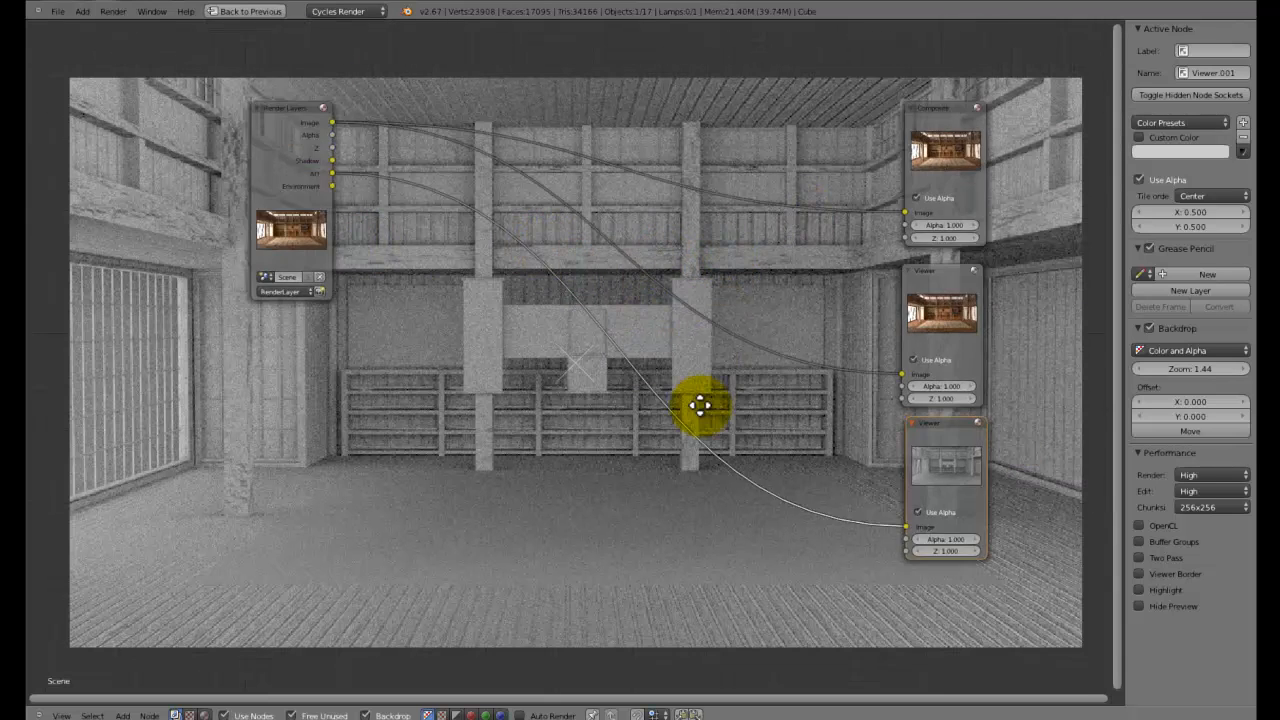
{"action": "scroll", "coordinate": [698, 409], "scroll_direction": "down", "scroll_amount": 1}
{"action": "middle_click_drag", "start_coordinate": [263, 334], "coordinate": [220, 443]}
{"action": "left_click_drag", "start_coordinate": [315, 297], "coordinate": [253, 404]}
{"action": "middle_click_drag", "start_coordinate": [740, 434], "coordinate": [866, 177]}
{"action": "scroll", "coordinate": [806, 423], "scroll_direction": "up", "scroll_amount": 2}
{"action": "middle_click_drag", "start_coordinate": [692, 410], "coordinate": [609, 643]}
{"action": "scroll", "coordinate": [571, 471], "scroll_direction": "down", "scroll_amount": 2}
{"action": "middle_click_drag", "start_coordinate": [571, 471], "coordinate": [914, 205]}
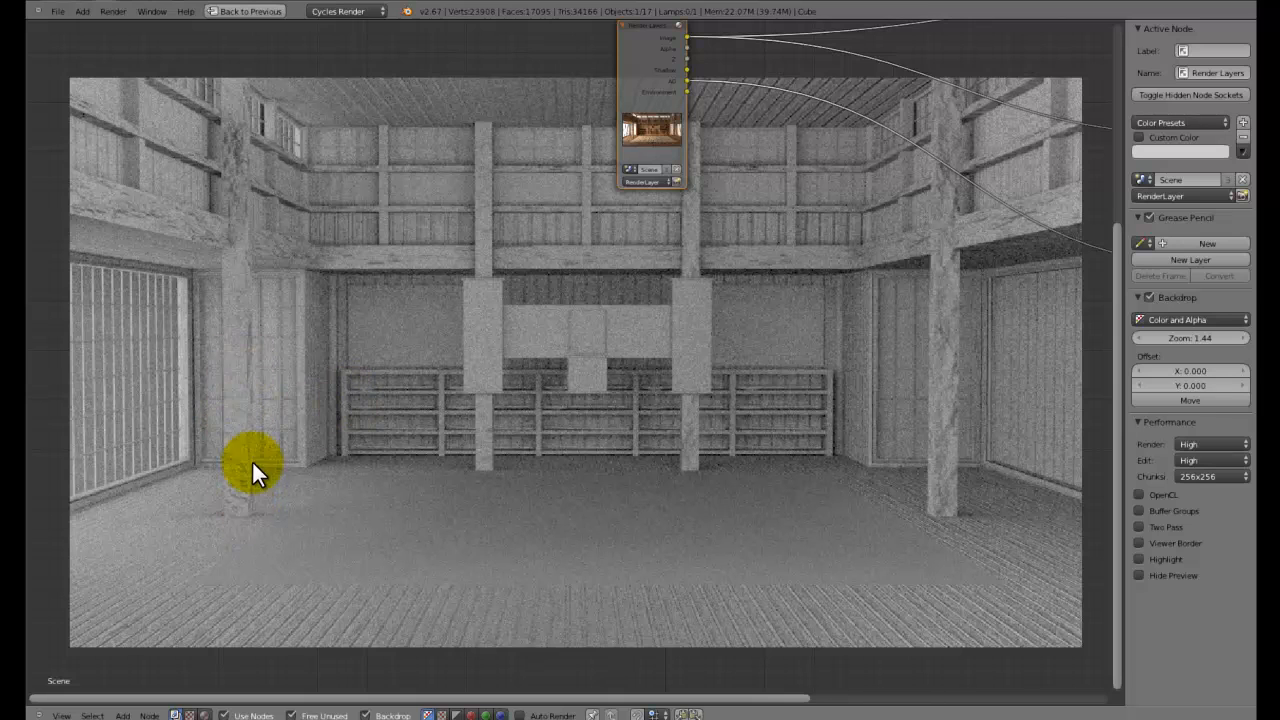
{"action": "middle_click_drag", "start_coordinate": [894, 229], "coordinate": [449, 440]}
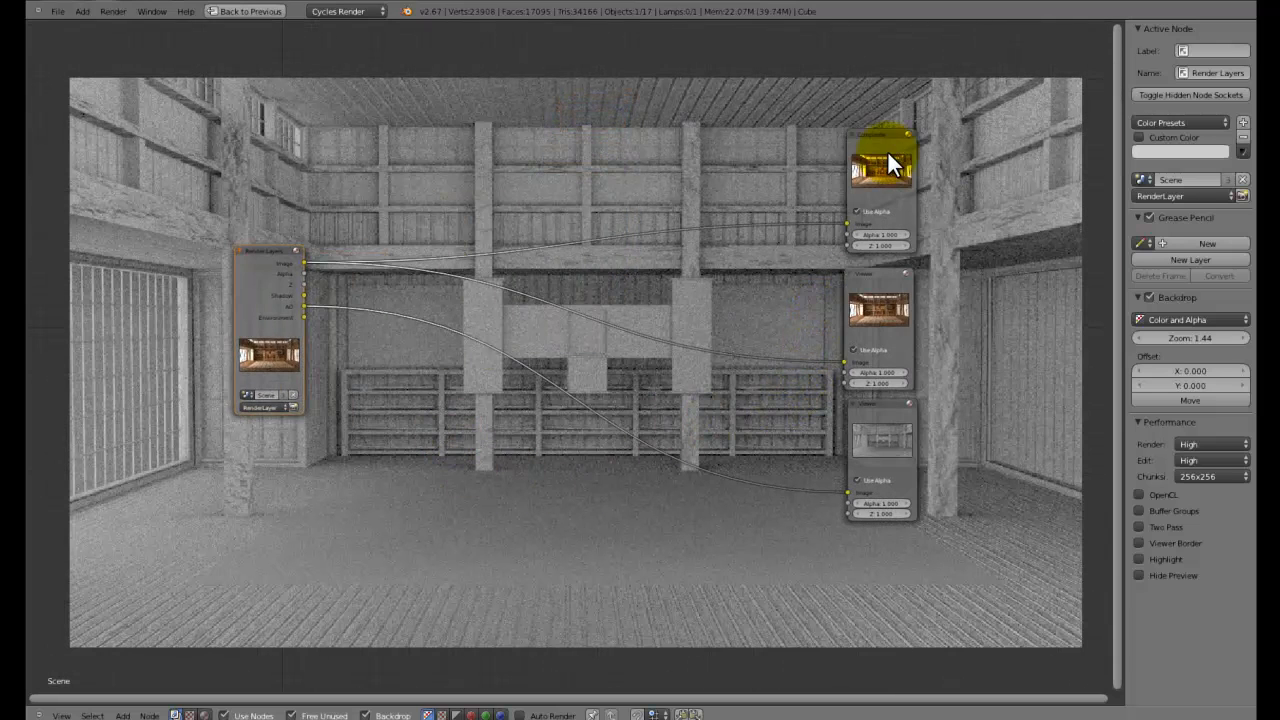
Return to the regular layout and look through the World settings, including Custom Properties and Preview
{"action": "key", "text": "ctrl+Up"}
{"action": "left_click", "coordinate": [1136, 30]}
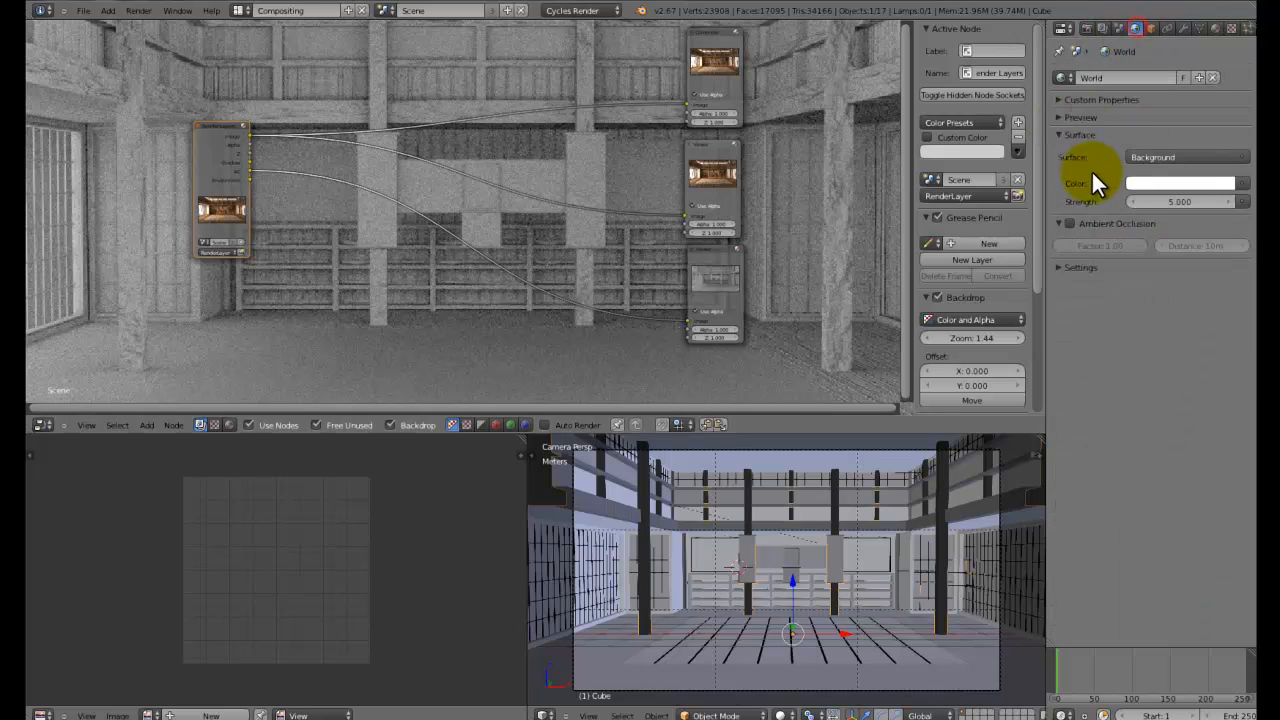
{"action": "left_click", "coordinate": [1076, 97]}
{"action": "left_click", "coordinate": [1078, 99]}
{"action": "left_click", "coordinate": [1081, 95]}
{"action": "left_click", "coordinate": [1080, 98]}
{"action": "left_click", "coordinate": [1078, 117]}
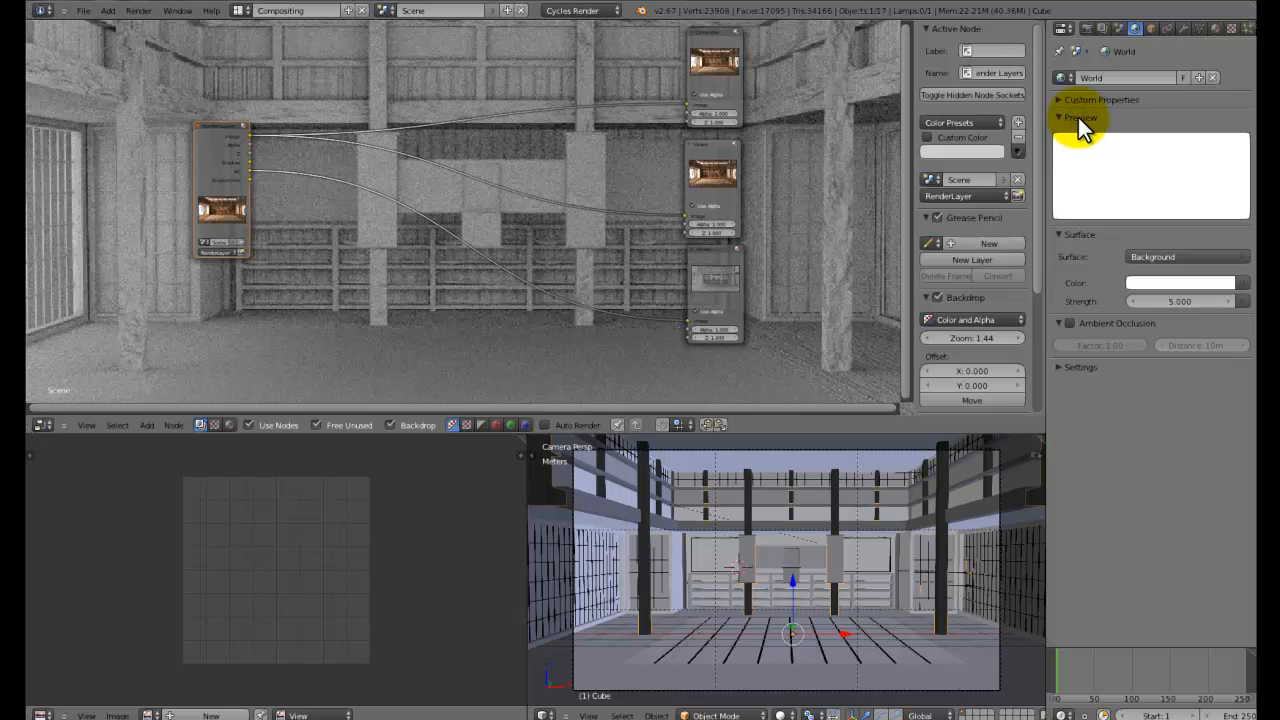
{"action": "left_click", "coordinate": [1078, 117]}
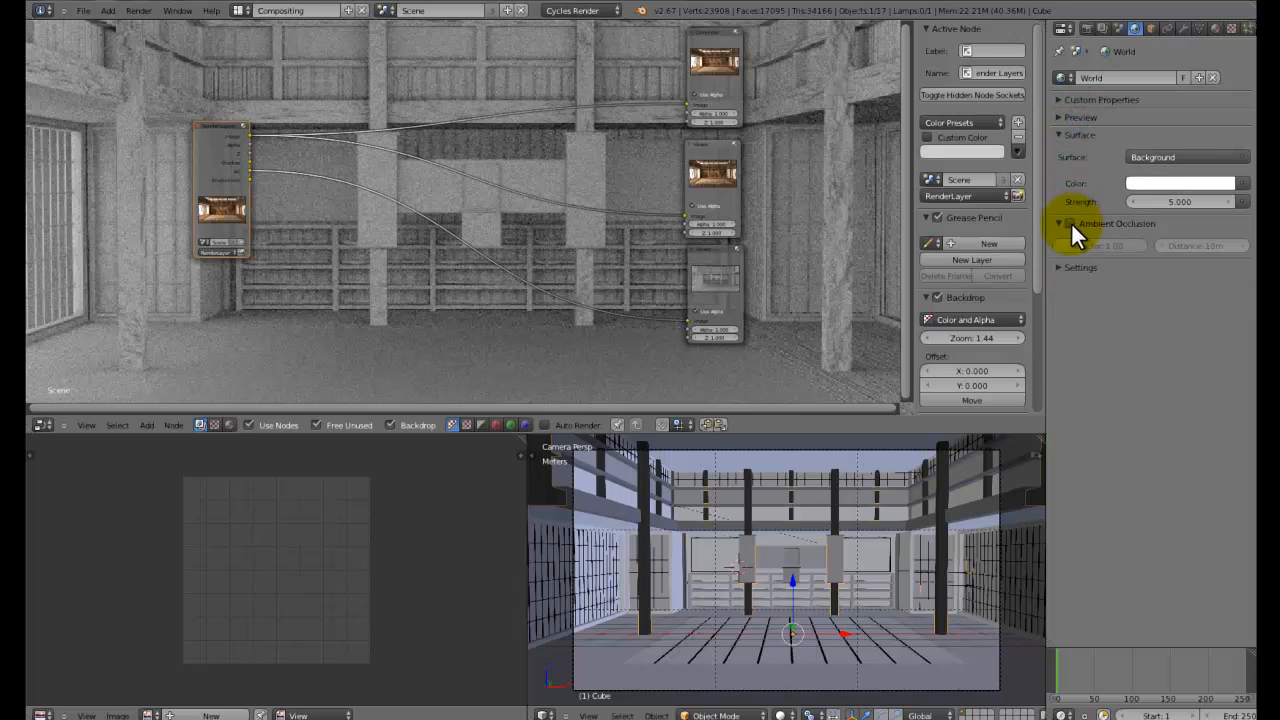
Inspect the AO pass in the backdrop with the node editor expanded to full screen
{"action": "scroll", "coordinate": [553, 258], "scroll_direction": "up", "scroll_amount": 2}
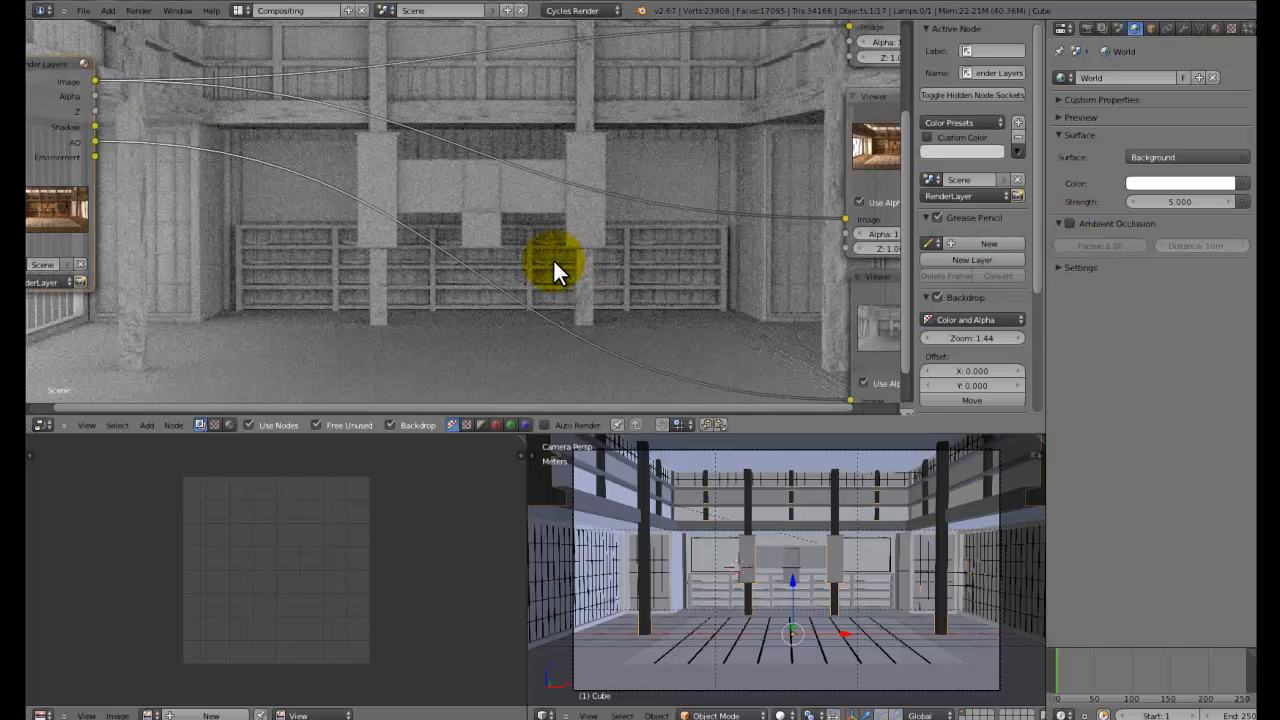
{"action": "scroll", "coordinate": [584, 257], "scroll_direction": "down", "scroll_amount": 3}
{"action": "scroll", "coordinate": [584, 257], "scroll_direction": "up", "scroll_amount": 1}
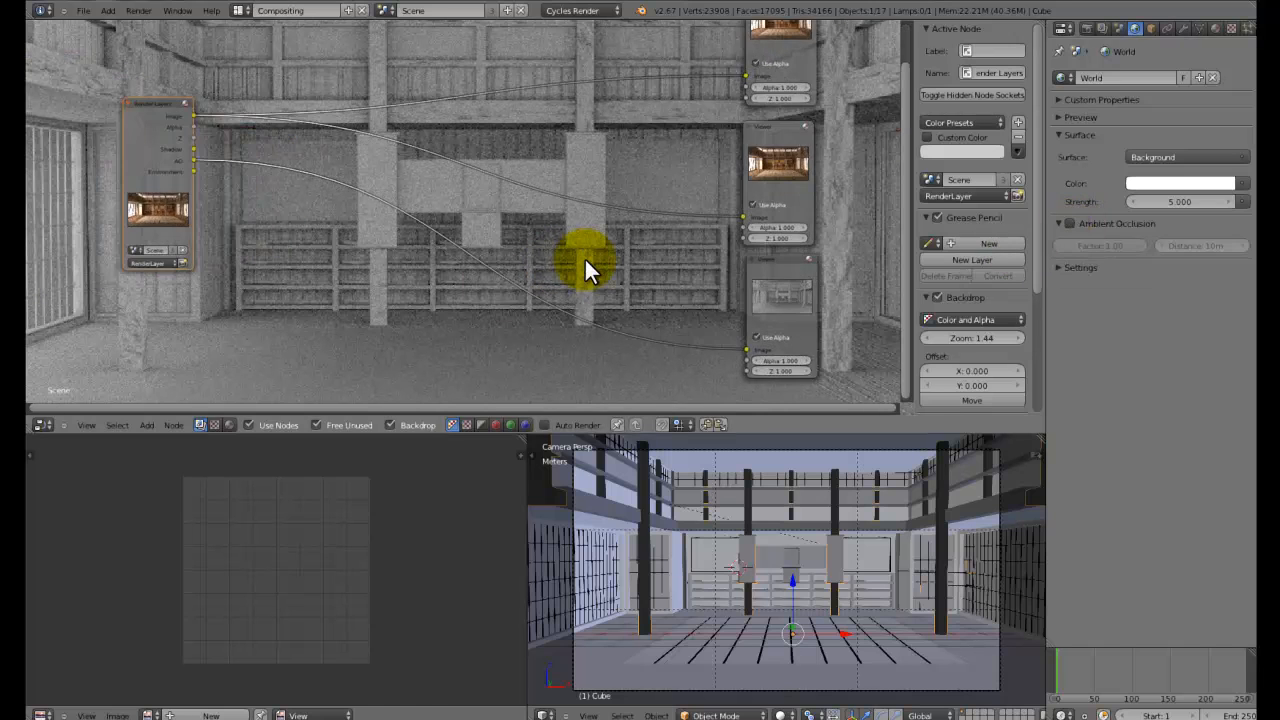
{"action": "key", "text": "ctrl+Up"}
{"action": "scroll", "coordinate": [658, 279], "scroll_direction": "down", "scroll_amount": 3}
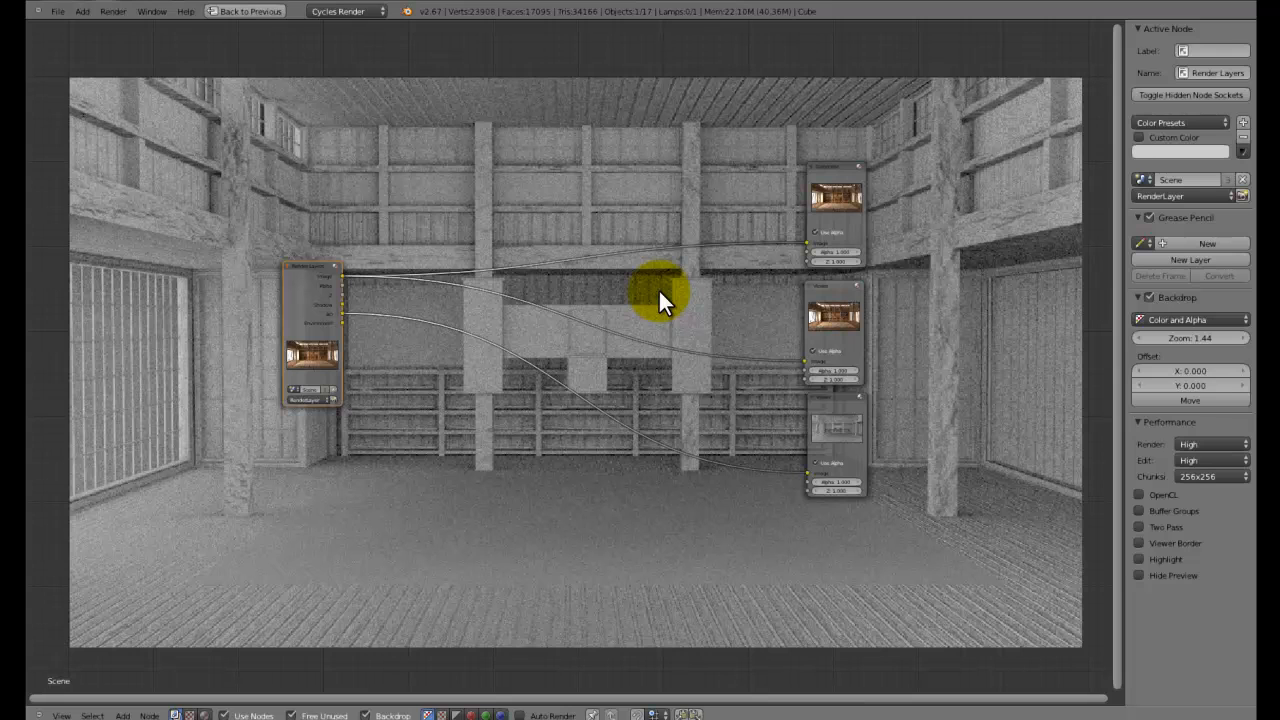
Return to the regular layout and enable Ambient Occlusion for the World
{"action": "key", "text": "ctrl+Up"}
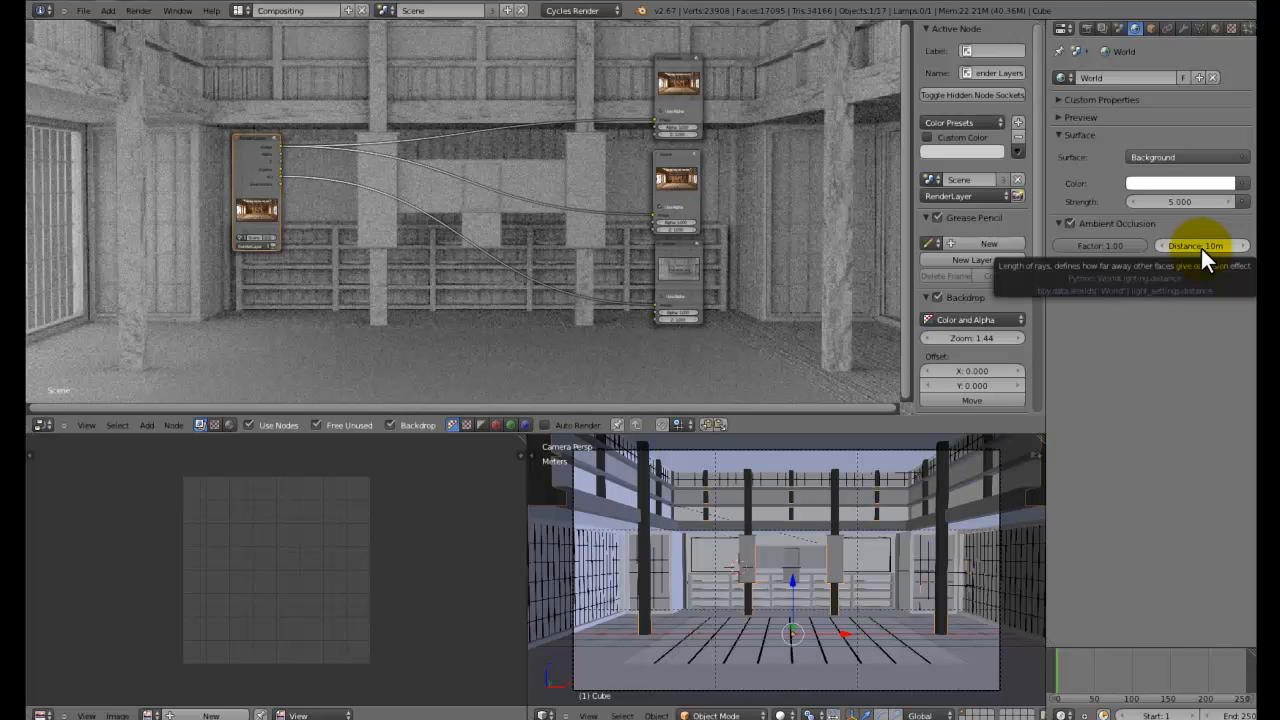
{"action": "scroll", "coordinate": [720, 278], "scroll_direction": "down", "scroll_amount": 2}
{"action": "scroll", "coordinate": [733, 282], "scroll_direction": "up", "scroll_amount": 1}
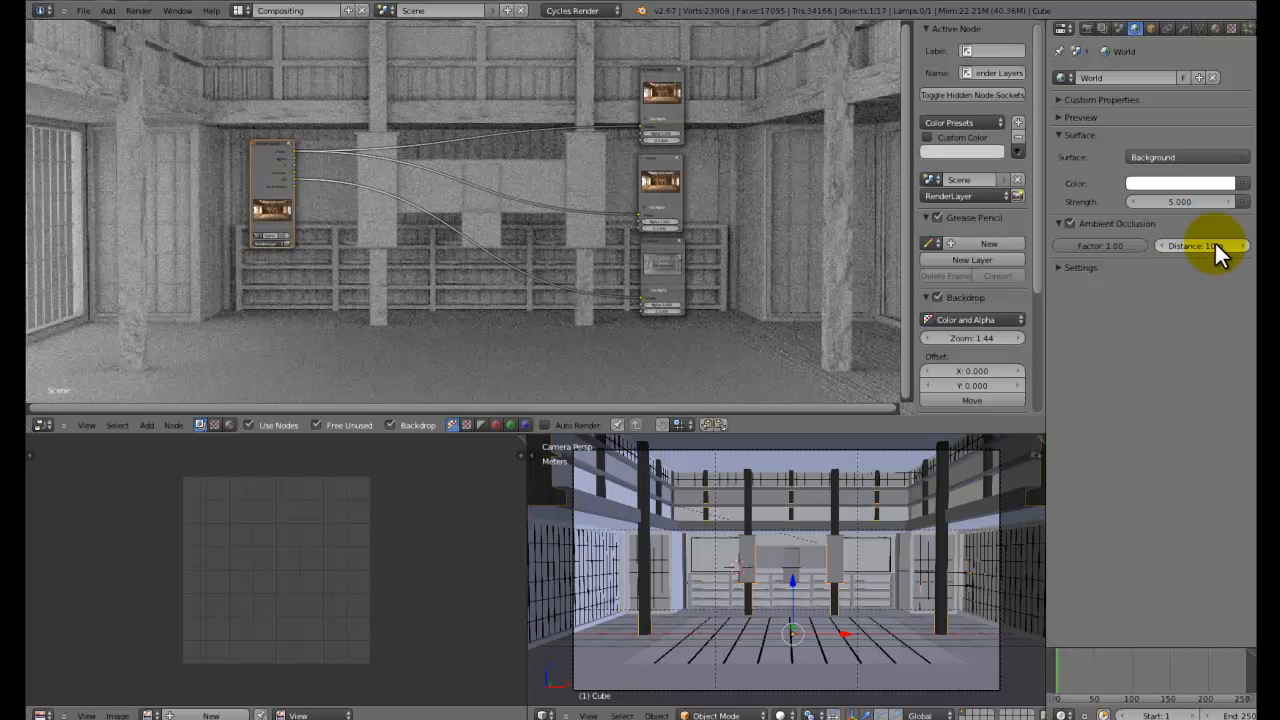
Look at the World settings under the Blender Render engine and switch back to Cycles Render
{"action": "left_click", "coordinate": [563, 11]}
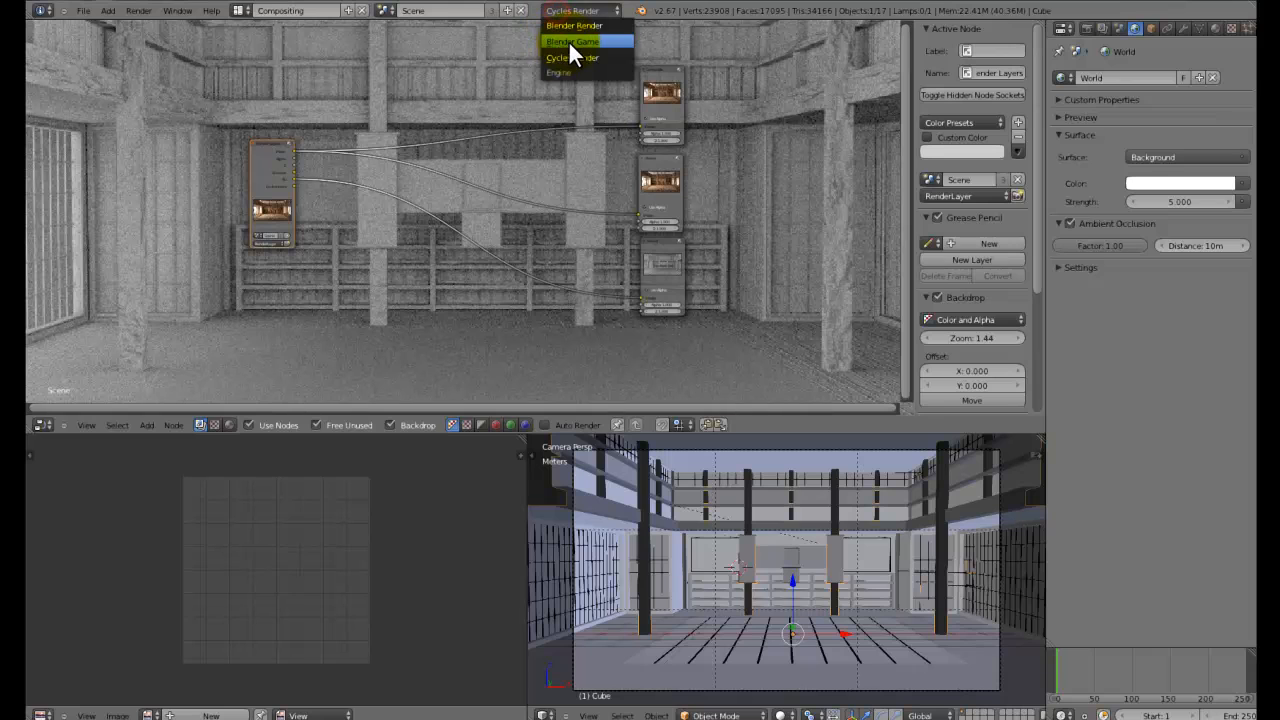
{"action": "left_click", "coordinate": [574, 26]}
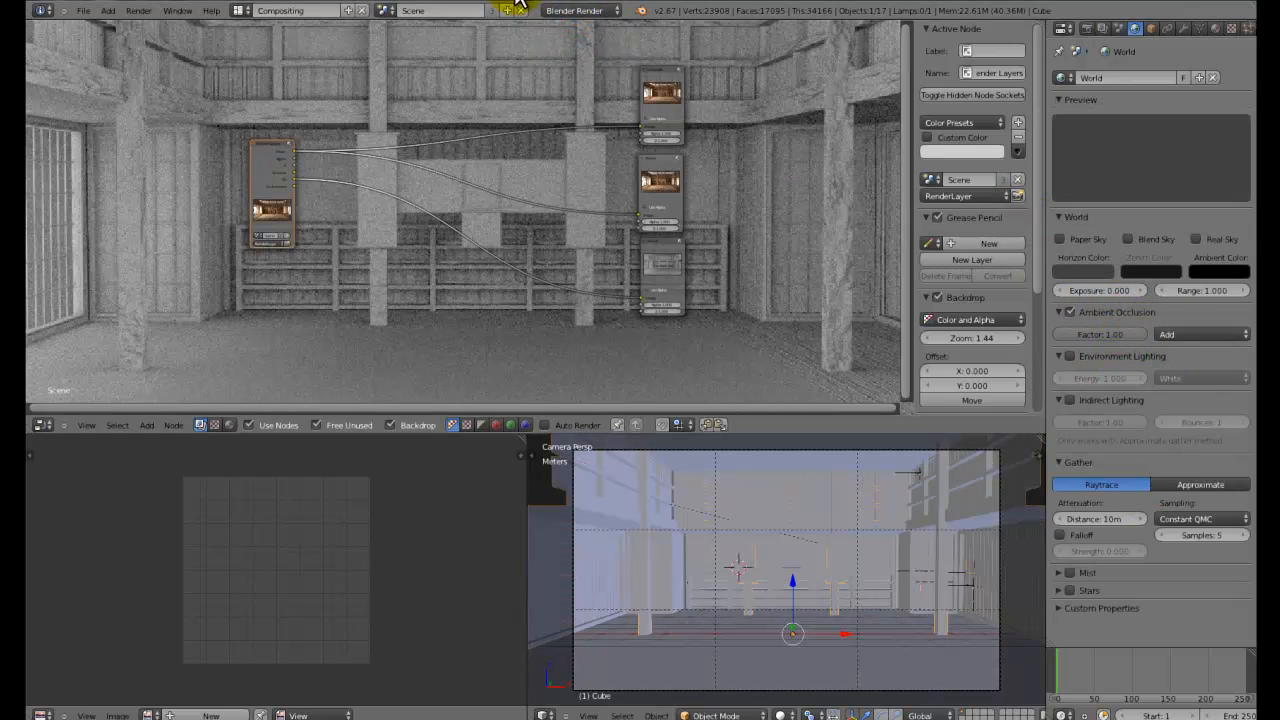
{"action": "left_click", "coordinate": [576, 10]}
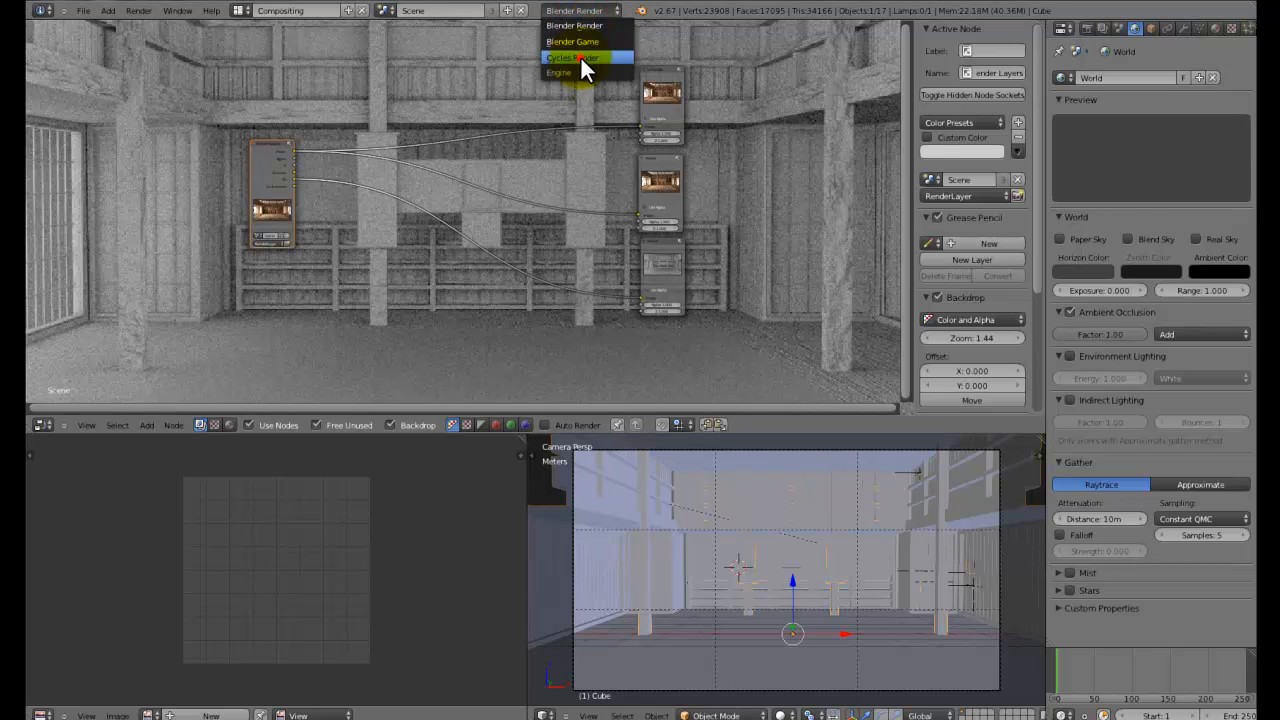
{"action": "left_click", "coordinate": [578, 57]}
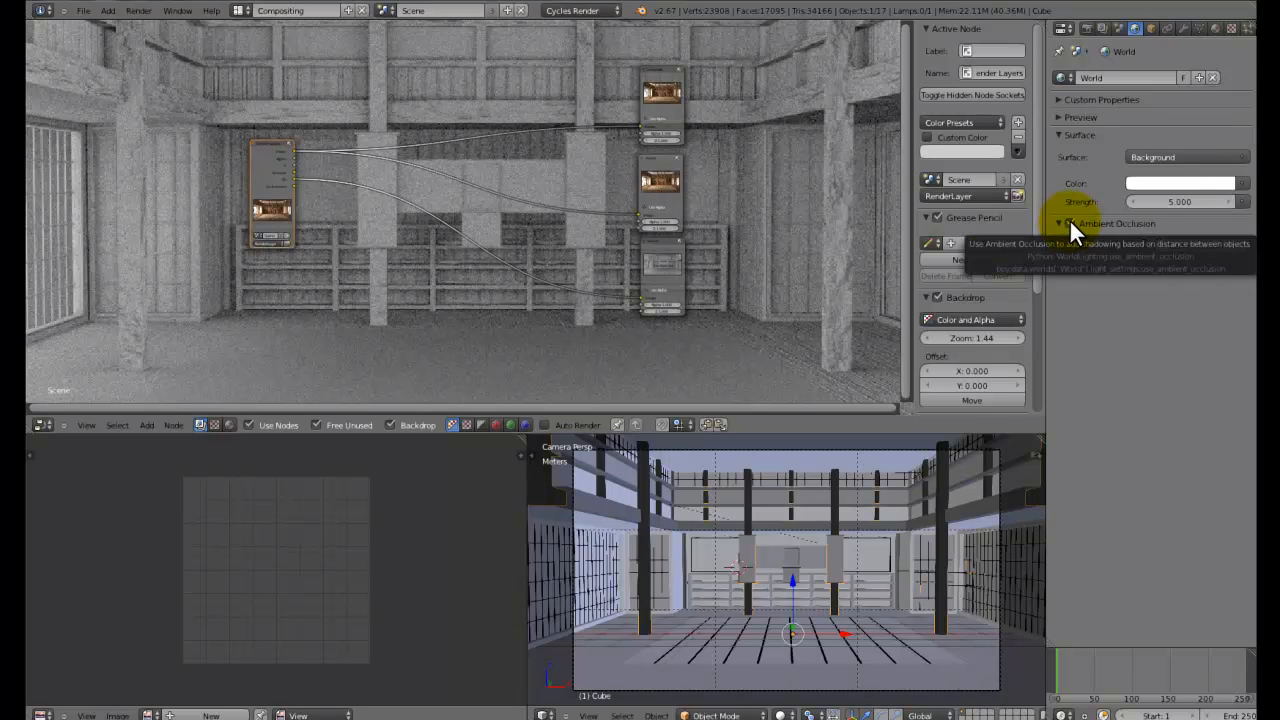
Set the World's Ambient Occlusion distance to 2 m and keep its factor at 1.00
{"action": "scroll", "coordinate": [228, 166], "scroll_direction": "down", "scroll_amount": 2}
{"action": "scroll", "coordinate": [231, 180], "scroll_direction": "up", "scroll_amount": 4}
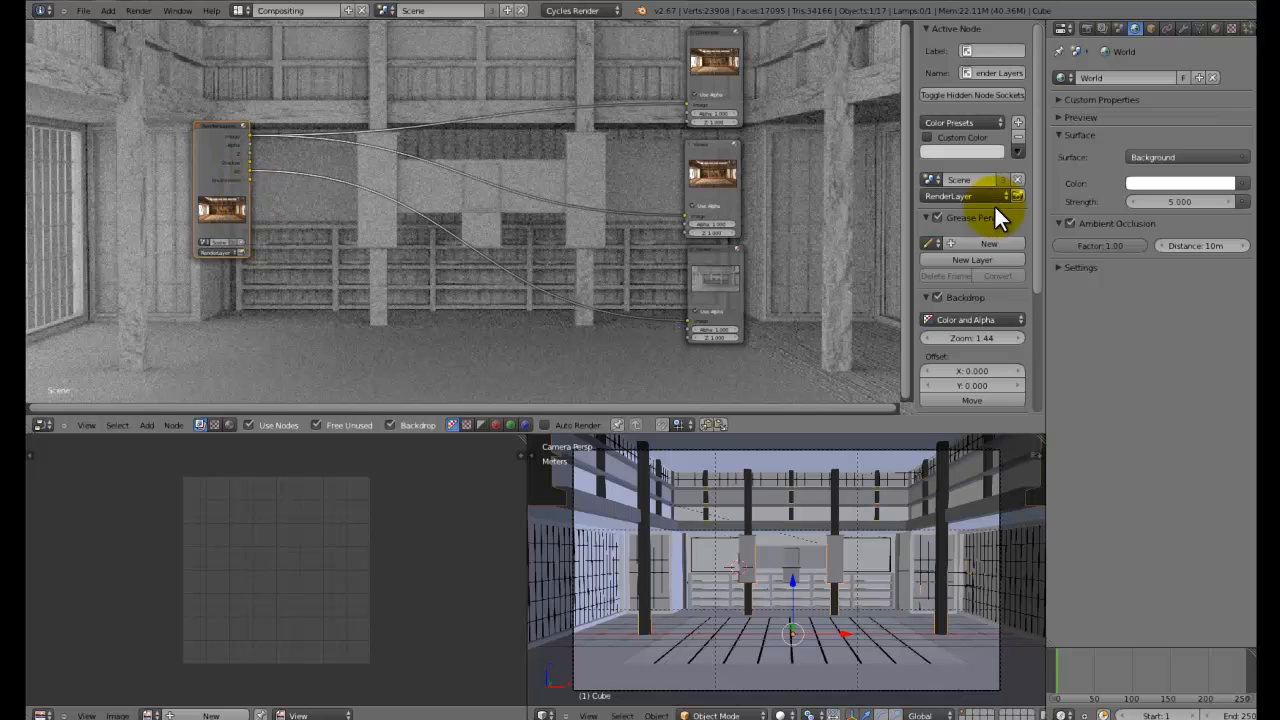
{"action": "left_click", "coordinate": [1198, 244]}
{"action": "type", "text": "2"}
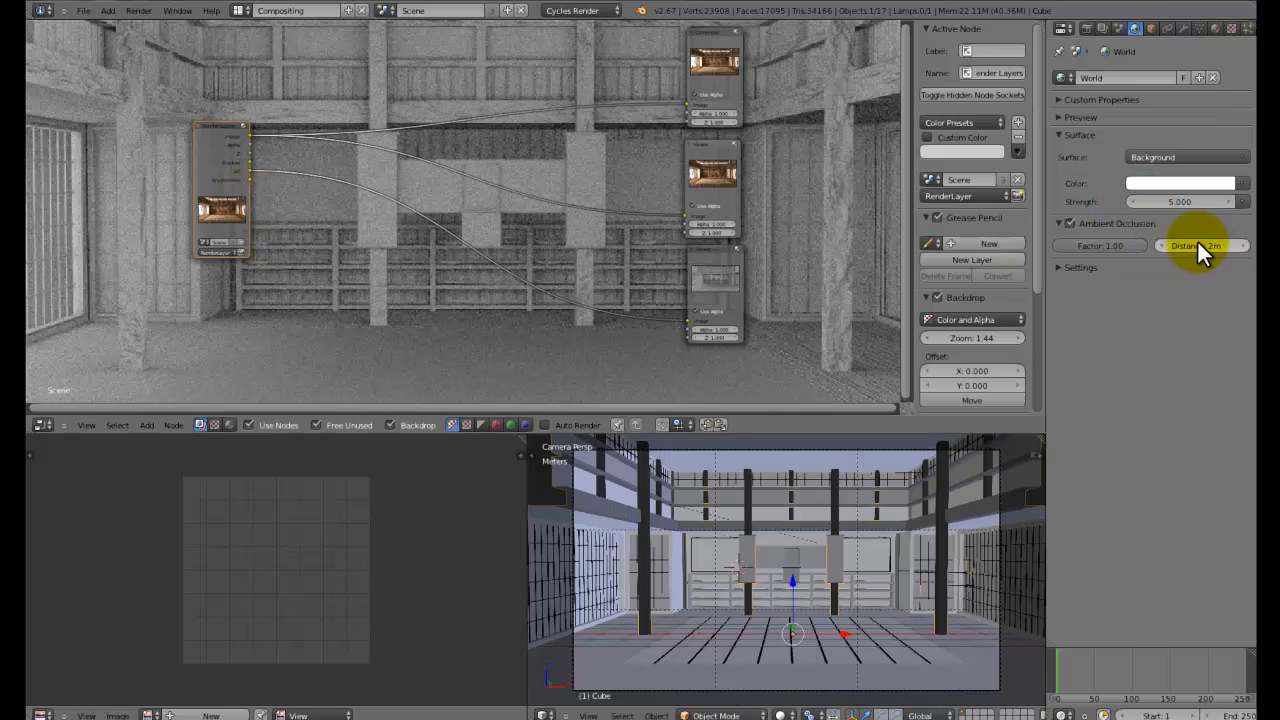
{"action": "key", "text": "Return"}
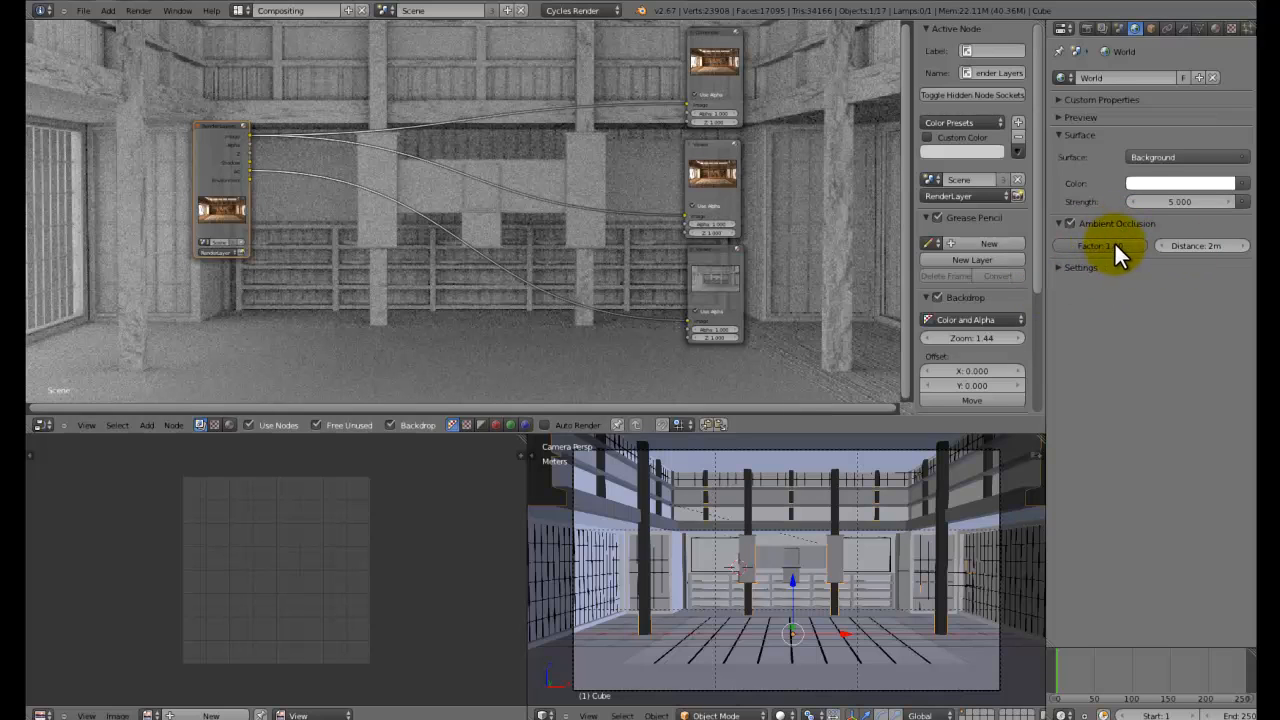
{"action": "left_click", "coordinate": [1100, 245]}
{"action": "key", "text": "Return"}
Save over the blend file and run a short test render, cancelling it after the first few tiles
{"action": "key", "text": "ctrl+s"}
{"action": "left_click", "coordinate": [810, 281]}
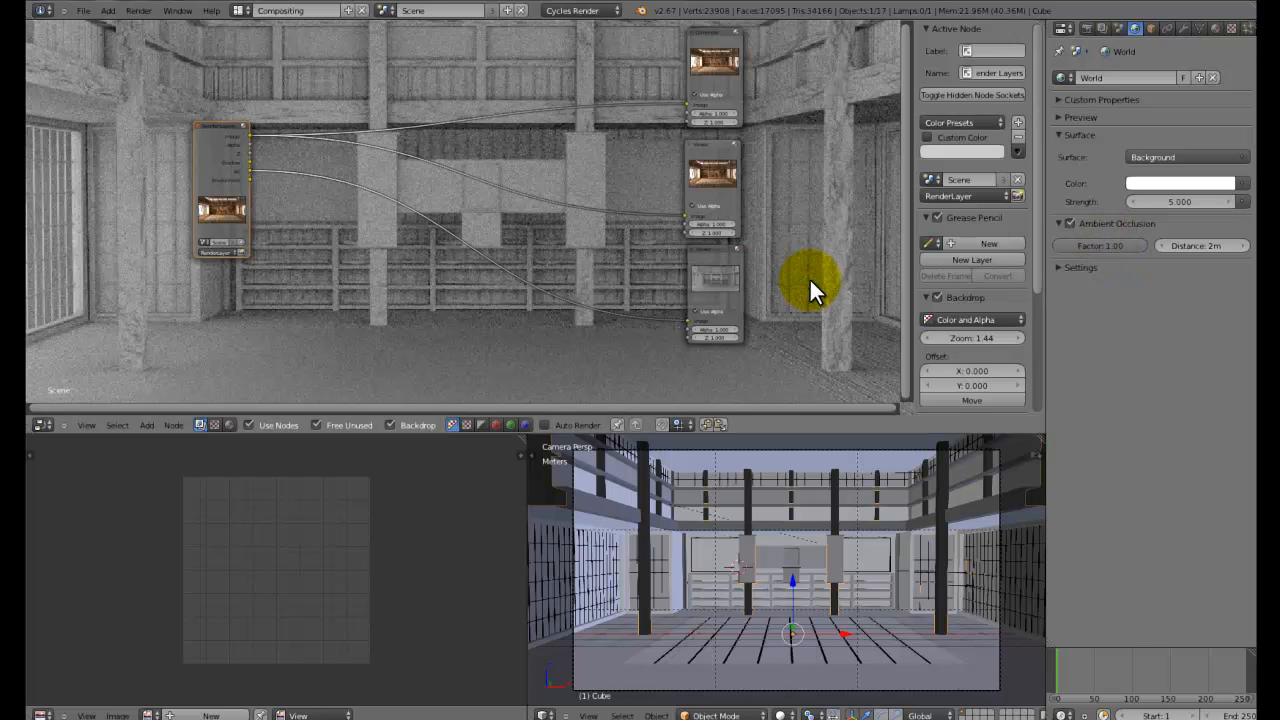
{"action": "key", "text": "F12"}
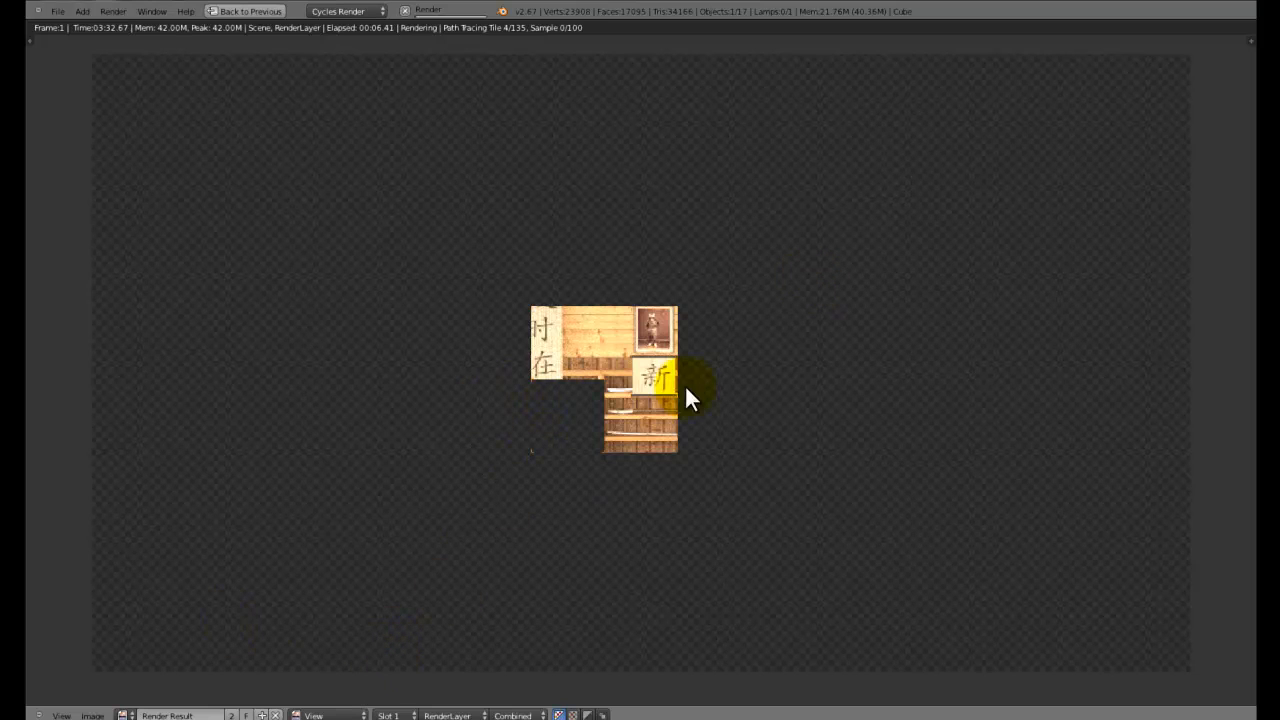
{"action": "left_click", "coordinate": [734, 343]}
{"action": "key", "text": "Escape"}
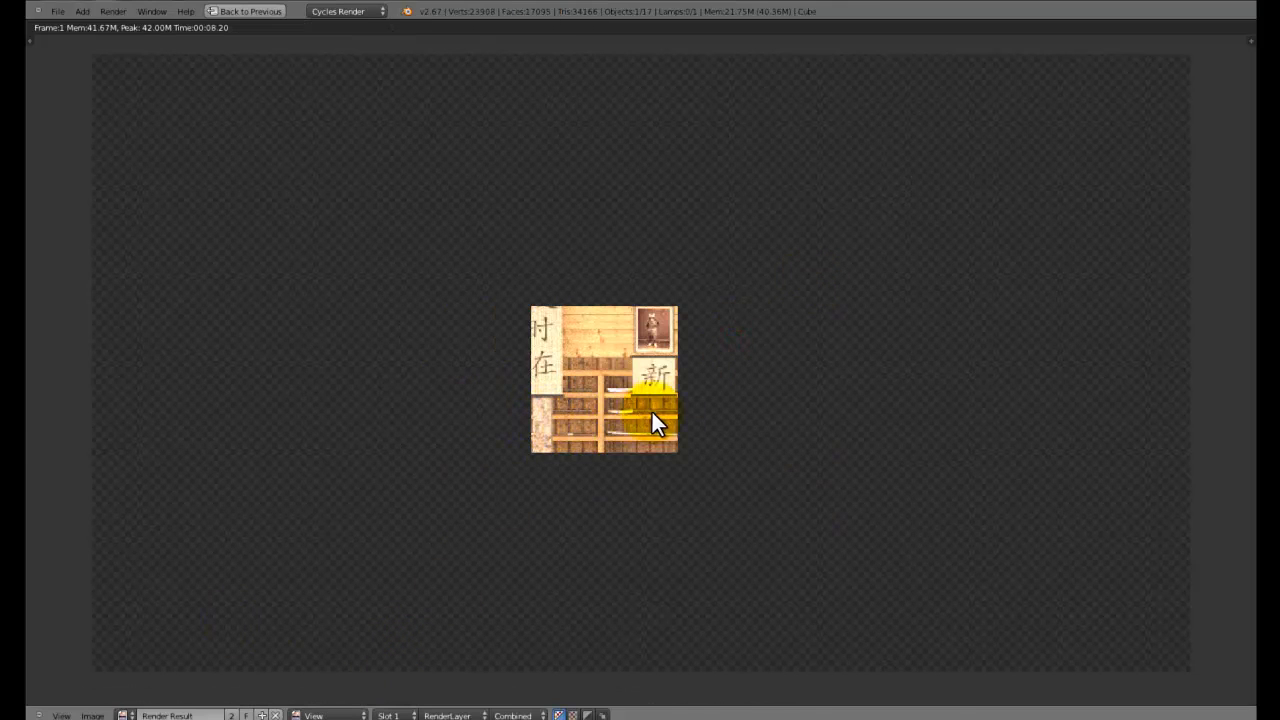
{"action": "key", "text": "Escape"}
Turn off Ambient Occlusion for the World
{"action": "left_click", "coordinate": [1077, 218]}
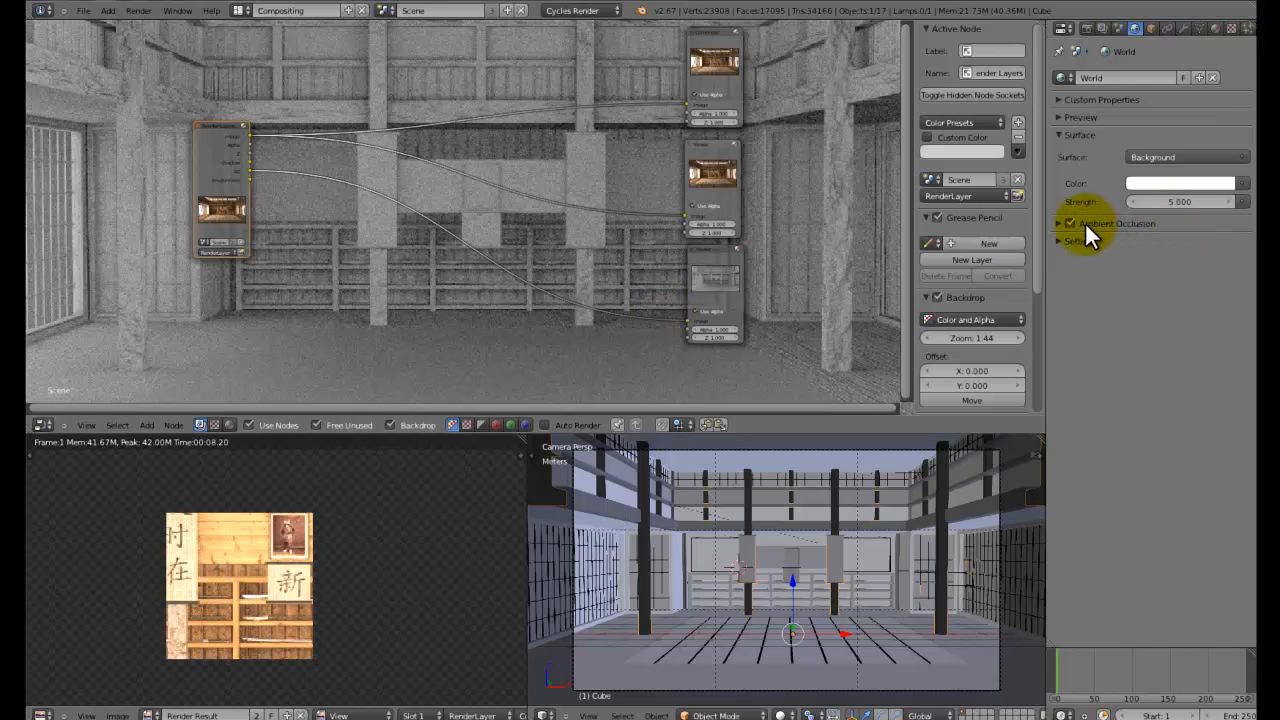
{"action": "left_click", "coordinate": [1070, 223]}
Expand the node editor to full screen and add a Mix color node below the AO link
{"action": "key", "text": "ctrl+Up"}
{"action": "scroll", "coordinate": [516, 356], "scroll_direction": "up", "scroll_amount": 1}
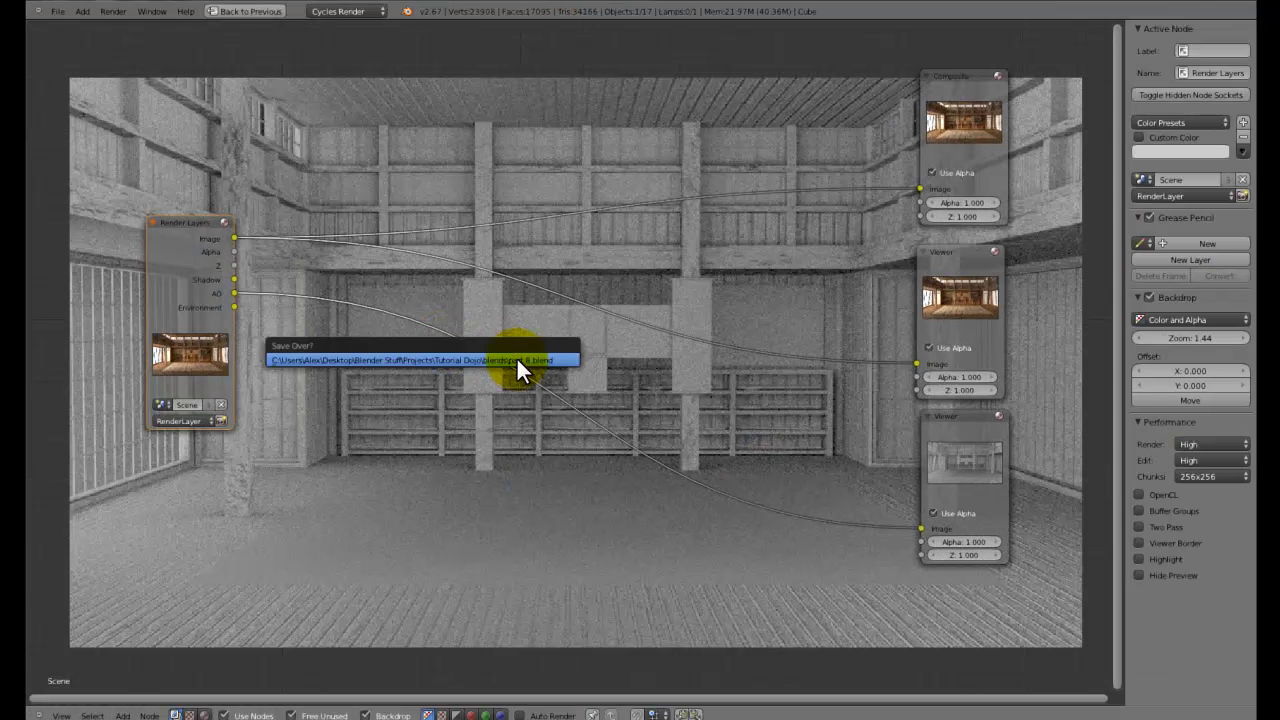
{"action": "scroll", "coordinate": [500, 360], "scroll_direction": "up", "scroll_amount": 1}
{"action": "scroll", "coordinate": [480, 370], "scroll_direction": "up", "scroll_amount": 1}
{"action": "key", "text": "shift+a"}
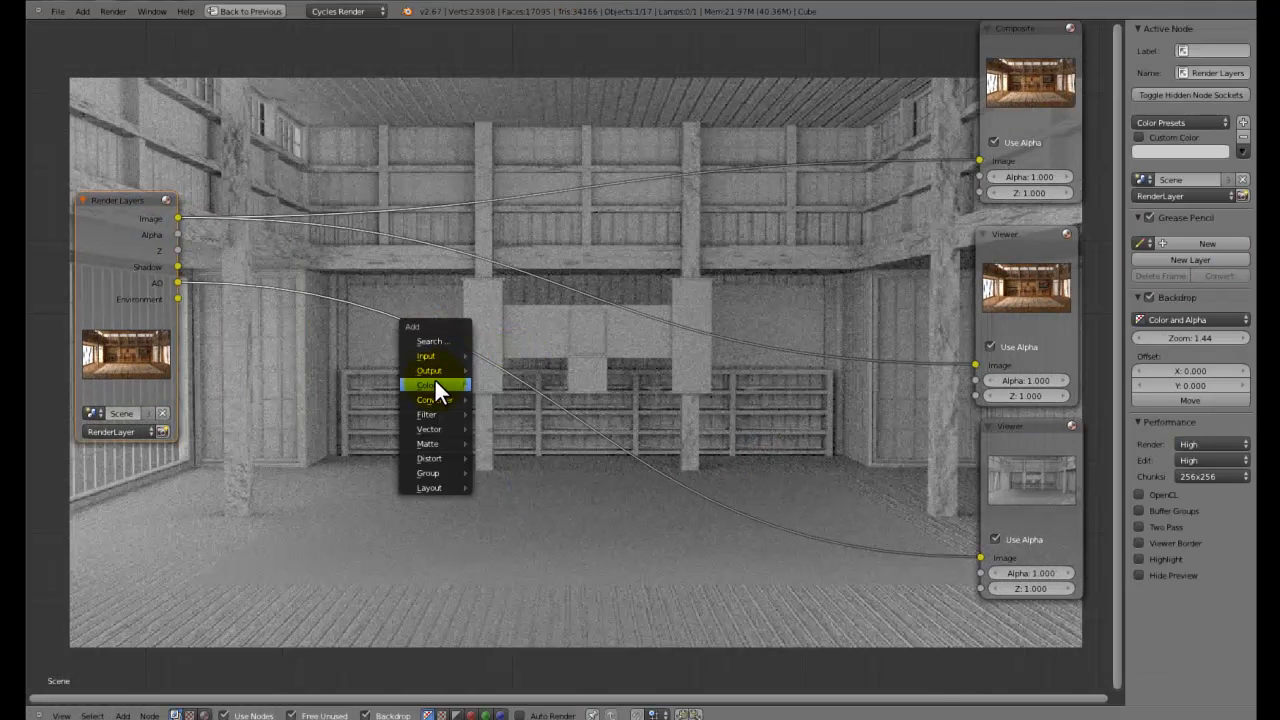
{"action": "left_click", "coordinate": [483, 384]}
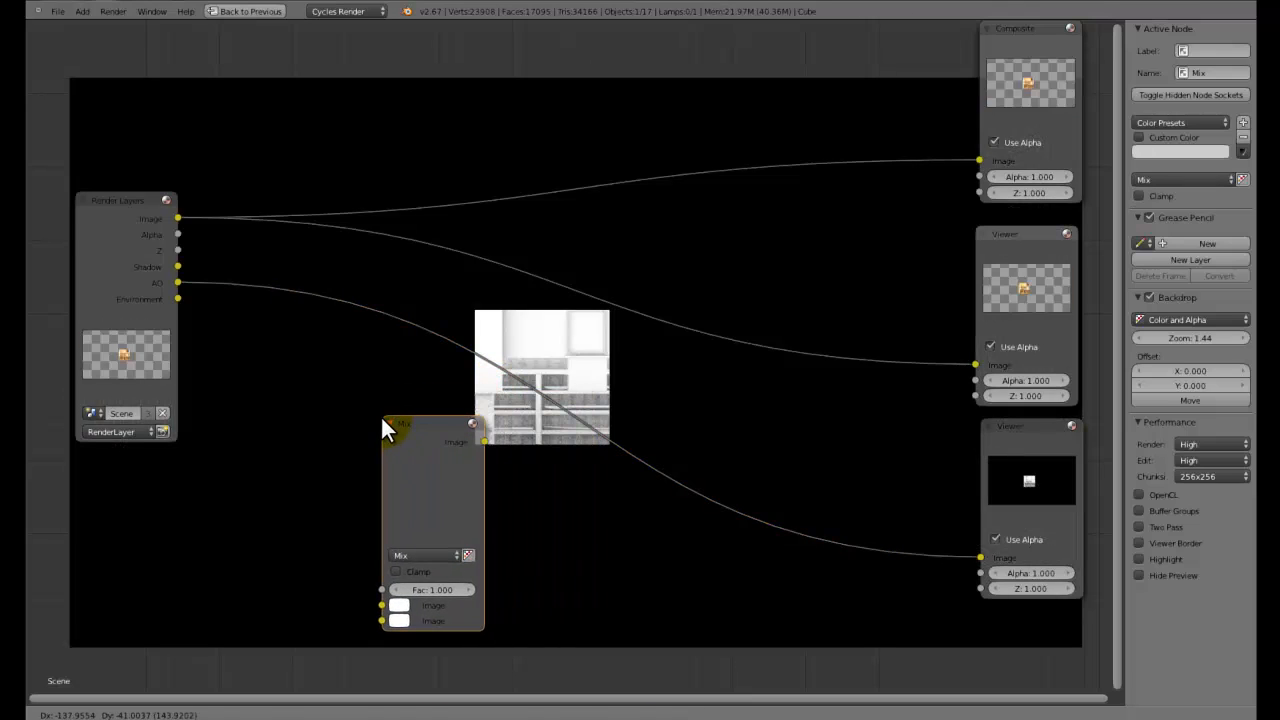
{"action": "middle_click_drag", "start_coordinate": [381, 415], "coordinate": [737, 301]}
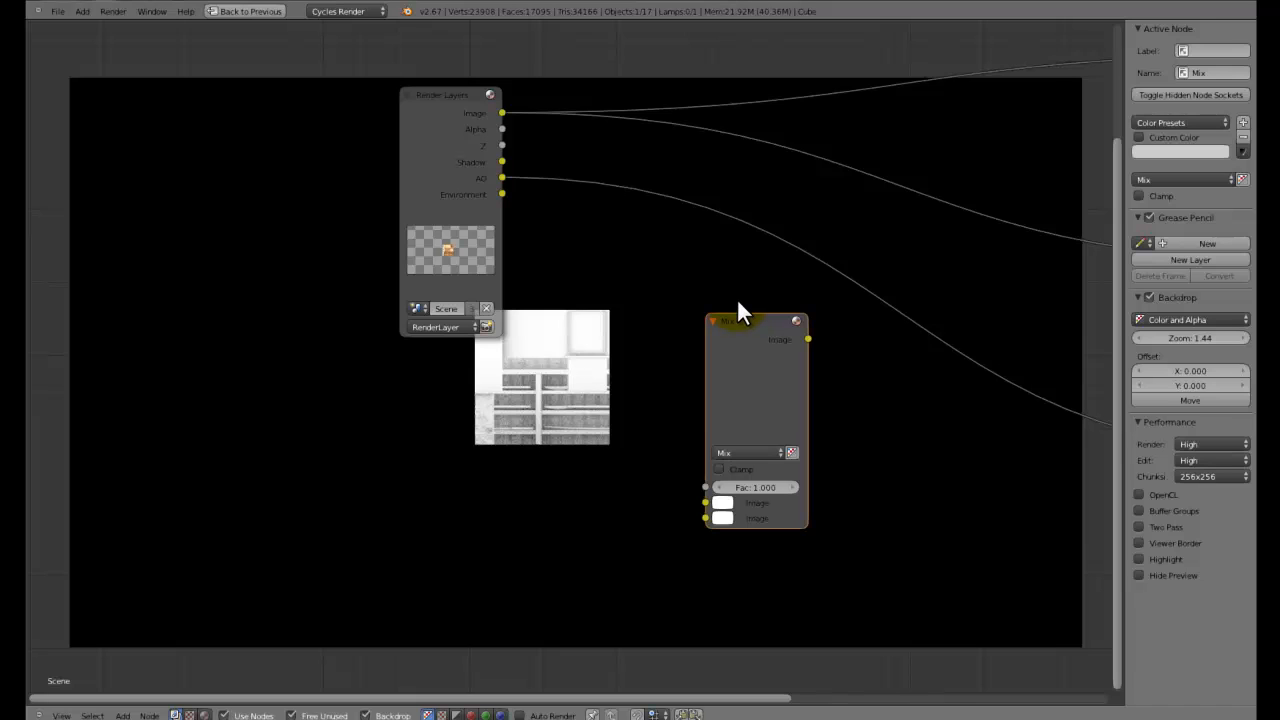
Return to the regular layout and enable Ambient Occlusion for the World with a factor of 0.00
{"action": "key", "text": "ctrl+Up"}
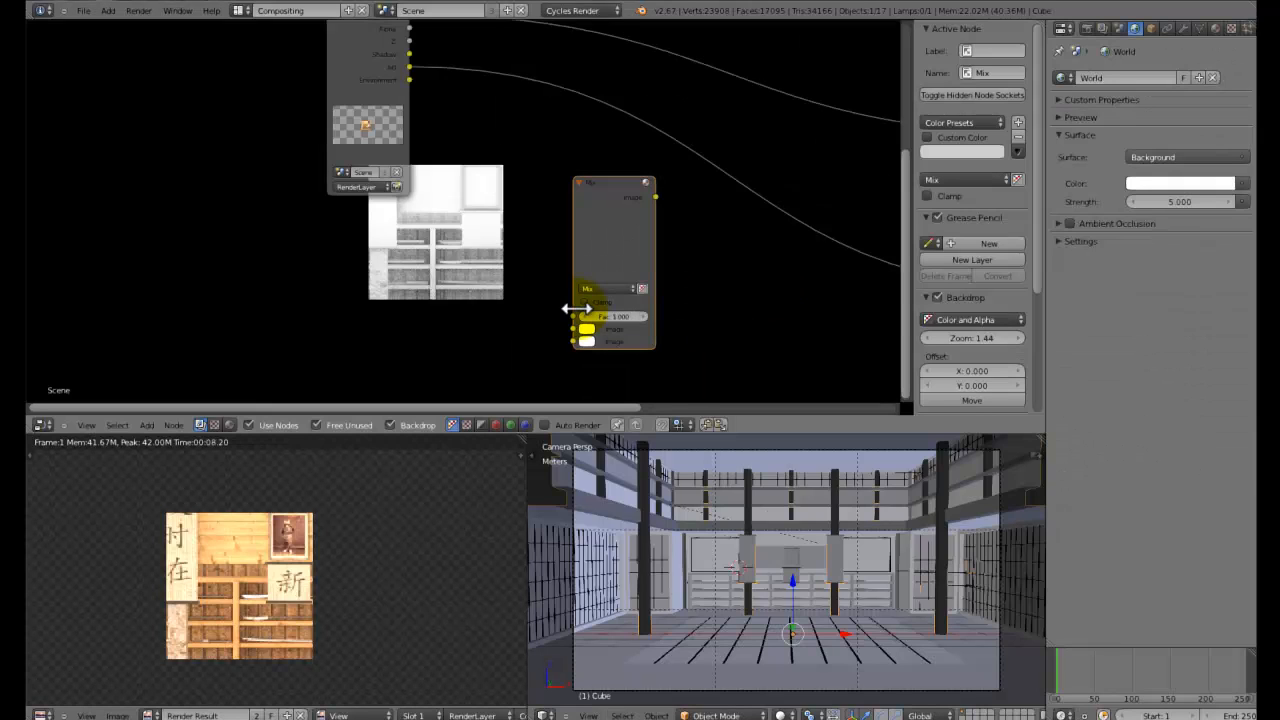
{"action": "key", "text": "ctrl+Up"}
{"action": "middle_click_drag", "start_coordinate": [579, 314], "coordinate": [486, 420]}
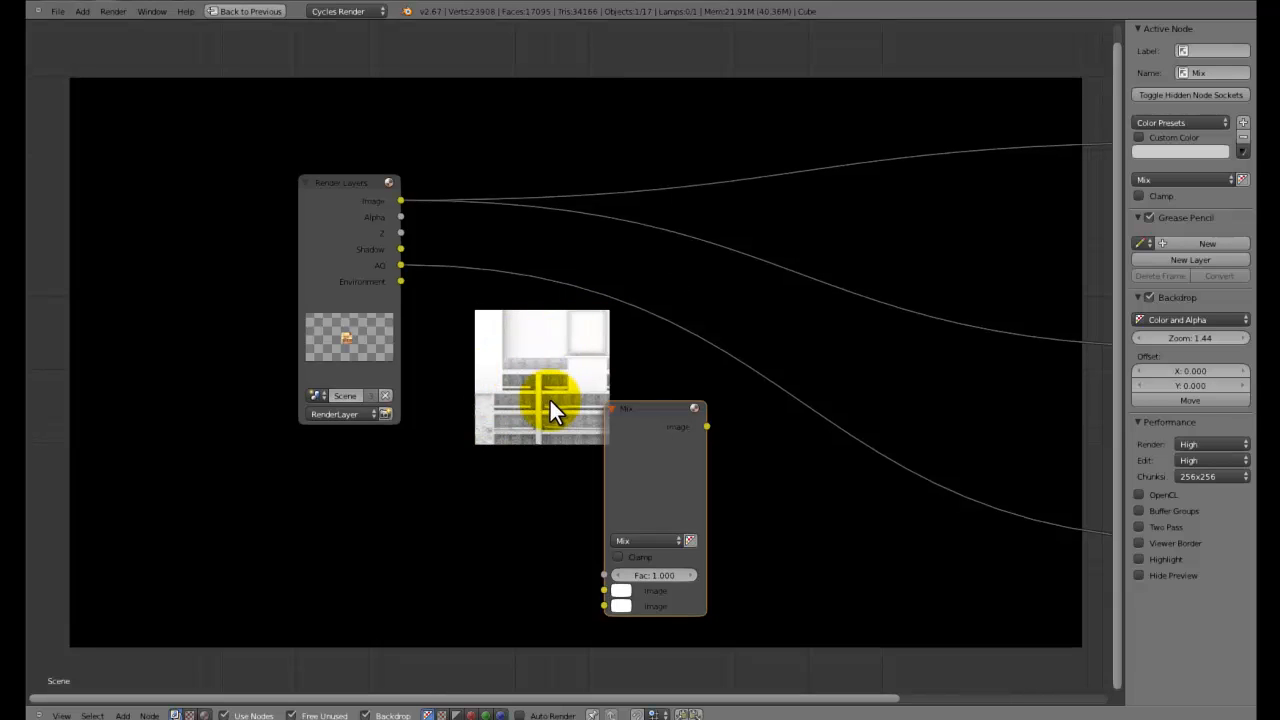
{"action": "key", "text": "ctrl+Up"}
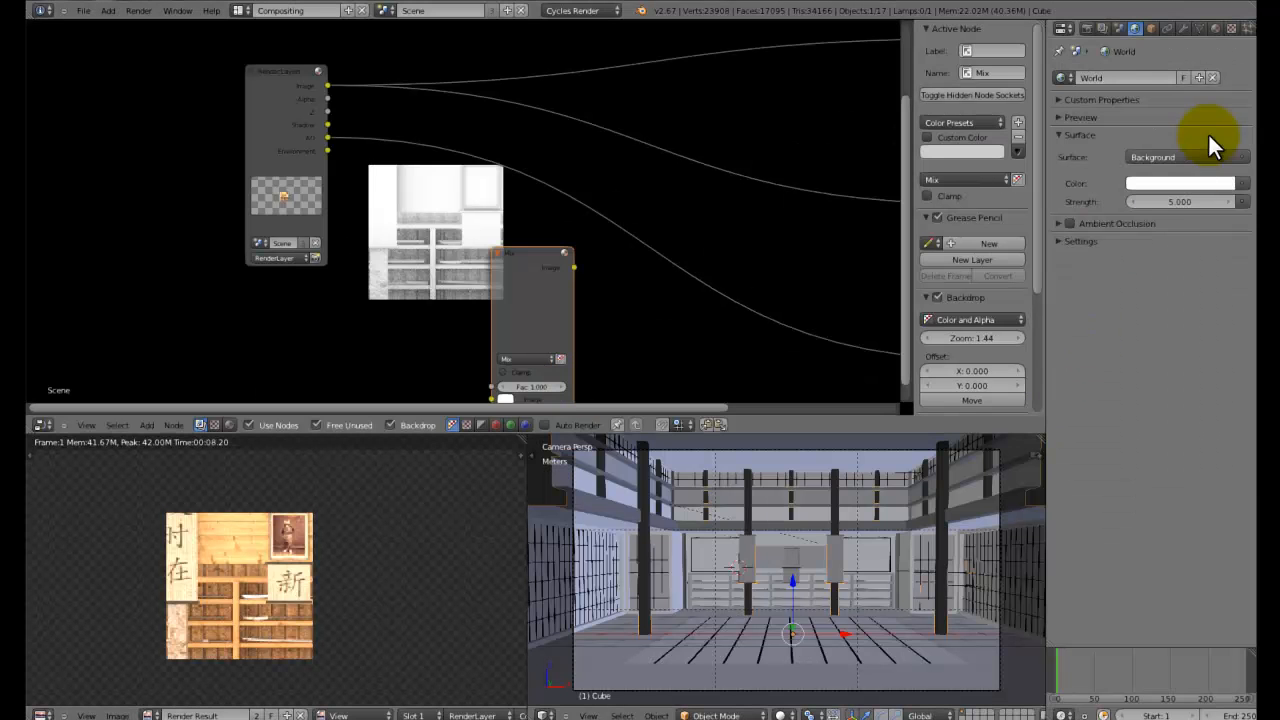
{"action": "left_click", "coordinate": [1071, 221]}
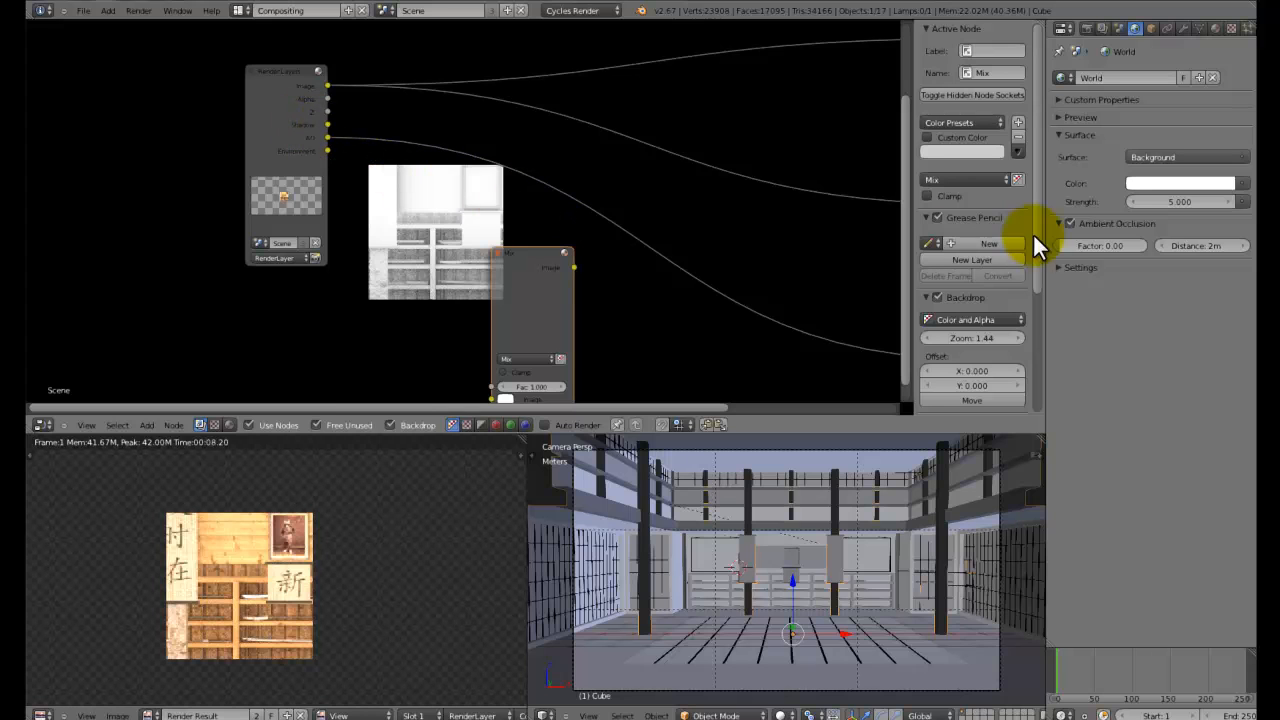
Render the full dojo scene, close the result, and expand the node editor to full screen
{"action": "middle_click_drag", "start_coordinate": [637, 299], "coordinate": [373, 230]}
{"action": "scroll", "coordinate": [373, 230], "scroll_direction": "down", "scroll_amount": 1}
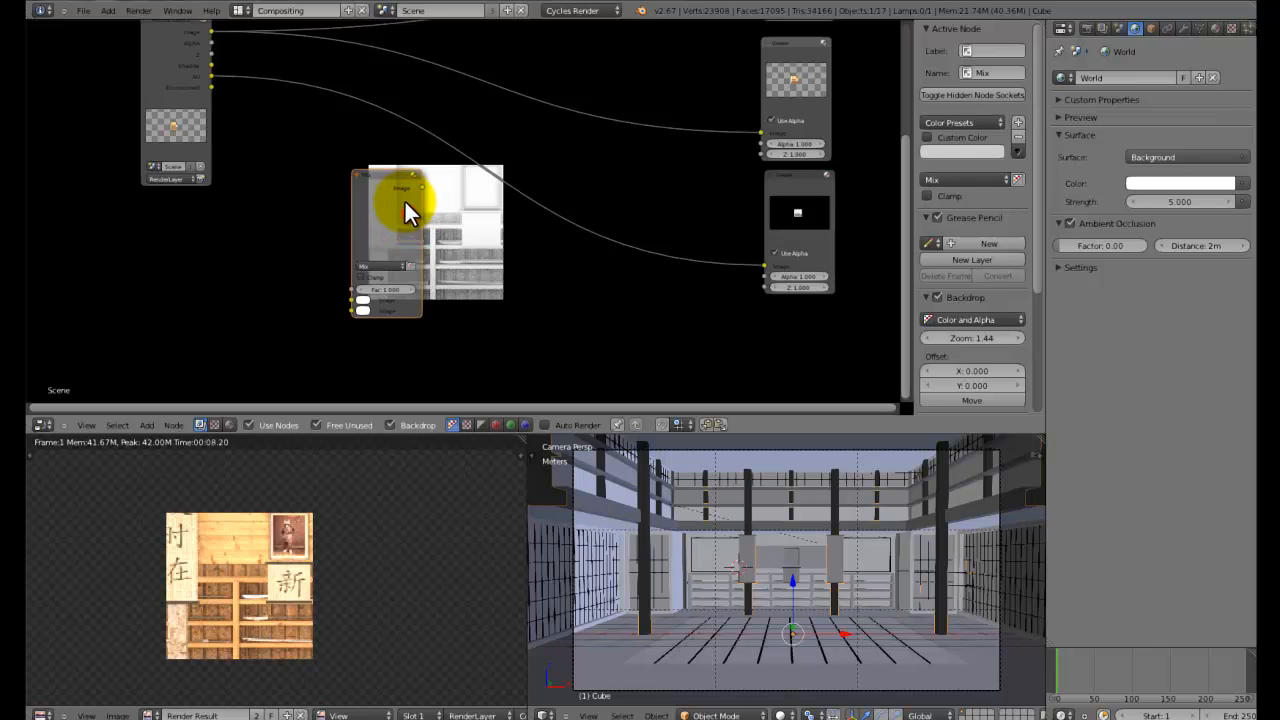
{"action": "key", "text": "F12"}
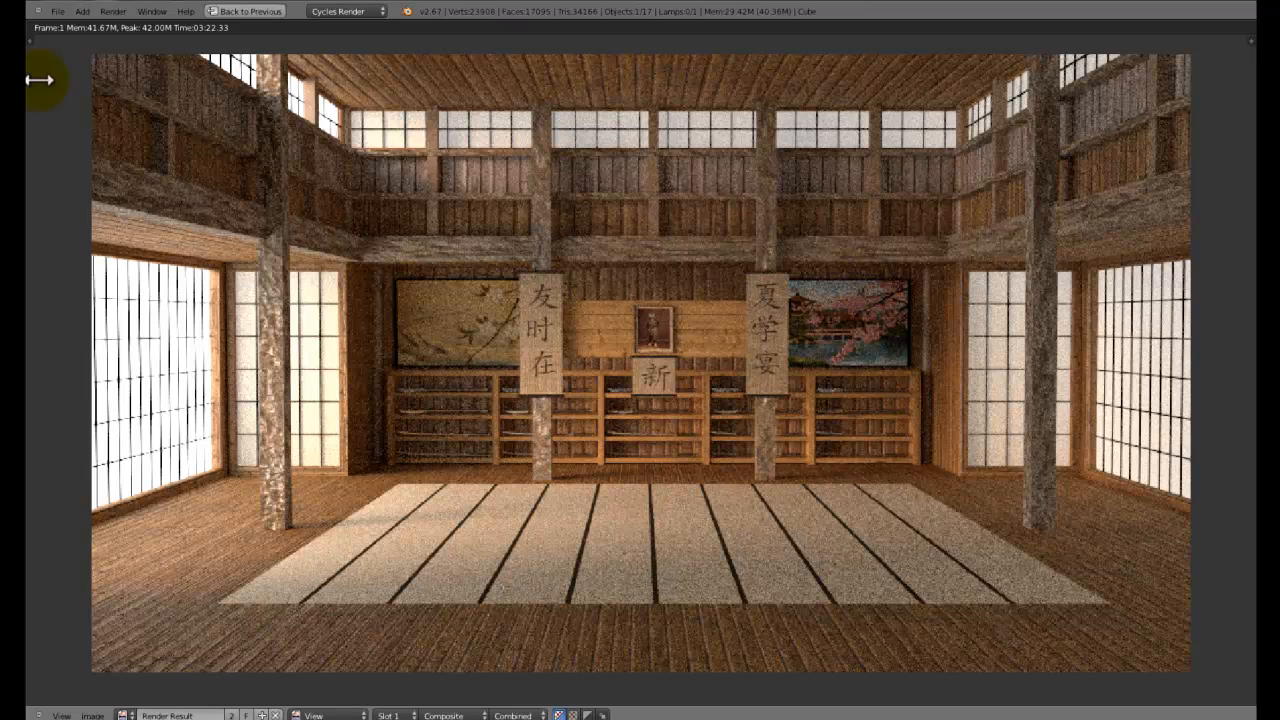
{"action": "key", "text": "Escape"}
{"action": "key", "text": "shift+space"}
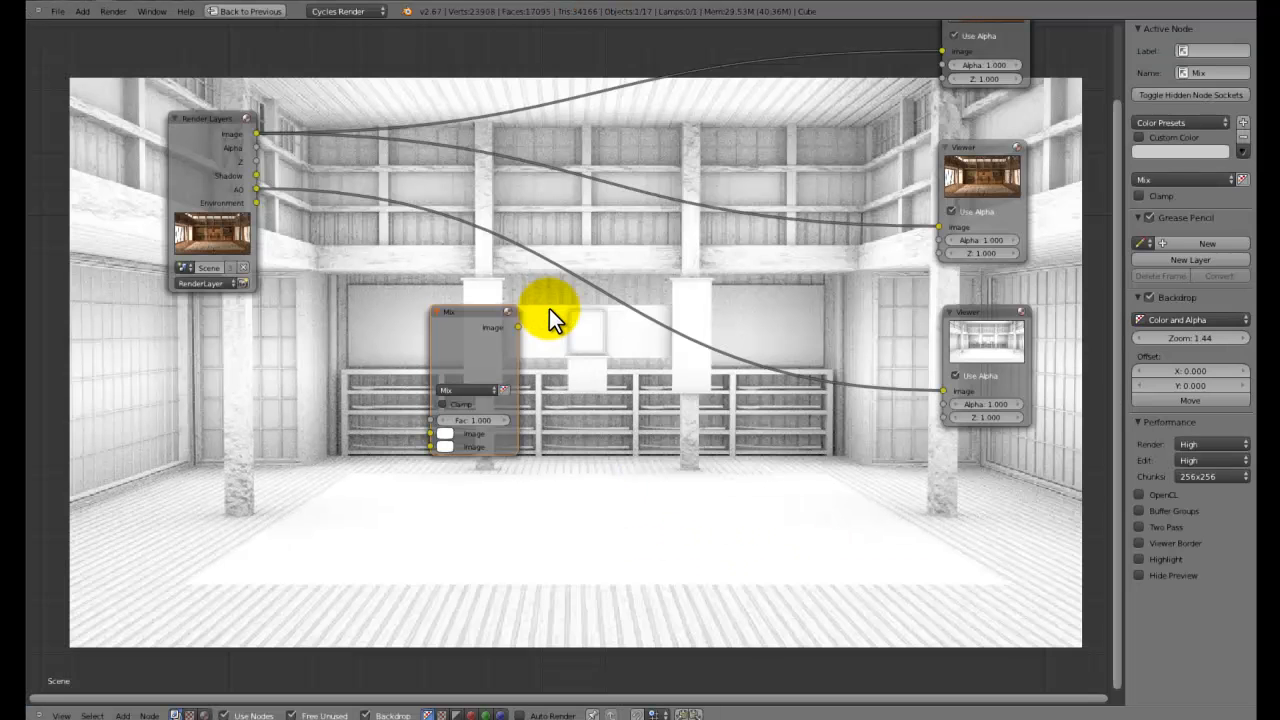
Examine the newly rendered AO pass in the backdrop, from the walls and pillars to the floor
{"action": "middle_click_drag", "start_coordinate": [816, 388], "coordinate": [820, 457]}
{"action": "middle_click_drag", "start_coordinate": [571, 319], "coordinate": [431, 328]}
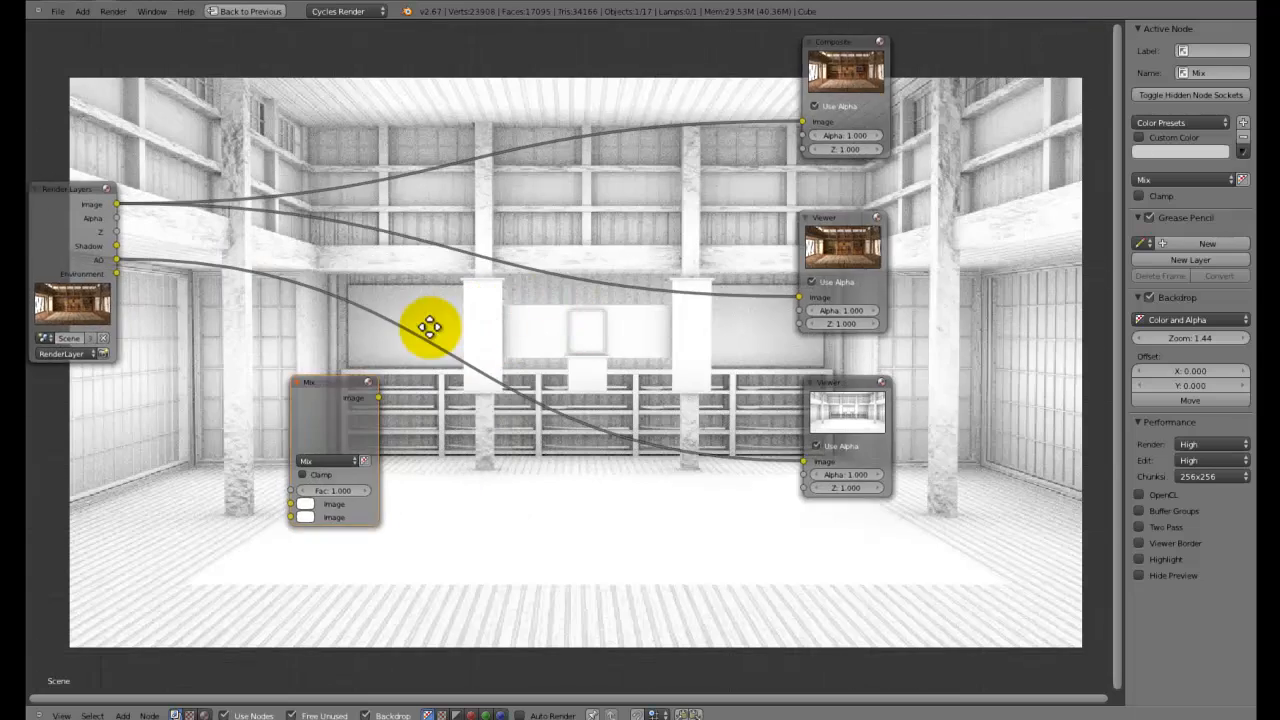
{"action": "scroll", "coordinate": [449, 328], "scroll_direction": "up", "scroll_amount": 5}
{"action": "scroll", "coordinate": [473, 328], "scroll_direction": "down", "scroll_amount": 4}
{"action": "scroll", "coordinate": [477, 333], "scroll_direction": "down", "scroll_amount": 5}
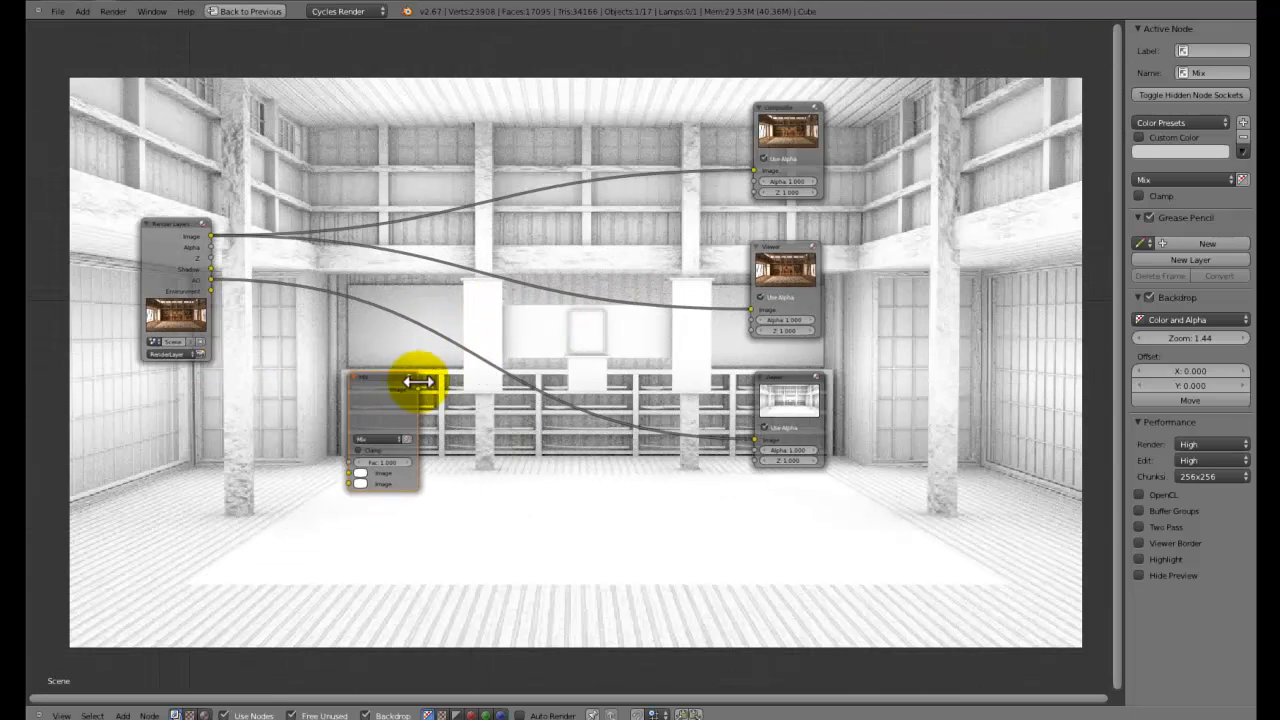
{"action": "middle_click_drag", "start_coordinate": [580, 392], "coordinate": [549, 135]}
{"action": "scroll", "coordinate": [865, 387], "scroll_direction": "up", "scroll_amount": 3}
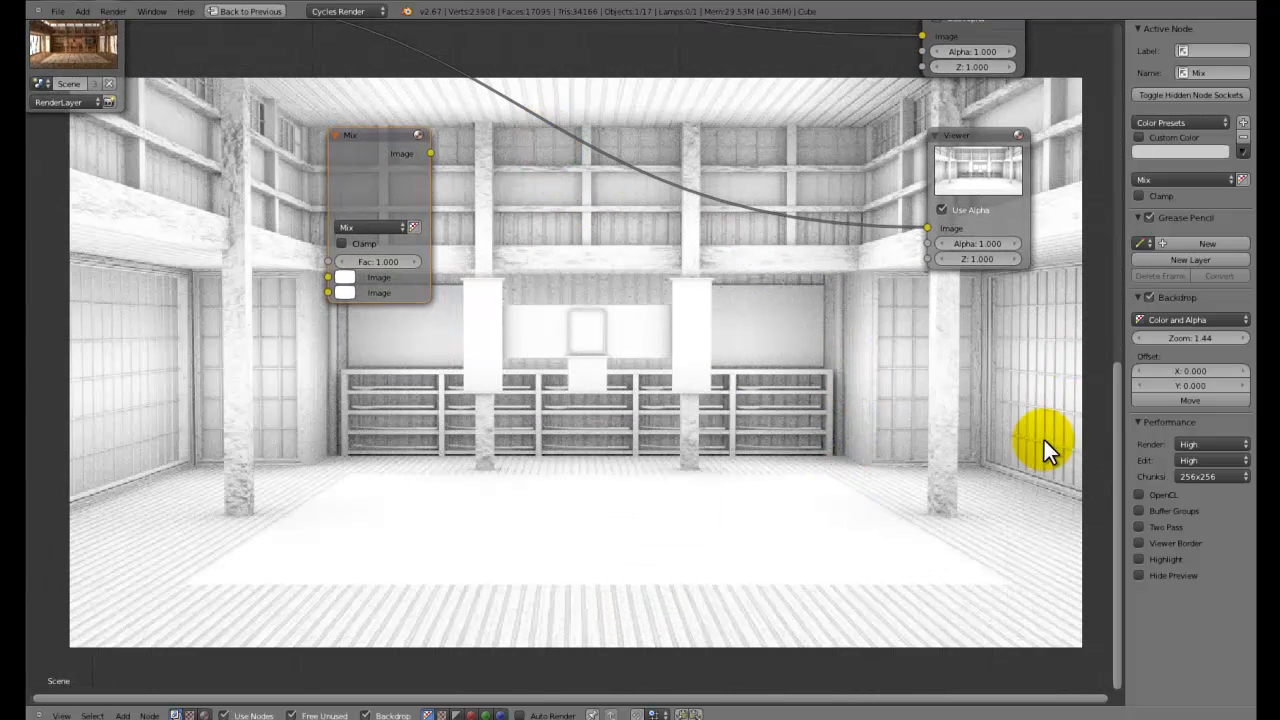
{"action": "middle_click_drag", "start_coordinate": [520, 513], "coordinate": [485, 647]}
{"action": "scroll", "coordinate": [811, 431], "scroll_direction": "up", "scroll_amount": 1}
{"action": "middle_click_drag", "start_coordinate": [996, 516], "coordinate": [957, 433]}
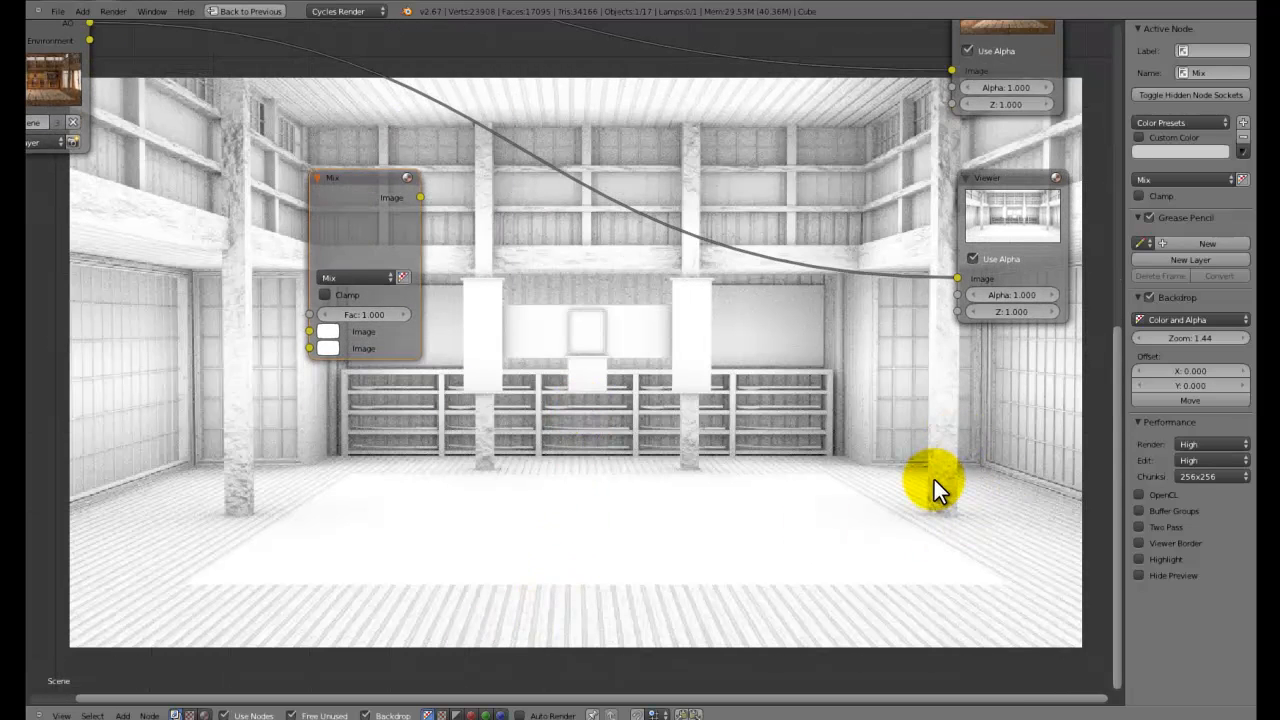
Insert the Mix node between the AO output and the lower Viewer, with AO feeding its second Image input
{"action": "left_click_drag", "start_coordinate": [351, 217], "coordinate": [461, 255]}
{"action": "middle_click_drag", "start_coordinate": [466, 271], "coordinate": [508, 457]}
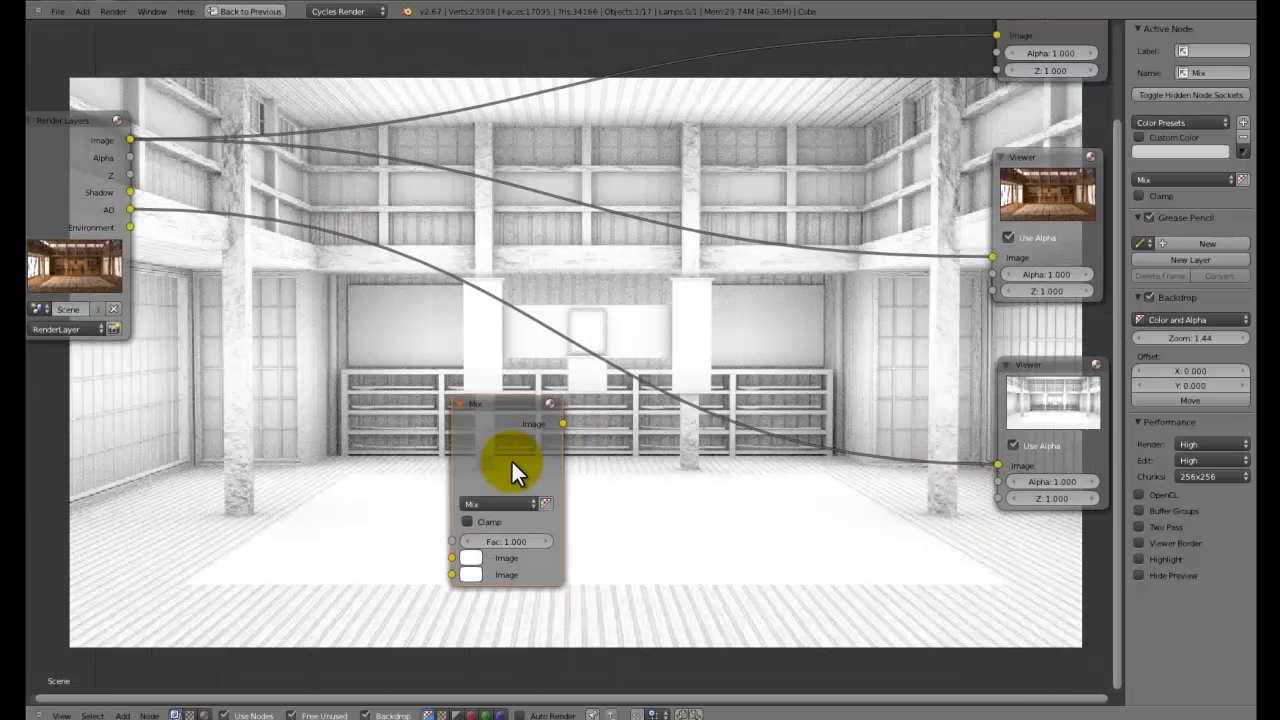
{"action": "scroll", "coordinate": [512, 460], "scroll_direction": "down", "scroll_amount": 4}
{"action": "left_click_drag", "start_coordinate": [551, 403], "coordinate": [571, 346]}
{"action": "scroll", "coordinate": [556, 422], "scroll_direction": "up", "scroll_amount": 5}
{"action": "mouse_move", "coordinate": [468, 494]}
{"action": "left_mouse_down"}
{"action": "mouse_move", "coordinate": [428, 520]}
{"action": "mouse_move", "coordinate": [463, 518]}
{"action": "left_mouse_up"}
Connect the Render Layers Image output to the Mix node's first Image input and set the blend type to Multiply
{"action": "middle_click_drag", "start_coordinate": [457, 369], "coordinate": [682, 466]}
{"action": "scroll", "coordinate": [682, 466], "scroll_direction": "down", "scroll_amount": 2}
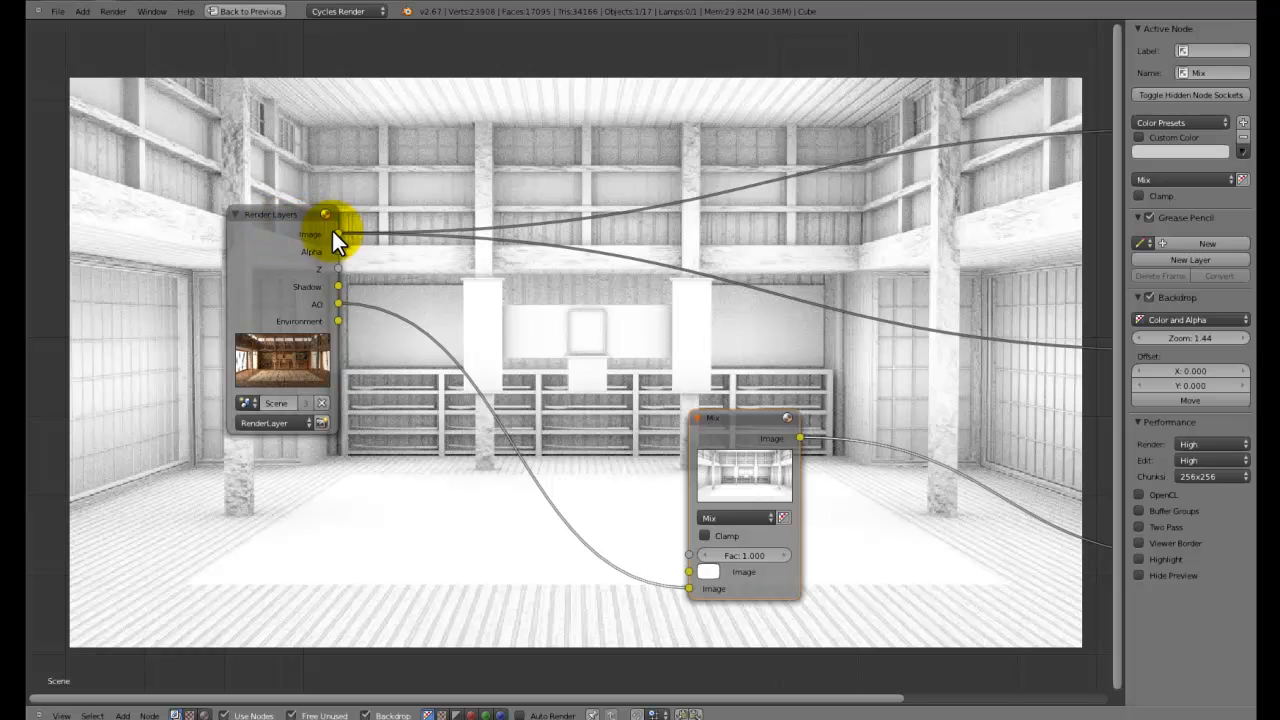
{"action": "left_click_drag", "start_coordinate": [341, 232], "coordinate": [686, 571]}
{"action": "left_click", "coordinate": [725, 514]}
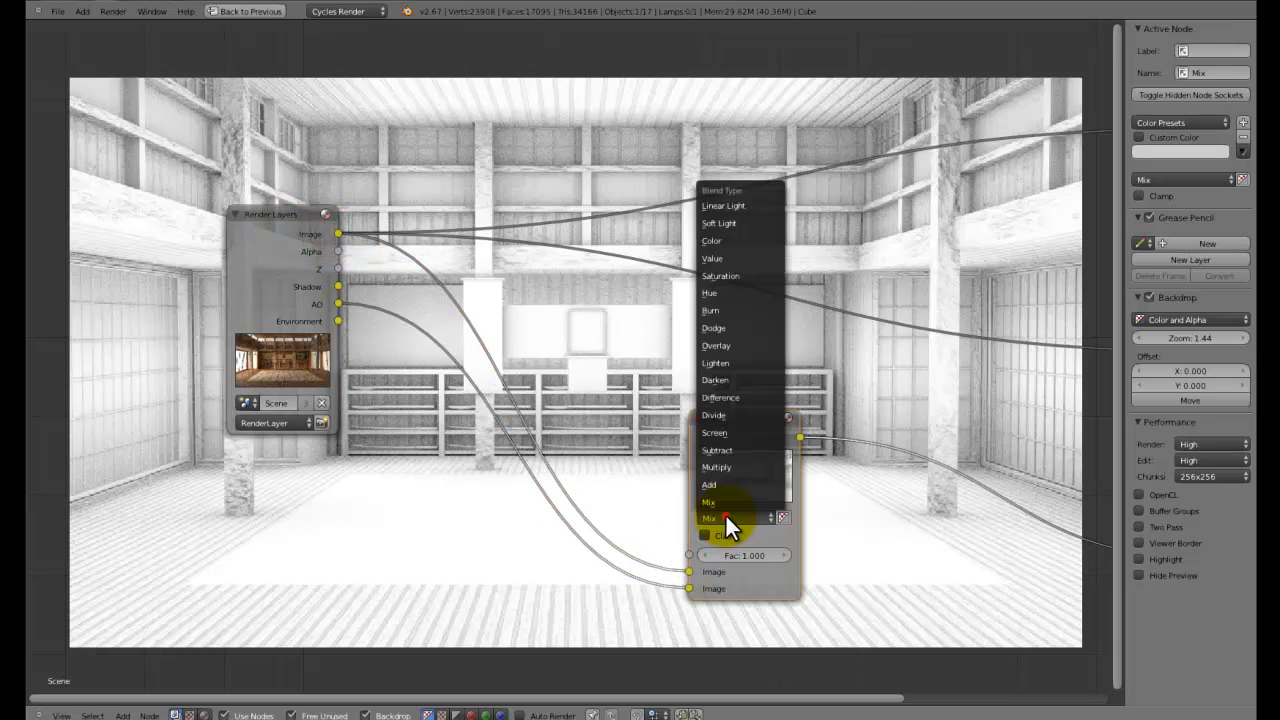
{"action": "left_click", "coordinate": [727, 466]}
Set the Multiply node's Fac to 0.500 while checking the effect in the backdrop
{"action": "middle_click_drag", "start_coordinate": [741, 456], "coordinate": [401, 206]}
{"action": "scroll", "coordinate": [462, 328], "scroll_direction": "up", "scroll_amount": 5}
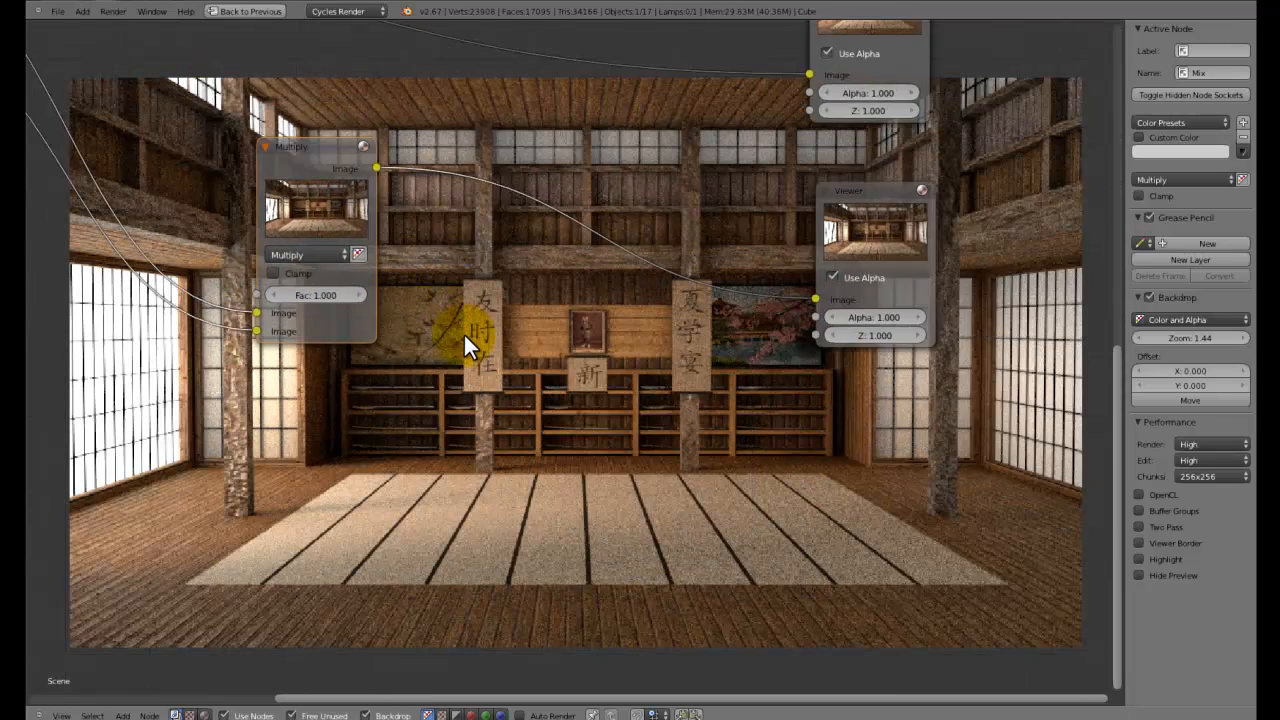
{"action": "middle_click_drag", "start_coordinate": [464, 334], "coordinate": [840, 543]}
{"action": "left_click", "coordinate": [358, 368]}
{"action": "left_click", "coordinate": [366, 378]}
{"action": "left_click", "coordinate": [366, 378]}
{"action": "left_click", "coordinate": [366, 378]}
{"action": "left_click", "coordinate": [366, 378]}
{"action": "left_click", "coordinate": [366, 378]}
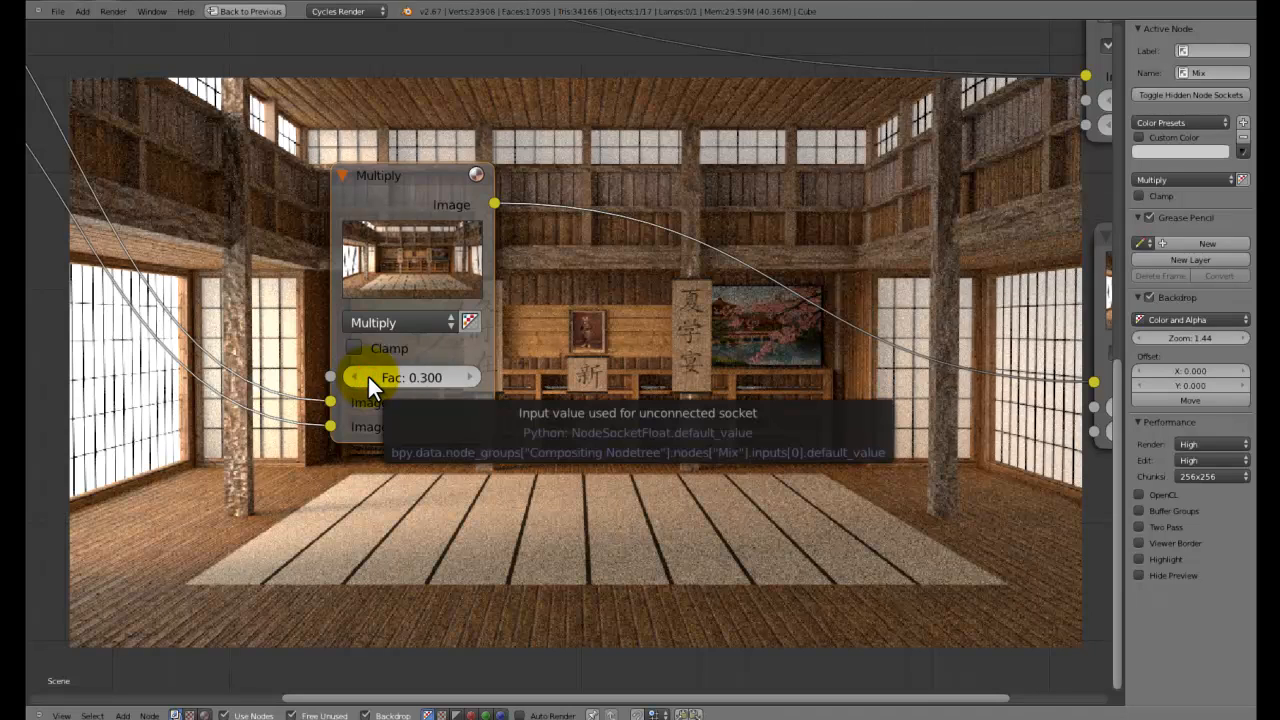
{"action": "left_click", "coordinate": [477, 377]}
Save over the blend file with the Multiply node setup in place
{"action": "scroll", "coordinate": [866, 517], "scroll_direction": "down", "scroll_amount": 2}
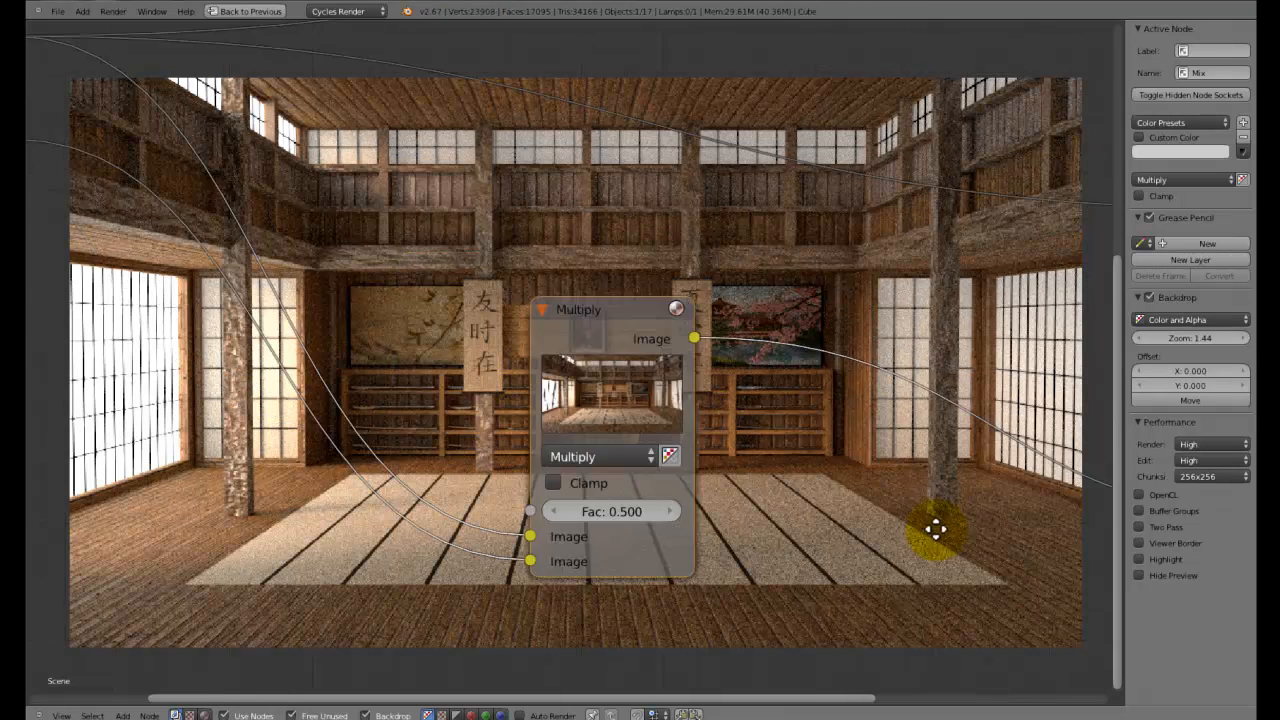
{"action": "scroll", "coordinate": [945, 415], "scroll_direction": "down", "scroll_amount": 1}
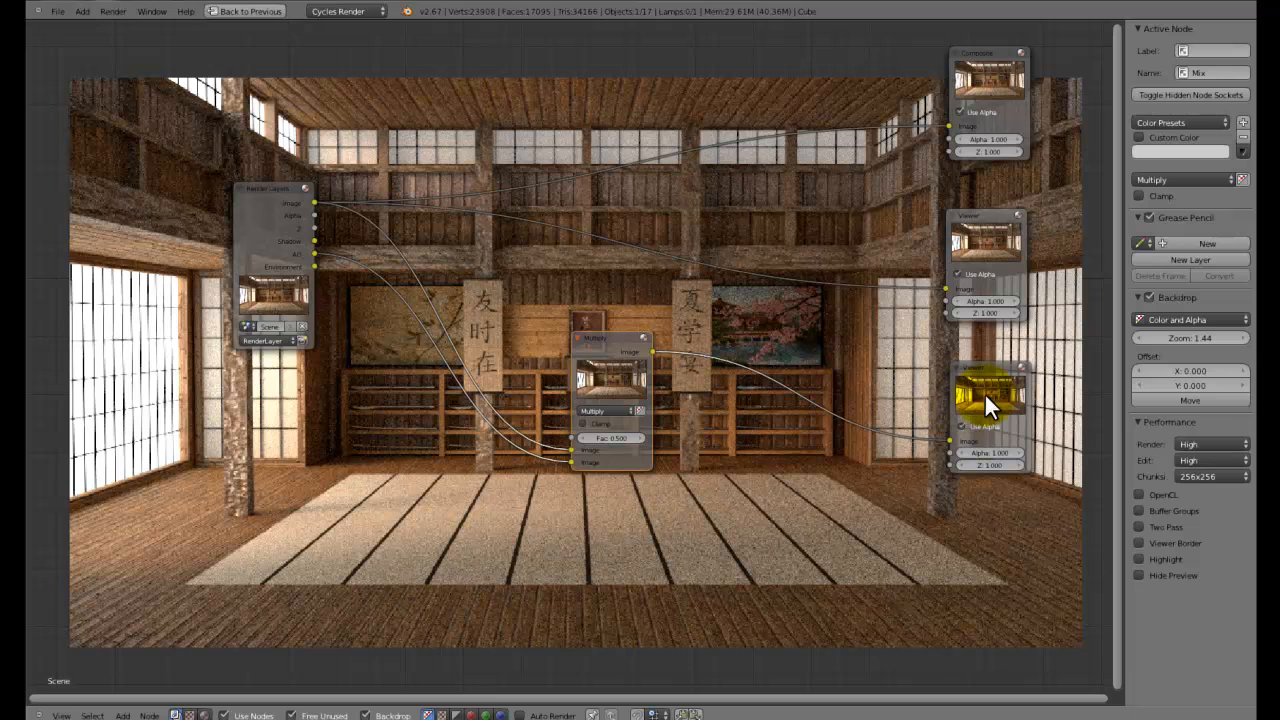
{"action": "key", "text": "ctrl+s"}
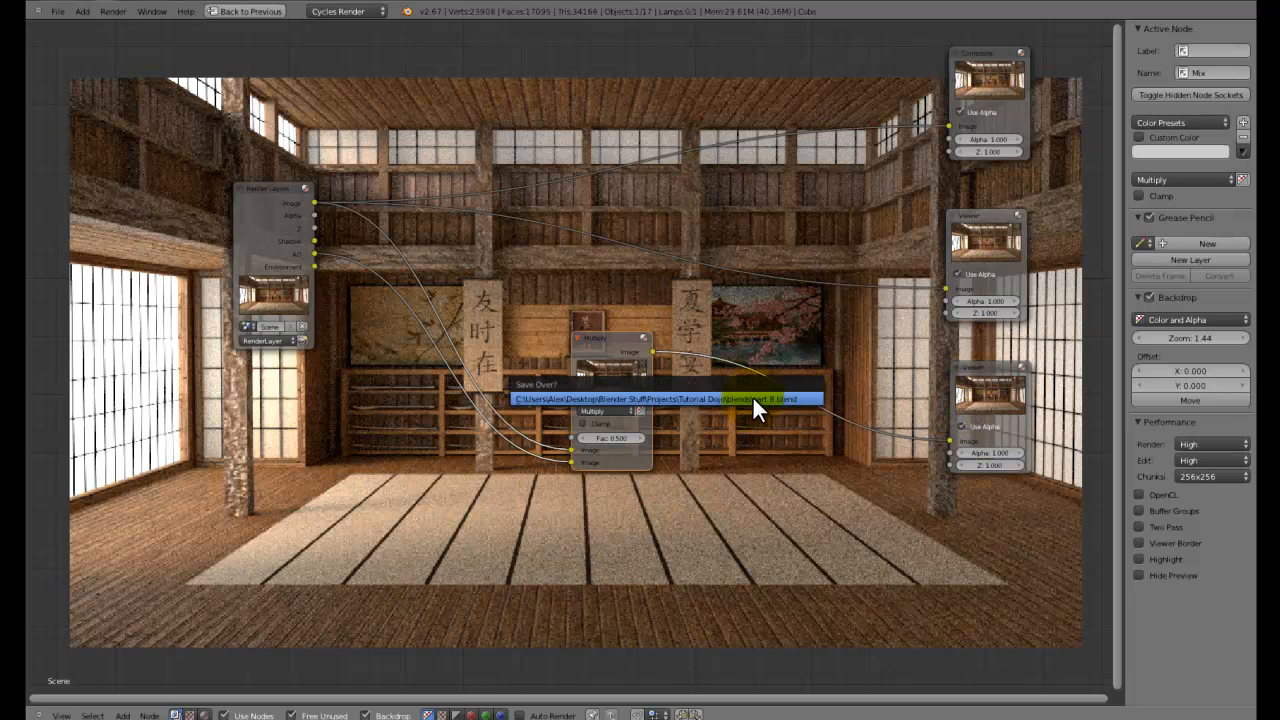
{"action": "left_click", "coordinate": [730, 394]}
{"action": "middle_click_drag", "start_coordinate": [729, 394], "coordinate": [479, 98]}
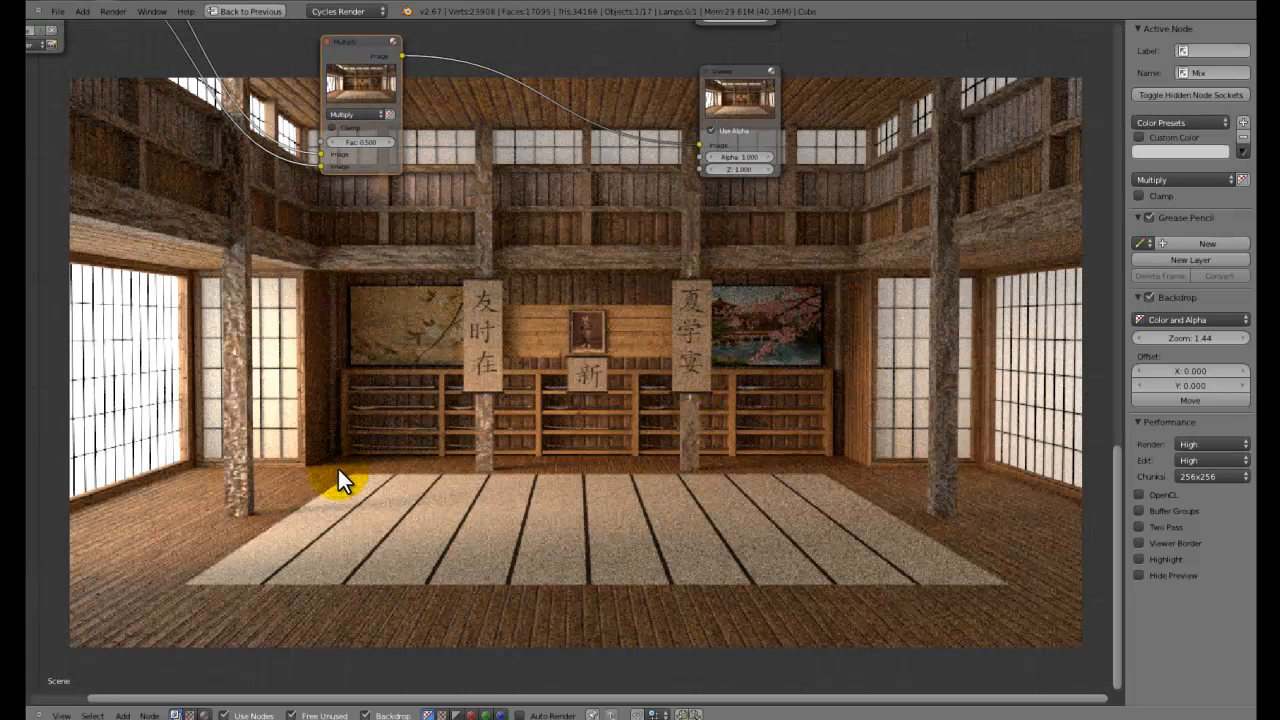
Set the Multiply node's Fac to 0.750 and save over the blend file
{"action": "left_click", "coordinate": [393, 142]}
{"action": "left_click", "coordinate": [393, 142]}
{"action": "left_click", "coordinate": [393, 142]}
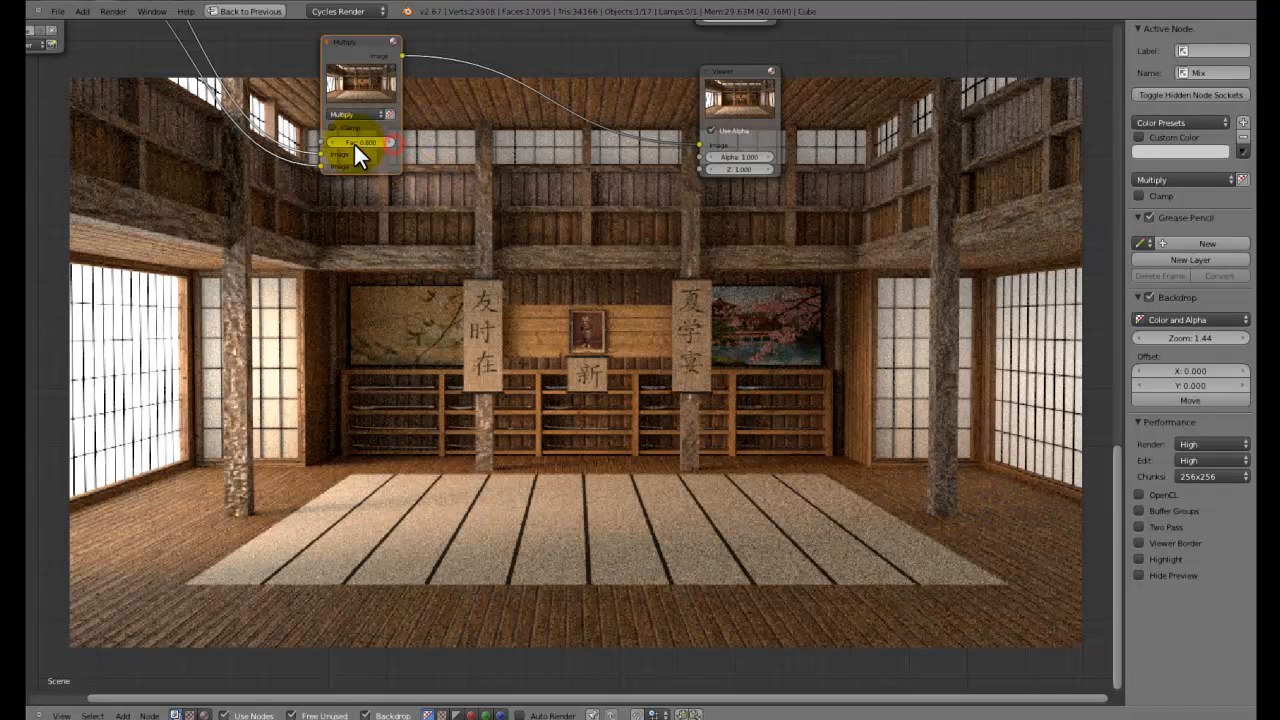
{"action": "left_click", "coordinate": [334, 142]}
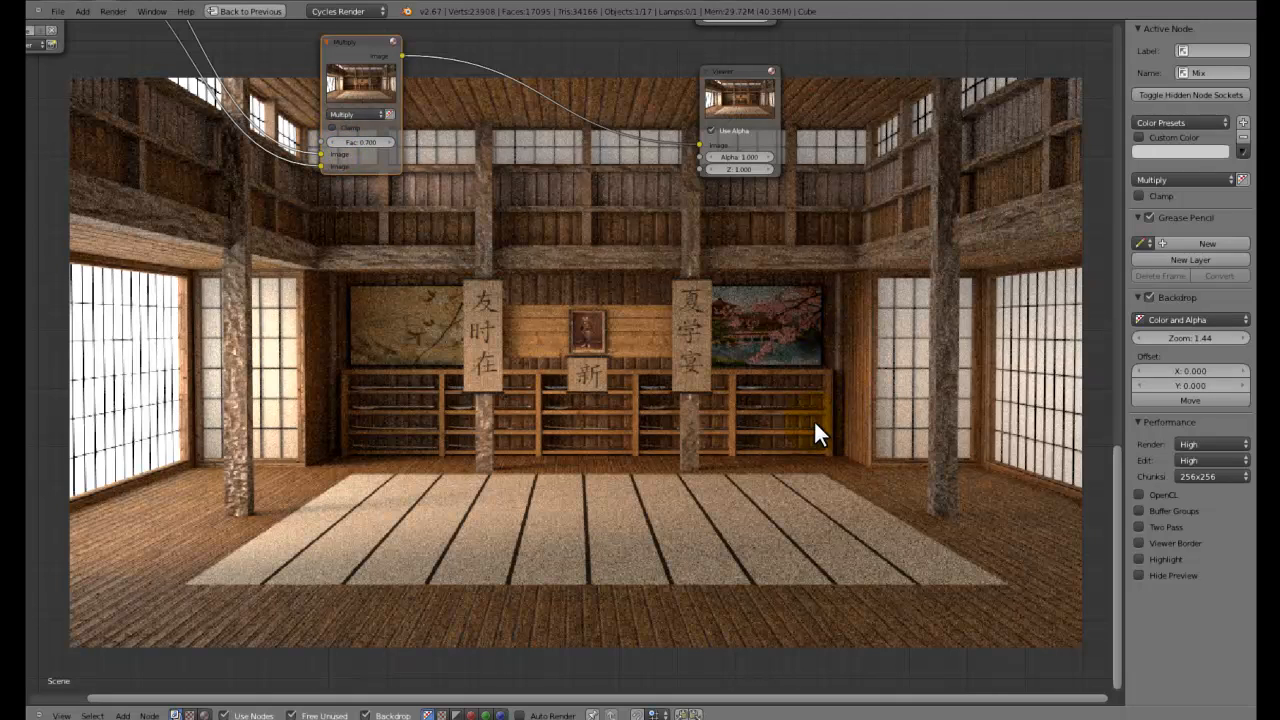
{"action": "left_click", "coordinate": [333, 141]}
{"action": "left_click_drag", "start_coordinate": [384, 140], "coordinate": [482, 122]}
{"action": "left_click", "coordinate": [390, 141]}
{"action": "key", "text": "ctrl+s"}
{"action": "left_click", "coordinate": [598, 202]}
Move the Multiply node up beside the Render Layers node, restore the normal screen layout and save over the blend file
{"action": "middle_click_drag", "start_coordinate": [618, 224], "coordinate": [908, 500]}
{"action": "scroll", "coordinate": [860, 466], "scroll_direction": "up", "scroll_amount": 2}
{"action": "left_click_drag", "start_coordinate": [757, 484], "coordinate": [561, 330]}
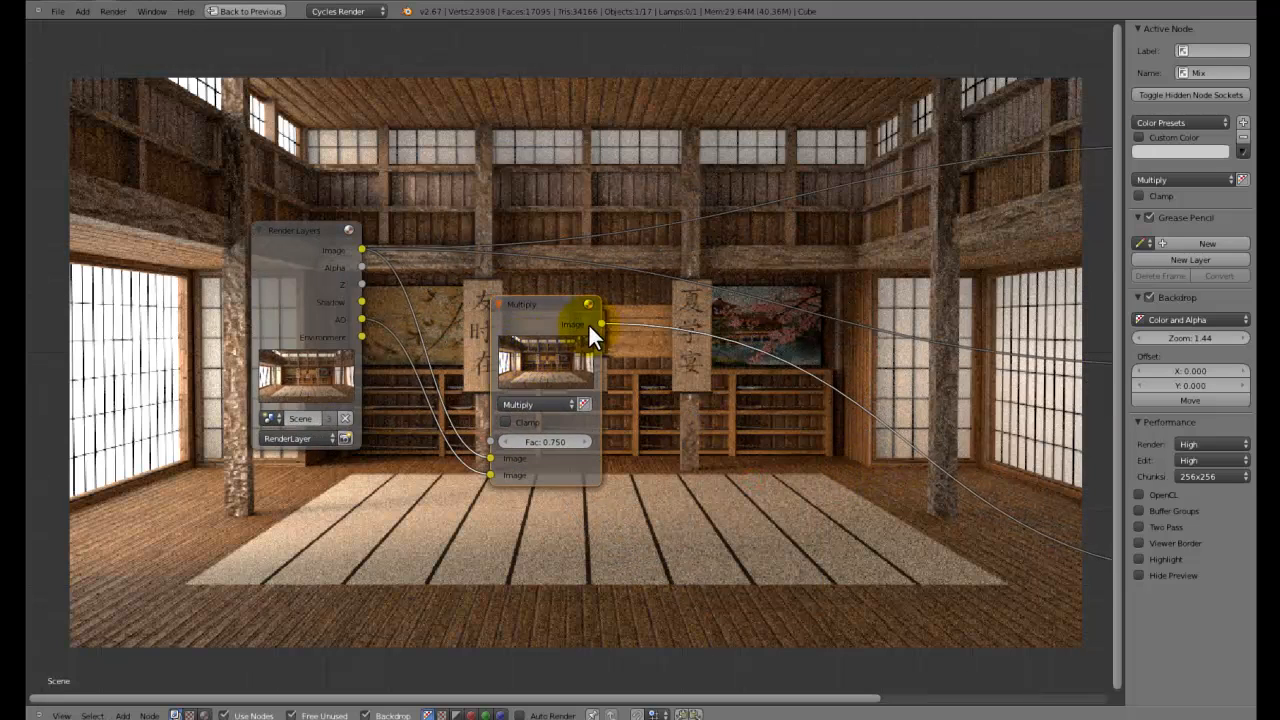
{"action": "middle_click_drag", "start_coordinate": [602, 325], "coordinate": [191, 307]}
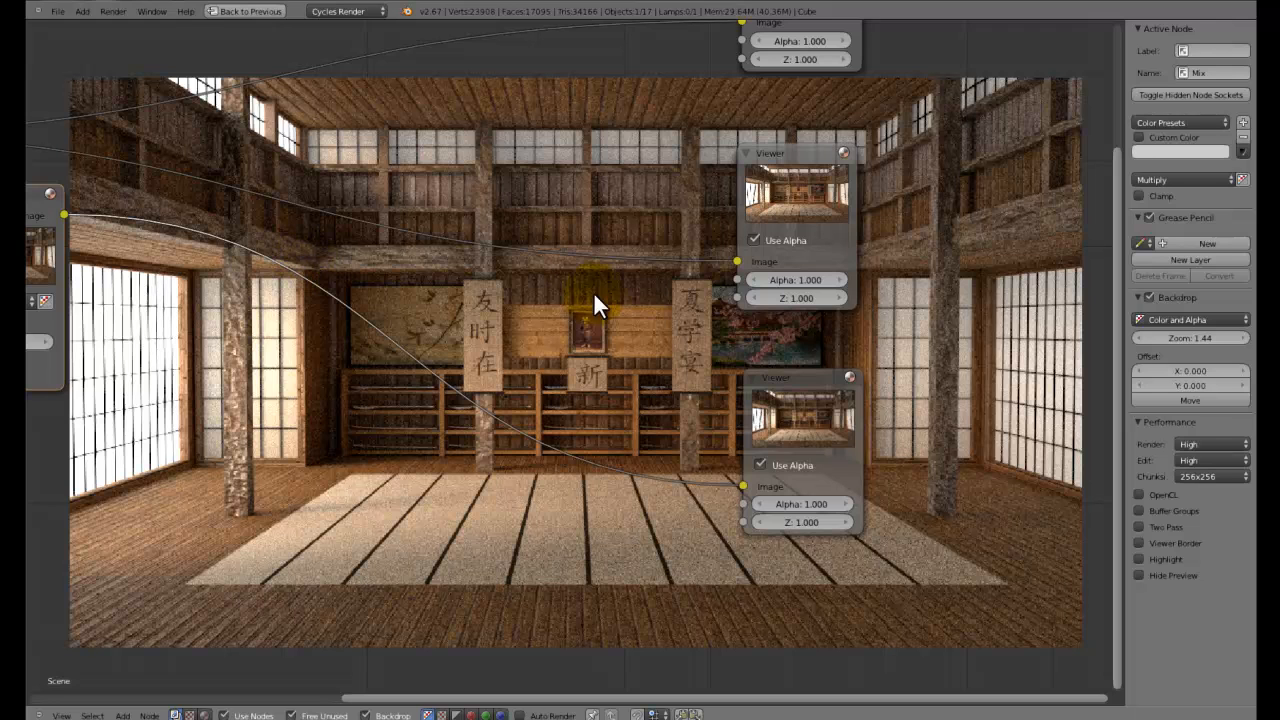
{"action": "key", "text": "ctrl+Up"}
{"action": "key", "text": "ctrl+s"}
{"action": "left_click", "coordinate": [574, 464]}
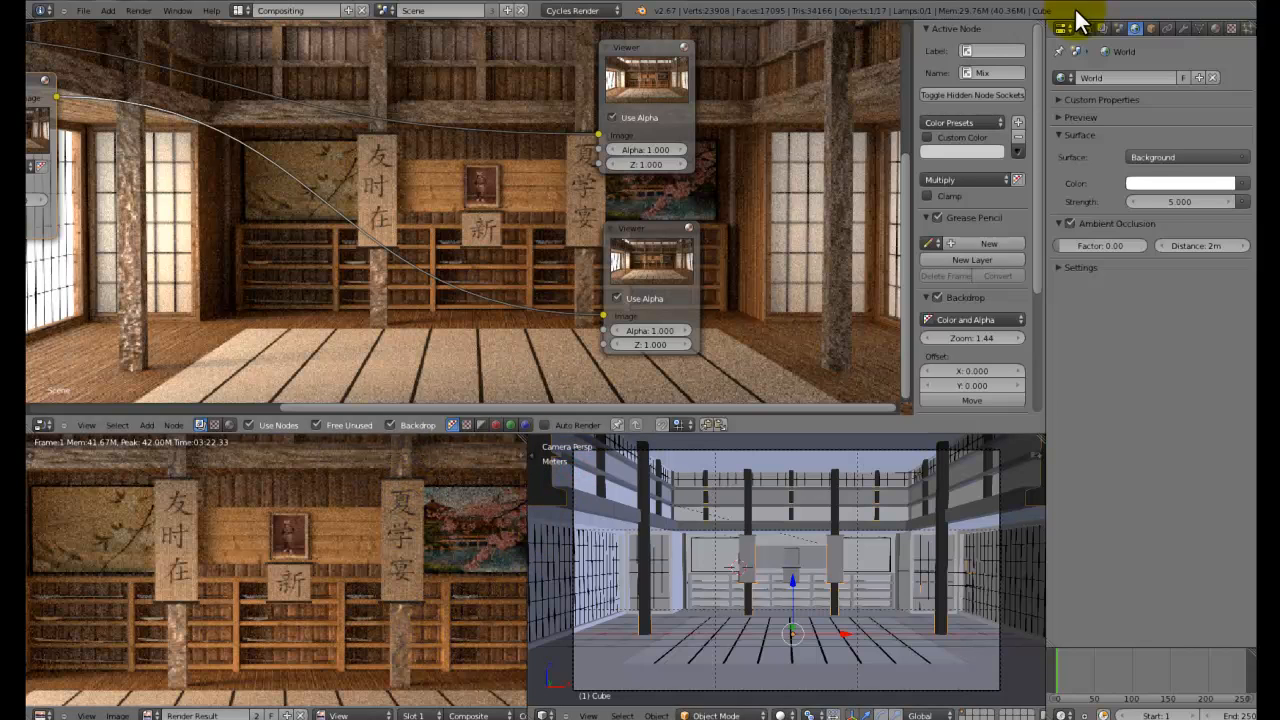
{"action": "left_click", "coordinate": [1180, 5]}
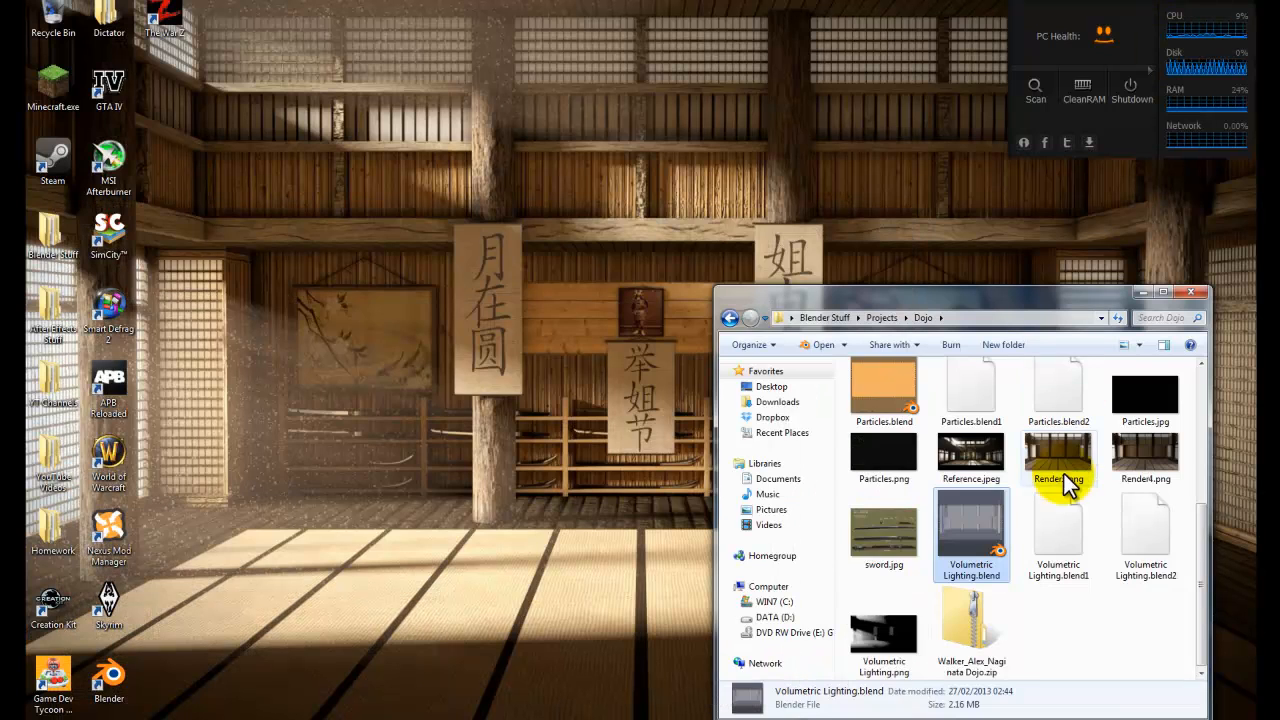
{"action": "scroll", "coordinate": [1035, 497], "scroll_direction": "down", "scroll_amount": 3}
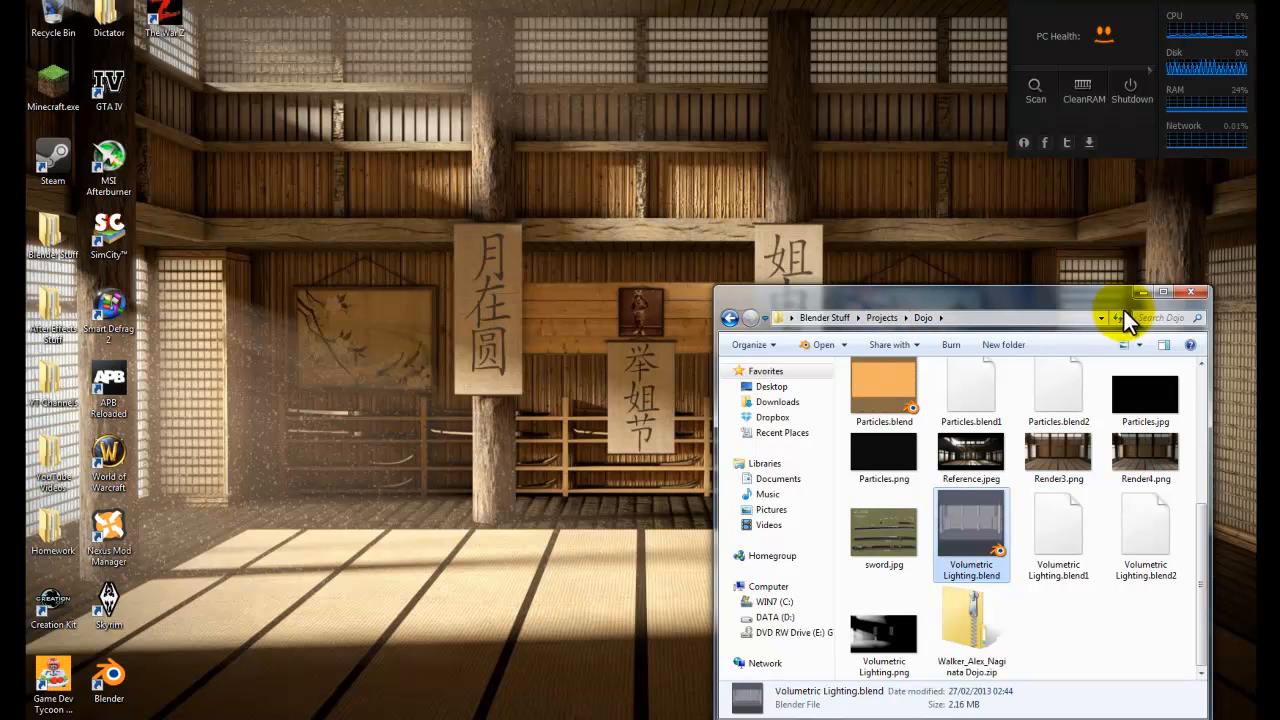
{"action": "left_click", "coordinate": [203, 640]}
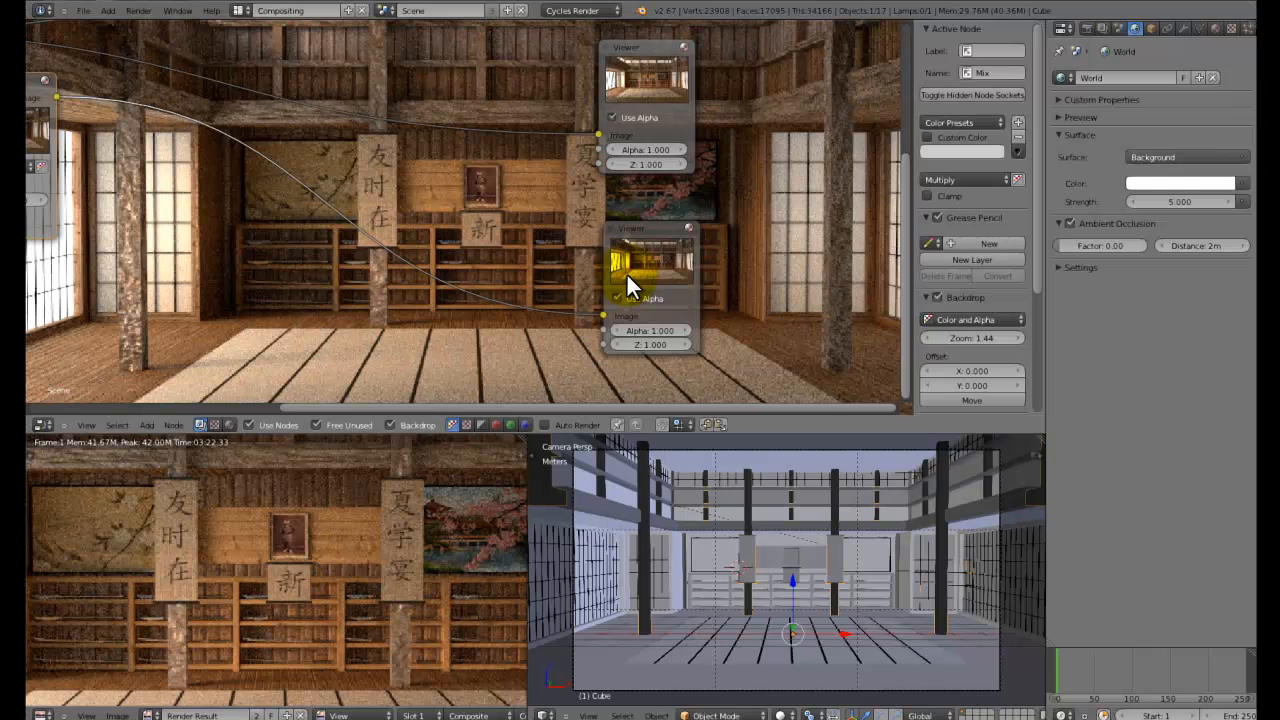
Save a copy of the scene over Volumetric Lighting.blend in the Compositing folder
{"action": "key", "text": "ctrl+shift+s"}
{"action": "left_click", "coordinate": [245, 97]}
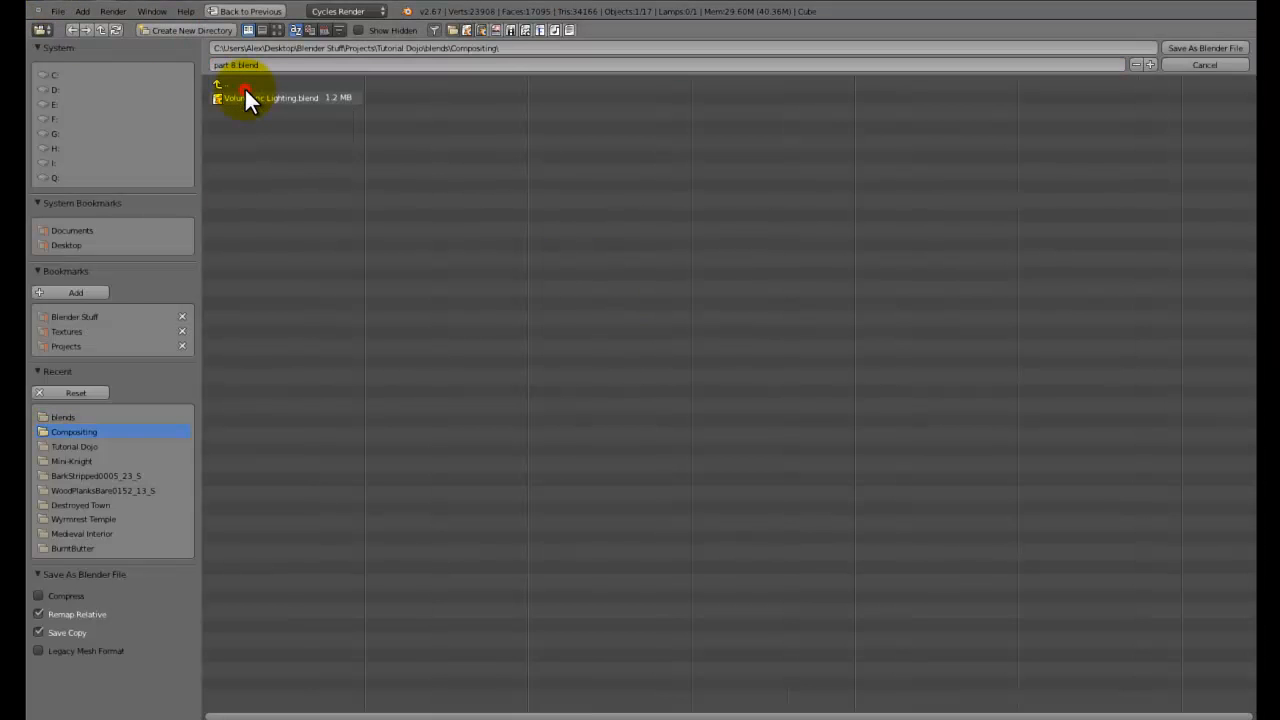
{"action": "left_click", "coordinate": [245, 97]}
{"action": "left_click", "coordinate": [1179, 49]}
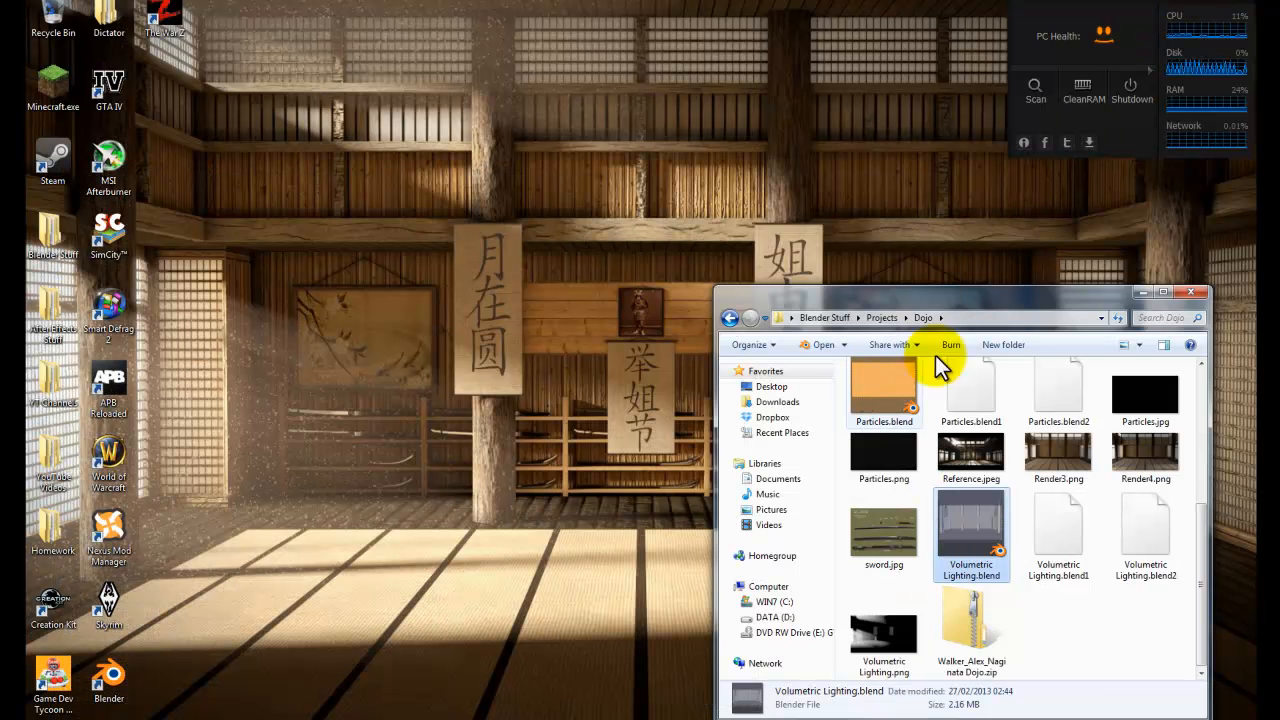
Switch to the file explorer and open Volumetric Lighting.blend from Projects > Tutorial Dojo > blends > Compositing
{"action": "left_click", "coordinate": [882, 320]}
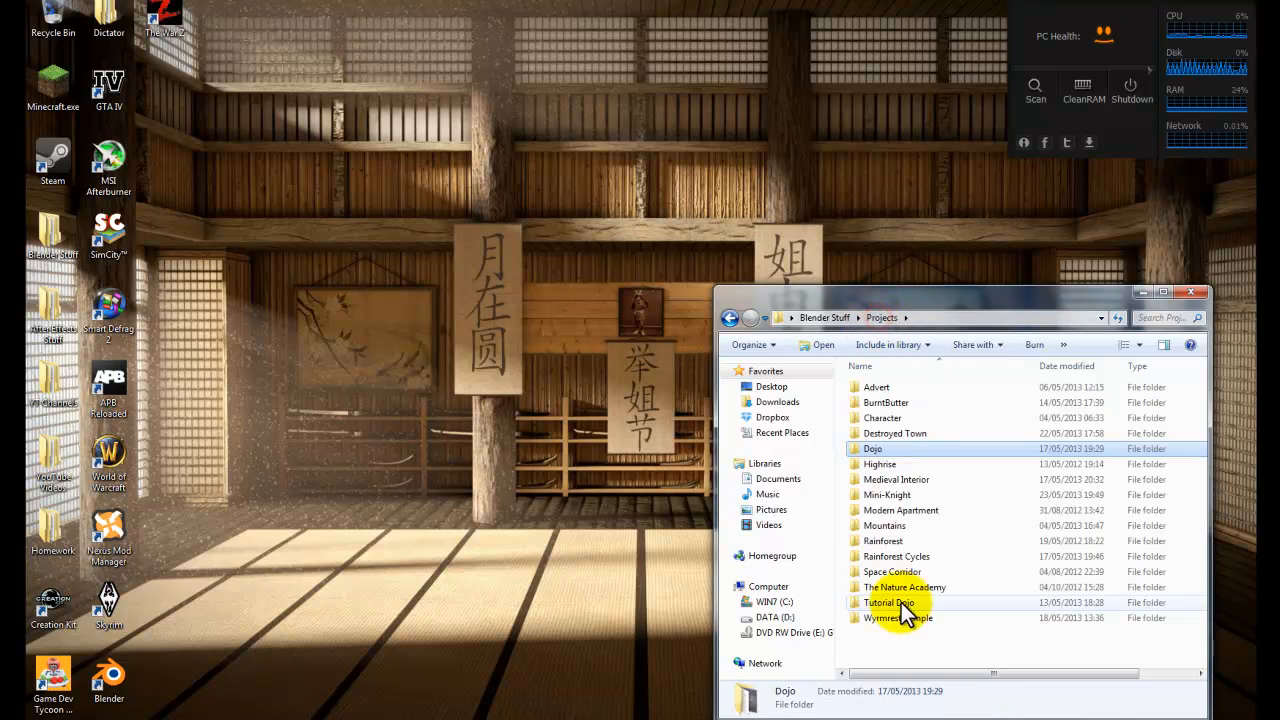
{"action": "left_click", "coordinate": [903, 603]}
{"action": "double_click", "coordinate": [903, 603]}
{"action": "double_click", "coordinate": [897, 405]}
{"action": "double_click", "coordinate": [895, 388]}
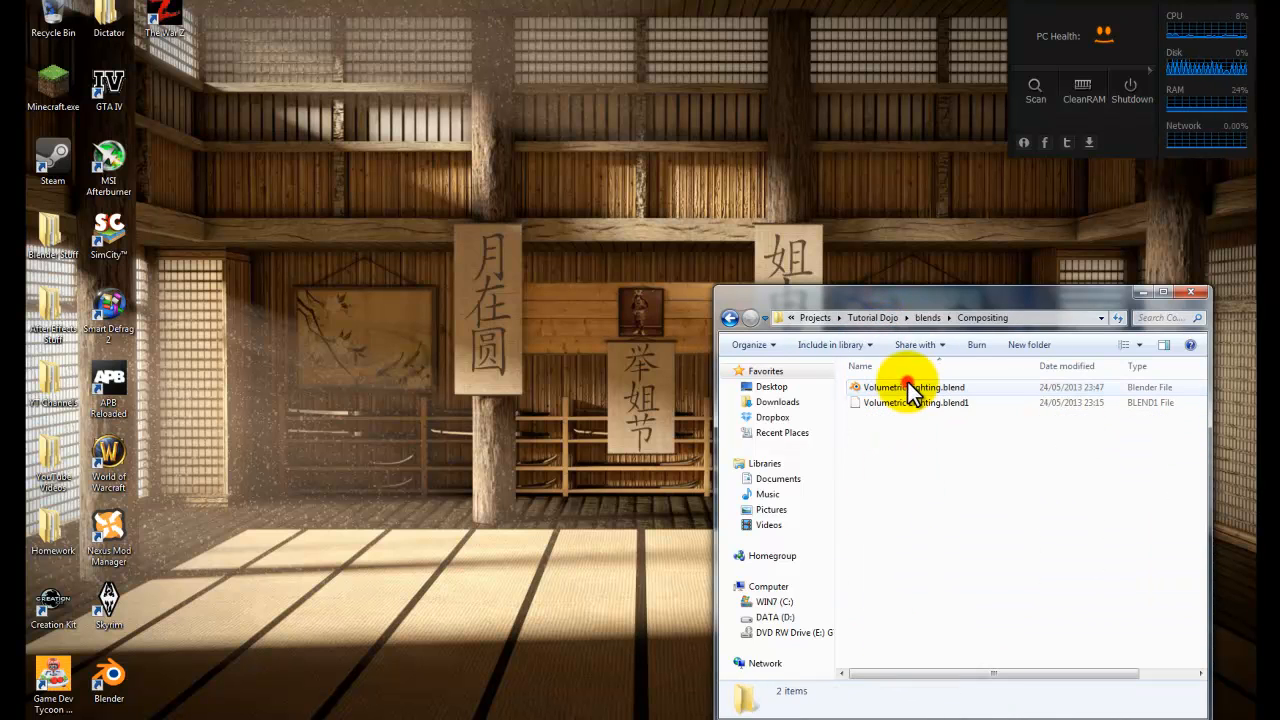
{"action": "double_click", "coordinate": [908, 387]}
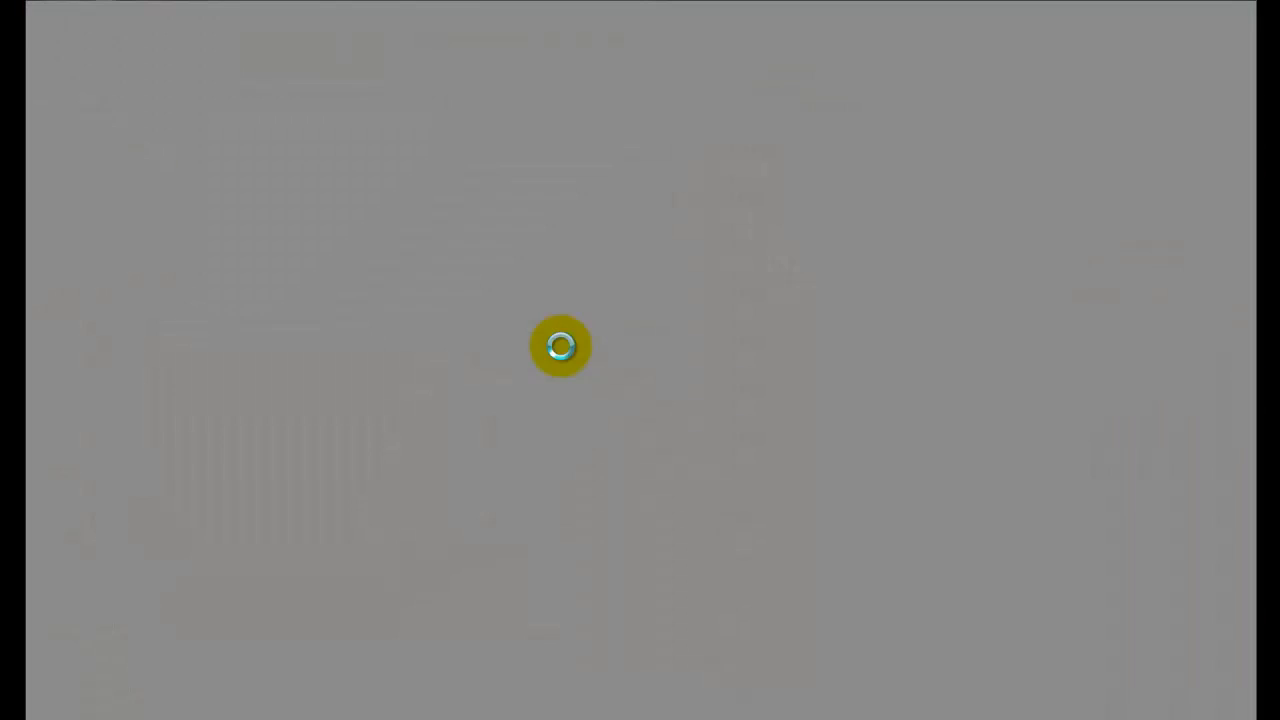
Turn off the compositing nodes and change the screen layout to Default
{"action": "key", "text": "Home"}
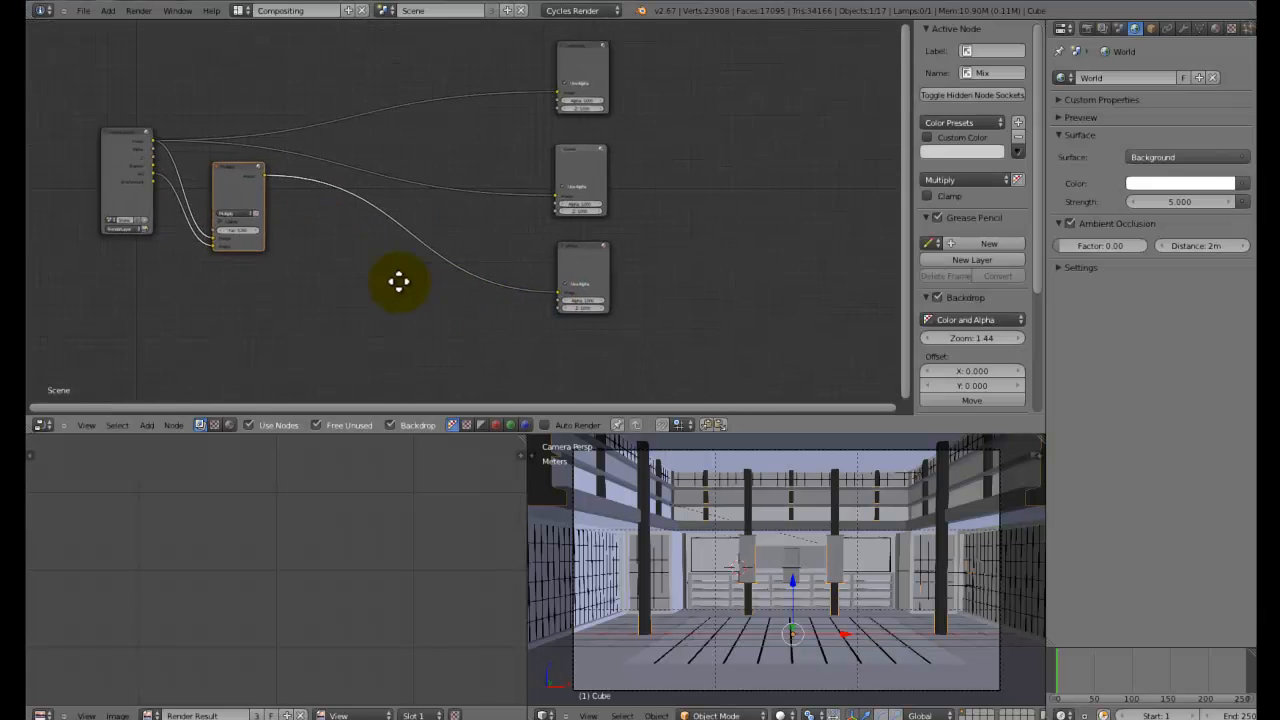
{"action": "left_click", "coordinate": [250, 424]}
{"action": "middle_click_drag", "start_coordinate": [567, 269], "coordinate": [586, 170]}
{"action": "scroll", "coordinate": [570, 180], "scroll_direction": "up", "scroll_amount": 2}
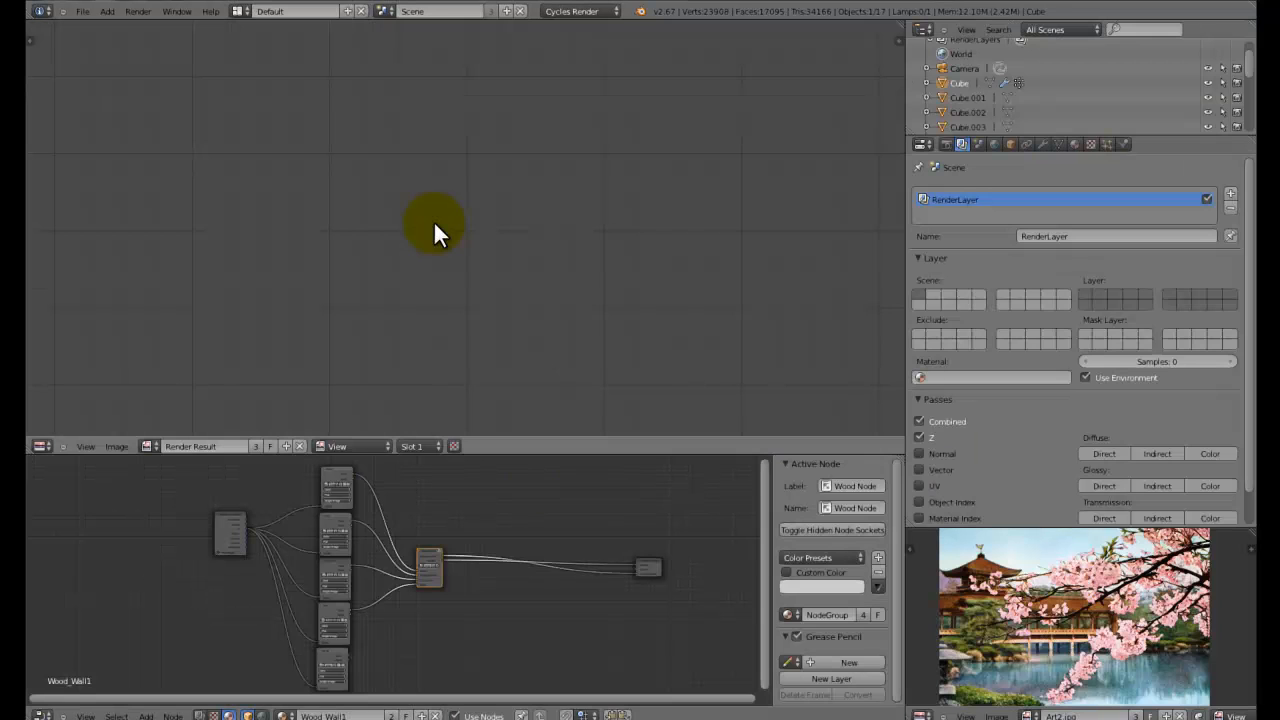
Return from the render result to the 3D view and expand it over the node editor area
{"action": "key", "text": "Escape"}
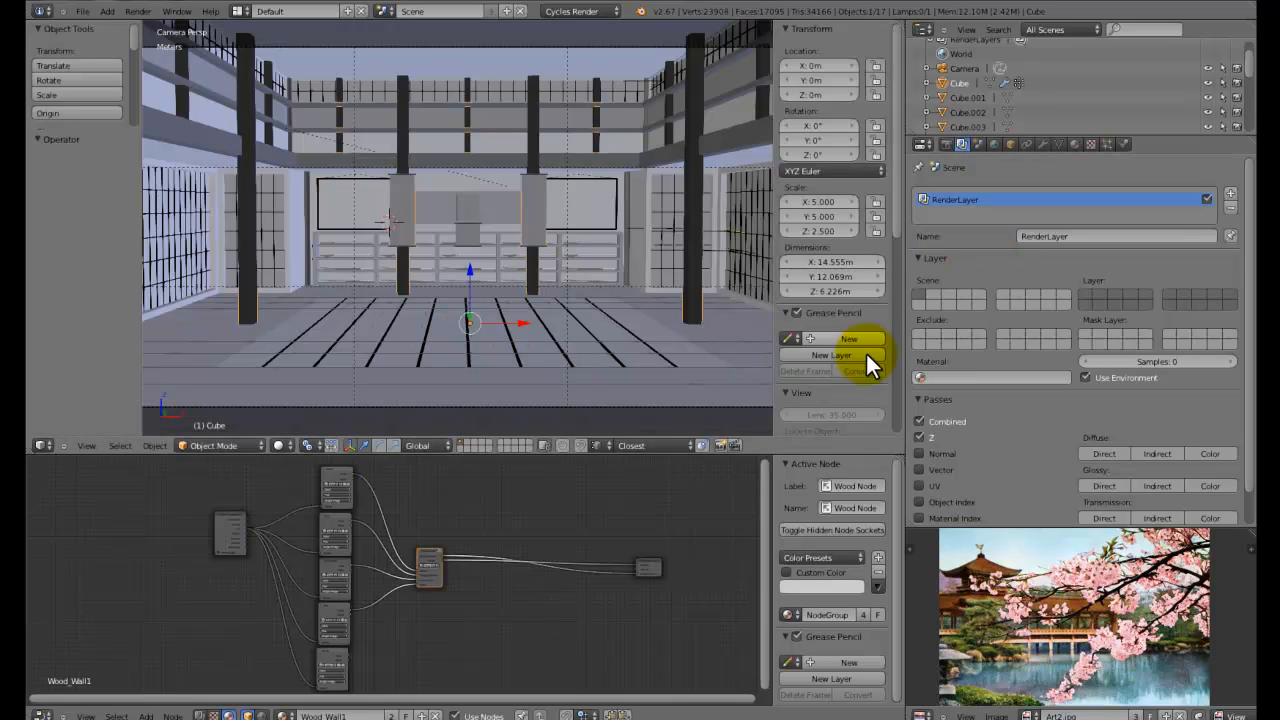
{"action": "left_click_drag", "start_coordinate": [903, 457], "coordinate": [566, 495]}
{"action": "scroll", "coordinate": [617, 347], "scroll_direction": "down", "scroll_amount": 5}
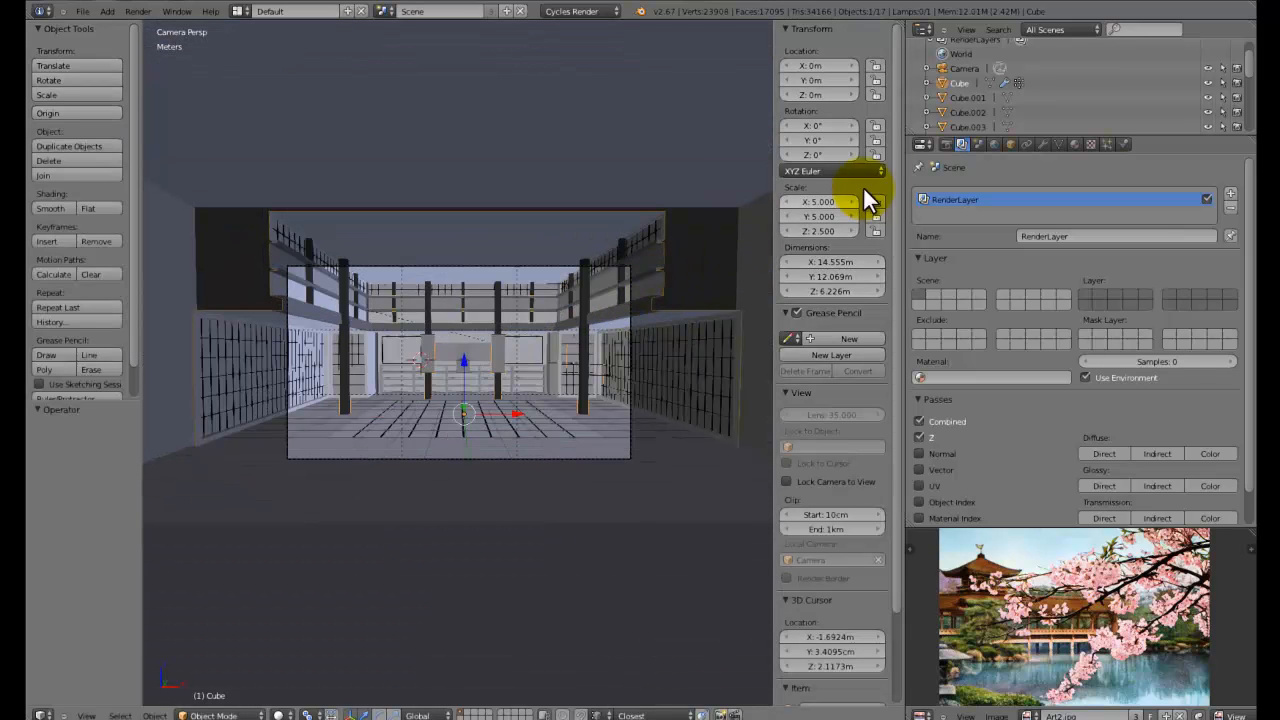
Remove all material slots from the main dojo room object and hide it
{"action": "left_click", "coordinate": [1073, 144]}
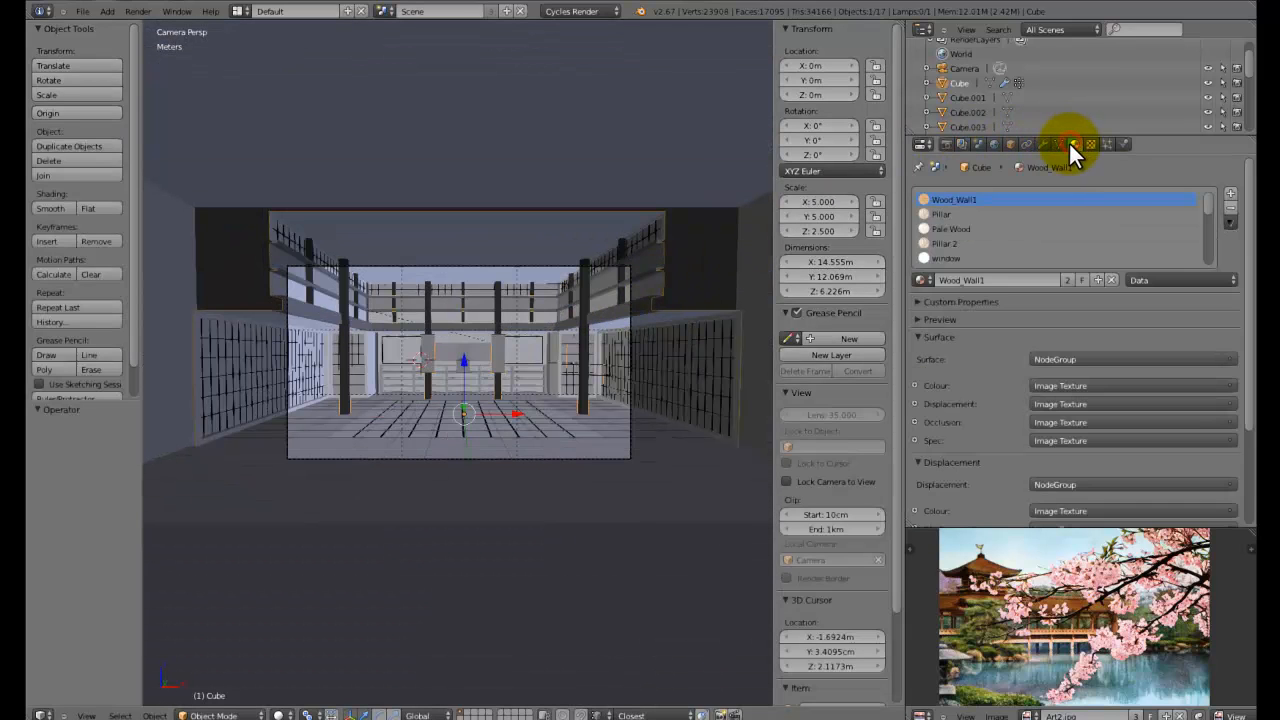
{"action": "left_click", "coordinate": [1231, 207]}
{"action": "left_click", "coordinate": [1231, 207]}
{"action": "left_click", "coordinate": [1231, 207]}
{"action": "left_click", "coordinate": [1231, 207]}
{"action": "left_click", "coordinate": [1231, 207]}
{"action": "left_click", "coordinate": [1231, 207]}
{"action": "left_click", "coordinate": [1231, 207]}
{"action": "left_click", "coordinate": [1231, 207]}
{"action": "left_click", "coordinate": [1231, 207]}
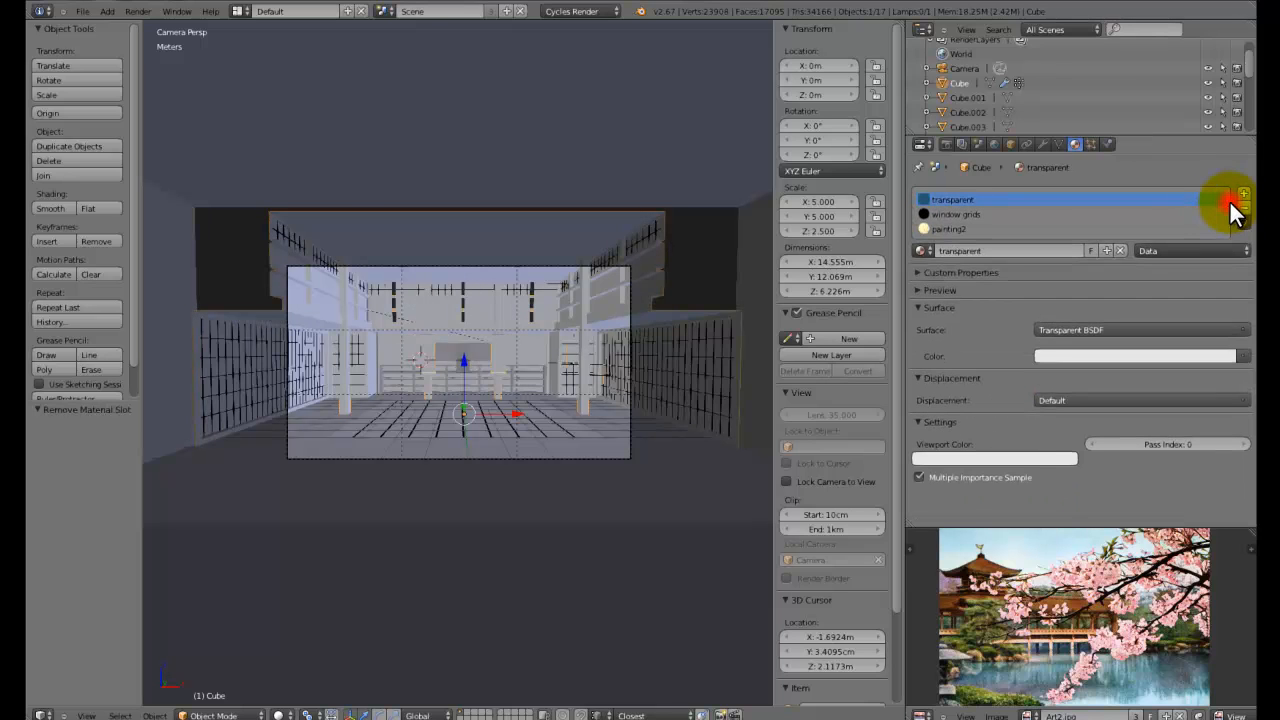
{"action": "left_click", "coordinate": [1243, 208]}
{"action": "left_click", "coordinate": [1243, 207]}
{"action": "left_click", "coordinate": [1243, 207]}
{"action": "scroll", "coordinate": [400, 364], "scroll_direction": "up", "scroll_amount": 4}
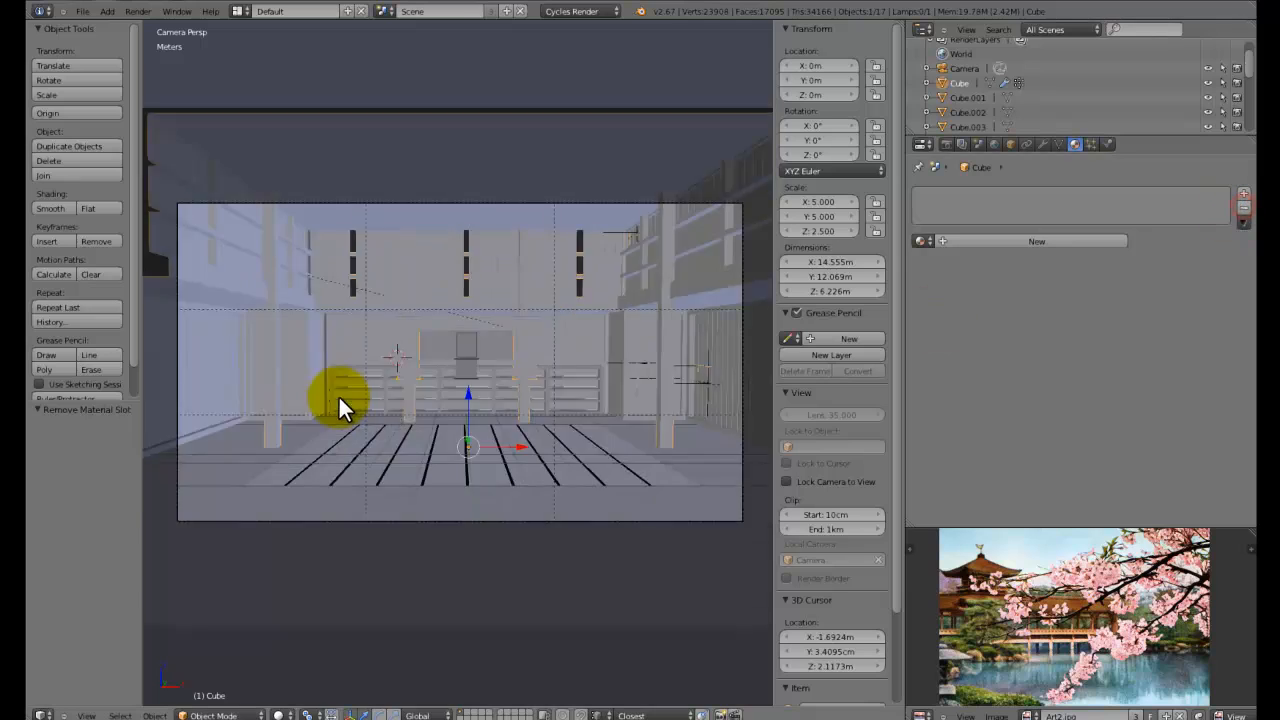
{"action": "scroll", "coordinate": [425, 350], "scroll_direction": "down", "scroll_amount": 3}
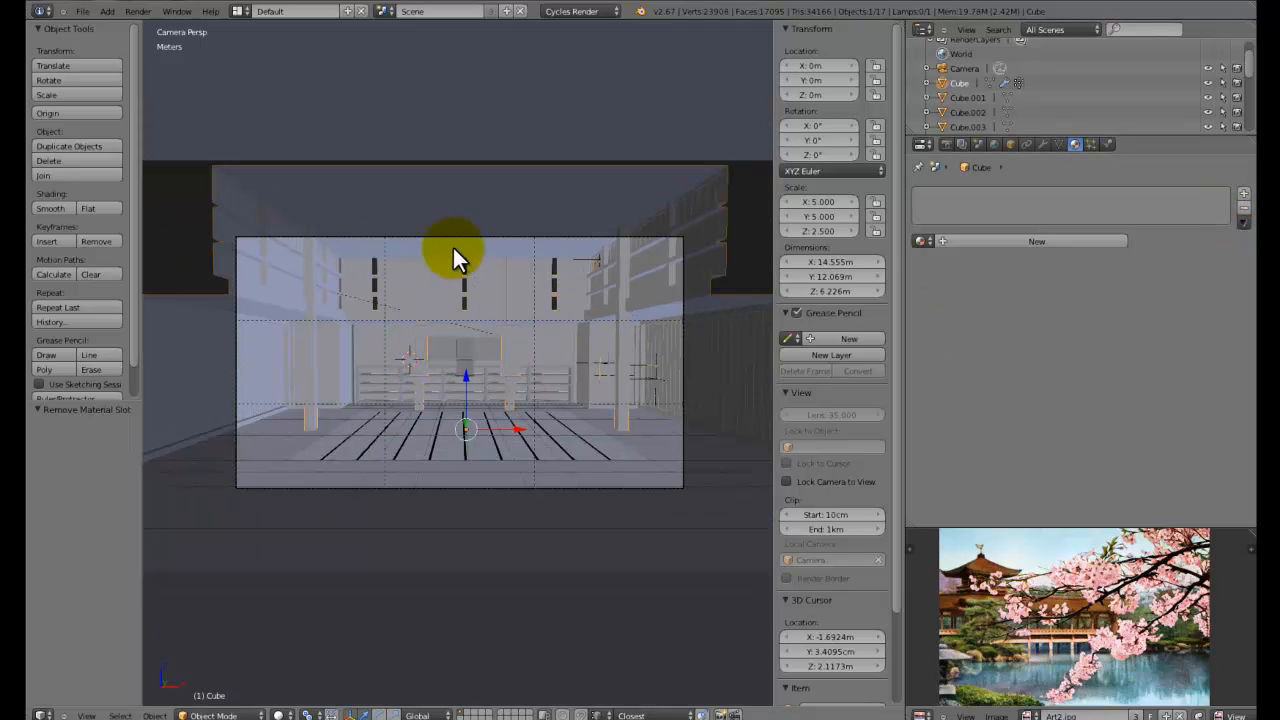
{"action": "key", "text": "h"}
Remove all material slots from the wide shrine panel above the sword rack and hide it
{"action": "scroll", "coordinate": [547, 316], "scroll_direction": "up", "scroll_amount": 3}
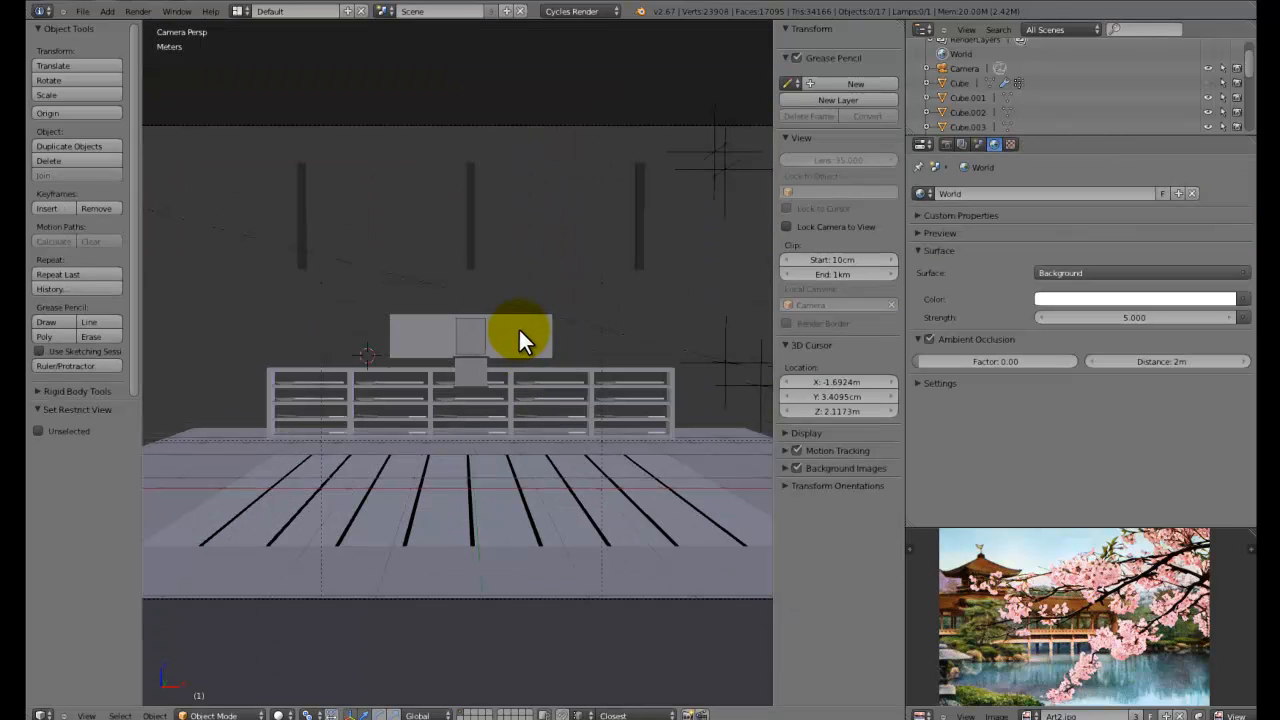
{"action": "right_click", "coordinate": [518, 327]}
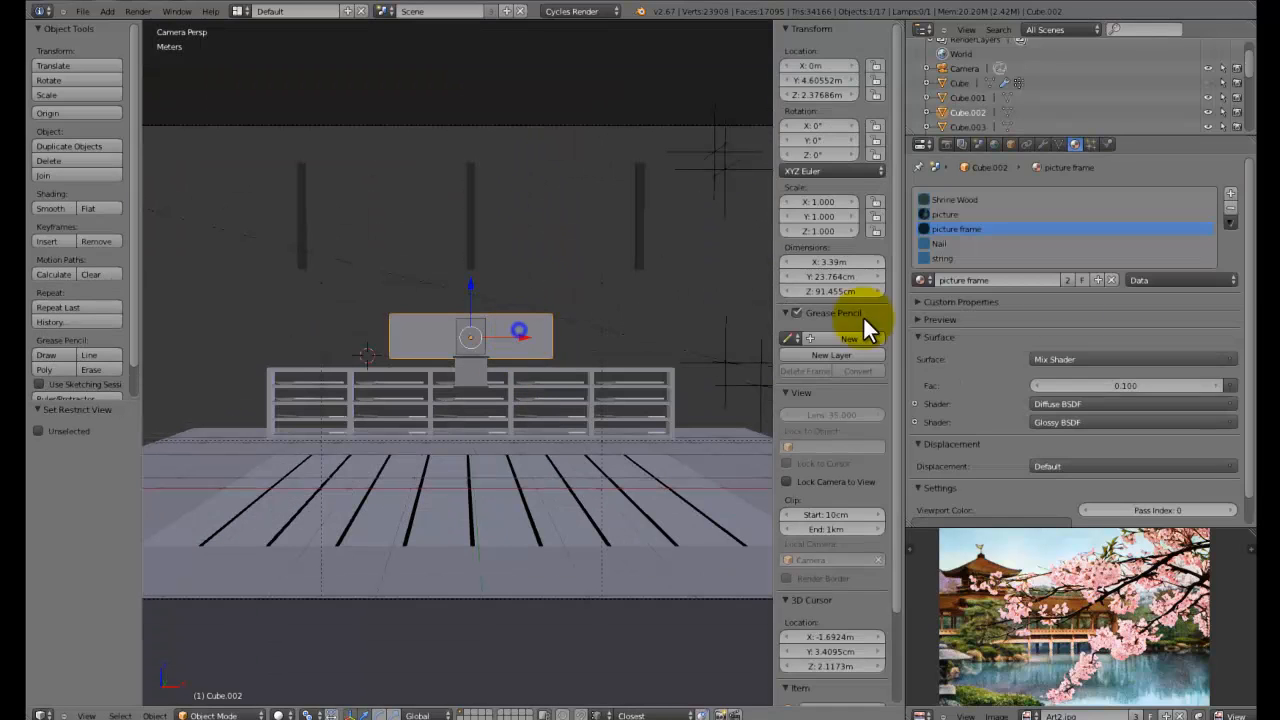
{"action": "left_click", "coordinate": [1232, 208]}
{"action": "left_click", "coordinate": [1234, 207]}
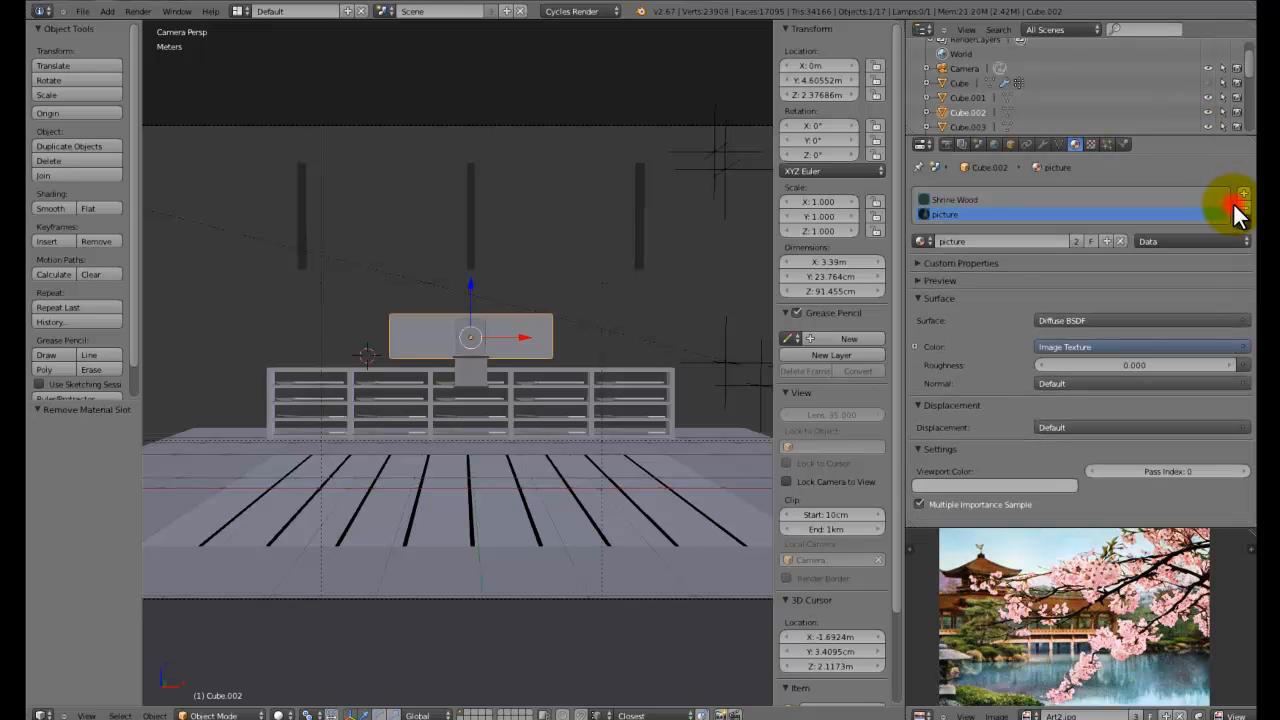
{"action": "left_click", "coordinate": [1234, 207]}
{"action": "left_click", "coordinate": [1234, 207]}
Remove every material slot from the small hanging picture above the sword rack and hide it
{"action": "right_click", "coordinate": [492, 370]}
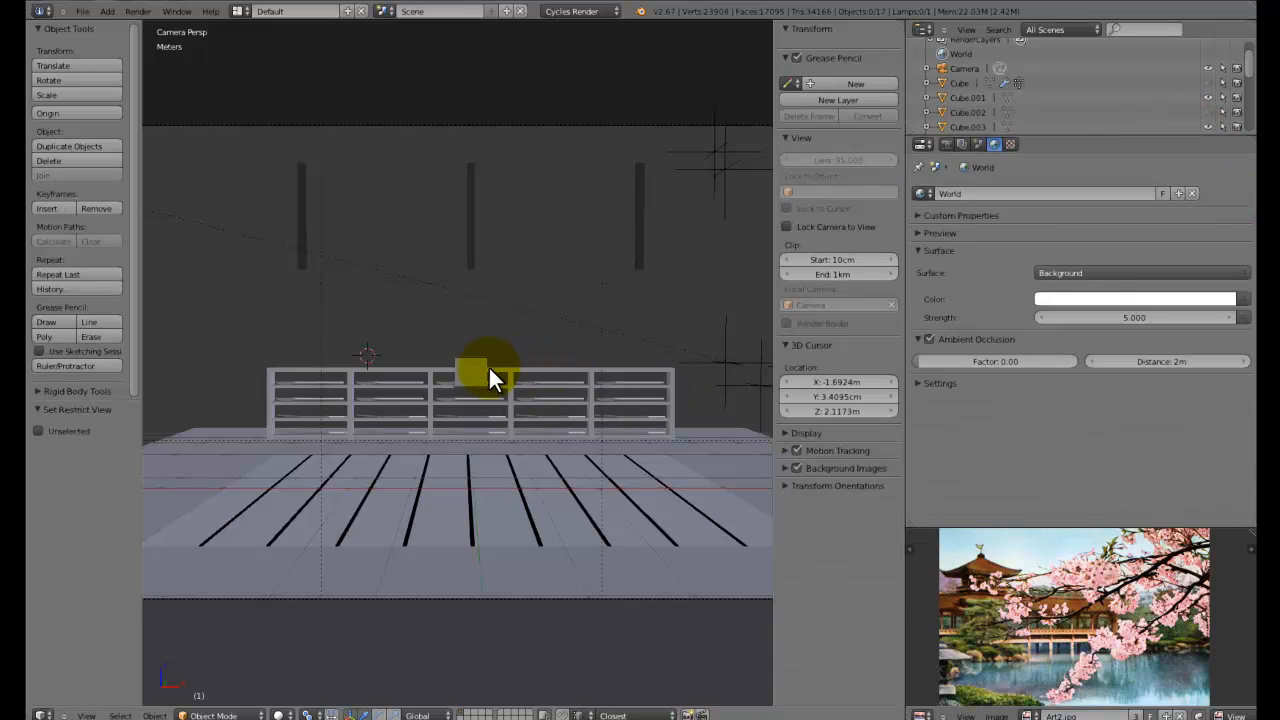
{"action": "left_click", "coordinate": [1234, 208]}
{"action": "left_click", "coordinate": [1234, 208]}
{"action": "left_click", "coordinate": [1234, 208]}
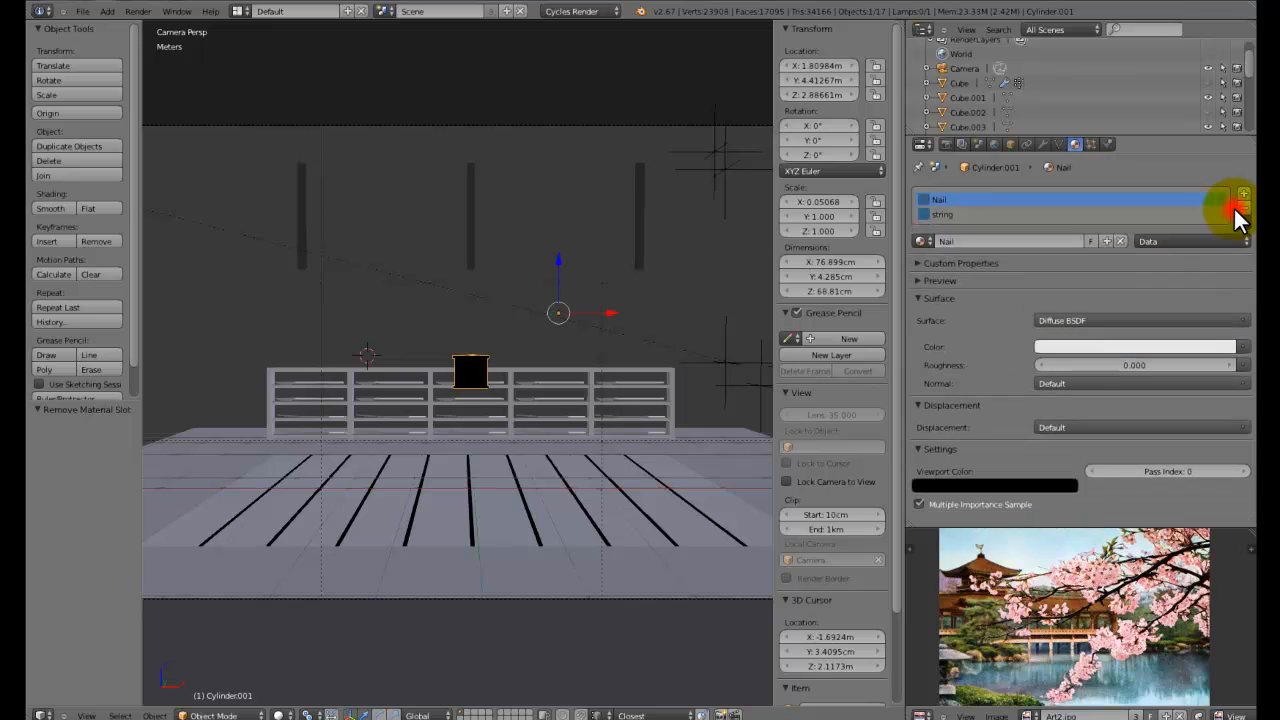
{"action": "left_click", "coordinate": [1234, 208]}
{"action": "left_click", "coordinate": [1234, 208]}
{"action": "key", "text": "h"}
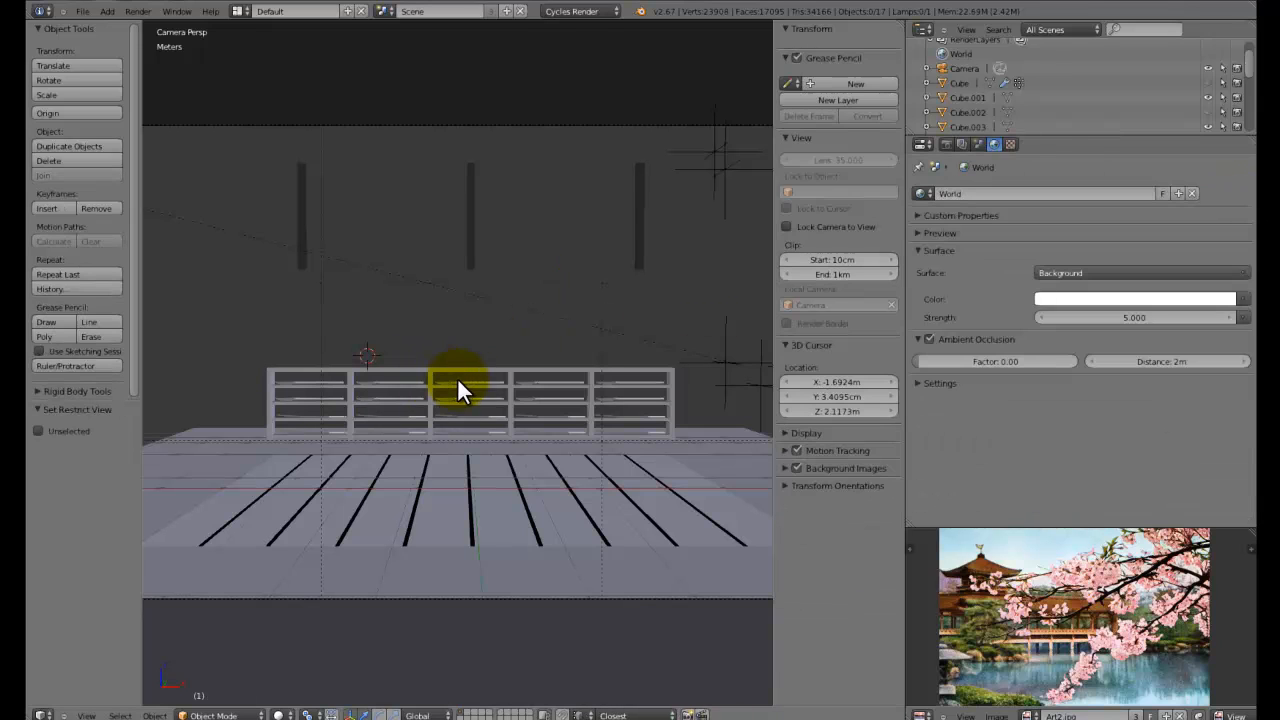
Remove the Shrine Wood material slot from the sword rack and hide the rack
{"action": "right_click", "coordinate": [489, 368]}
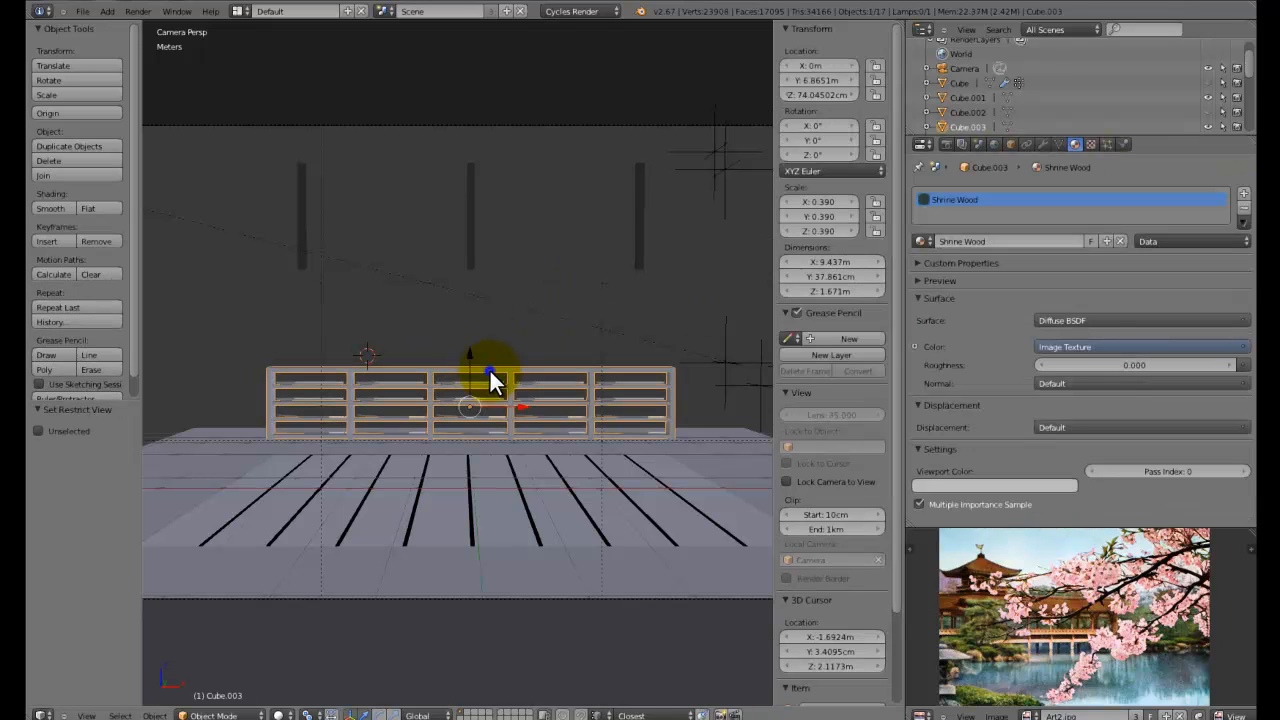
{"action": "left_click", "coordinate": [1243, 207]}
{"action": "key", "text": "h"}
Switch the render engine to Blender Render and clear the material from the three upper vertical beams
{"action": "left_click", "coordinate": [580, 11]}
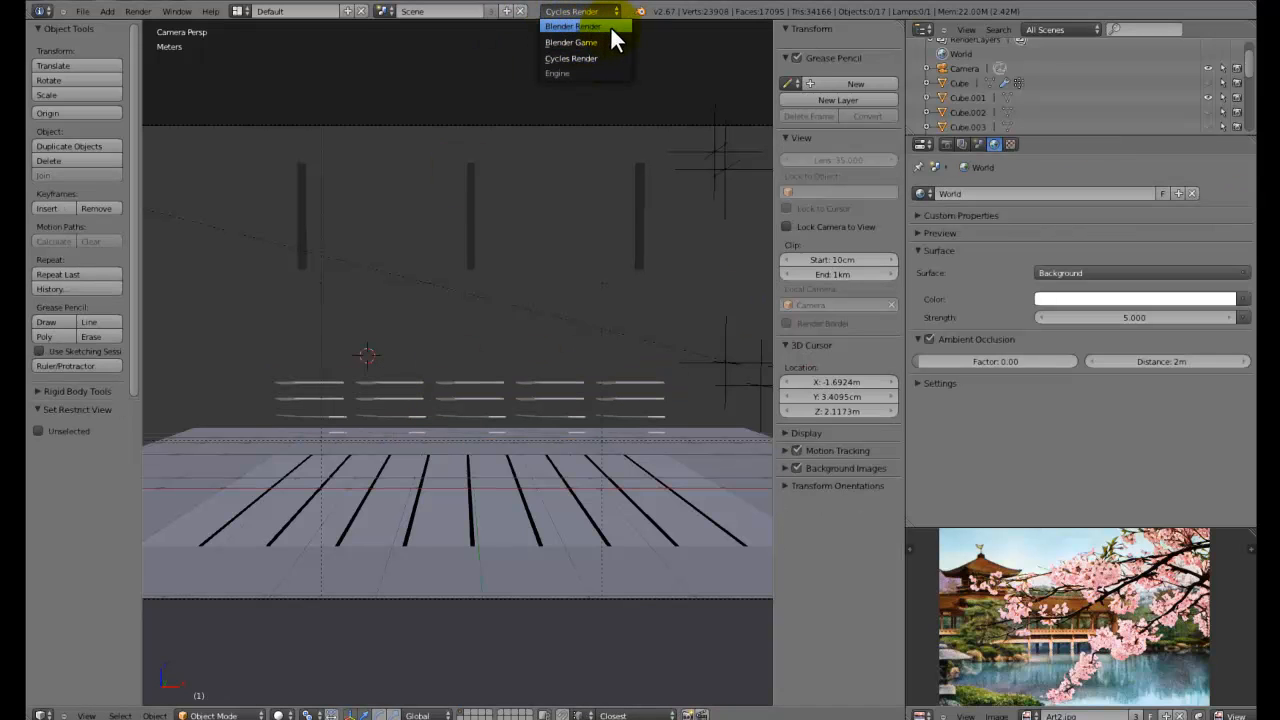
{"action": "left_click", "coordinate": [600, 26]}
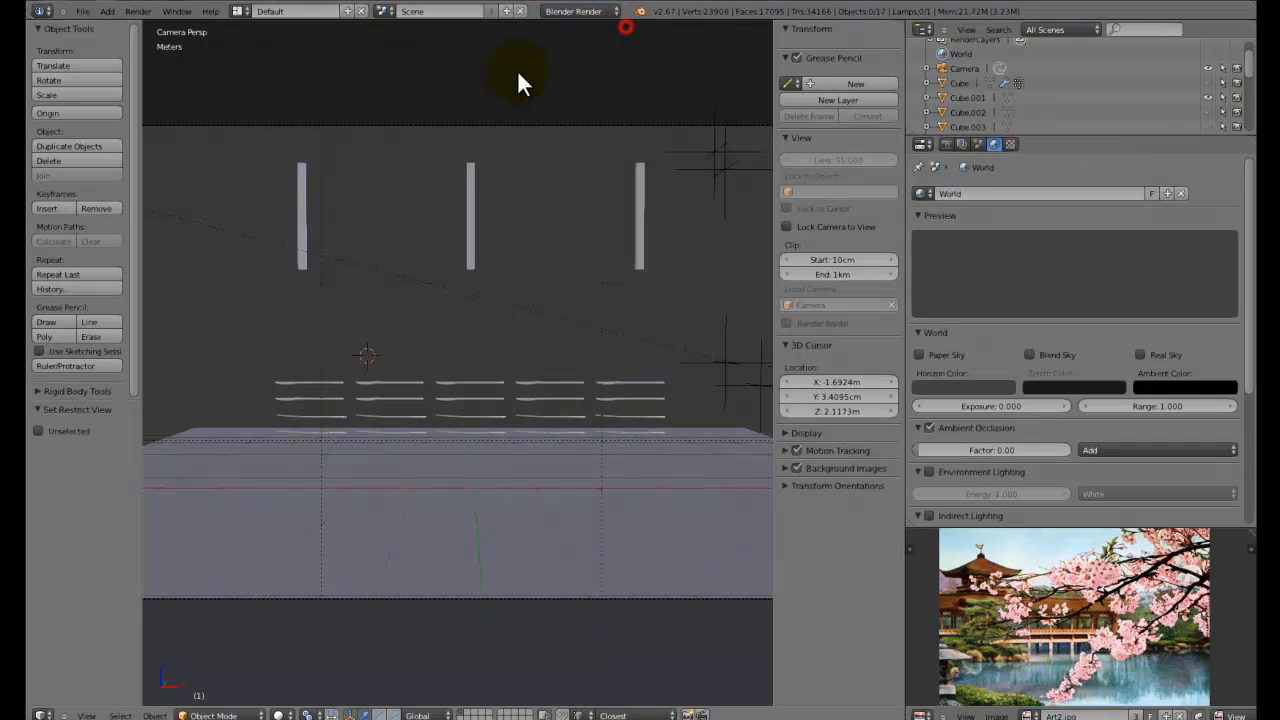
{"action": "right_click", "coordinate": [470, 222]}
{"action": "left_click", "coordinate": [1243, 208]}
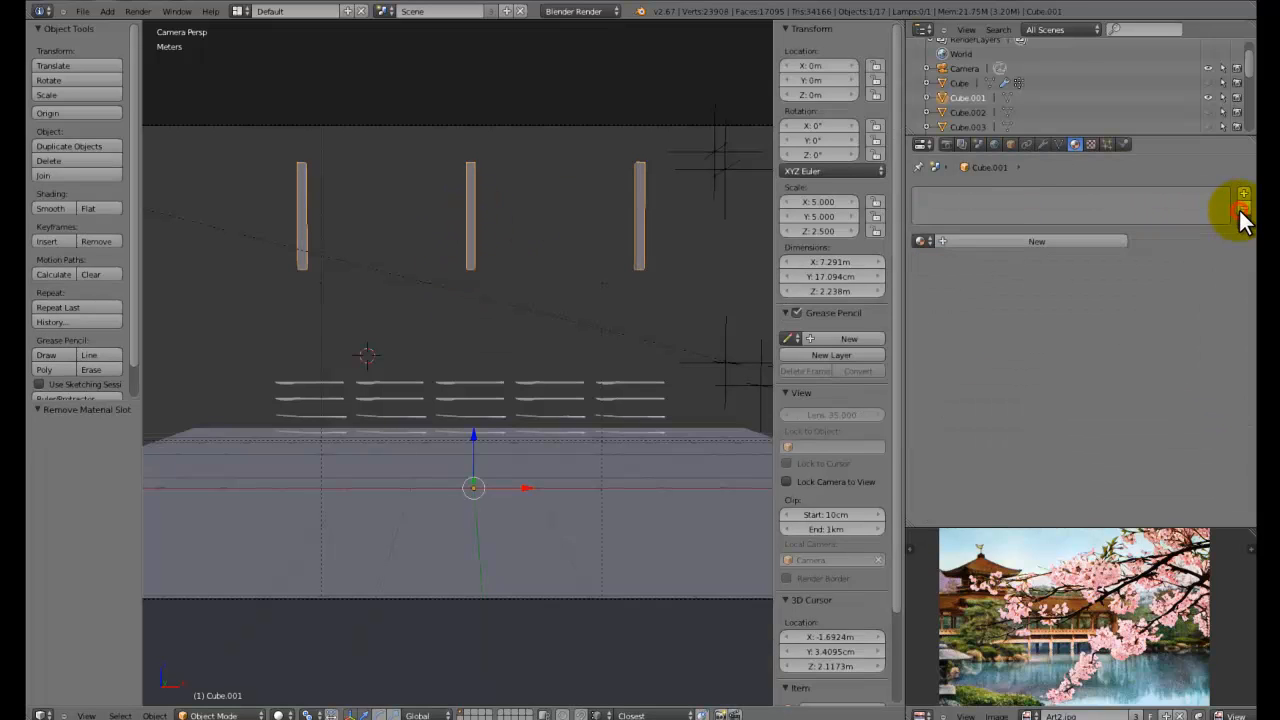
Remove the blade, gold and hilt material slots from the upper two rows of swords and hide them
{"action": "right_click", "coordinate": [427, 385]}
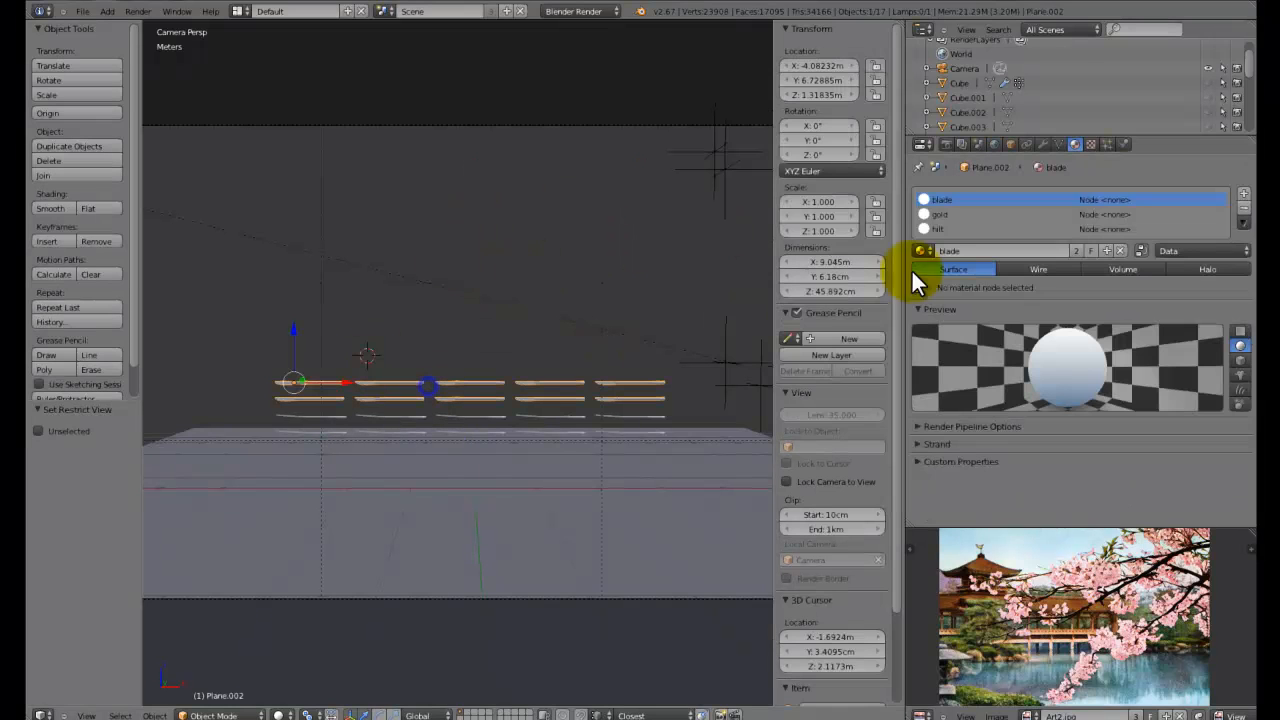
{"action": "left_click", "coordinate": [1243, 207]}
{"action": "left_click", "coordinate": [1243, 207]}
{"action": "left_click", "coordinate": [1243, 207]}
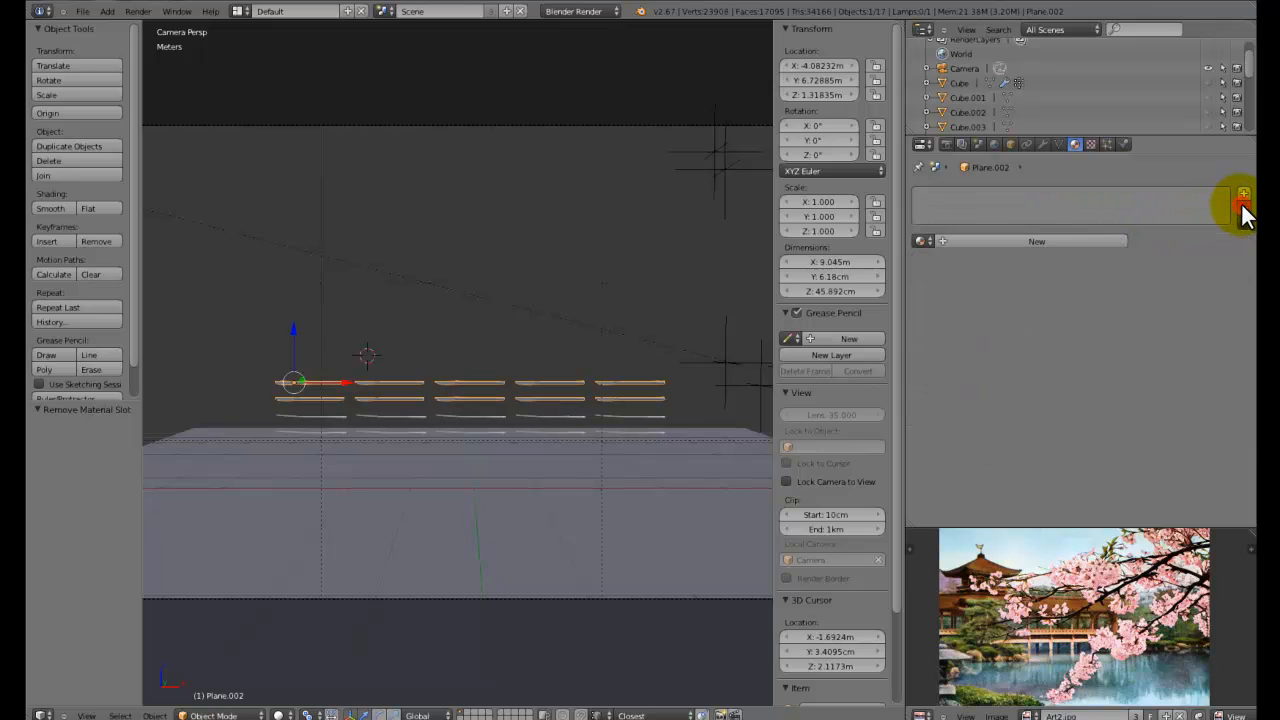
{"action": "key", "text": "h"}
Remove the hilt, gold and blade material slots from the lower two rows of swords
{"action": "right_click", "coordinate": [481, 416]}
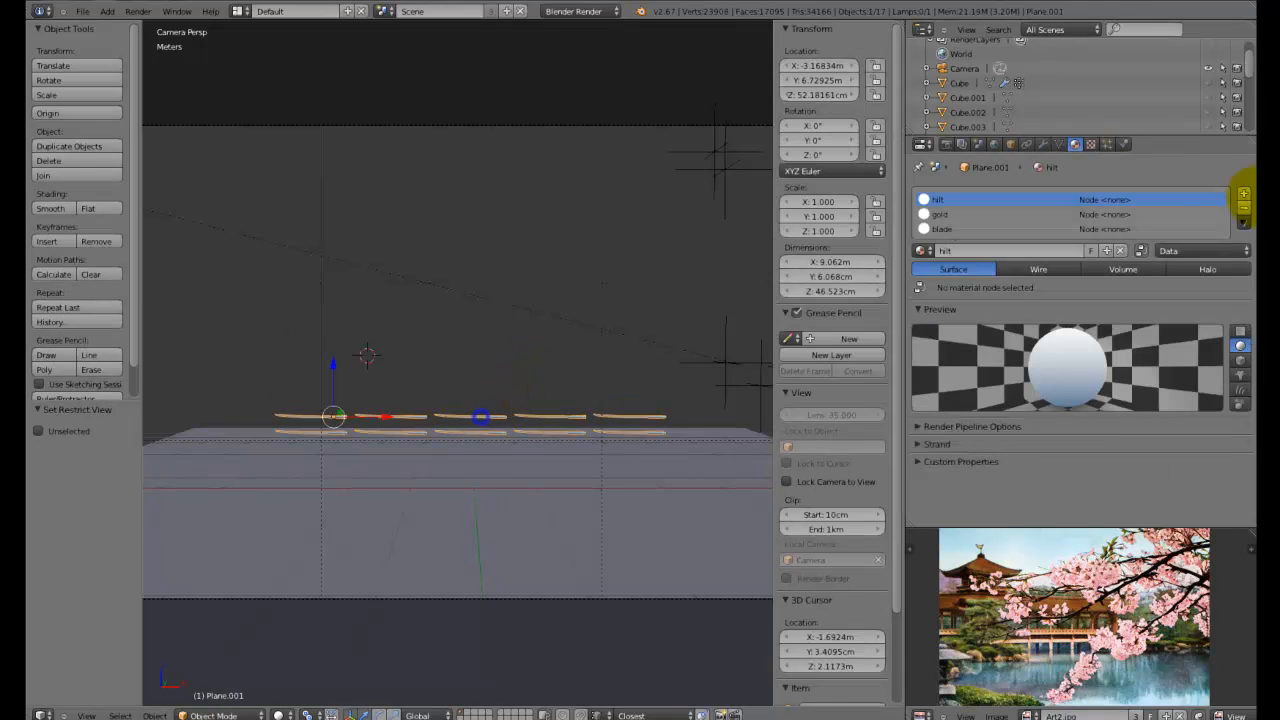
{"action": "left_click", "coordinate": [1243, 208]}
{"action": "left_click", "coordinate": [1243, 208]}
{"action": "left_click", "coordinate": [1243, 208]}
Remove the light_cloth, dark_cloth and Wood_Wall1 material slots from the floor plane, then unhide all objects in the scene
{"action": "right_click", "coordinate": [460, 442]}
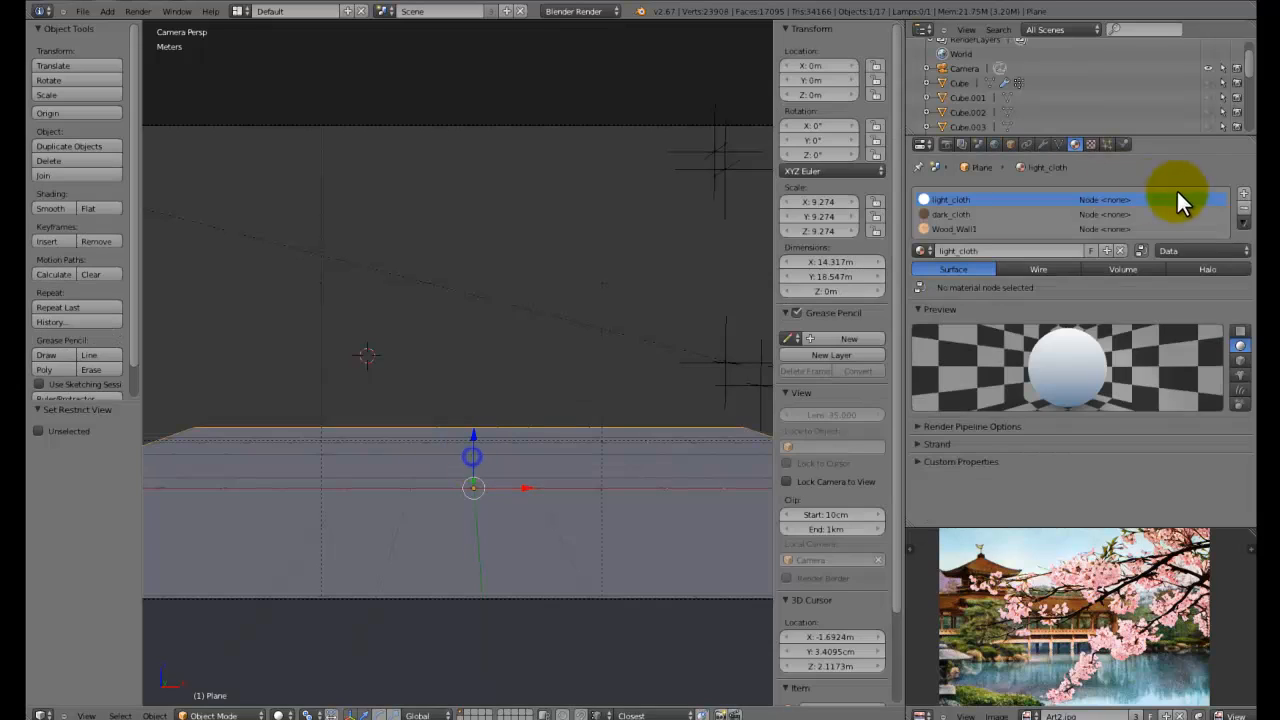
{"action": "left_click", "coordinate": [1243, 212]}
{"action": "left_click", "coordinate": [1243, 212]}
{"action": "key", "text": "h"}
{"action": "scroll", "coordinate": [530, 312], "scroll_direction": "down", "scroll_amount": 3}
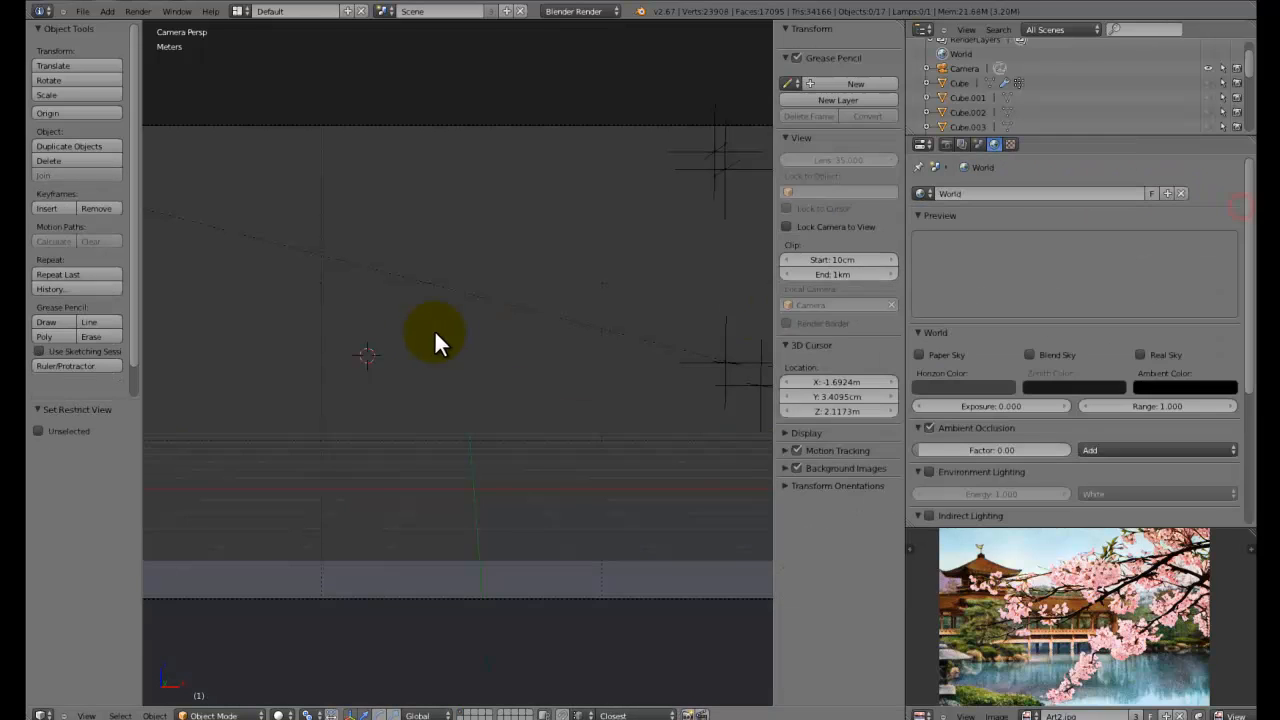
{"action": "key", "text": "alt+h"}
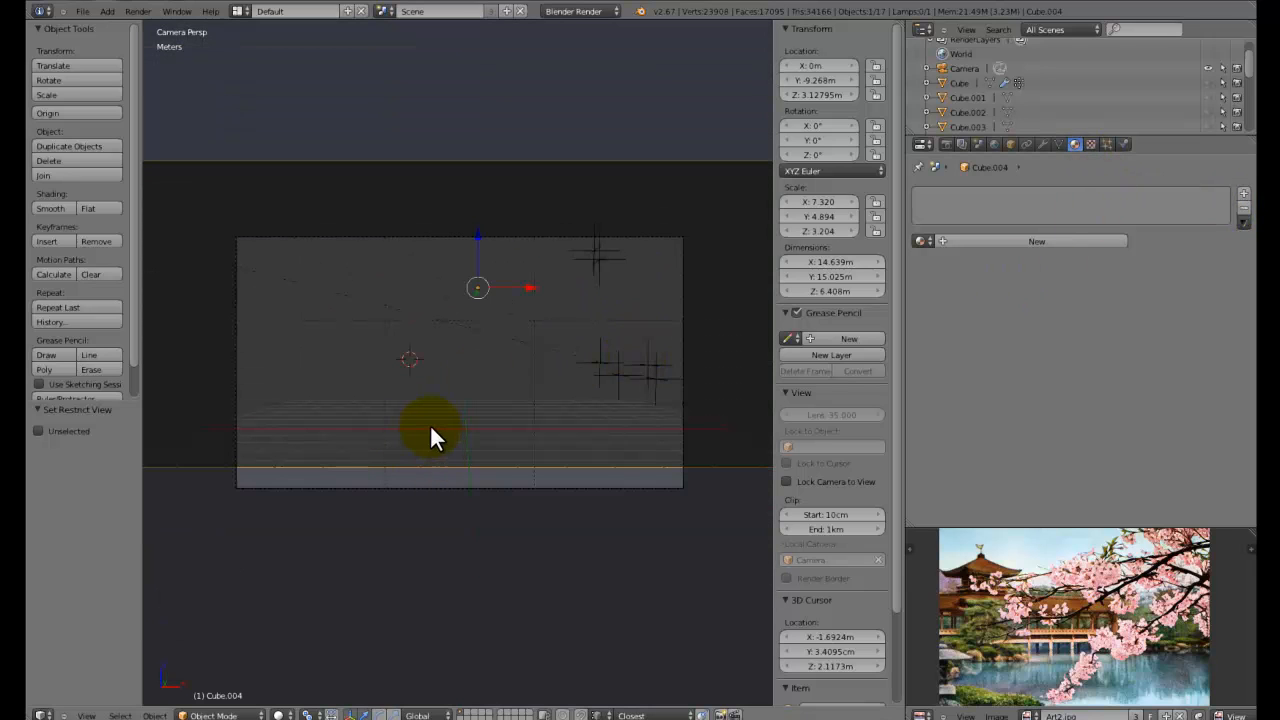
{"action": "key", "text": "alt+h"}
Change the sun lamp outside the building to a Spot lamp with Buffer Shadow
{"action": "right_click", "coordinate": [467, 335]}
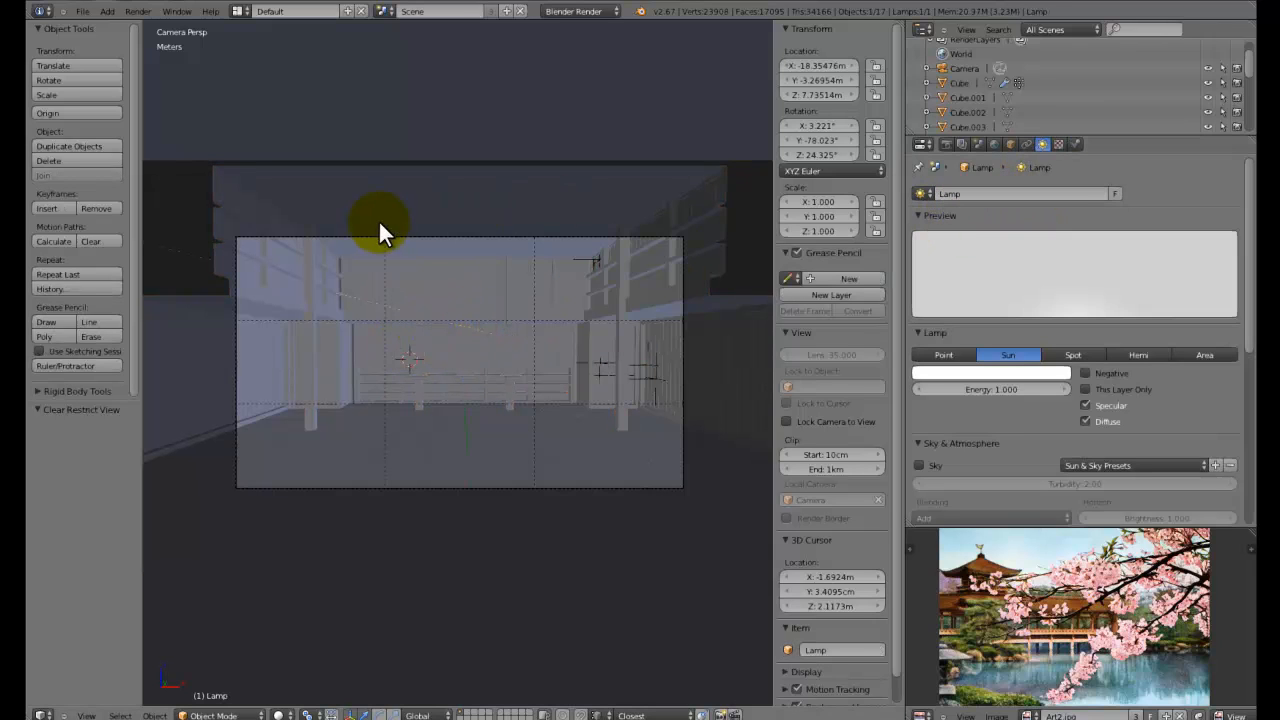
{"action": "key", "text": "KP_0"}
{"action": "scroll", "coordinate": [1050, 374], "scroll_direction": "down", "scroll_amount": 2}
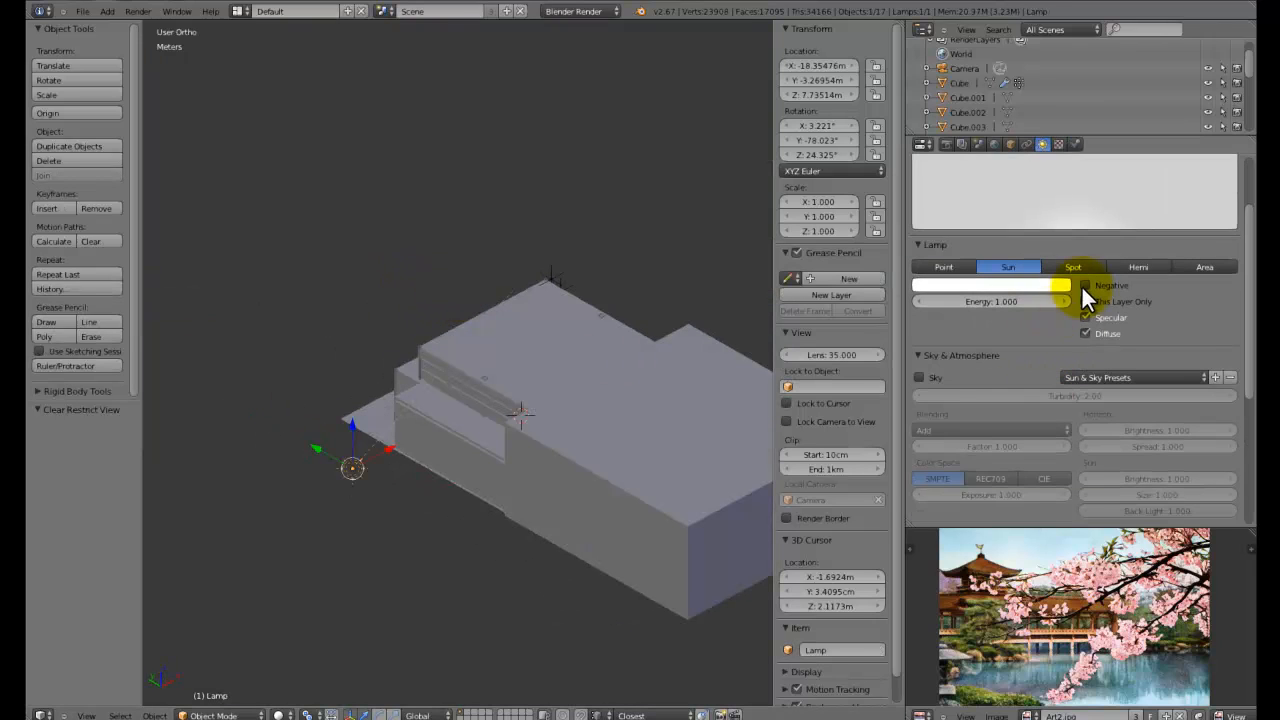
{"action": "left_click", "coordinate": [1085, 266]}
{"action": "scroll", "coordinate": [1077, 293], "scroll_direction": "down", "scroll_amount": 3}
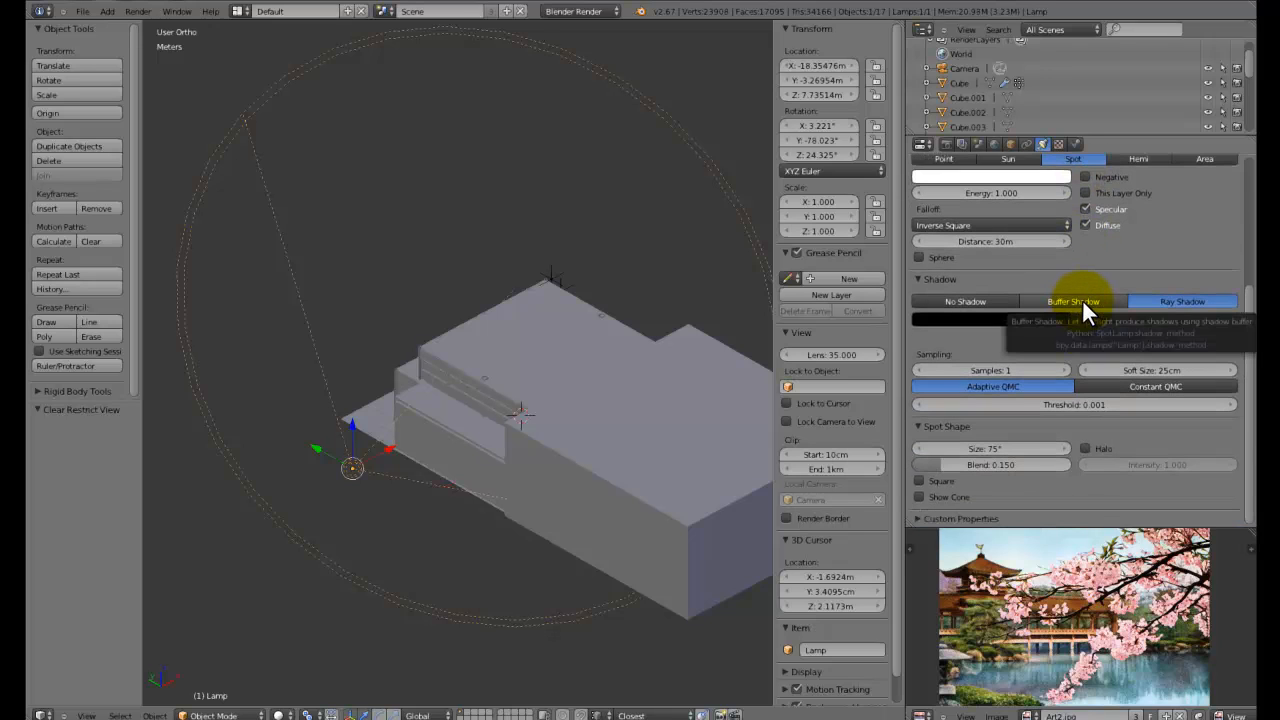
{"action": "left_click", "coordinate": [1082, 299]}
{"action": "scroll", "coordinate": [1082, 298], "scroll_direction": "down", "scroll_amount": 2}
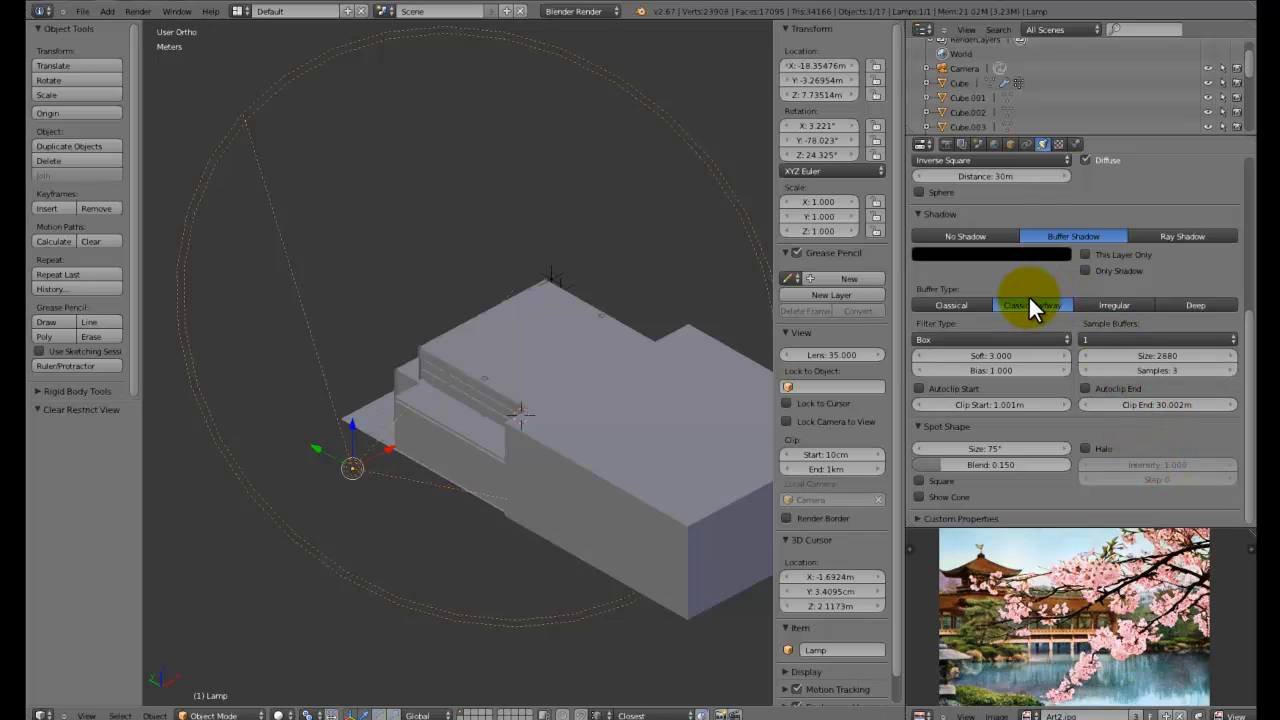
{"action": "scroll", "coordinate": [1027, 320], "scroll_direction": "up", "scroll_amount": 2}
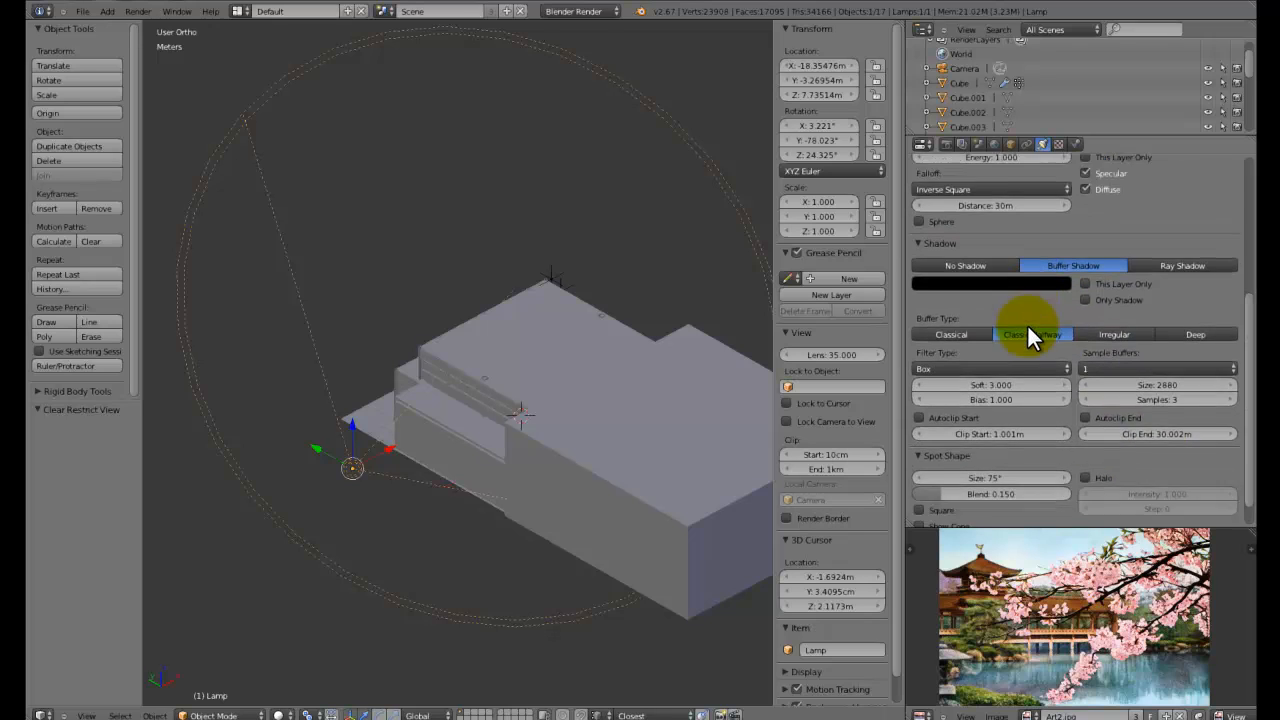
{"action": "scroll", "coordinate": [1027, 324], "scroll_direction": "down", "scroll_amount": 2}
Render the scene and examine how the spot lamp lights the interior
{"action": "middle_click_drag", "start_coordinate": [698, 324], "coordinate": [545, 290]}
{"action": "key", "text": "F12"}
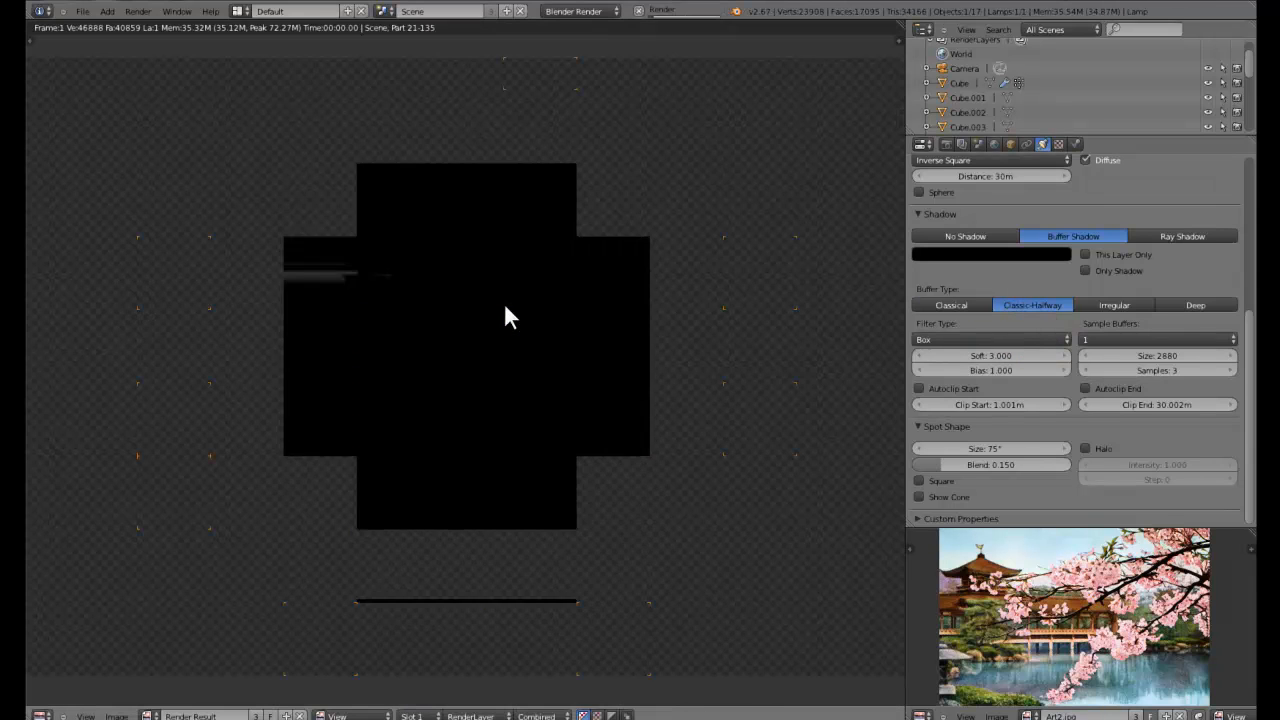
{"action": "scroll", "coordinate": [430, 316], "scroll_direction": "up", "scroll_amount": 2}
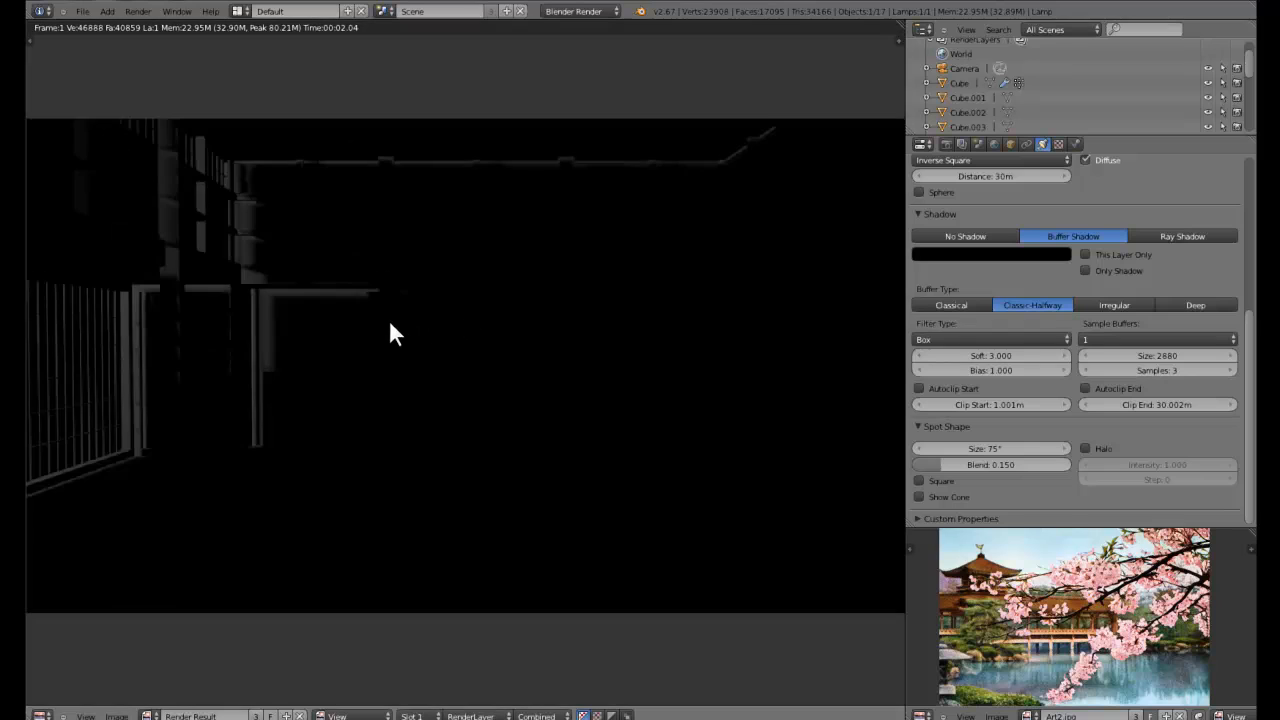
{"action": "middle_click_drag", "start_coordinate": [331, 307], "coordinate": [540, 344]}
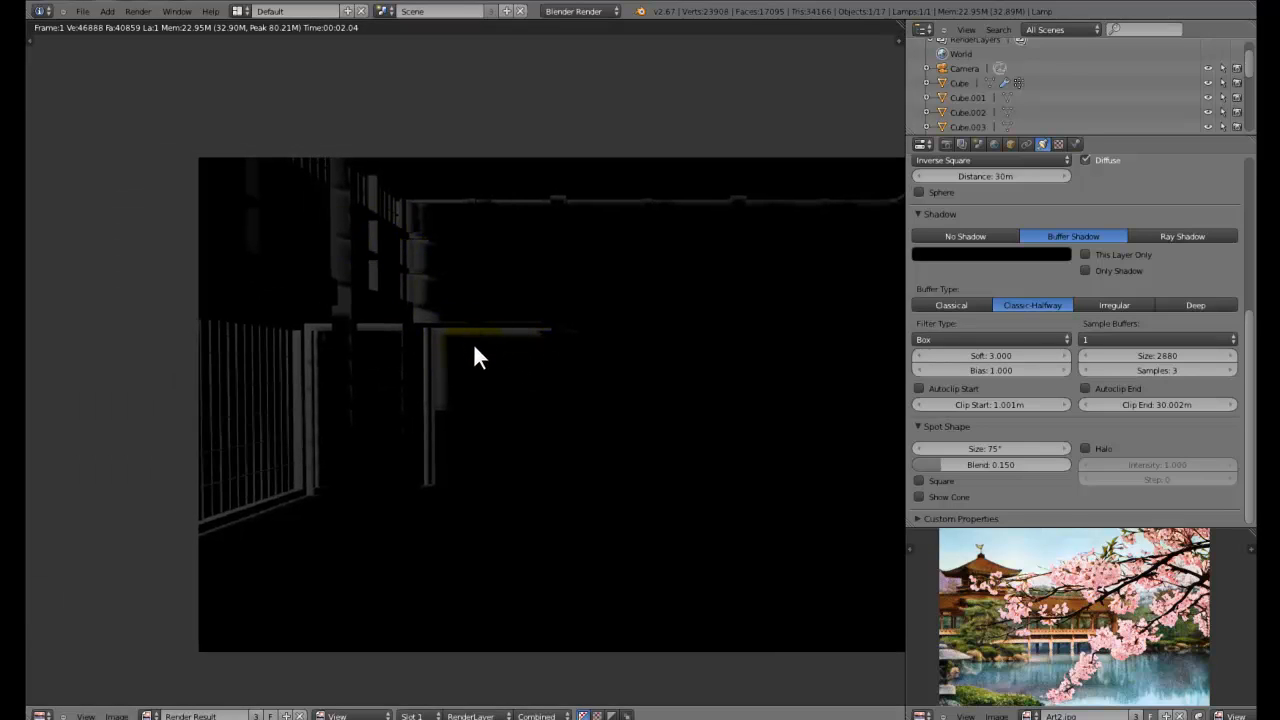
{"action": "key", "text": "Escape"}
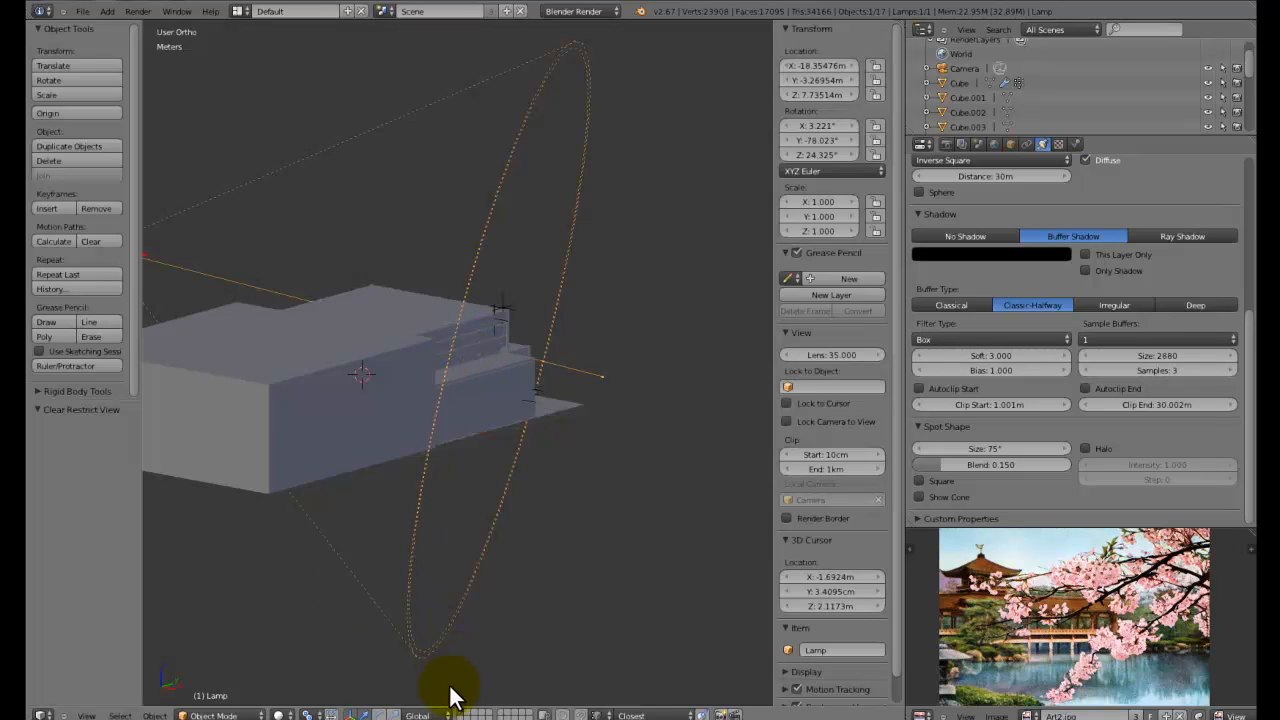
Turn off Specular and Diffuse for the spot lamp
{"action": "middle_click_drag", "start_coordinate": [534, 409], "coordinate": [453, 428]}
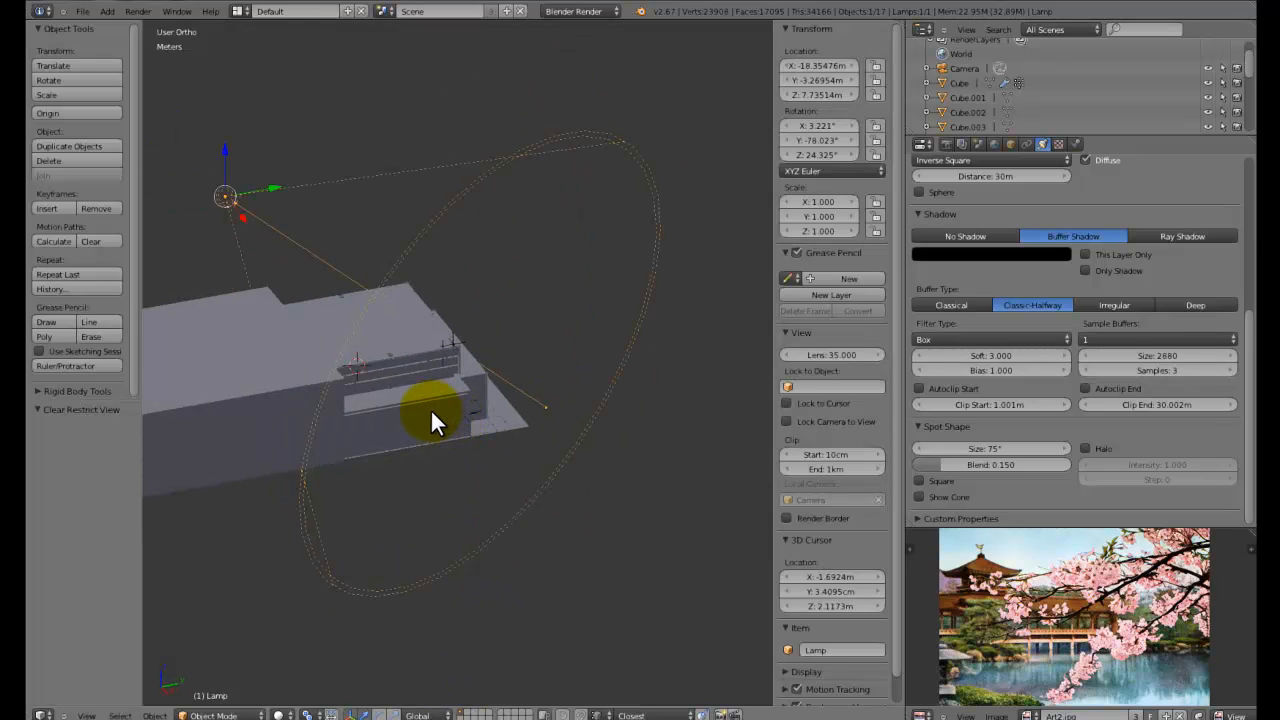
{"action": "key", "text": "F12"}
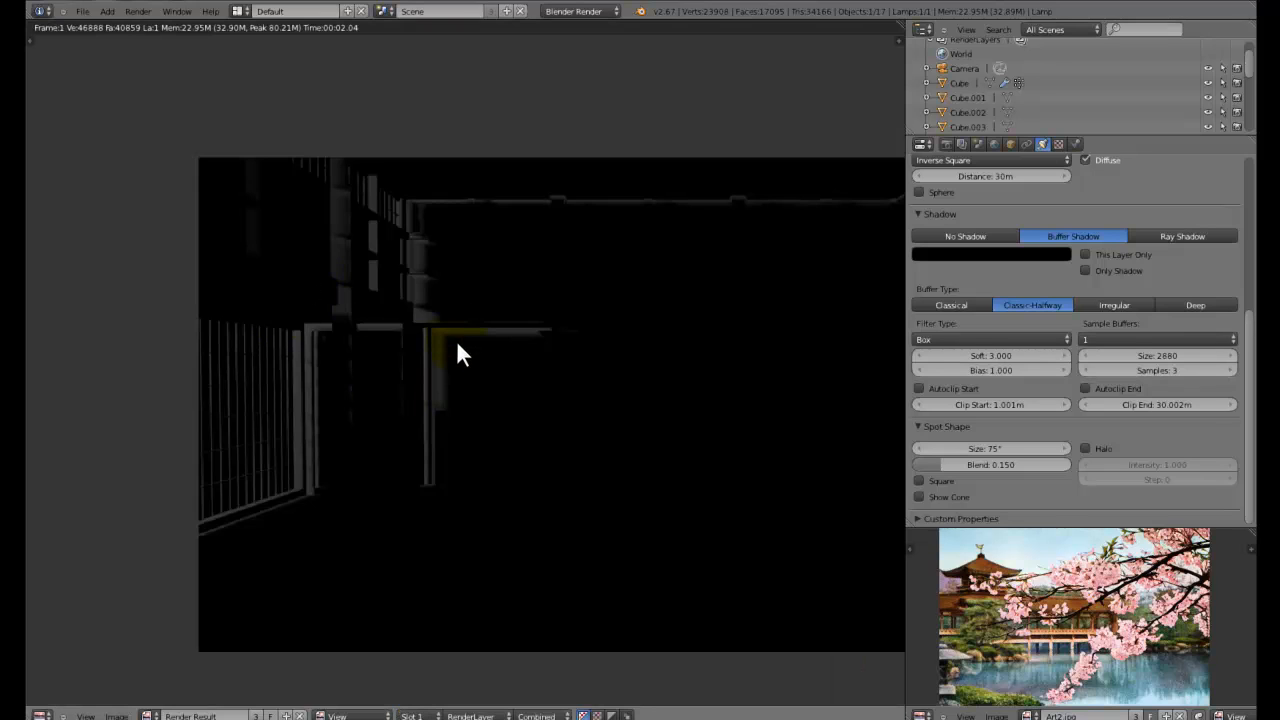
{"action": "scroll", "coordinate": [1099, 330], "scroll_direction": "up", "scroll_amount": 5}
{"action": "left_click", "coordinate": [1086, 349]}
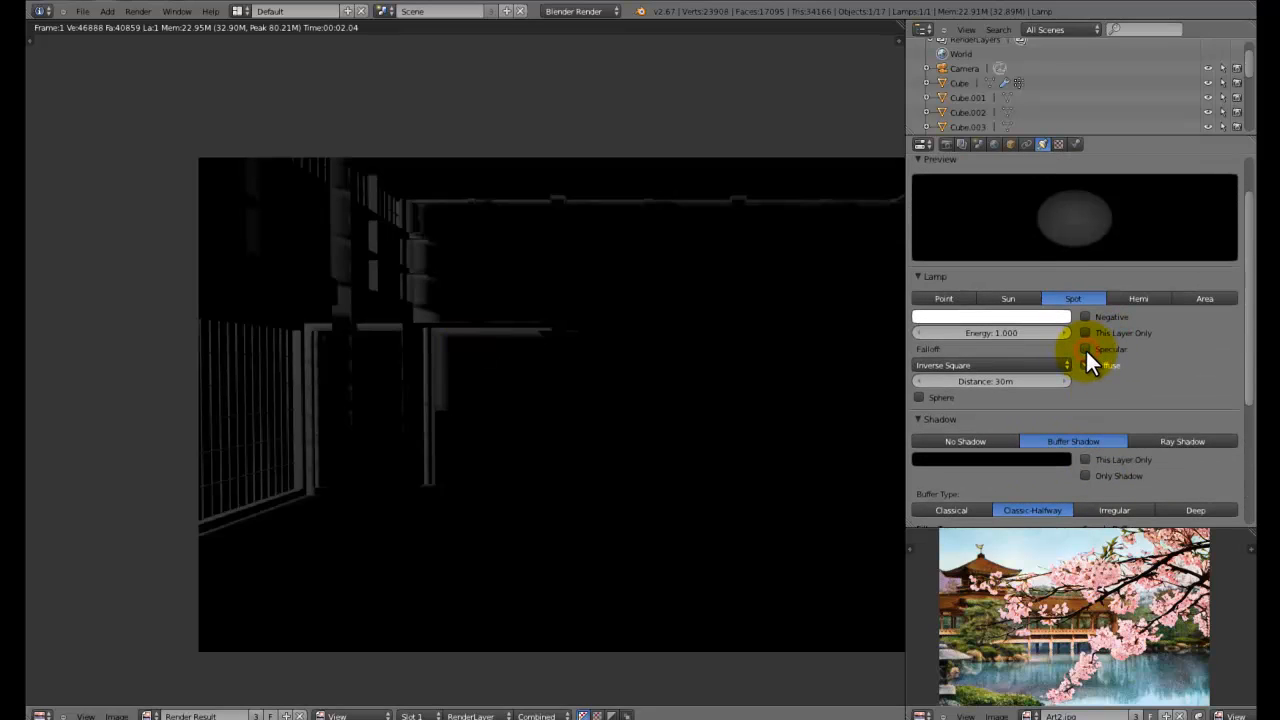
{"action": "left_click", "coordinate": [1086, 365]}
{"action": "key", "text": "Escape"}
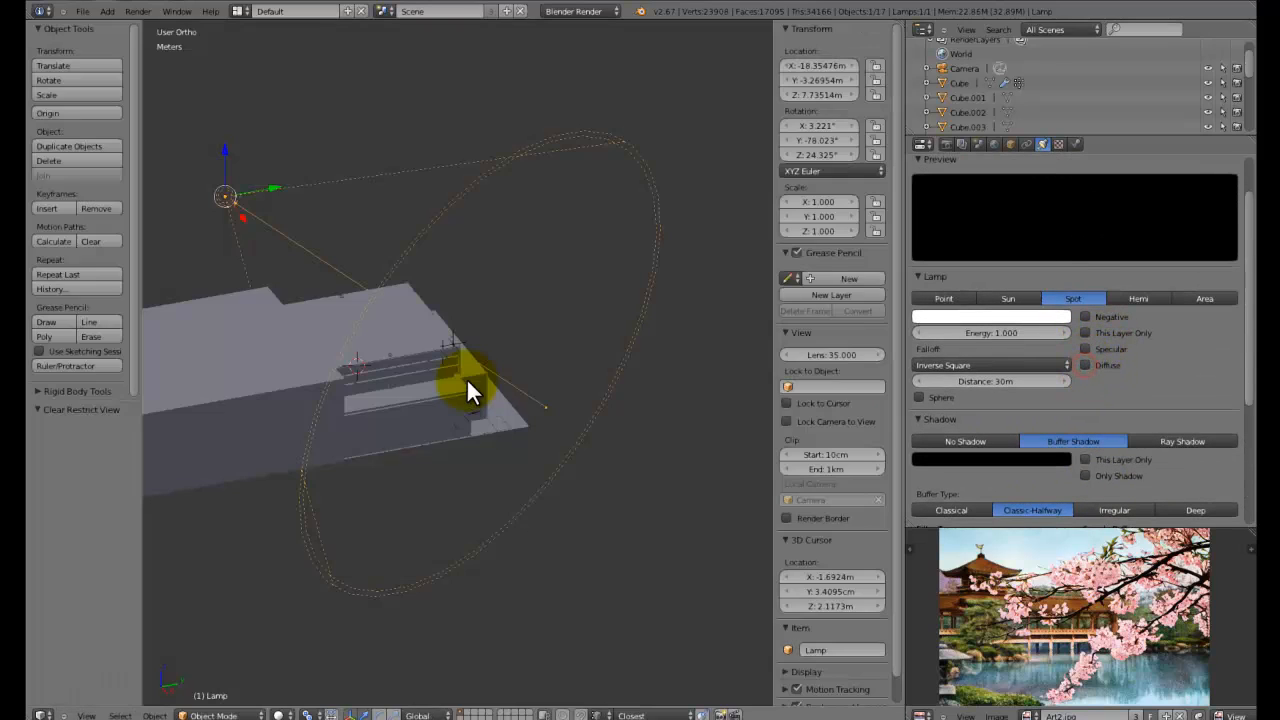
Render the scene again to check the spot lamp without its specular and diffuse contribution
{"action": "key", "text": "F12"}
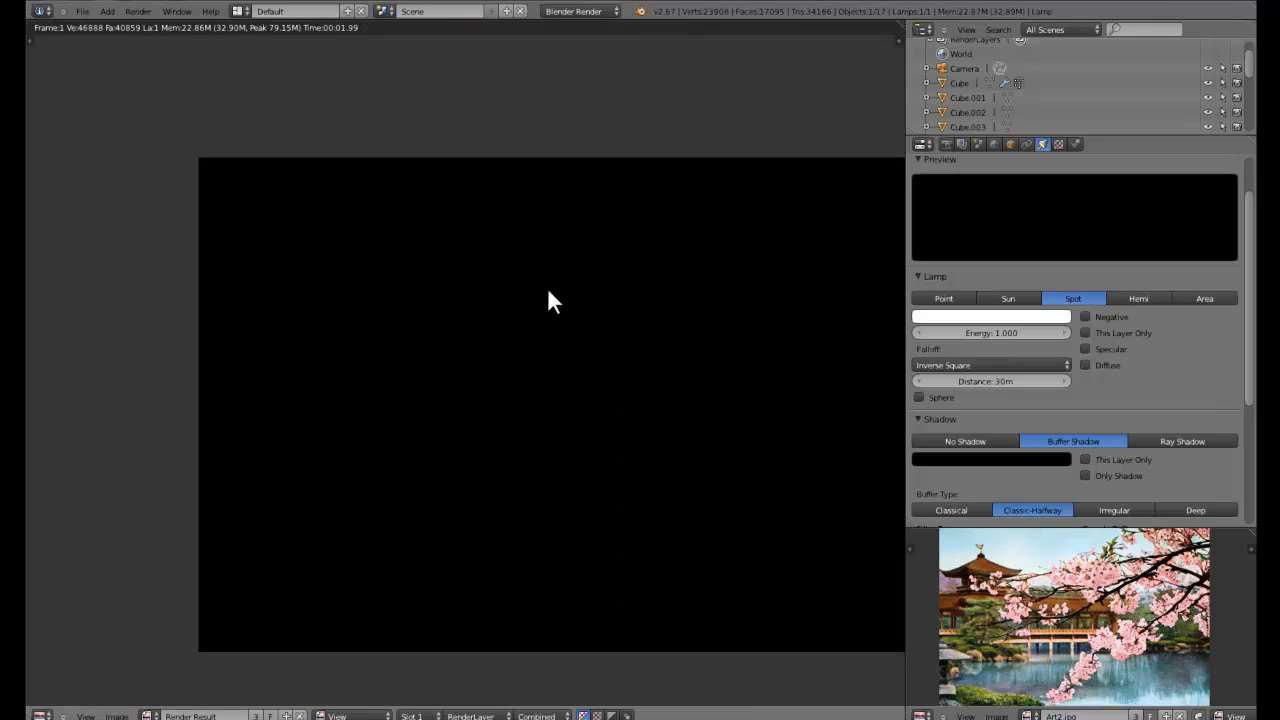
{"action": "middle_click_drag", "start_coordinate": [549, 291], "coordinate": [340, 266]}
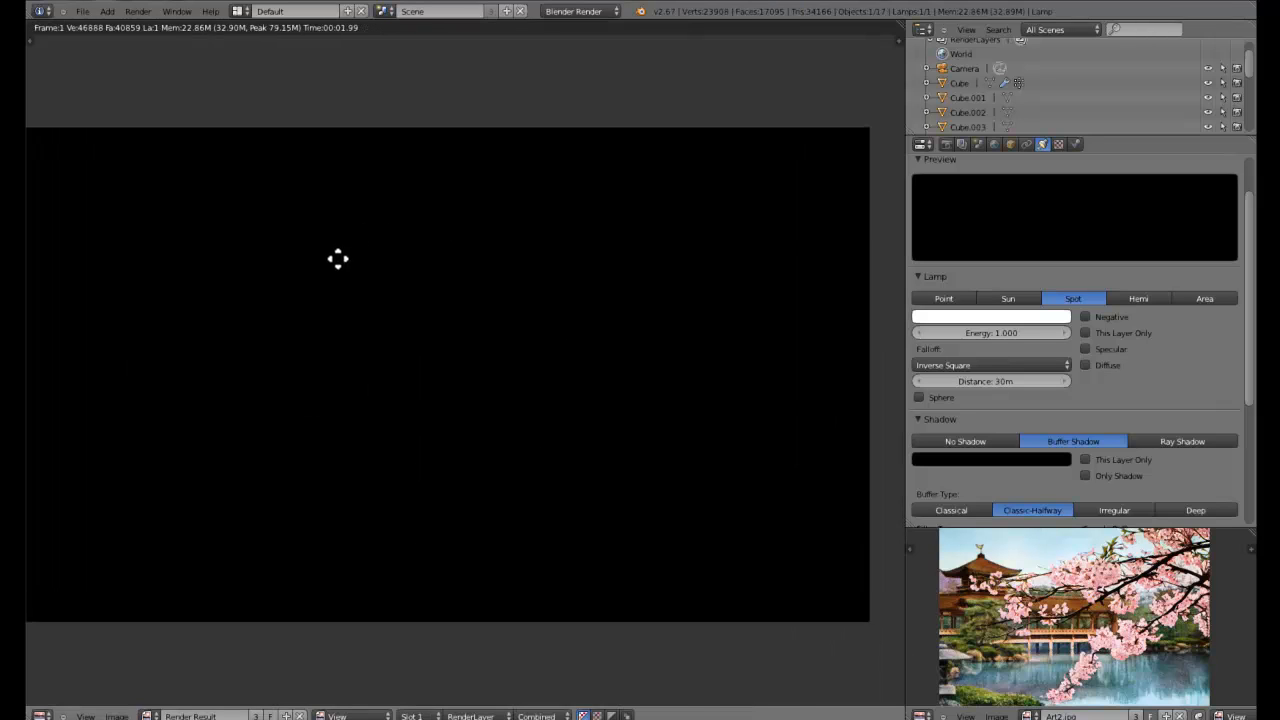
{"action": "scroll", "coordinate": [718, 275], "scroll_direction": "down", "scroll_amount": 1}
{"action": "key", "text": "Escape"}
Delete the large panel faces behind the lower and upper window lattices on the building's side wall facing the lamp
{"action": "middle_click_drag", "start_coordinate": [726, 194], "coordinate": [520, 200]}
{"action": "scroll", "coordinate": [543, 349], "scroll_direction": "up", "scroll_amount": 7}
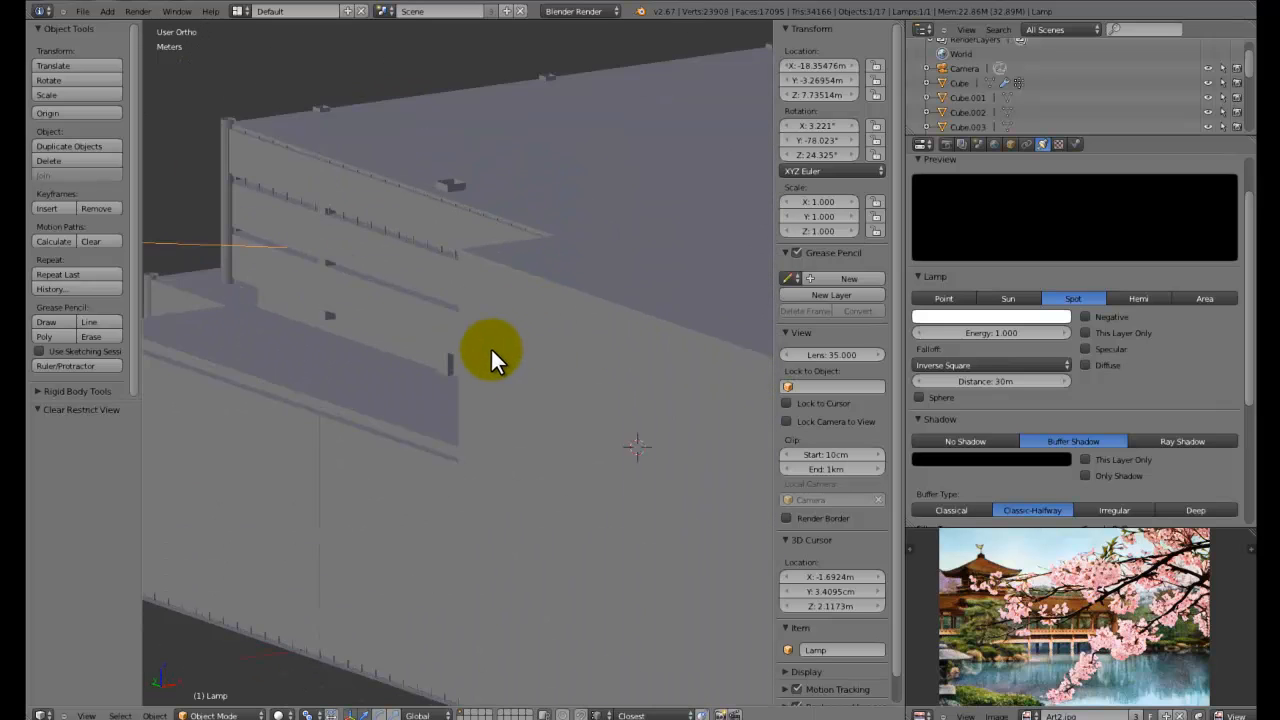
{"action": "middle_click_drag", "start_coordinate": [519, 329], "coordinate": [517, 312]}
{"action": "right_click", "coordinate": [548, 409]}
{"action": "key", "text": "Tab"}
{"action": "middle_click_drag", "start_coordinate": [541, 443], "coordinate": [449, 266], "text": "shift"}
{"action": "right_click", "coordinate": [408, 367]}
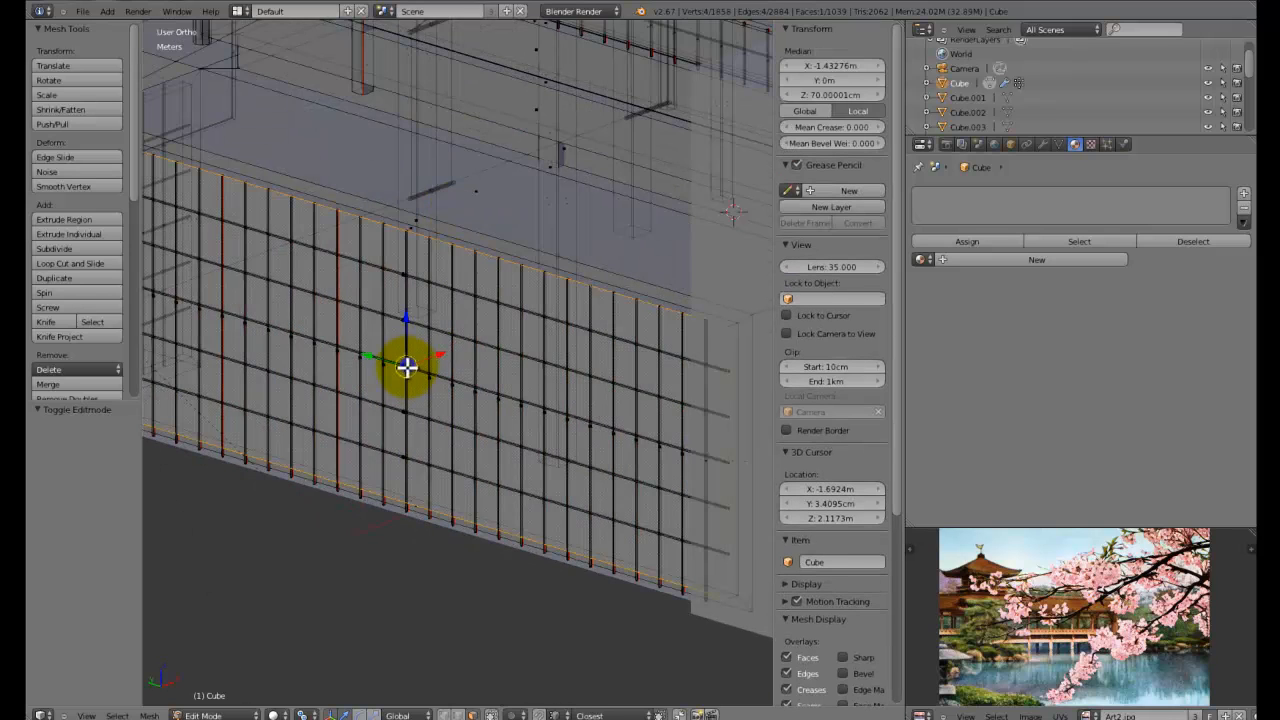
{"action": "middle_click_drag", "start_coordinate": [406, 369], "coordinate": [443, 189]}
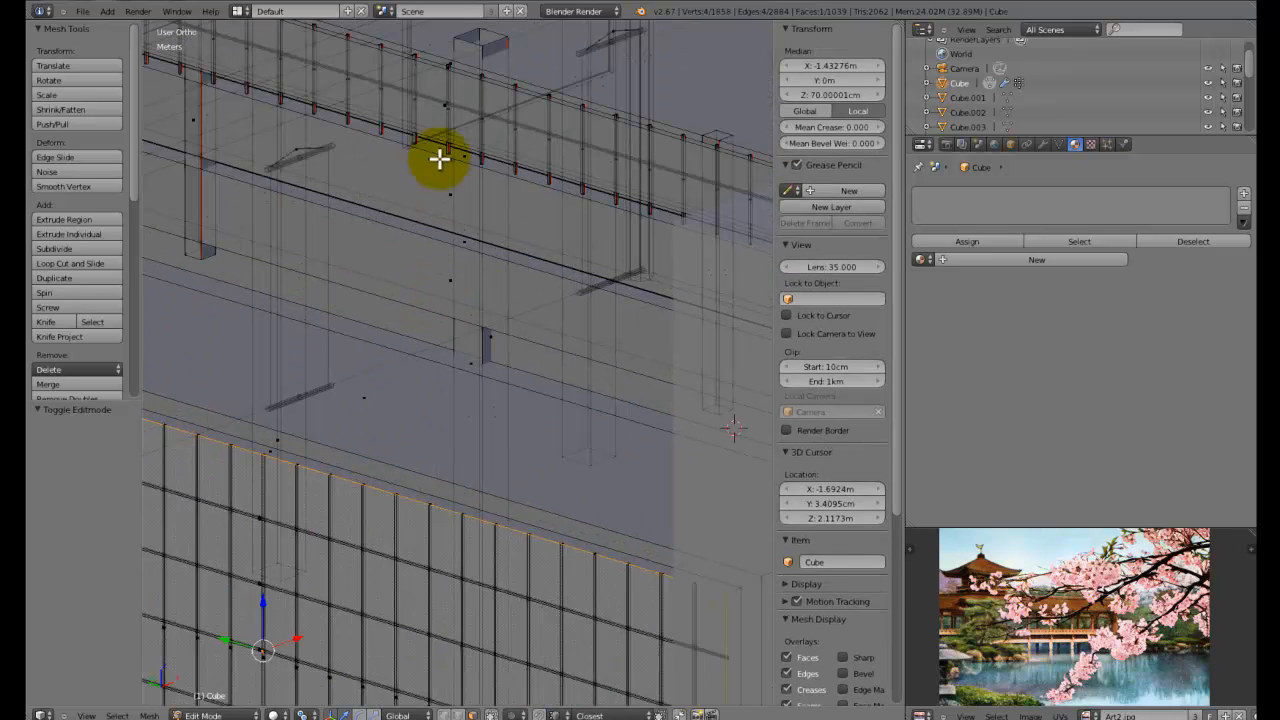
{"action": "right_click", "coordinate": [443, 108], "text": "shift"}
{"action": "key", "text": "ctrl+z"}
{"action": "right_click", "coordinate": [443, 105], "text": "shift"}
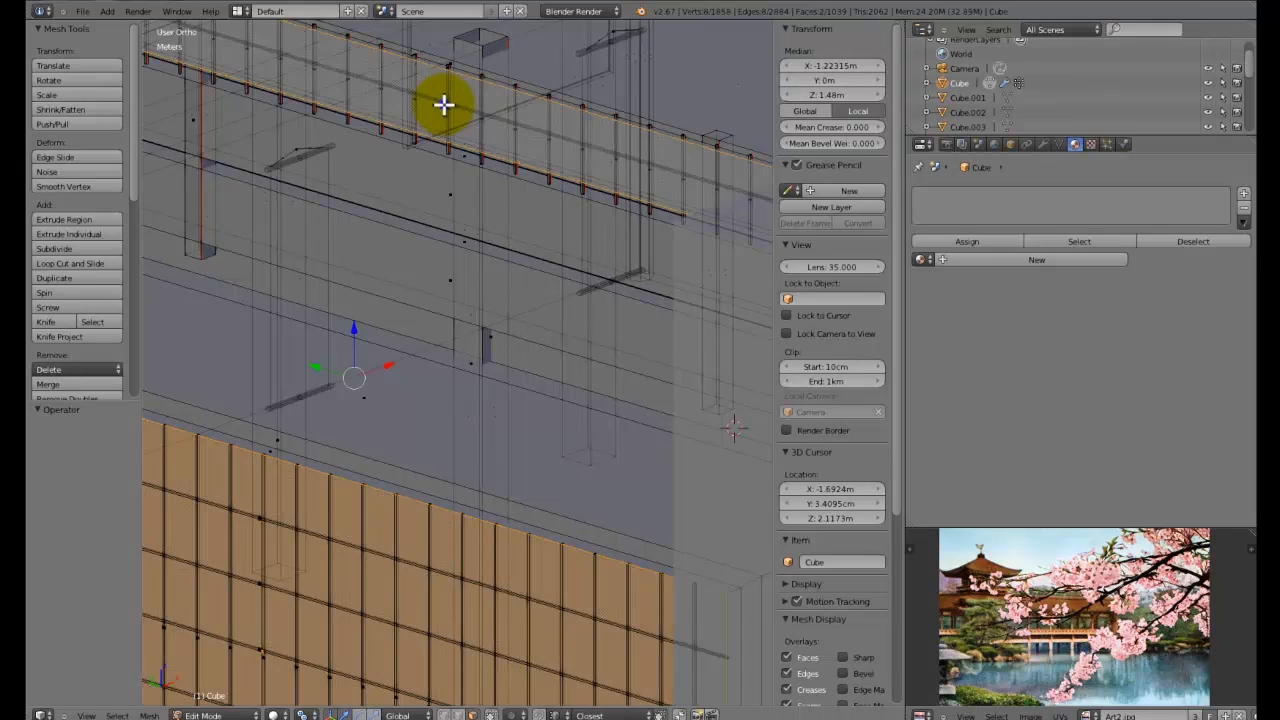
{"action": "middle_click_drag", "start_coordinate": [405, 219], "coordinate": [500, 245]}
{"action": "scroll", "coordinate": [423, 220], "scroll_direction": "down", "scroll_amount": 5}
{"action": "scroll", "coordinate": [352, 270], "scroll_direction": "up", "scroll_amount": 5}
{"action": "key", "text": "x"}
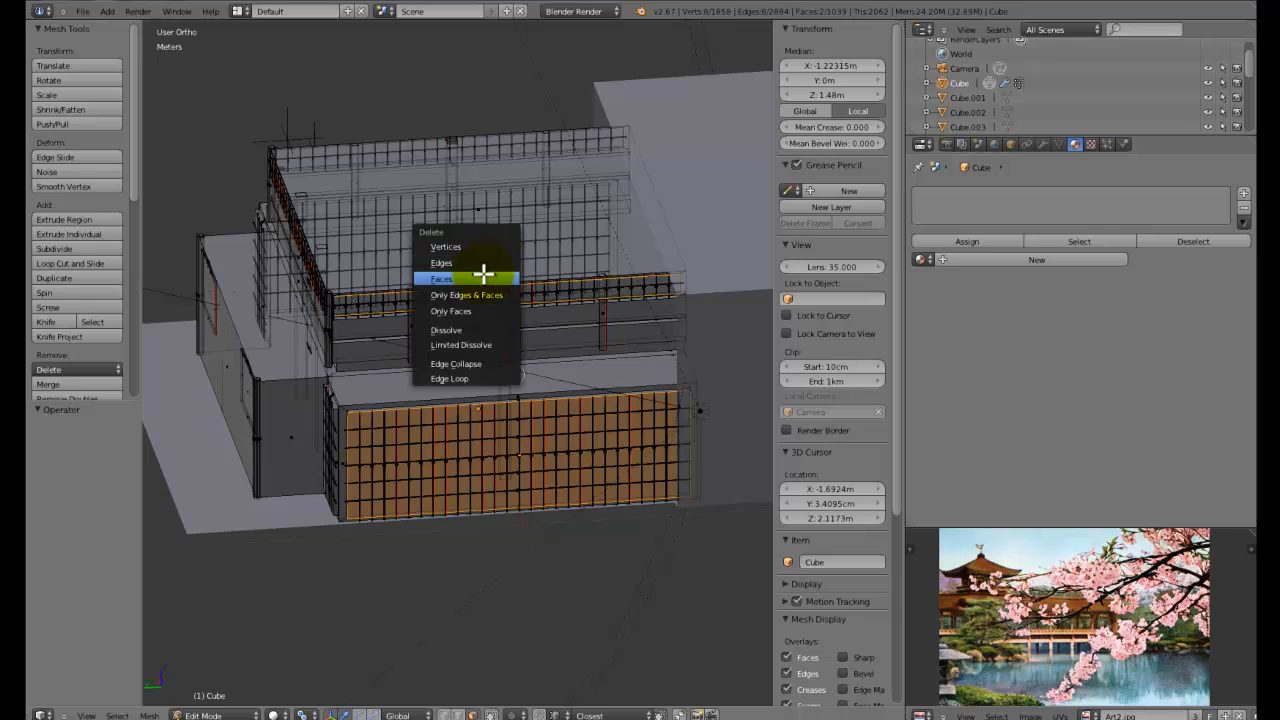
{"action": "left_click", "coordinate": [483, 273]}
{"action": "middle_click_drag", "start_coordinate": [466, 246], "coordinate": [311, 506]}
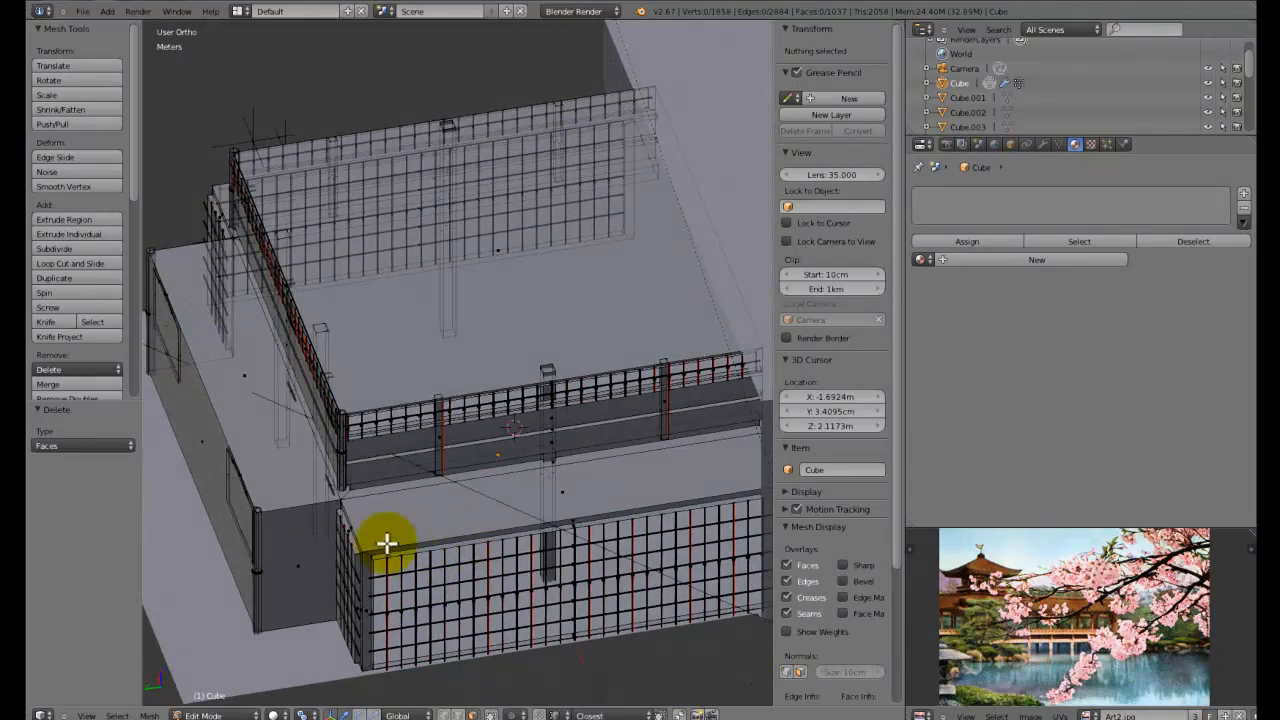
{"action": "key", "text": "Tab"}
Inspect the opened lattice windows and render the scene to check them
{"action": "scroll", "coordinate": [477, 446], "scroll_direction": "up", "scroll_amount": 4}
{"action": "middle_click_drag", "start_coordinate": [477, 435], "coordinate": [673, 348]}
{"action": "middle_click_drag", "start_coordinate": [516, 350], "coordinate": [189, 305]}
{"action": "key", "text": "KP_0"}
{"action": "key", "text": "F12"}
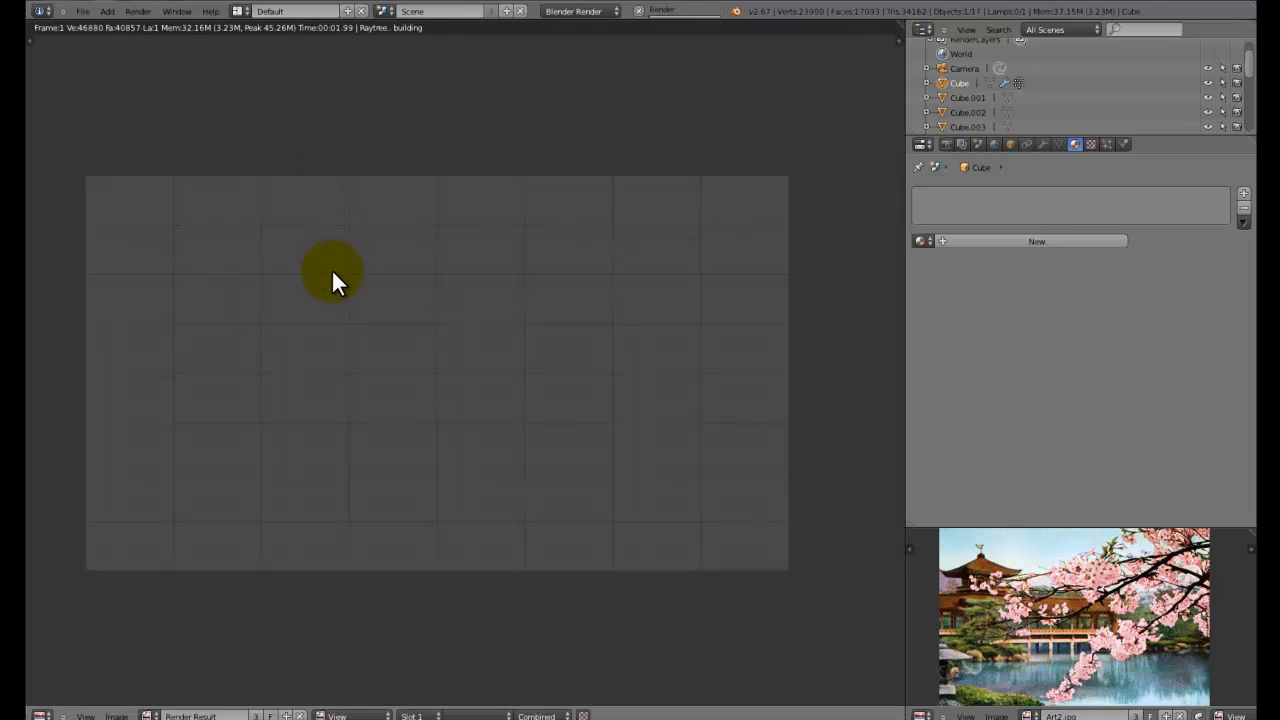
{"action": "scroll", "coordinate": [330, 276], "scroll_direction": "up", "scroll_amount": 1}
{"action": "scroll", "coordinate": [330, 288], "scroll_direction": "down", "scroll_amount": 3}
{"action": "scroll", "coordinate": [340, 312], "scroll_direction": "up", "scroll_amount": 2}
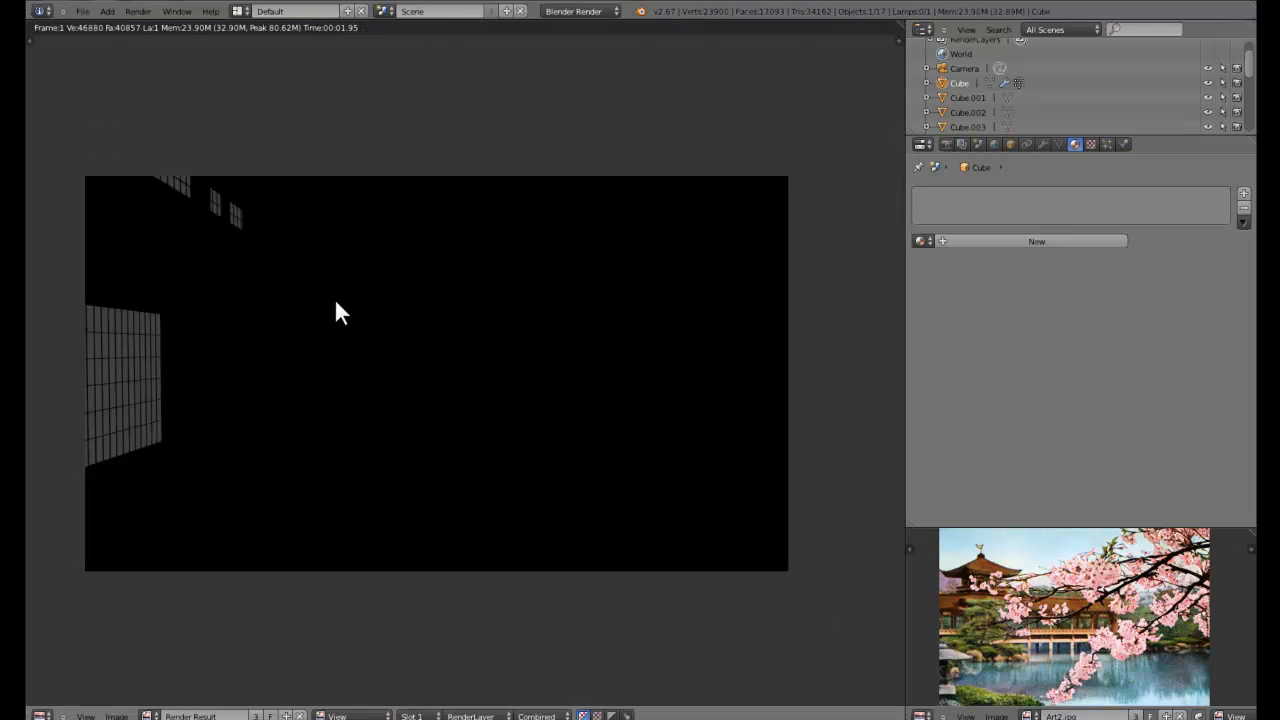
{"action": "key", "text": "Escape"}
Enable Halo on the spot lamp and set the halo step to 1
{"action": "middle_click_drag", "start_coordinate": [563, 374], "coordinate": [483, 382]}
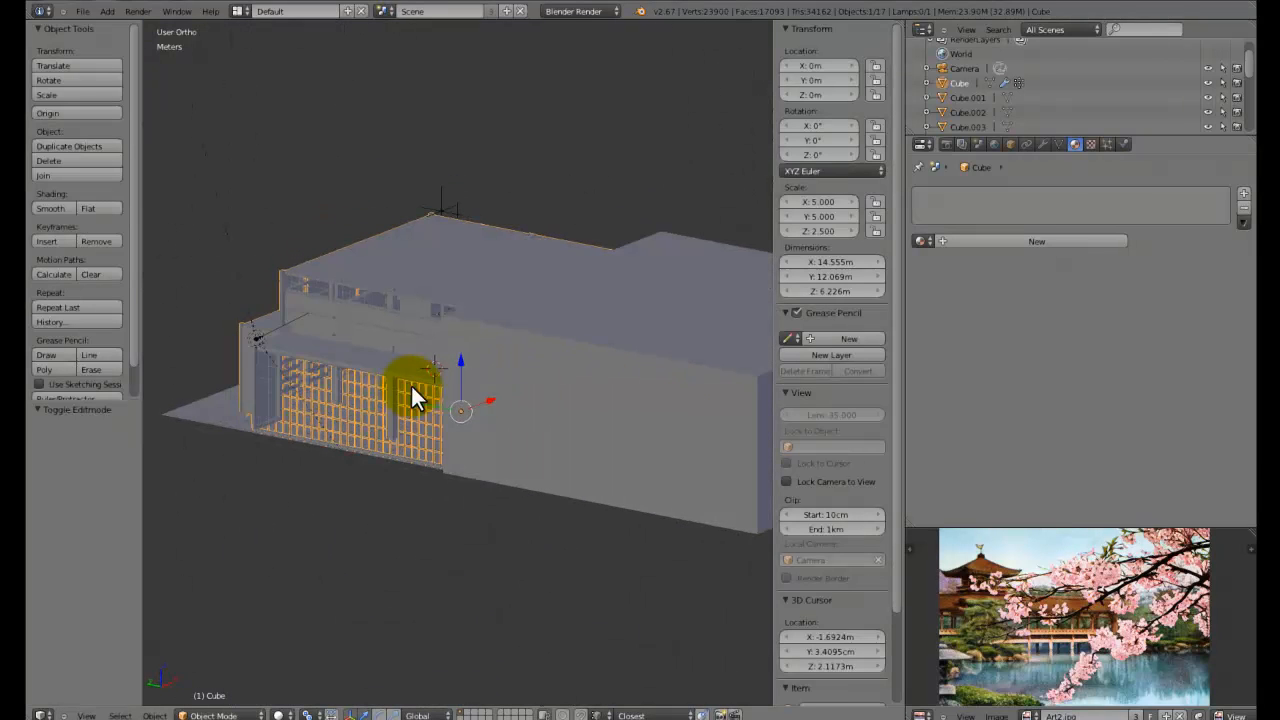
{"action": "right_click", "coordinate": [259, 340]}
{"action": "scroll", "coordinate": [1208, 432], "scroll_direction": "down", "scroll_amount": 6}
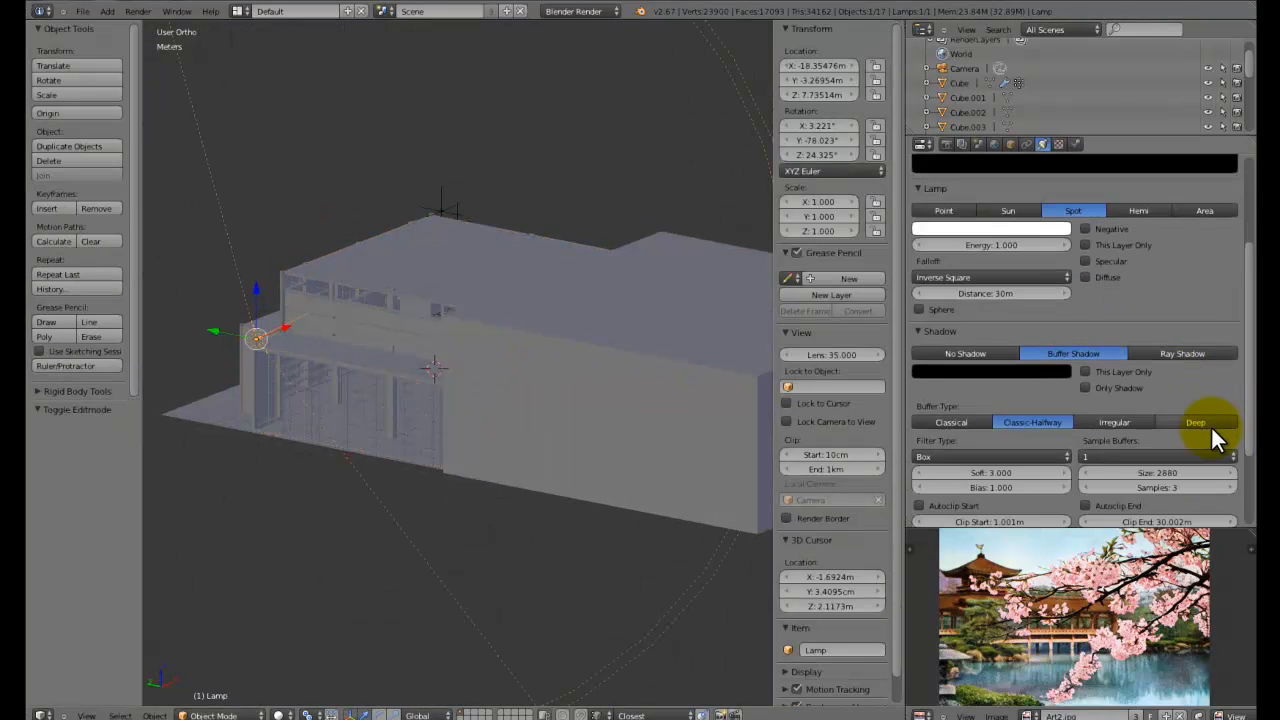
{"action": "scroll", "coordinate": [1204, 431], "scroll_direction": "down", "scroll_amount": 1}
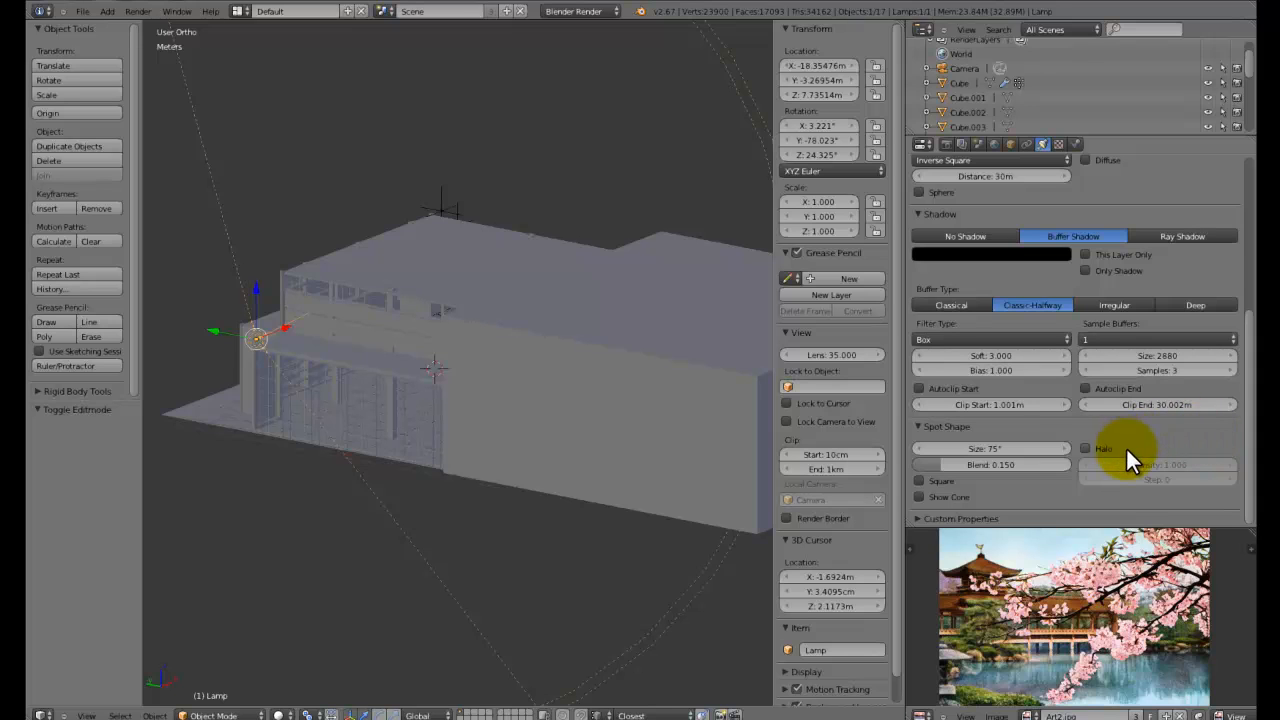
{"action": "left_click", "coordinate": [1088, 449]}
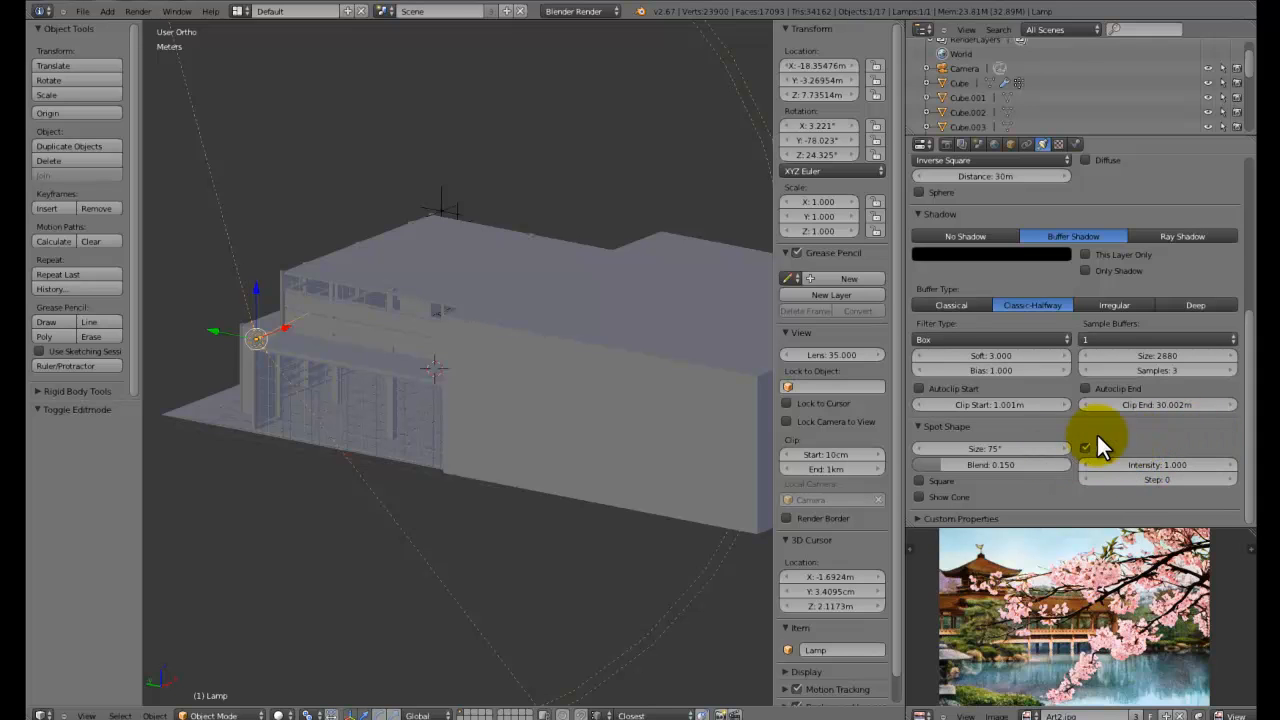
{"action": "scroll", "coordinate": [1095, 432], "scroll_direction": "up", "scroll_amount": 8}
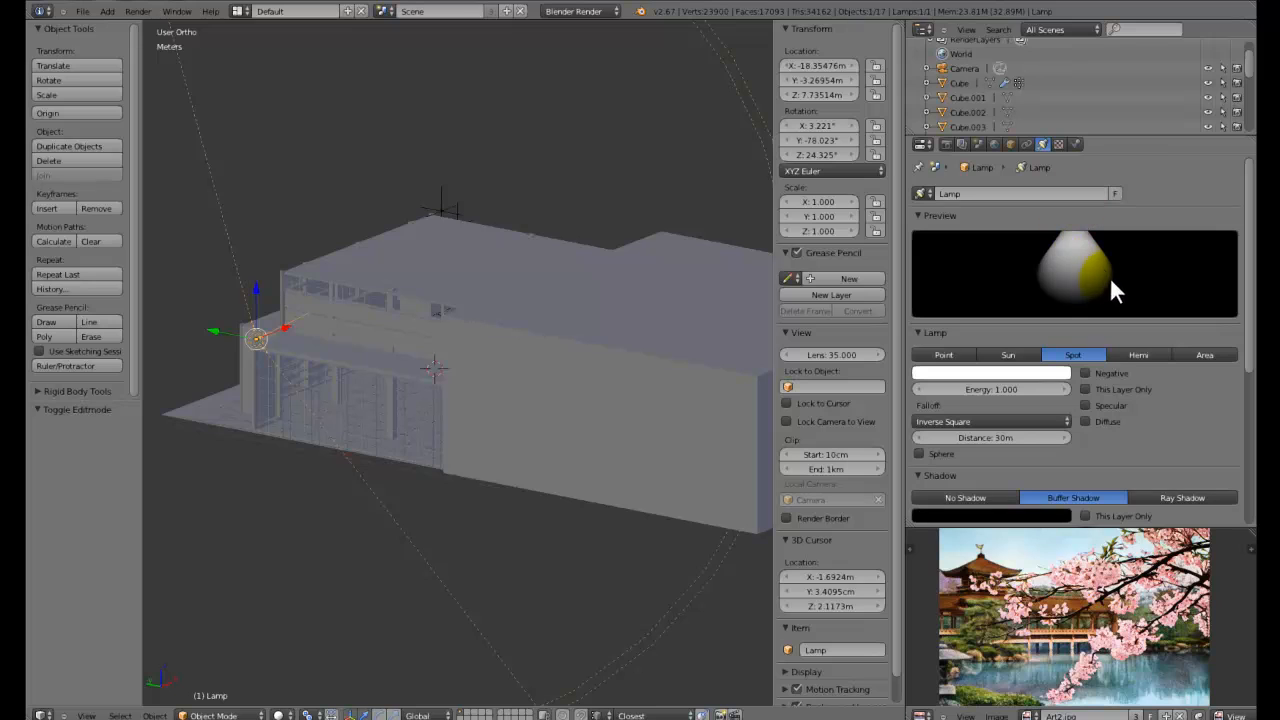
{"action": "scroll", "coordinate": [1080, 320], "scroll_direction": "down", "scroll_amount": 8}
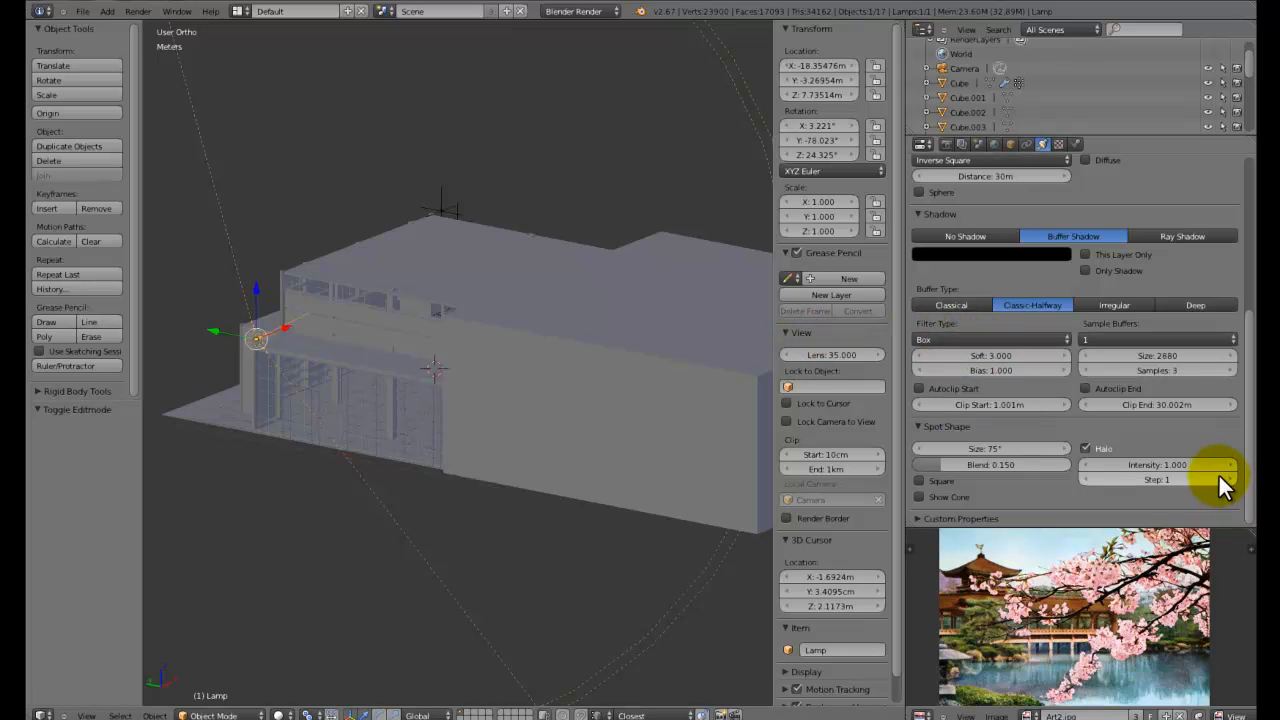
Render the scene and examine the volumetric light beams entering through the lattice windows
{"action": "key", "text": "F12"}
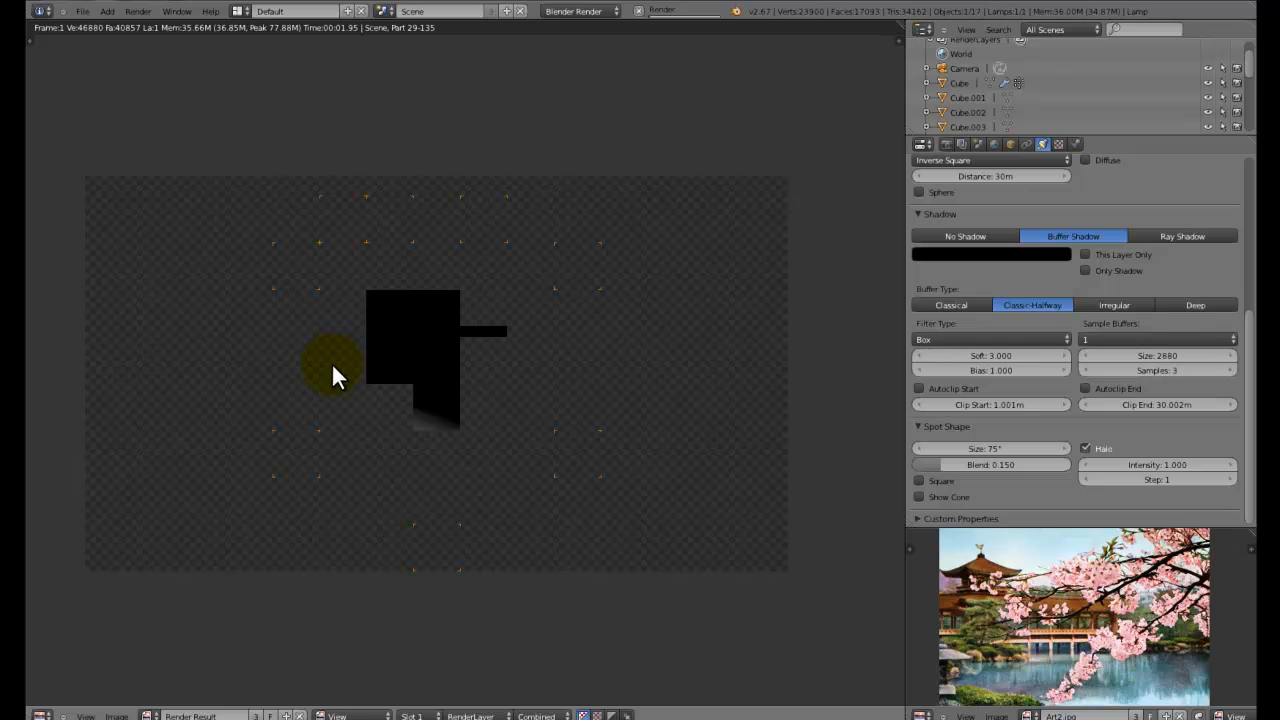
{"action": "scroll", "coordinate": [332, 364], "scroll_direction": "up", "scroll_amount": 2}
{"action": "scroll", "coordinate": [524, 410], "scroll_direction": "up", "scroll_amount": 1}
{"action": "scroll", "coordinate": [444, 377], "scroll_direction": "down", "scroll_amount": 5}
{"action": "middle_click_drag", "start_coordinate": [497, 387], "coordinate": [574, 408]}
{"action": "scroll", "coordinate": [570, 406], "scroll_direction": "up", "scroll_amount": 4}
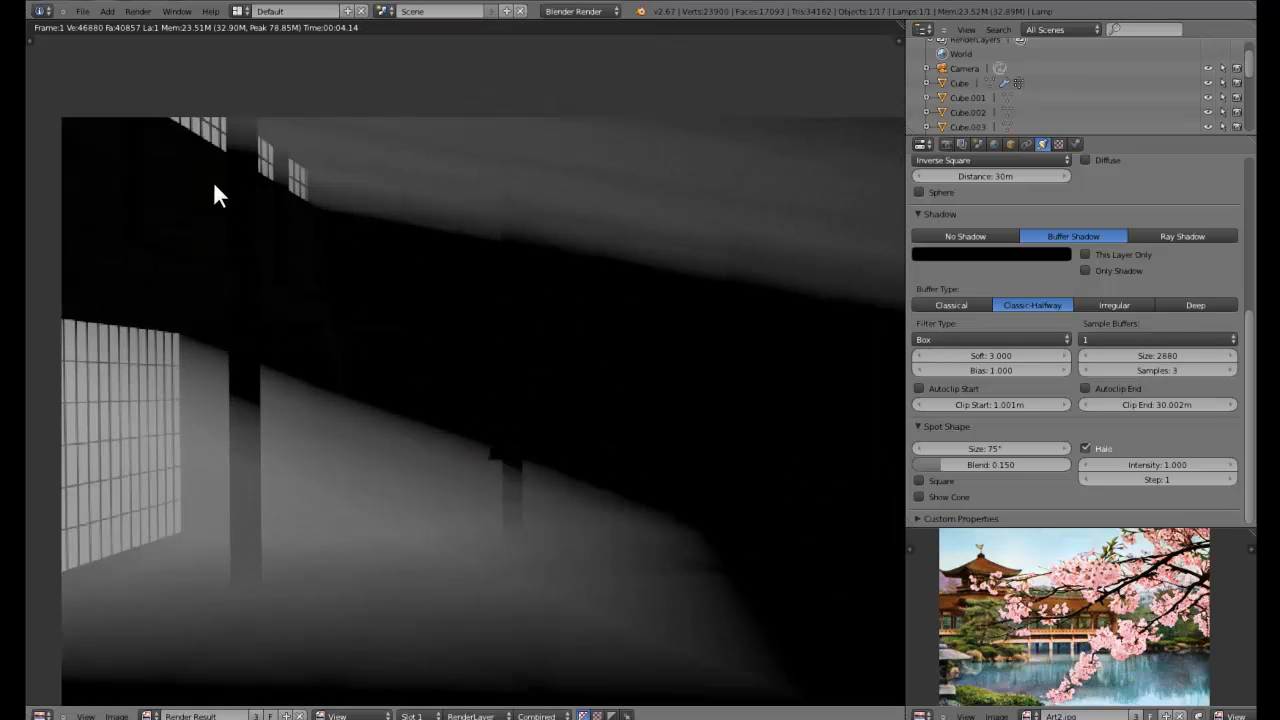
{"action": "scroll", "coordinate": [466, 264], "scroll_direction": "down", "scroll_amount": 4}
{"action": "scroll", "coordinate": [461, 268], "scroll_direction": "up", "scroll_amount": 2}
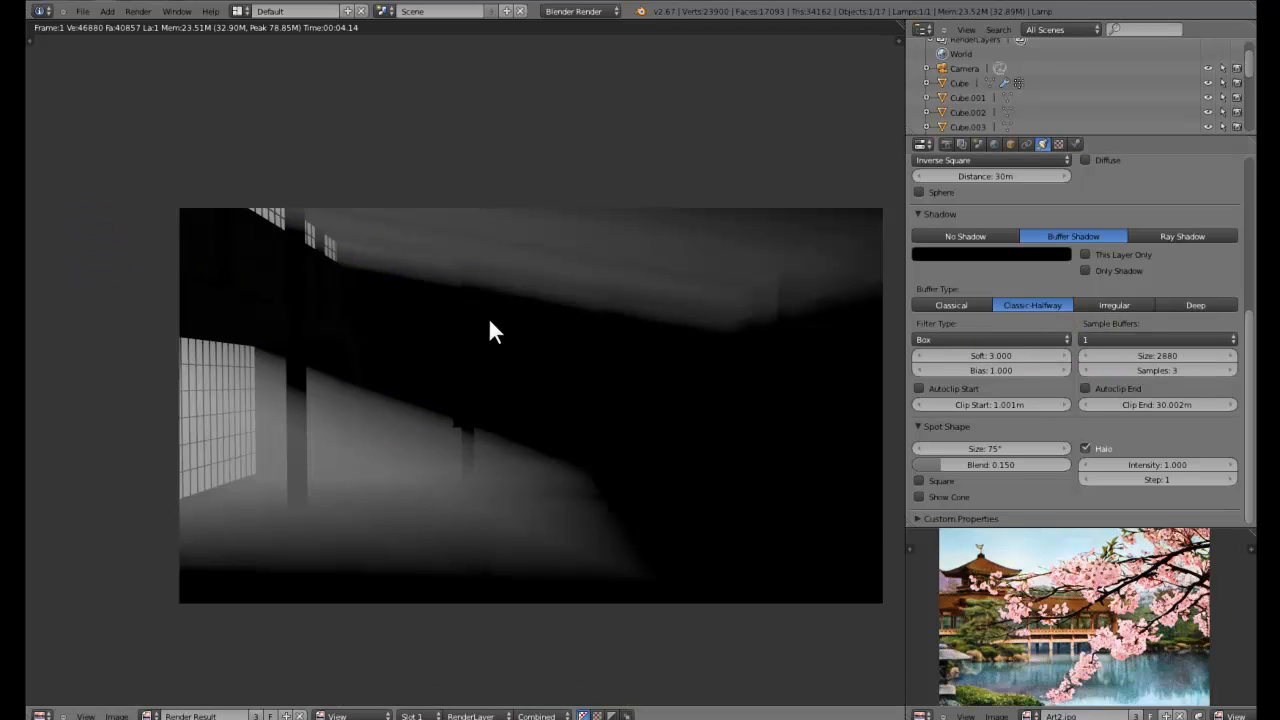
Inspect the light beams and their soft edges in the rendered image, and return to the 3D scene
{"action": "scroll", "coordinate": [518, 350], "scroll_direction": "up", "scroll_amount": 1}
{"action": "middle_click_drag", "start_coordinate": [517, 341], "coordinate": [346, 274]}
{"action": "middle_click_drag", "start_coordinate": [640, 331], "coordinate": [734, 366]}
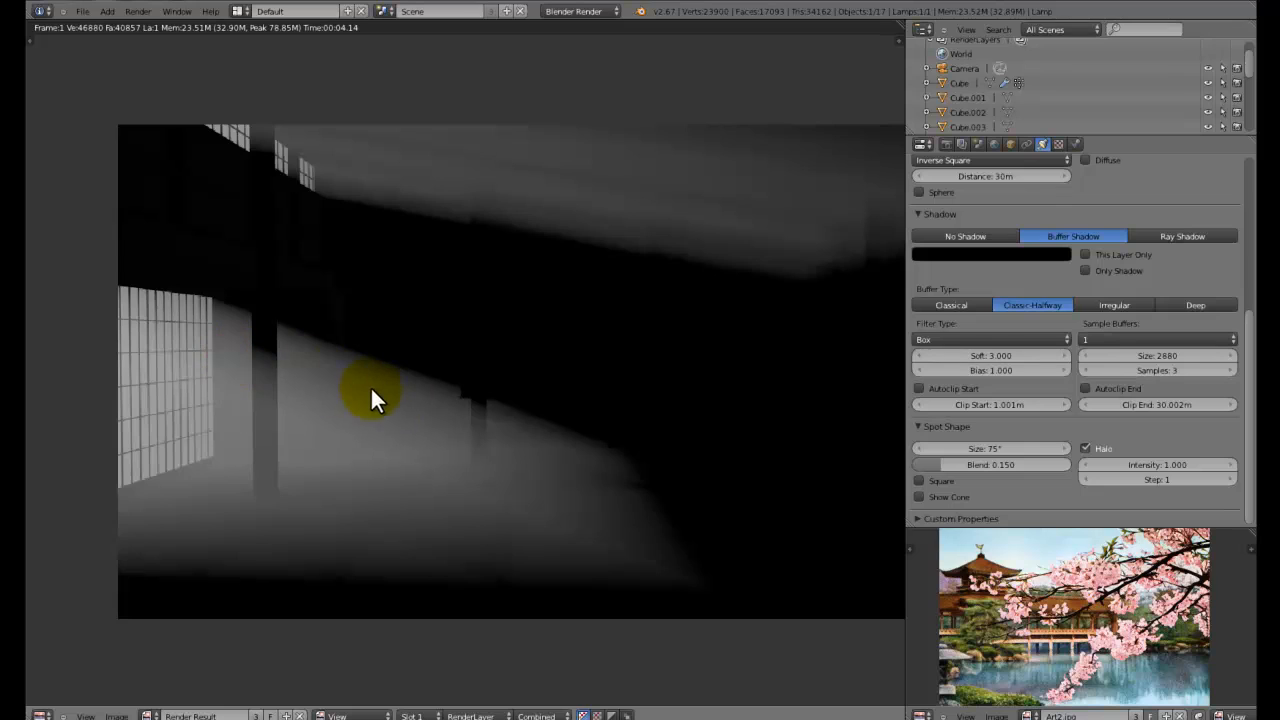
{"action": "scroll", "coordinate": [397, 390], "scroll_direction": "down", "scroll_amount": 3}
{"action": "key", "text": "Escape"}
From the top view, set the spot lamp's shadow clip start to 8.784 m and clip end to 22.215 m, and render the scene
{"action": "key", "text": "KP_7"}
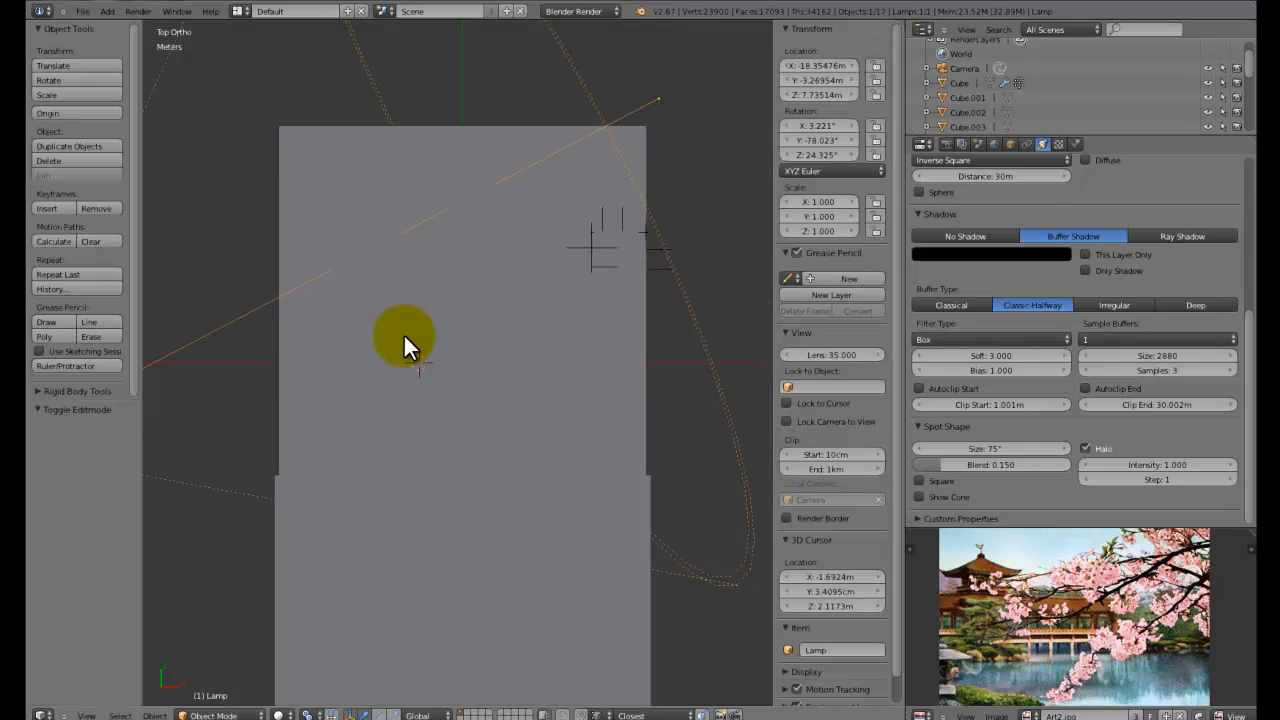
{"action": "scroll", "coordinate": [790, 515], "scroll_direction": "down", "scroll_amount": 1}
{"action": "scroll", "coordinate": [668, 461], "scroll_direction": "down", "scroll_amount": 5}
{"action": "scroll", "coordinate": [520, 375], "scroll_direction": "up", "scroll_amount": 3}
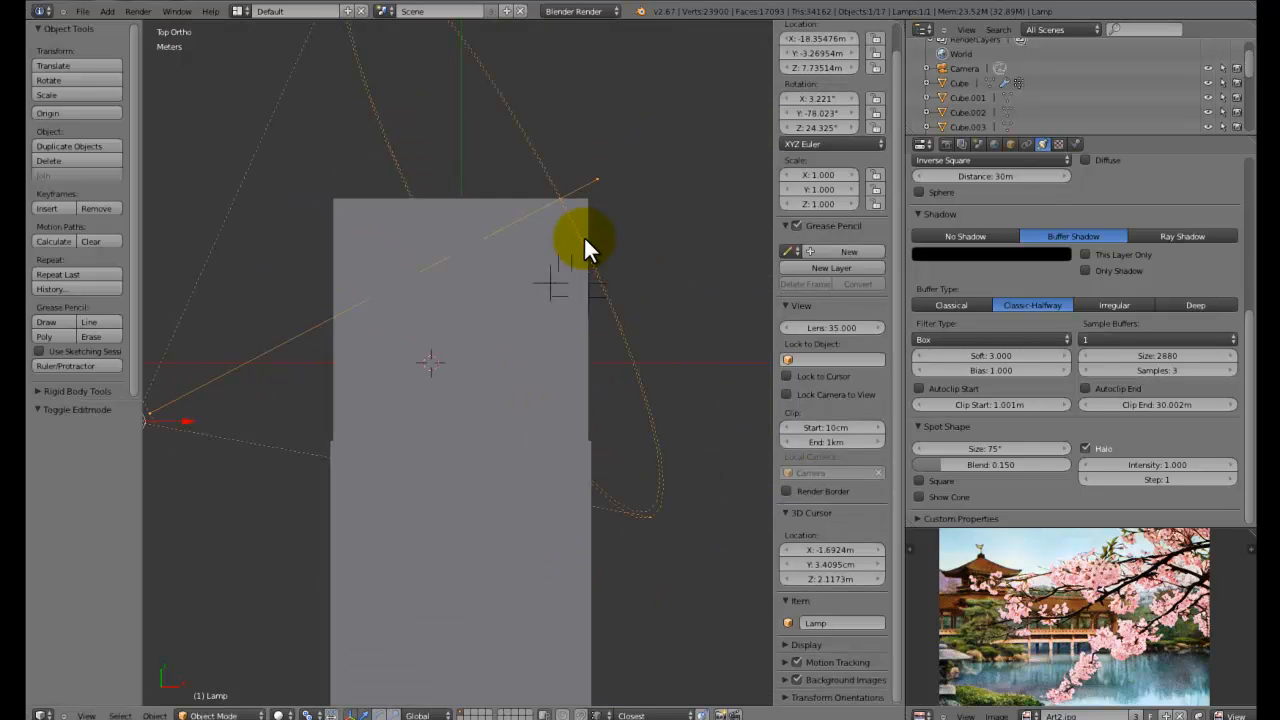
{"action": "scroll", "coordinate": [599, 296], "scroll_direction": "down", "scroll_amount": 2}
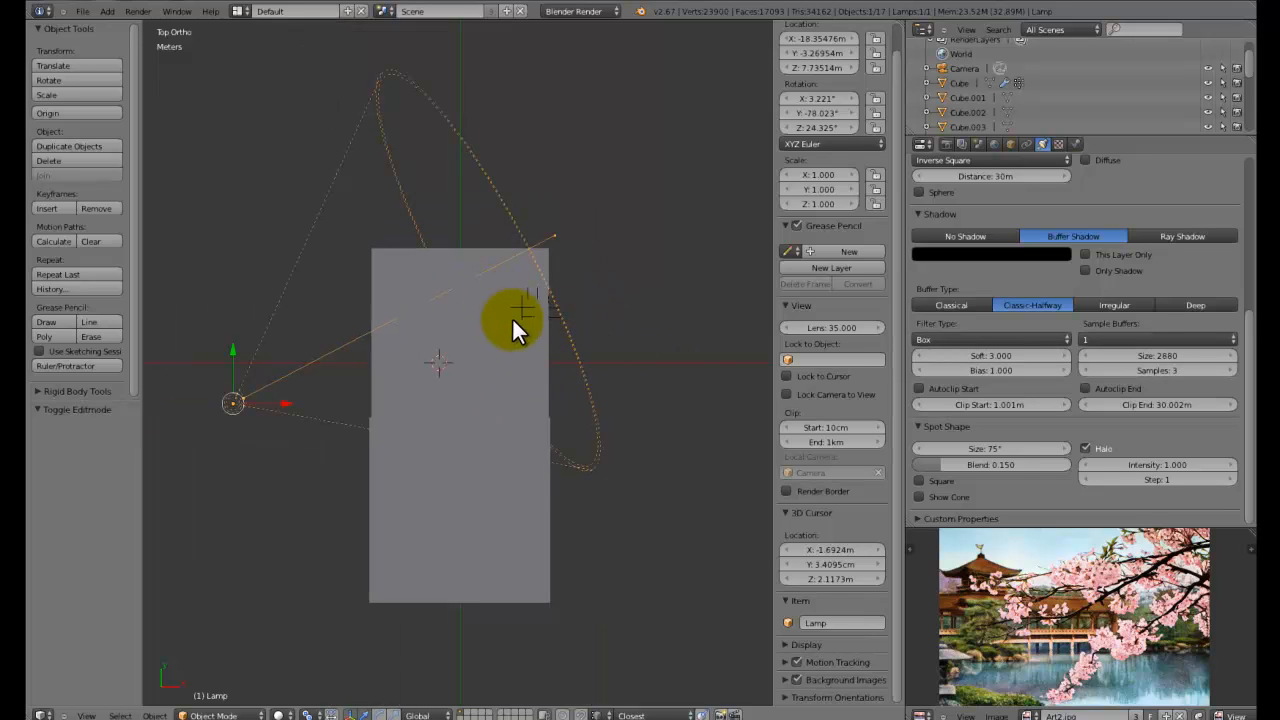
{"action": "middle_click_drag", "start_coordinate": [570, 380], "coordinate": [539, 293]}
{"action": "key", "text": "KP_7"}
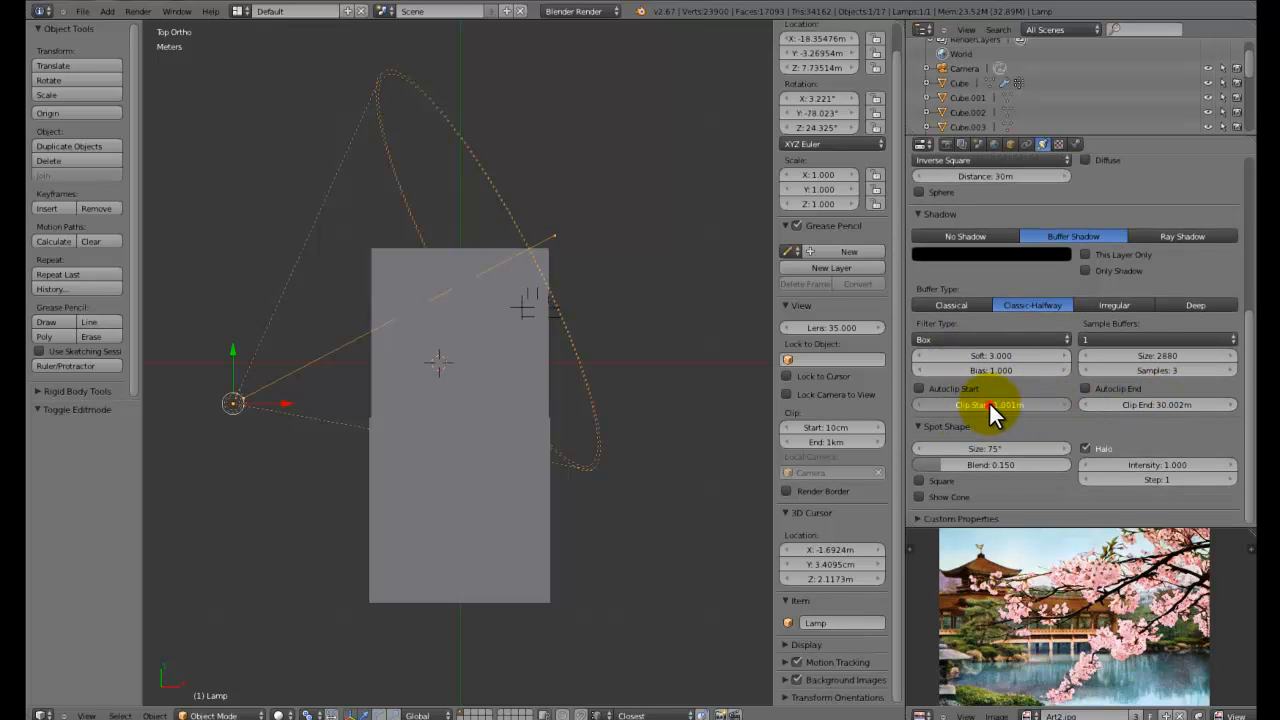
{"action": "left_click_drag", "start_coordinate": [1003, 406], "coordinate": [1198, 410]}
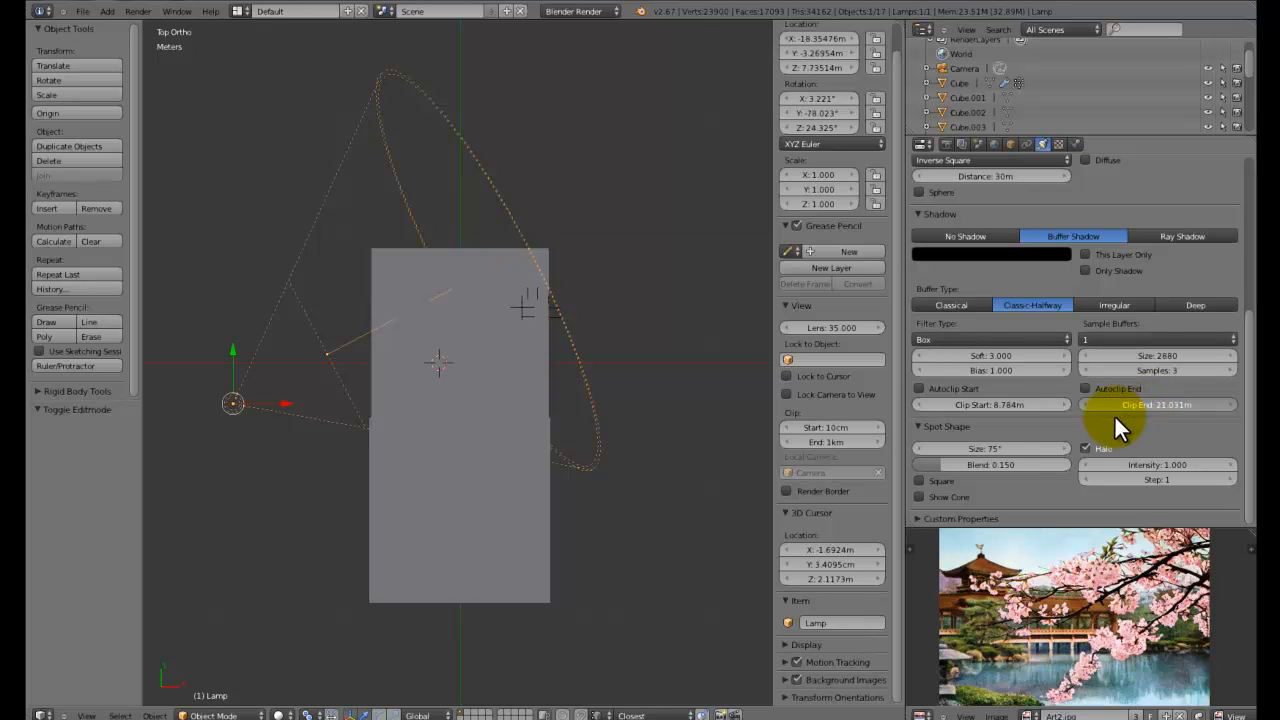
{"action": "left_click_drag", "start_coordinate": [1118, 416], "coordinate": [1130, 416]}
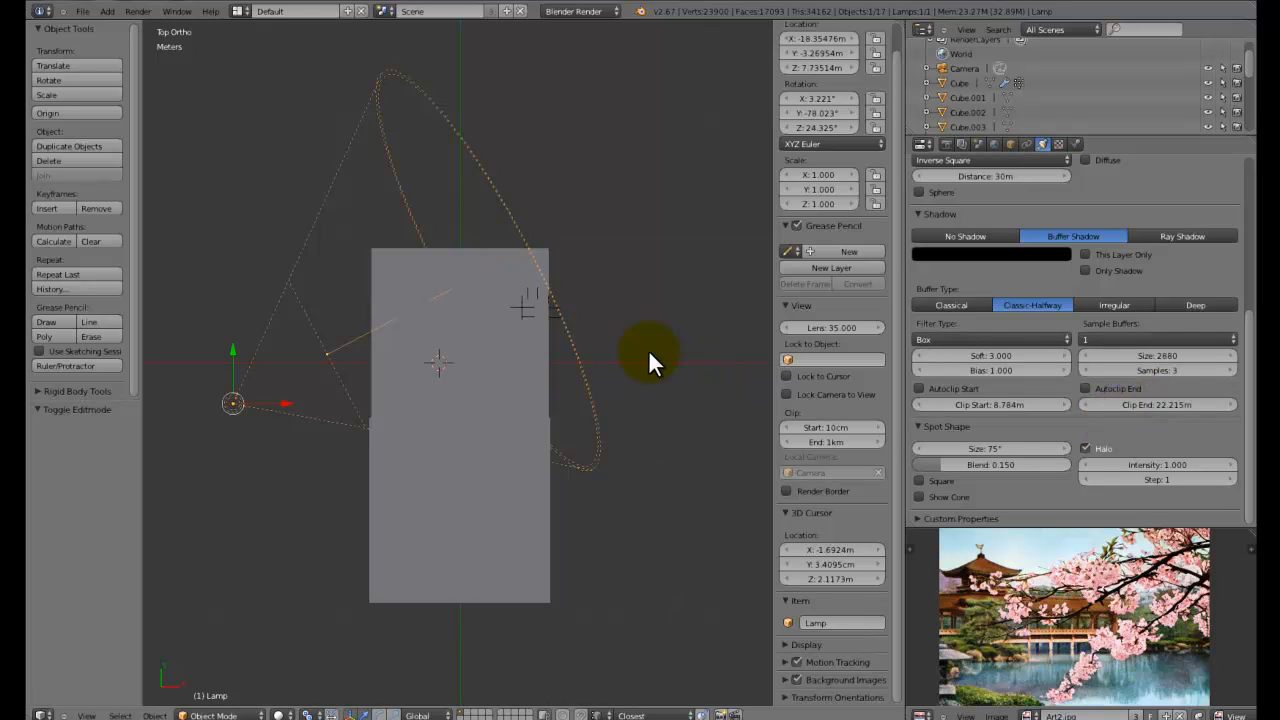
{"action": "key", "text": "F12"}
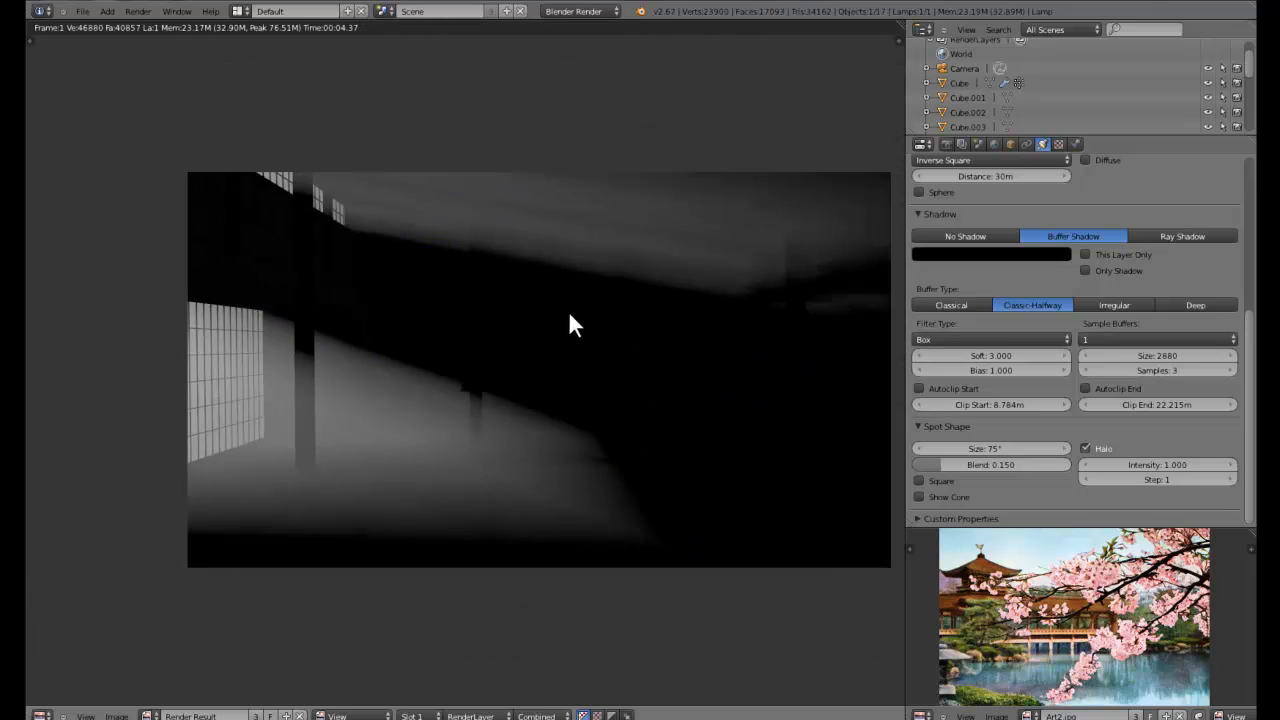
Shorten the spot lamp's clip end to 16.023 m and render the scene to check the beams
{"action": "key", "text": "Escape"}
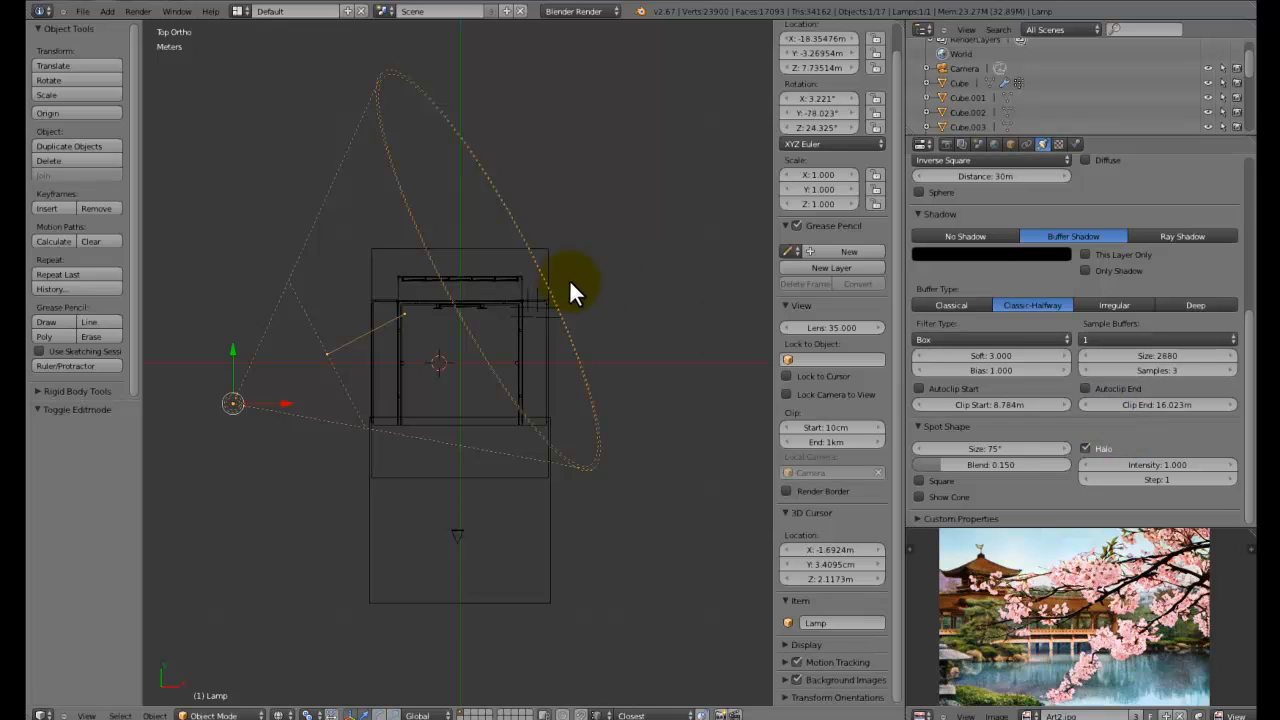
{"action": "key", "text": "F12"}
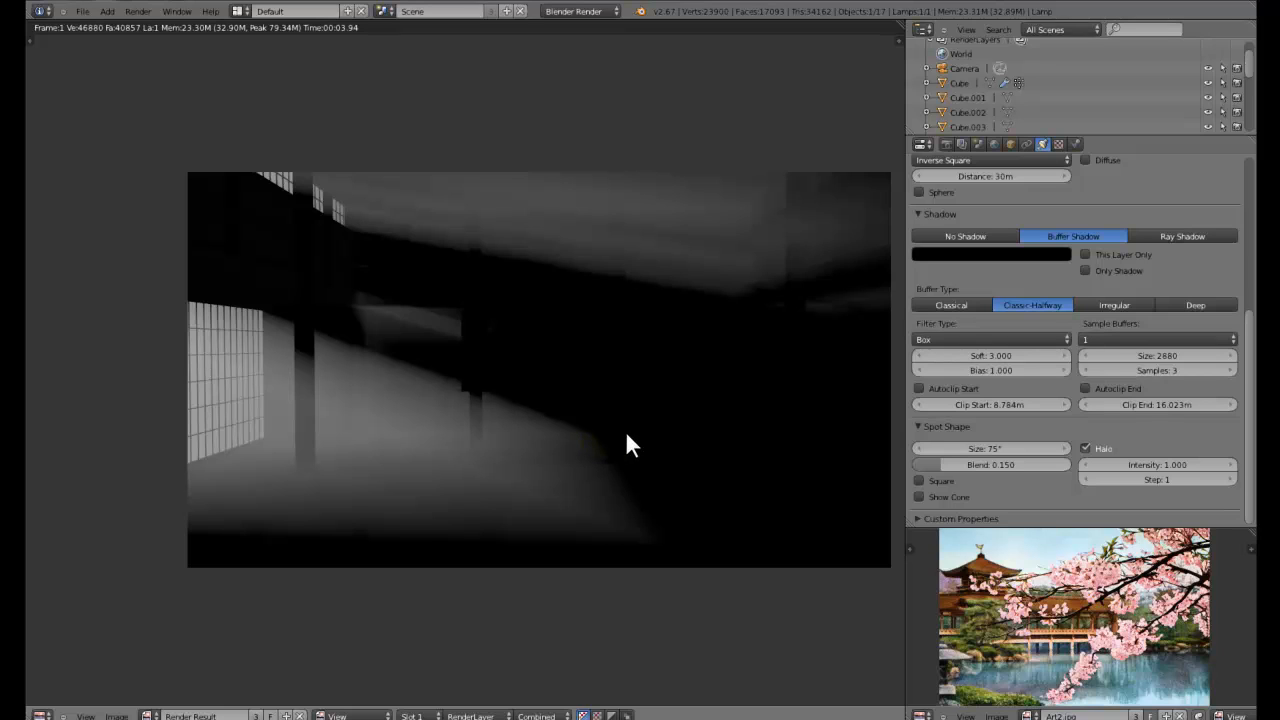
{"action": "key", "text": "Escape"}
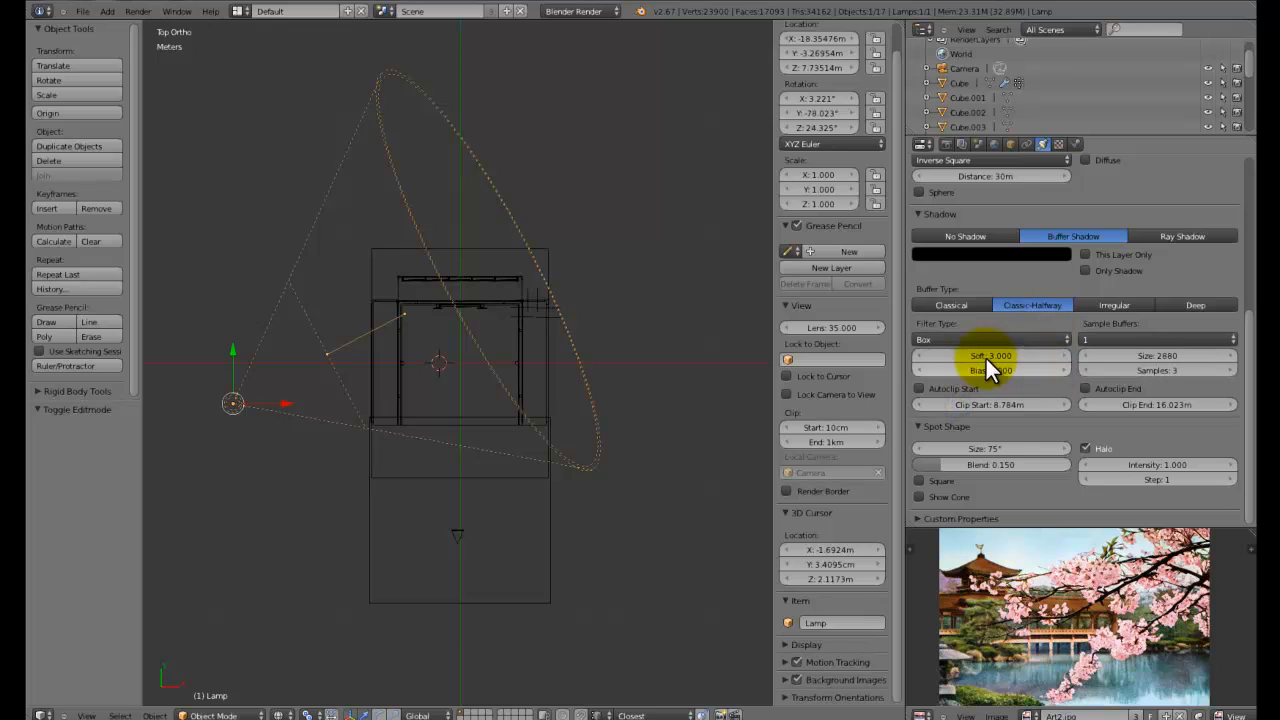
Set the spot lamp's halo intensity to 5 and render the scene
{"action": "left_click", "coordinate": [1156, 466]}
{"action": "type", "text": "5"}
{"action": "key", "text": "Return"}
{"action": "key", "text": "F12"}
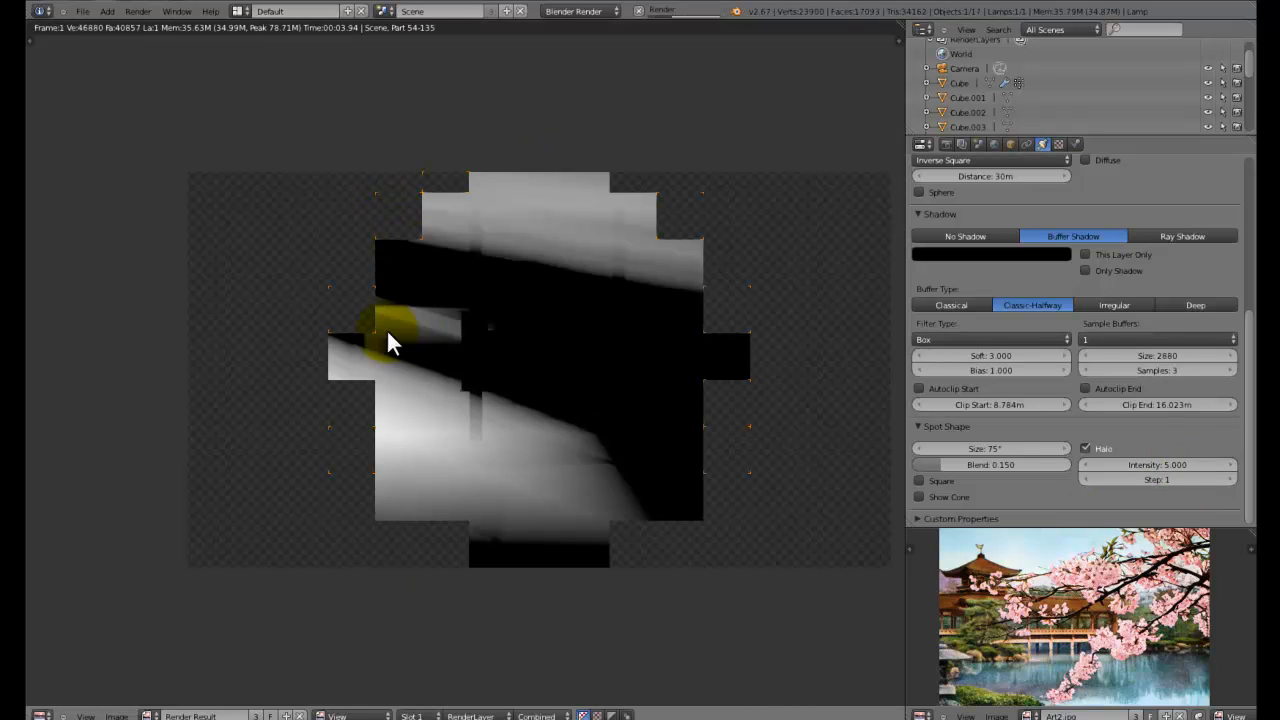
Examine the brighter volumetric beams up close around the lattice windows, pillars and back wall in the render
{"action": "scroll", "coordinate": [438, 268], "scroll_direction": "up", "scroll_amount": 2}
{"action": "middle_click_drag", "start_coordinate": [420, 254], "coordinate": [435, 310]}
{"action": "scroll", "coordinate": [424, 302], "scroll_direction": "down", "scroll_amount": 2}
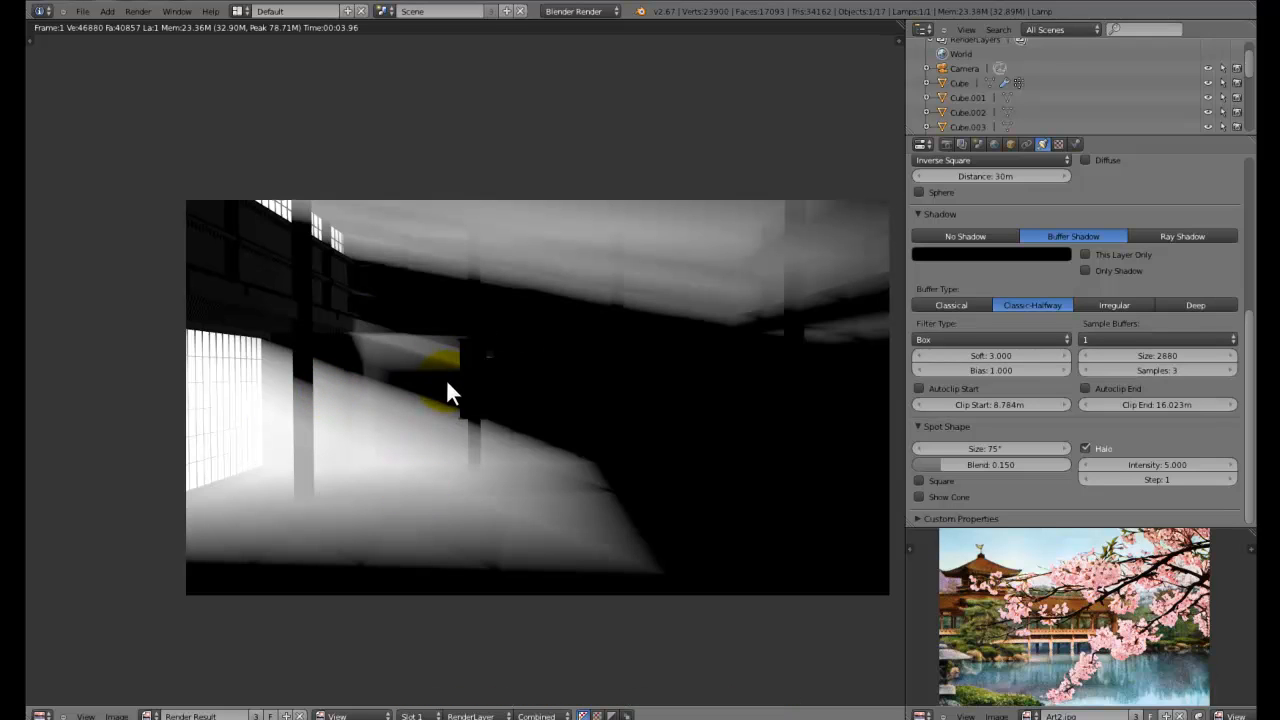
{"action": "scroll", "coordinate": [446, 380], "scroll_direction": "up", "scroll_amount": 1}
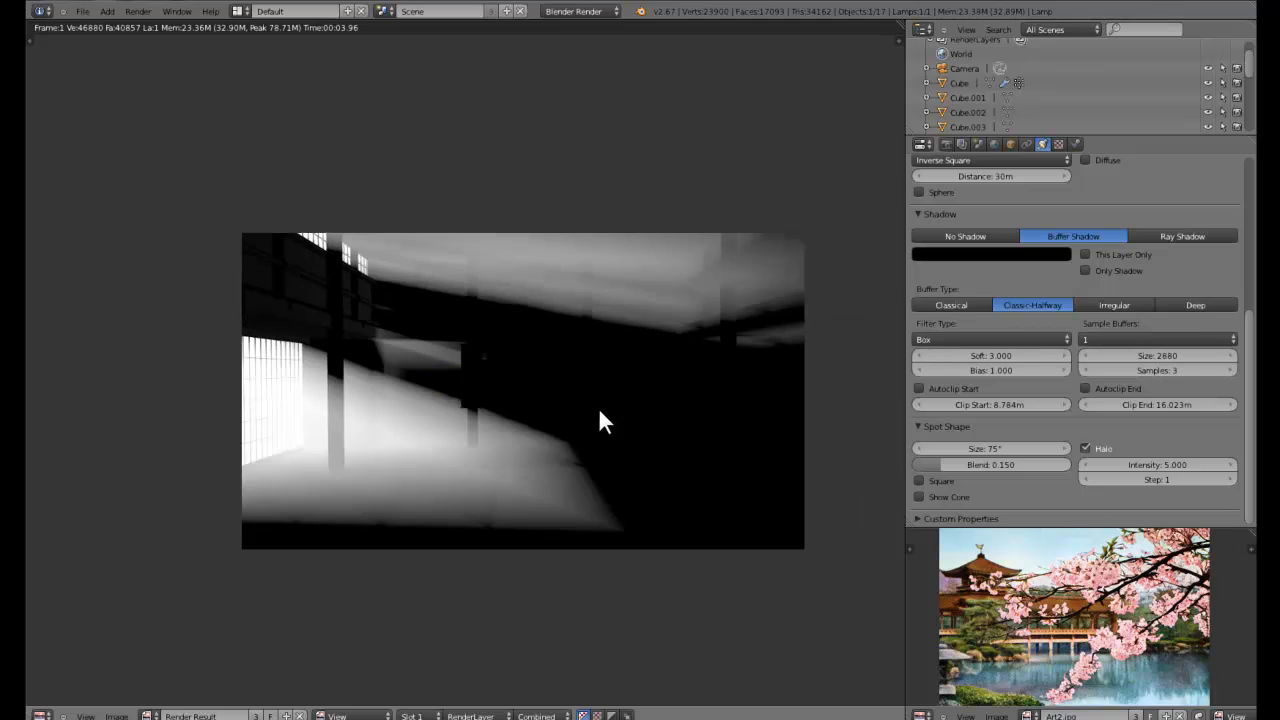
{"action": "scroll", "coordinate": [566, 417], "scroll_direction": "up", "scroll_amount": 1}
{"action": "middle_click_drag", "start_coordinate": [566, 417], "coordinate": [647, 385]}
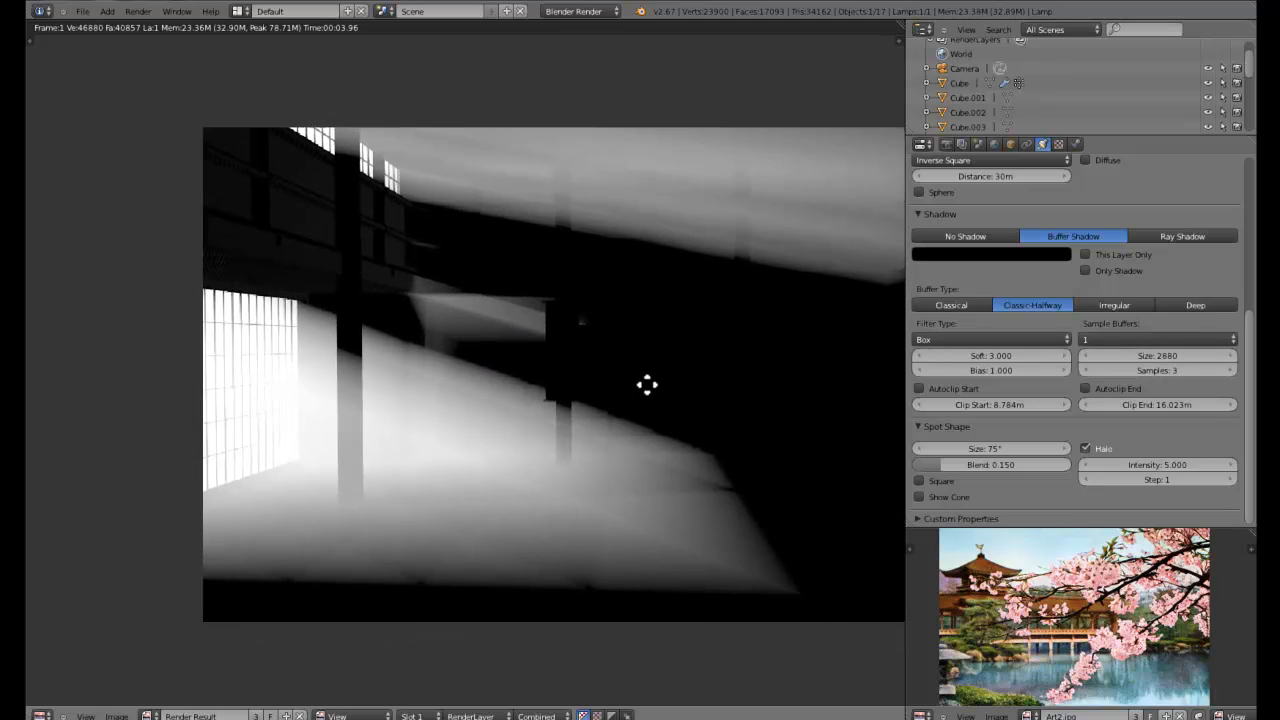
{"action": "scroll", "coordinate": [658, 411], "scroll_direction": "up", "scroll_amount": 4}
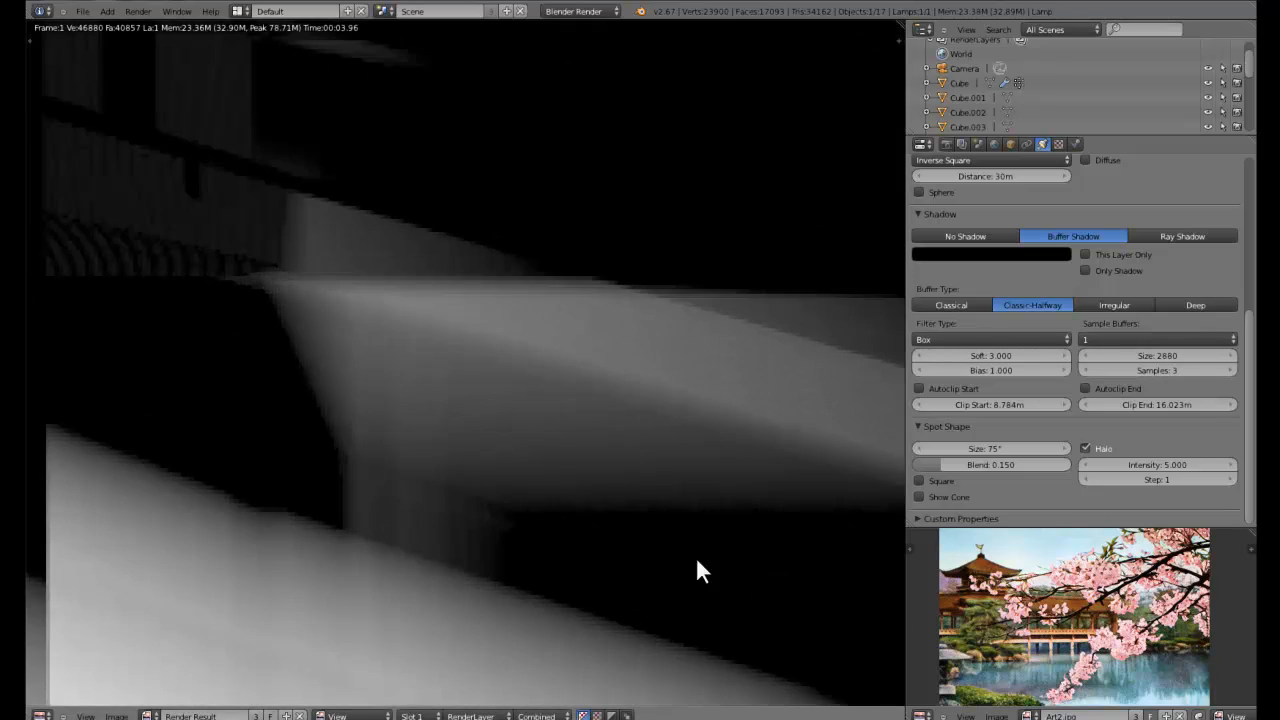
{"action": "scroll", "coordinate": [607, 515], "scroll_direction": "down", "scroll_amount": 4}
{"action": "scroll", "coordinate": [607, 515], "scroll_direction": "up", "scroll_amount": 3}
{"action": "scroll", "coordinate": [603, 609], "scroll_direction": "down", "scroll_amount": 3}
{"action": "middle_click_drag", "start_coordinate": [291, 371], "coordinate": [225, 407]}
{"action": "scroll", "coordinate": [236, 385], "scroll_direction": "up", "scroll_amount": 3}
{"action": "scroll", "coordinate": [305, 354], "scroll_direction": "down", "scroll_amount": 3}
{"action": "middle_click_drag", "start_coordinate": [295, 385], "coordinate": [502, 411]}
{"action": "scroll", "coordinate": [380, 413], "scroll_direction": "up", "scroll_amount": 5}
{"action": "scroll", "coordinate": [325, 383], "scroll_direction": "down", "scroll_amount": 5}
{"action": "key", "text": "Escape"}
Assign the spot lamp to the second layer in addition to the first
{"action": "scroll", "coordinate": [417, 384], "scroll_direction": "up", "scroll_amount": 3}
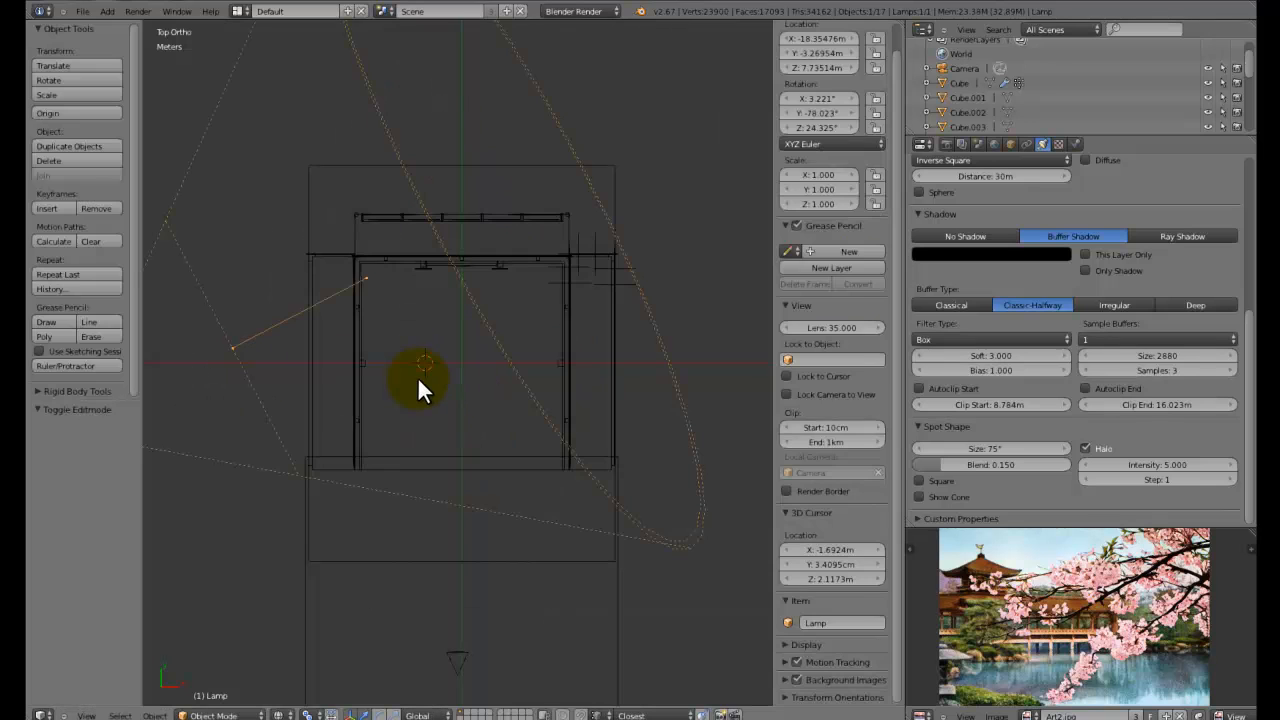
{"action": "scroll", "coordinate": [417, 384], "scroll_direction": "down", "scroll_amount": 2}
{"action": "key", "text": "m"}
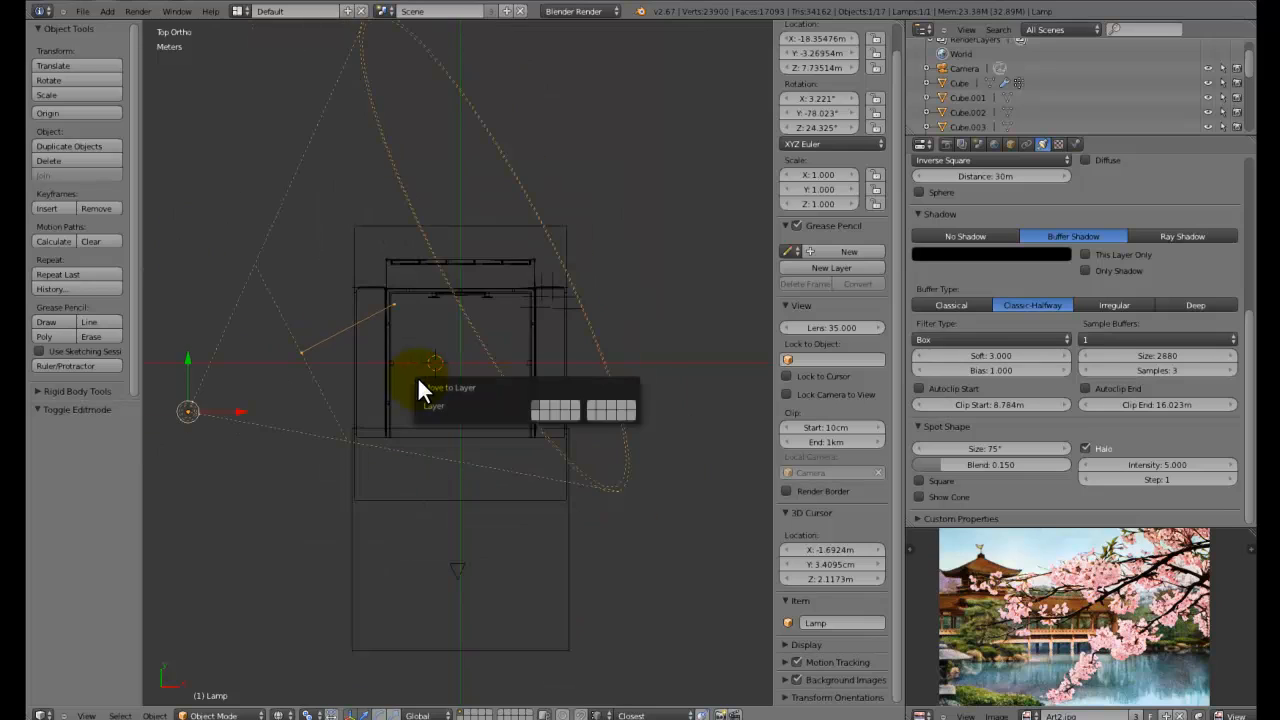
{"action": "left_click", "coordinate": [546, 406]}
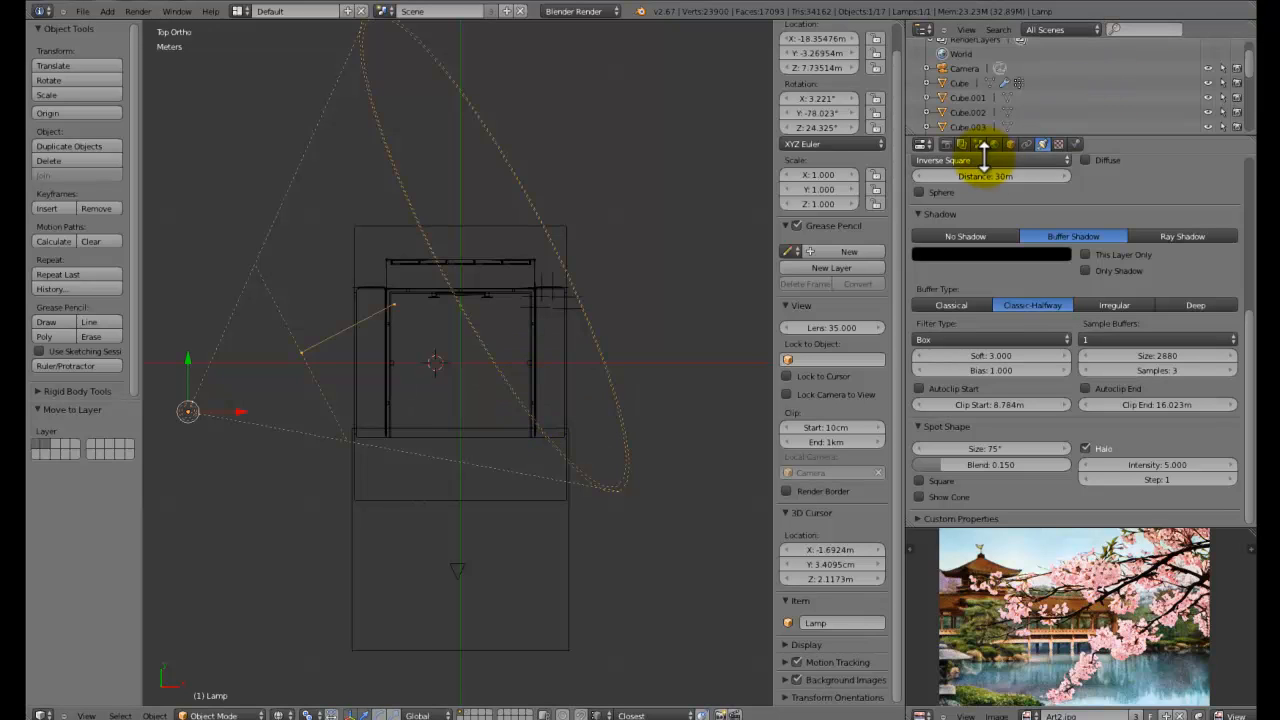
Add a second render layer named "volumetric lighting"
{"action": "left_click", "coordinate": [962, 144]}
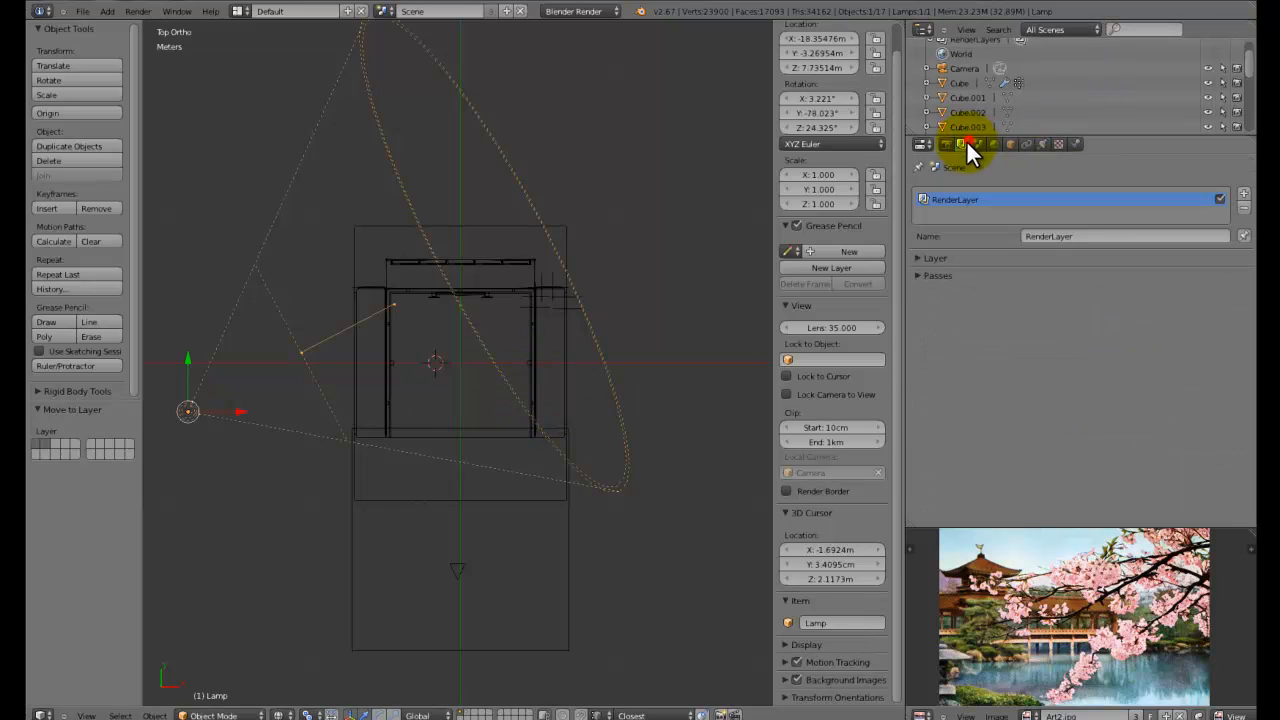
{"action": "left_click", "coordinate": [1243, 193]}
{"action": "left_click", "coordinate": [1100, 237]}
{"action": "key", "text": "BackSpace"}
{"action": "type", "text": "volumetric lighting"}
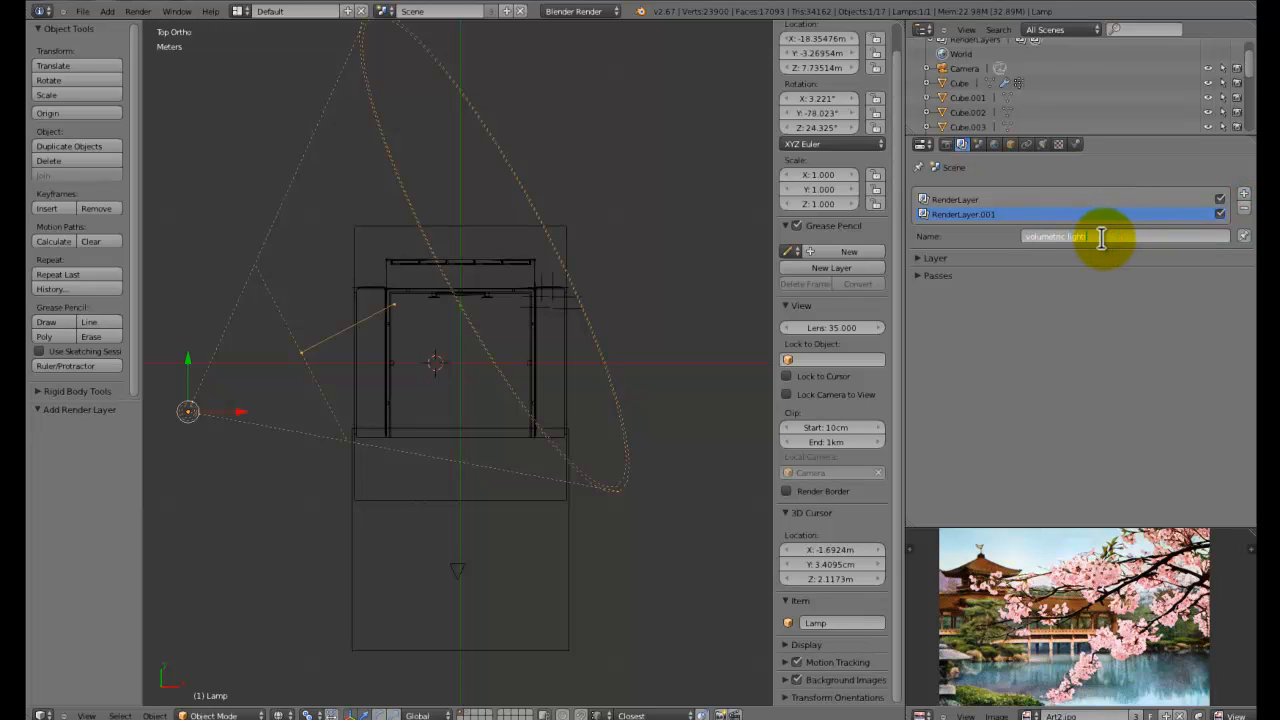
{"action": "key", "text": "Return"}
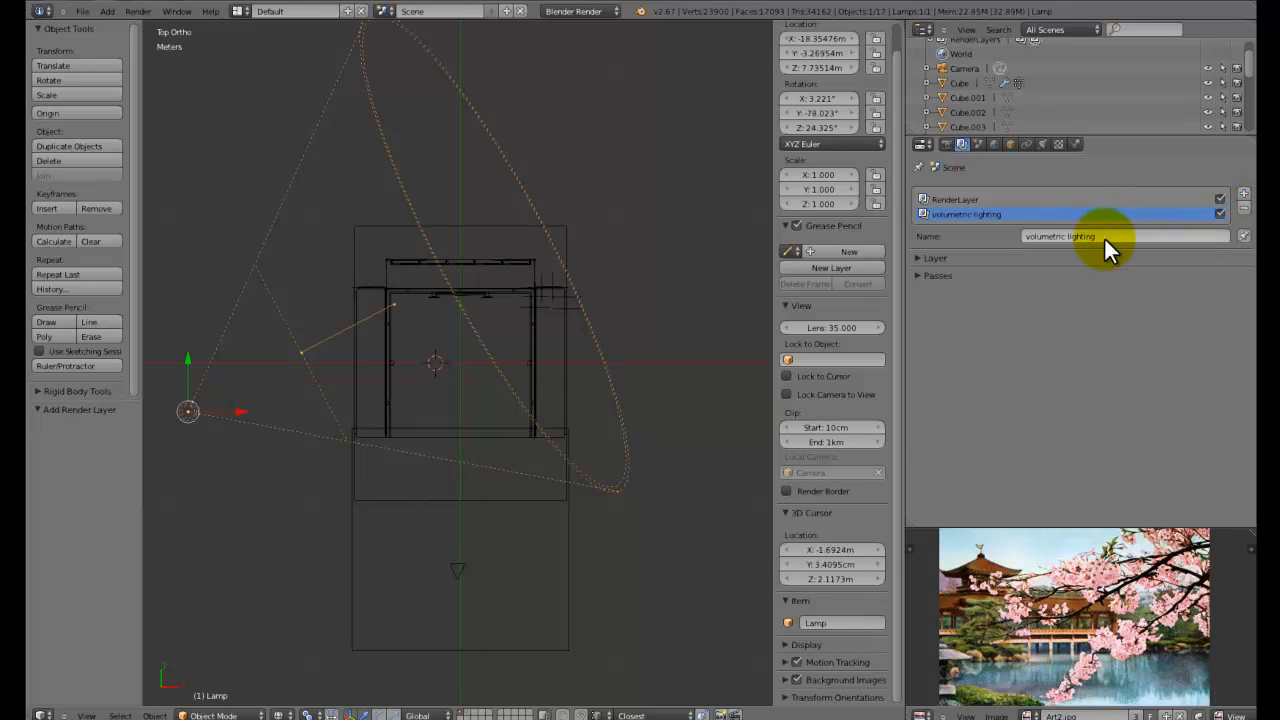
Enable the second scene layer alongside the first and restrict the volumetric lighting render layer to layer 2 only
{"action": "left_click", "coordinate": [936, 258]}
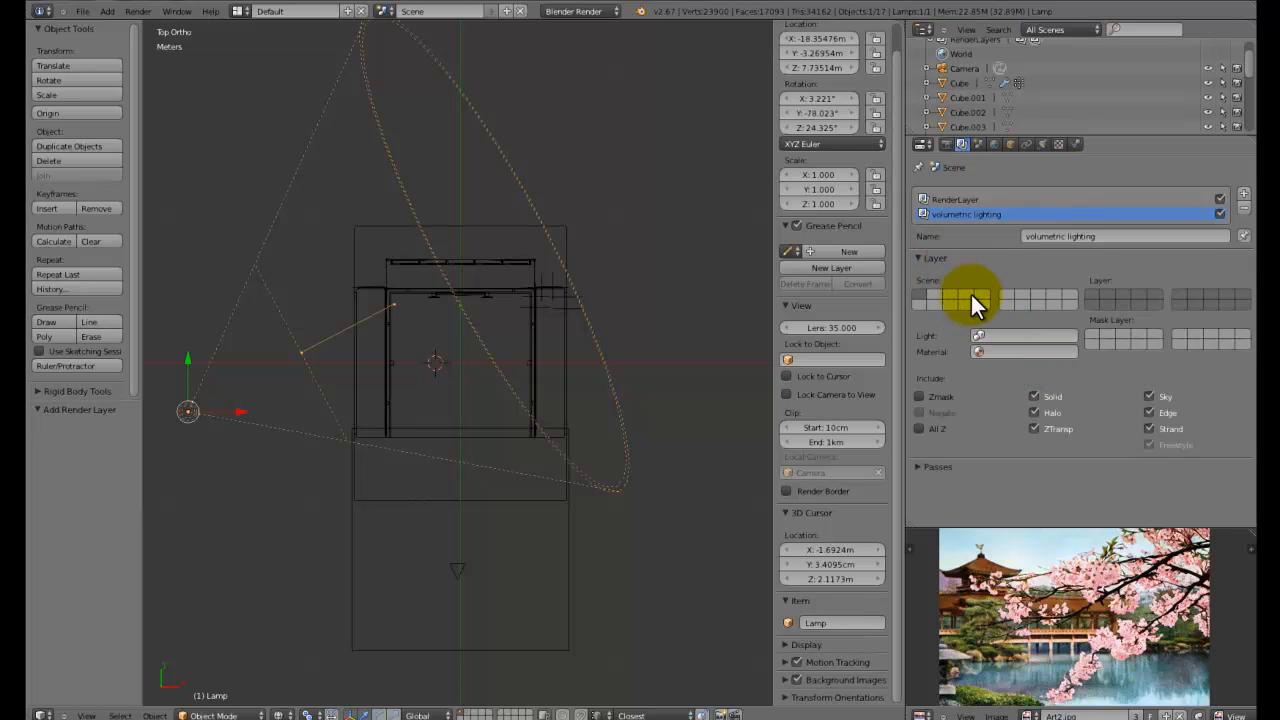
{"action": "left_click", "coordinate": [933, 295]}
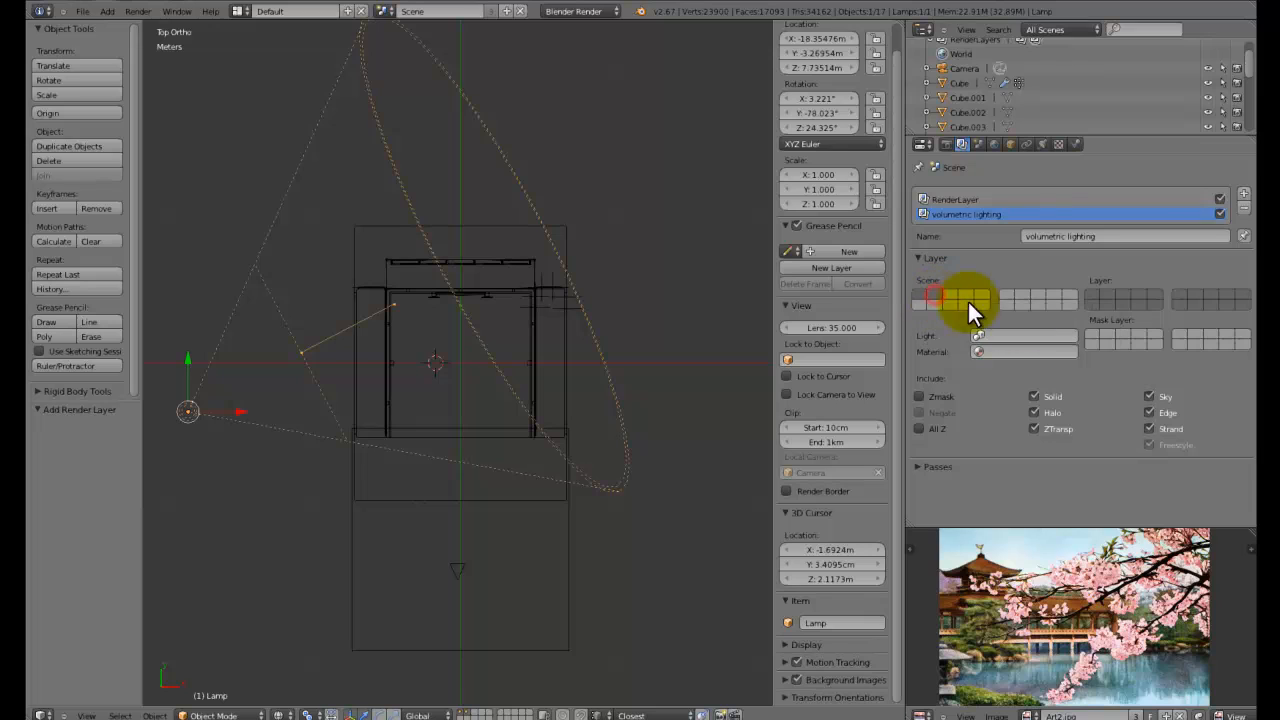
{"action": "left_click", "coordinate": [1106, 293]}
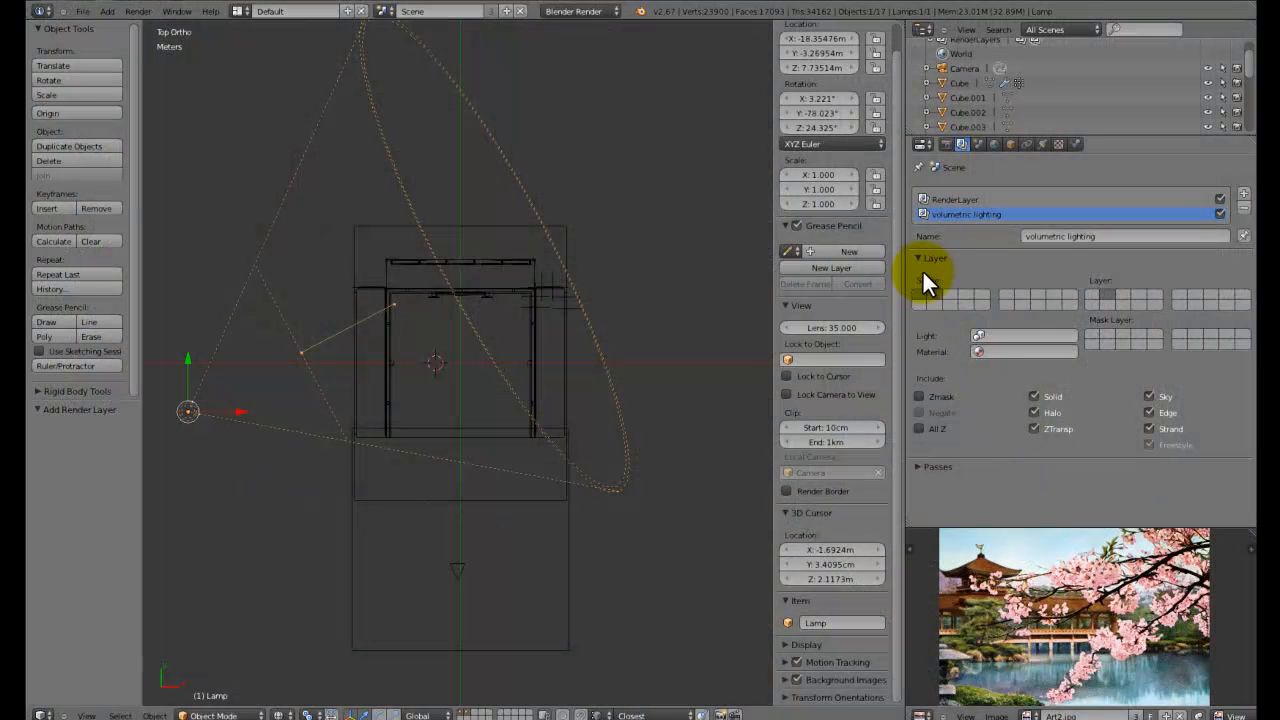
{"action": "left_click", "coordinate": [983, 418]}
{"action": "left_click", "coordinate": [965, 416]}
{"action": "left_click", "coordinate": [473, 713], "text": "shift"}
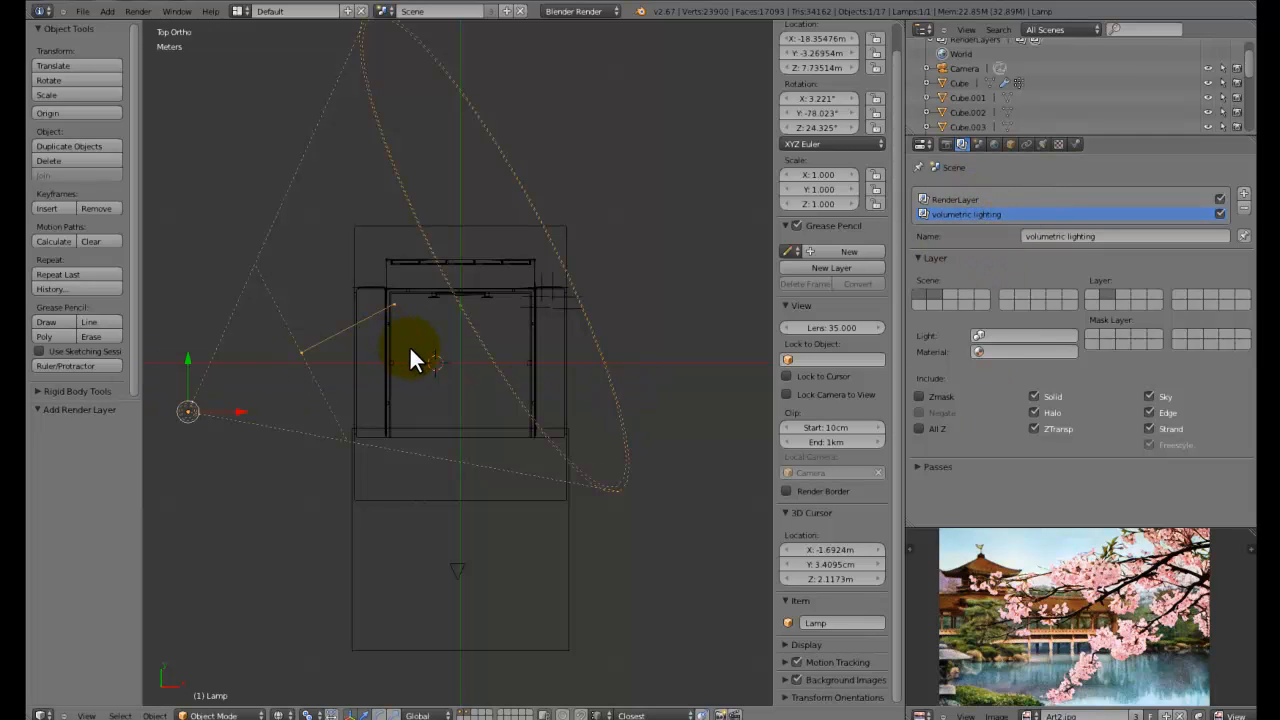
Render the scene with both render layers and examine the main layer's result
{"action": "key", "text": "F12"}
{"action": "scroll", "coordinate": [478, 352], "scroll_direction": "up", "scroll_amount": 2}
{"action": "middle_click_drag", "start_coordinate": [477, 314], "coordinate": [364, 336]}
{"action": "middle_click_drag", "start_coordinate": [400, 428], "coordinate": [388, 335]}
{"action": "middle_click_drag", "start_coordinate": [487, 477], "coordinate": [661, 477]}
{"action": "scroll", "coordinate": [551, 480], "scroll_direction": "up", "scroll_amount": 1}
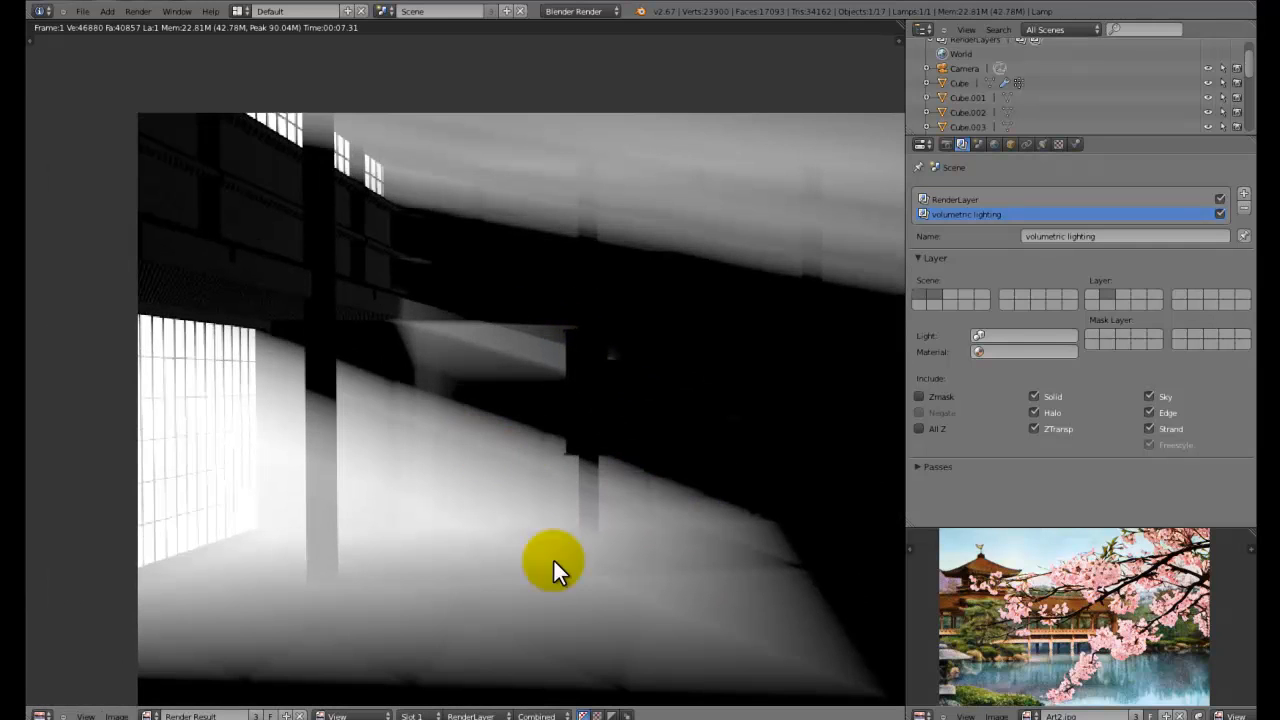
Display the volumetric lighting layer of the render result and examine its isolated halo beams
{"action": "left_click", "coordinate": [471, 715]}
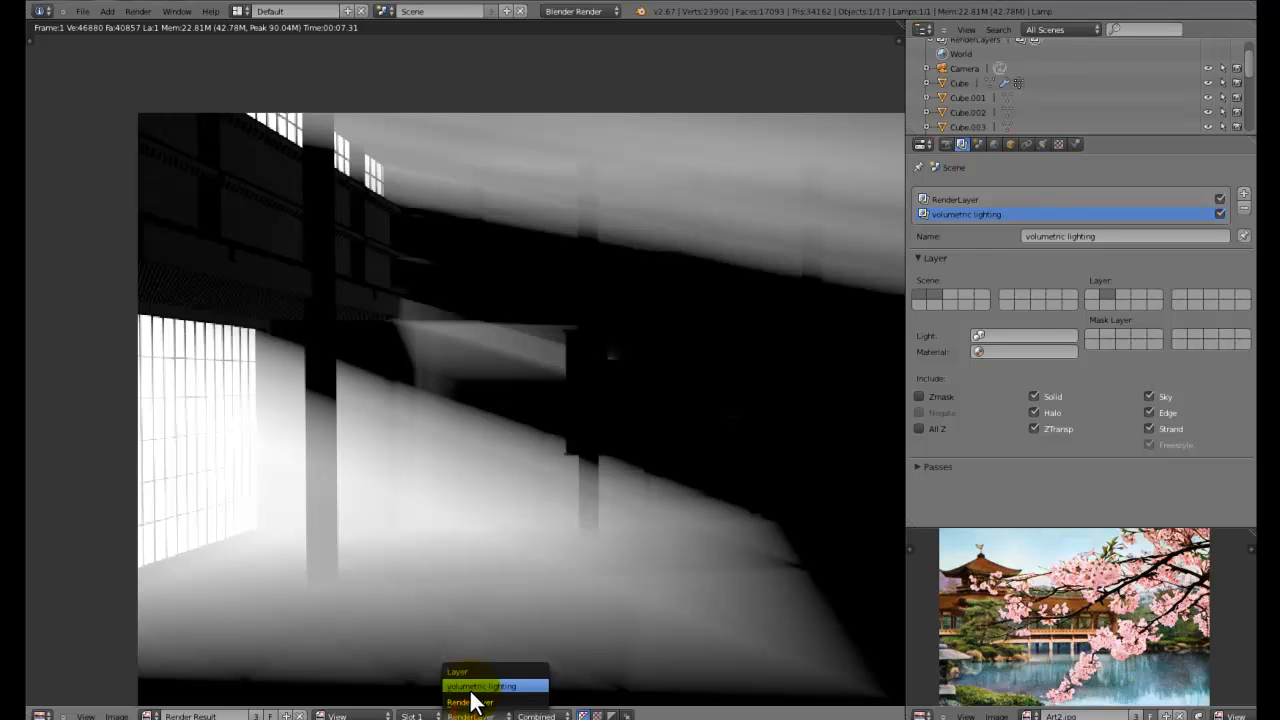
{"action": "left_click", "coordinate": [472, 689]}
{"action": "scroll", "coordinate": [434, 434], "scroll_direction": "up", "scroll_amount": 1}
{"action": "scroll", "coordinate": [571, 434], "scroll_direction": "down", "scroll_amount": 5}
{"action": "scroll", "coordinate": [580, 425], "scroll_direction": "up", "scroll_amount": 4}
{"action": "middle_click_drag", "start_coordinate": [584, 431], "coordinate": [540, 436]}
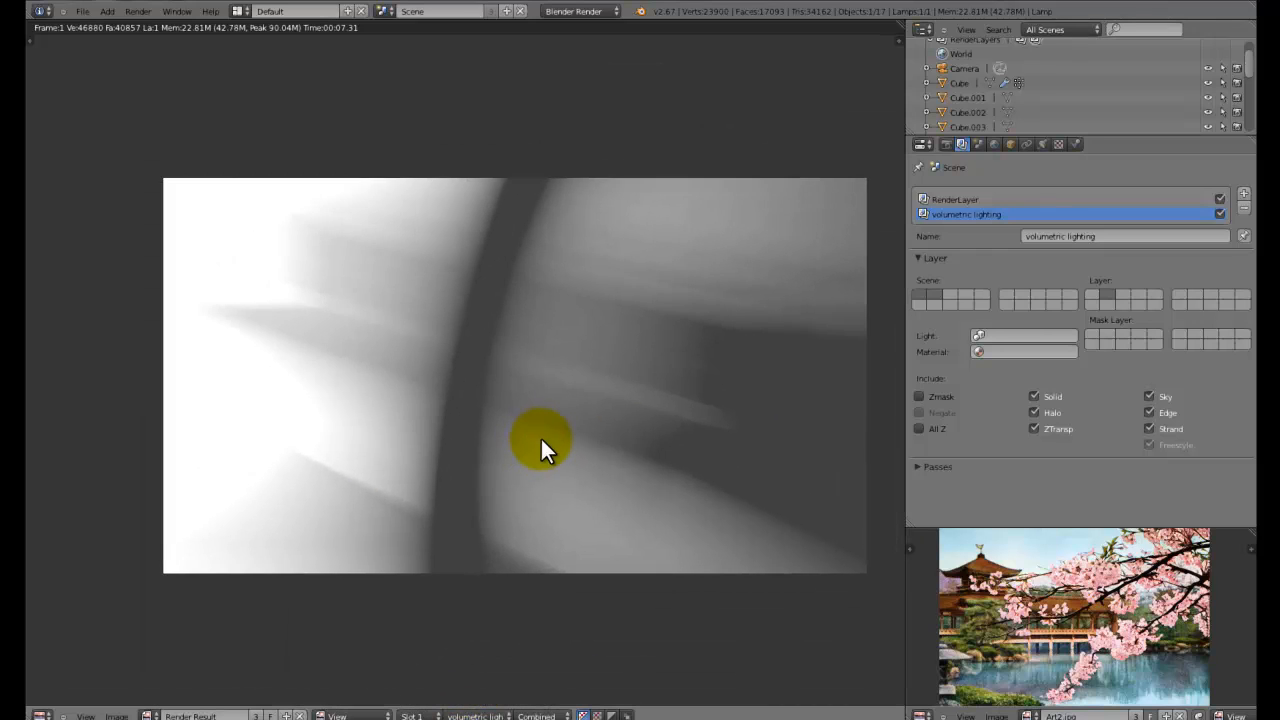
{"action": "key", "text": "Escape"}
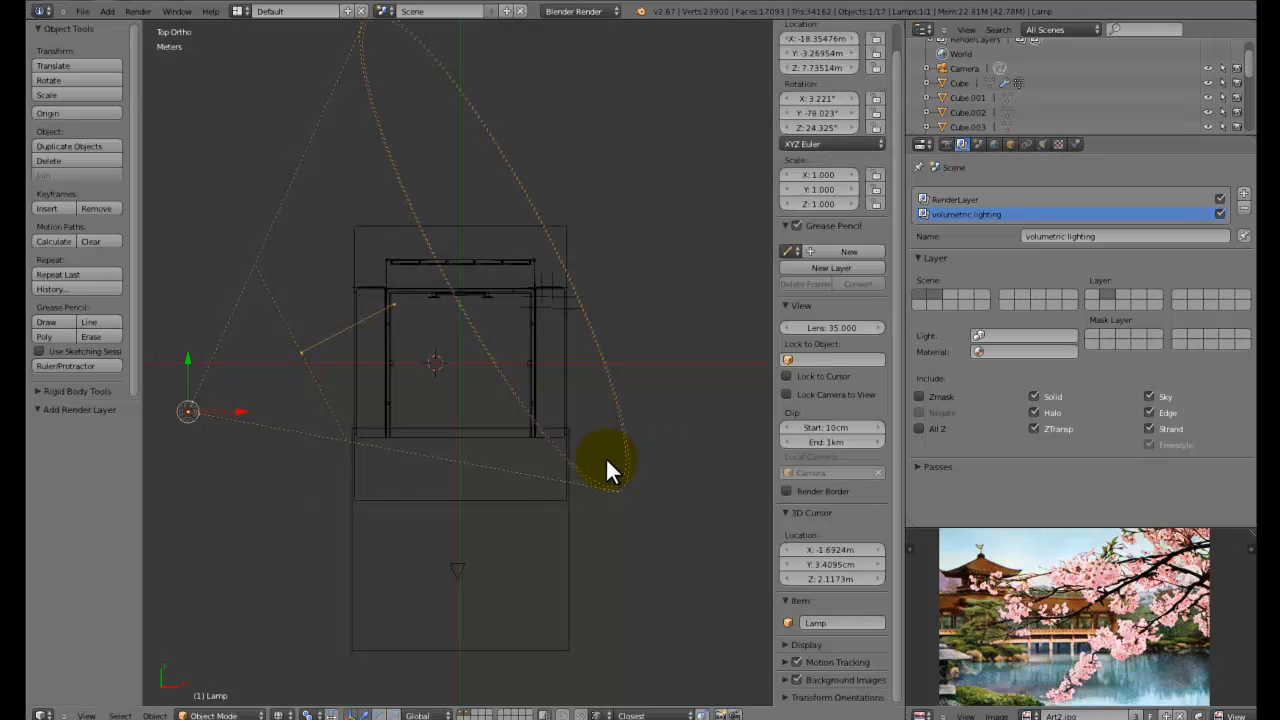
Review the layer assignments of both render layers, and set the world's horizon color to black
{"action": "middle_click_drag", "start_coordinate": [520, 626], "coordinate": [791, 314]}
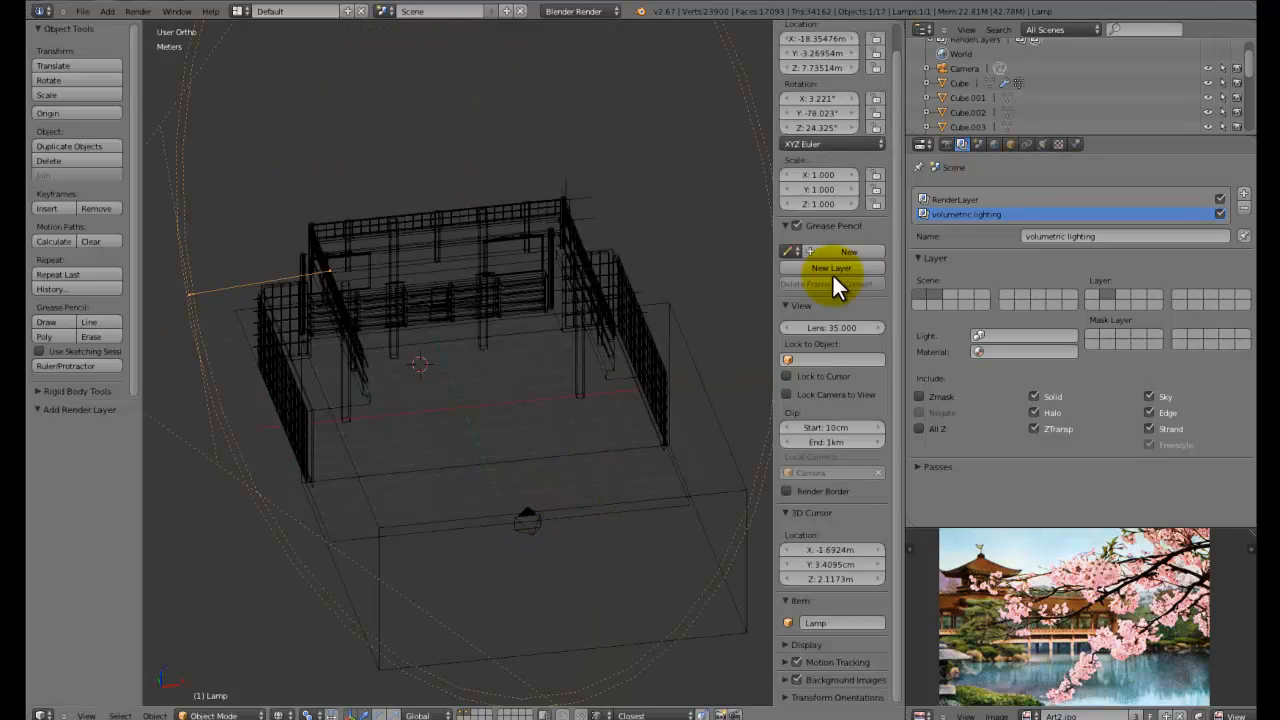
{"action": "left_click", "coordinate": [999, 201]}
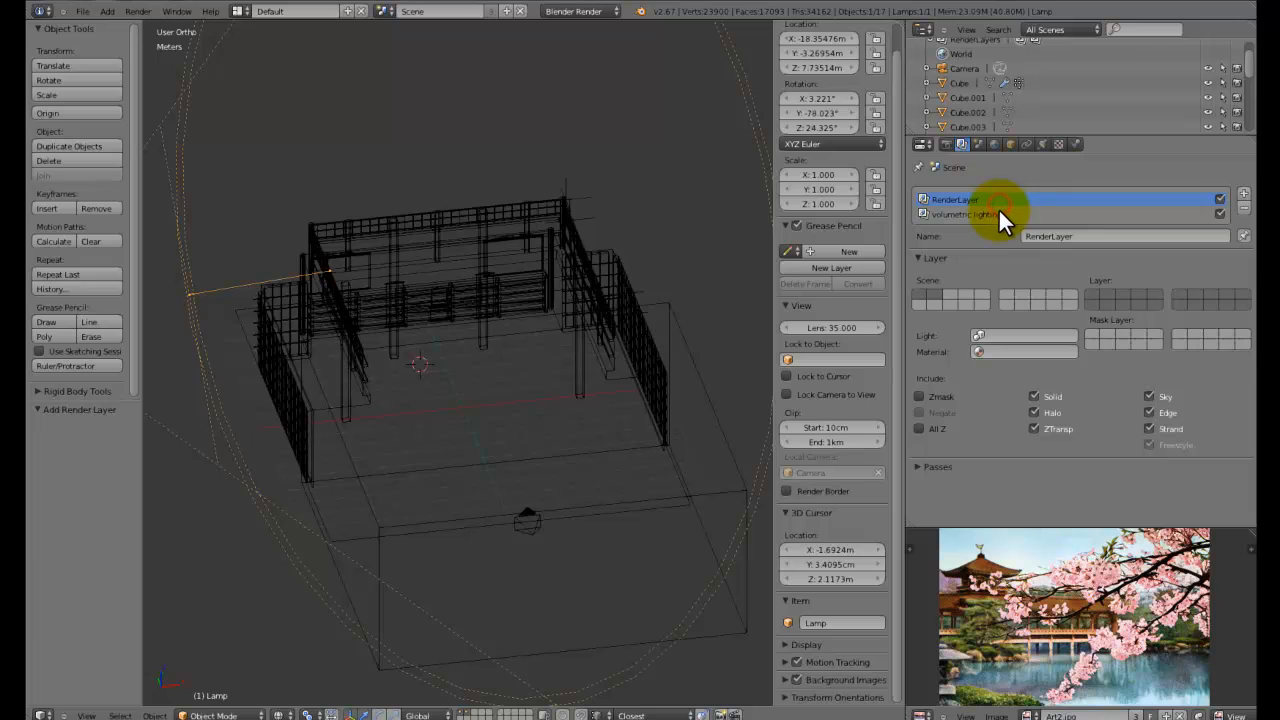
{"action": "left_click", "coordinate": [980, 213]}
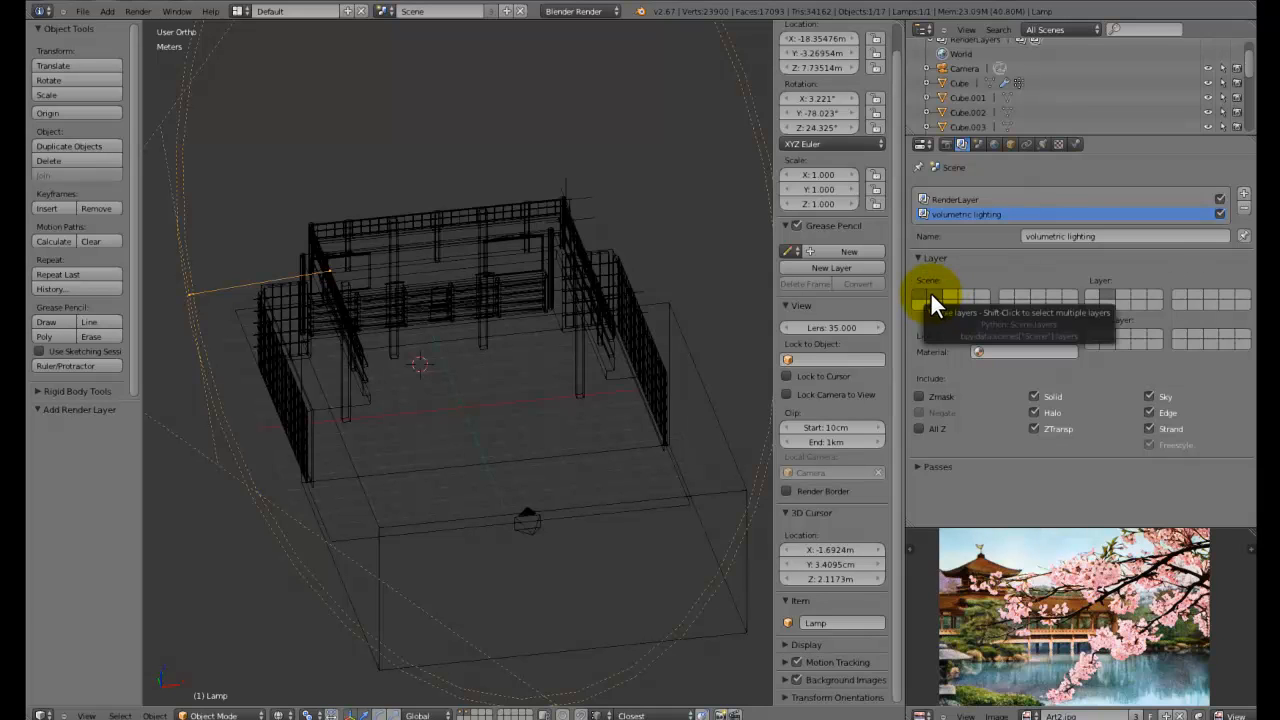
{"action": "left_click", "coordinate": [995, 143]}
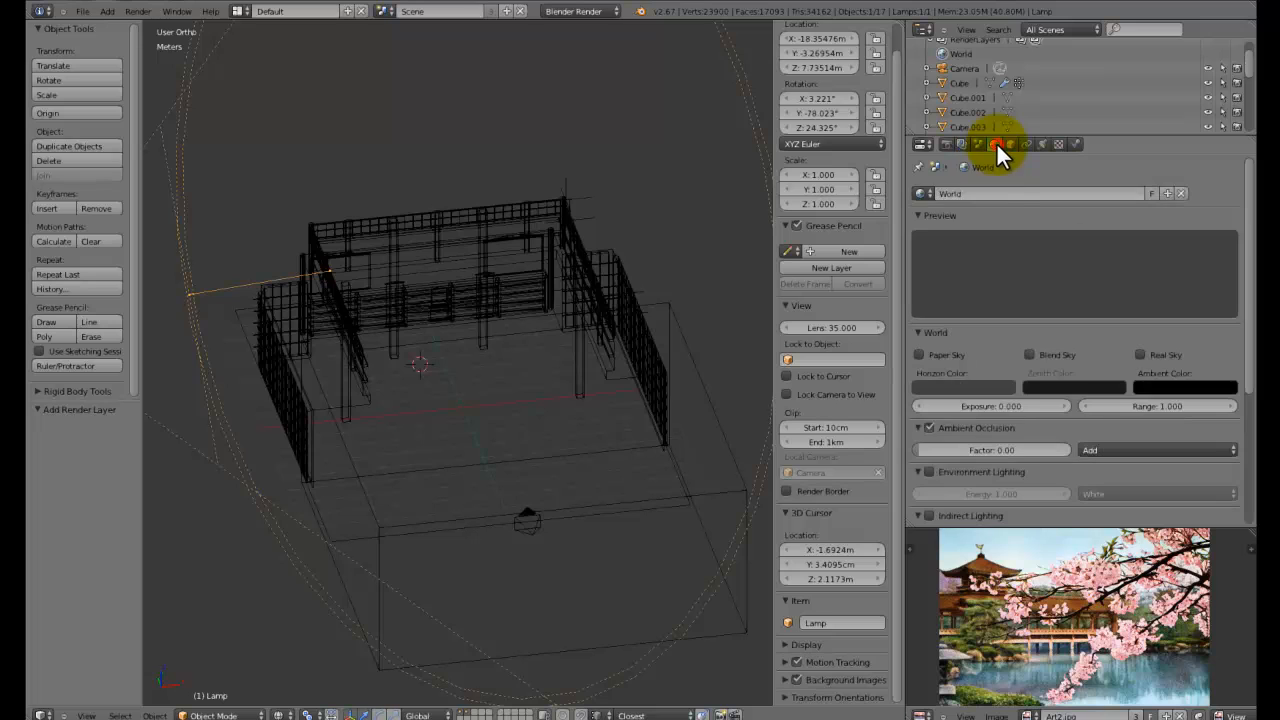
{"action": "left_click", "coordinate": [1000, 387]}
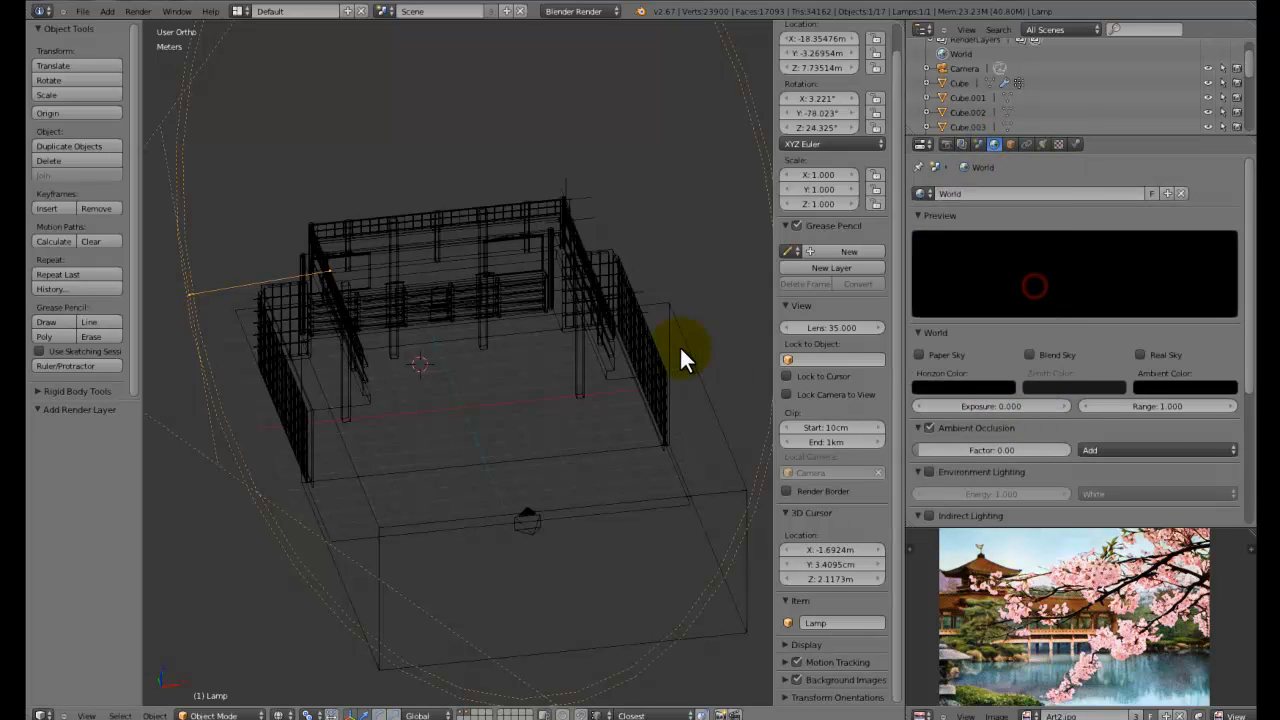
Render the scene with the black world and examine the volumetric lighting layer's result at full size
{"action": "key", "text": "F12"}
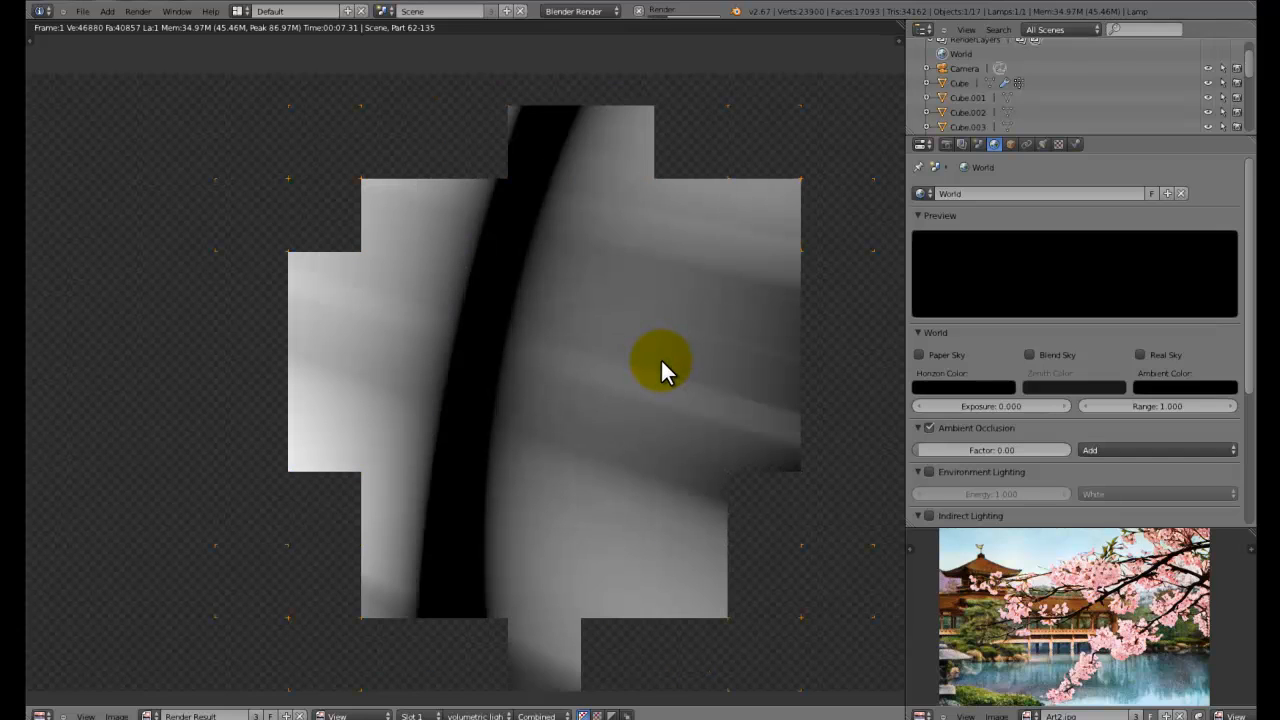
{"action": "scroll", "coordinate": [660, 358], "scroll_direction": "down", "scroll_amount": 1}
{"action": "scroll", "coordinate": [660, 358], "scroll_direction": "down", "scroll_amount": 1}
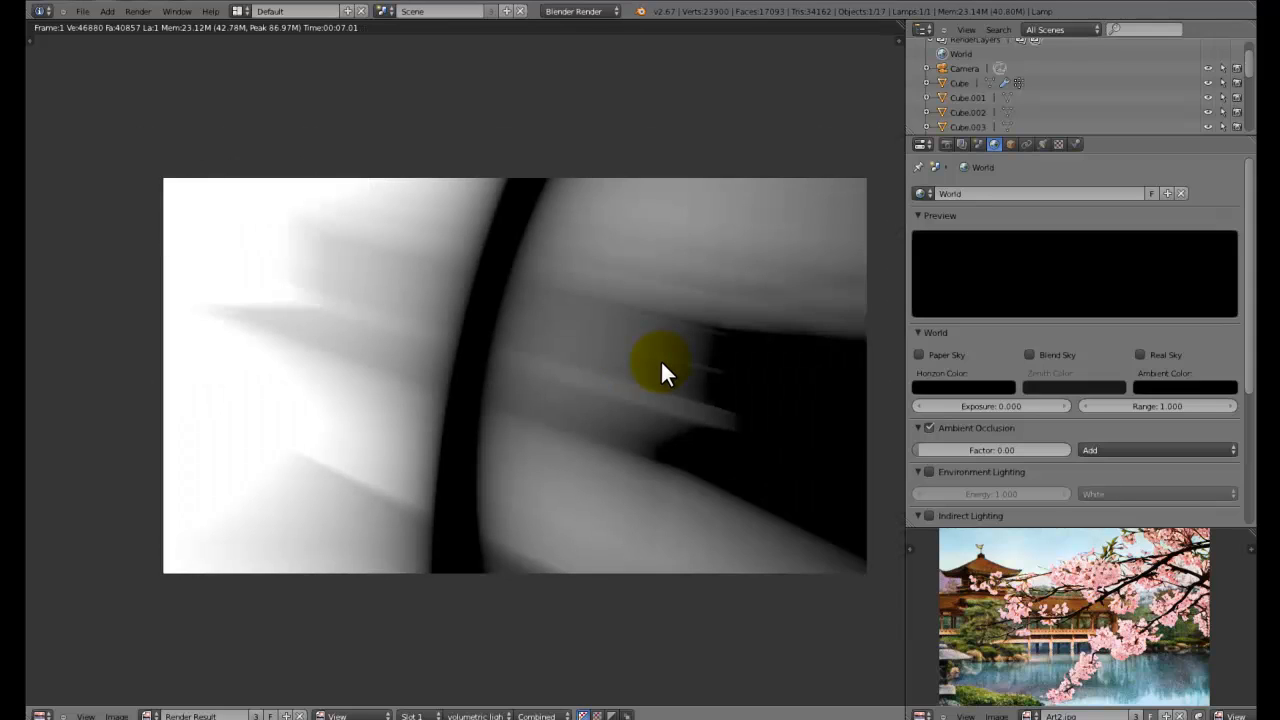
{"action": "scroll", "coordinate": [662, 364], "scroll_direction": "up", "scroll_amount": 1}
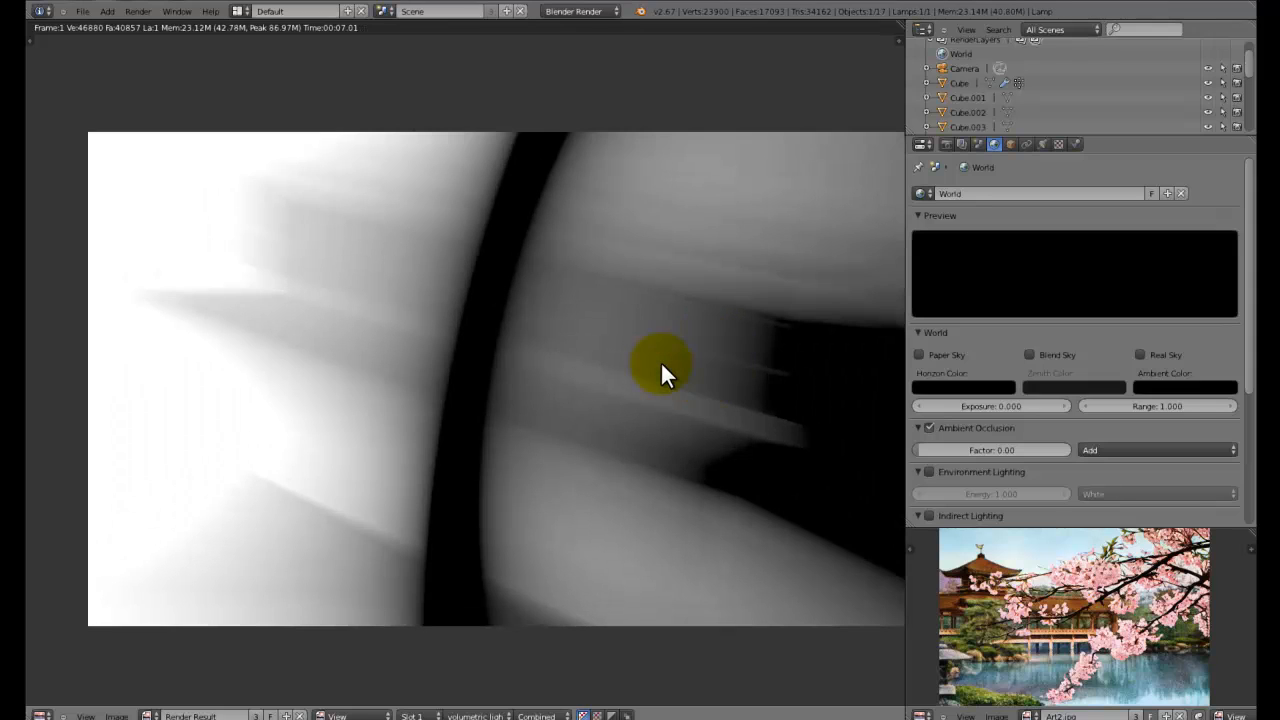
{"action": "key", "text": "ctrl+Up"}
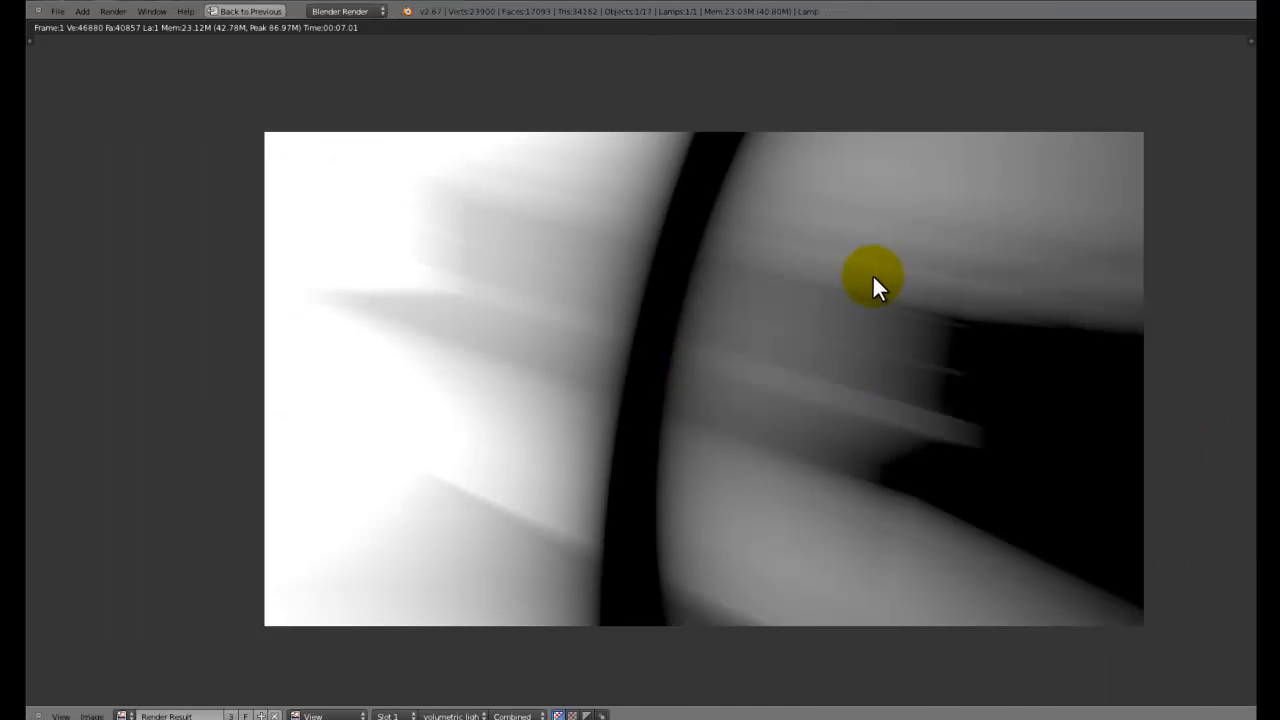
{"action": "key", "text": "ctrl+Up"}
{"action": "key", "text": "Escape"}
Show the model in solid shading and review the layer assignments of the RenderLayer and volumetric lighting render layers
{"action": "mouse_move", "coordinate": [609, 337]}
{"action": "middle_mouse_down"}
{"action": "mouse_move", "coordinate": [677, 309]}
{"action": "mouse_move", "coordinate": [696, 405]}
{"action": "mouse_move", "coordinate": [530, 294]}
{"action": "mouse_move", "coordinate": [1001, 115]}
{"action": "middle_mouse_up"}
{"action": "key", "text": "z"}
{"action": "left_click", "coordinate": [964, 143]}
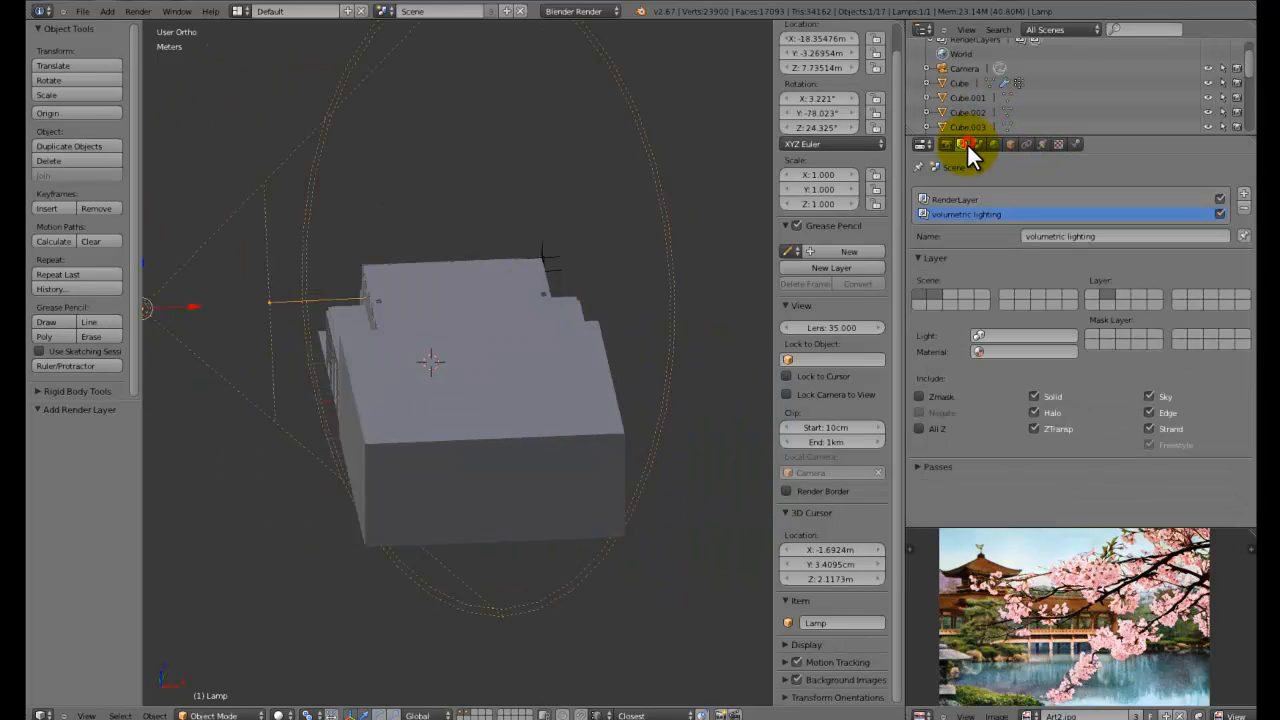
{"action": "left_click", "coordinate": [1011, 199]}
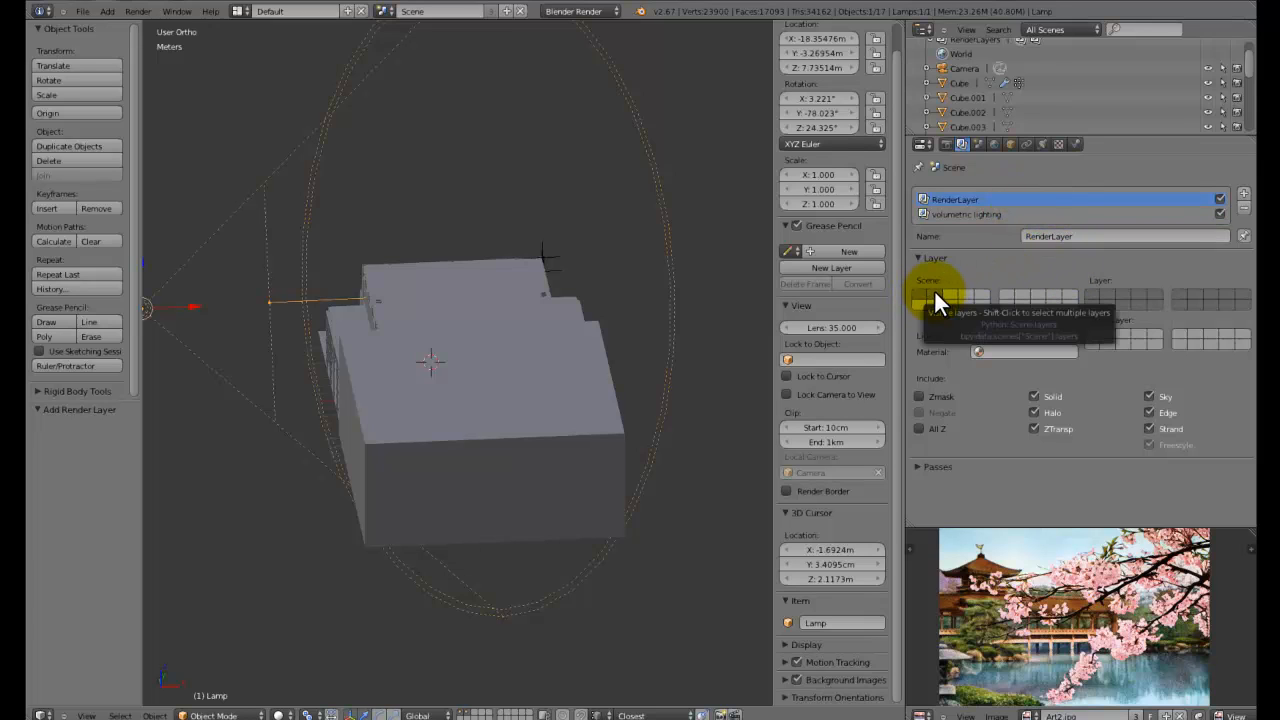
{"action": "left_click", "coordinate": [964, 213]}
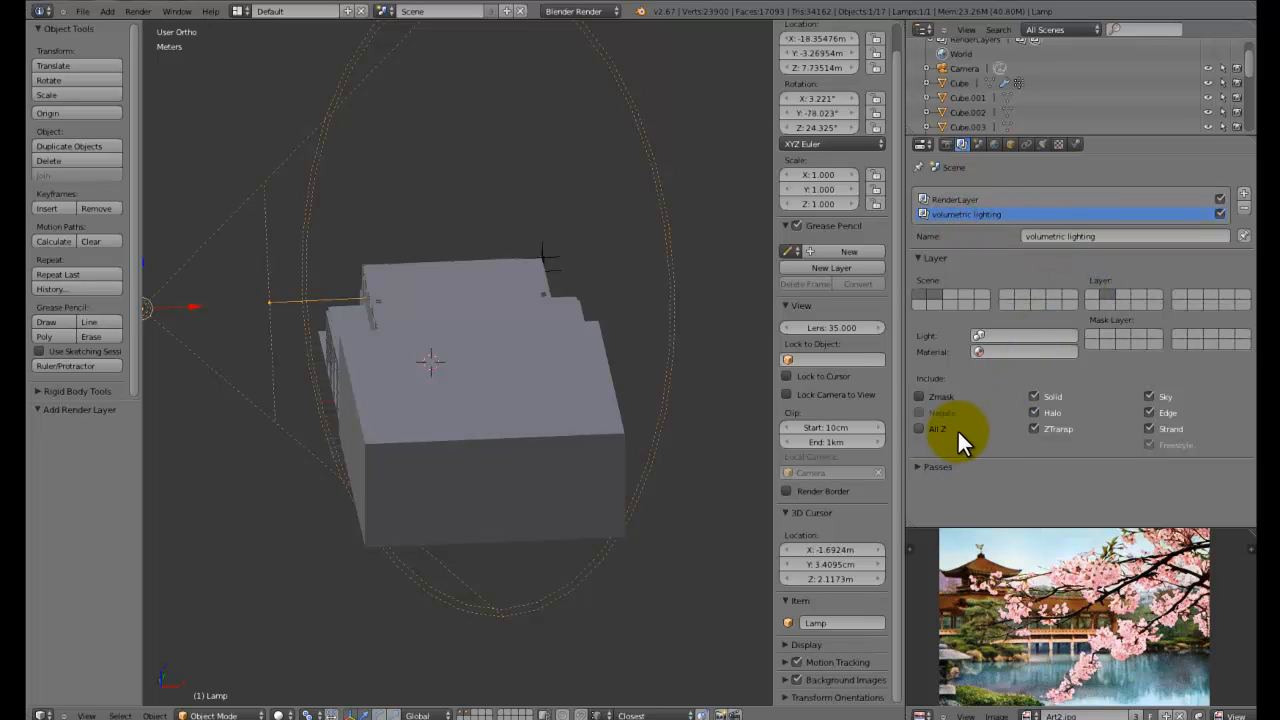
Review the spot lamp's buffer shadow, clipping and halo settings
{"action": "middle_click_drag", "start_coordinate": [263, 336], "coordinate": [445, 356]}
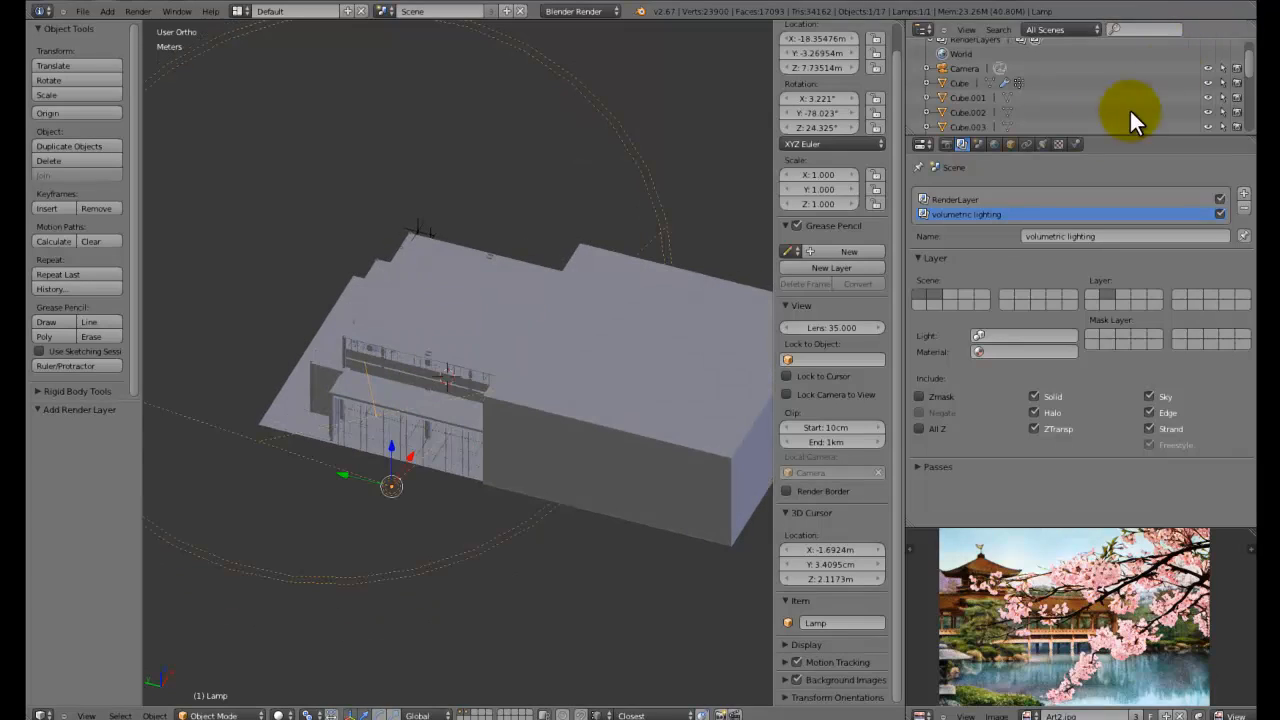
{"action": "left_click", "coordinate": [1044, 143]}
{"action": "scroll", "coordinate": [1060, 220], "scroll_direction": "down", "scroll_amount": 5}
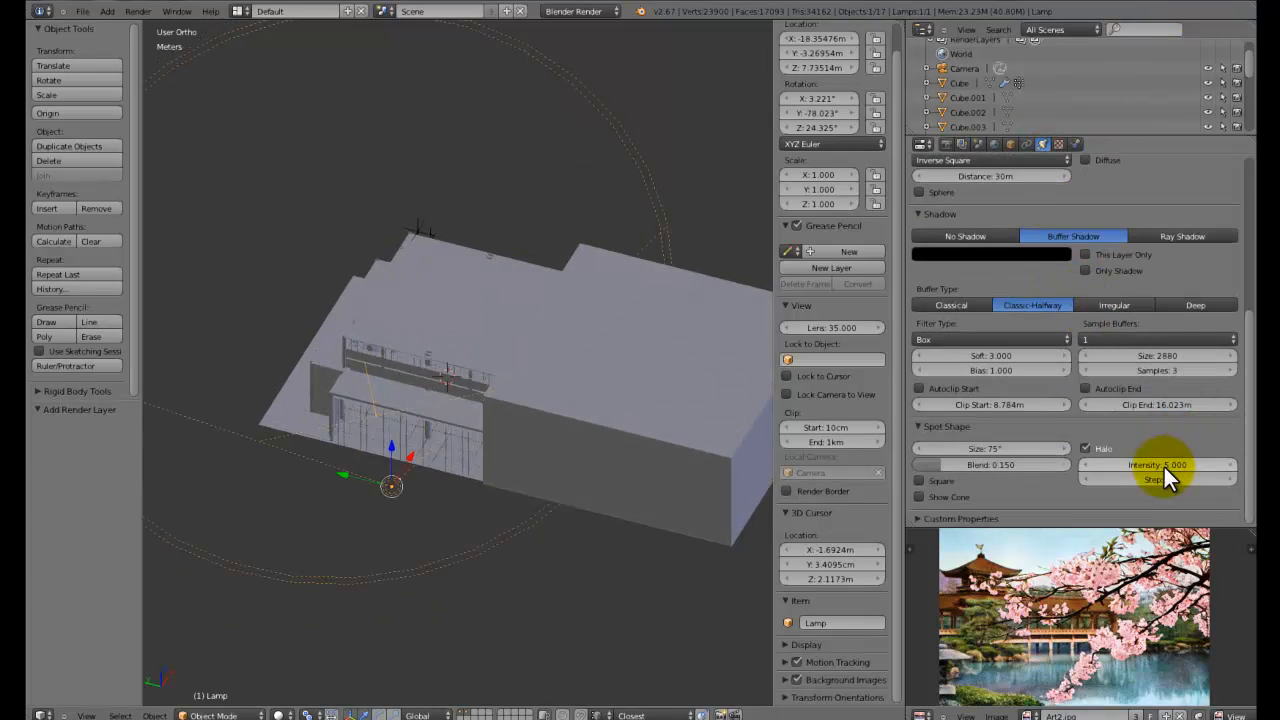
{"action": "scroll", "coordinate": [1161, 482], "scroll_direction": "up", "scroll_amount": 2}
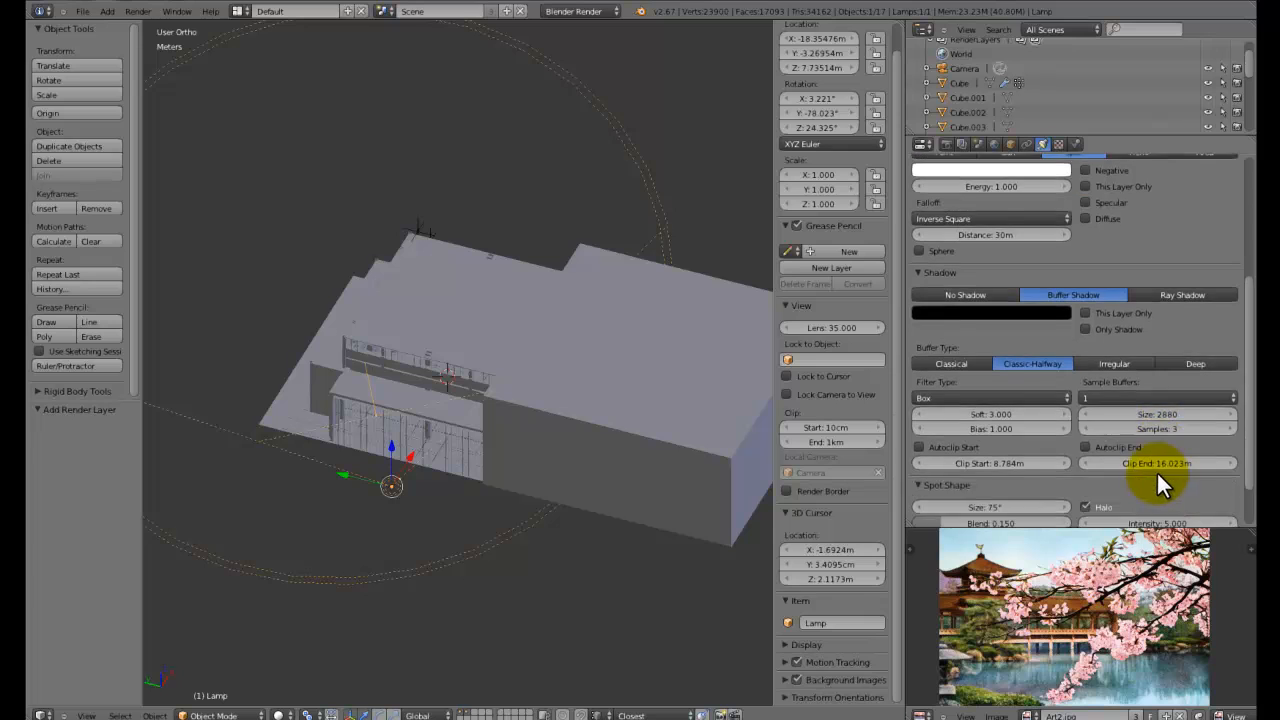
{"action": "scroll", "coordinate": [1156, 472], "scroll_direction": "down", "scroll_amount": 2}
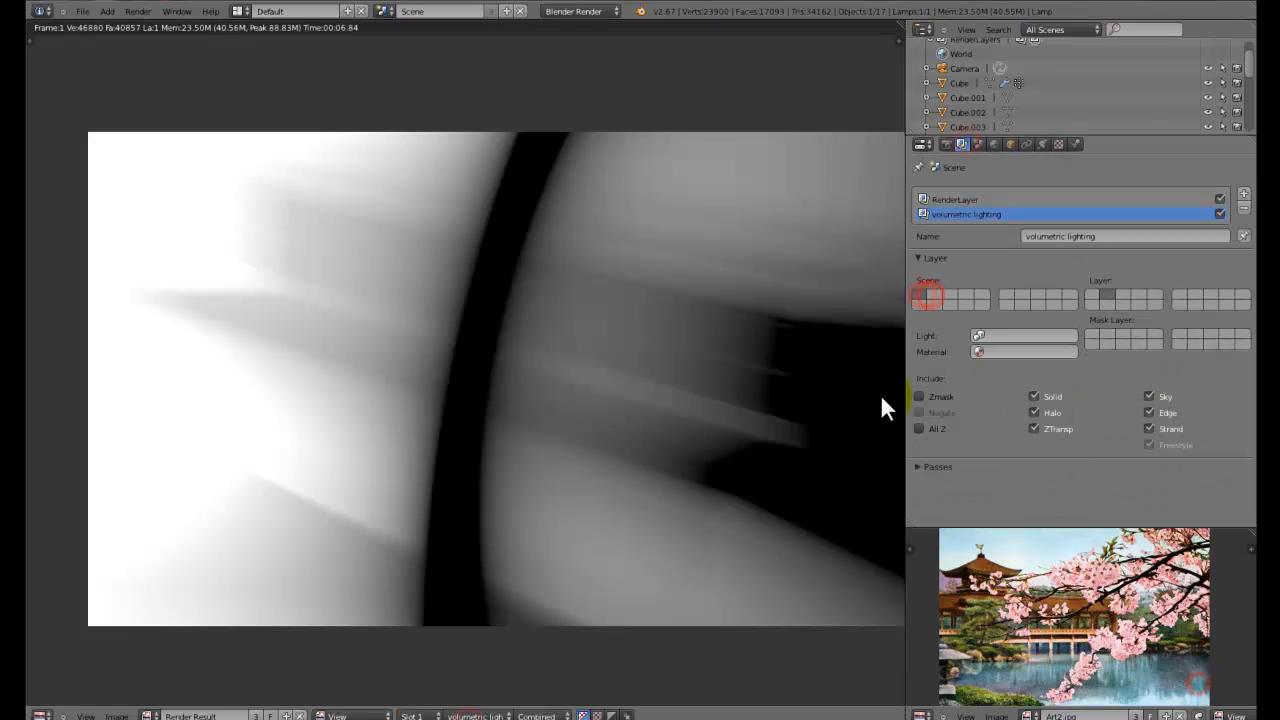
Enable All Z for the volumetric lighting render layer and enable the second scene layer alongside the first
{"action": "scroll", "coordinate": [671, 337], "scroll_direction": "down", "scroll_amount": 6}
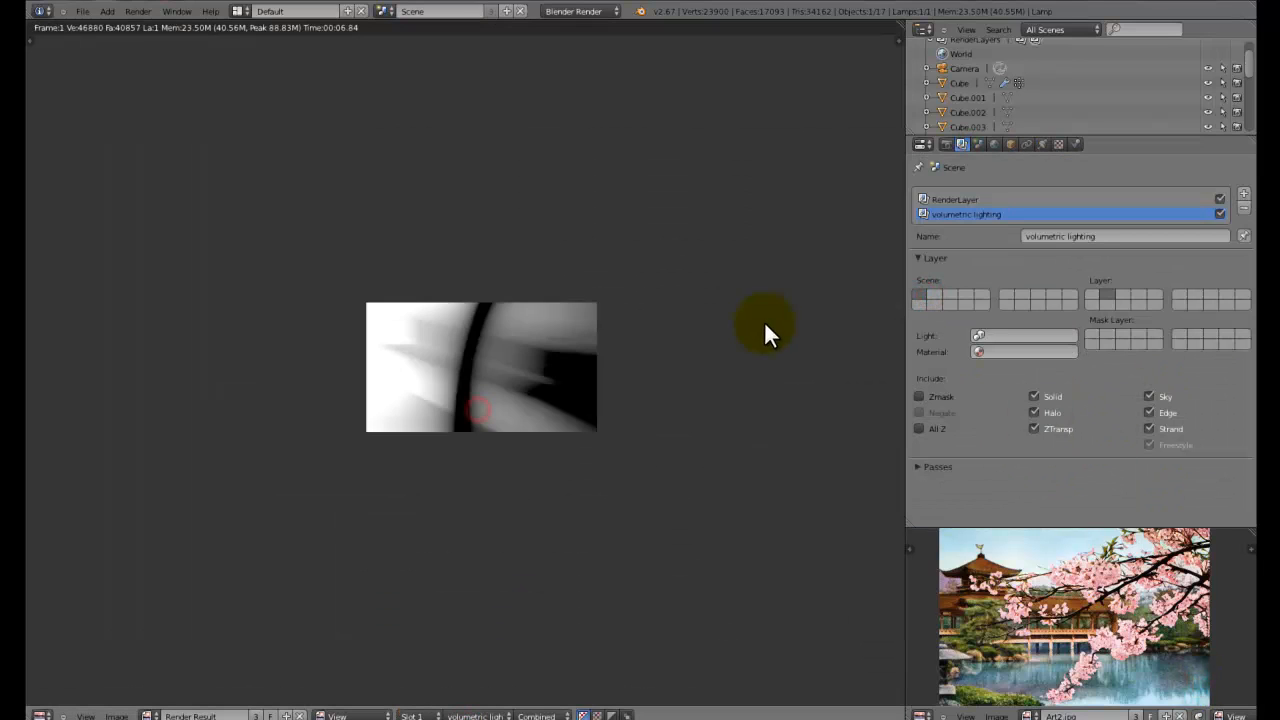
{"action": "scroll", "coordinate": [771, 341], "scroll_direction": "up", "scroll_amount": 6}
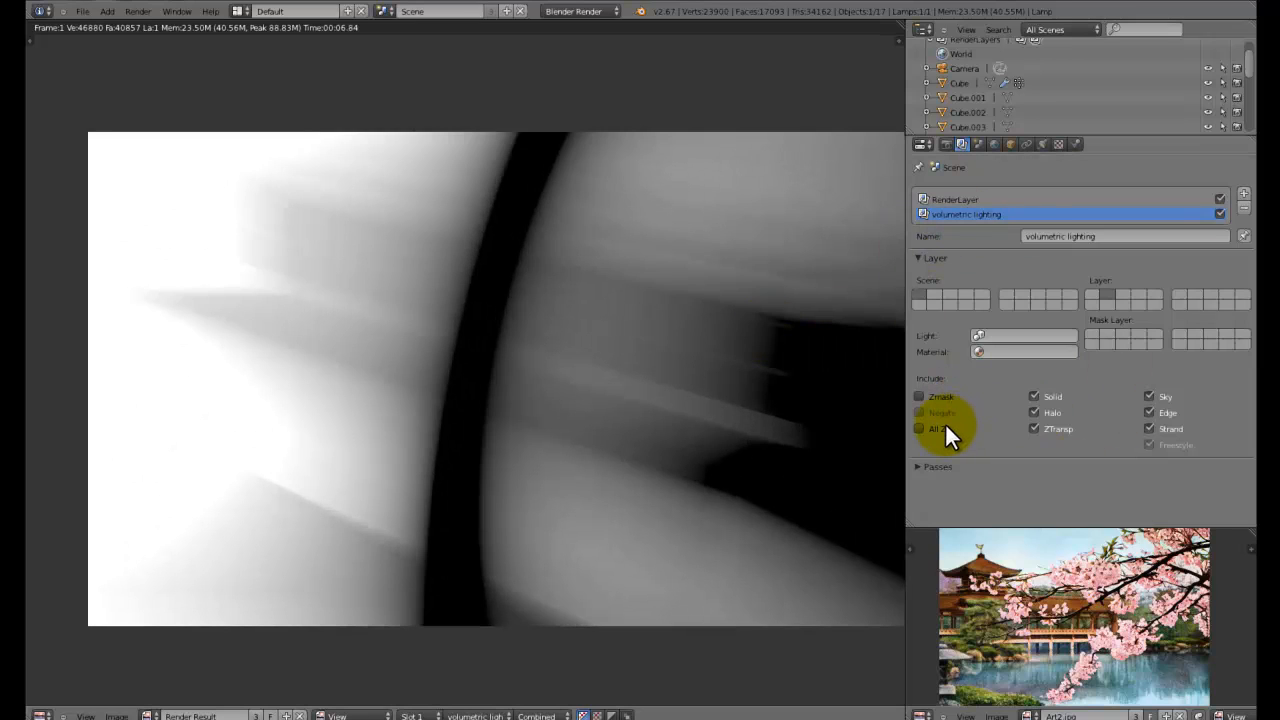
{"action": "key", "text": "Escape"}
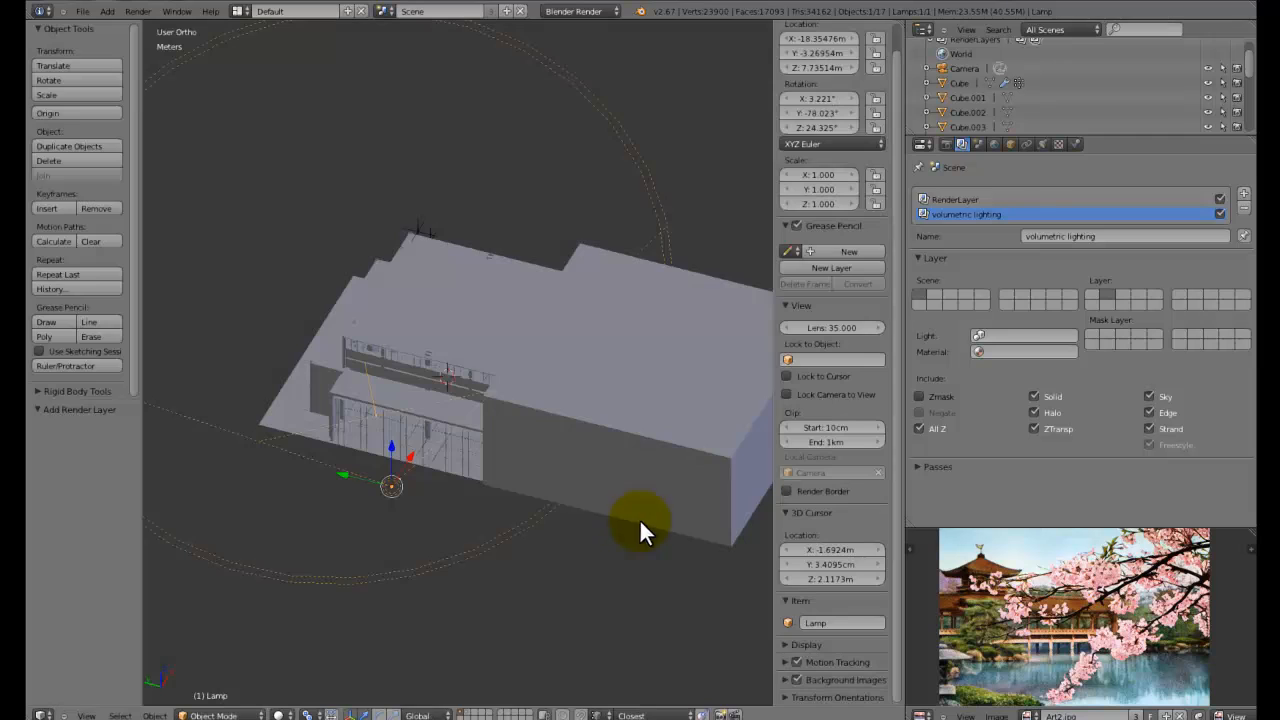
{"action": "left_click", "coordinate": [469, 712], "text": "shift"}
Display the model in wireframe and examine how the spot lamp's cone covers the dojo, ending in top view
{"action": "mouse_move", "coordinate": [441, 327]}
{"action": "middle_mouse_down"}
{"action": "mouse_move", "coordinate": [602, 250]}
{"action": "mouse_move", "coordinate": [635, 285]}
{"action": "mouse_move", "coordinate": [563, 371]}
{"action": "mouse_move", "coordinate": [445, 398]}
{"action": "middle_mouse_up"}
{"action": "key", "text": "z"}
{"action": "middle_click_drag", "start_coordinate": [577, 430], "coordinate": [470, 316]}
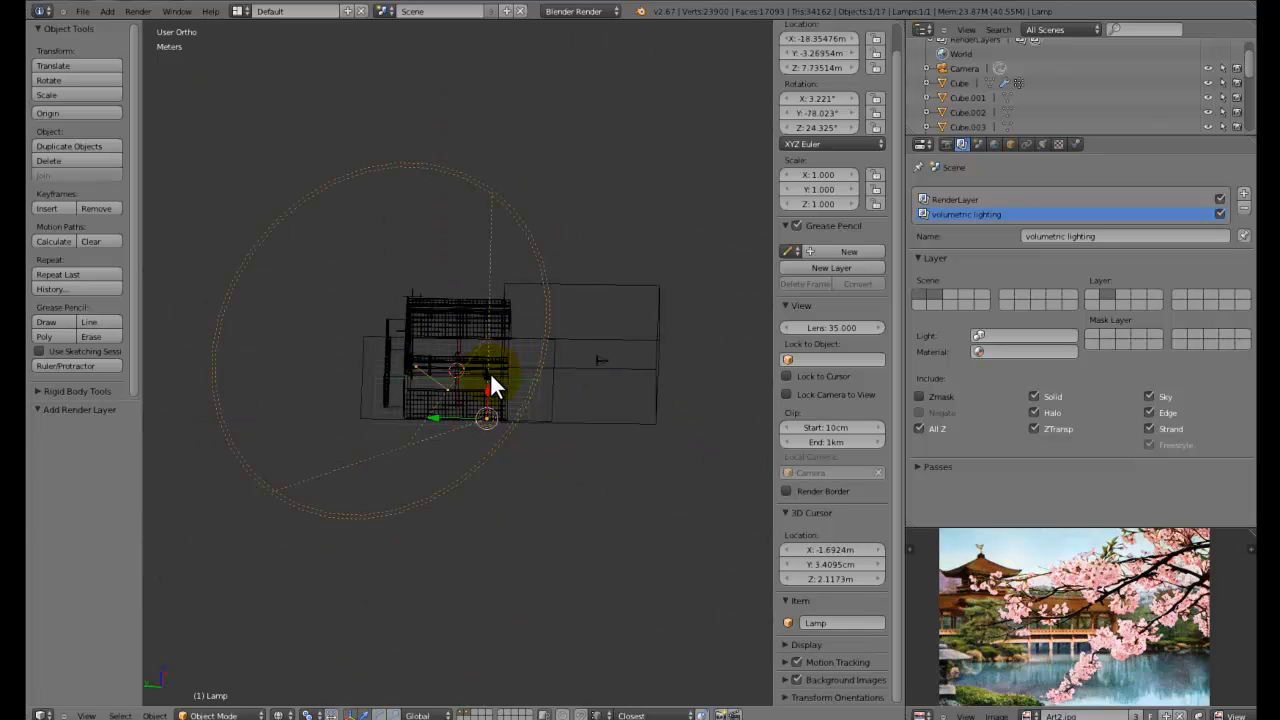
{"action": "middle_click_drag", "start_coordinate": [501, 404], "coordinate": [543, 398]}
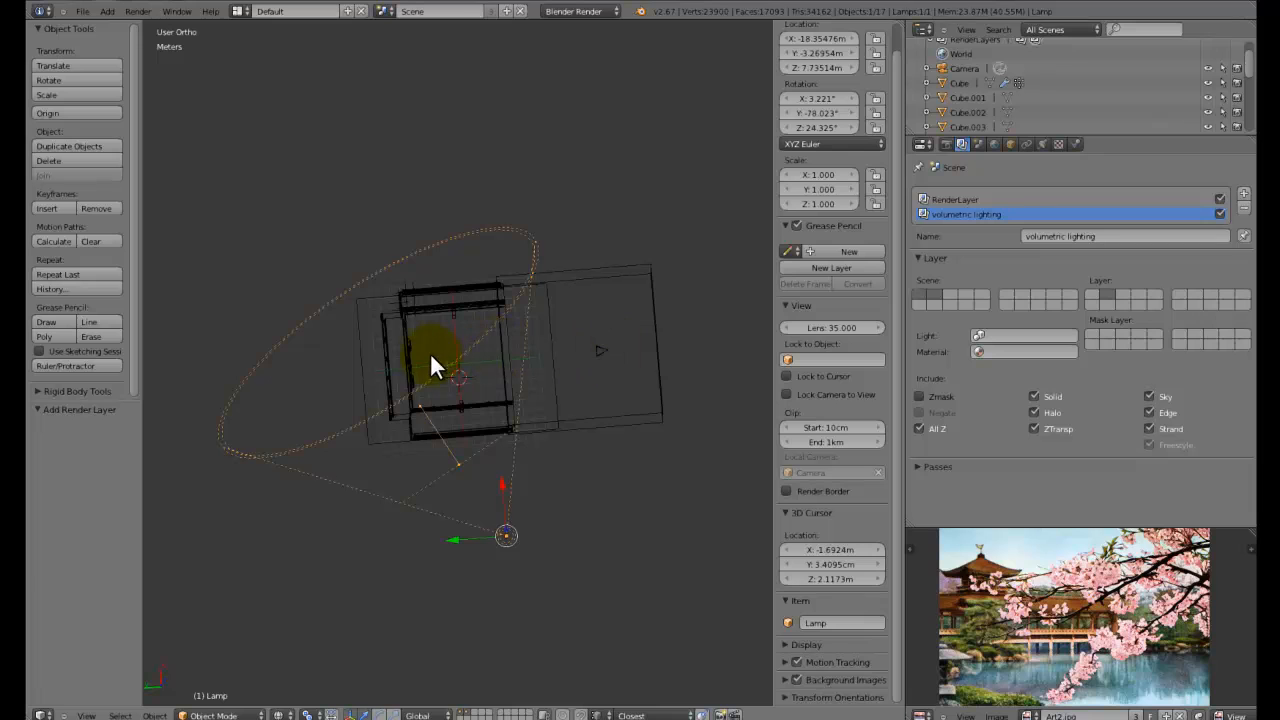
{"action": "middle_click_drag", "start_coordinate": [449, 368], "coordinate": [564, 452]}
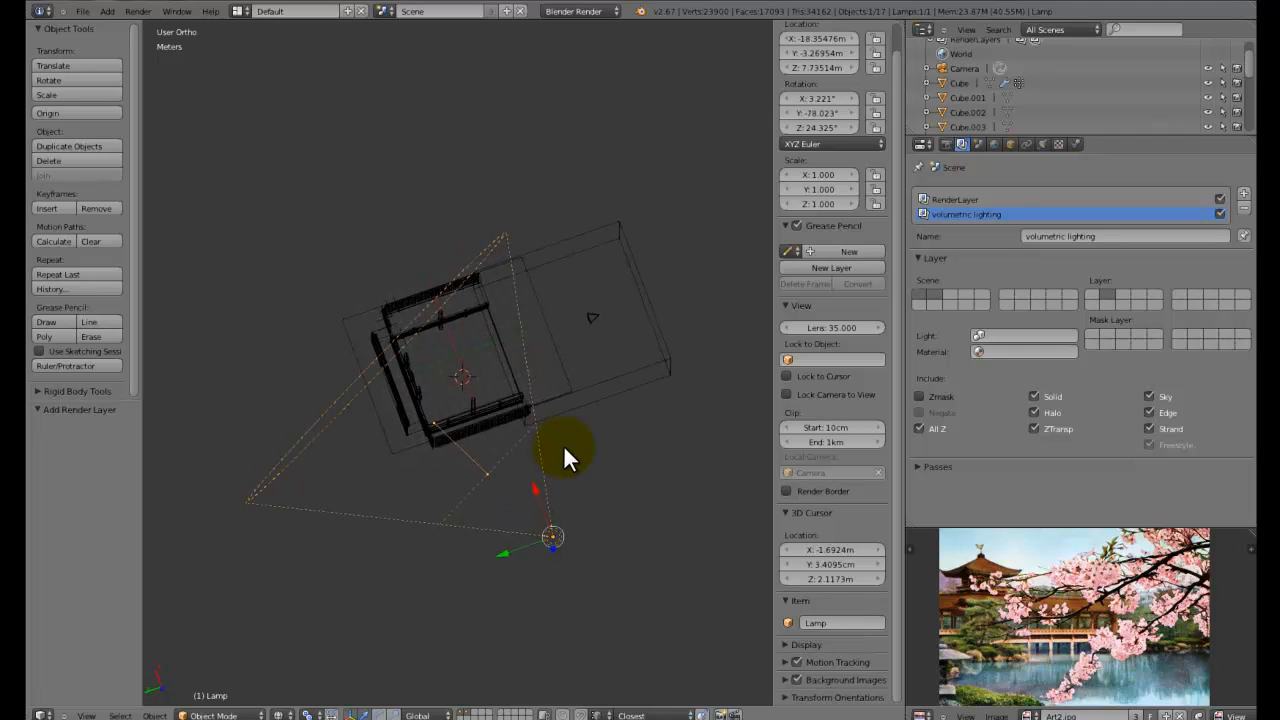
{"action": "key", "text": "KP_7"}
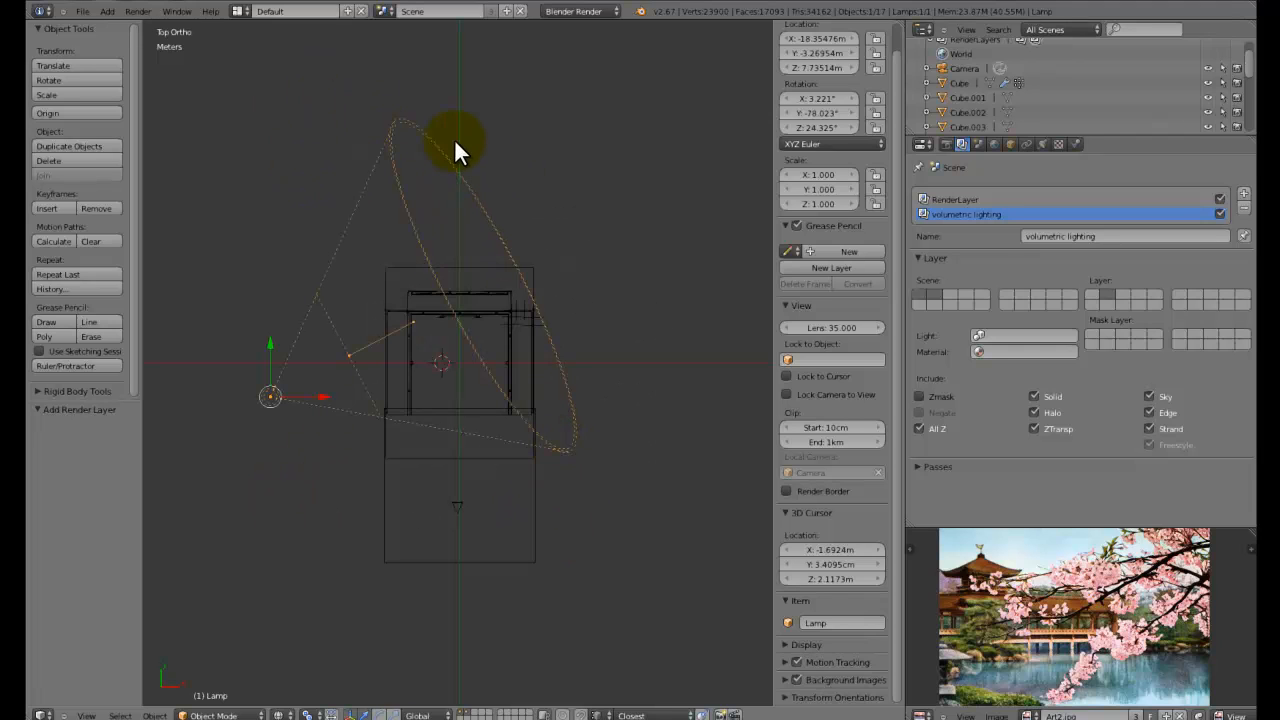
Render the scene to examine the volumetric lighting layer with All Z, and disable All Z for that layer
{"action": "key", "text": "F12"}
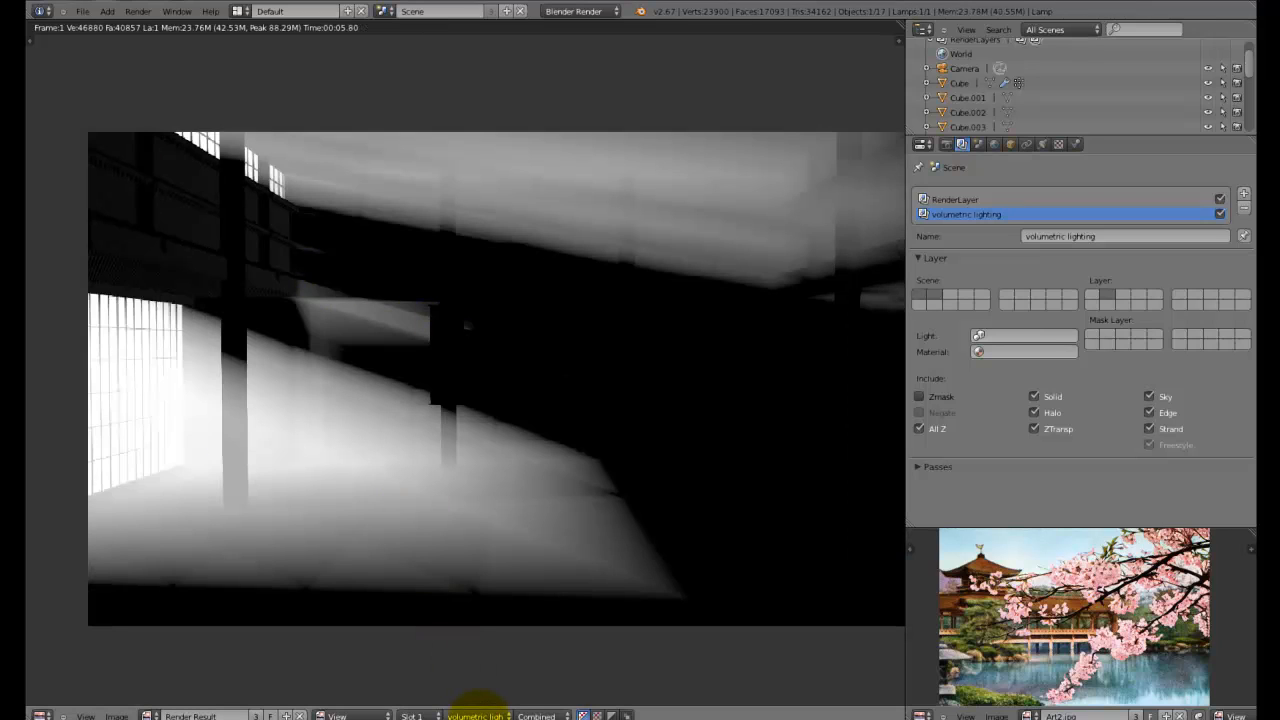
{"action": "left_click", "coordinate": [476, 714]}
{"action": "left_click", "coordinate": [487, 686]}
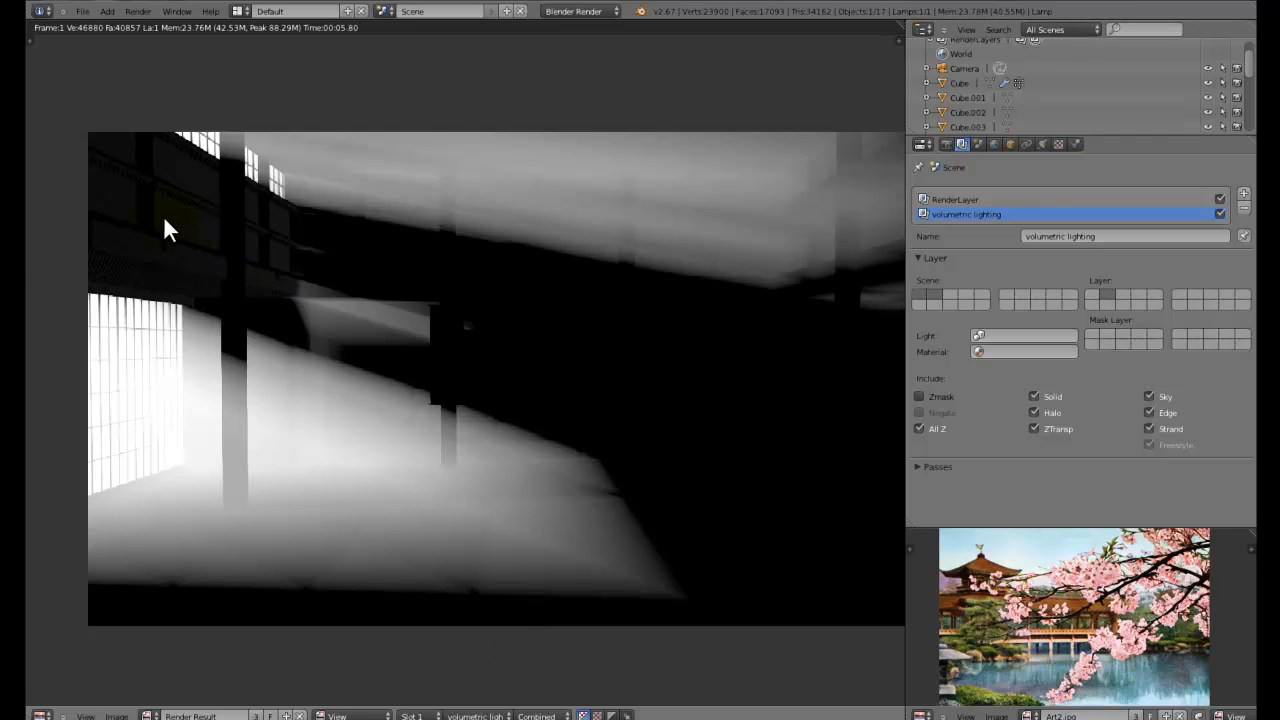
{"action": "scroll", "coordinate": [164, 217], "scroll_direction": "up", "scroll_amount": 2}
{"action": "scroll", "coordinate": [164, 217], "scroll_direction": "down", "scroll_amount": 3}
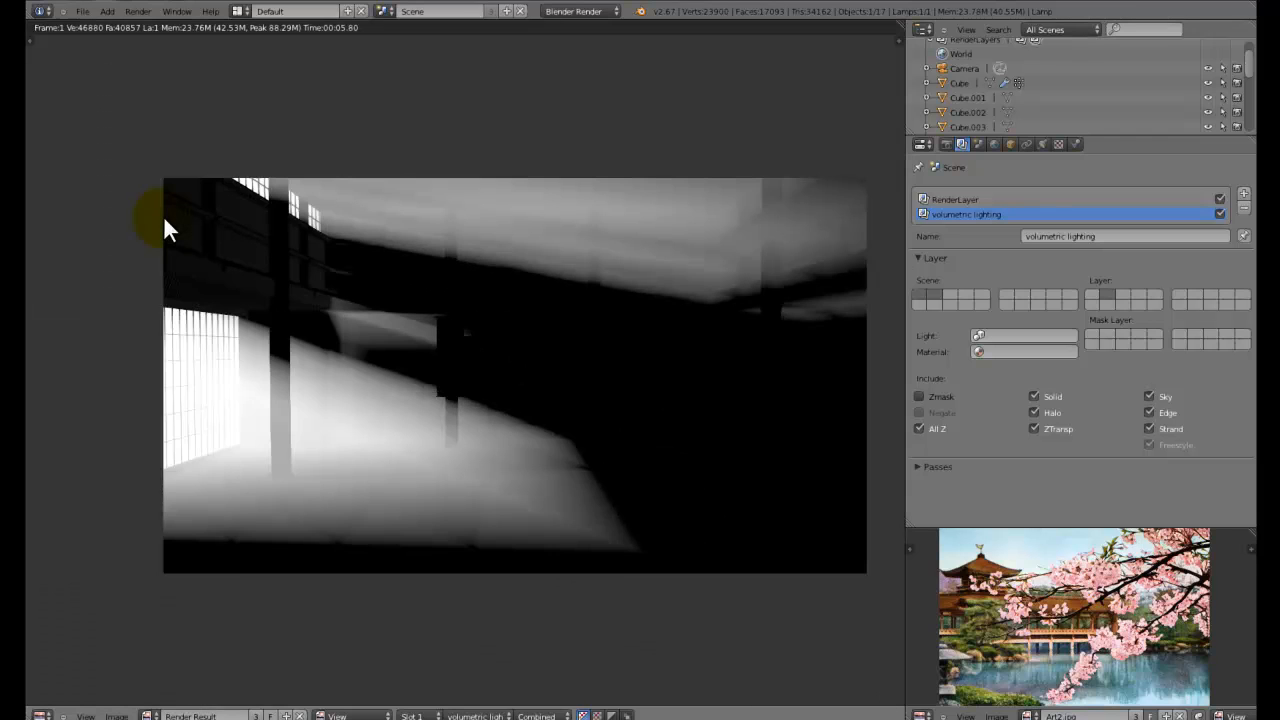
{"action": "left_click", "coordinate": [920, 430]}
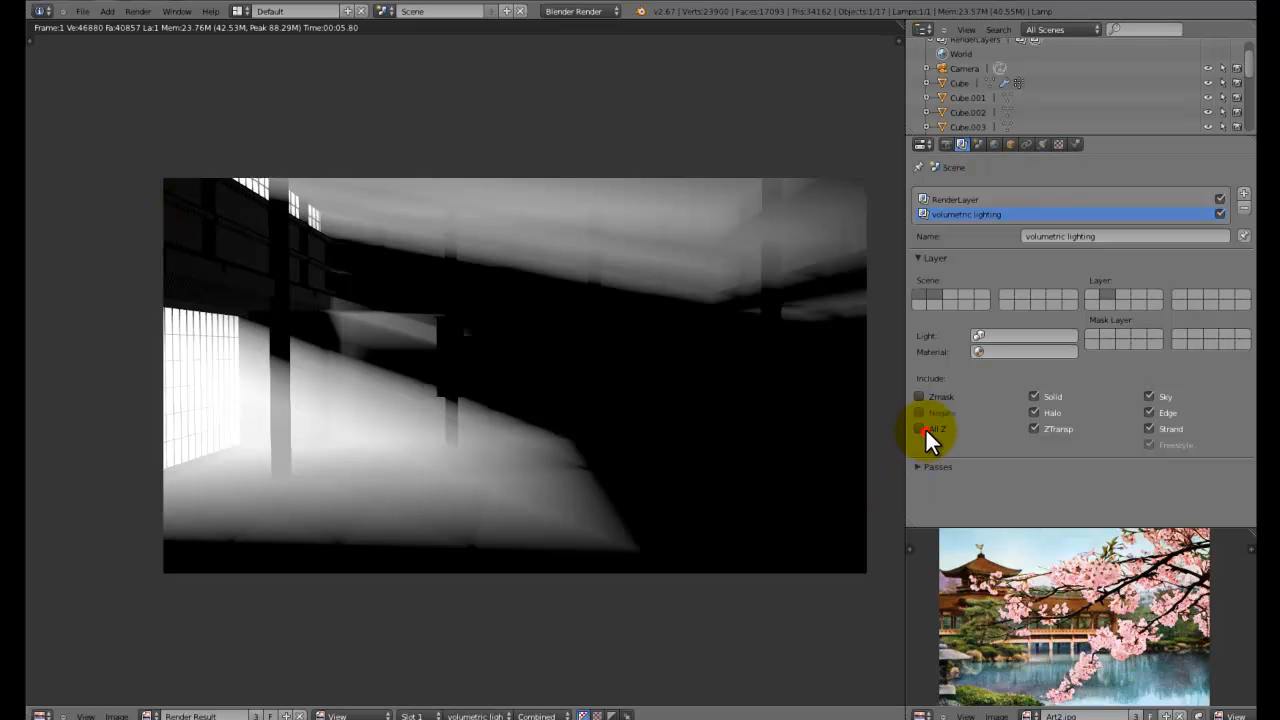
{"action": "key", "text": "Escape"}
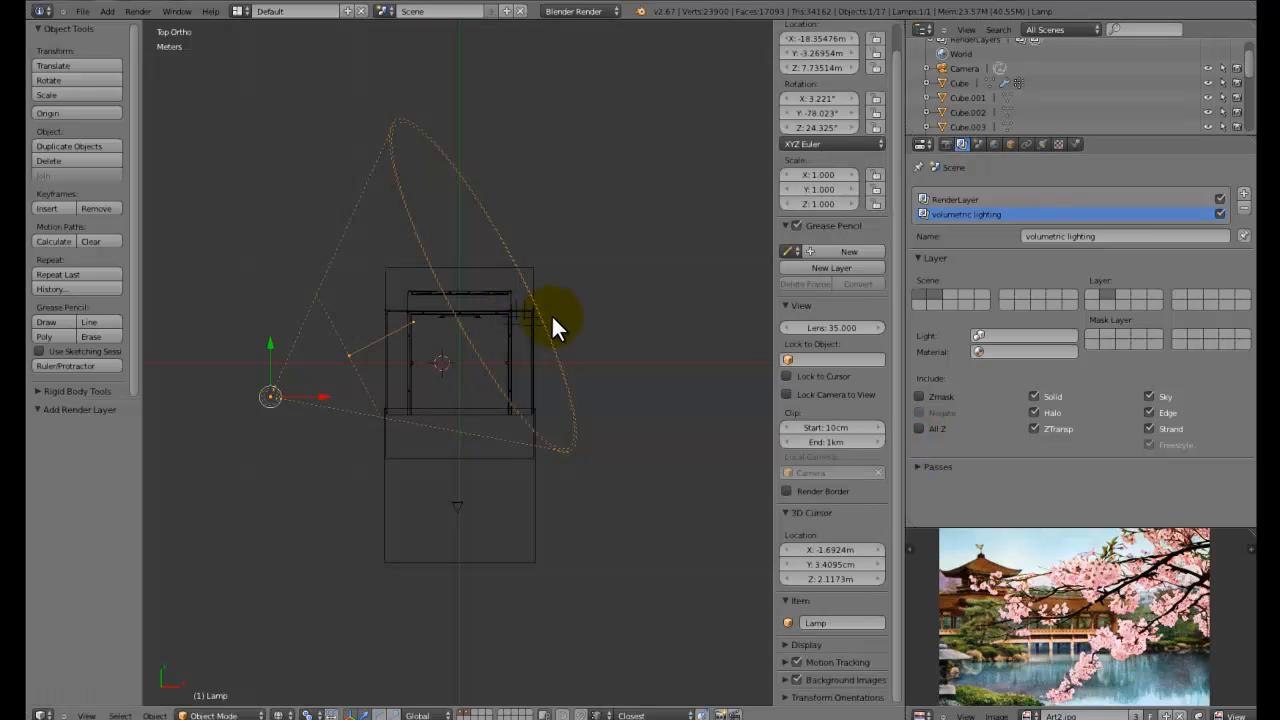
Narrow the spot lamp's cone to a size of about 40.6°
{"action": "left_click", "coordinate": [1043, 144]}
{"action": "scroll", "coordinate": [1005, 305], "scroll_direction": "up", "scroll_amount": 3}
{"action": "scroll", "coordinate": [995, 330], "scroll_direction": "down", "scroll_amount": 6}
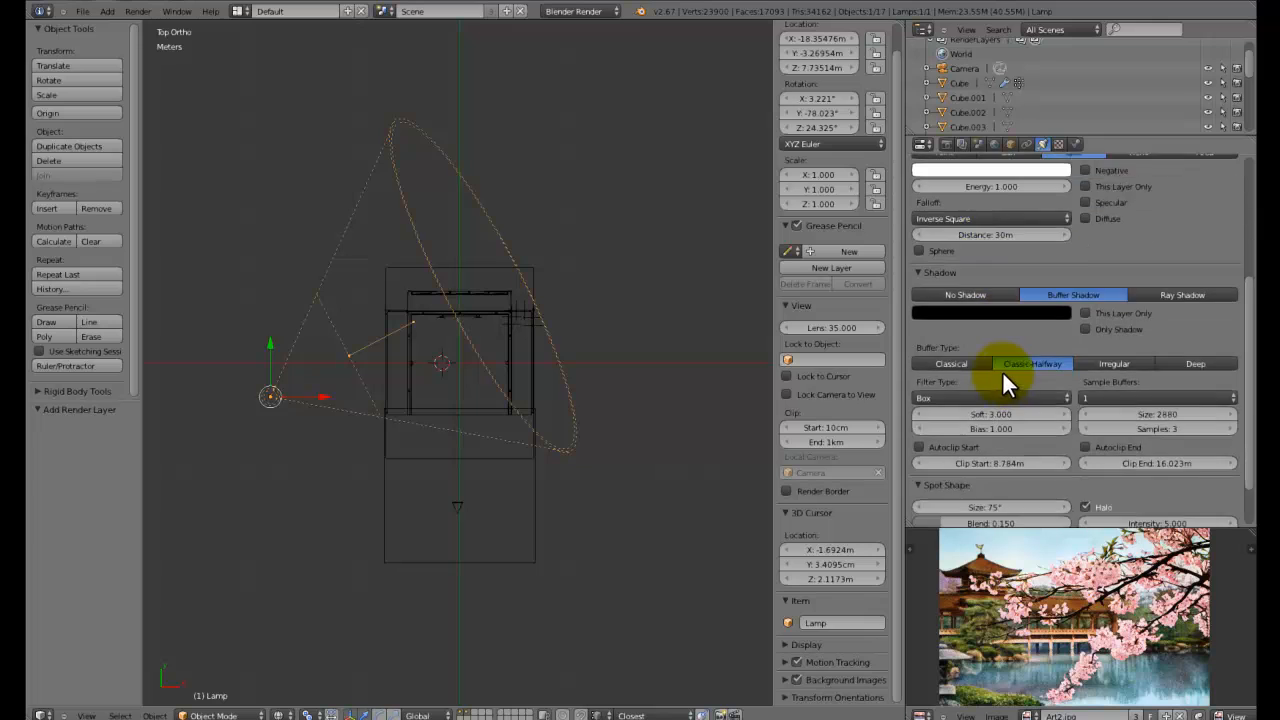
{"action": "scroll", "coordinate": [1020, 416], "scroll_direction": "up", "scroll_amount": 5}
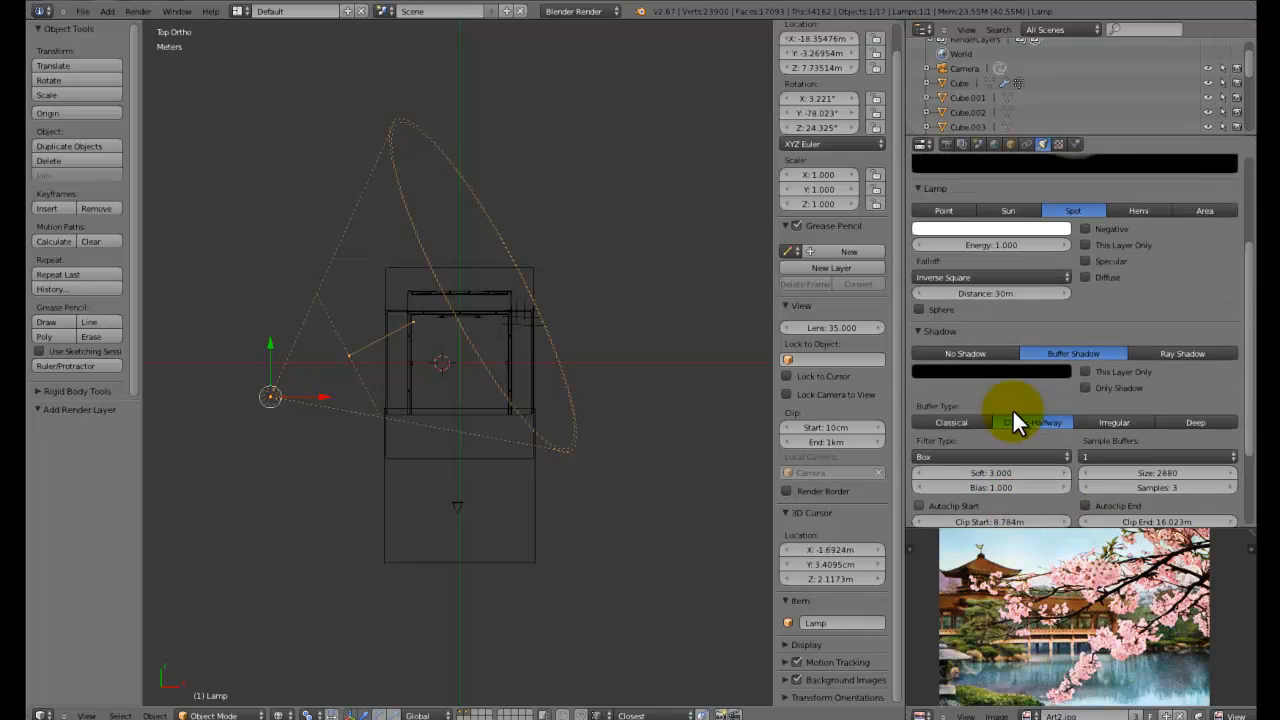
{"action": "scroll", "coordinate": [1010, 406], "scroll_direction": "down", "scroll_amount": 3}
{"action": "scroll", "coordinate": [1008, 403], "scroll_direction": "down", "scroll_amount": 3}
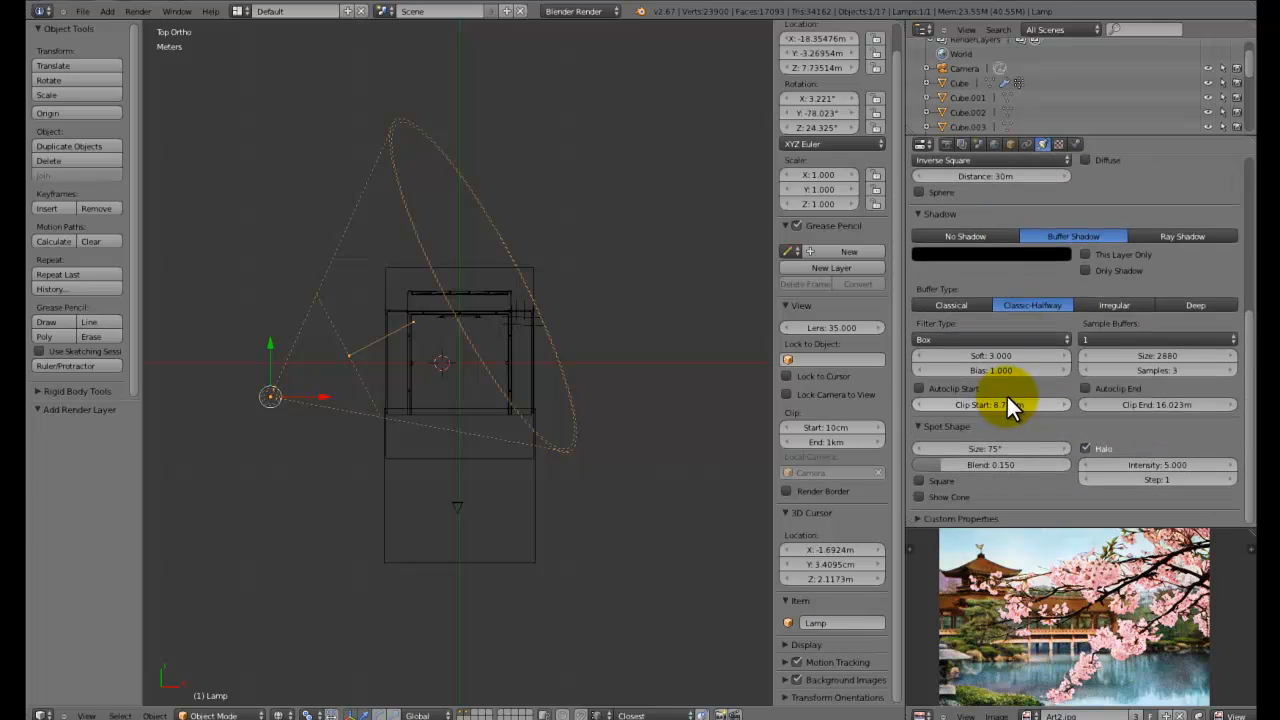
{"action": "left_click", "coordinate": [997, 448]}
{"action": "left_click_drag", "start_coordinate": [996, 442], "coordinate": [153, 362]}
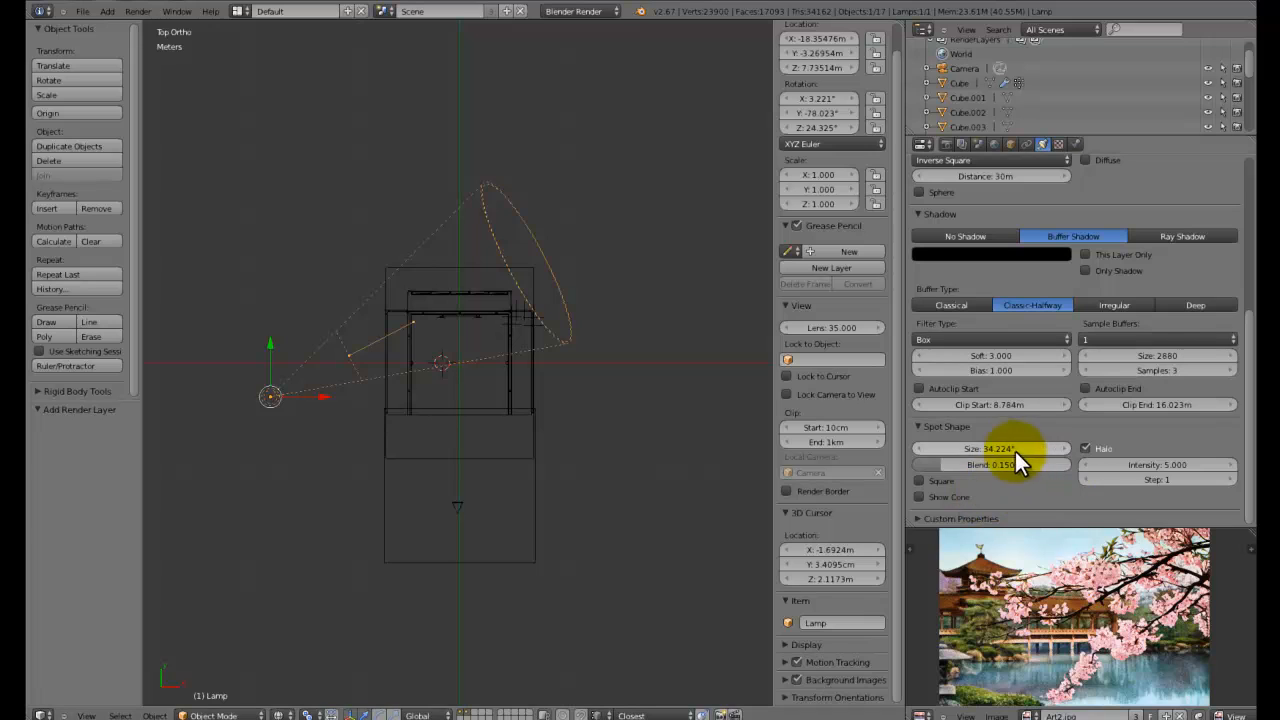
{"action": "left_click_drag", "start_coordinate": [1000, 450], "coordinate": [1127, 441]}
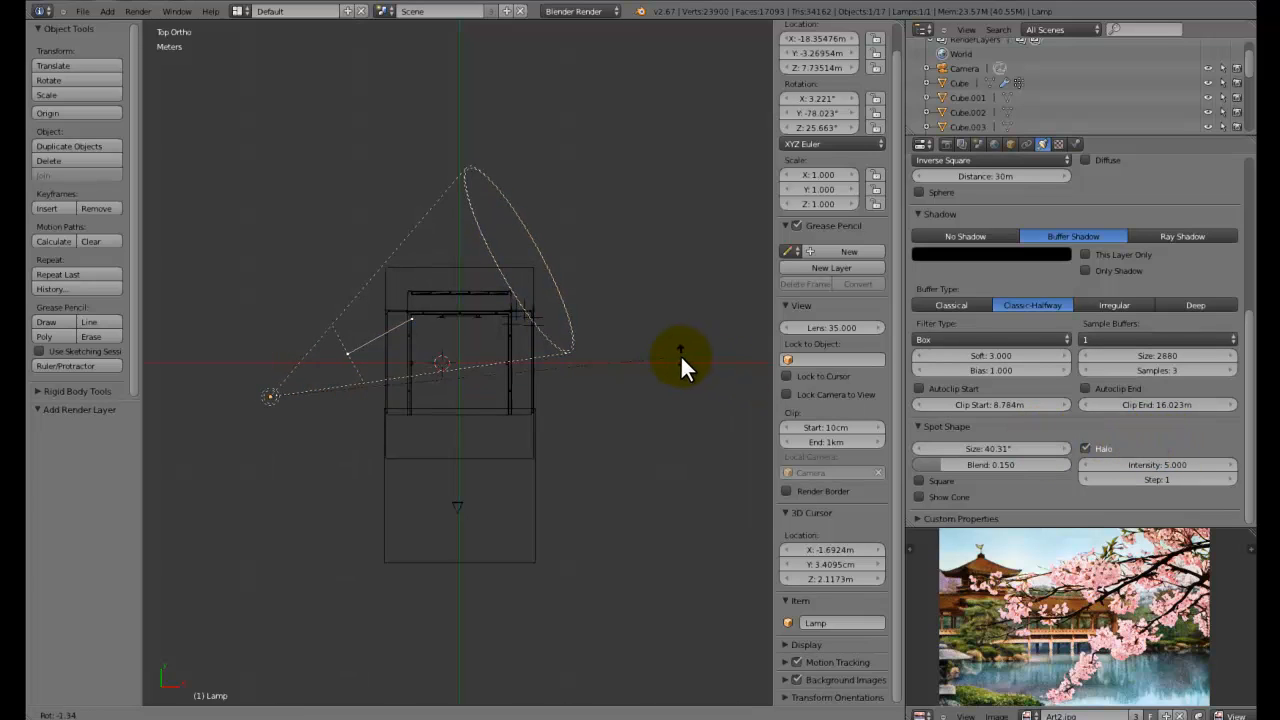
{"action": "left_click_drag", "start_coordinate": [987, 447], "coordinate": [993, 446]}
Try rotating the spot lamp in top view, and set its spot size to 53.413°
{"action": "key", "text": "r"}
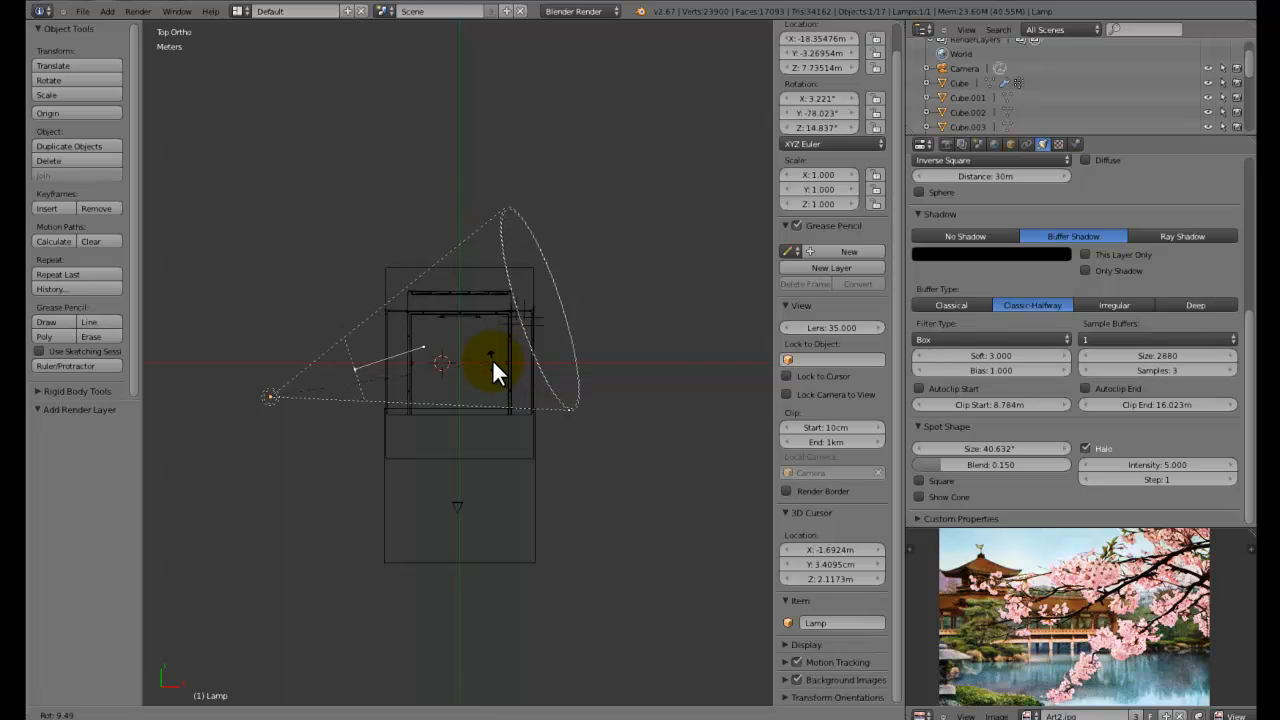
{"action": "left_click", "coordinate": [496, 345]}
{"action": "left_click_drag", "start_coordinate": [982, 443], "coordinate": [1244, 441]}
Examine the spot cone's coverage of the dojo from several angles and review the lamp's shadow and spot shape settings
{"action": "middle_click_drag", "start_coordinate": [731, 309], "coordinate": [794, 200]}
{"action": "middle_click_drag", "start_coordinate": [527, 293], "coordinate": [383, 330]}
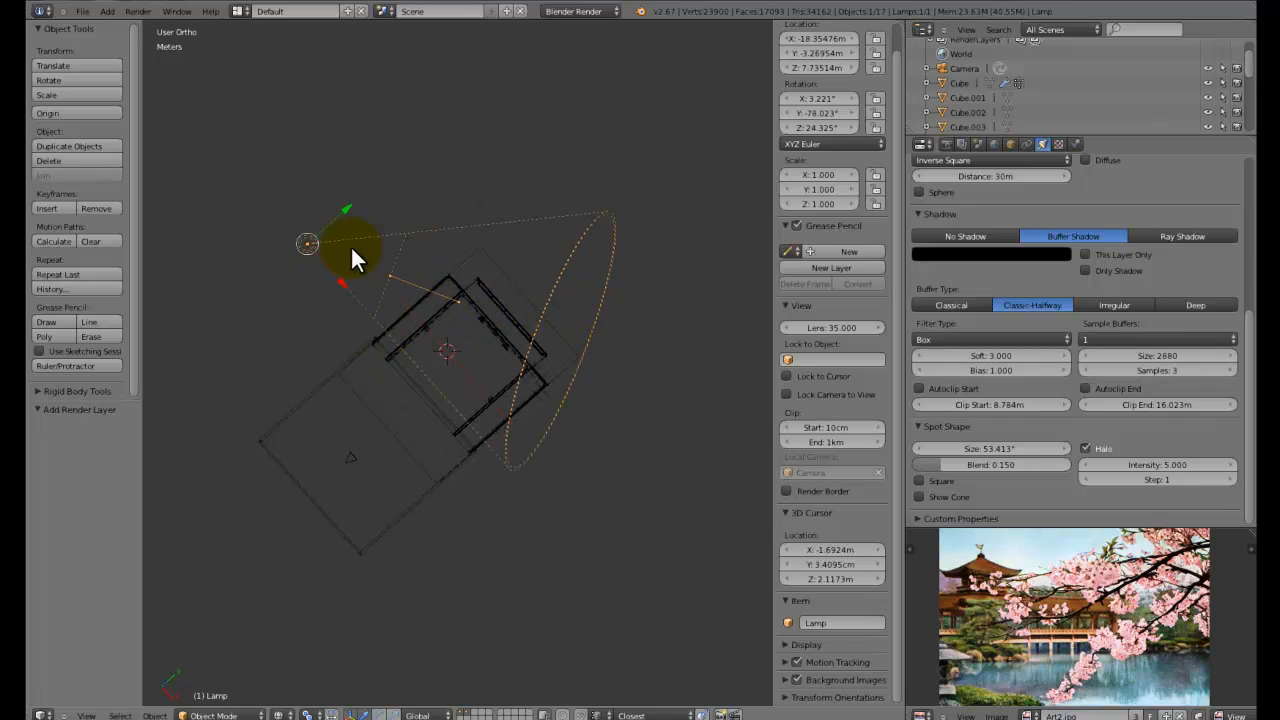
{"action": "middle_click_drag", "start_coordinate": [569, 348], "coordinate": [652, 206]}
{"action": "scroll", "coordinate": [948, 283], "scroll_direction": "up", "scroll_amount": 1}
{"action": "scroll", "coordinate": [946, 275], "scroll_direction": "up", "scroll_amount": 5}
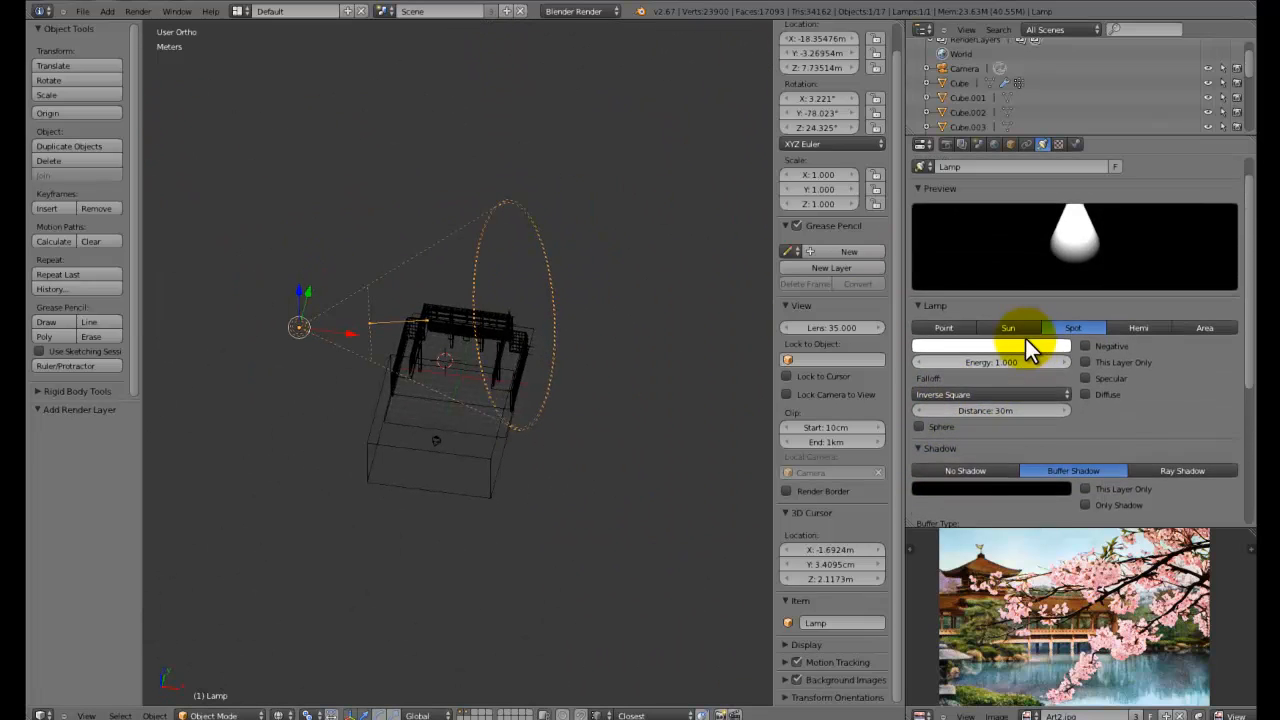
{"action": "scroll", "coordinate": [1045, 330], "scroll_direction": "down", "scroll_amount": 4}
{"action": "scroll", "coordinate": [1047, 327], "scroll_direction": "down", "scroll_amount": 2}
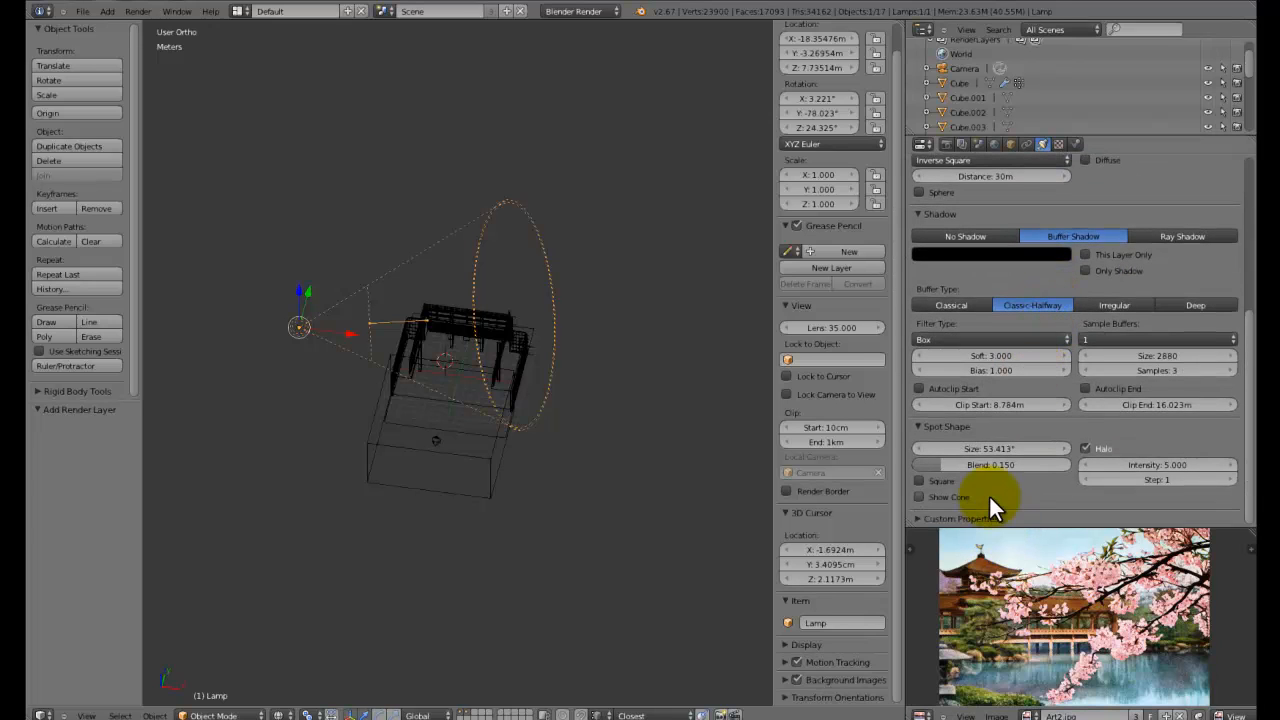
{"action": "scroll", "coordinate": [989, 440], "scroll_direction": "up", "scroll_amount": 7}
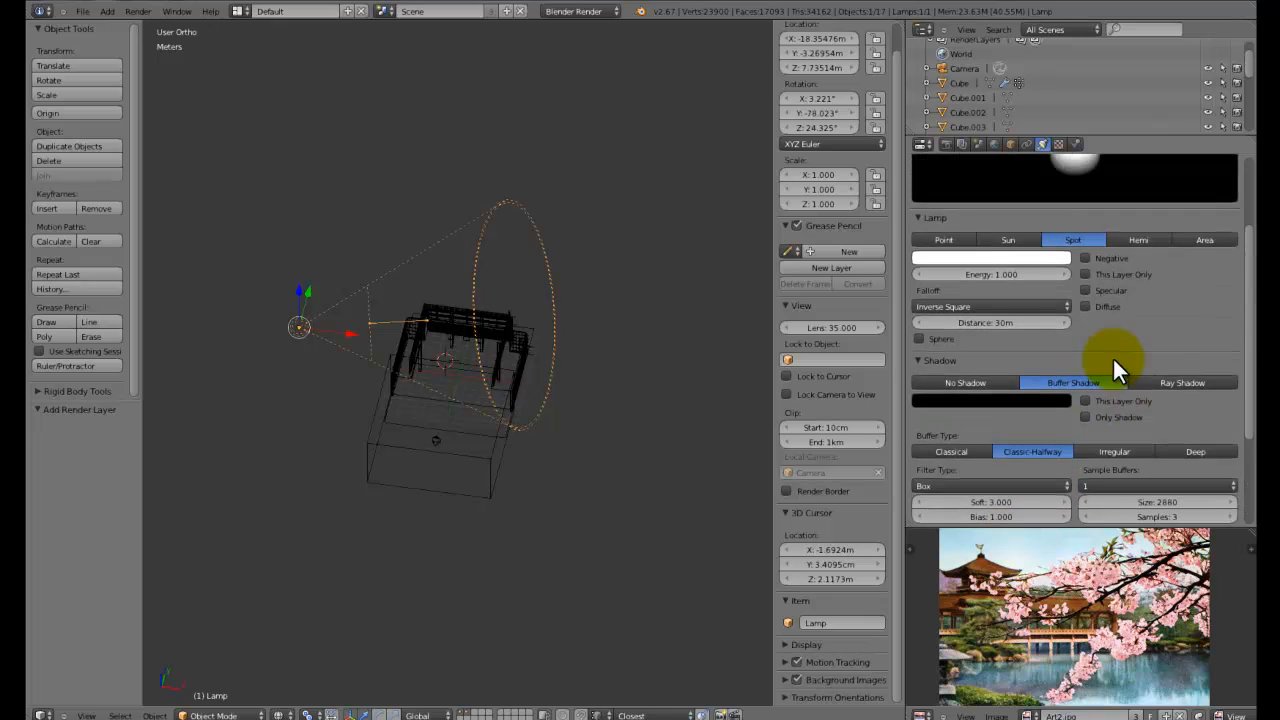
{"action": "scroll", "coordinate": [1129, 361], "scroll_direction": "down", "scroll_amount": 3}
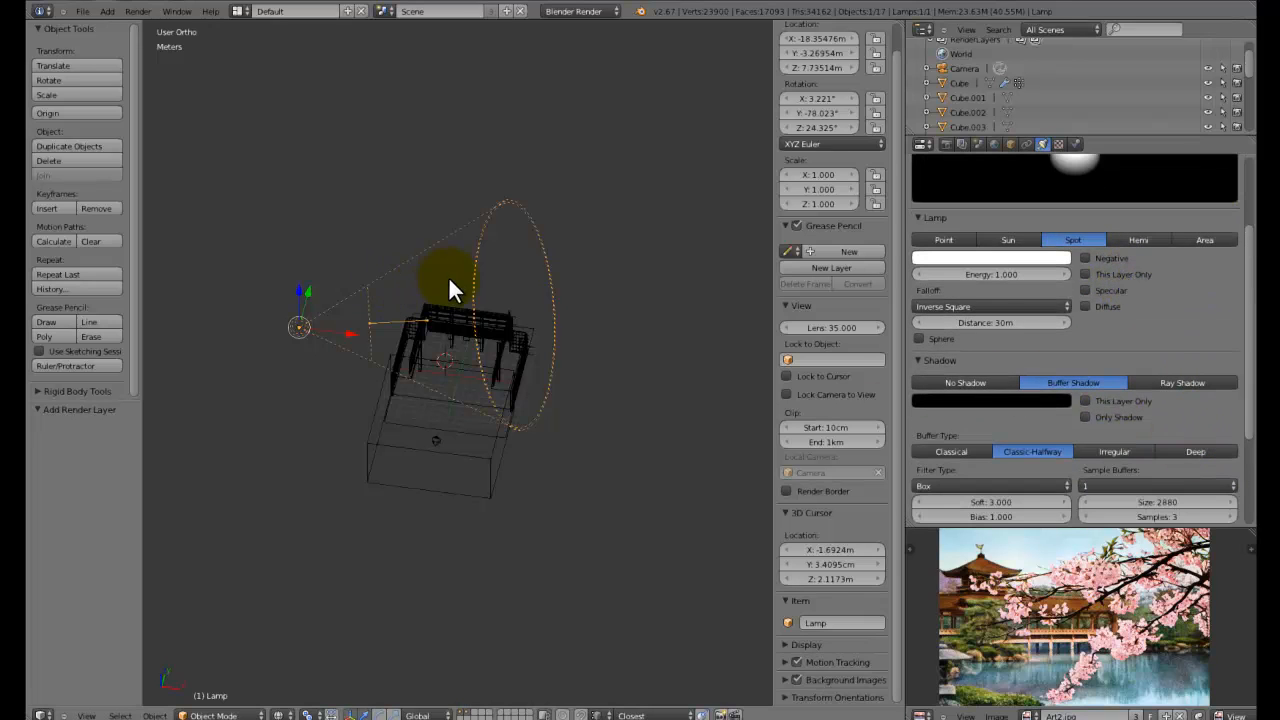
{"action": "middle_click_drag", "start_coordinate": [443, 289], "coordinate": [816, 325]}
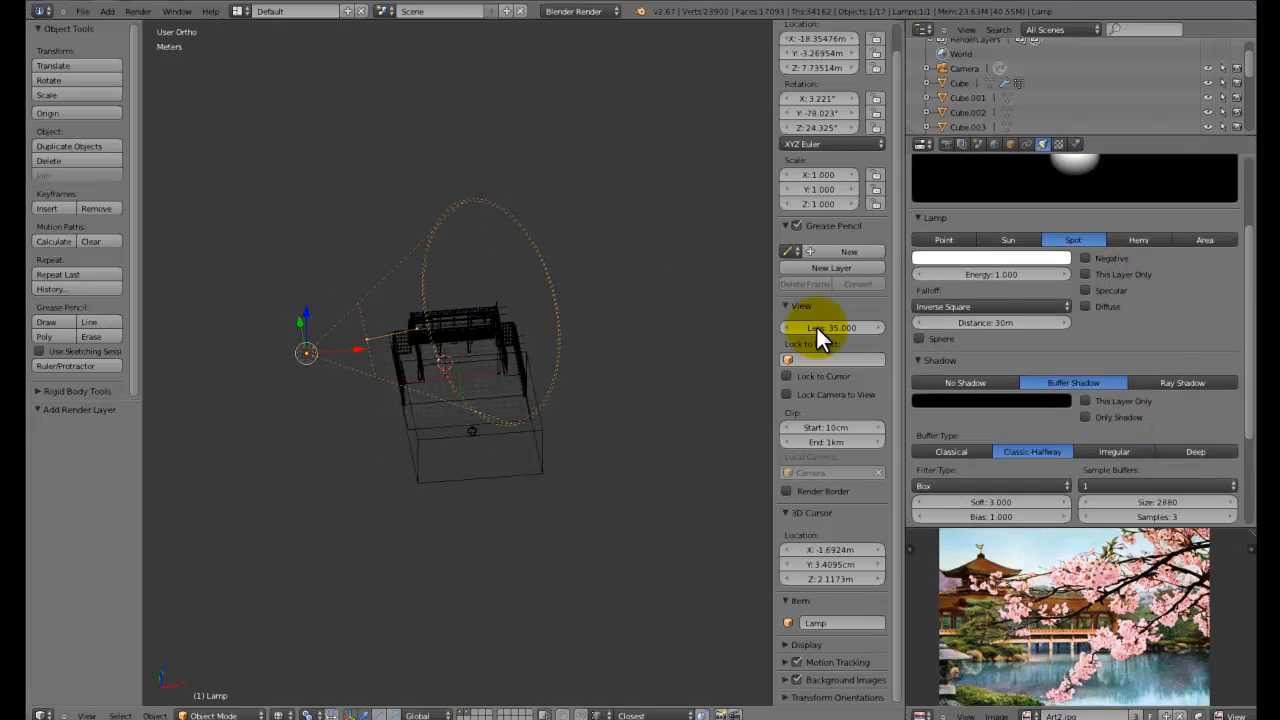
Enable All Z for the volumetric lighting render layer and render the scene with RenderLayer selected
{"action": "left_click", "coordinate": [992, 142]}
{"action": "left_click", "coordinate": [962, 144]}
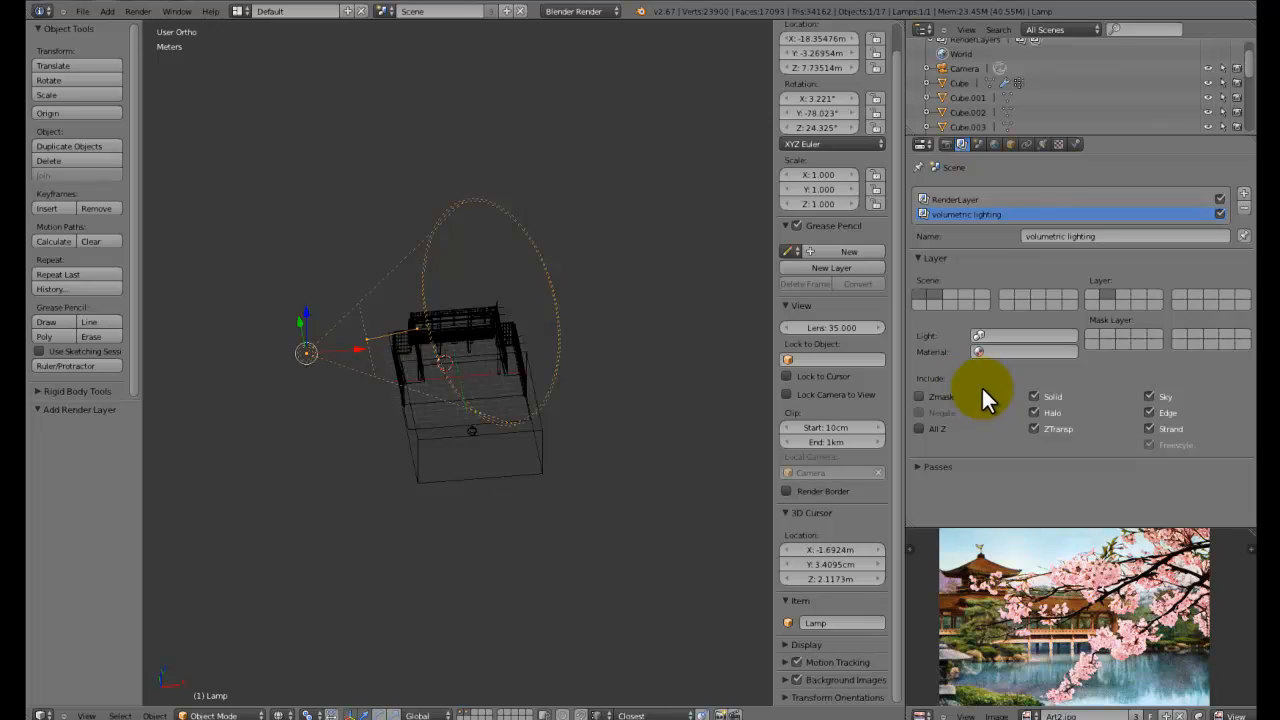
{"action": "left_click", "coordinate": [940, 427]}
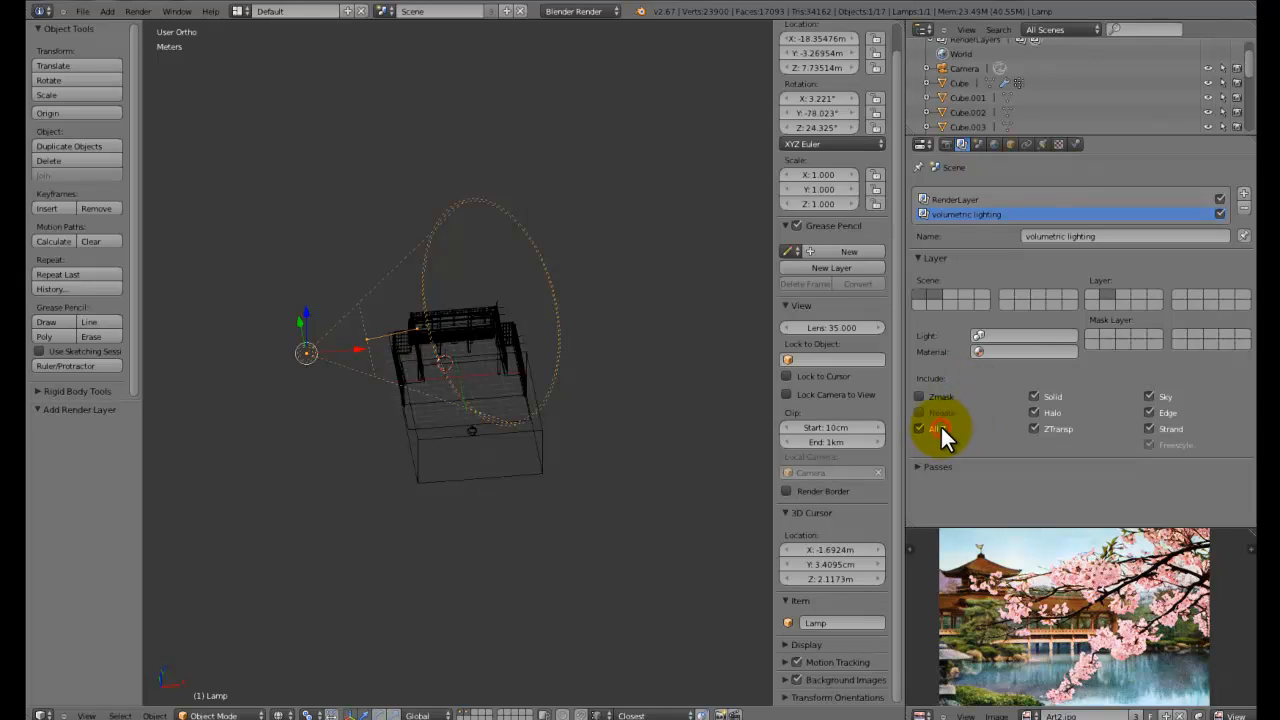
{"action": "left_click", "coordinate": [952, 199]}
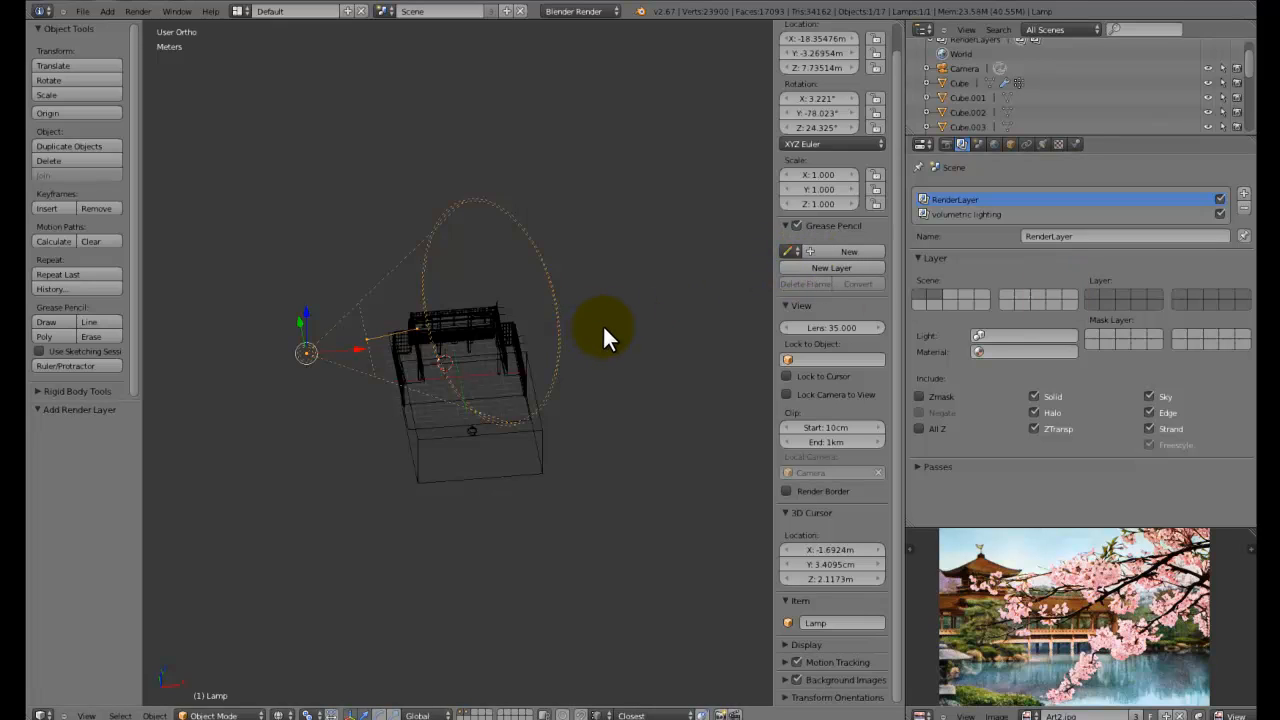
{"action": "key", "text": "F12"}
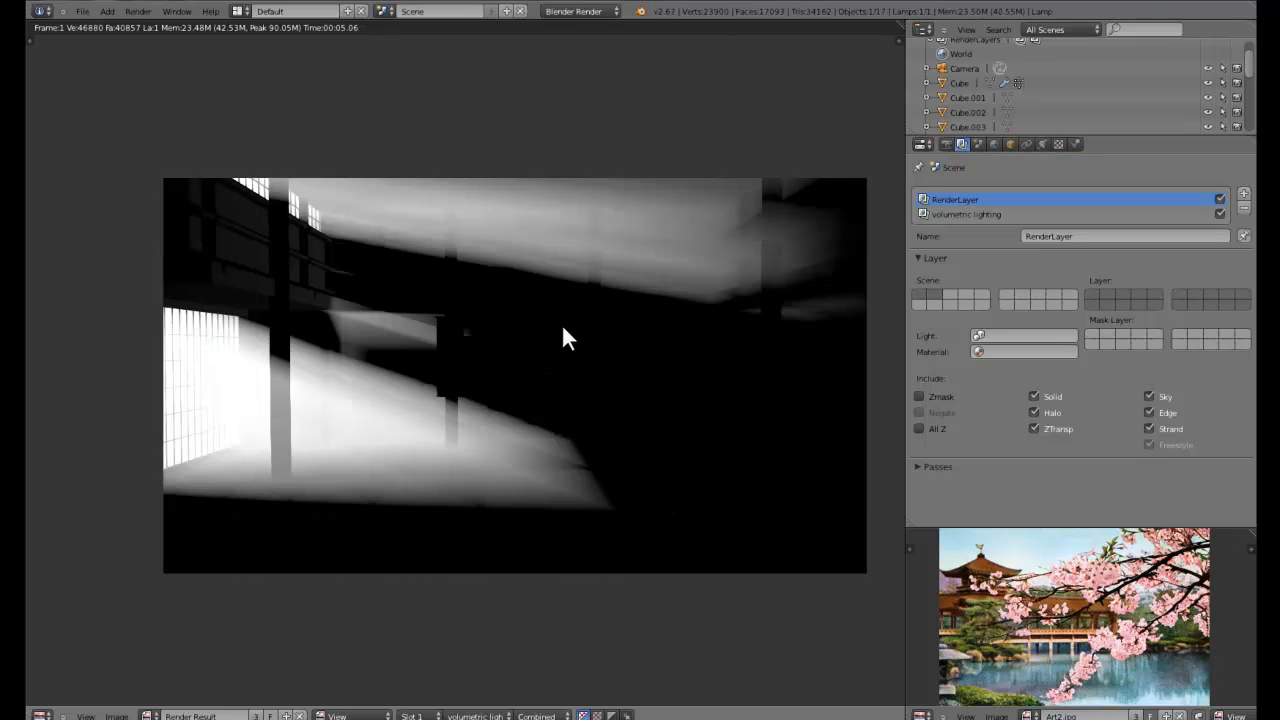
Examine the rendered light beams, lattice windows and roof area close up for unwanted light against the black
{"action": "scroll", "coordinate": [362, 345], "scroll_direction": "up", "scroll_amount": 4}
{"action": "scroll", "coordinate": [361, 334], "scroll_direction": "up", "scroll_amount": 2}
{"action": "middle_click_drag", "start_coordinate": [155, 222], "coordinate": [472, 331]}
{"action": "scroll", "coordinate": [472, 331], "scroll_direction": "down", "scroll_amount": 3}
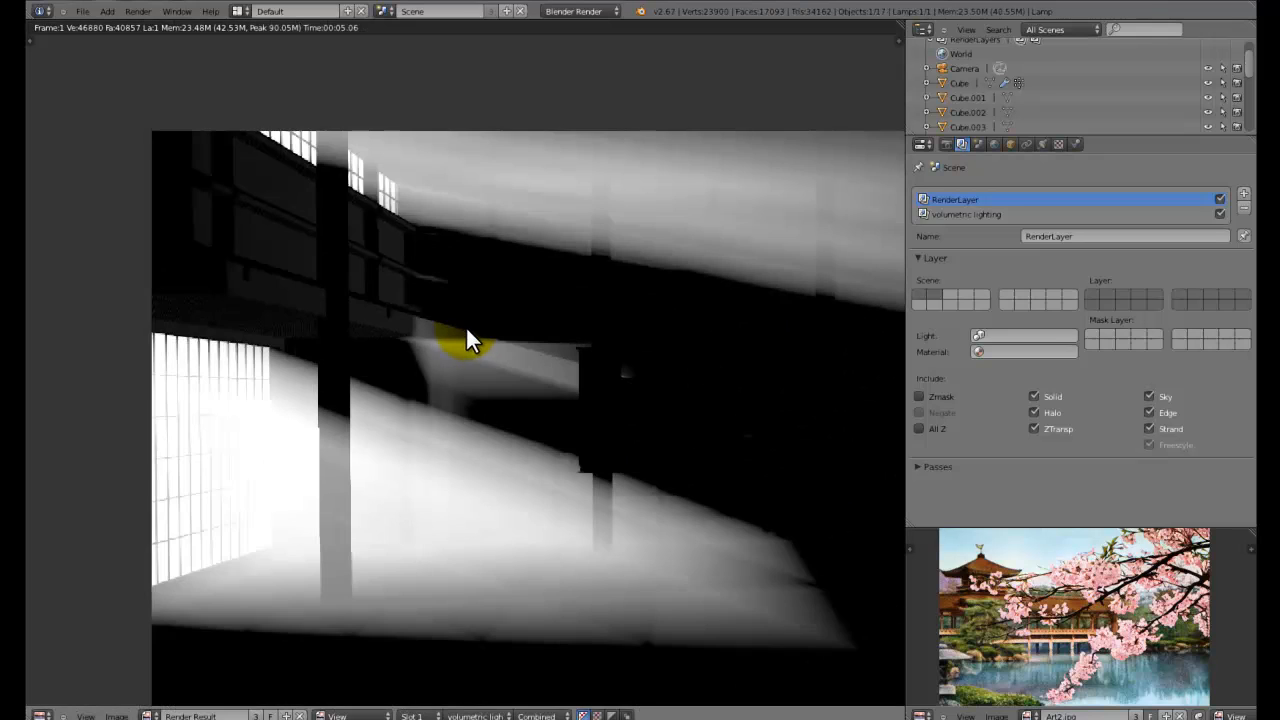
{"action": "scroll", "coordinate": [462, 358], "scroll_direction": "up", "scroll_amount": 4}
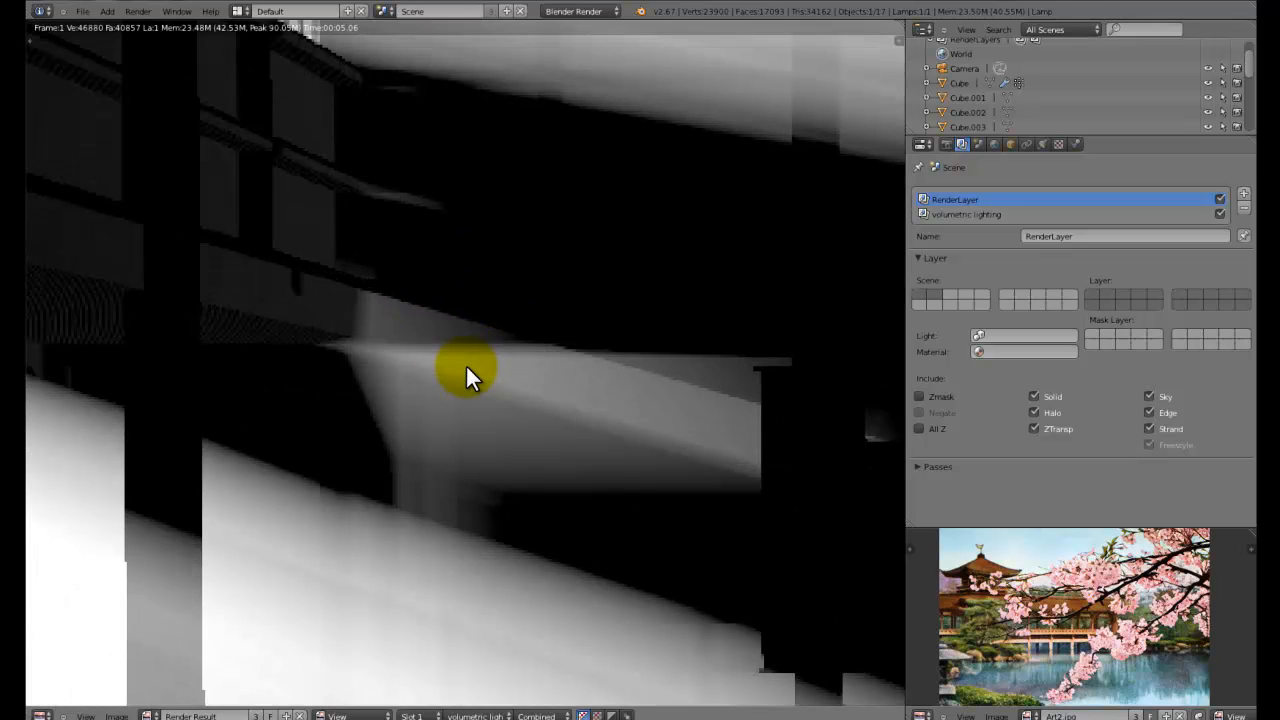
{"action": "scroll", "coordinate": [466, 375], "scroll_direction": "down", "scroll_amount": 3}
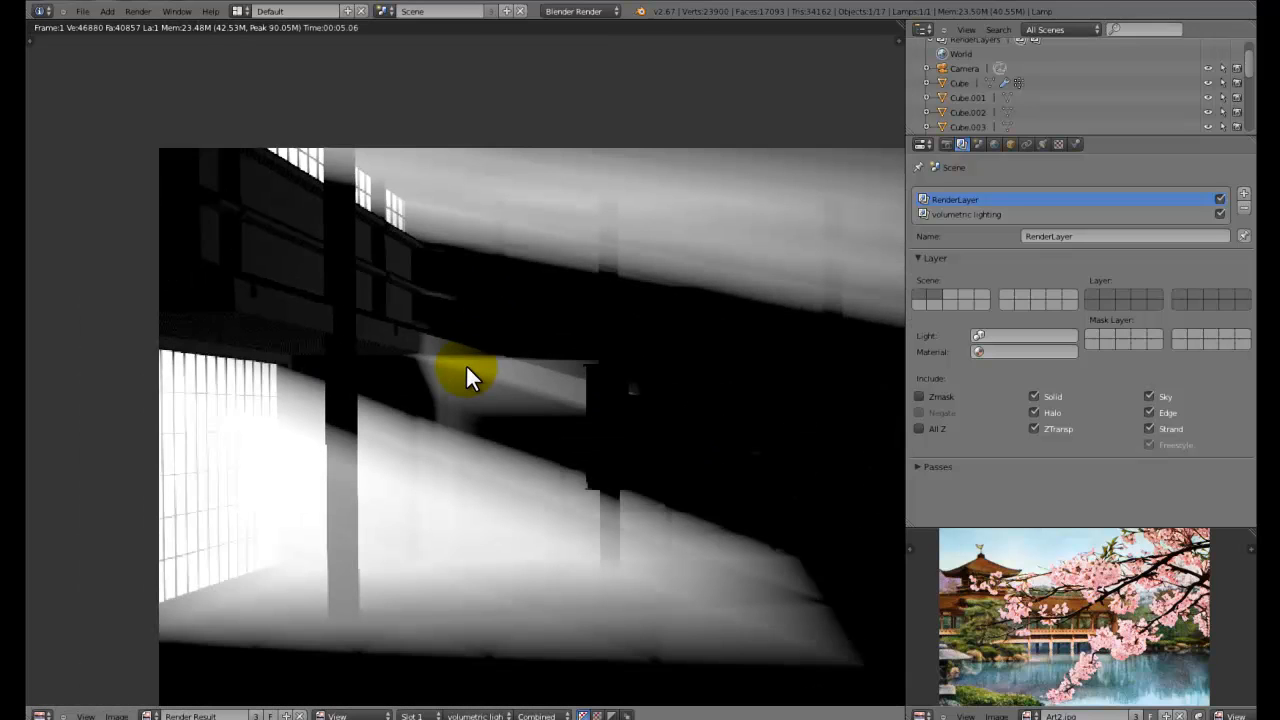
{"action": "key", "text": "shift+space"}
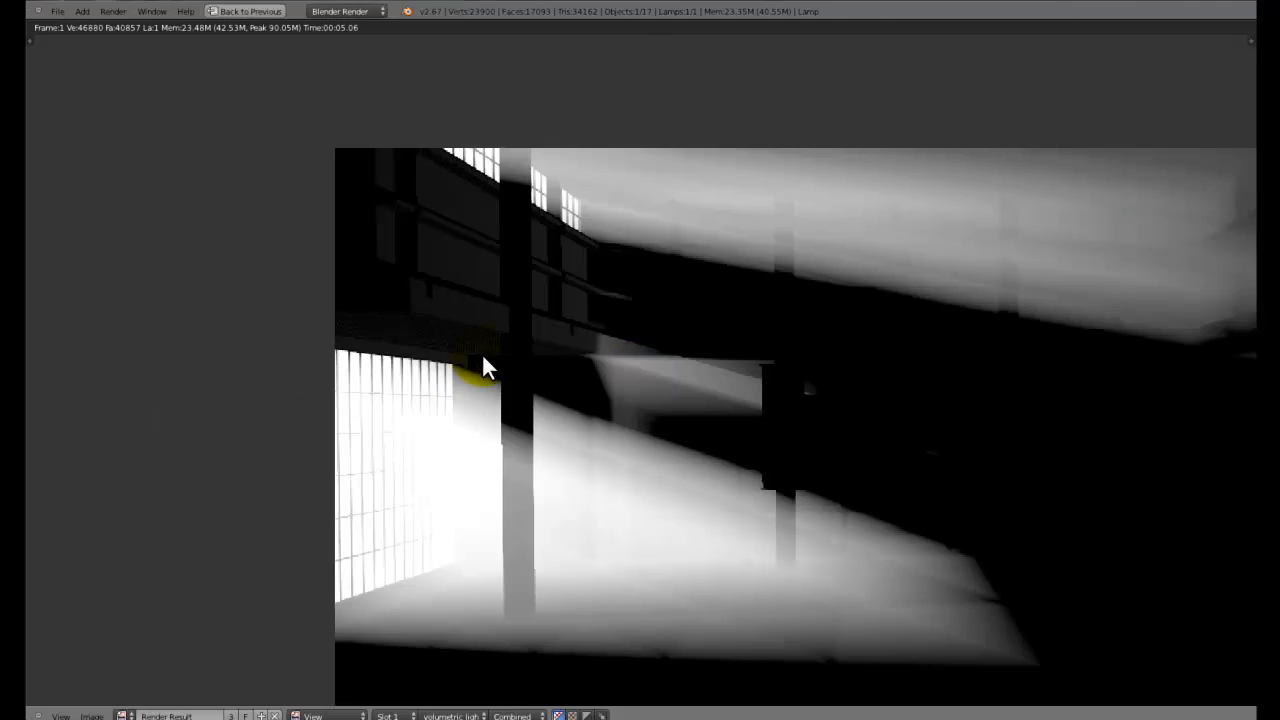
{"action": "key", "text": "shift+space"}
{"action": "key", "text": "Escape"}
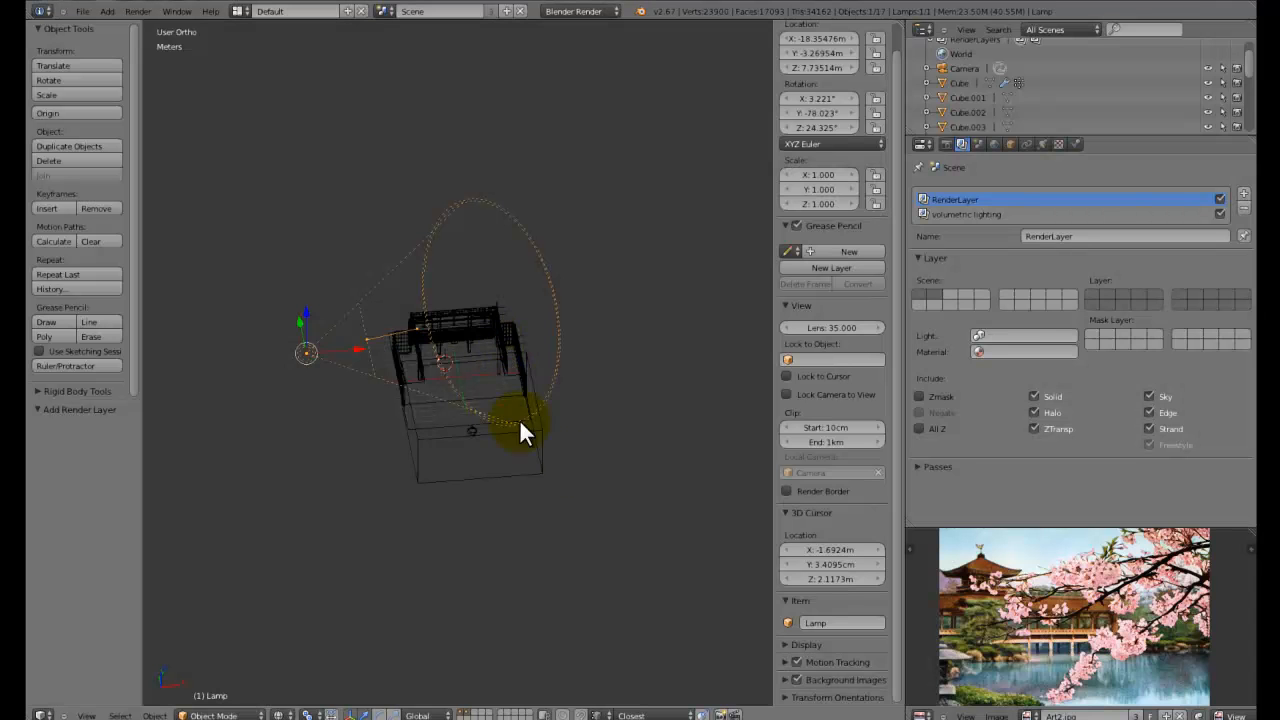
Review the spot lamp's halo, shadow and energy settings
{"action": "left_click", "coordinate": [1044, 144]}
{"action": "scroll", "coordinate": [1074, 360], "scroll_direction": "down", "scroll_amount": 3}
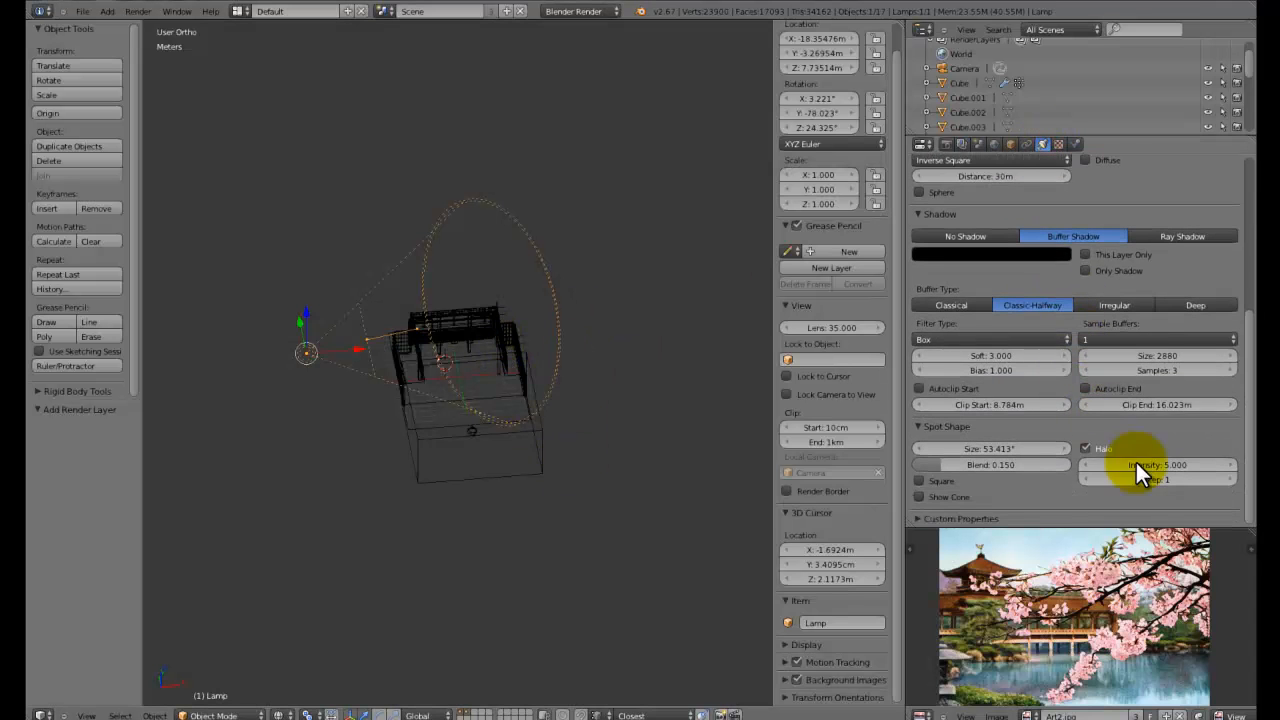
{"action": "scroll", "coordinate": [1150, 486], "scroll_direction": "up", "scroll_amount": 4}
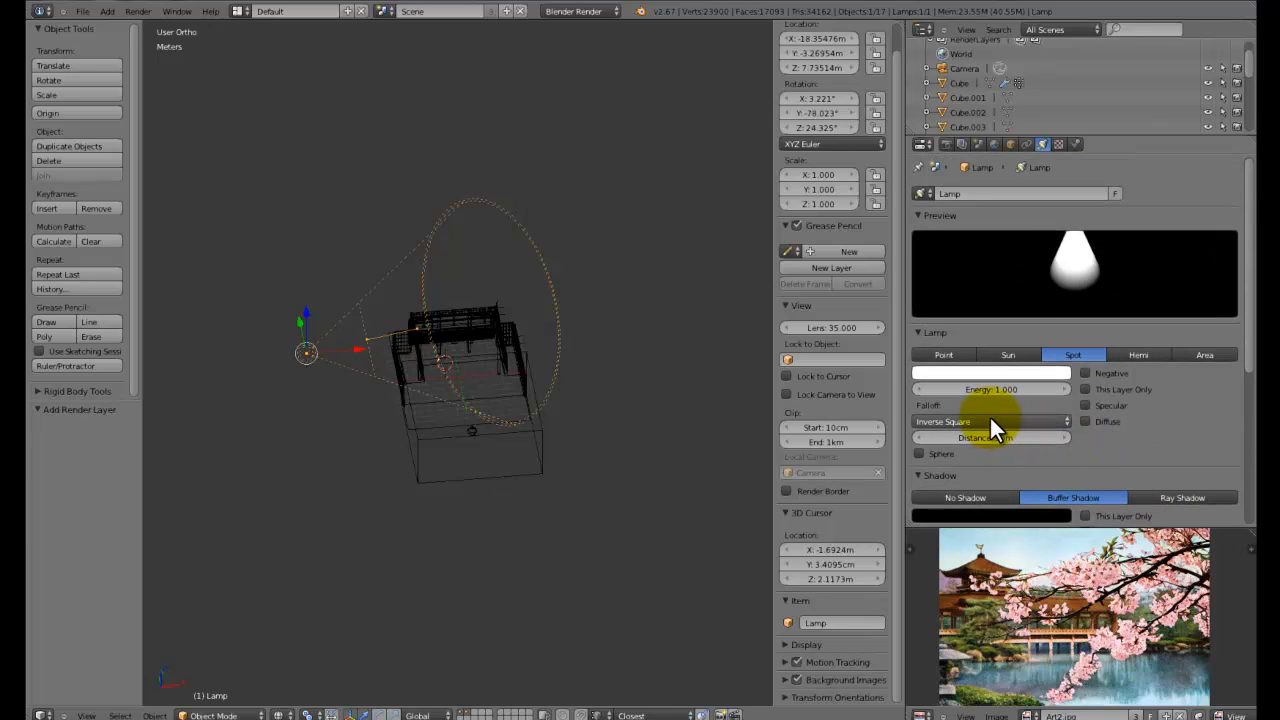
{"action": "mouse_move", "coordinate": [1009, 390]}
{"action": "left_mouse_down"}
{"action": "mouse_move", "coordinate": [475, 354]}
{"action": "mouse_move", "coordinate": [1009, 388]}
{"action": "left_mouse_up"}
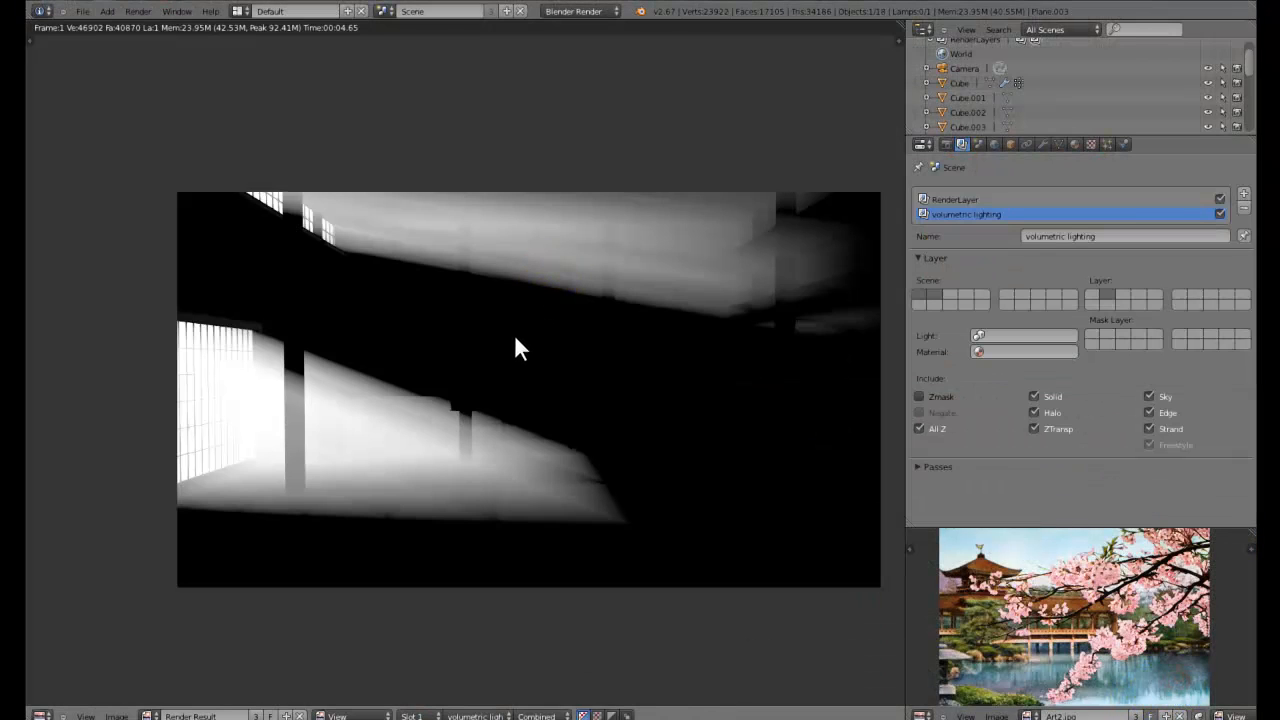
Leave the render and examine the planes enclosing the dojo in solid, wireframe and camera views
{"action": "left_click", "coordinate": [551, 397]}
{"action": "key", "text": "Escape"}
{"action": "mouse_move", "coordinate": [601, 355]}
{"action": "middle_mouse_down"}
{"action": "mouse_move", "coordinate": [519, 407]}
{"action": "mouse_move", "coordinate": [352, 427]}
{"action": "mouse_move", "coordinate": [362, 442]}
{"action": "middle_mouse_up"}
{"action": "key", "text": "z"}
{"action": "mouse_move", "coordinate": [556, 363]}
{"action": "middle_mouse_down"}
{"action": "mouse_move", "coordinate": [328, 348]}
{"action": "mouse_move", "coordinate": [357, 318]}
{"action": "mouse_move", "coordinate": [309, 287]}
{"action": "mouse_move", "coordinate": [252, 313]}
{"action": "mouse_move", "coordinate": [268, 305]}
{"action": "middle_mouse_up"}
{"action": "key", "text": "KP_0"}
{"action": "key", "text": "z"}
{"action": "scroll", "coordinate": [434, 306], "scroll_direction": "up", "scroll_amount": 3}
{"action": "key", "text": "z"}
{"action": "middle_click_drag", "start_coordinate": [434, 306], "coordinate": [634, 386]}
{"action": "scroll", "coordinate": [449, 399], "scroll_direction": "up", "scroll_amount": 5}
{"action": "middle_click_drag", "start_coordinate": [449, 399], "coordinate": [250, 296]}
{"action": "scroll", "coordinate": [274, 257], "scroll_direction": "up", "scroll_amount": 5}
{"action": "scroll", "coordinate": [218, 285], "scroll_direction": "down", "scroll_amount": 4}
{"action": "middle_click_drag", "start_coordinate": [330, 353], "coordinate": [550, 432]}
{"action": "scroll", "coordinate": [545, 334], "scroll_direction": "down", "scroll_amount": 3}
{"action": "key", "text": "h"}
{"action": "key", "text": "alt+h"}
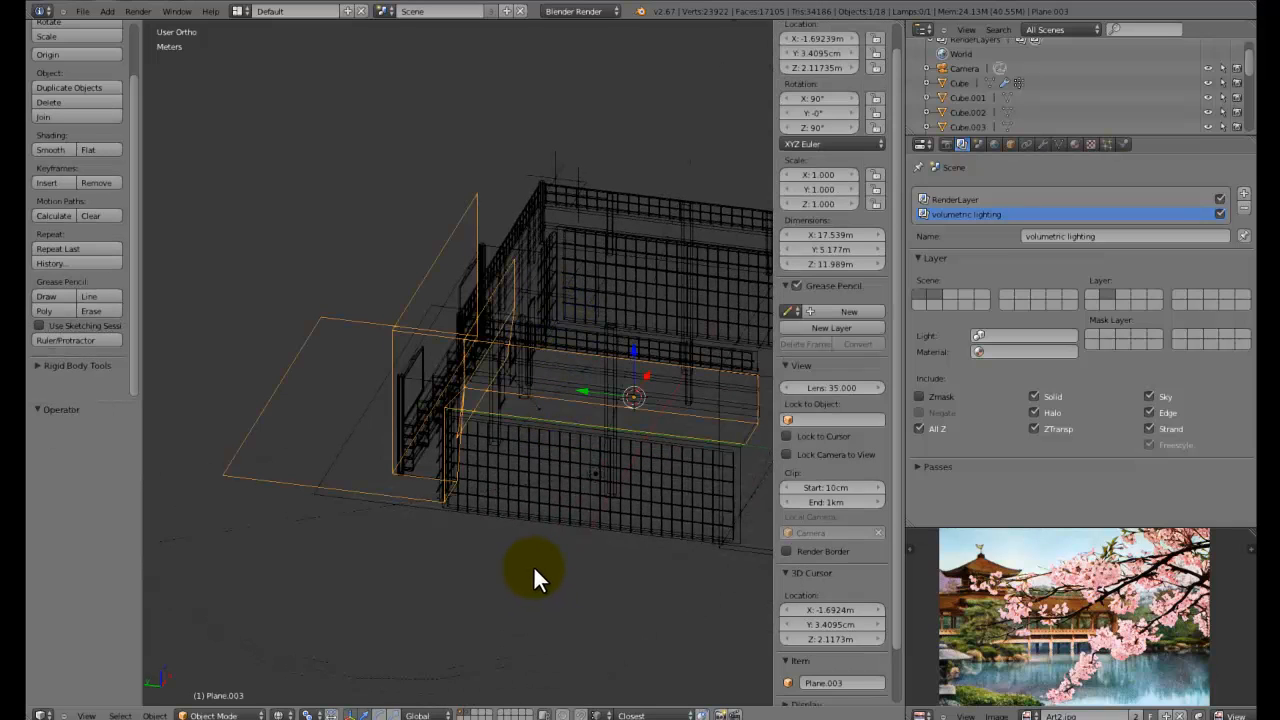
Assign the selected enclosing planes to layer 15 in addition to layer 1, and check that layer's contents
{"action": "key", "text": "m"}
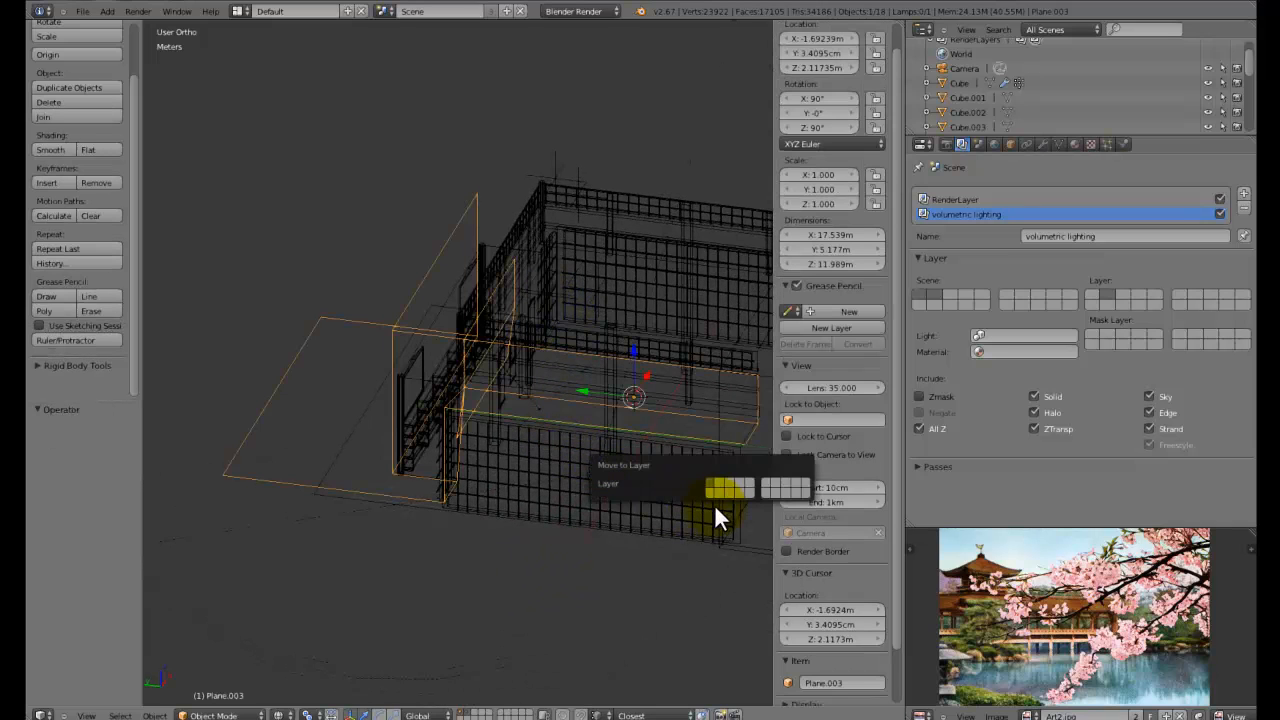
{"action": "left_click", "coordinate": [750, 492], "text": "shift"}
{"action": "left_click", "coordinate": [488, 716]}
{"action": "mouse_move", "coordinate": [545, 392]}
{"action": "middle_mouse_down"}
{"action": "mouse_move", "coordinate": [541, 326]}
{"action": "mouse_move", "coordinate": [666, 420]}
{"action": "mouse_move", "coordinate": [623, 431]}
{"action": "mouse_move", "coordinate": [474, 352]}
{"action": "mouse_move", "coordinate": [264, 362]}
{"action": "mouse_move", "coordinate": [478, 318]}
{"action": "mouse_move", "coordinate": [272, 306]}
{"action": "mouse_move", "coordinate": [475, 300]}
{"action": "mouse_move", "coordinate": [366, 320]}
{"action": "mouse_move", "coordinate": [216, 278]}
{"action": "mouse_move", "coordinate": [151, 290]}
{"action": "mouse_move", "coordinate": [207, 272]}
{"action": "mouse_move", "coordinate": [155, 258]}
{"action": "mouse_move", "coordinate": [372, 258]}
{"action": "mouse_move", "coordinate": [348, 255]}
{"action": "mouse_move", "coordinate": [574, 198]}
{"action": "mouse_move", "coordinate": [617, 272]}
{"action": "mouse_move", "coordinate": [631, 362]}
{"action": "mouse_move", "coordinate": [446, 226]}
{"action": "mouse_move", "coordinate": [395, 240]}
{"action": "mouse_move", "coordinate": [460, 320]}
{"action": "mouse_move", "coordinate": [549, 286]}
{"action": "mouse_move", "coordinate": [646, 297]}
{"action": "mouse_move", "coordinate": [697, 283]}
{"action": "mouse_move", "coordinate": [689, 246]}
{"action": "mouse_move", "coordinate": [557, 266]}
{"action": "mouse_move", "coordinate": [529, 334]}
{"action": "mouse_move", "coordinate": [526, 391]}
{"action": "mouse_move", "coordinate": [500, 357]}
{"action": "mouse_move", "coordinate": [563, 278]}
{"action": "mouse_move", "coordinate": [539, 354]}
{"action": "mouse_move", "coordinate": [483, 361]}
{"action": "mouse_move", "coordinate": [445, 315]}
{"action": "middle_mouse_up"}
{"action": "key", "text": "z"}
{"action": "scroll", "coordinate": [526, 391], "scroll_direction": "up", "scroll_amount": 4}
{"action": "scroll", "coordinate": [539, 354], "scroll_direction": "down", "scroll_amount": 6}
Display layers 1 and 2 together and save the file over the existing one
{"action": "left_click", "coordinate": [463, 714]}
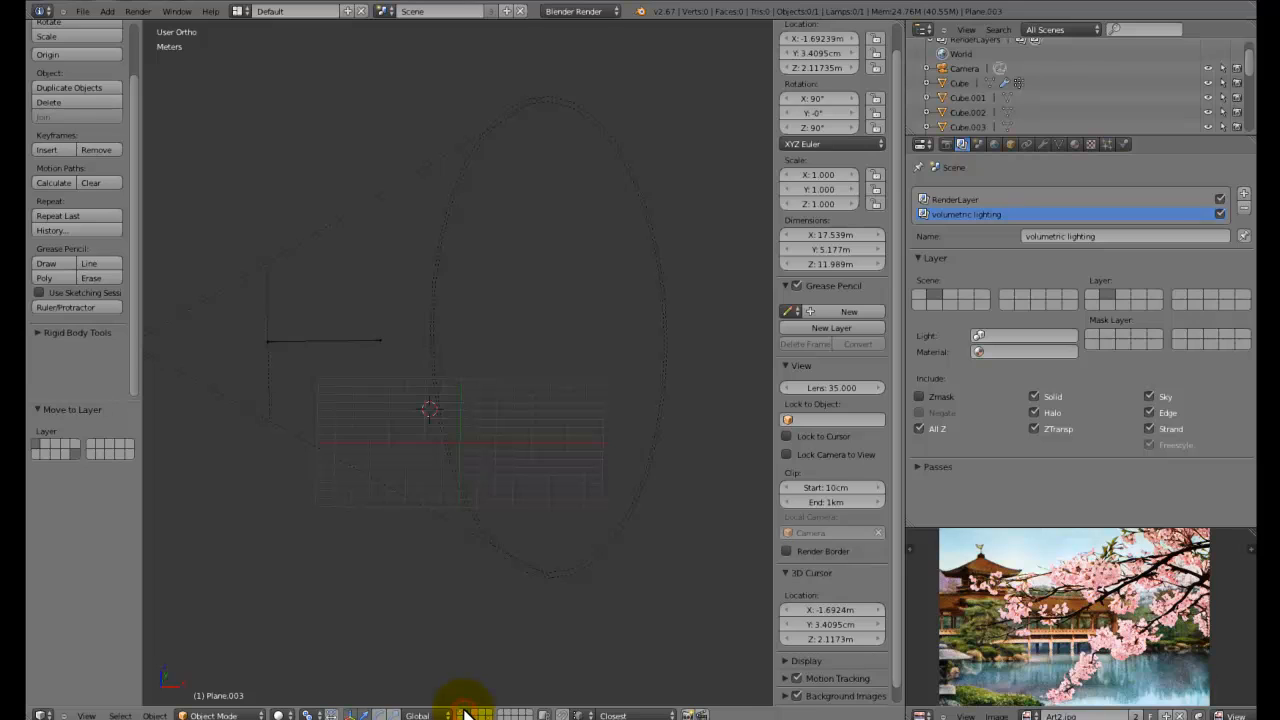
{"action": "left_click", "coordinate": [458, 712], "text": "shift"}
{"action": "middle_click_drag", "start_coordinate": [500, 569], "coordinate": [433, 546]}
{"action": "key", "text": "ctrl+s"}
{"action": "left_click", "coordinate": [431, 549]}
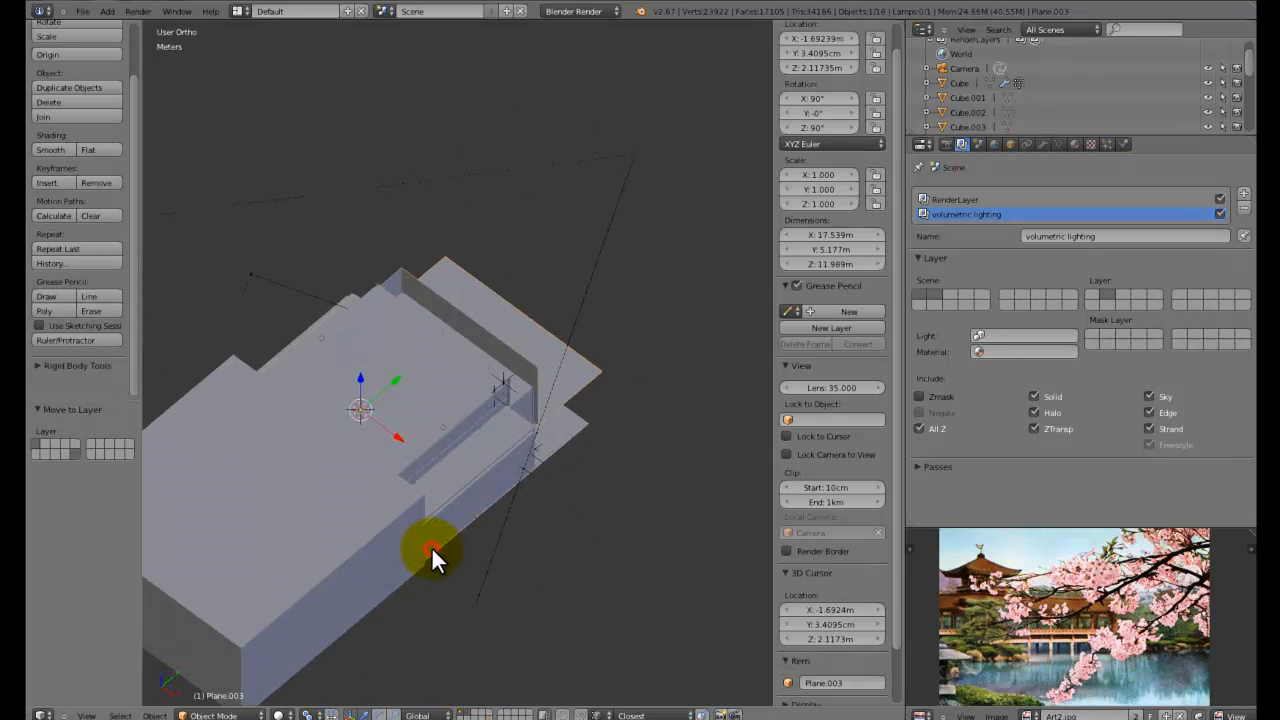
Bring up the volumetric lighting render and examine the beams through the windows against the black
{"action": "key", "text": "F12"}
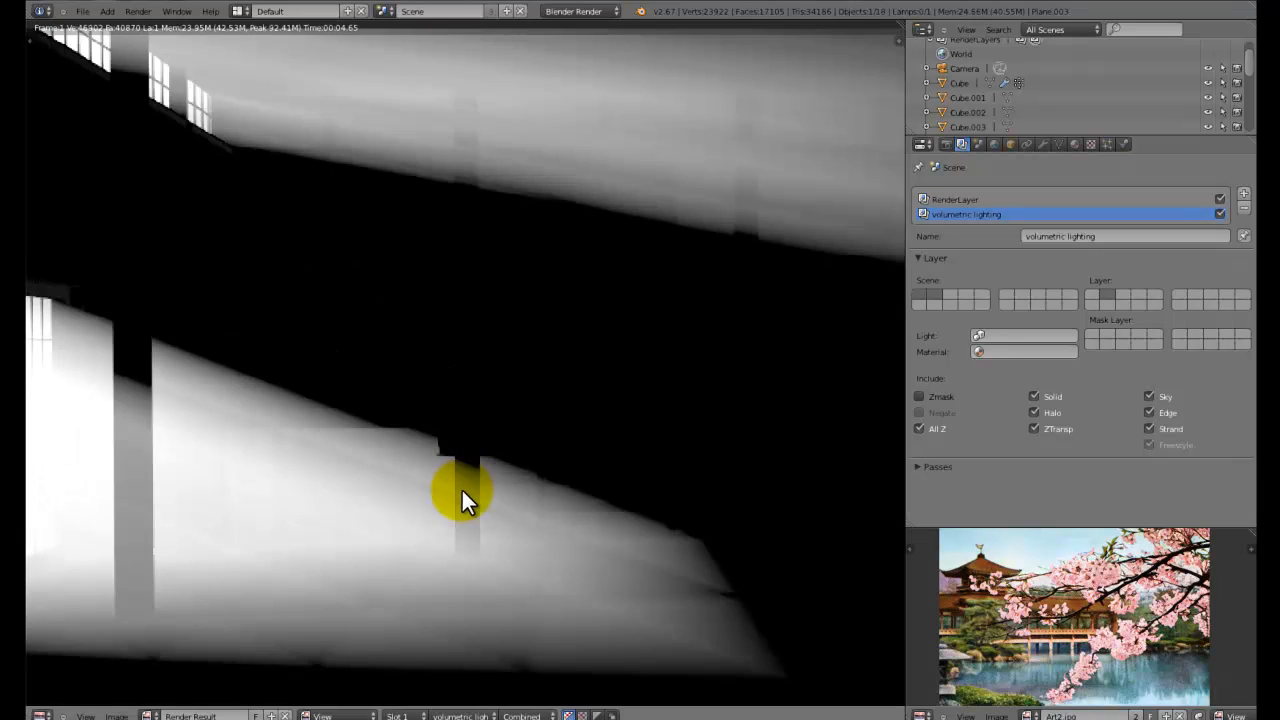
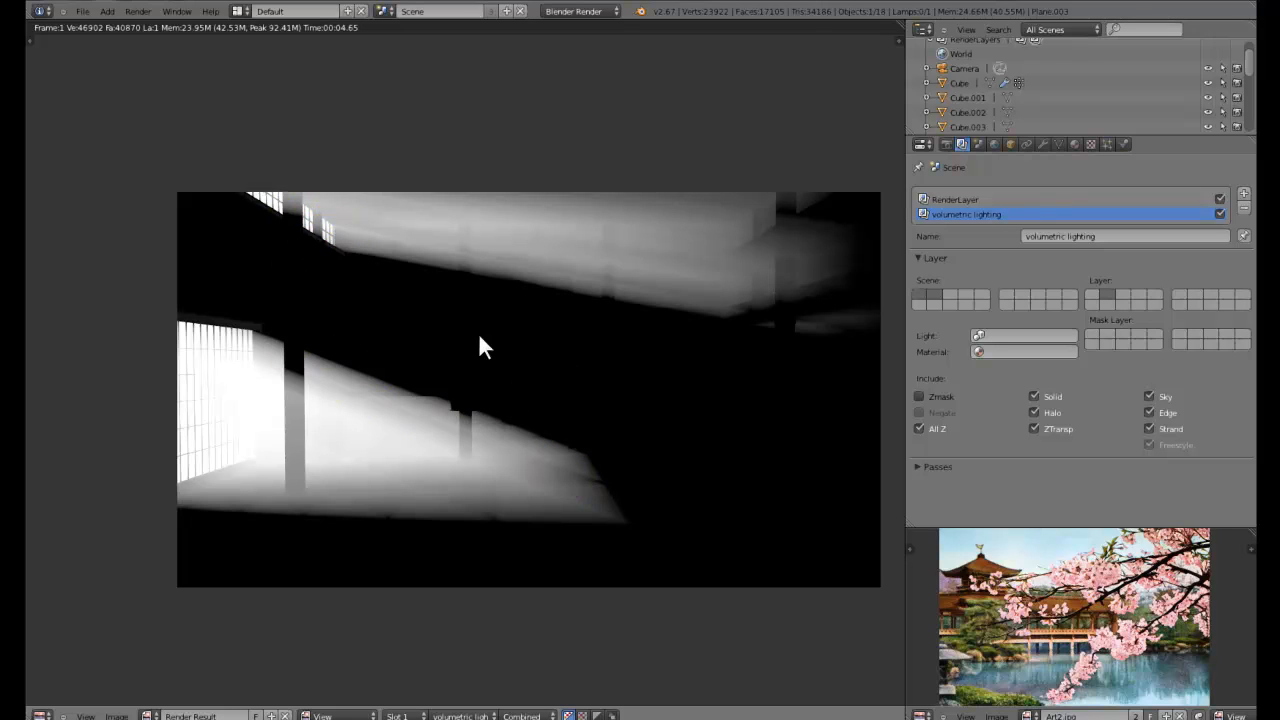
{"action": "key", "text": "Escape"}
{"action": "middle_click_drag", "start_coordinate": [518, 291], "coordinate": [436, 242]}
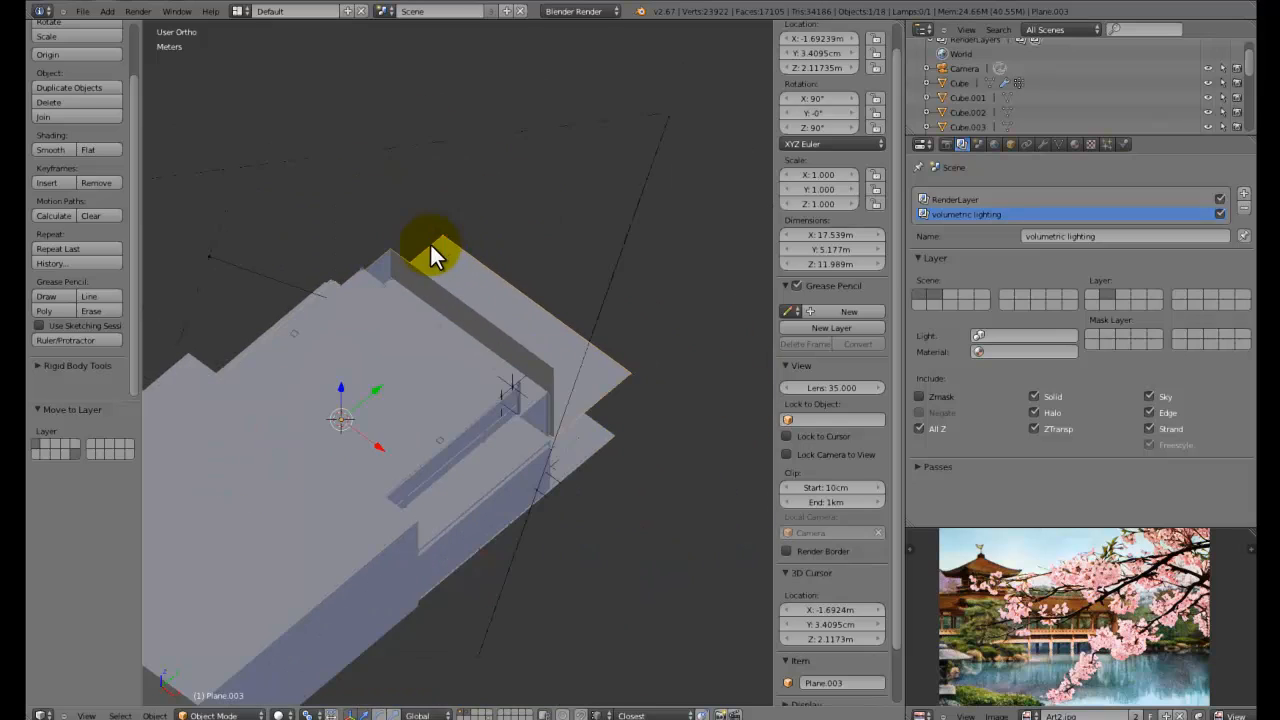
Select the spot lamp and shorten its distance to about 22.4 m while judging the cone in top wireframe view
{"action": "right_click", "coordinate": [388, 158]}
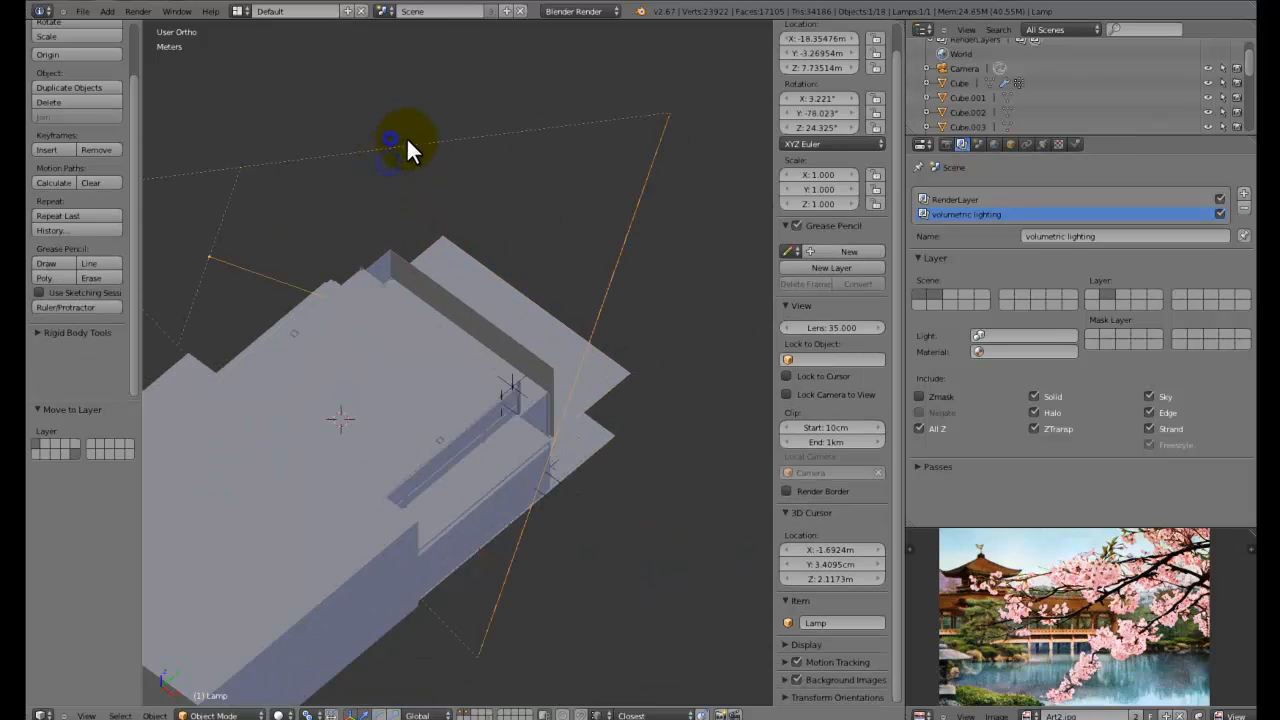
{"action": "left_click", "coordinate": [1042, 146]}
{"action": "scroll", "coordinate": [1070, 340], "scroll_direction": "down", "scroll_amount": 5}
{"action": "scroll", "coordinate": [1073, 380], "scroll_direction": "down", "scroll_amount": 4}
{"action": "scroll", "coordinate": [1064, 369], "scroll_direction": "up", "scroll_amount": 3}
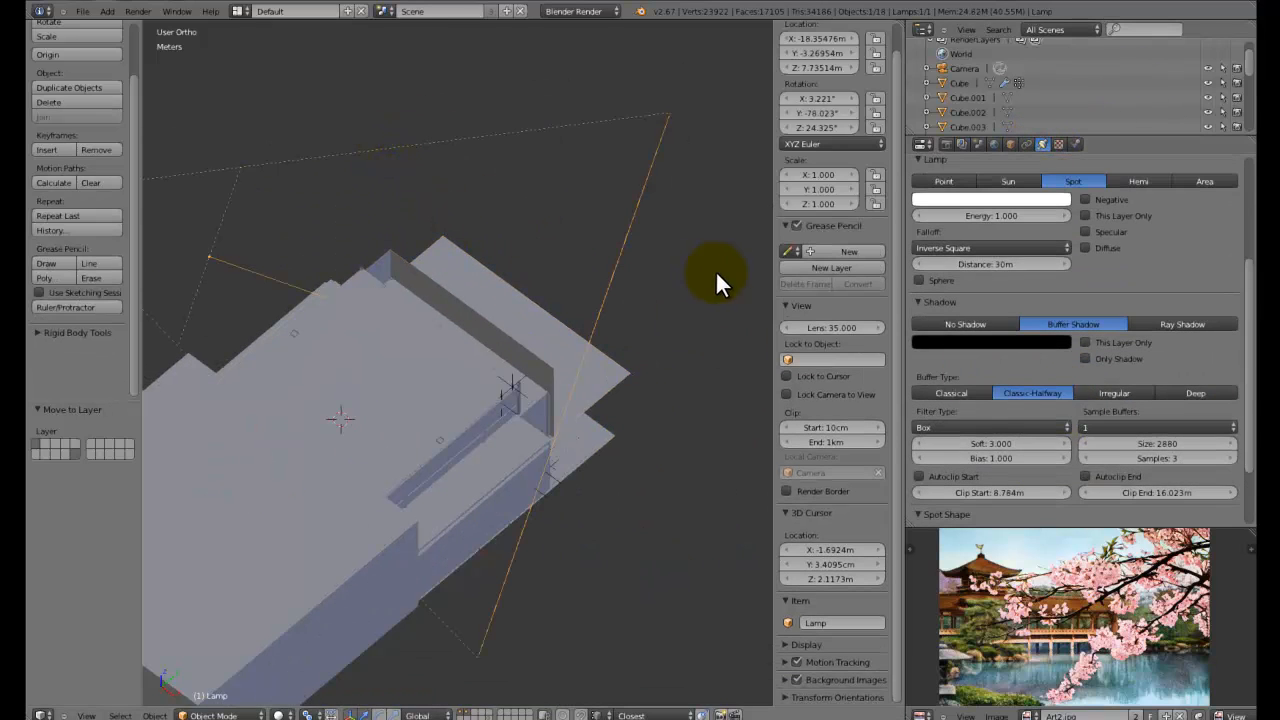
{"action": "key", "text": "KP_7"}
{"action": "key", "text": "z"}
{"action": "scroll", "coordinate": [715, 270], "scroll_direction": "down", "scroll_amount": 3}
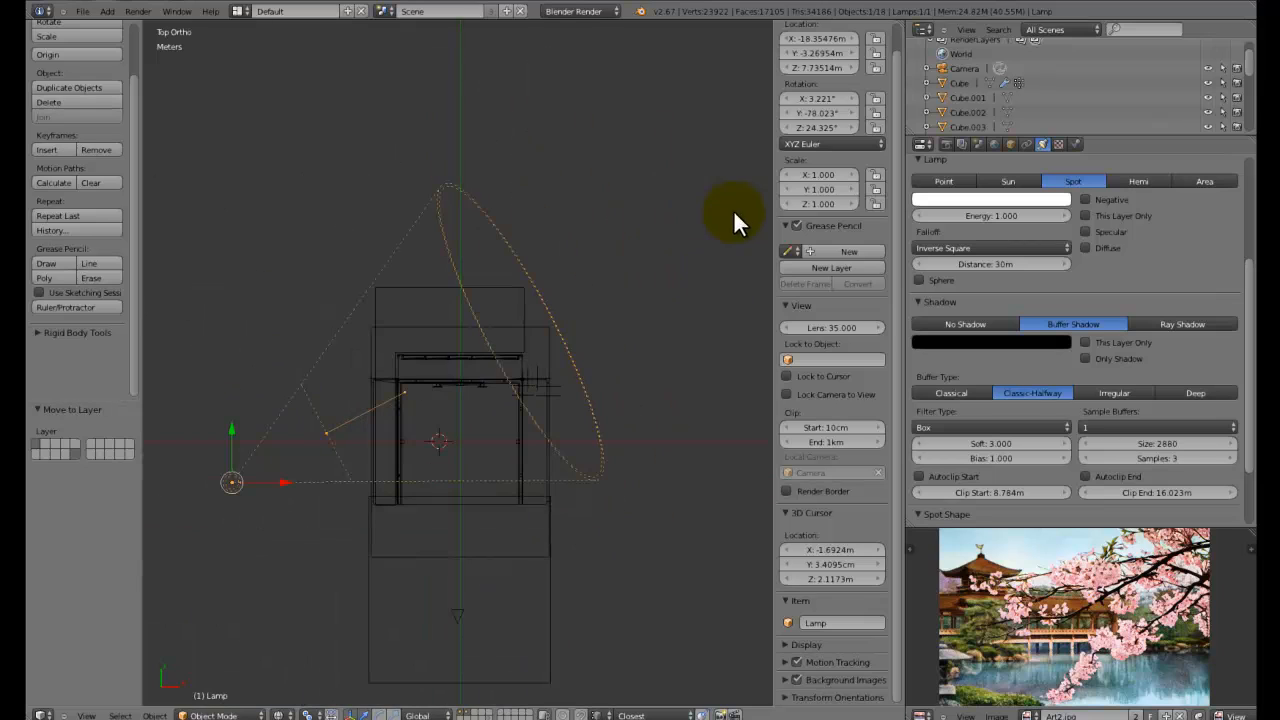
{"action": "left_click", "coordinate": [989, 262]}
{"action": "left_click_drag", "start_coordinate": [989, 259], "coordinate": [976, 258]}
{"action": "left_click_drag", "start_coordinate": [863, 259], "coordinate": [845, 263]}
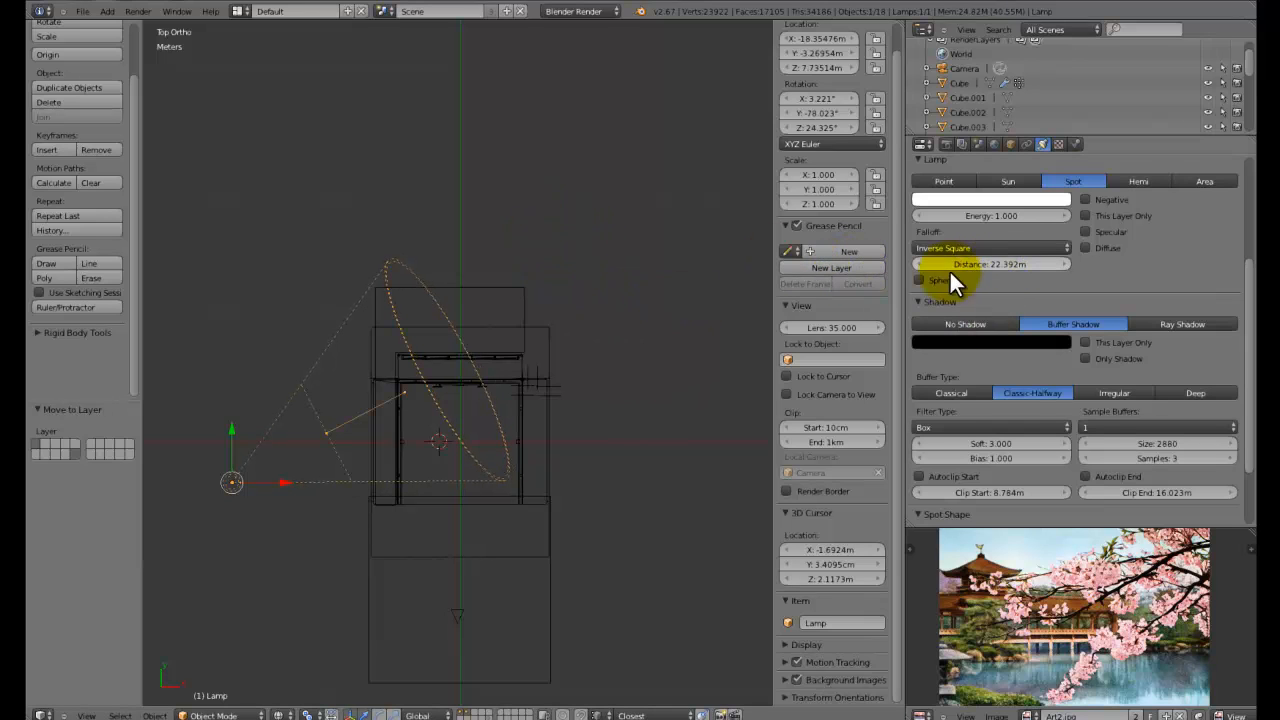
{"action": "scroll", "coordinate": [298, 453], "scroll_direction": "down", "scroll_amount": 2}
{"action": "scroll", "coordinate": [298, 453], "scroll_direction": "up", "scroll_amount": 3}
Render the scene to examine how the light beams fade with the shorter lamp distance
{"action": "key", "text": "F12"}
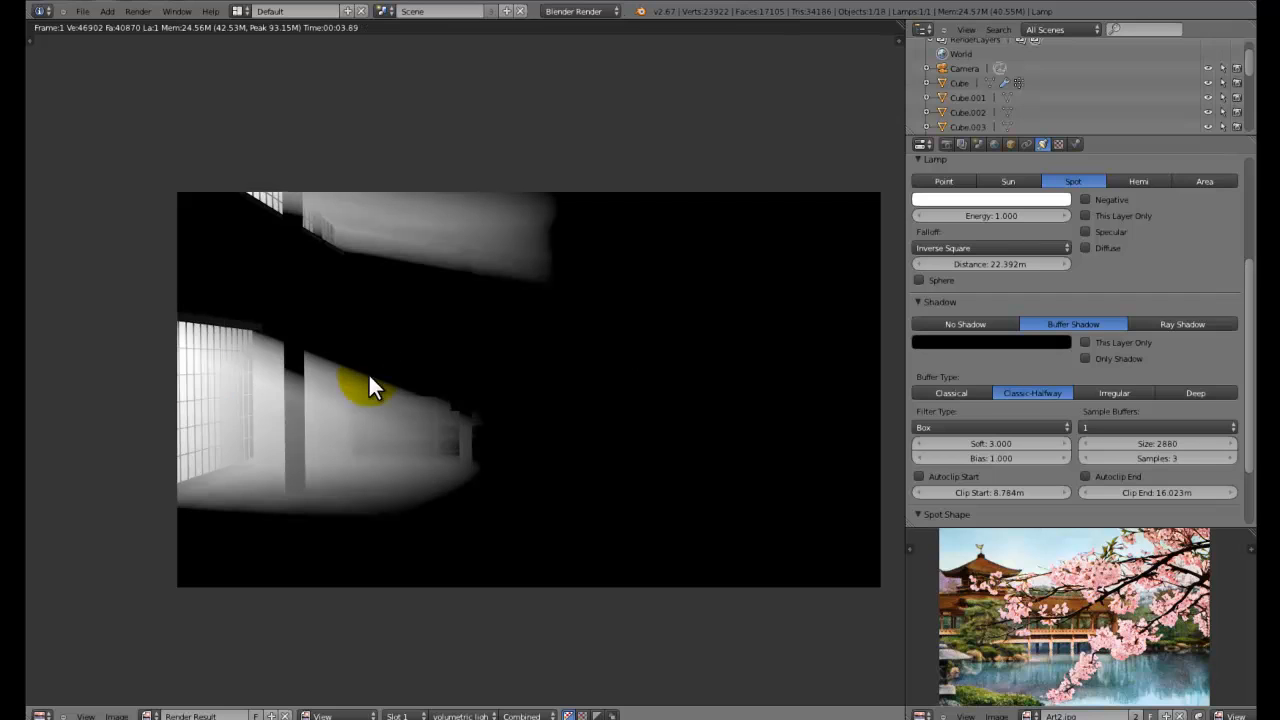
{"action": "scroll", "coordinate": [243, 398], "scroll_direction": "up", "scroll_amount": 1}
{"action": "scroll", "coordinate": [251, 380], "scroll_direction": "down", "scroll_amount": 2}
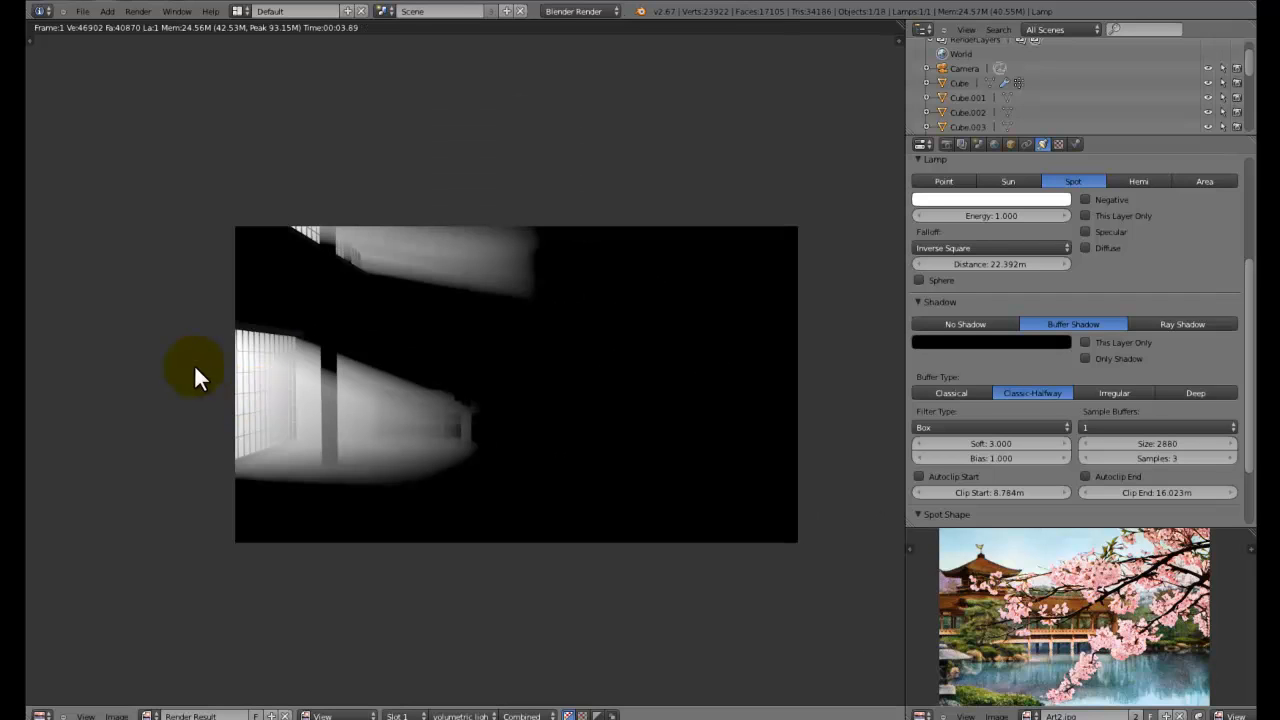
{"action": "scroll", "coordinate": [605, 420], "scroll_direction": "up", "scroll_amount": 2}
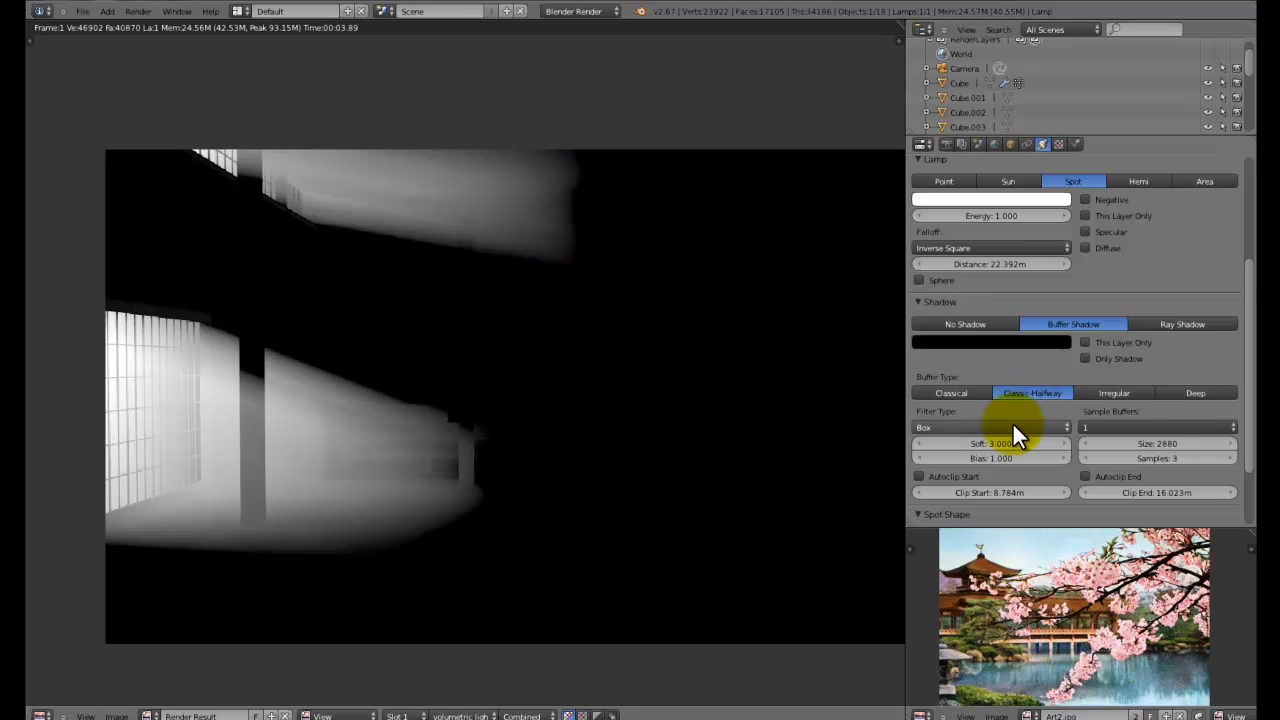
Set the spot lamp's blend to 0.3 and render the scene again
{"action": "scroll", "coordinate": [1012, 423], "scroll_direction": "down", "scroll_amount": 2}
{"action": "left_click", "coordinate": [995, 464]}
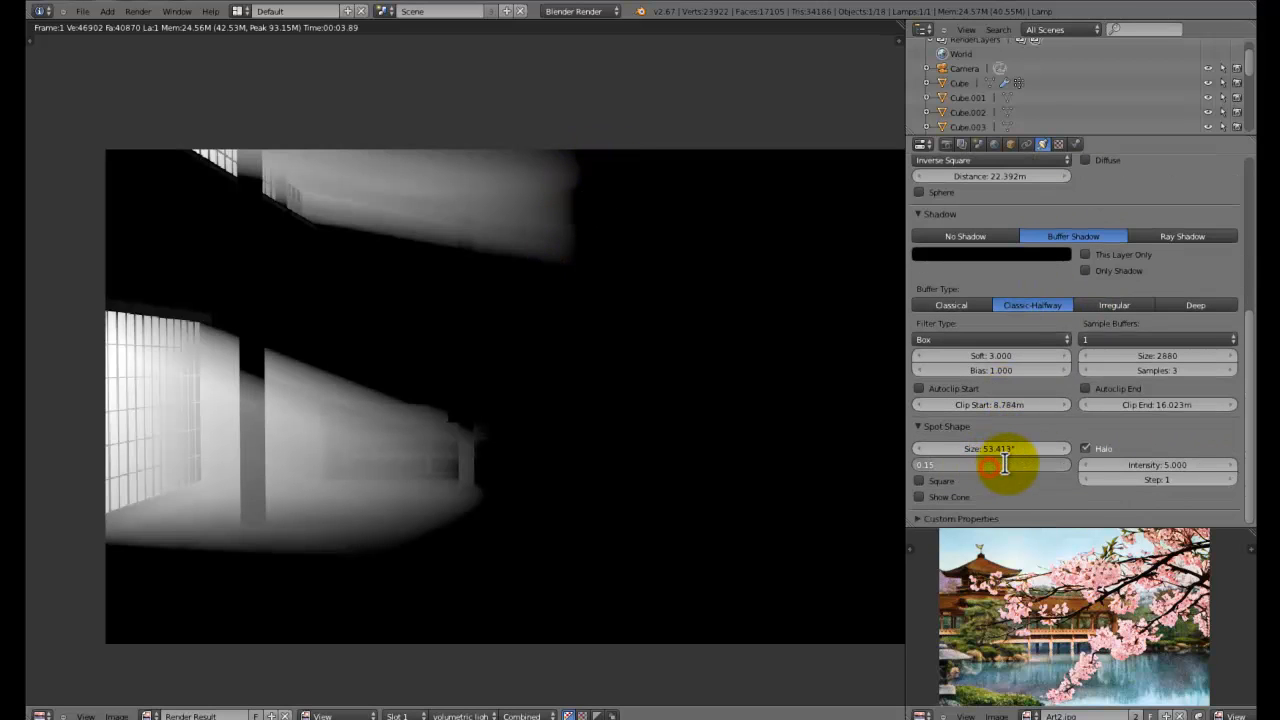
{"action": "type", "text": "0.3"}
{"action": "key", "text": "Return"}
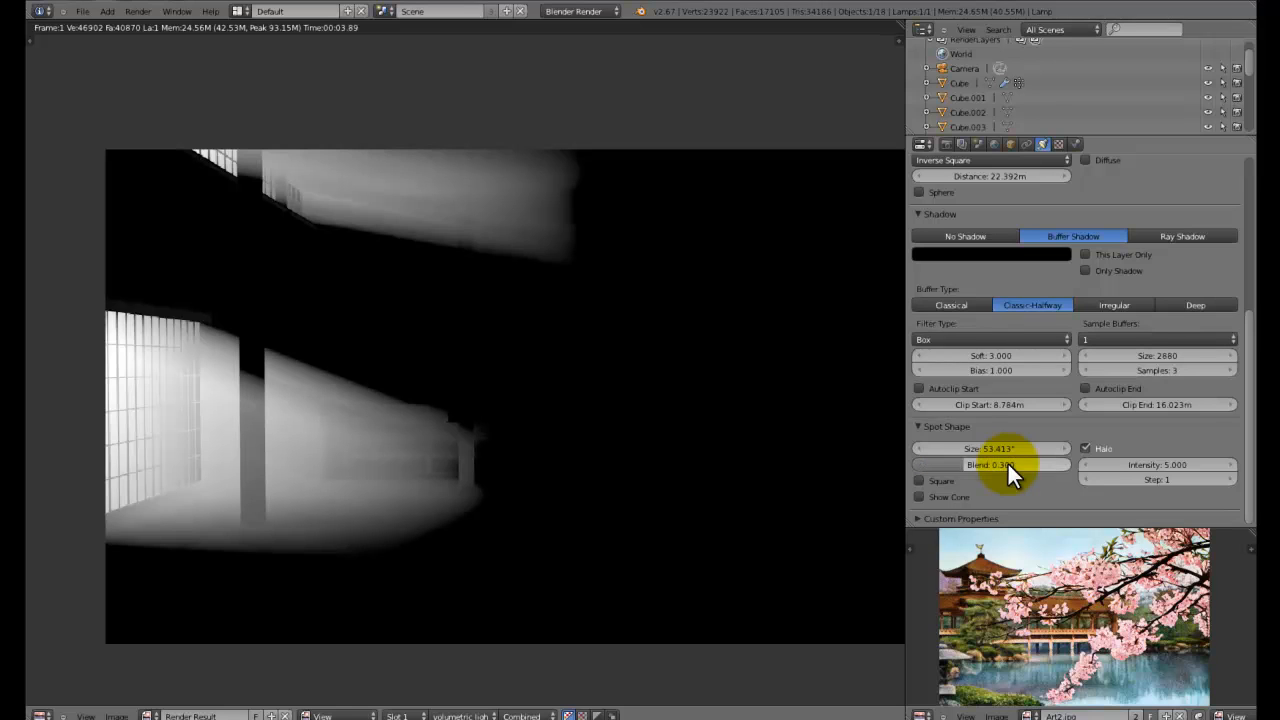
{"action": "key", "text": "F12"}
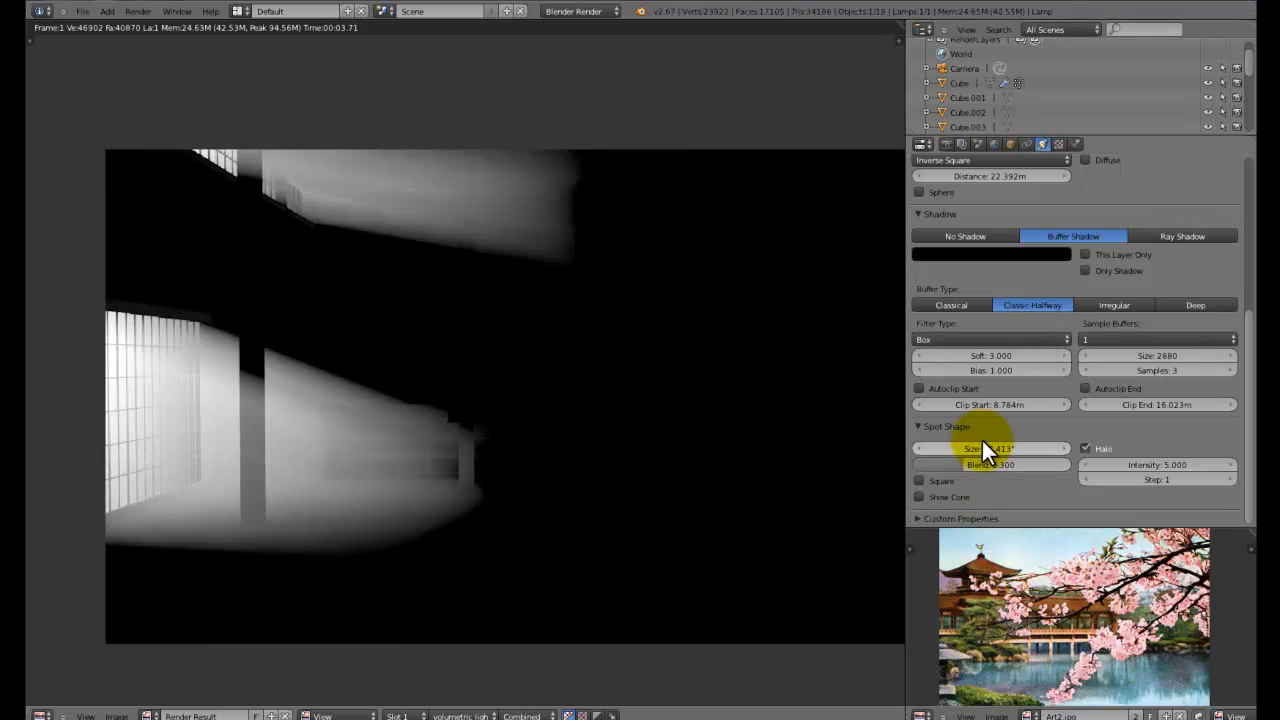
Review the lamp's falloff, distance, buffer shadow and spot shape settings beside the render
{"action": "scroll", "coordinate": [993, 463], "scroll_direction": "up", "scroll_amount": 4}
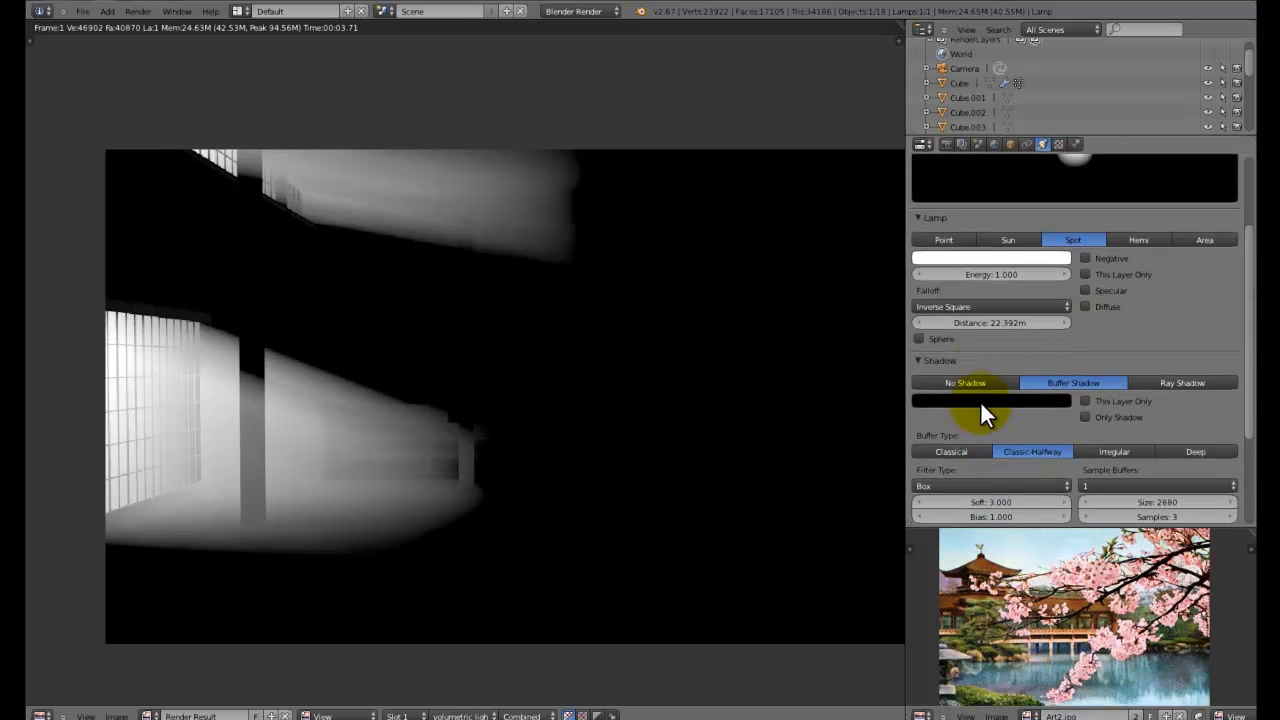
{"action": "scroll", "coordinate": [1025, 331], "scroll_direction": "up", "scroll_amount": 2}
{"action": "scroll", "coordinate": [1031, 338], "scroll_direction": "down", "scroll_amount": 5}
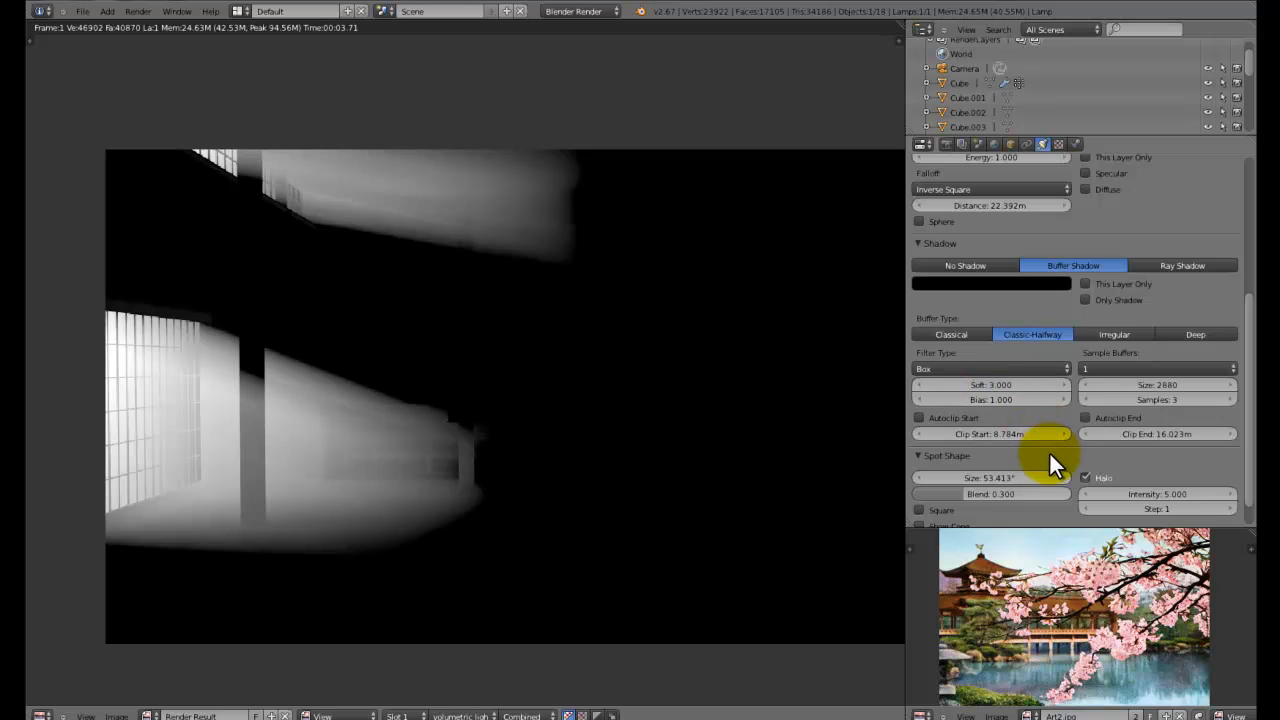
{"action": "scroll", "coordinate": [1049, 462], "scroll_direction": "down", "scroll_amount": 1}
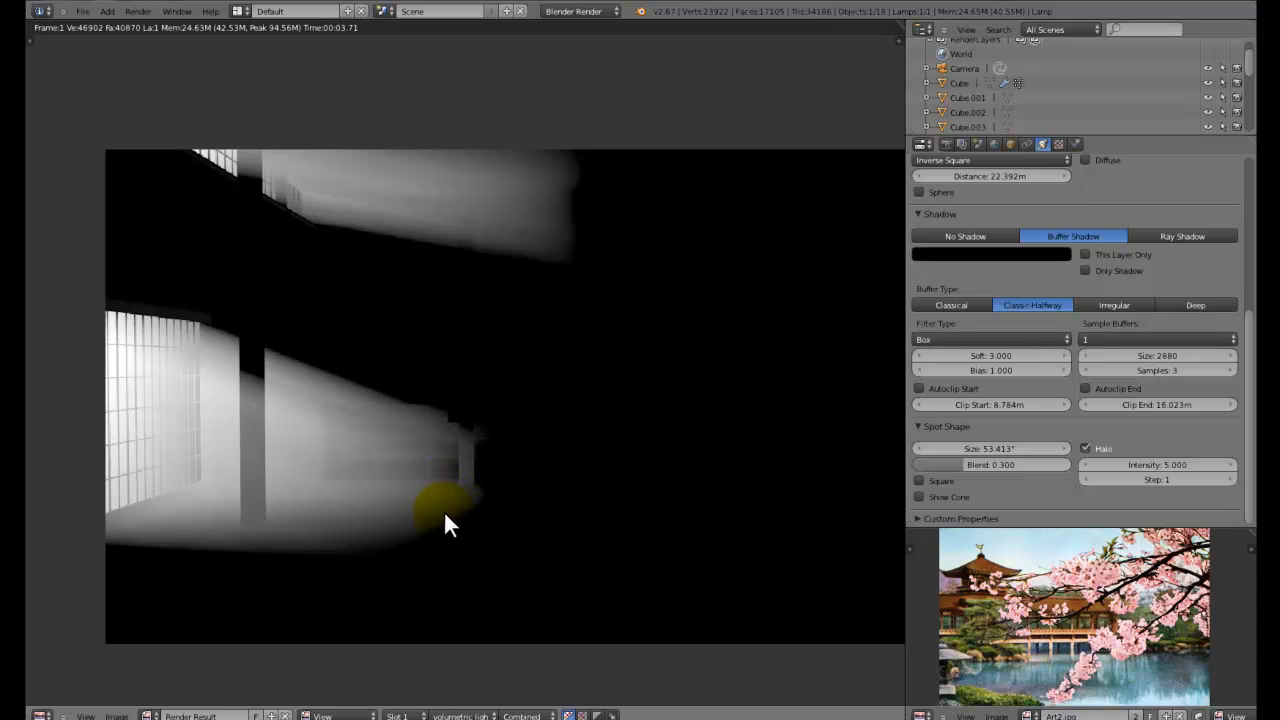
Try rotating the spot lamp upward in front view, and inspect the cone's direction relative to the dojo
{"action": "key", "text": "Escape"}
{"action": "middle_click_drag", "start_coordinate": [428, 477], "coordinate": [415, 367]}
{"action": "key", "text": "KP_1"}
{"action": "key", "text": "z"}
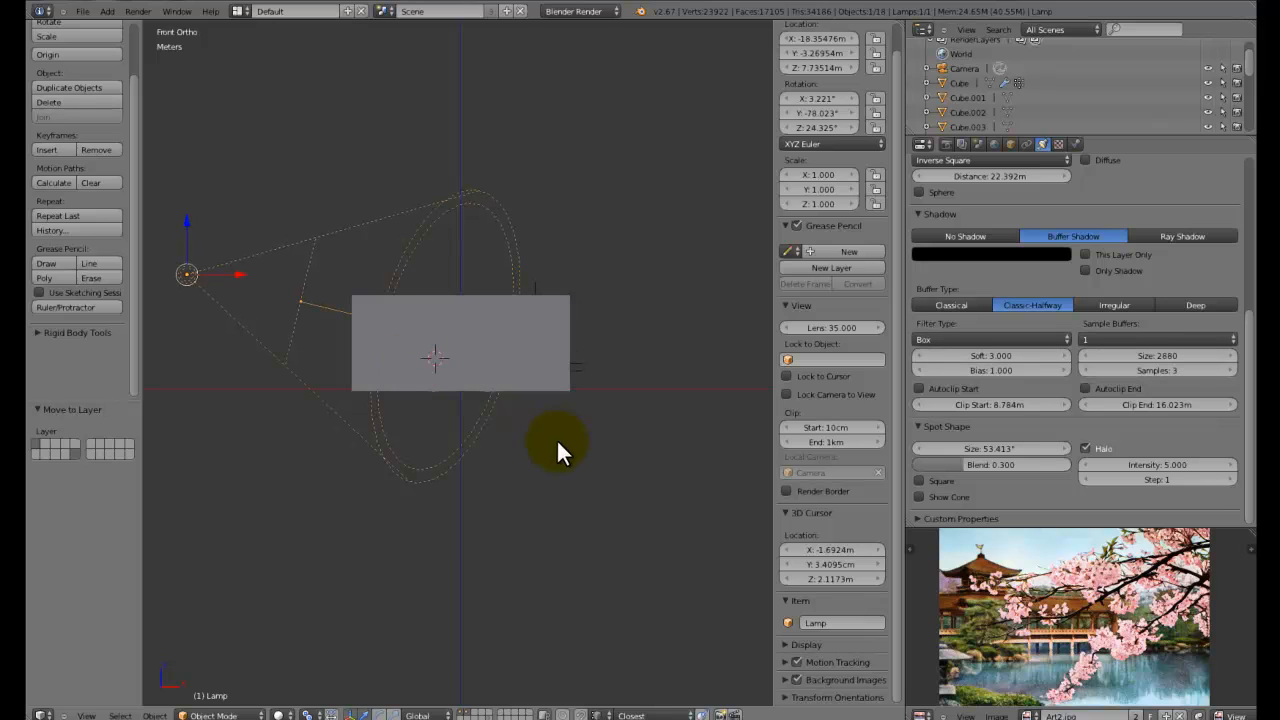
{"action": "key", "text": "r"}
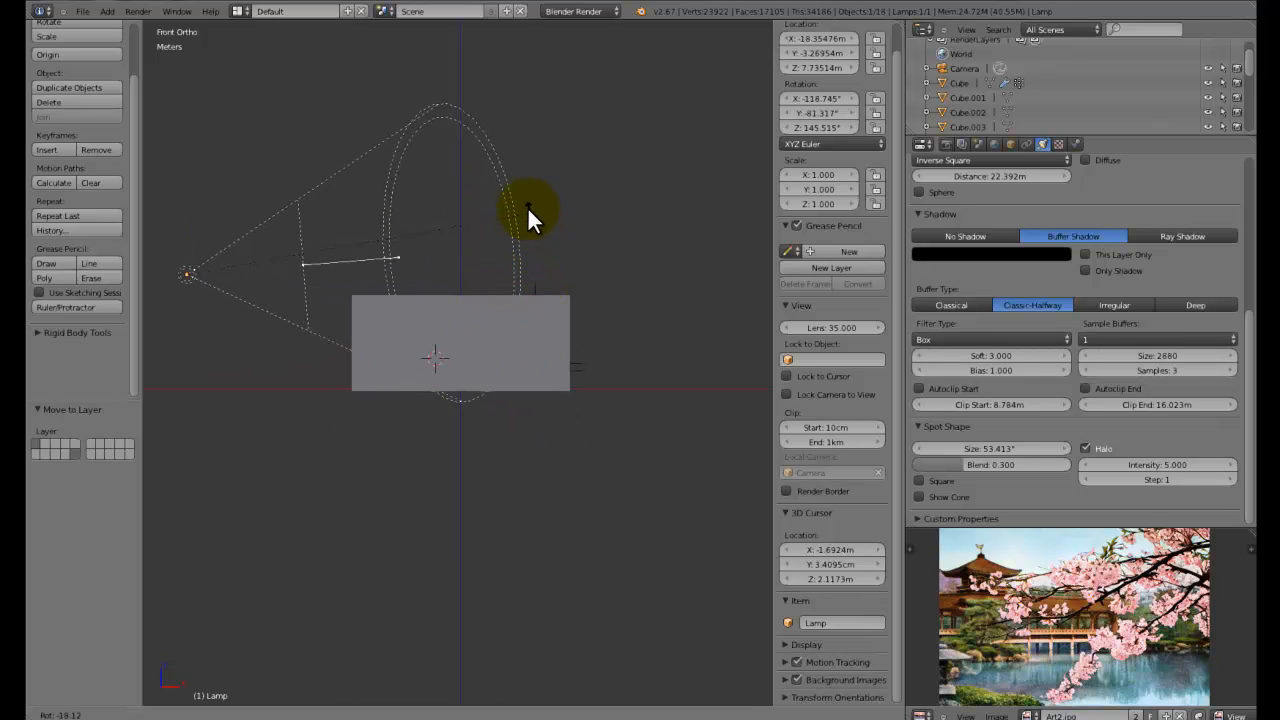
{"action": "left_click", "coordinate": [523, 192]}
{"action": "middle_click_drag", "start_coordinate": [518, 203], "coordinate": [618, 355]}
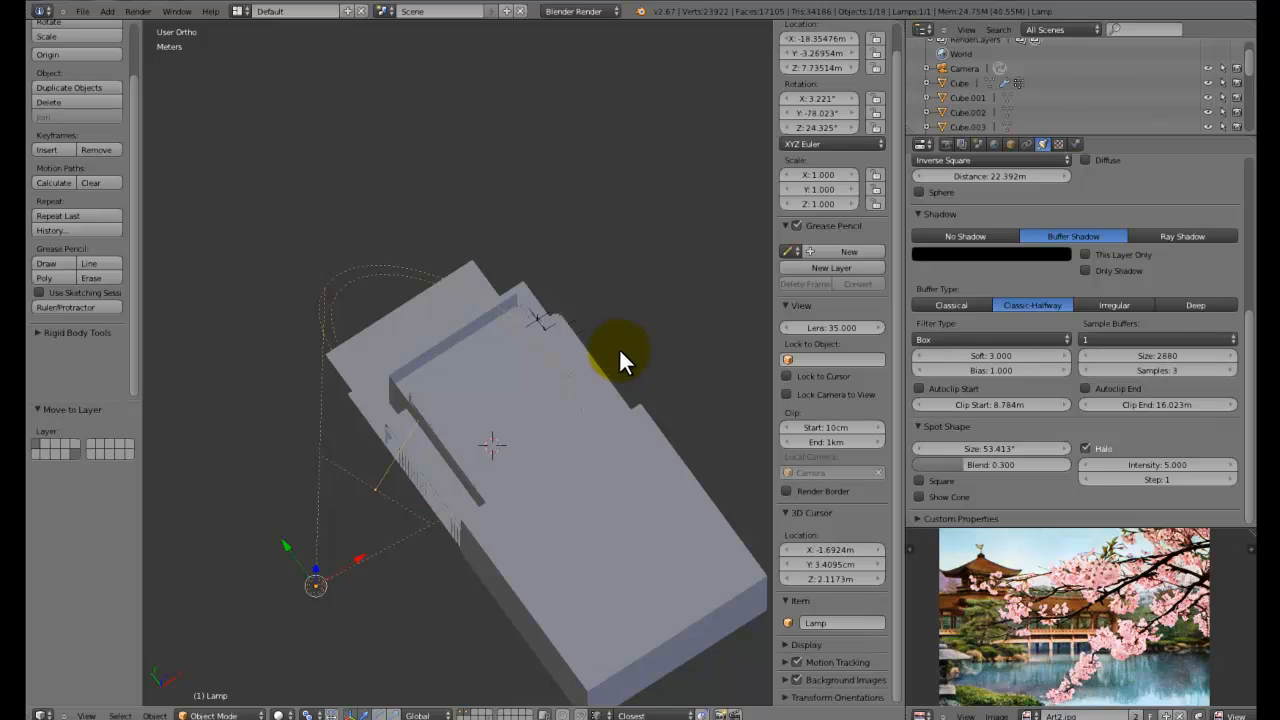
Set the render resolution to 100% at 1920 × 1080 and render the volumetric lighting pass
{"action": "left_click", "coordinate": [946, 144]}
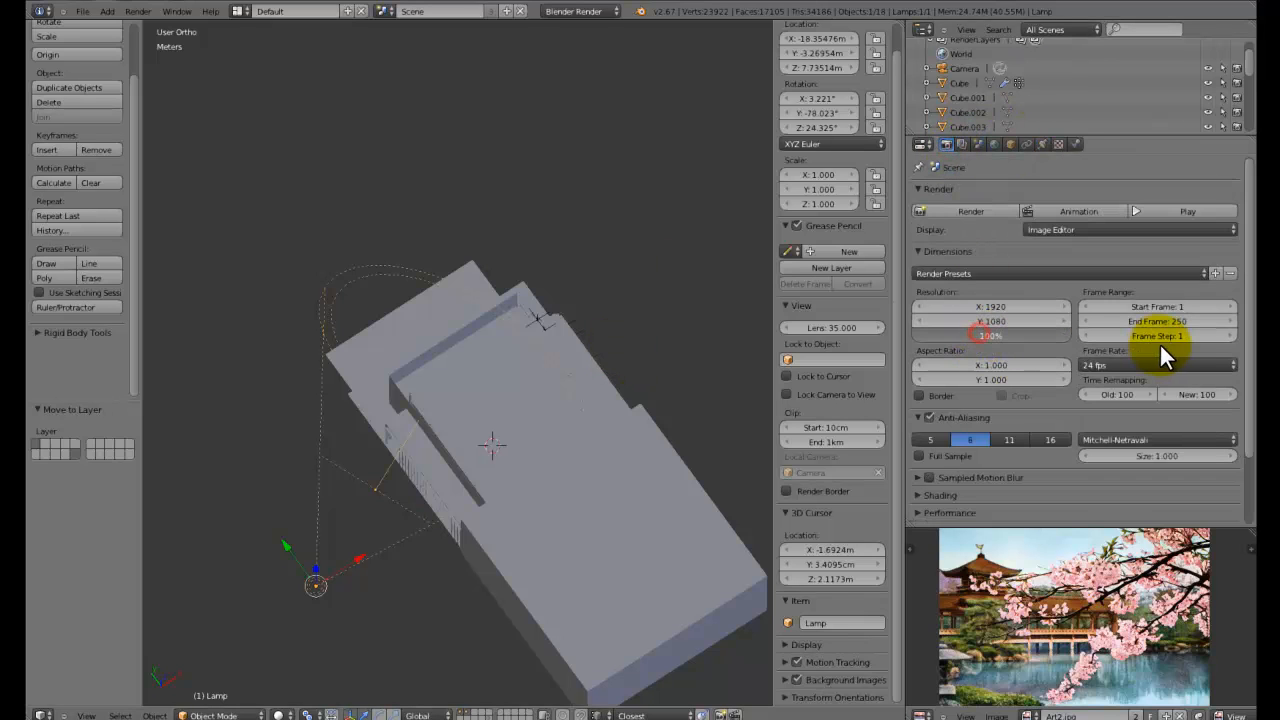
{"action": "middle_click_drag", "start_coordinate": [424, 383], "coordinate": [485, 232]}
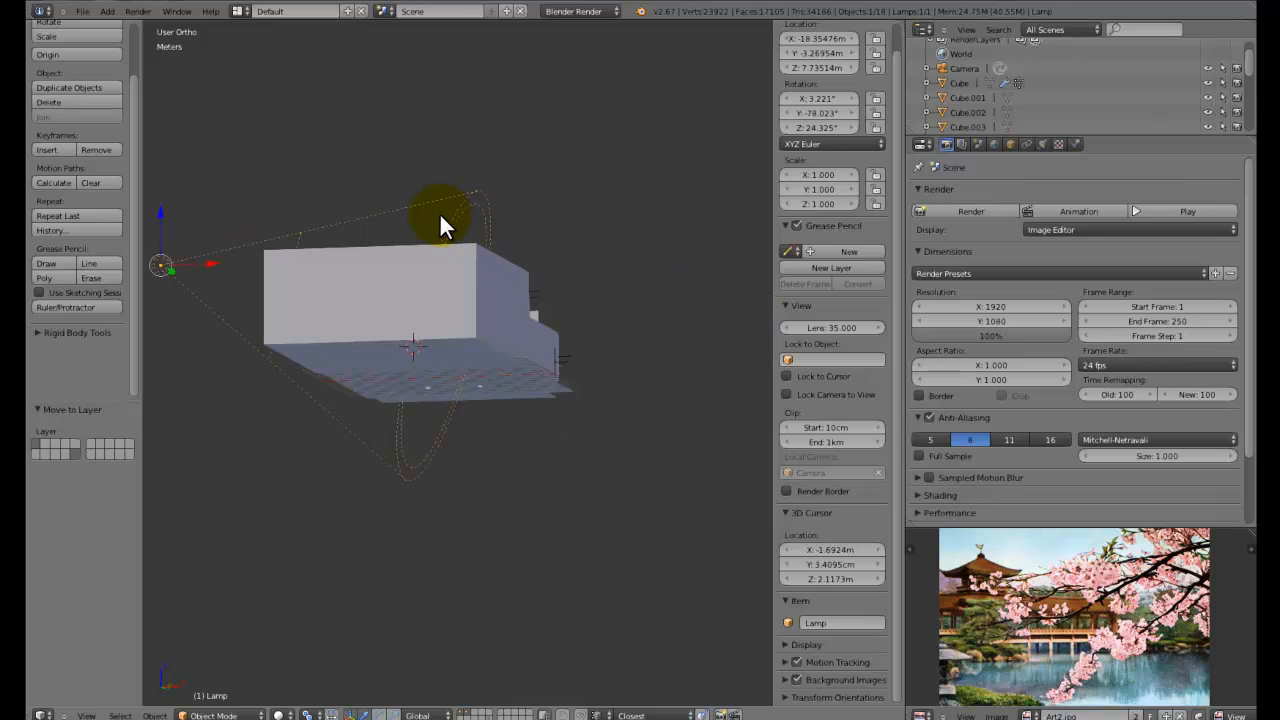
{"action": "key", "text": "F12"}
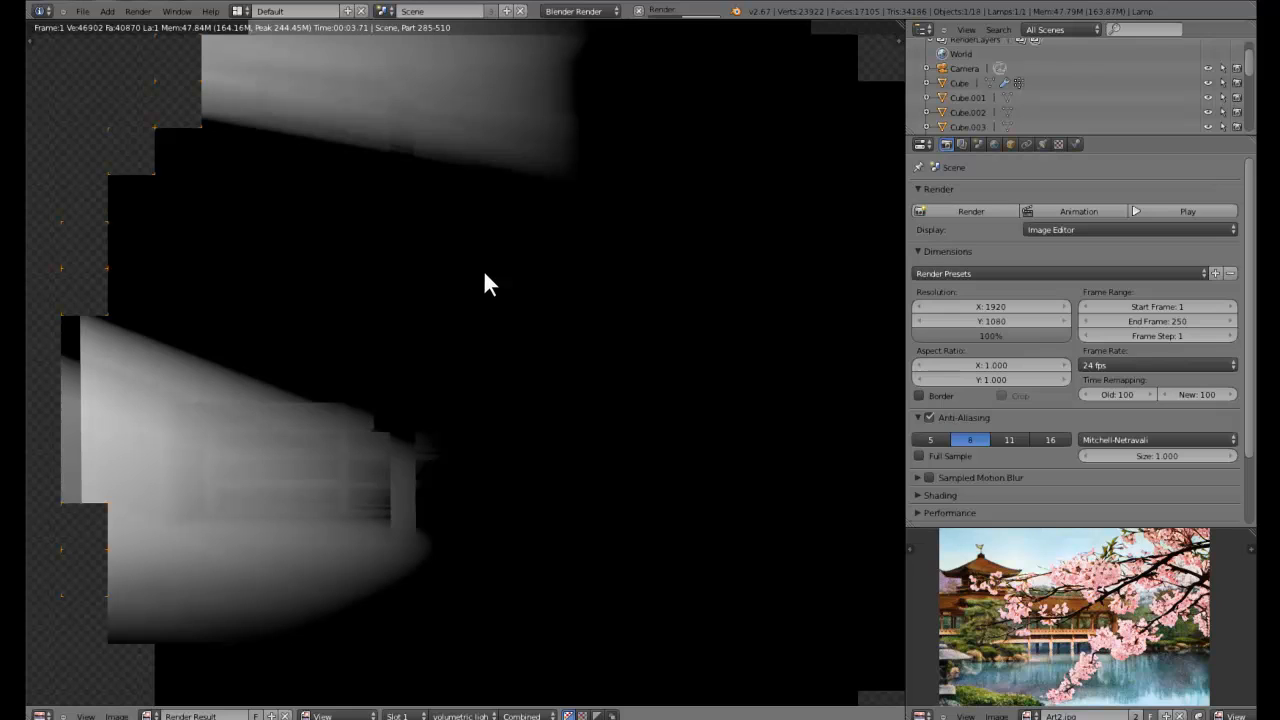
{"action": "scroll", "coordinate": [481, 270], "scroll_direction": "down", "scroll_amount": 2}
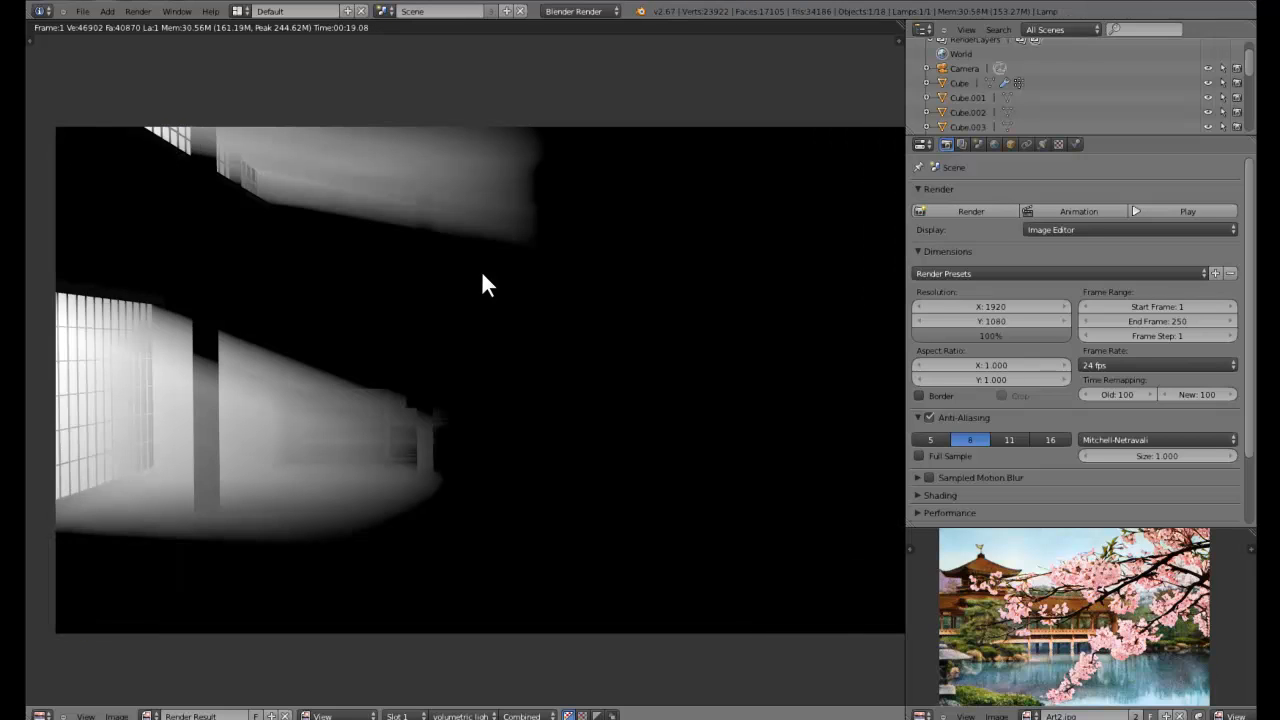
{"action": "scroll", "coordinate": [481, 270], "scroll_direction": "down", "scroll_amount": 3}
{"action": "scroll", "coordinate": [481, 272], "scroll_direction": "up", "scroll_amount": 3}
Save the render as a PNG named "volumetric lighting" in the Tutorial Dojo folder and return to the scene
{"action": "key", "text": "F3"}
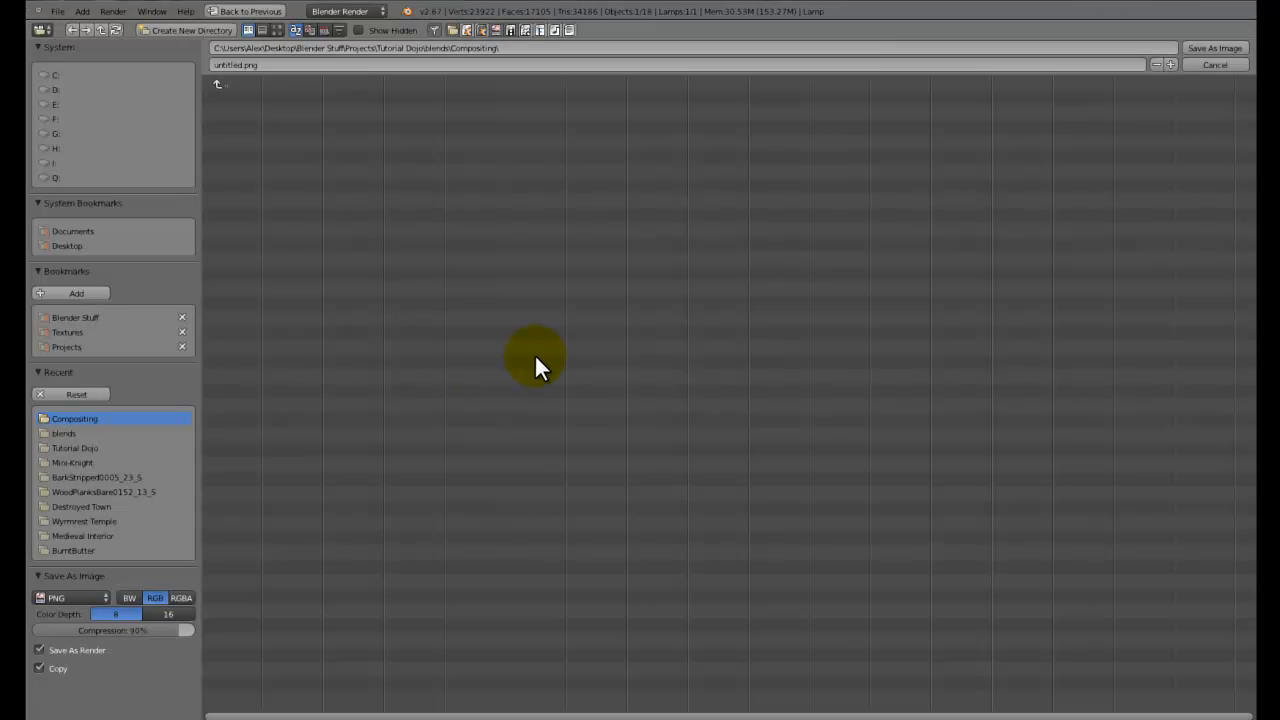
{"action": "left_click", "coordinate": [227, 84]}
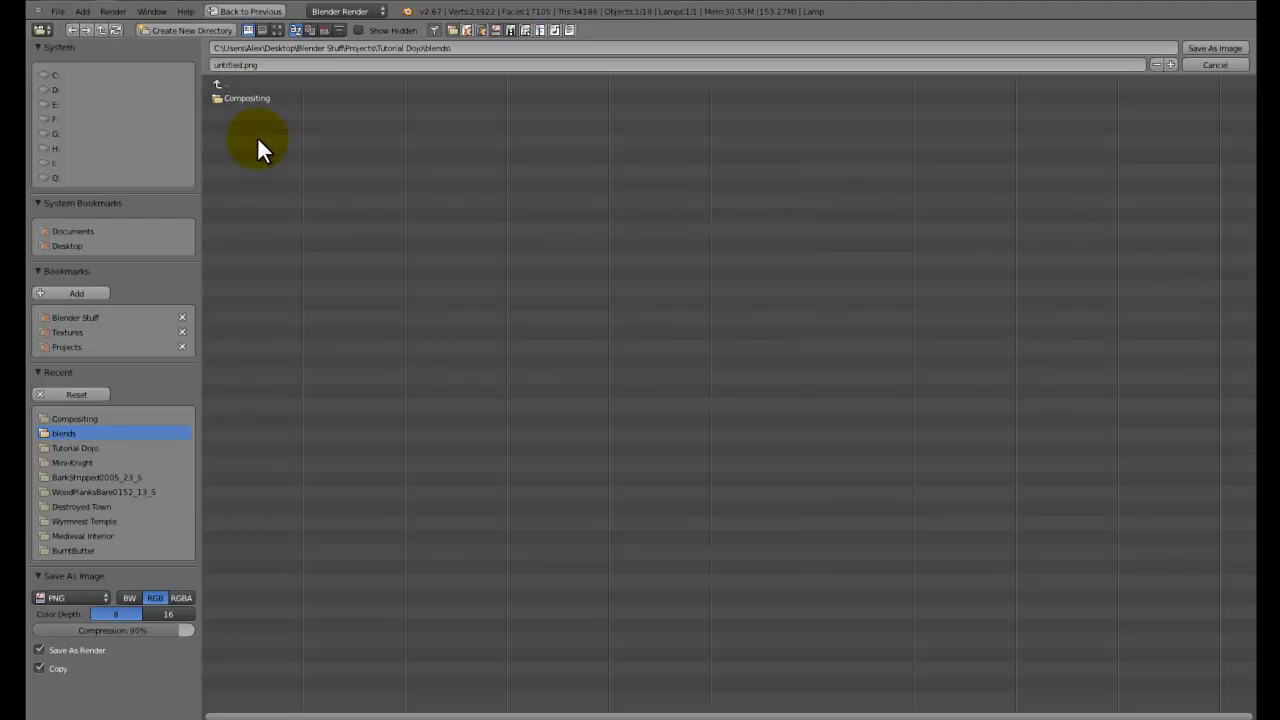
{"action": "left_click", "coordinate": [257, 82]}
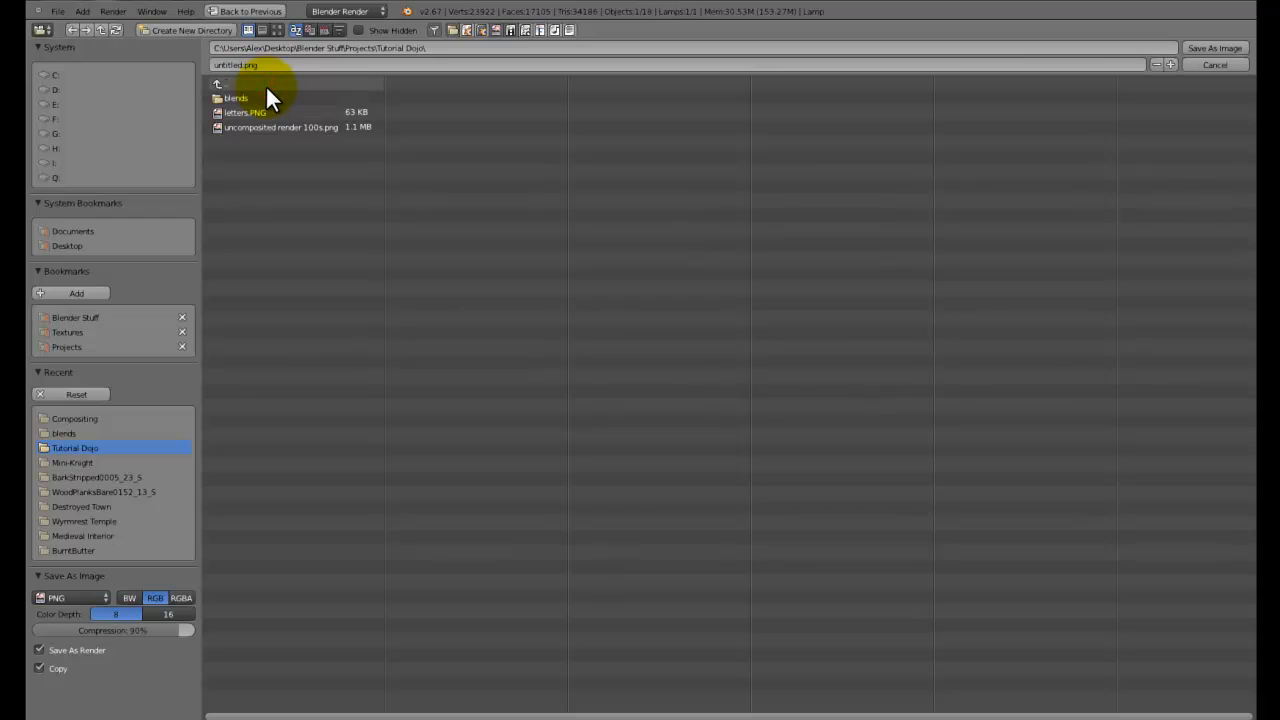
{"action": "left_click", "coordinate": [268, 65]}
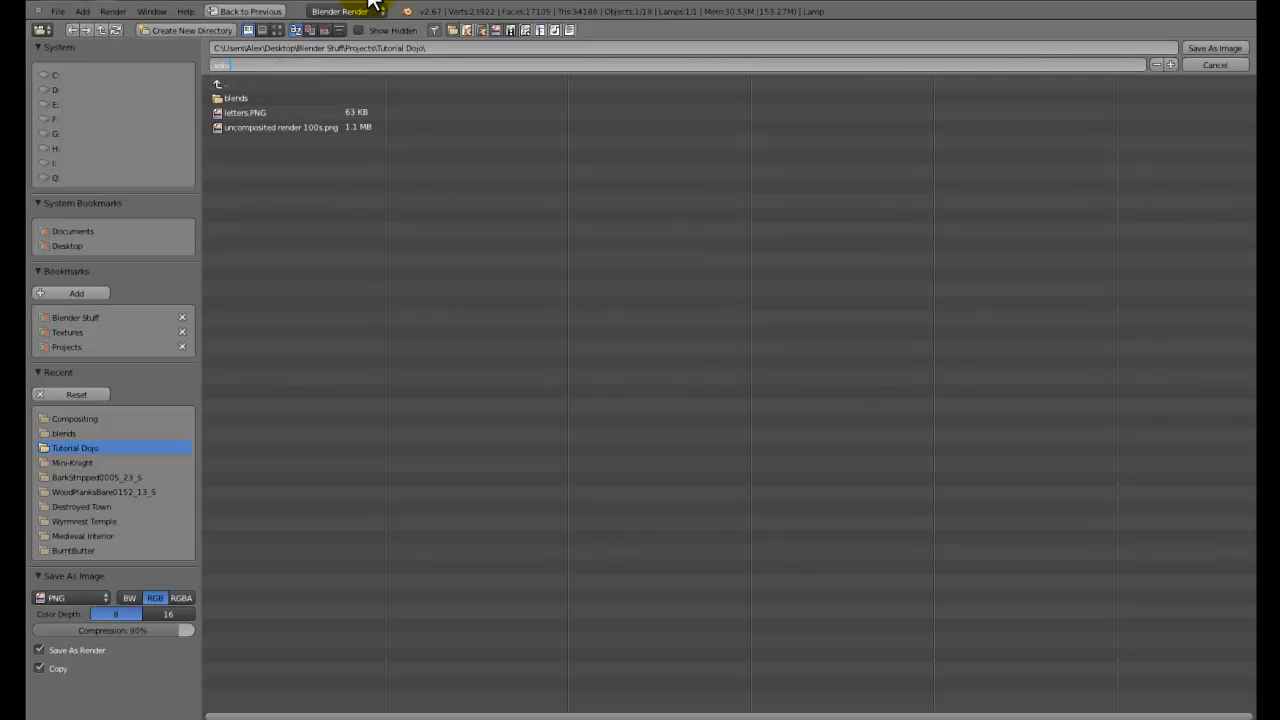
{"action": "type", "text": "volumetric lighting"}
{"action": "key", "text": "Return"}
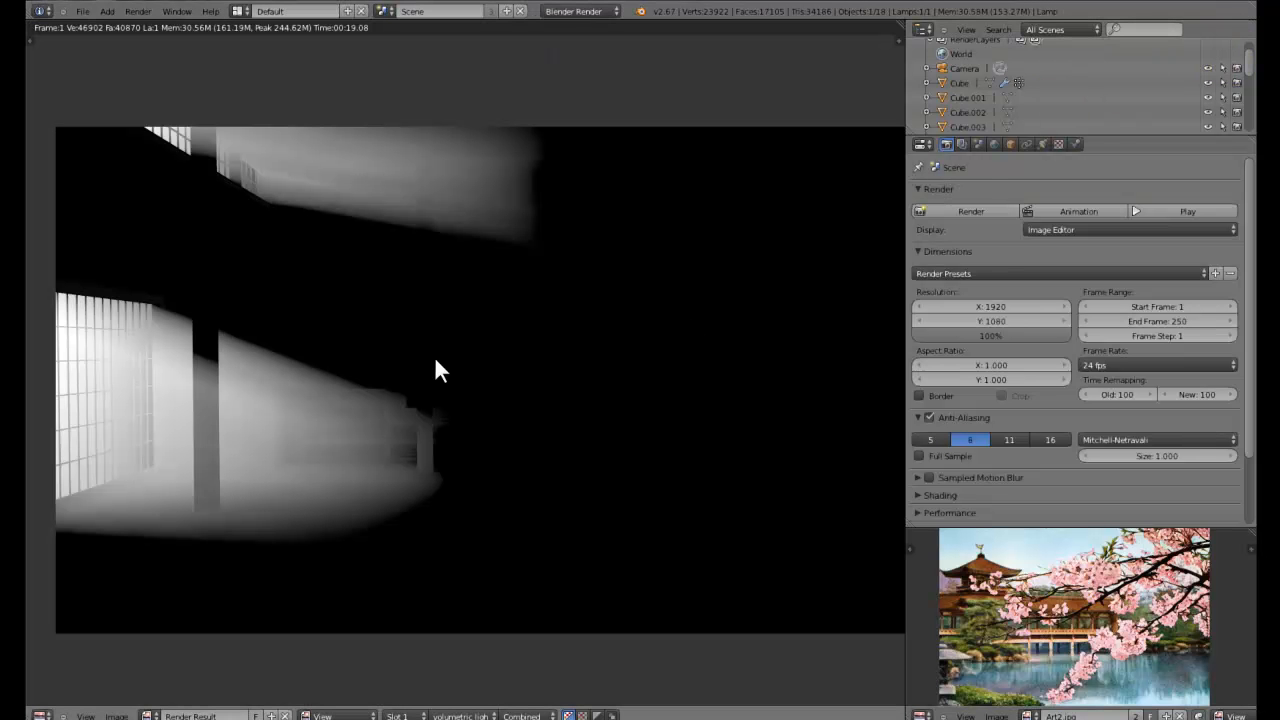
{"action": "middle_click_drag", "start_coordinate": [498, 267], "coordinate": [443, 264]}
{"action": "scroll", "coordinate": [443, 265], "scroll_direction": "down", "scroll_amount": 2}
{"action": "scroll", "coordinate": [443, 265], "scroll_direction": "up", "scroll_amount": 1}
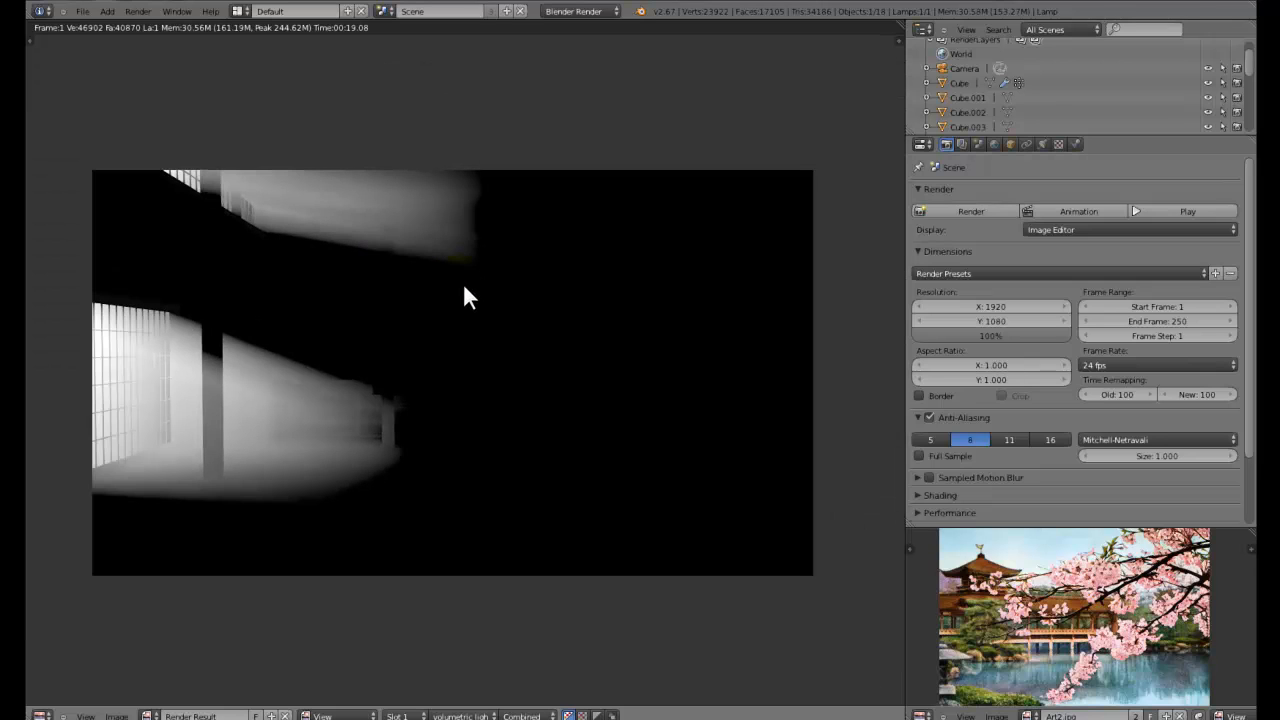
{"action": "key", "text": "Escape"}
Delete the spot lamp beside the dojo from the scene
{"action": "middle_click_drag", "start_coordinate": [480, 360], "coordinate": [527, 509]}
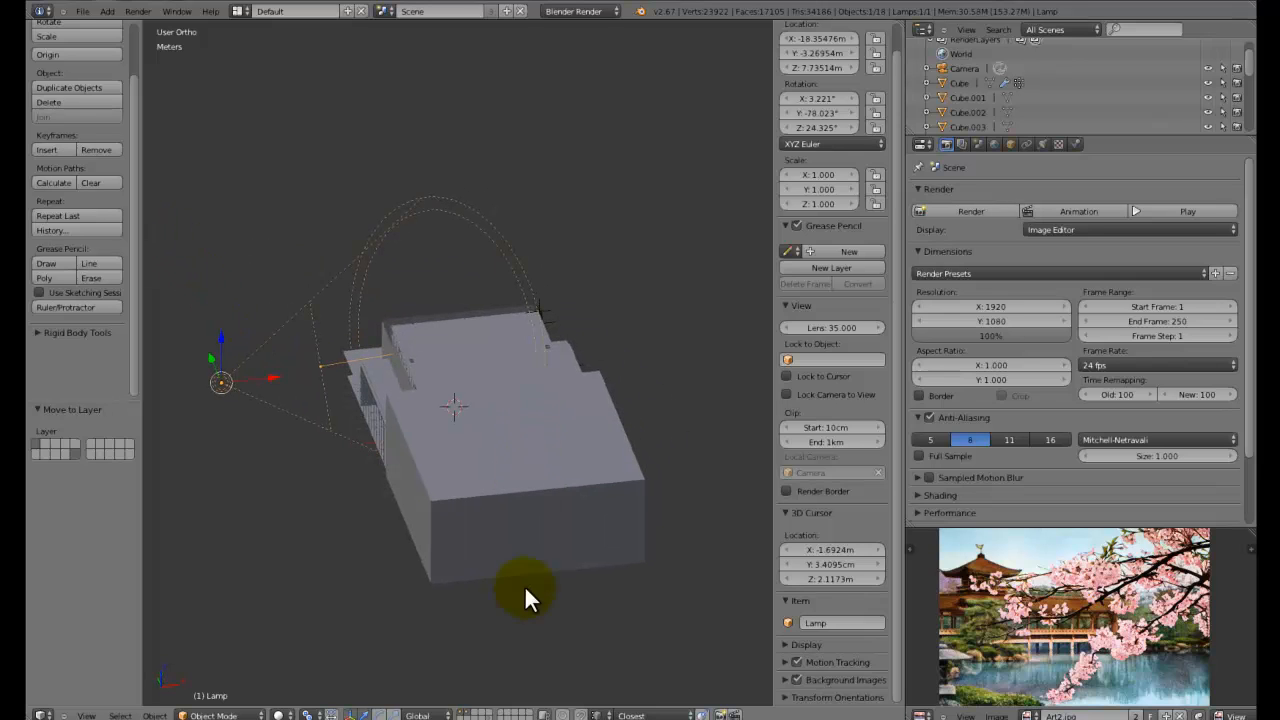
{"action": "right_click", "coordinate": [487, 546]}
{"action": "mouse_move", "coordinate": [528, 443]}
{"action": "middle_mouse_down"}
{"action": "mouse_move", "coordinate": [609, 420]}
{"action": "mouse_move", "coordinate": [455, 460]}
{"action": "middle_mouse_up"}
{"action": "middle_click_drag", "start_coordinate": [332, 440], "coordinate": [300, 400]}
{"action": "key", "text": "x"}
{"action": "left_click", "coordinate": [444, 406]}
{"action": "middle_click_drag", "start_coordinate": [515, 485], "coordinate": [603, 480]}
{"action": "key", "text": "shift+a"}
{"action": "mouse_move", "coordinate": [600, 472]}
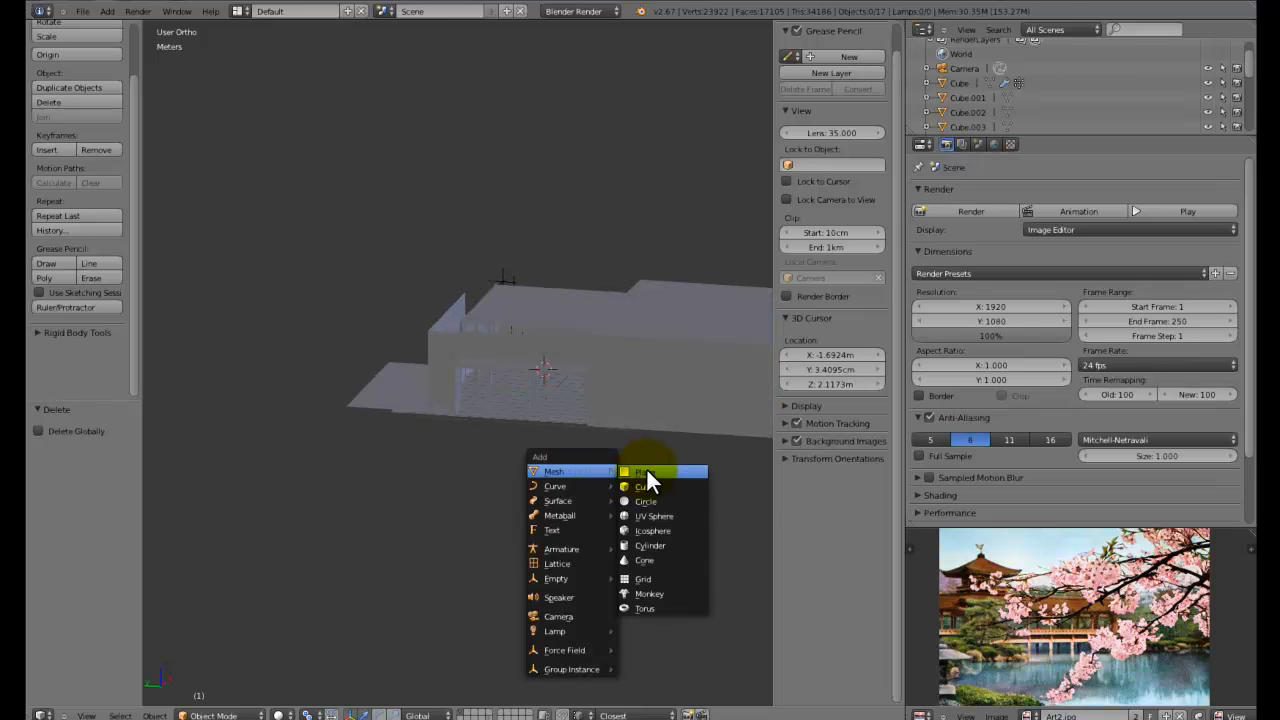
{"action": "left_click", "coordinate": [646, 470]}
{"action": "scroll", "coordinate": [602, 391], "scroll_direction": "down", "scroll_amount": 2}
{"action": "key", "text": "x"}
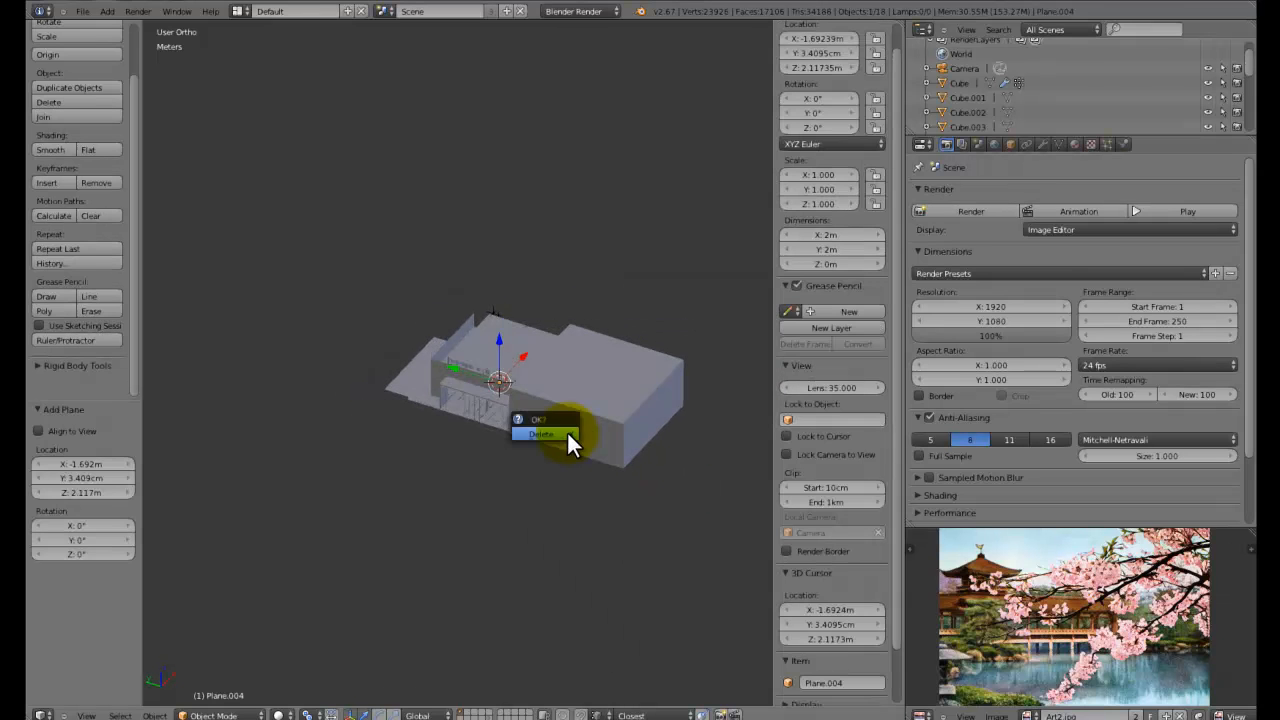
{"action": "left_click", "coordinate": [567, 432]}
Add a cube at the 3D cursor inside the dojo and open its mesh for editing
{"action": "key", "text": "shift+a"}
{"action": "mouse_move", "coordinate": [567, 434]}
{"action": "left_click", "coordinate": [607, 451]}
{"action": "key", "text": "Tab"}
{"action": "mouse_move", "coordinate": [569, 446]}
{"action": "middle_mouse_down"}
{"action": "mouse_move", "coordinate": [614, 389]}
{"action": "mouse_move", "coordinate": [594, 420]}
{"action": "mouse_move", "coordinate": [554, 434]}
{"action": "middle_mouse_up"}
{"action": "key", "text": "s"}
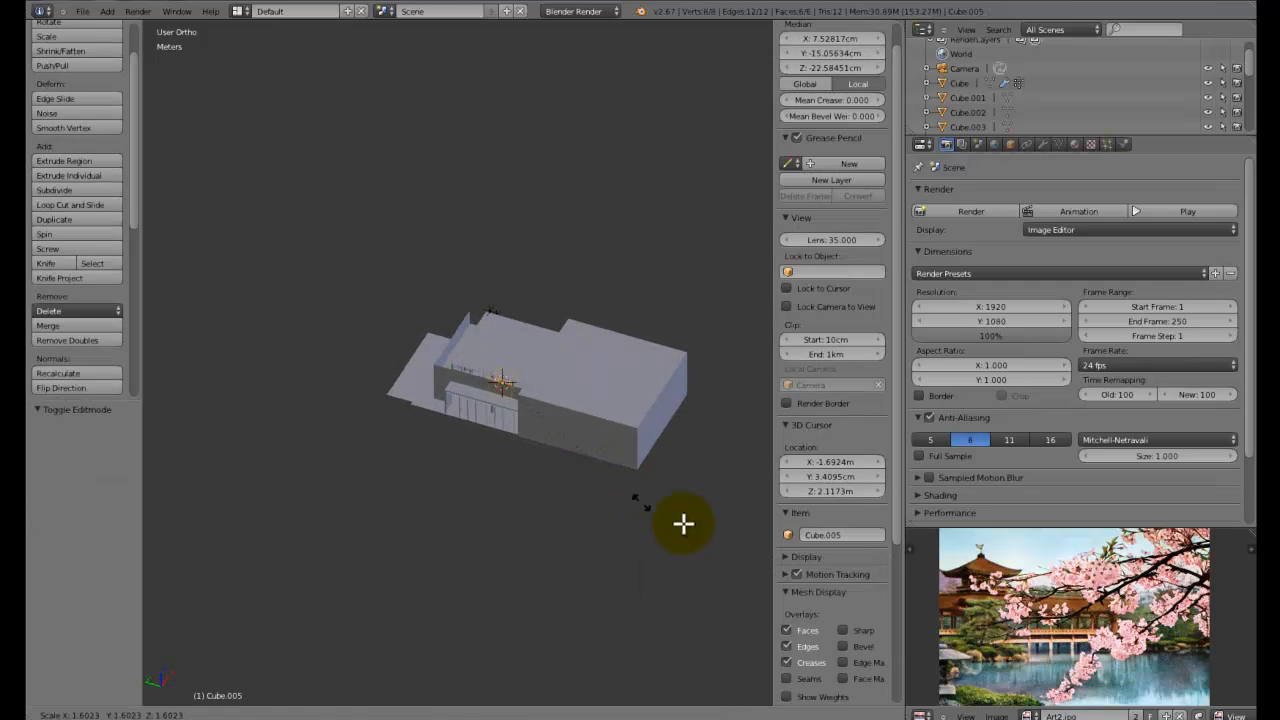
{"action": "left_click", "coordinate": [651, 506]}
{"action": "middle_click_drag", "start_coordinate": [680, 463], "coordinate": [663, 374]}
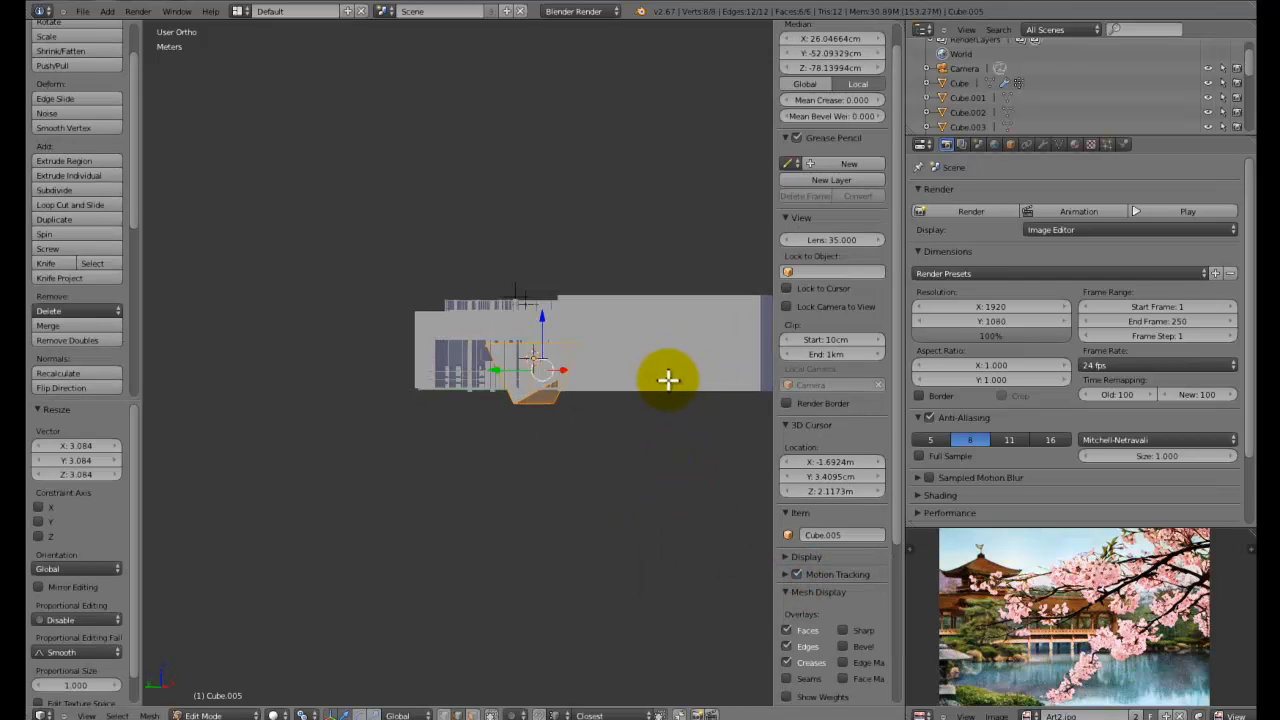
{"action": "key", "text": "s"}
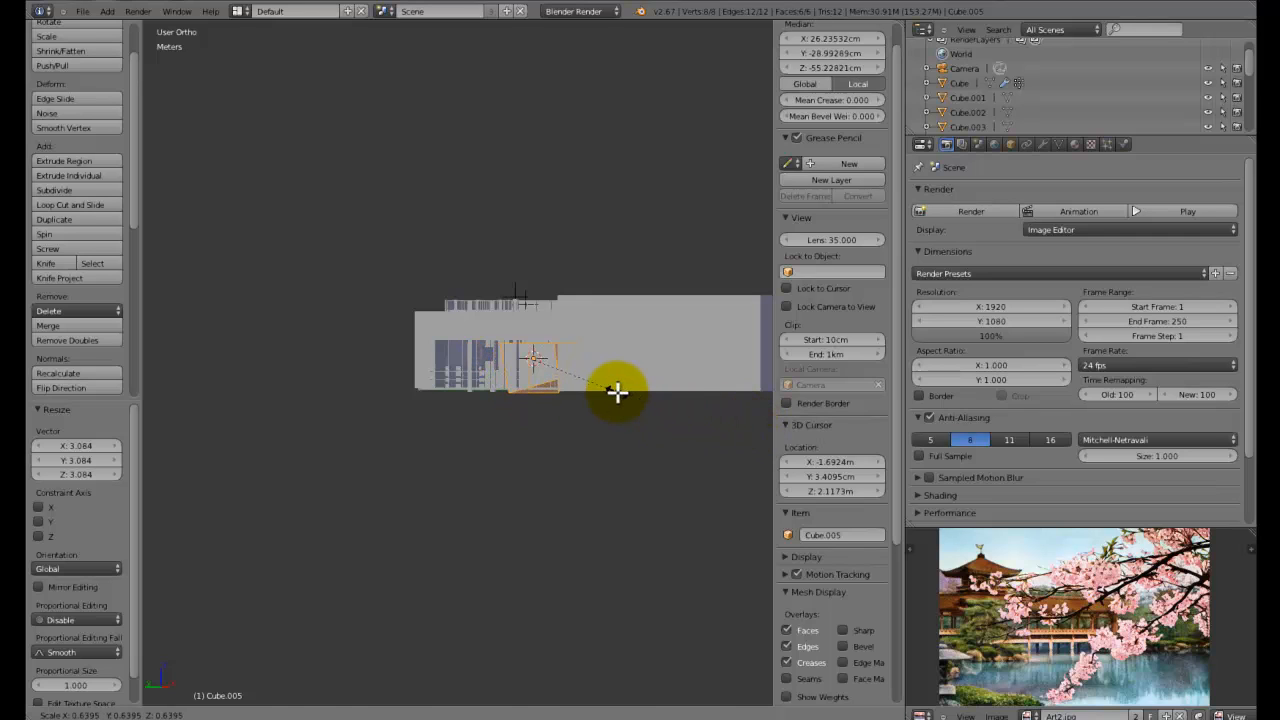
{"action": "left_click", "coordinate": [617, 392]}
{"action": "key", "text": "ctrl+z"}
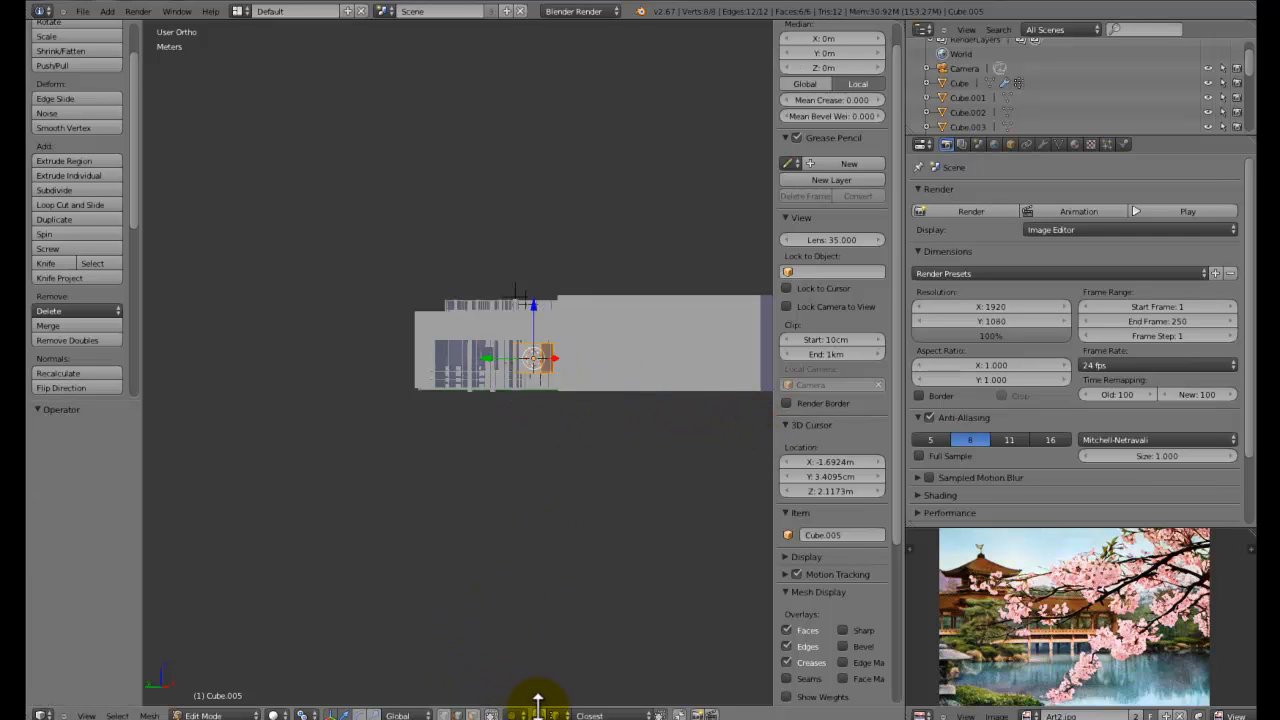
Set the pivot point to Median Point and enlarge the cube's mesh by about 1.92 and again by about 1.69
{"action": "left_click", "coordinate": [305, 715]}
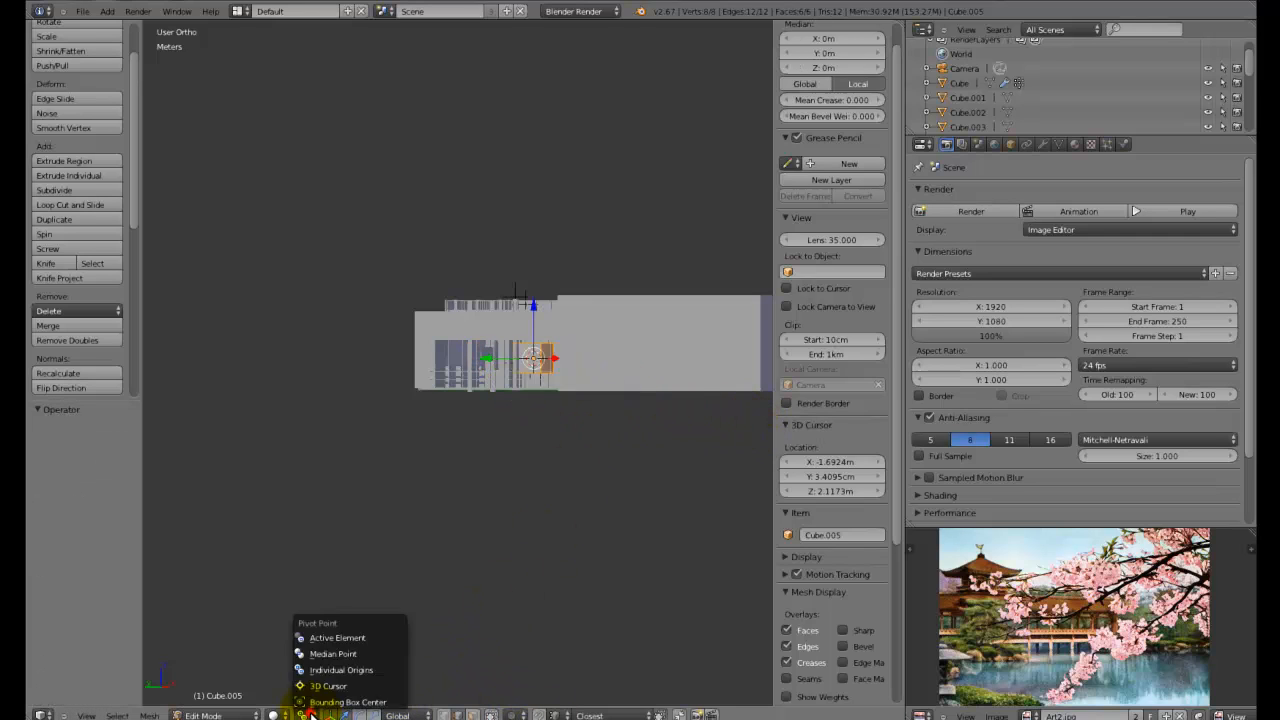
{"action": "left_click", "coordinate": [335, 651]}
{"action": "middle_click_drag", "start_coordinate": [415, 527], "coordinate": [501, 509]}
{"action": "key", "text": "s"}
{"action": "left_click", "coordinate": [720, 584]}
{"action": "key", "text": "s"}
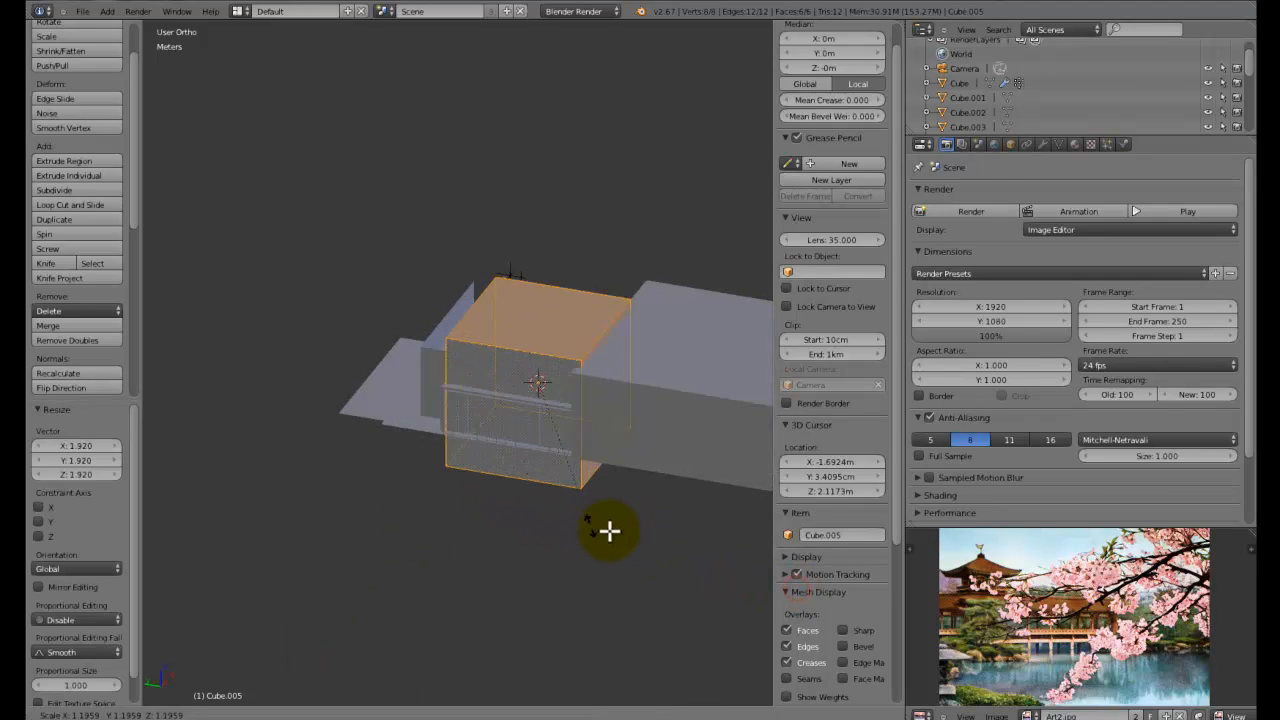
{"action": "left_click", "coordinate": [672, 550]}
In top view, center the cube's mesh over the dojo room and widen it along X by about 1.16
{"action": "middle_click_drag", "start_coordinate": [640, 560], "coordinate": [634, 626]}
{"action": "key", "text": "KP_7"}
{"action": "key", "text": "g"}
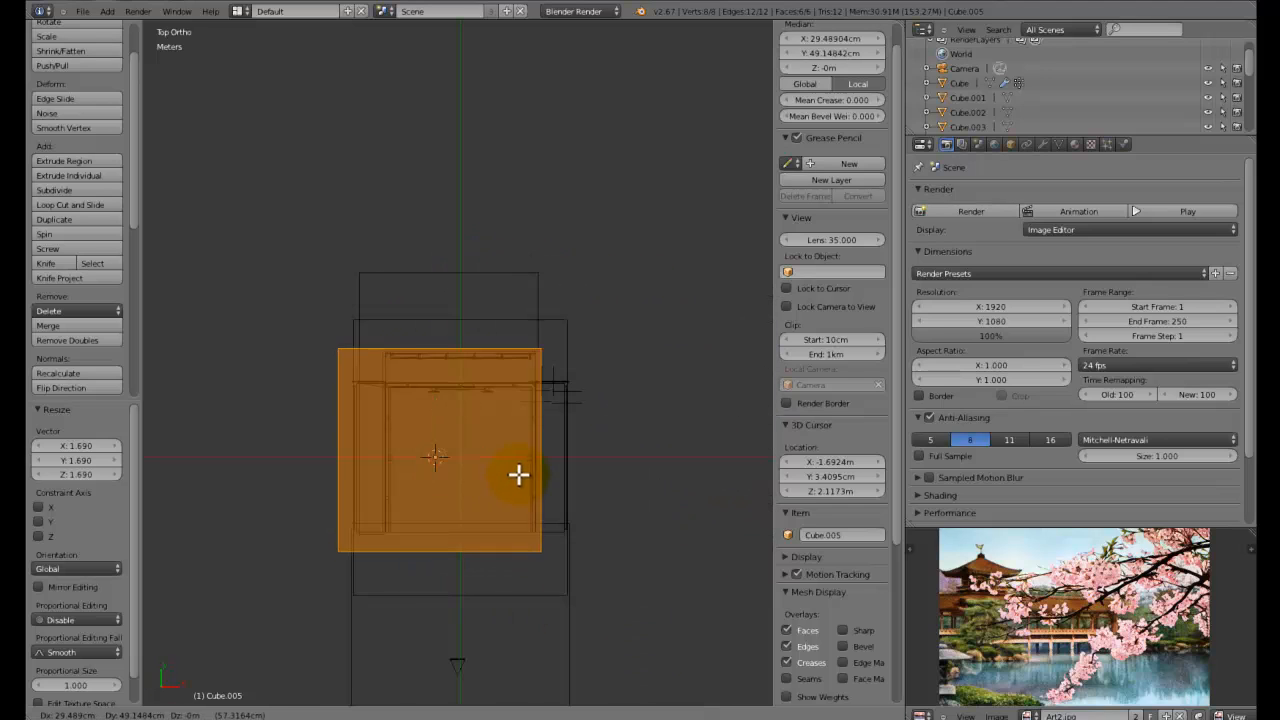
{"action": "left_click", "coordinate": [555, 480]}
{"action": "key", "text": "s"}
{"action": "key", "text": "x"}
{"action": "key", "text": "g"}
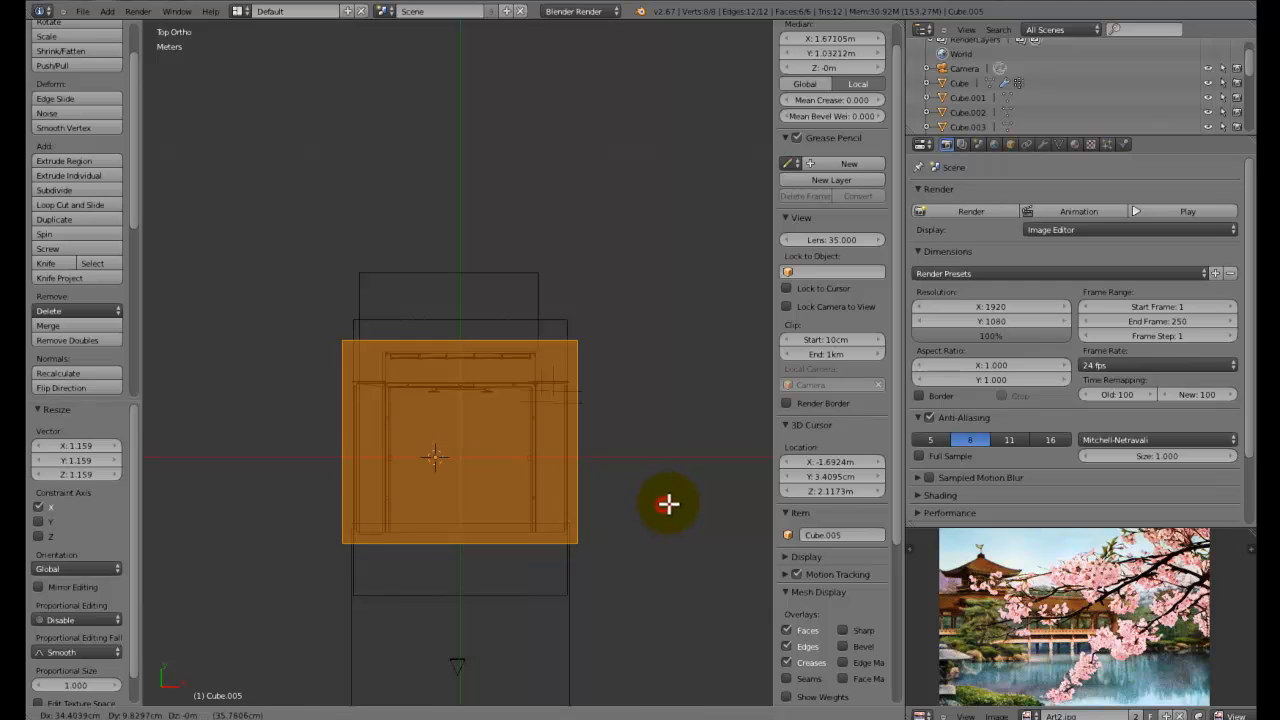
{"action": "left_click", "coordinate": [666, 506]}
In front view, scale the cube's mesh to about 0.57 along Z and raise it about 0.84 m to enclose the room
{"action": "middle_click_drag", "start_coordinate": [671, 503], "coordinate": [677, 326]}
{"action": "key", "text": "KP_1"}
{"action": "key", "text": "s"}
{"action": "key", "text": "z"}
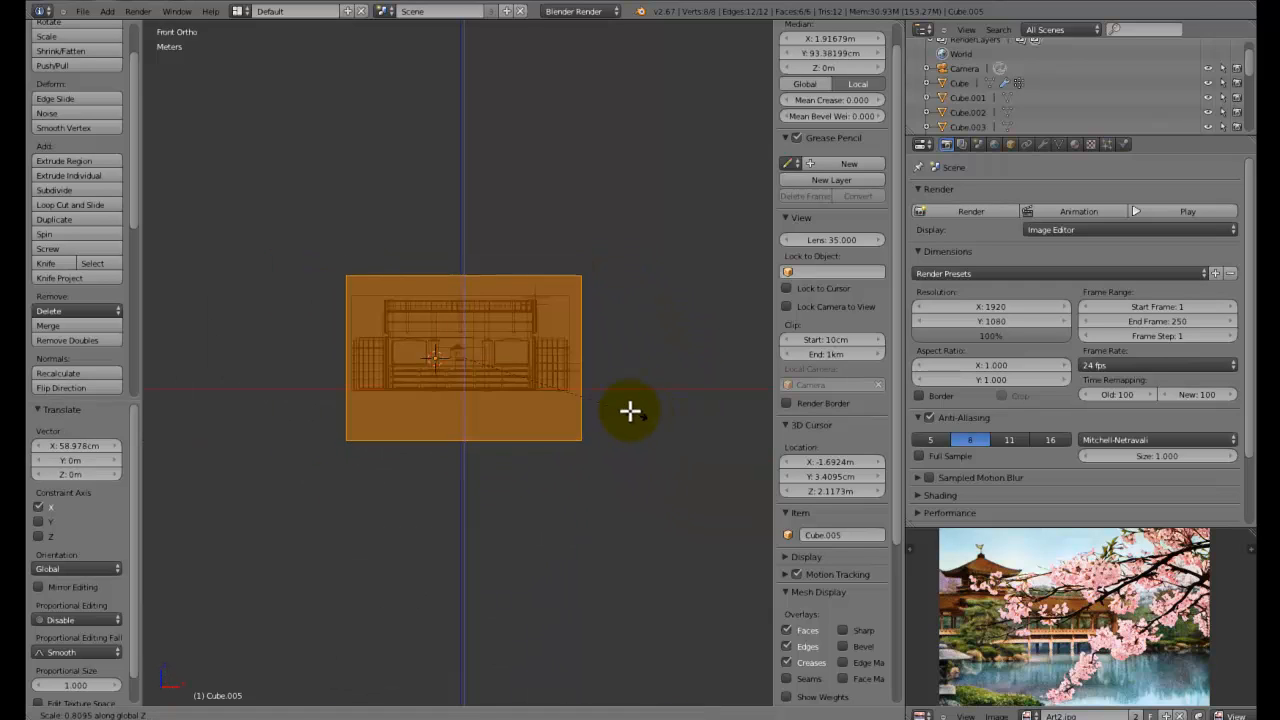
{"action": "left_click", "coordinate": [587, 390]}
{"action": "key", "text": "g"}
{"action": "key", "text": "z"}
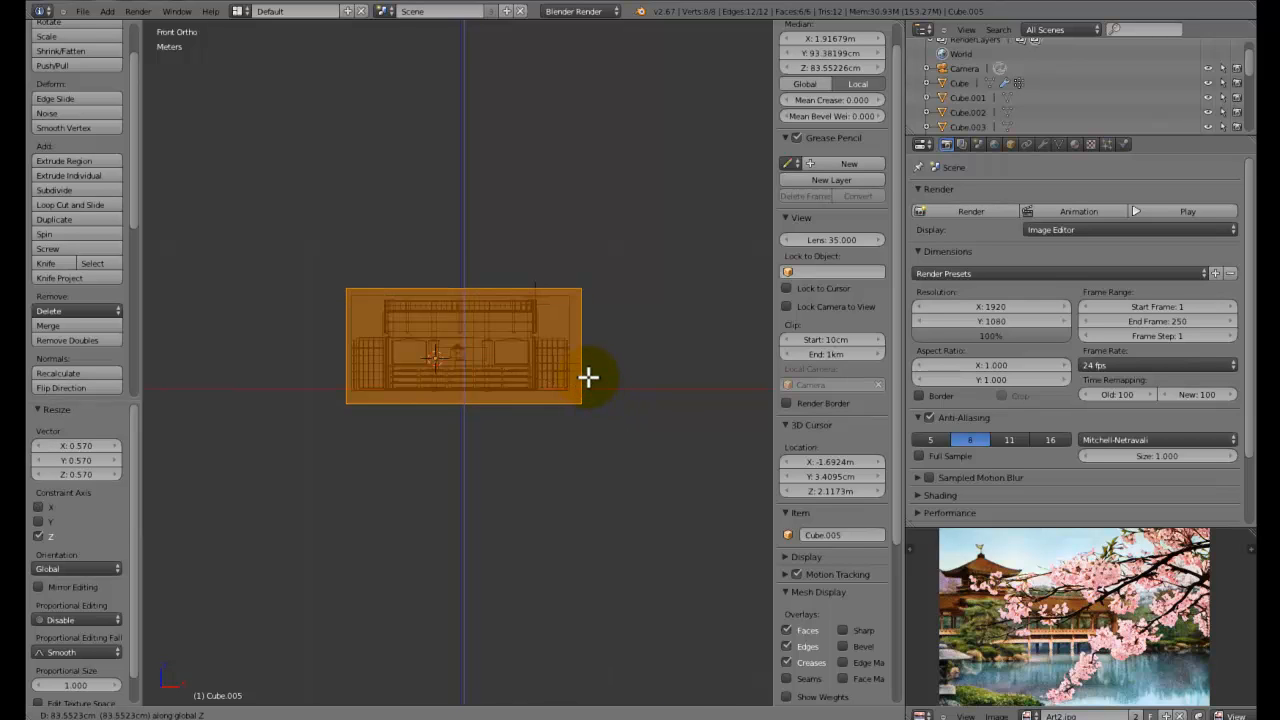
{"action": "left_click", "coordinate": [587, 379]}
{"action": "middle_click_drag", "start_coordinate": [587, 379], "coordinate": [557, 240]}
{"action": "key", "text": "Tab"}
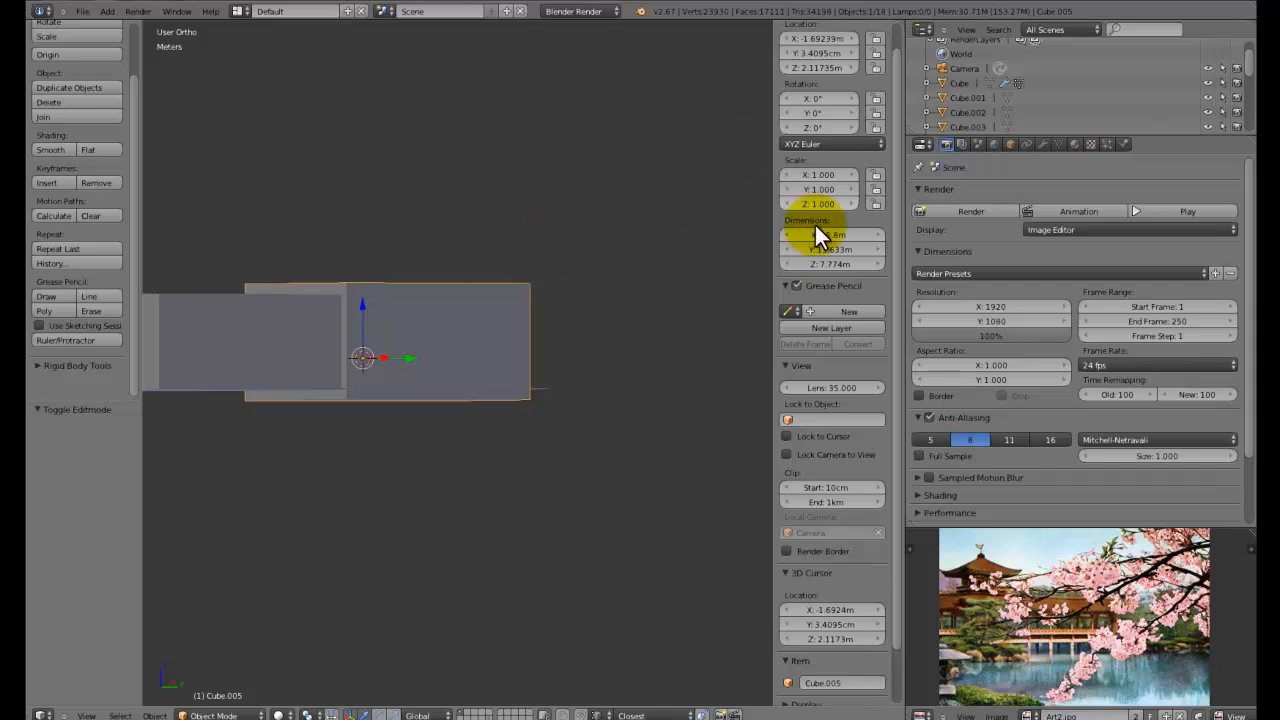
Rename the cube as dust and show its particle settings
{"action": "scroll", "coordinate": [801, 464], "scroll_direction": "down", "scroll_amount": 2}
{"action": "left_click", "coordinate": [825, 624]}
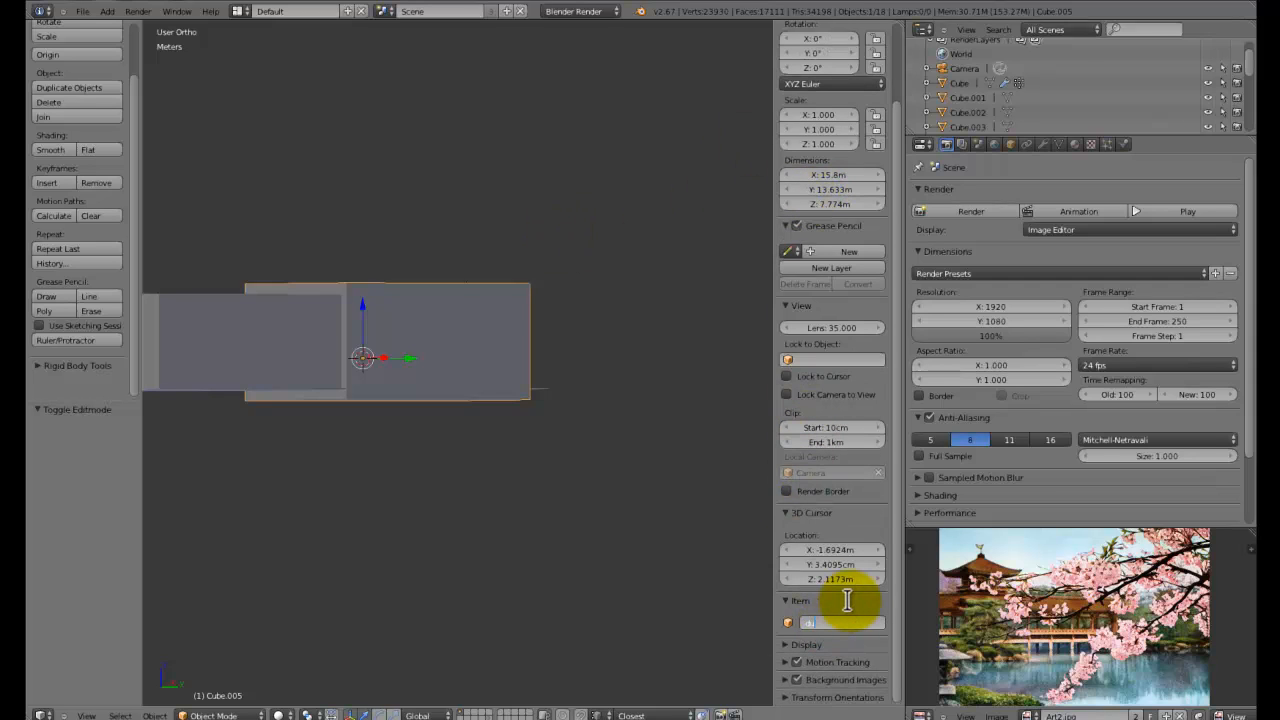
{"action": "left_click", "coordinate": [1105, 144]}
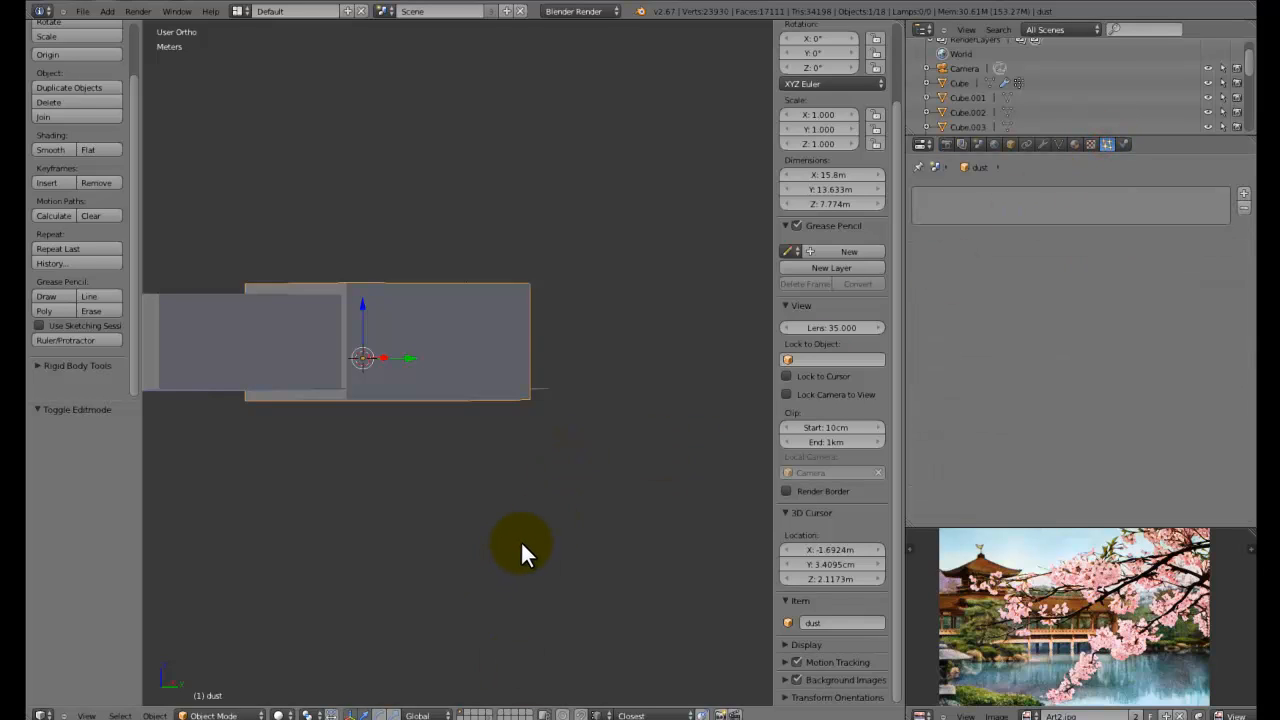
Move the dust cube to a separate layer and display only that layer in wireframe
{"action": "key", "text": "m"}
{"action": "left_click", "coordinate": [684, 575]}
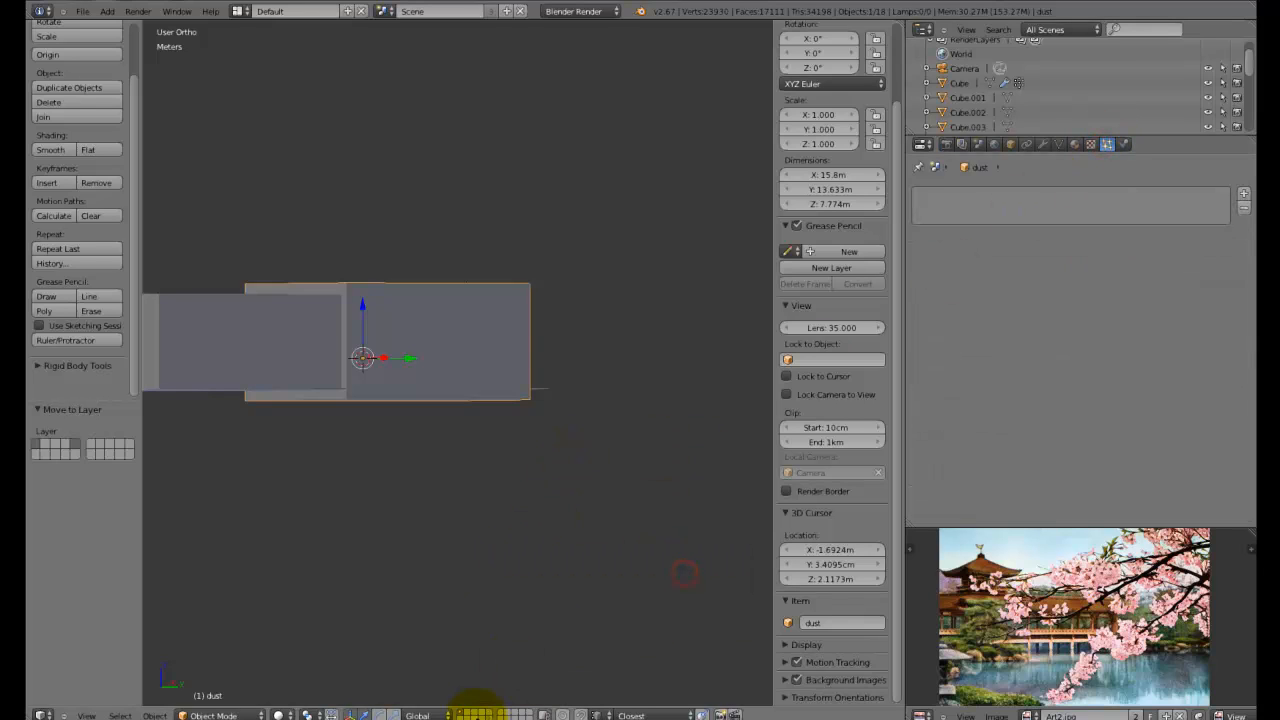
{"action": "left_click", "coordinate": [490, 713]}
{"action": "mouse_move", "coordinate": [478, 465]}
{"action": "middle_mouse_down"}
{"action": "mouse_move", "coordinate": [498, 436]}
{"action": "mouse_move", "coordinate": [545, 486]}
{"action": "middle_mouse_up"}
{"action": "key", "text": "z"}
{"action": "scroll", "coordinate": [576, 424], "scroll_direction": "up", "scroll_amount": 3}
{"action": "middle_click_drag", "start_coordinate": [577, 427], "coordinate": [640, 360]}
Add a particle system to the dust cube and play the animation to check how the particles move
{"action": "left_click", "coordinate": [1243, 193]}
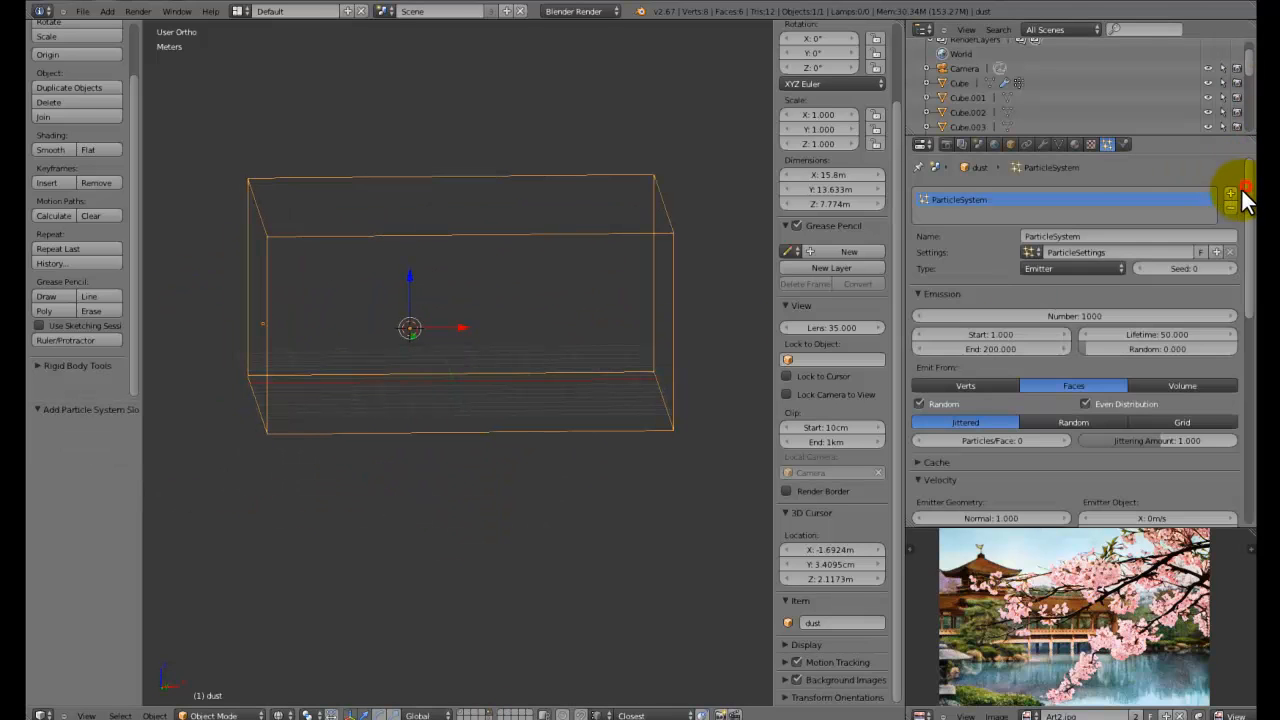
{"action": "middle_click_drag", "start_coordinate": [660, 272], "coordinate": [727, 193]}
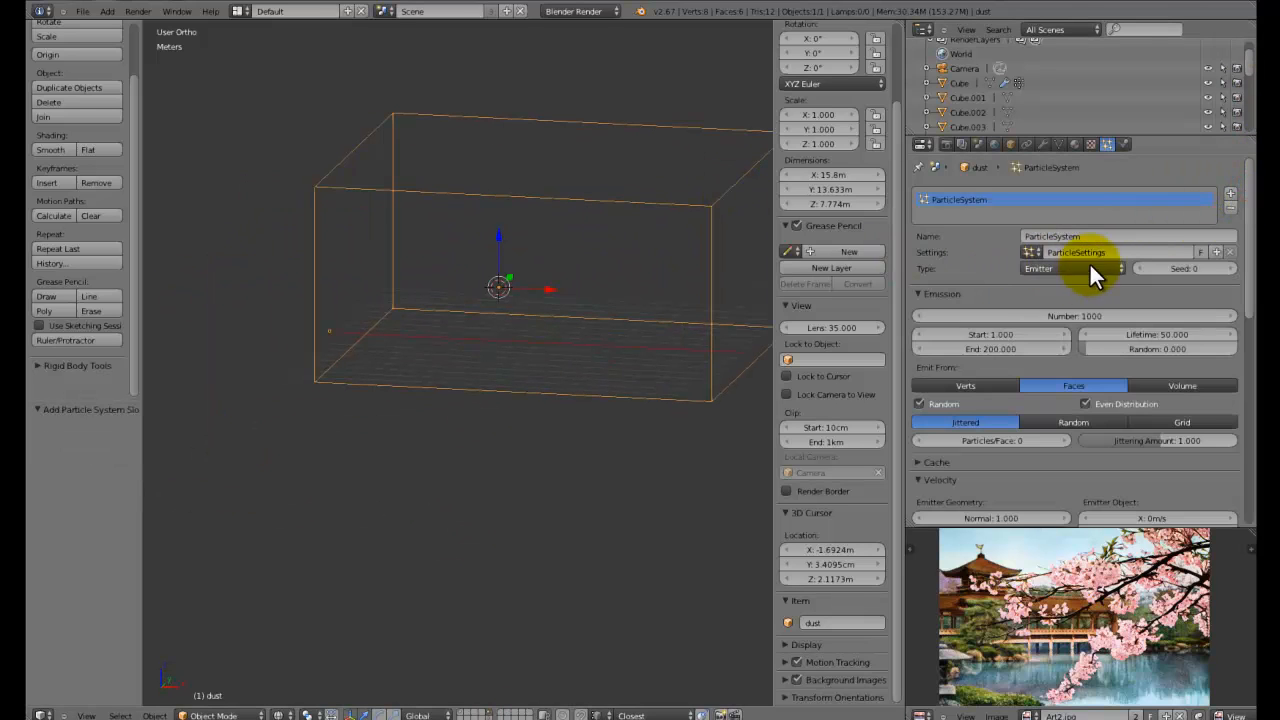
{"action": "key", "text": "alt+a"}
{"action": "mouse_move", "coordinate": [612, 337]}
{"action": "middle_mouse_down"}
{"action": "mouse_move", "coordinate": [531, 343]}
{"action": "mouse_move", "coordinate": [410, 318]}
{"action": "mouse_move", "coordinate": [262, 232]}
{"action": "mouse_move", "coordinate": [589, 312]}
{"action": "middle_mouse_up"}
{"action": "key", "text": "z"}
{"action": "key", "text": "z"}
{"action": "scroll", "coordinate": [589, 312], "scroll_direction": "down", "scroll_amount": 4}
{"action": "middle_click_drag", "start_coordinate": [407, 340], "coordinate": [600, 338]}
{"action": "scroll", "coordinate": [1001, 361], "scroll_direction": "down", "scroll_amount": 10}
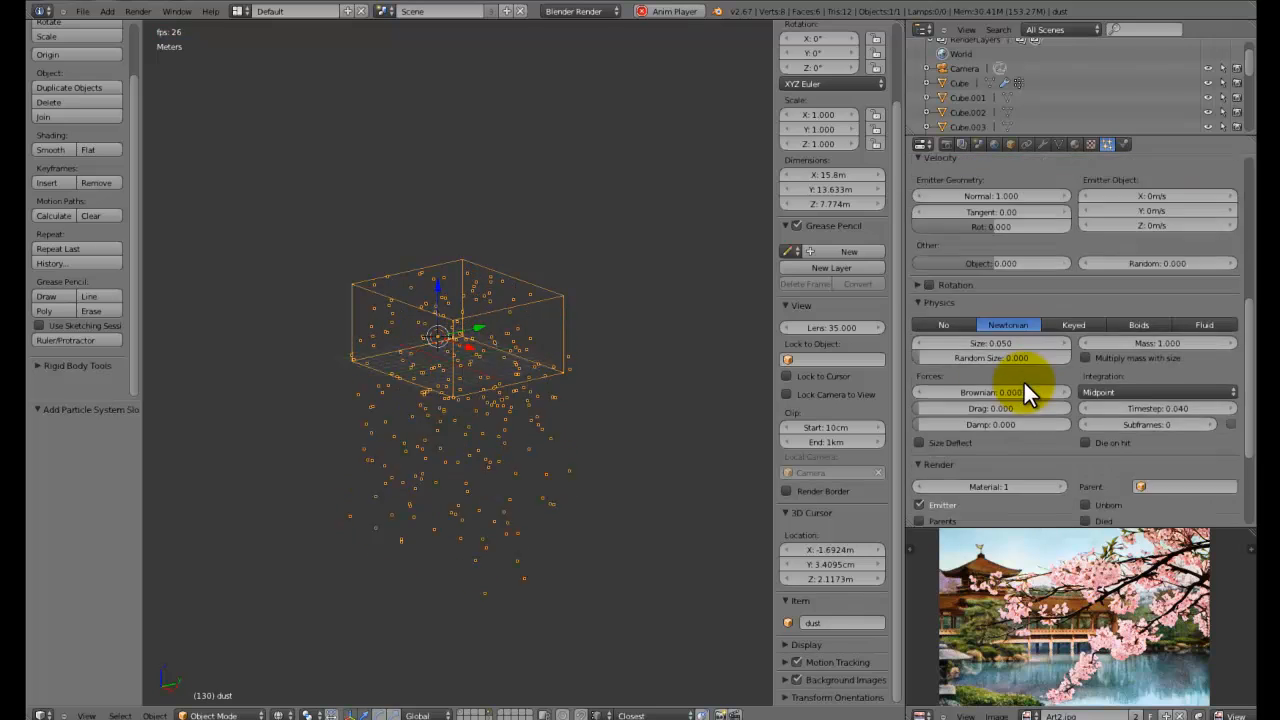
Set the particle system's gravity field weight to 0
{"action": "left_click", "coordinate": [970, 500]}
{"action": "scroll", "coordinate": [975, 502], "scroll_direction": "down", "scroll_amount": 4}
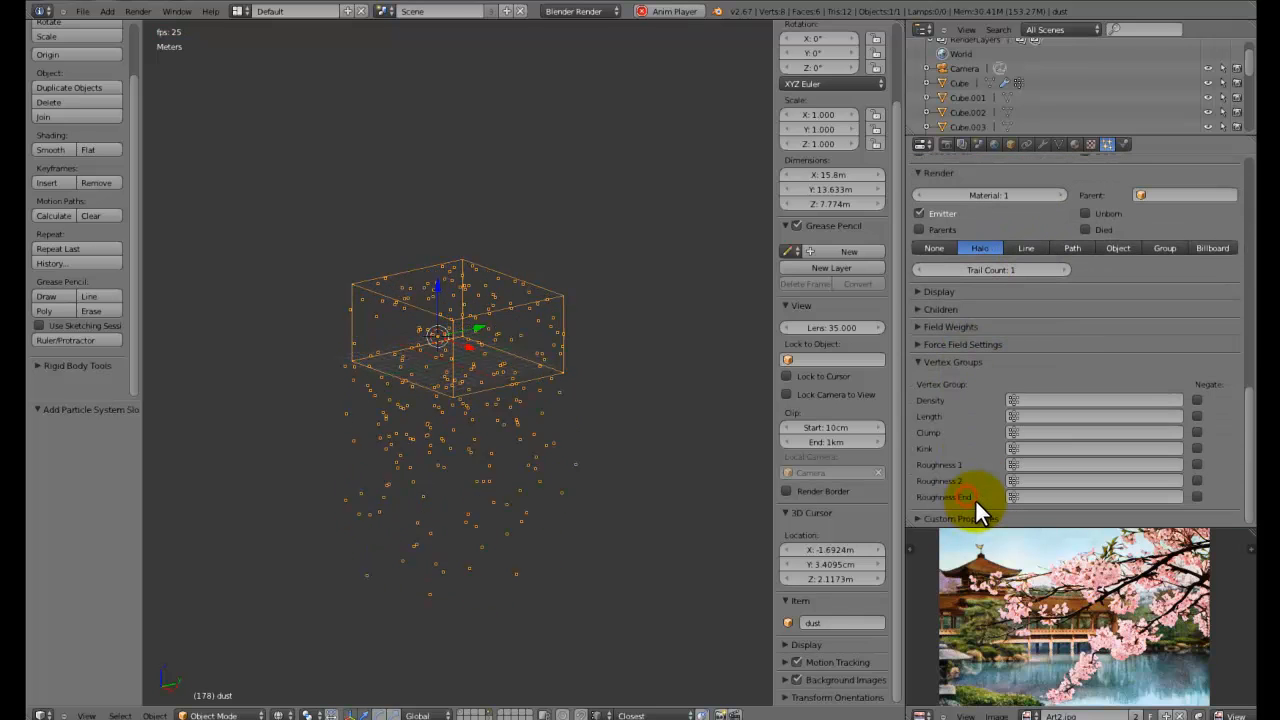
{"action": "left_click", "coordinate": [947, 362]}
{"action": "left_click", "coordinate": [947, 326]}
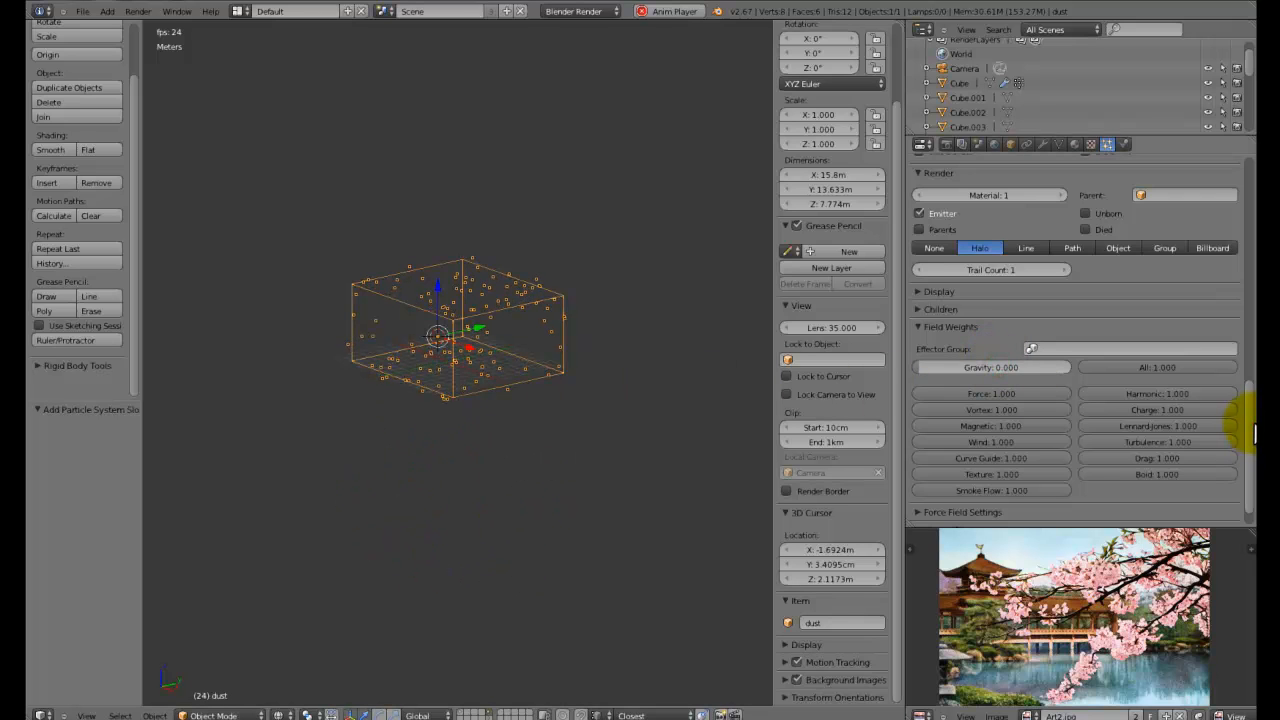
Set the particle emission's end frame to 1 and stop the animation playback
{"action": "left_click_drag", "start_coordinate": [1251, 422], "coordinate": [1254, 178]}
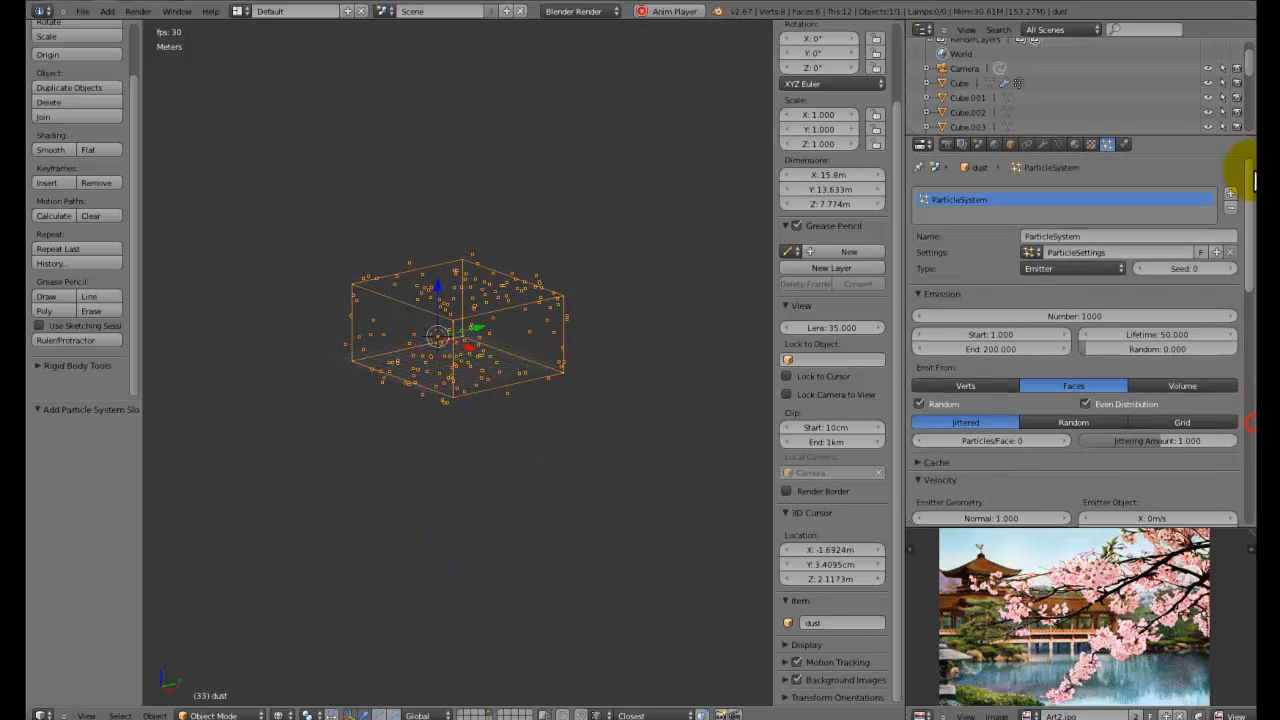
{"action": "left_click_drag", "start_coordinate": [989, 351], "coordinate": [986, 348]}
{"action": "left_click", "coordinate": [986, 348]}
{"action": "type", "text": "1"}
{"action": "key", "text": "Return"}
{"action": "key", "text": "Escape"}
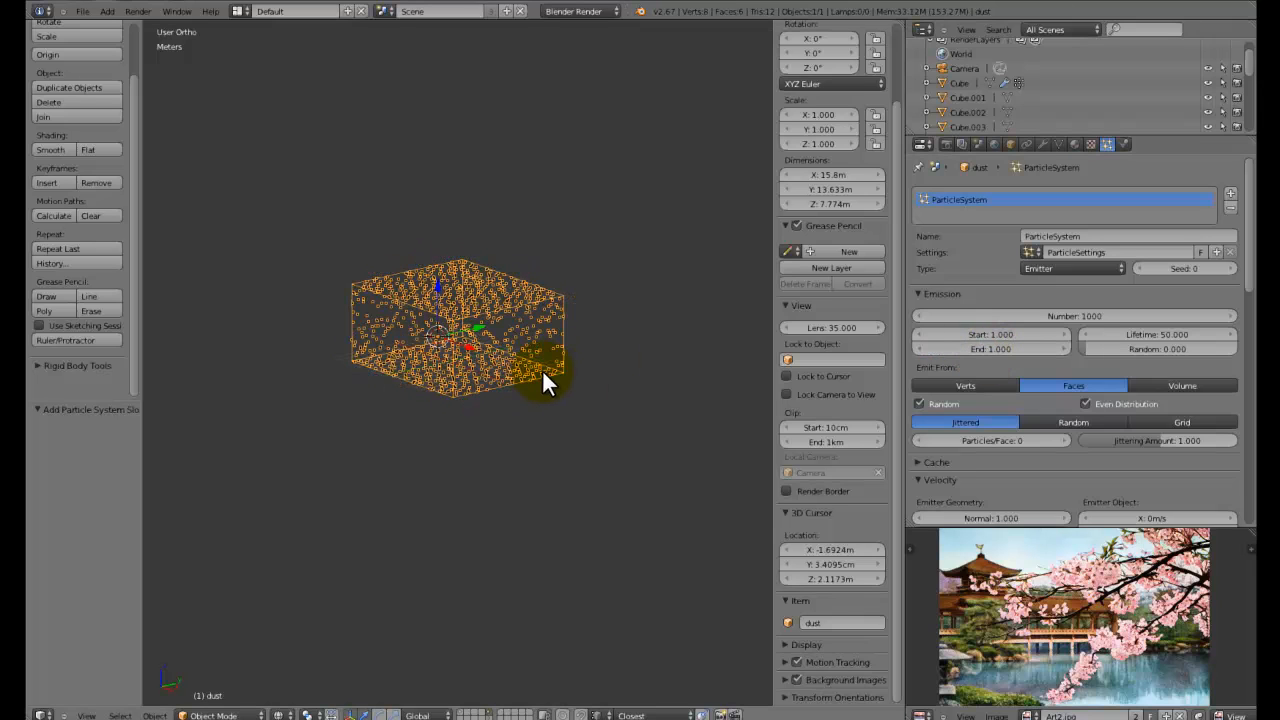
Set the particle lifetime to 250 and play the animation to check how the particles spread from the dust cube
{"action": "left_click", "coordinate": [1178, 336]}
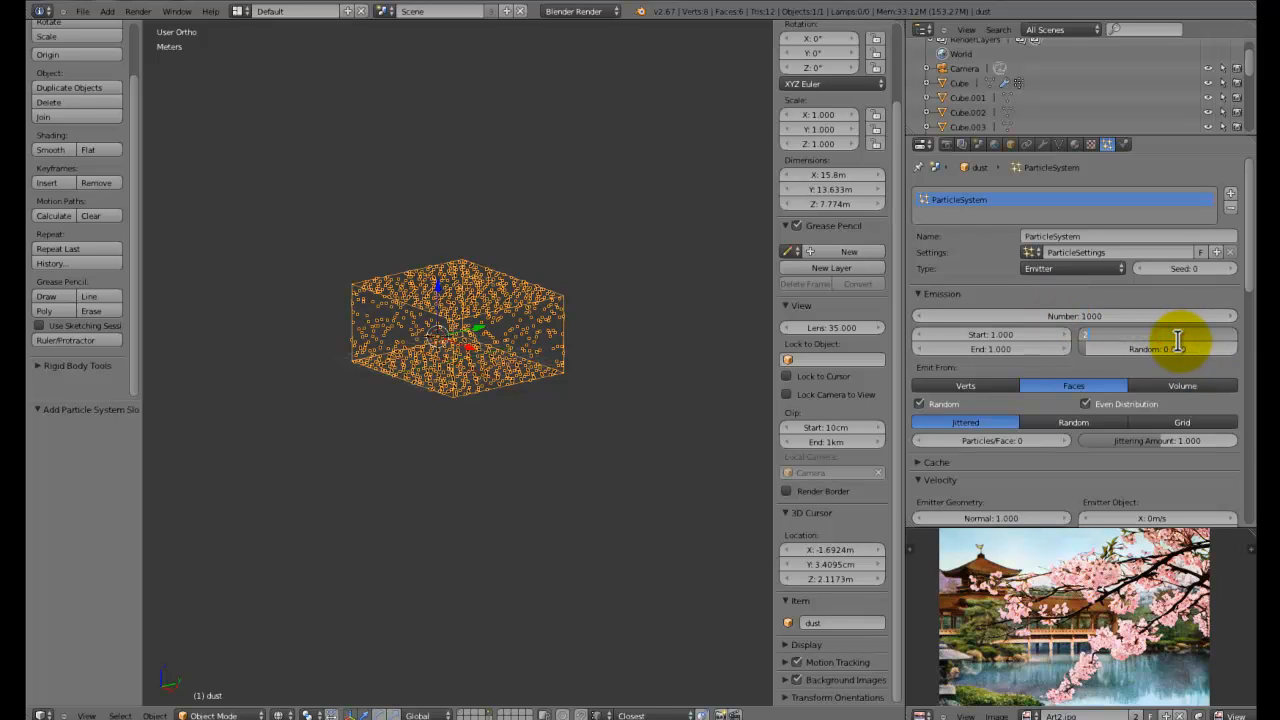
{"action": "type", "text": "250"}
{"action": "key", "text": "Return"}
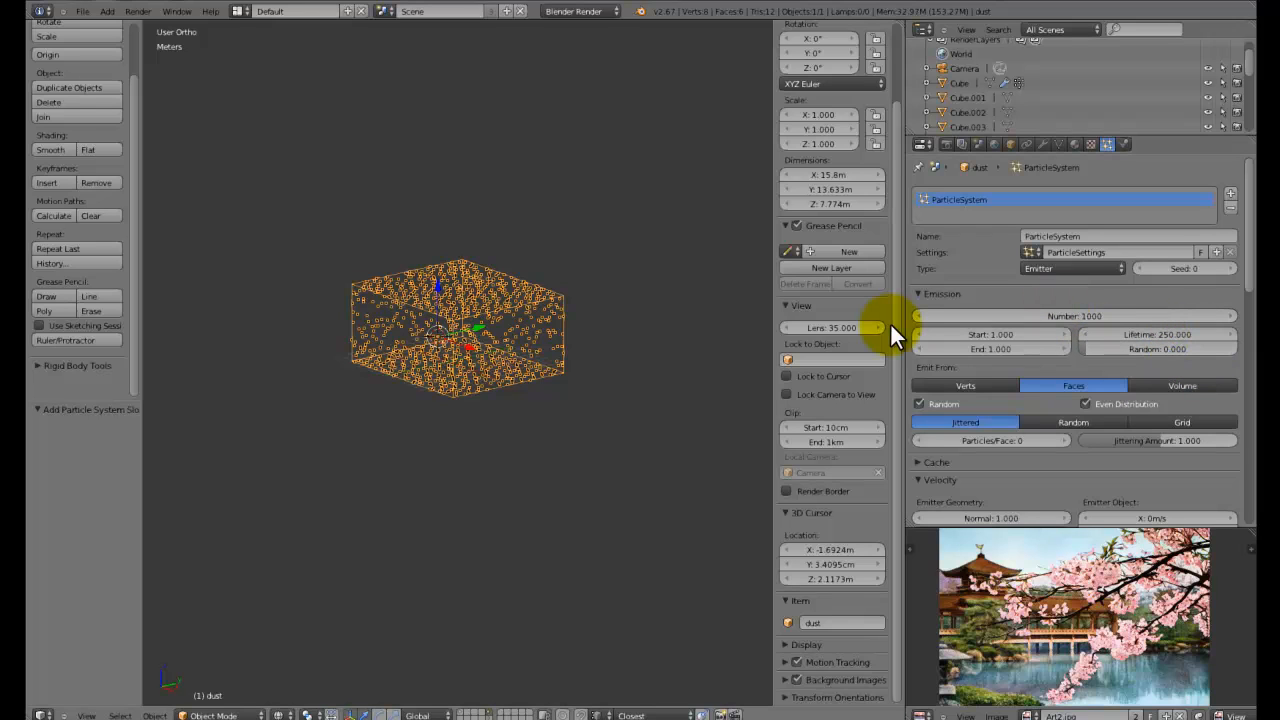
{"action": "key", "text": "alt+a"}
{"action": "middle_click_drag", "start_coordinate": [620, 332], "coordinate": [723, 206]}
{"action": "scroll", "coordinate": [637, 324], "scroll_direction": "up", "scroll_amount": 3}
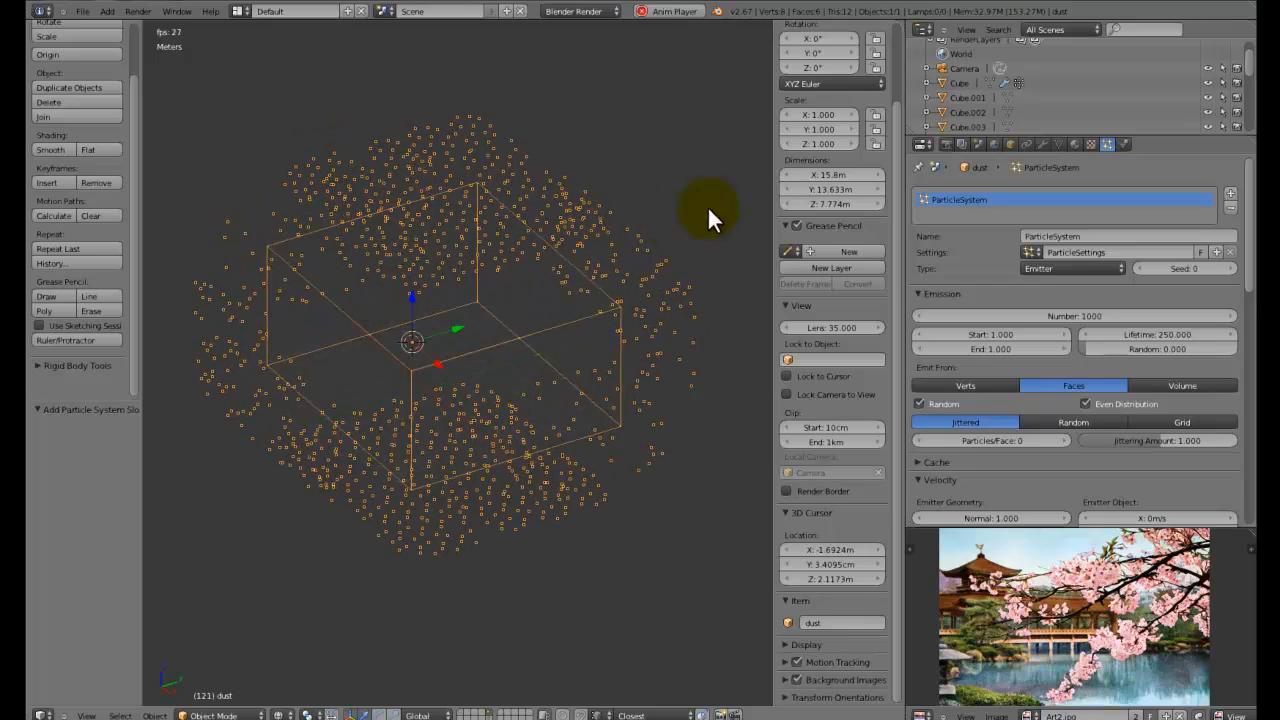
{"action": "key", "text": "alt+a"}
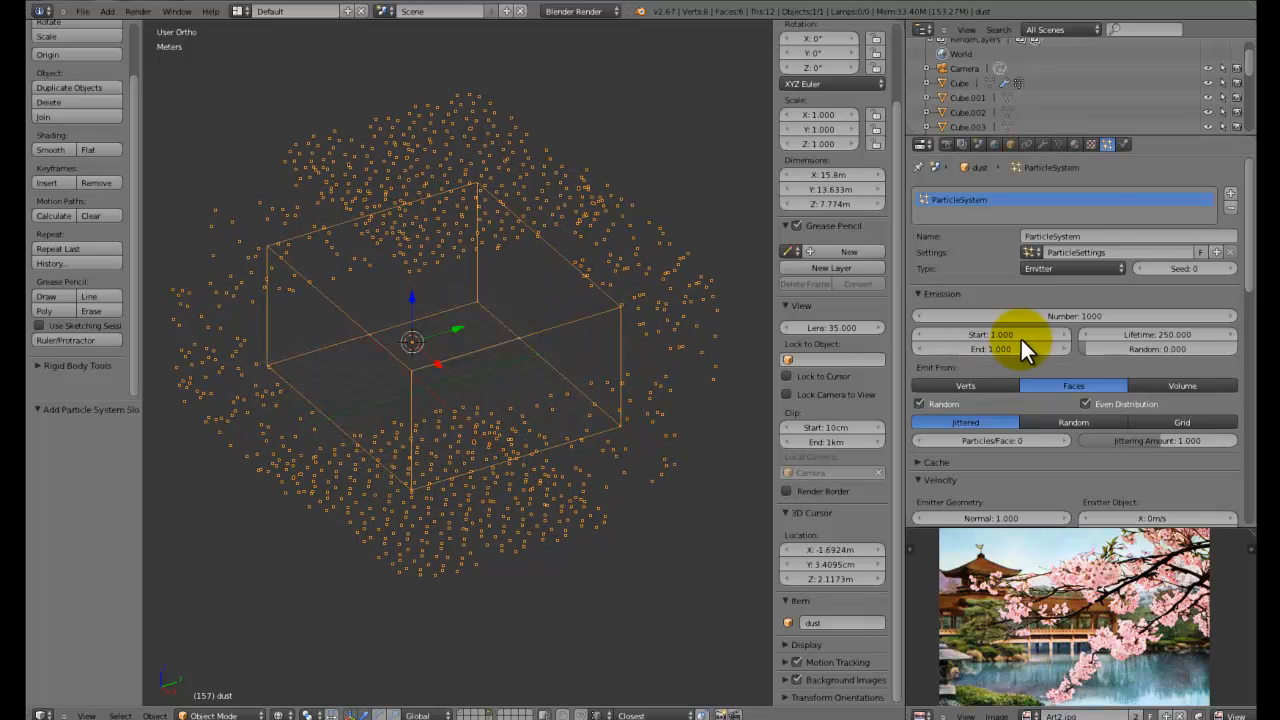
Emit the particles from the cube's volume, replay the animation from the first frame to check it, and return to the start
{"action": "scroll", "coordinate": [1125, 402], "scroll_direction": "down", "scroll_amount": 2}
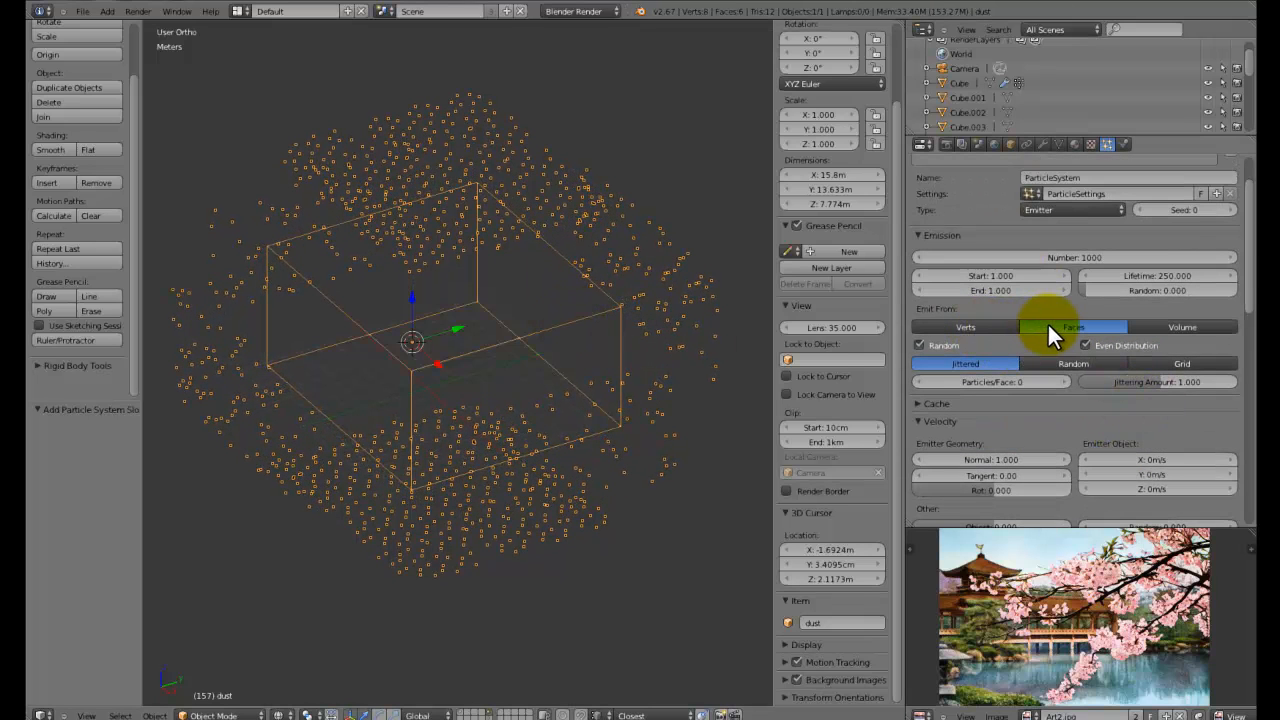
{"action": "left_click", "coordinate": [1180, 327]}
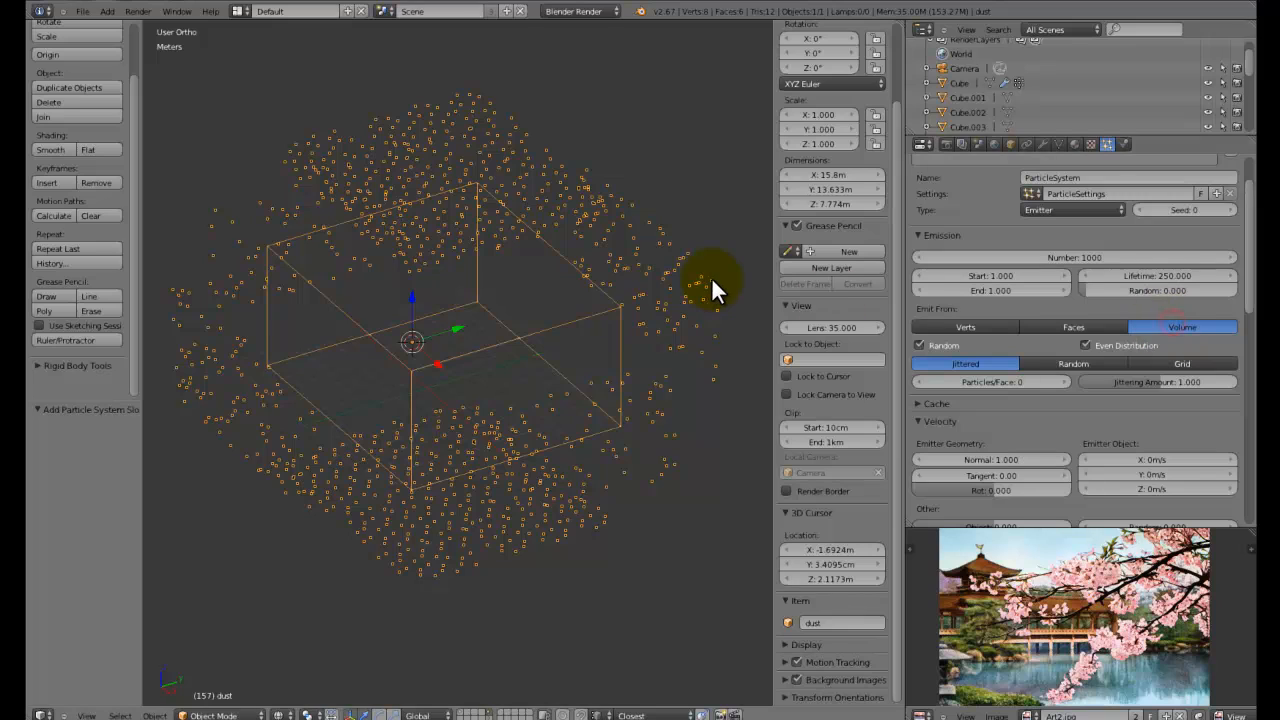
{"action": "key", "text": "shift+Left"}
{"action": "middle_click_drag", "start_coordinate": [507, 333], "coordinate": [519, 257]}
{"action": "key", "text": "alt+a"}
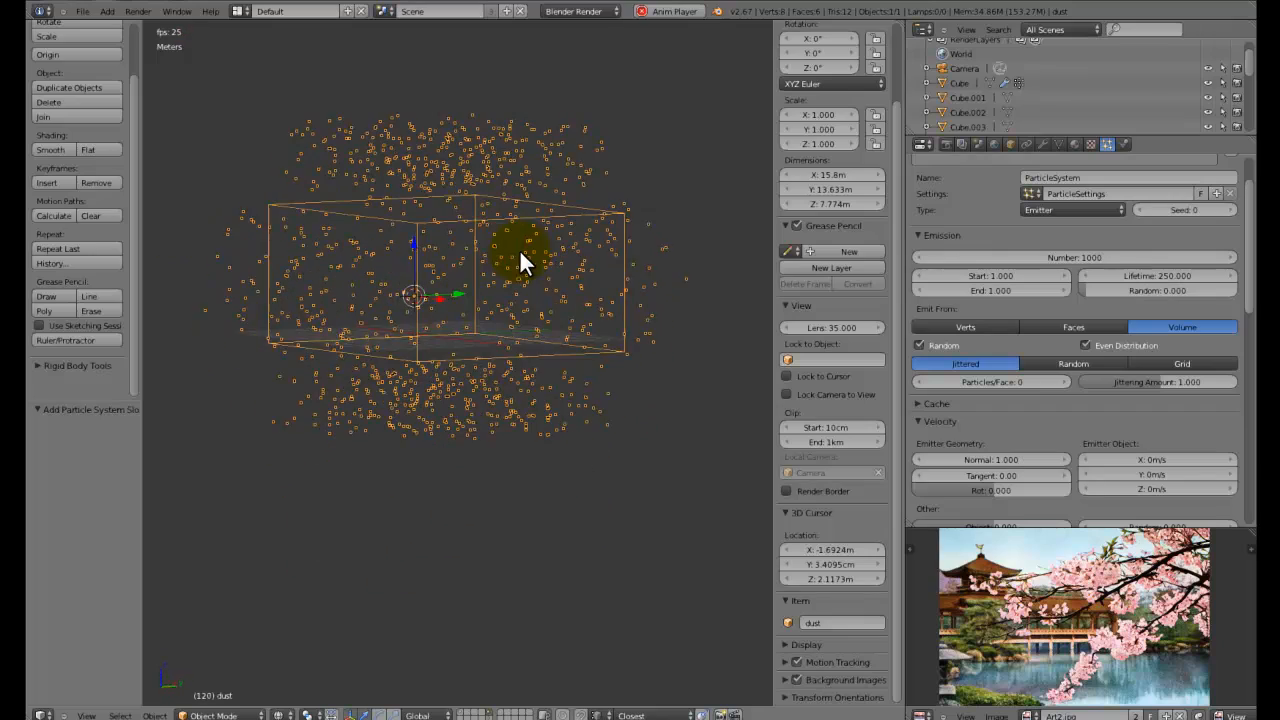
{"action": "key", "text": "alt+a"}
{"action": "key", "text": "shift+Left"}
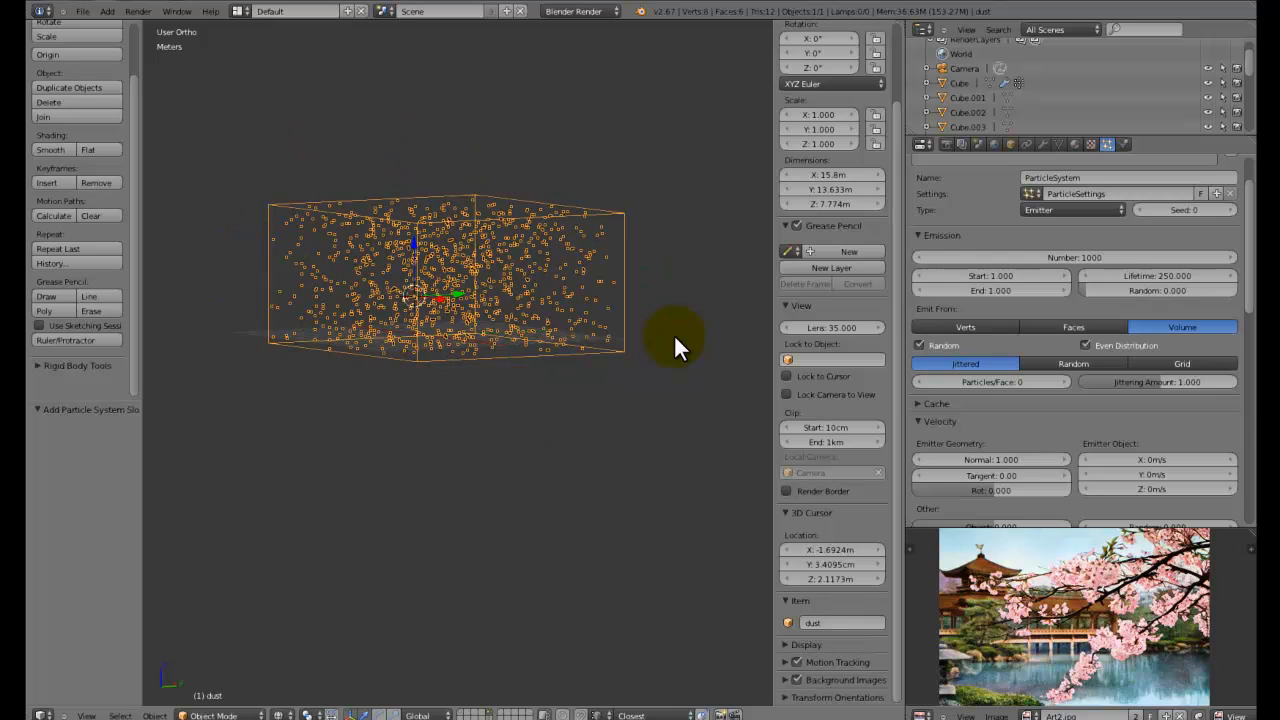
Set the particles' normal emitter velocity to 0
{"action": "left_click_drag", "start_coordinate": [991, 461], "coordinate": [804, 488]}
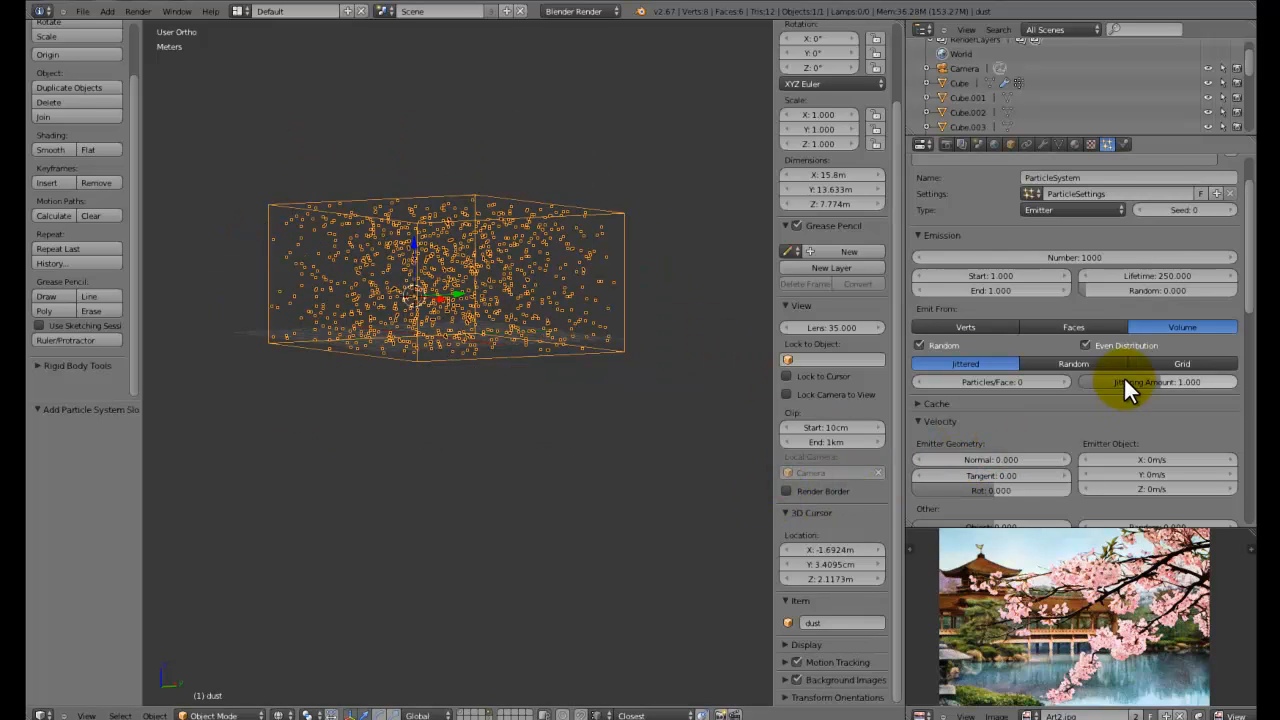
{"action": "scroll", "coordinate": [1125, 379], "scroll_direction": "down", "scroll_amount": 7}
{"action": "scroll", "coordinate": [1123, 376], "scroll_direction": "down", "scroll_amount": 3}
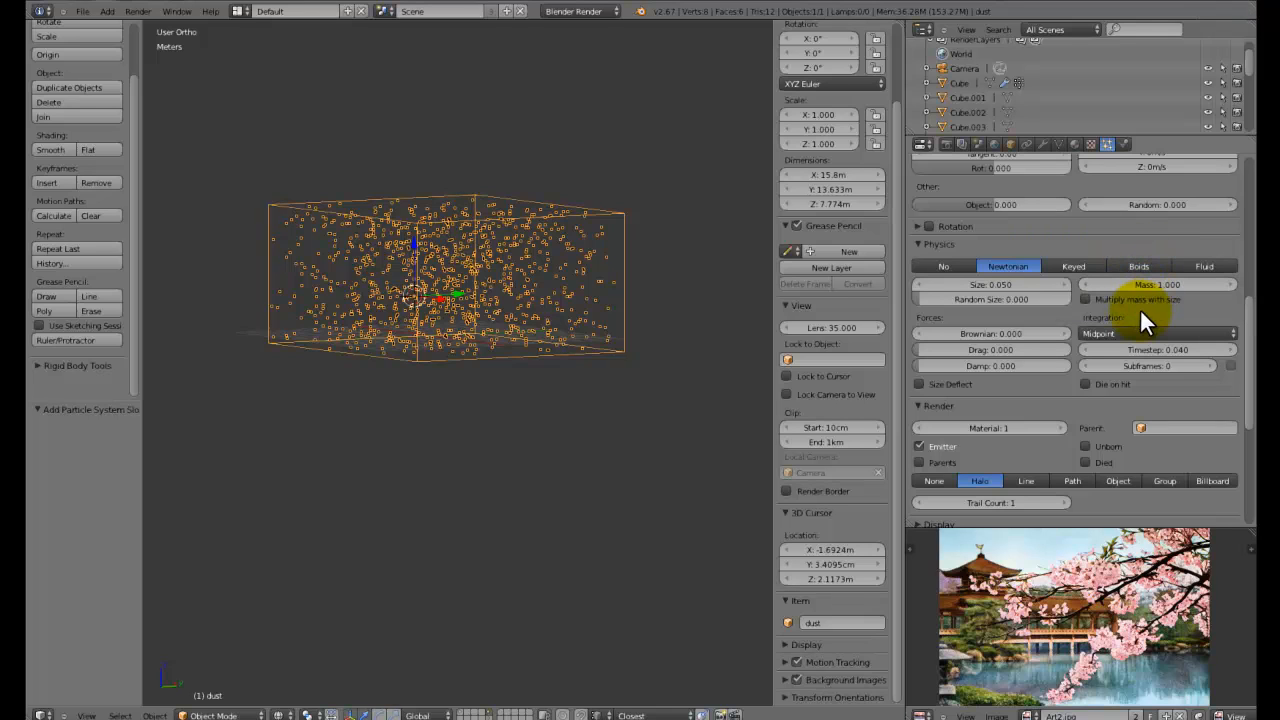
Set the dust particle system's emission number to 100000, viewing the particles through the camera
{"action": "scroll", "coordinate": [1139, 317], "scroll_direction": "down", "scroll_amount": 3}
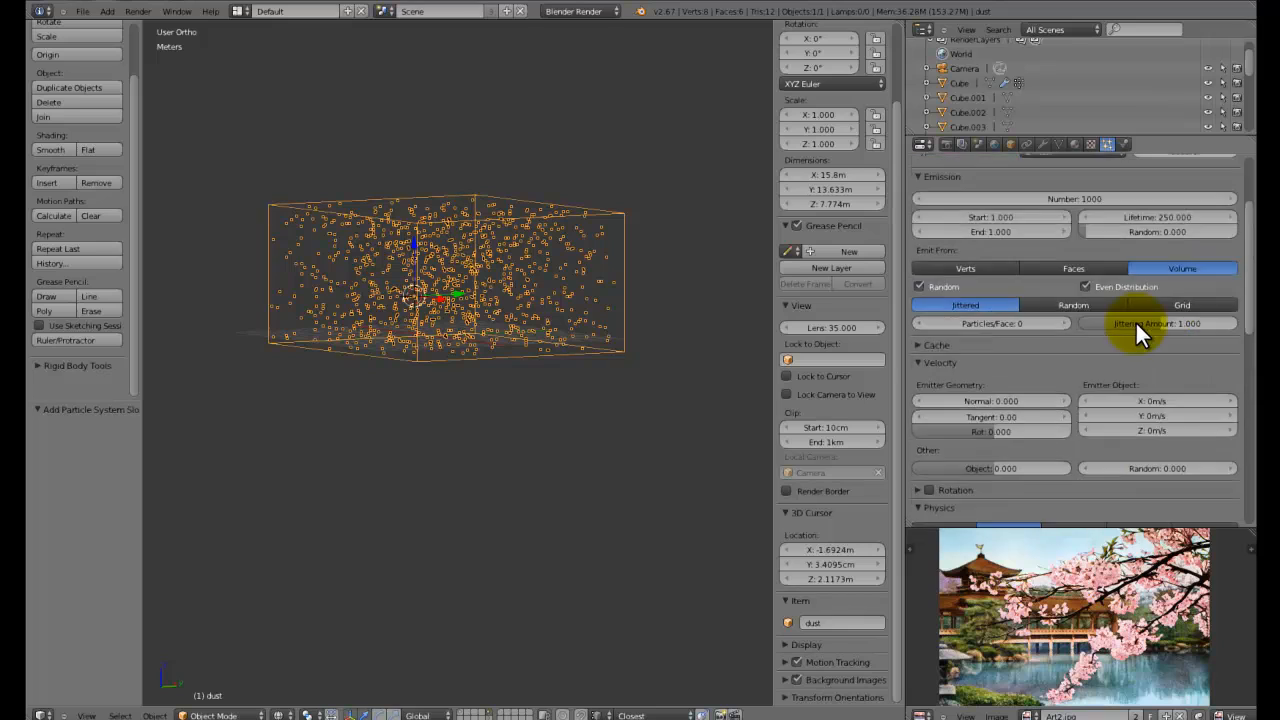
{"action": "middle_click_drag", "start_coordinate": [520, 415], "coordinate": [512, 477]}
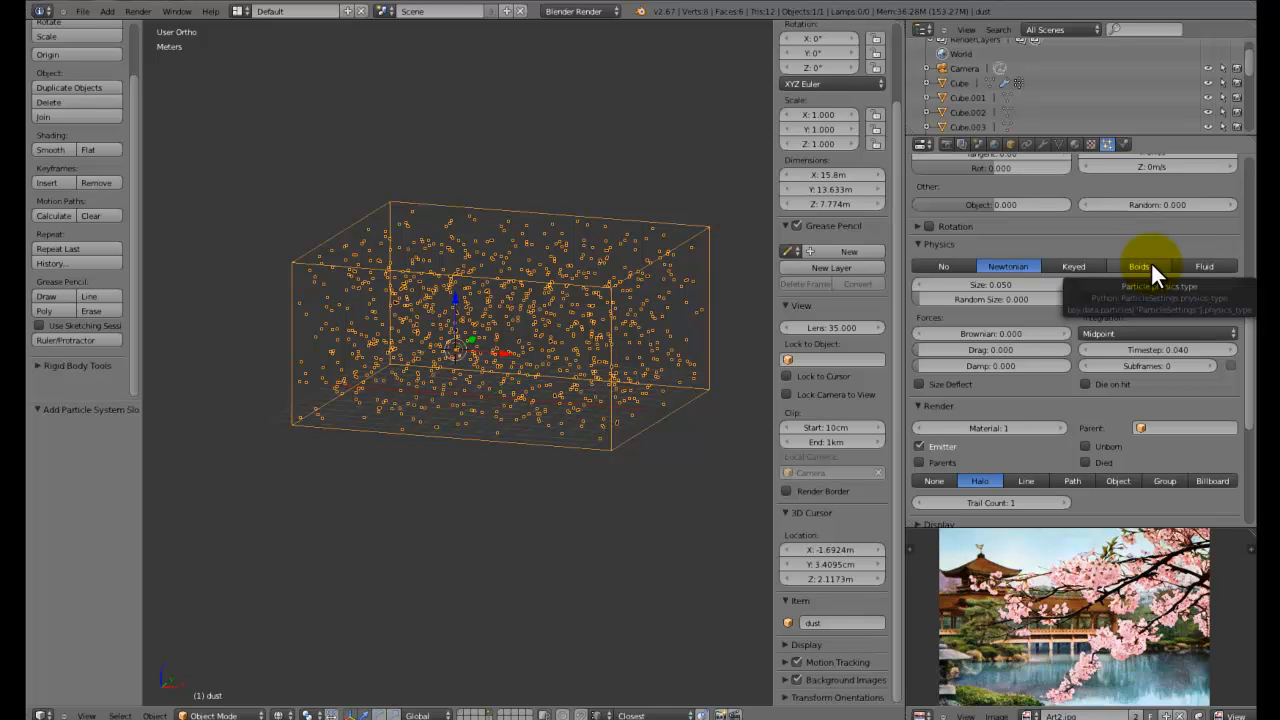
{"action": "middle_click_drag", "start_coordinate": [379, 428], "coordinate": [311, 423]}
{"action": "key", "text": "KP_0"}
{"action": "scroll", "coordinate": [320, 424], "scroll_direction": "down", "scroll_amount": 4}
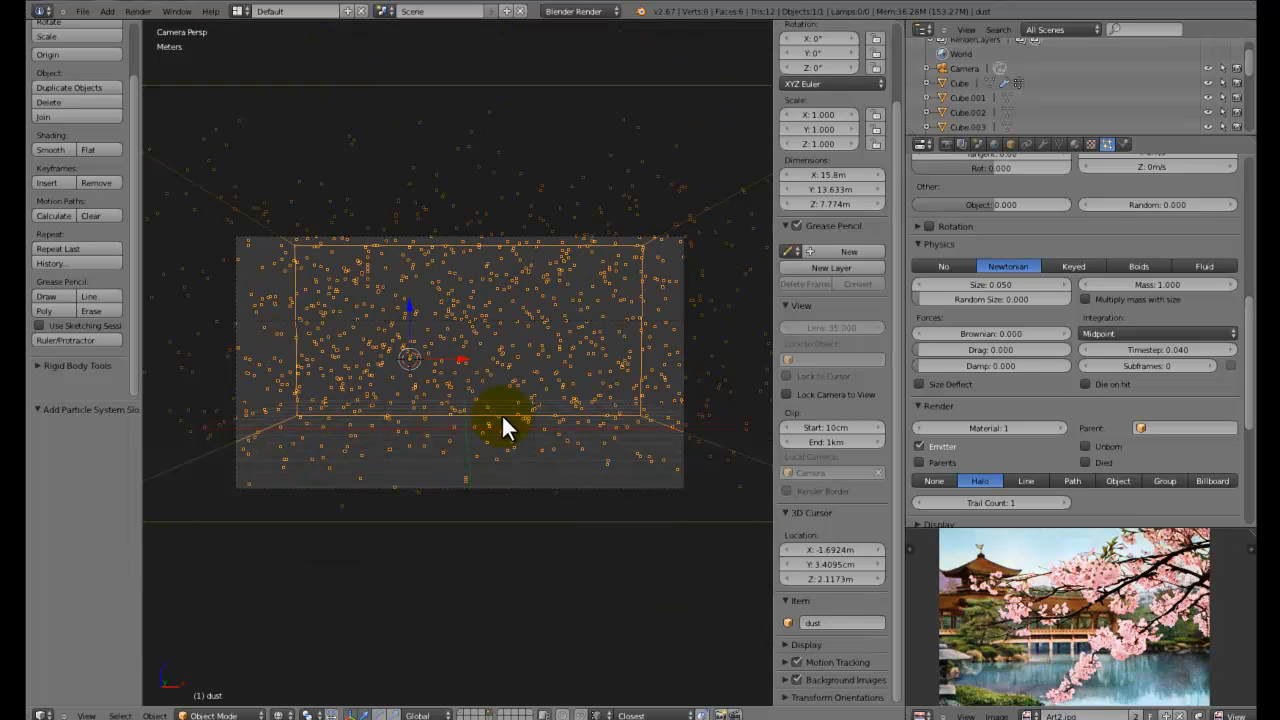
{"action": "scroll", "coordinate": [1018, 326], "scroll_direction": "up", "scroll_amount": 10}
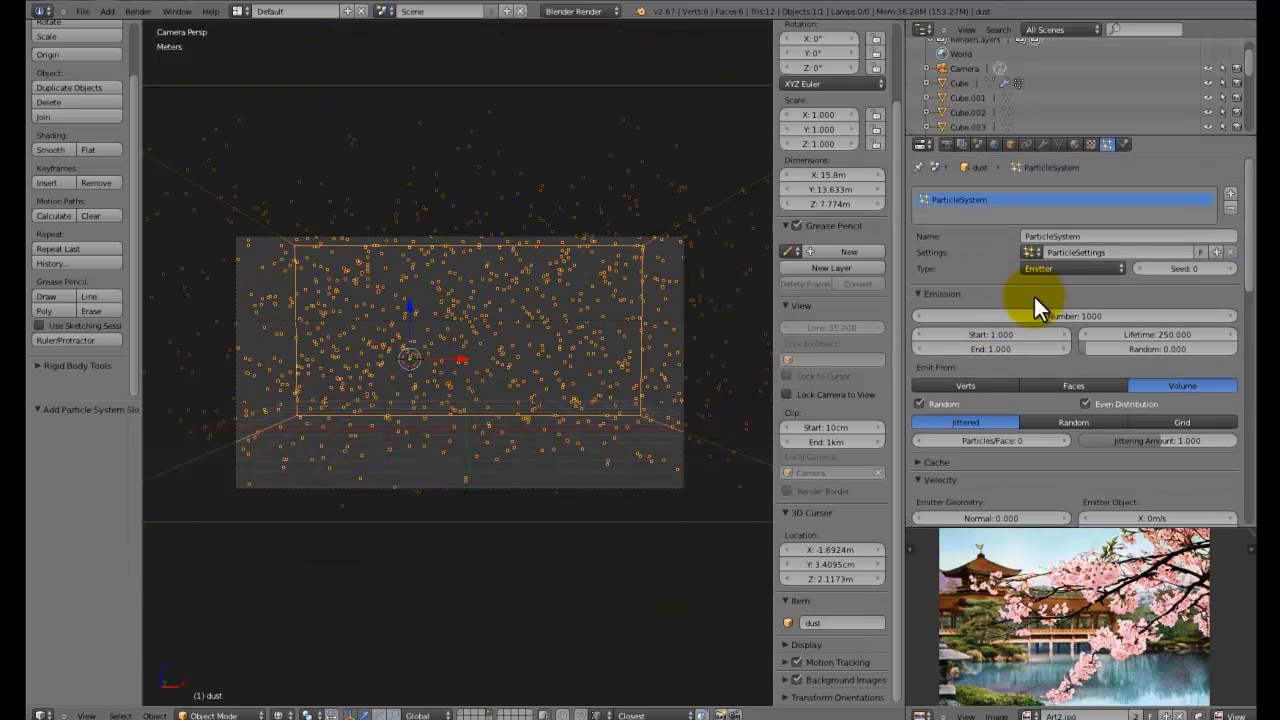
{"action": "left_click", "coordinate": [1043, 310]}
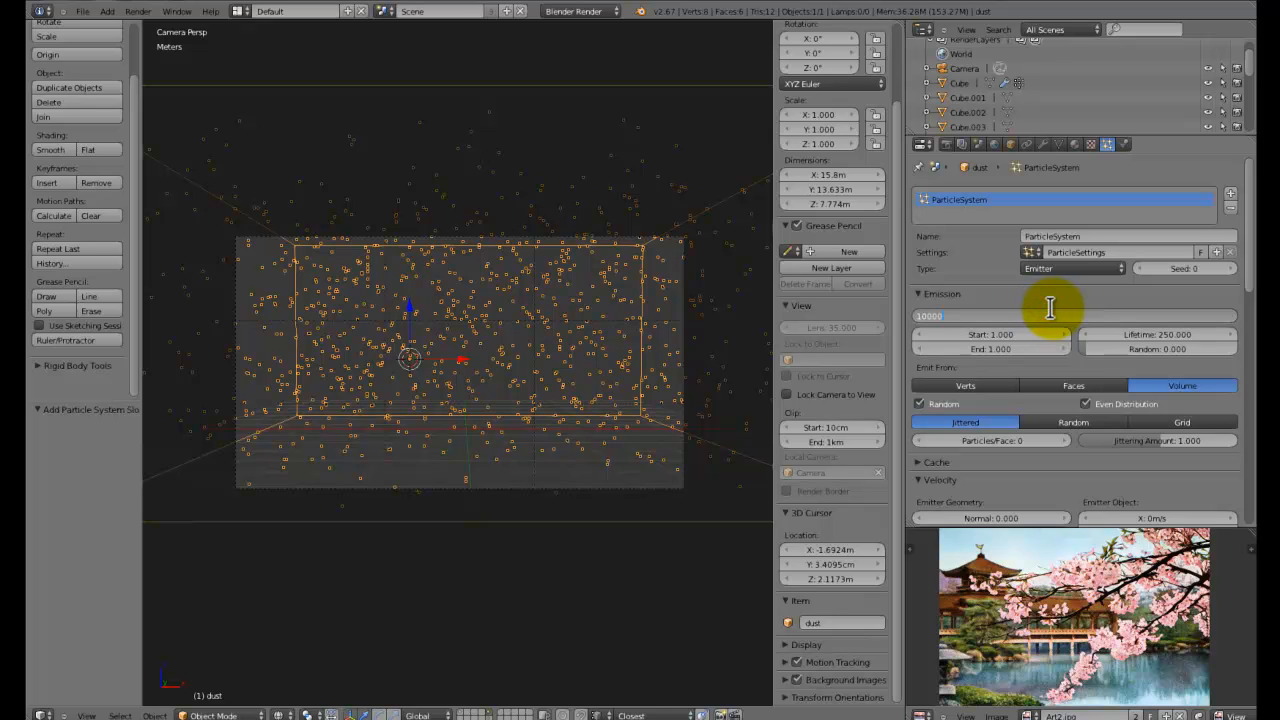
{"action": "key", "text": "Return"}
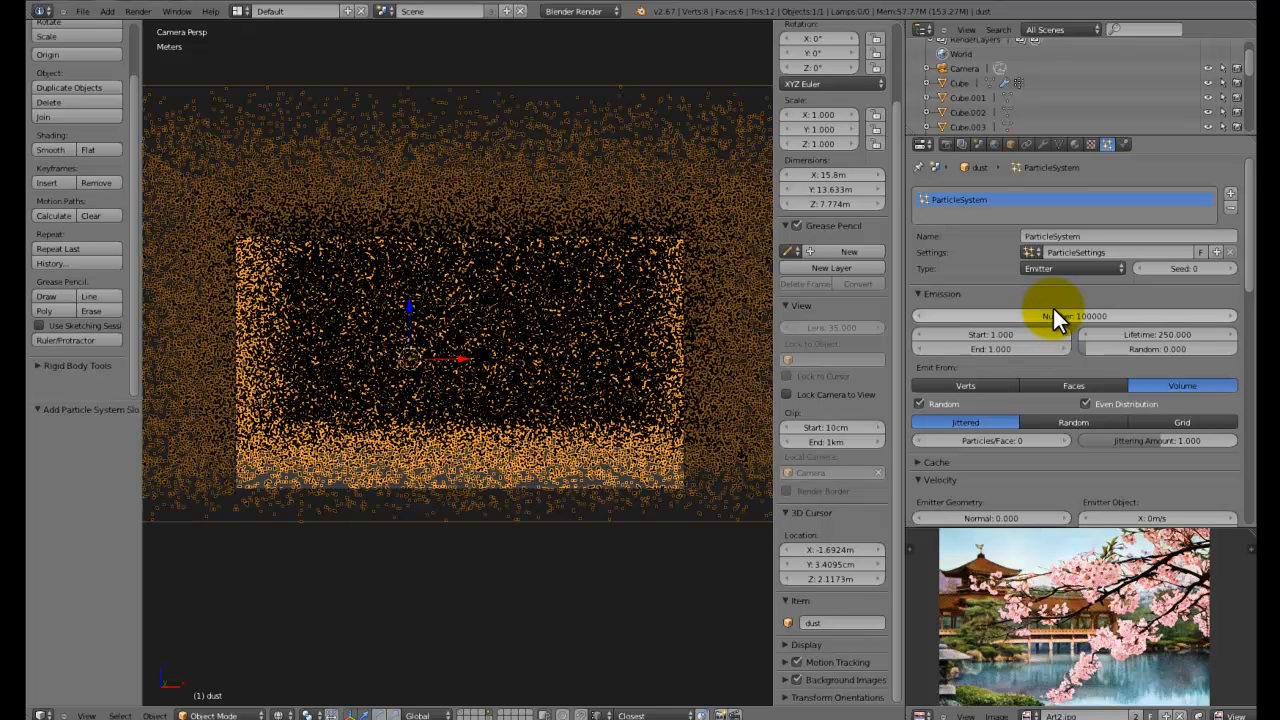
Give the dust object a new material of type Halo and save the file over the existing one
{"action": "left_click", "coordinate": [1088, 145]}
{"action": "left_click", "coordinate": [1077, 143]}
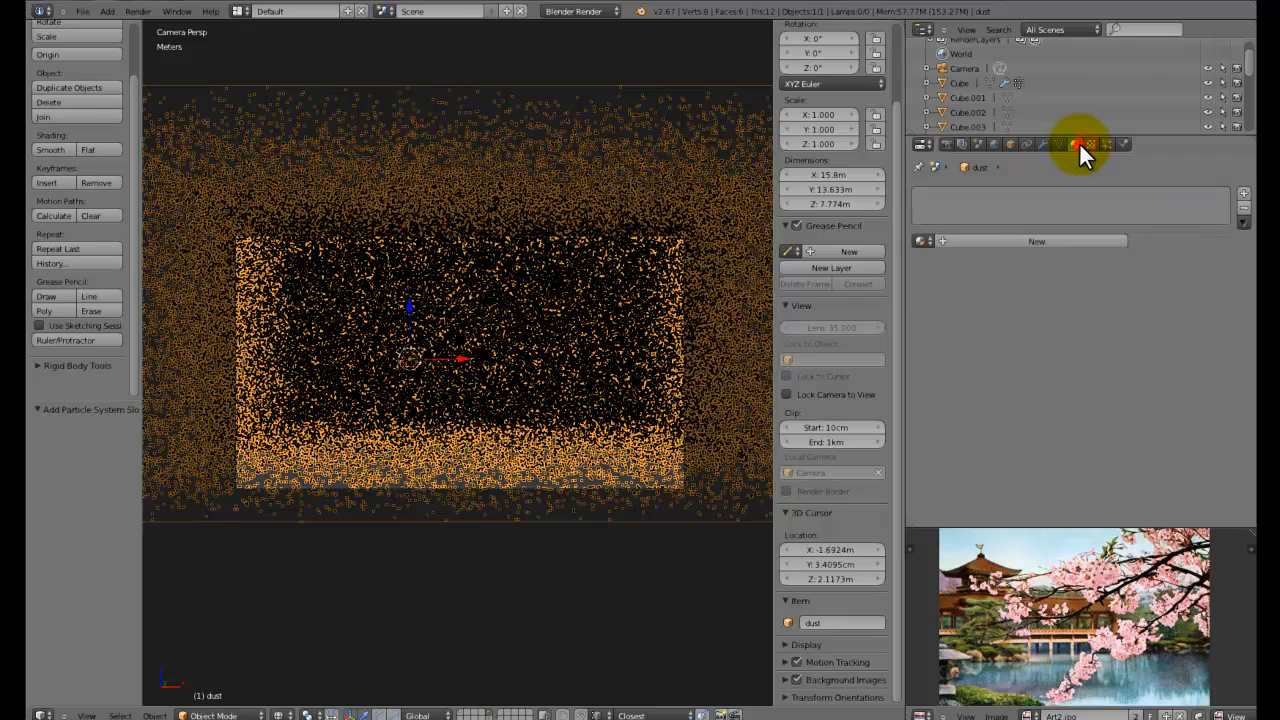
{"action": "left_click", "coordinate": [1020, 241]}
{"action": "left_click", "coordinate": [1173, 259]}
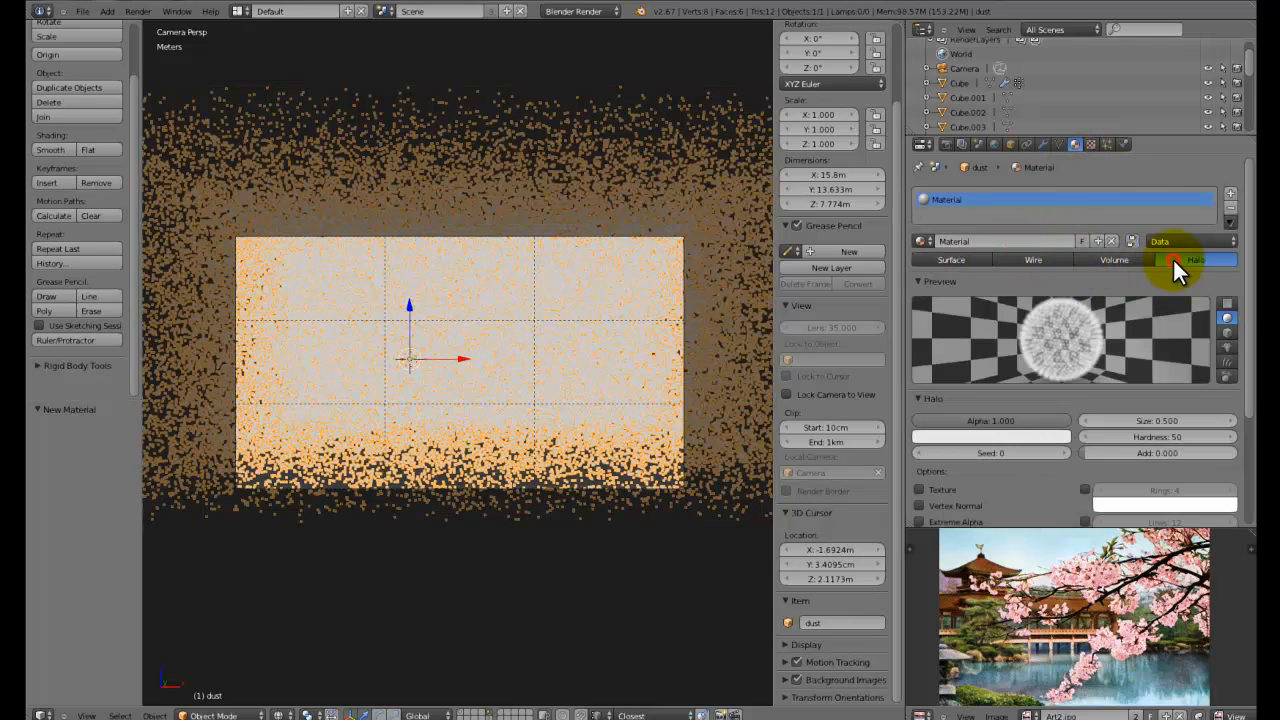
{"action": "key", "text": "ctrl+s"}
{"action": "left_click", "coordinate": [627, 389]}
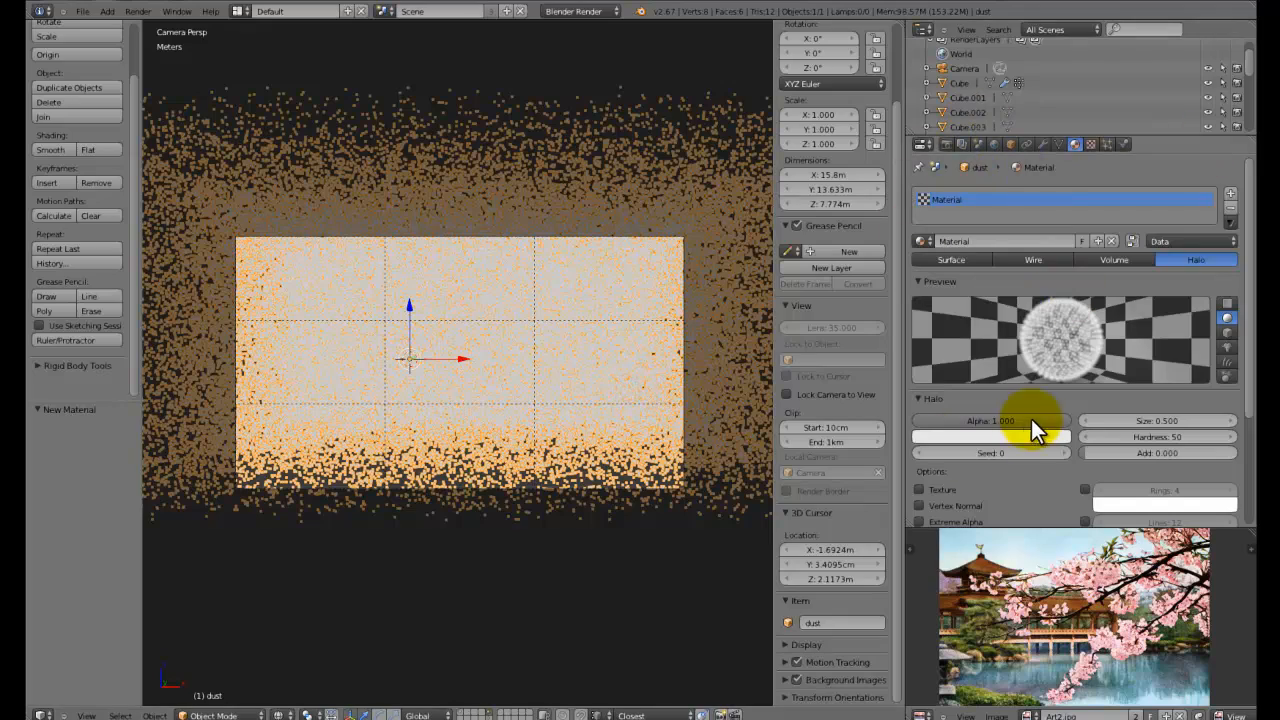
Start a test render of the halo particles from the camera and cancel it partway
{"action": "scroll", "coordinate": [377, 293], "scroll_direction": "up", "scroll_amount": 4}
{"action": "scroll", "coordinate": [377, 293], "scroll_direction": "down", "scroll_amount": 4}
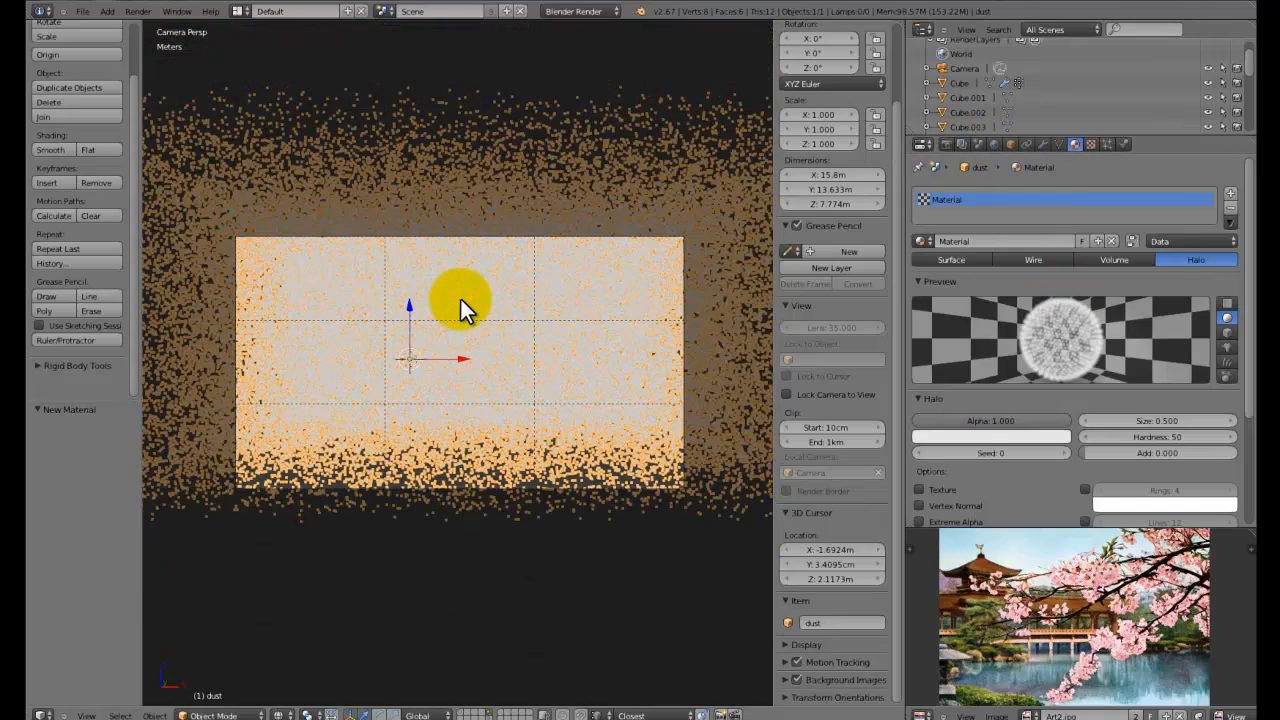
{"action": "key", "text": "F12"}
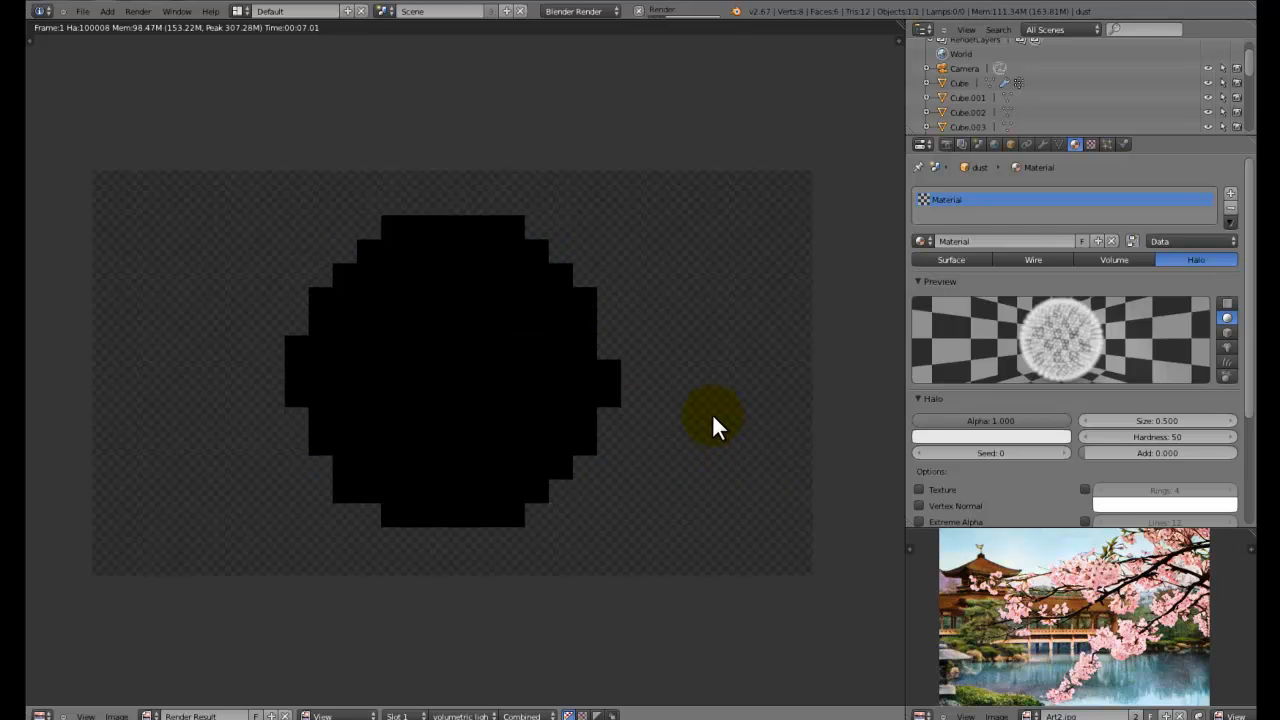
{"action": "key", "text": "Escape"}
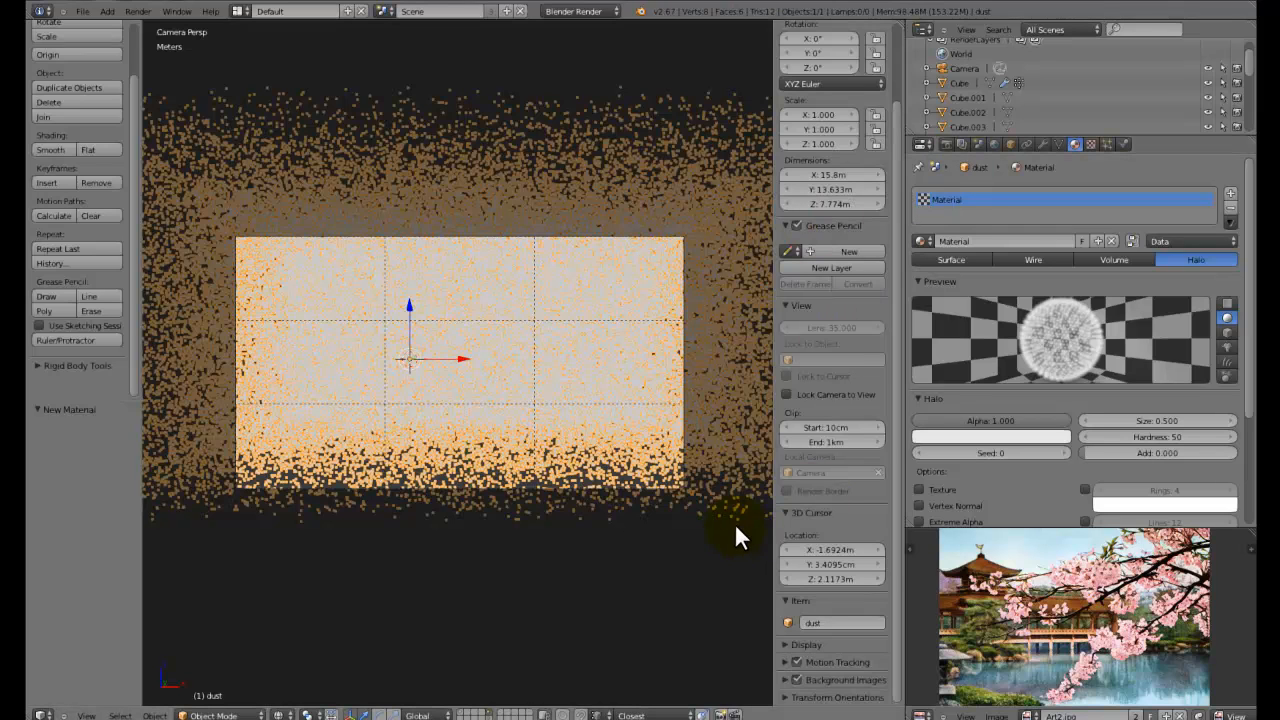
Move the dust object to layer 2 and switch the viewport to that layer
{"action": "key", "text": "m"}
{"action": "left_click", "coordinate": [861, 549]}
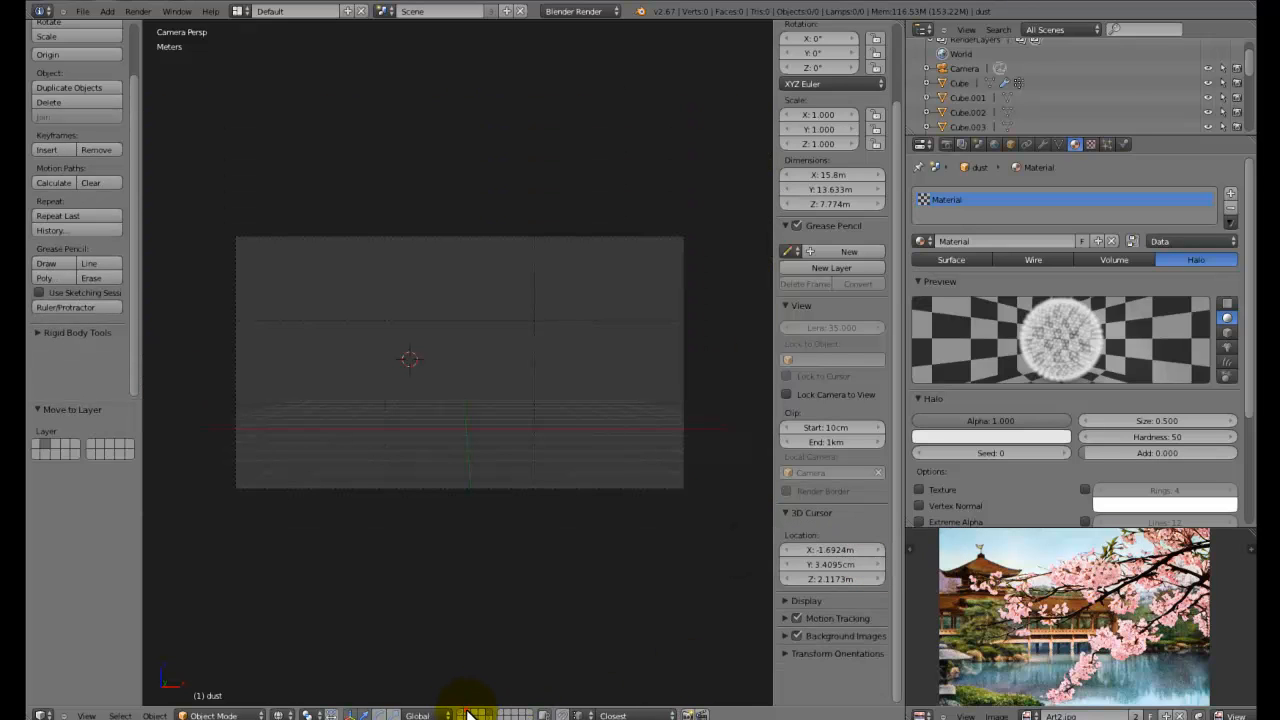
{"action": "left_click", "coordinate": [471, 713]}
{"action": "scroll", "coordinate": [500, 512], "scroll_direction": "up", "scroll_amount": 2}
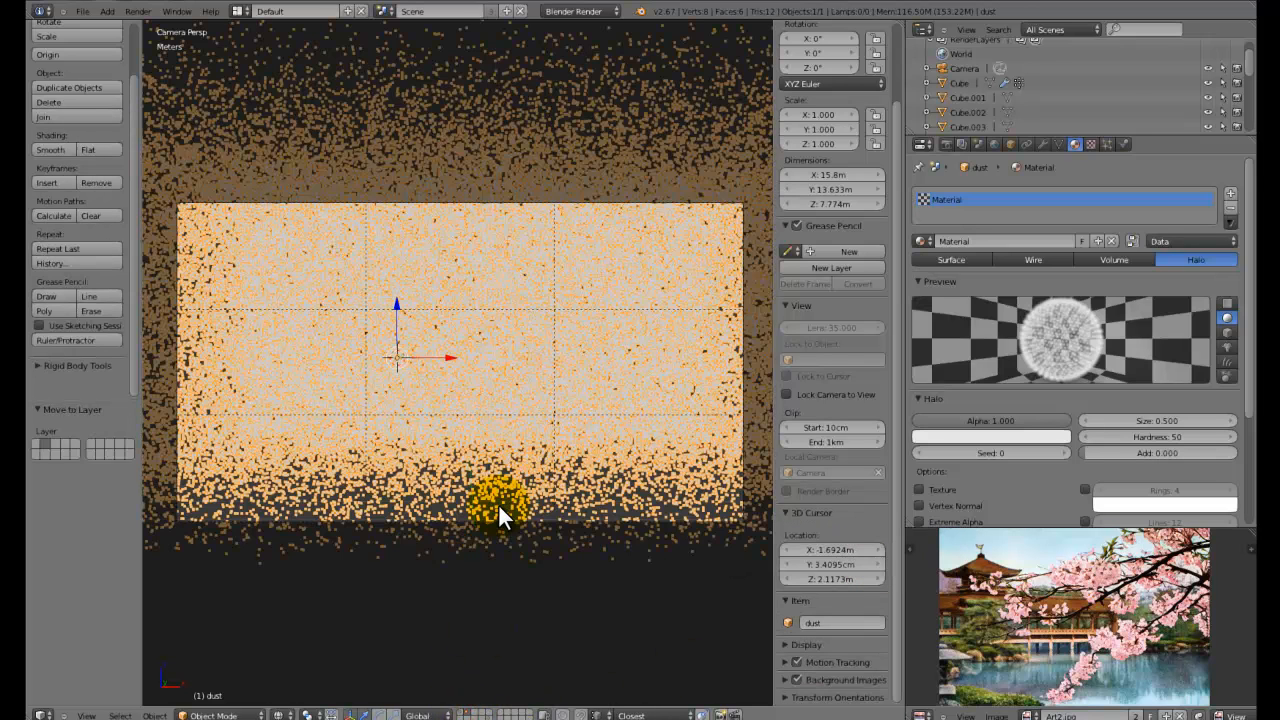
Set the render resolution percentage to 50% by entering 100/2
{"action": "left_click", "coordinate": [943, 146]}
{"action": "left_click", "coordinate": [983, 336]}
{"action": "double_click", "coordinate": [984, 339]}
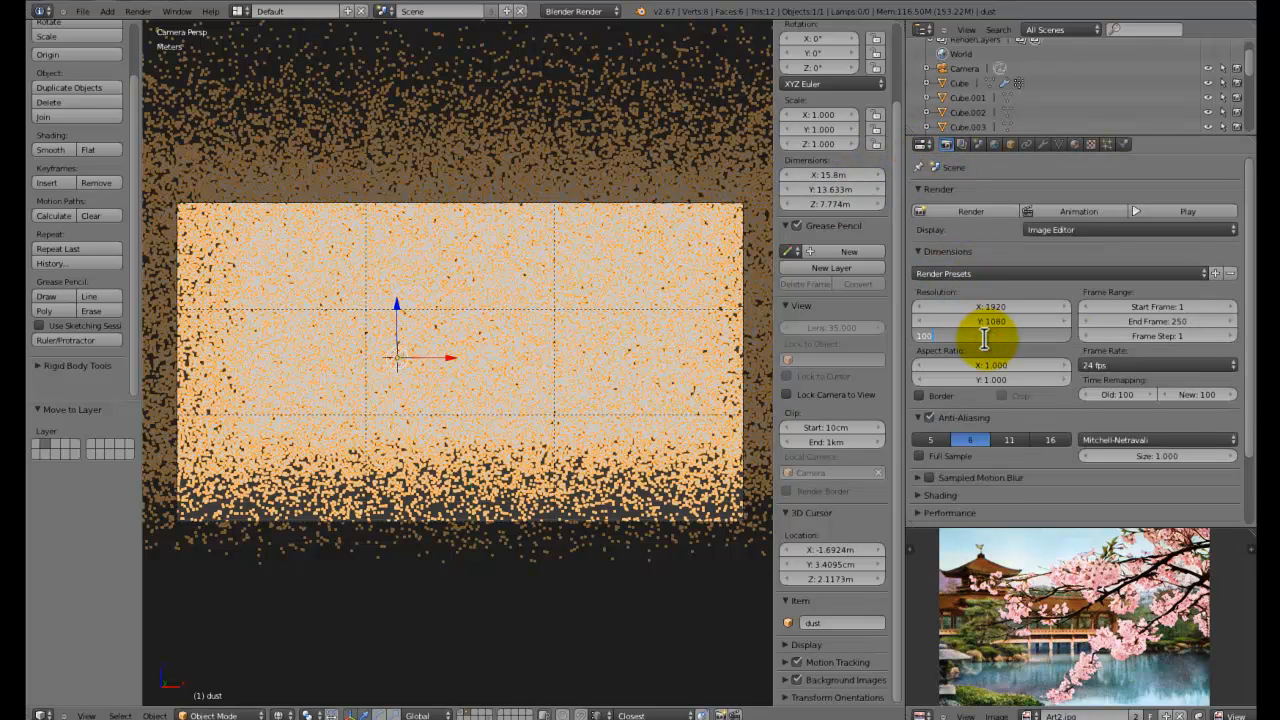
{"action": "key", "text": "Return"}
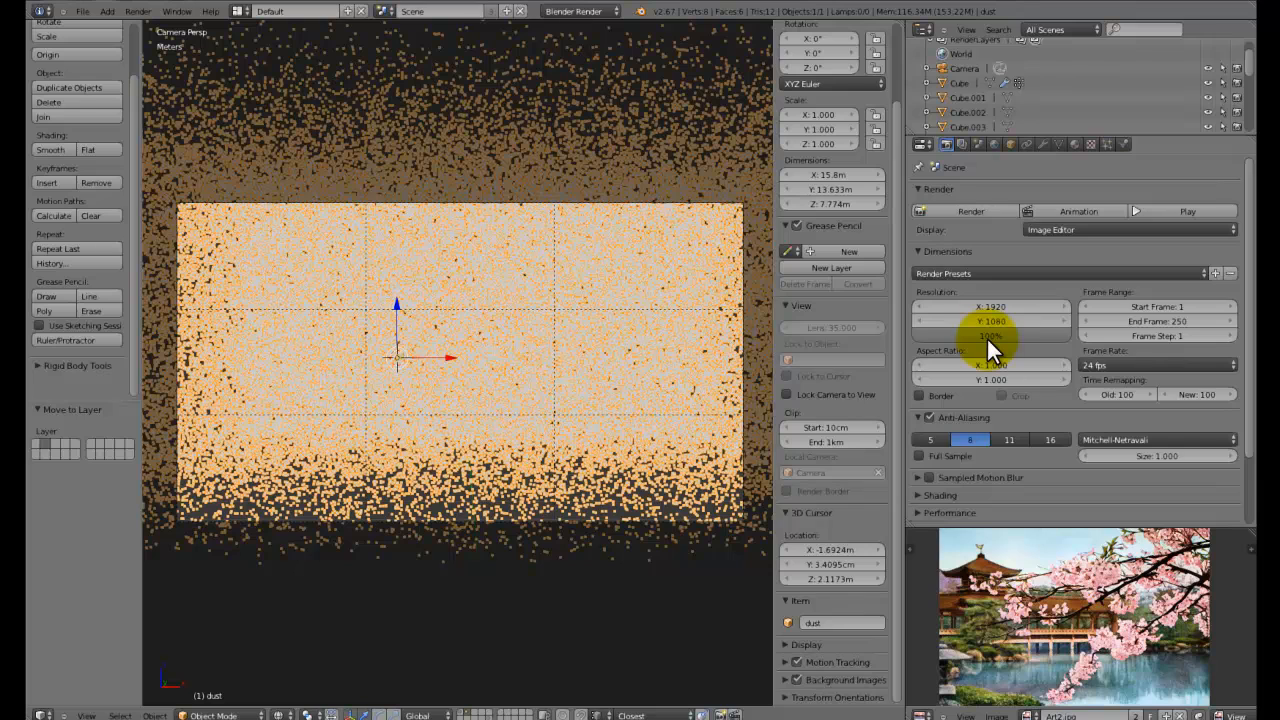
{"action": "left_click", "coordinate": [986, 341]}
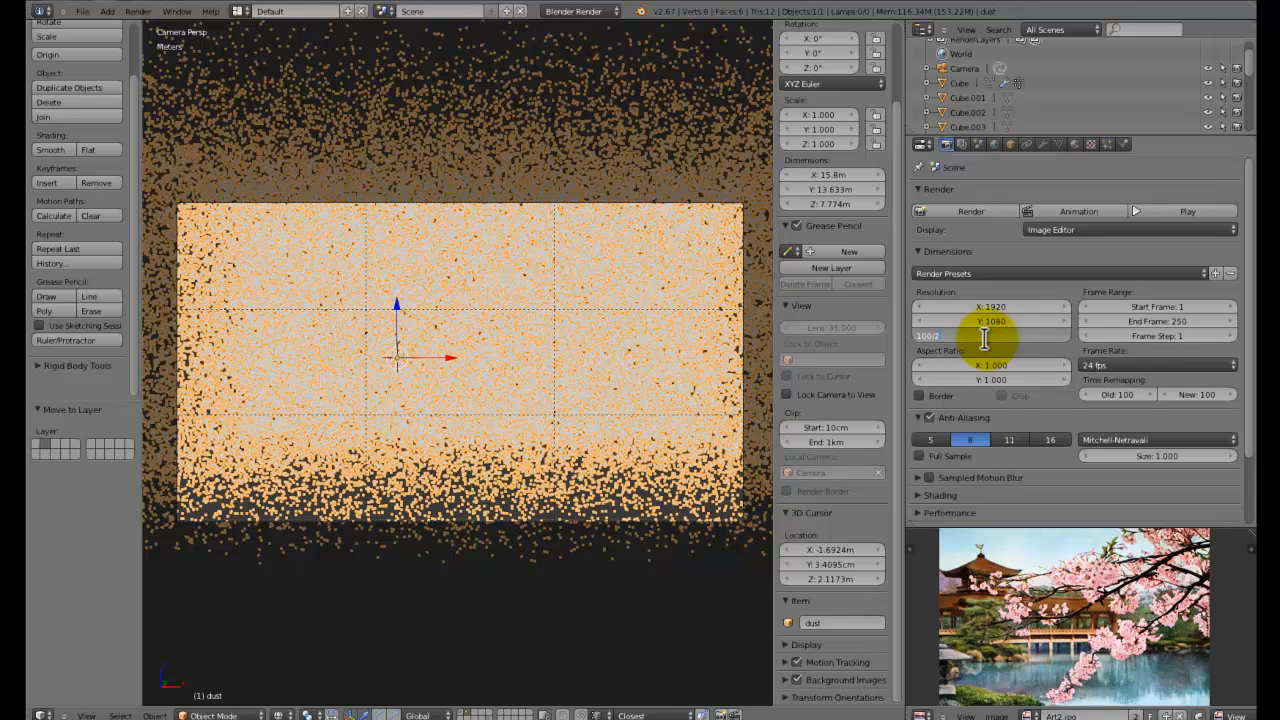
{"action": "type", "text": "/2"}
{"action": "key", "text": "Return"}
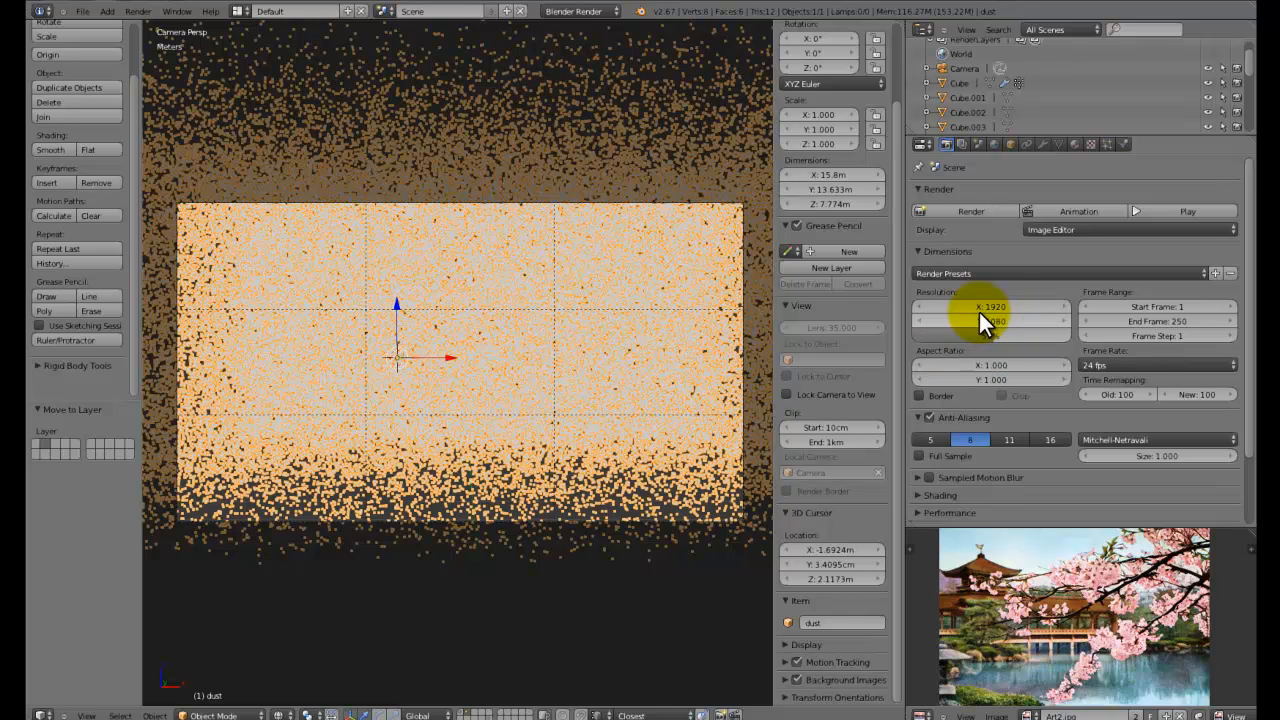
Try arithmetic in the horizontal render resolution, such as 1920*2/4, to get 960, and undo each change
{"action": "left_click", "coordinate": [980, 306]}
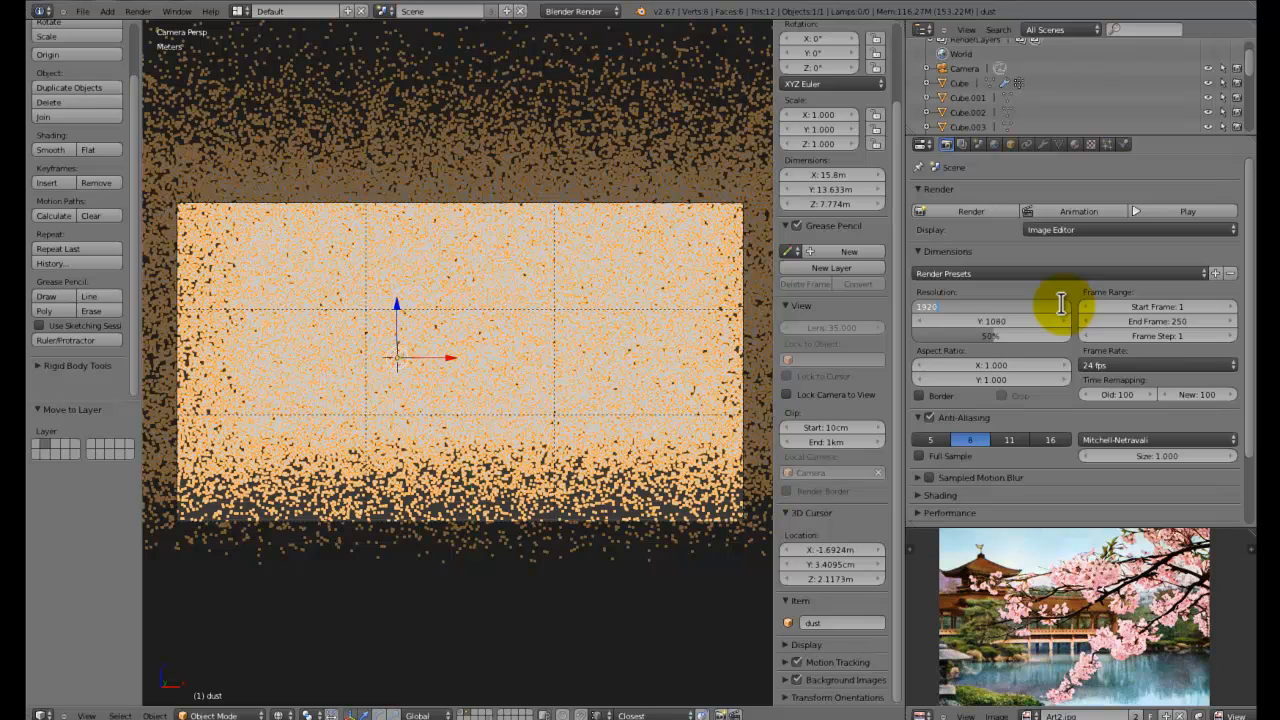
{"action": "key", "text": "Return"}
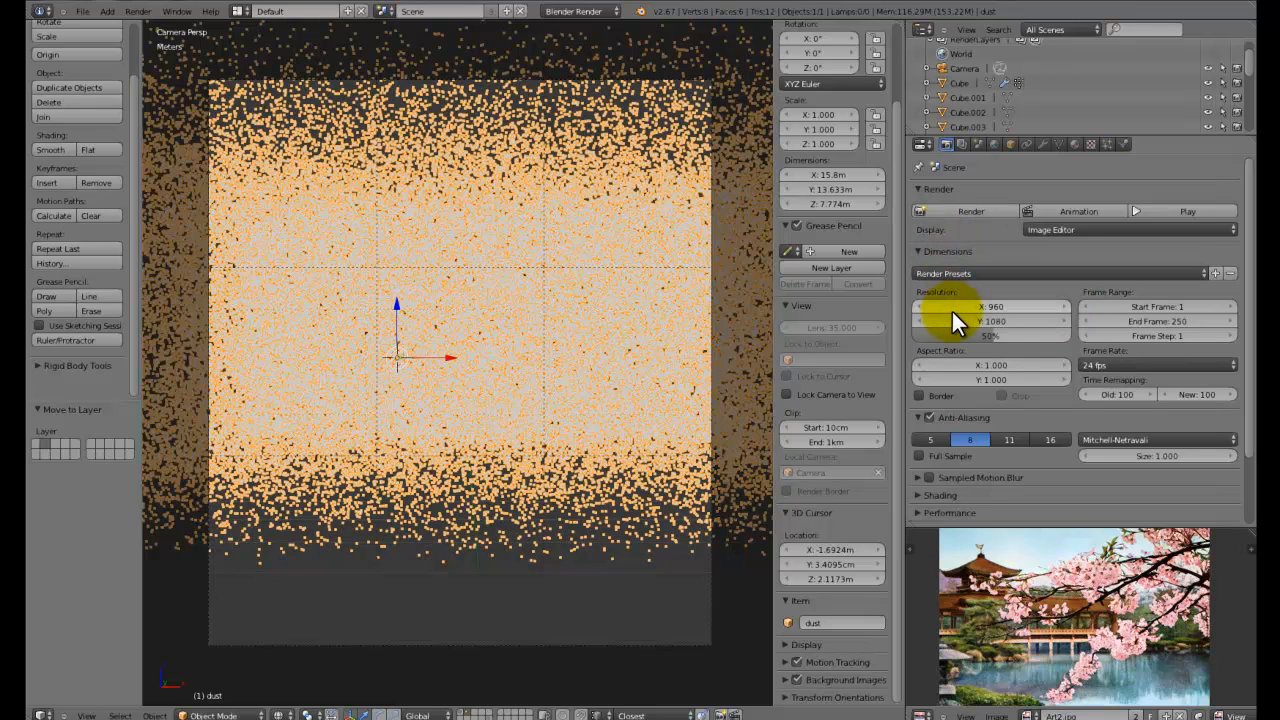
{"action": "key", "text": "ctrl+z"}
{"action": "left_click", "coordinate": [978, 307]}
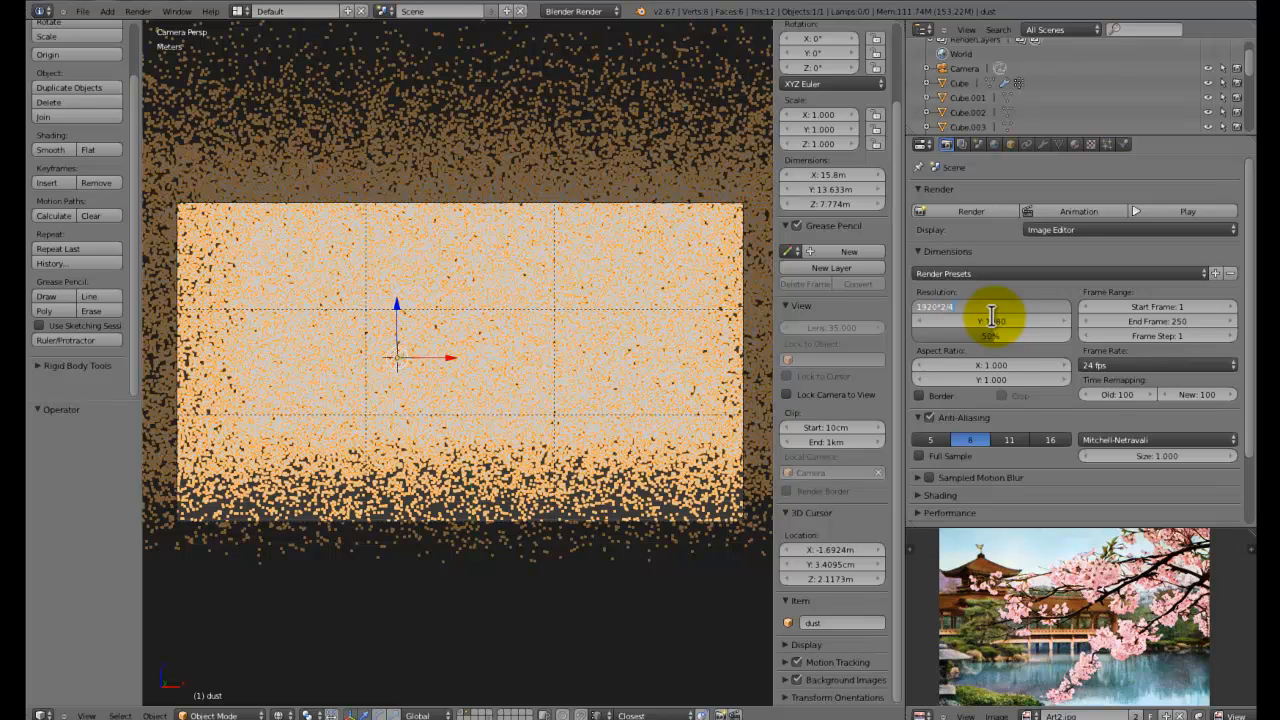
{"action": "key", "text": "Return"}
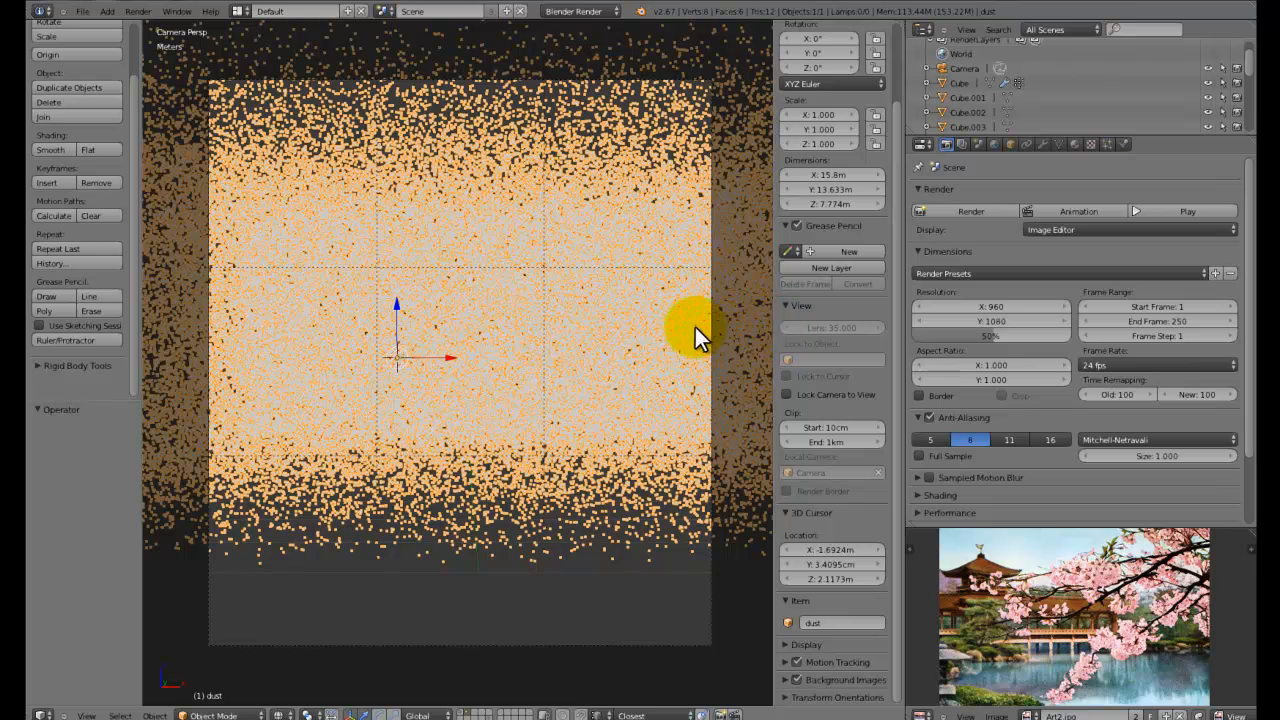
{"action": "key", "text": "ctrl+z"}
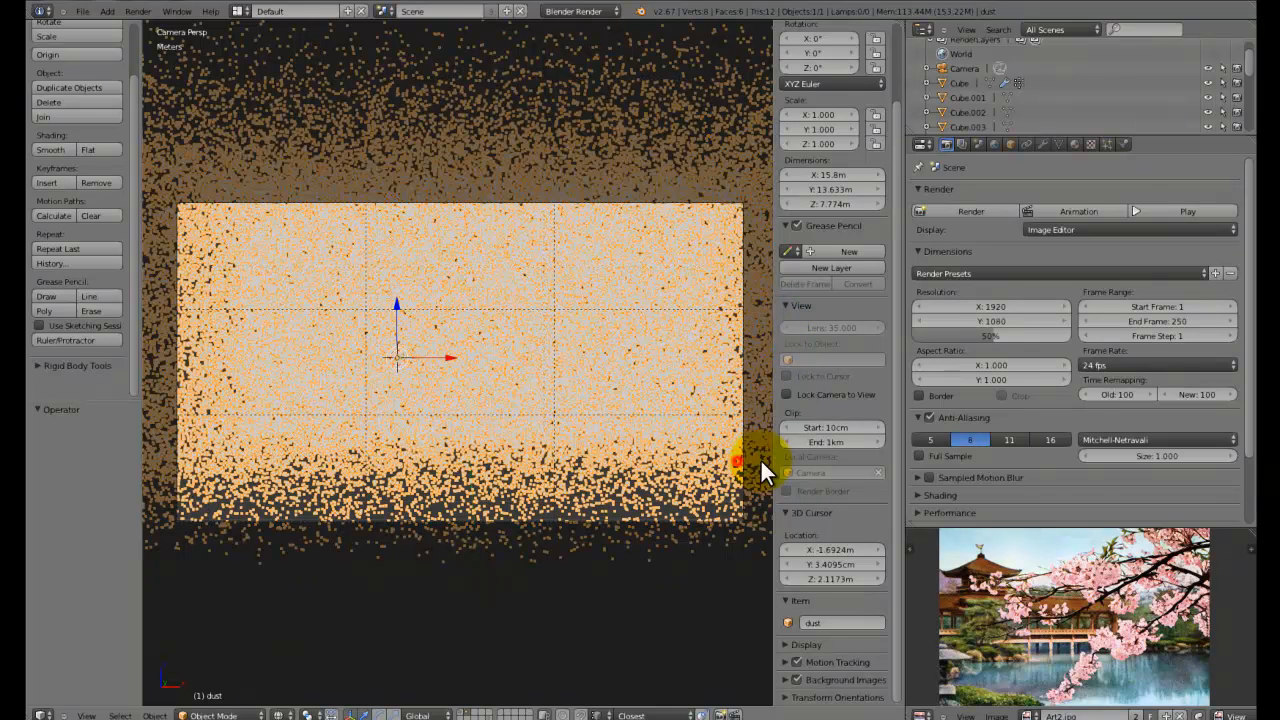
{"action": "scroll", "coordinate": [1044, 292], "scroll_direction": "down", "scroll_amount": 2}
{"action": "scroll", "coordinate": [1044, 305], "scroll_direction": "up", "scroll_amount": 2}
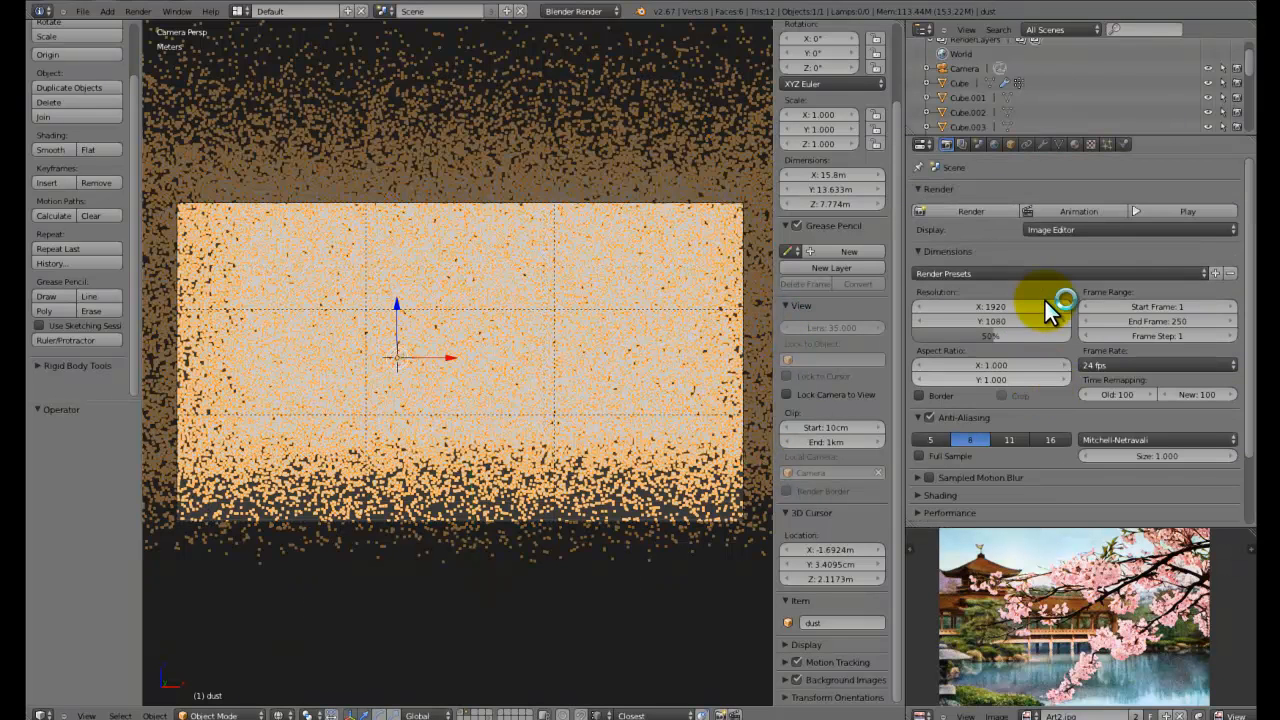
{"action": "left_click", "coordinate": [990, 308]}
{"action": "left_click", "coordinate": [990, 293]}
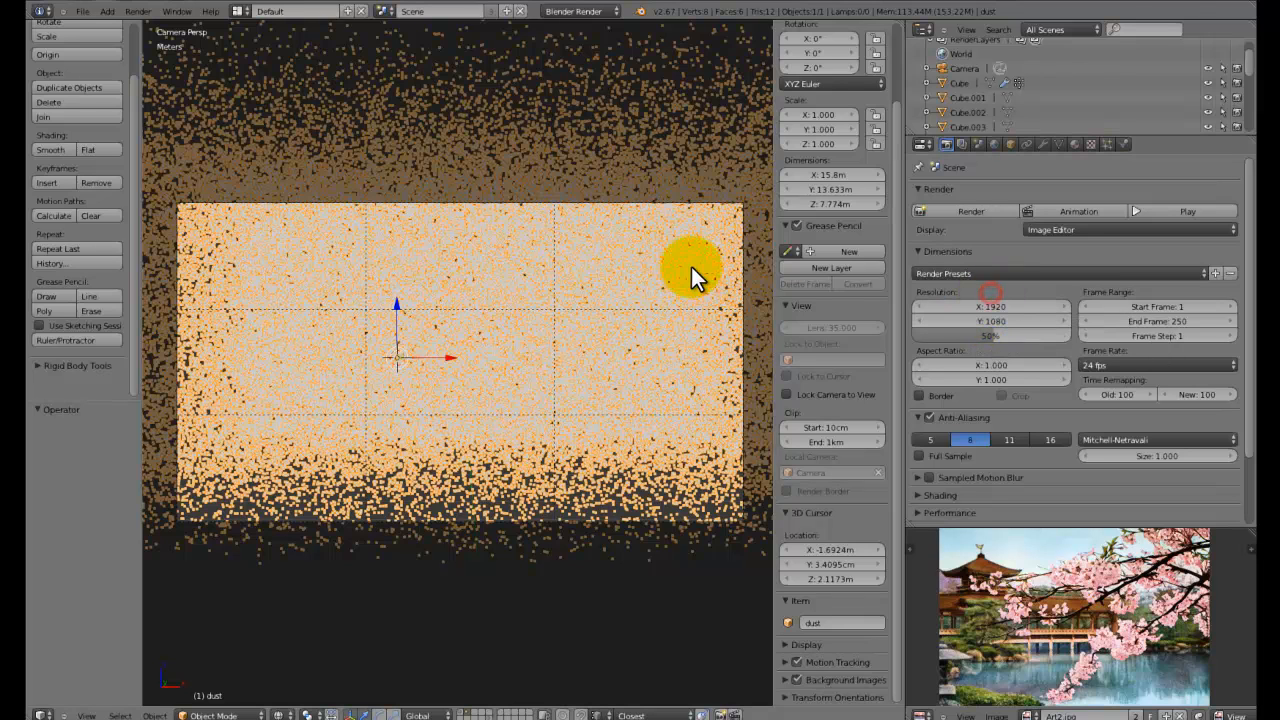
{"action": "scroll", "coordinate": [520, 350], "scroll_direction": "down", "scroll_amount": 2}
{"action": "scroll", "coordinate": [499, 359], "scroll_direction": "up", "scroll_amount": 2}
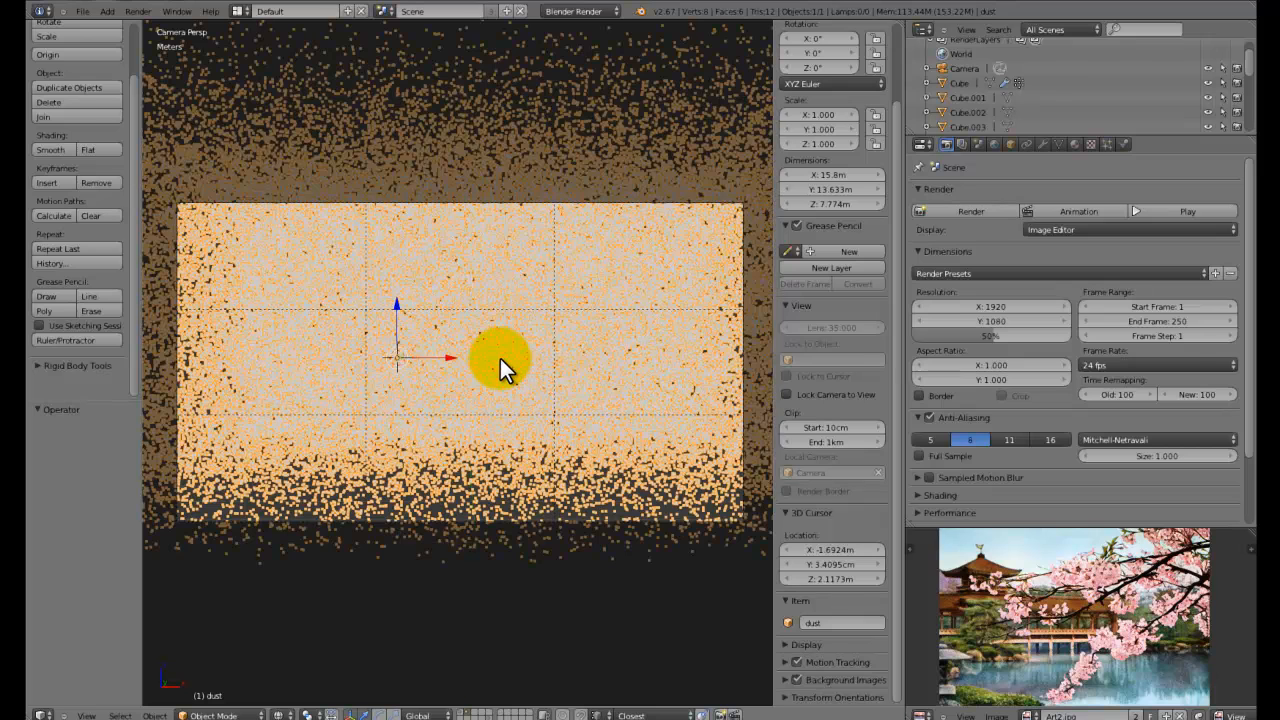
Save the file, start a test render at the reduced resolution, and stop it before it completes
{"action": "key", "text": "ctrl+s"}
{"action": "left_click", "coordinate": [500, 358]}
{"action": "key", "text": "F12"}
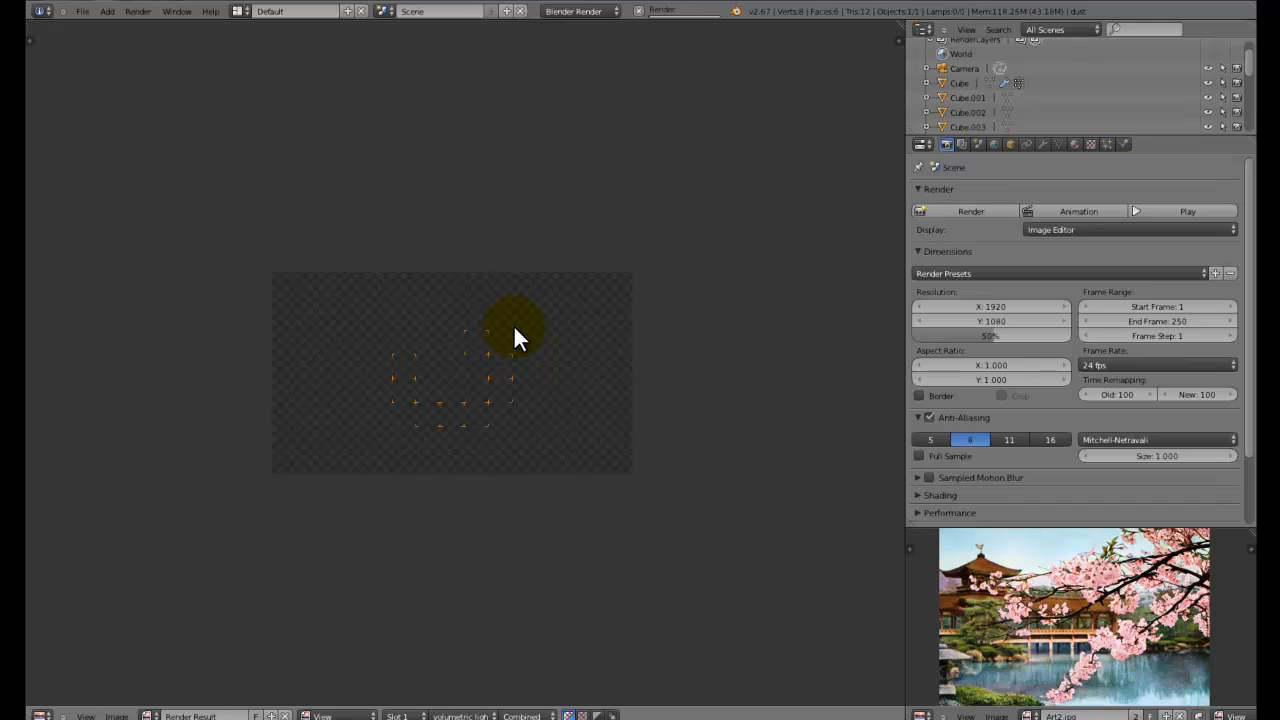
{"action": "scroll", "coordinate": [285, 454], "scroll_direction": "up", "scroll_amount": 1}
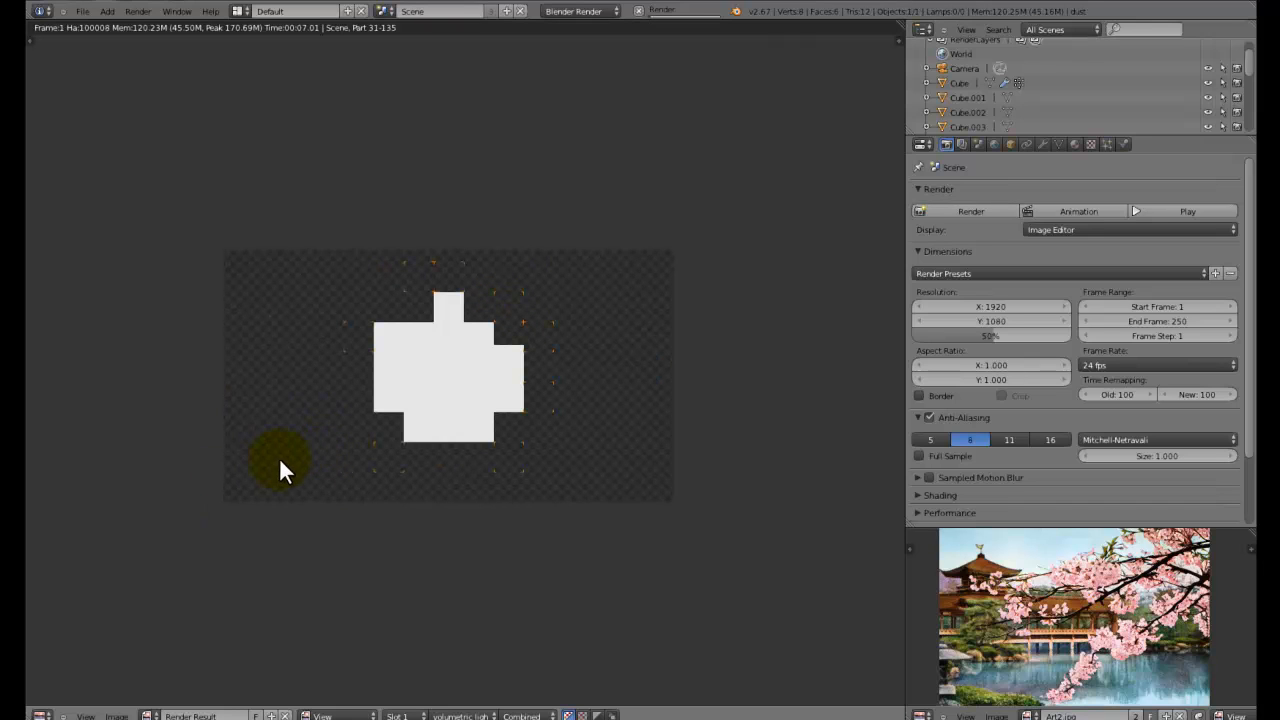
{"action": "scroll", "coordinate": [313, 470], "scroll_direction": "up", "scroll_amount": 1}
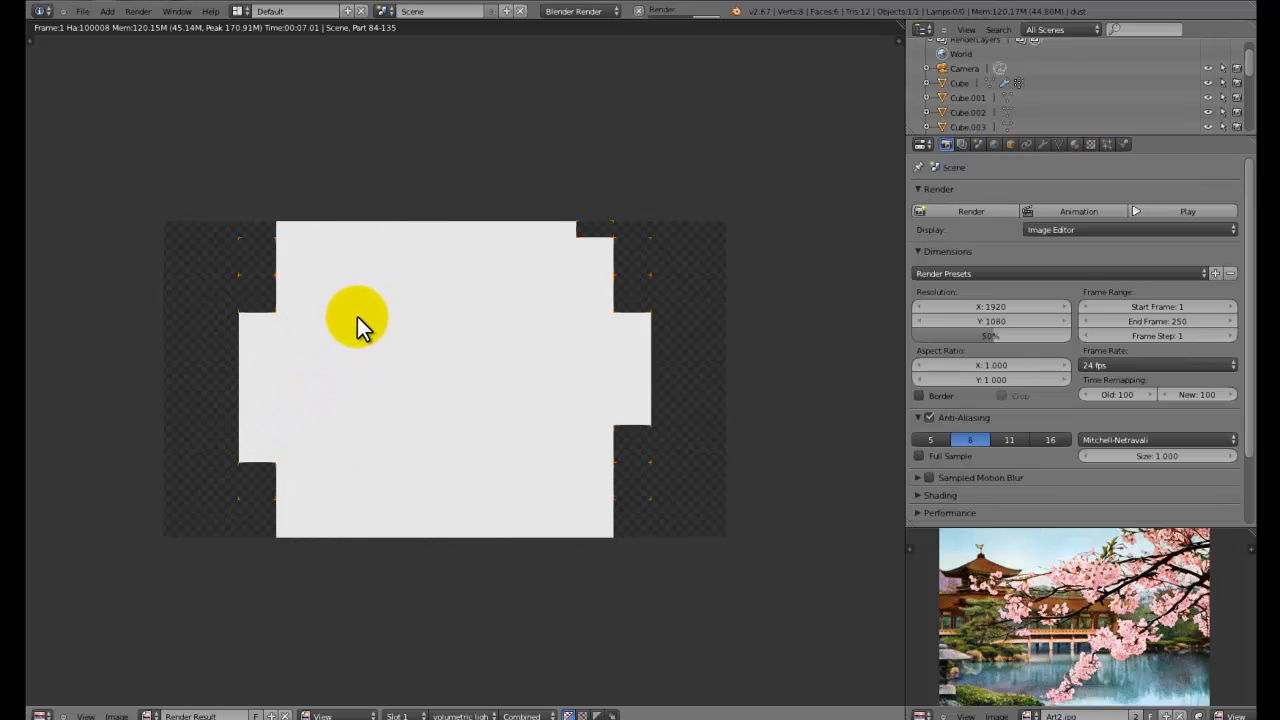
{"action": "key", "text": "Escape"}
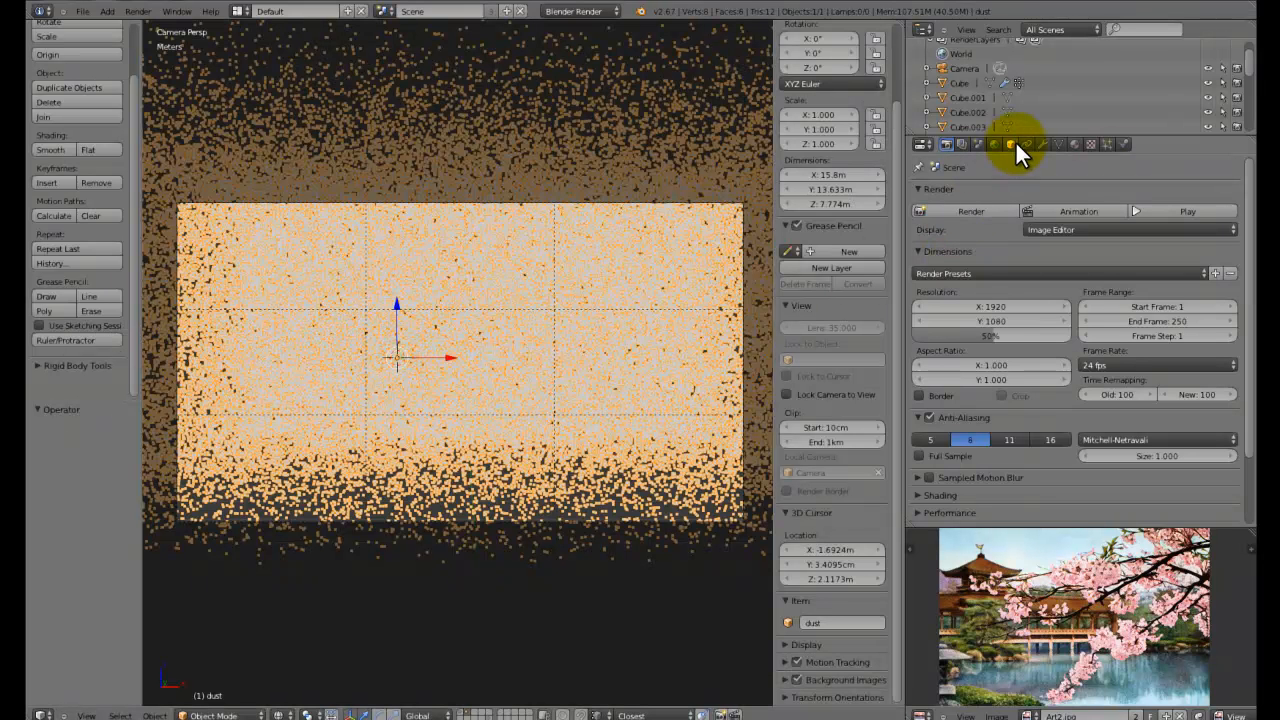
Set the dust material's halo size to 0.05
{"action": "left_click", "coordinate": [1075, 143]}
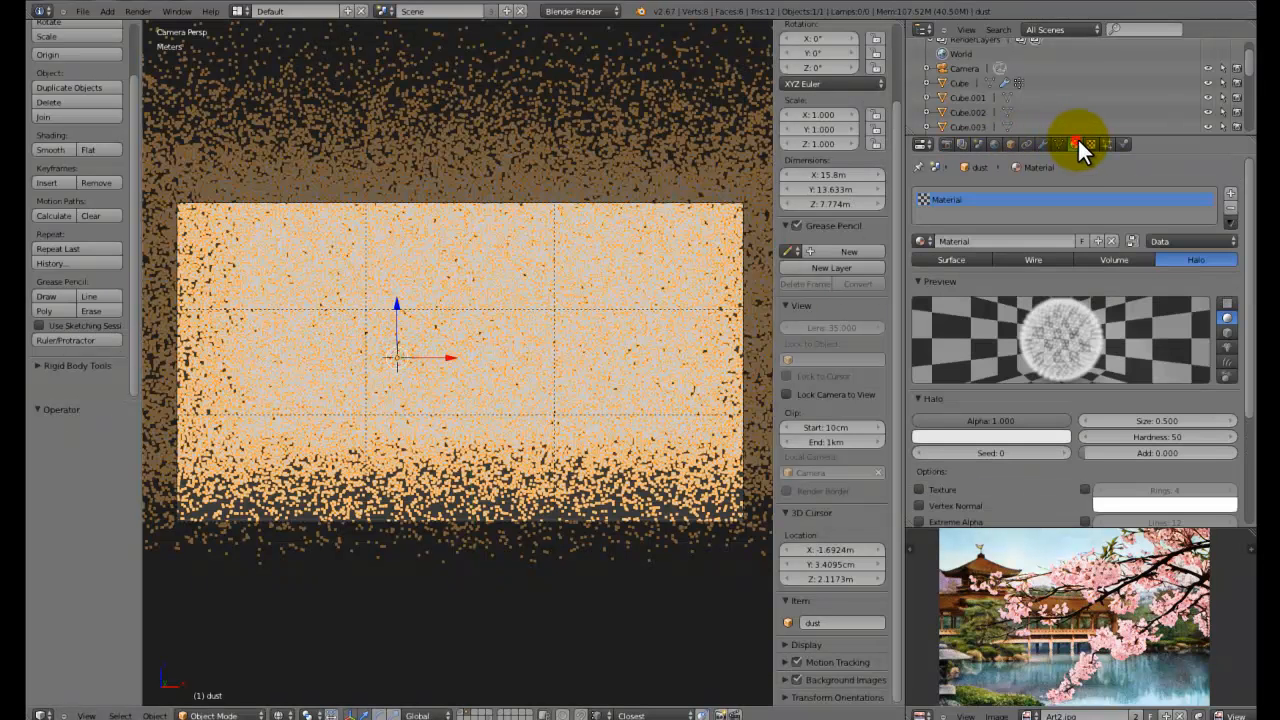
{"action": "left_click", "coordinate": [1157, 421]}
{"action": "type", "text": "0.05"}
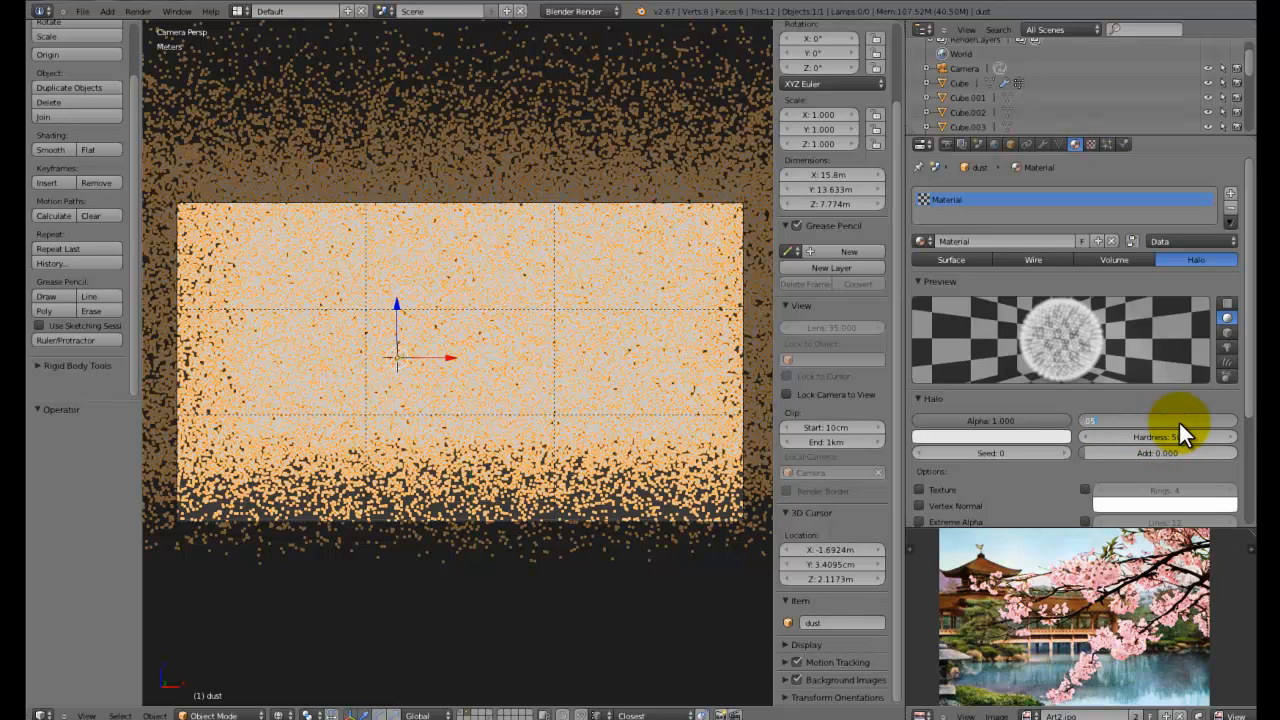
{"action": "key", "text": "Return"}
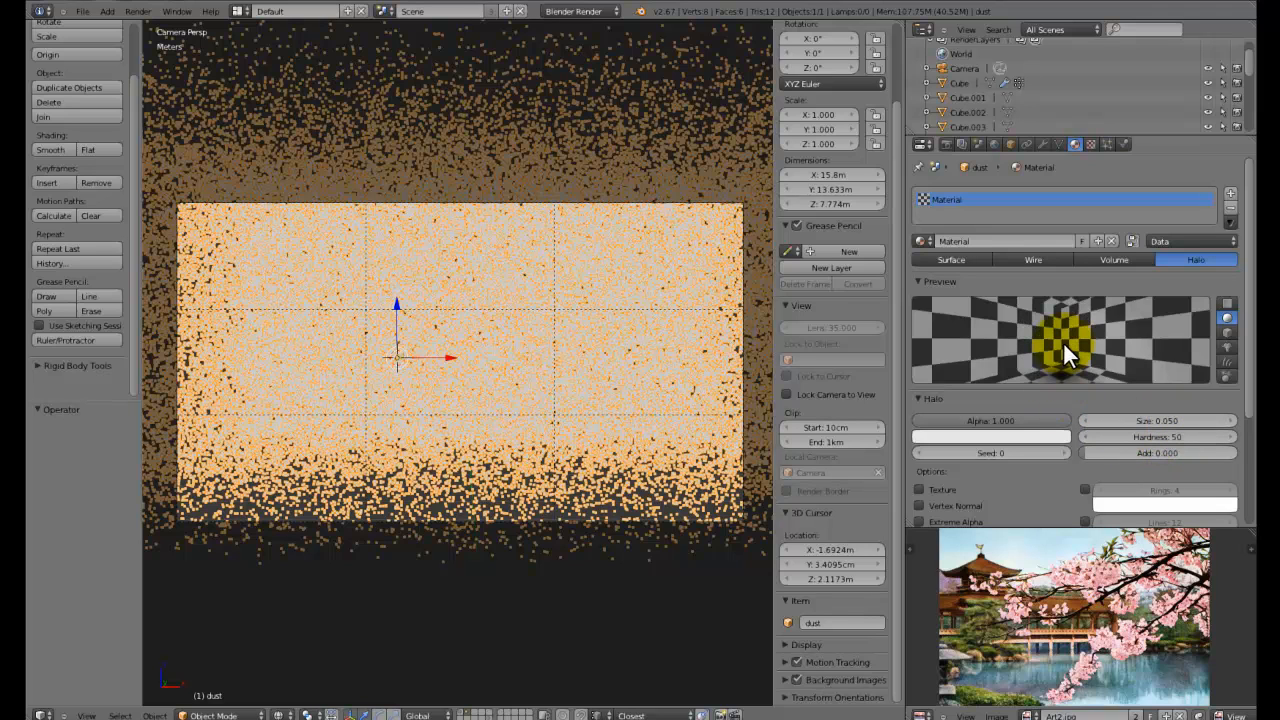
Save the file, render the dust with the smaller halos, and inspect the result up close
{"action": "key", "text": "ctrl+s"}
{"action": "left_click", "coordinate": [616, 317]}
{"action": "key", "text": "F12"}
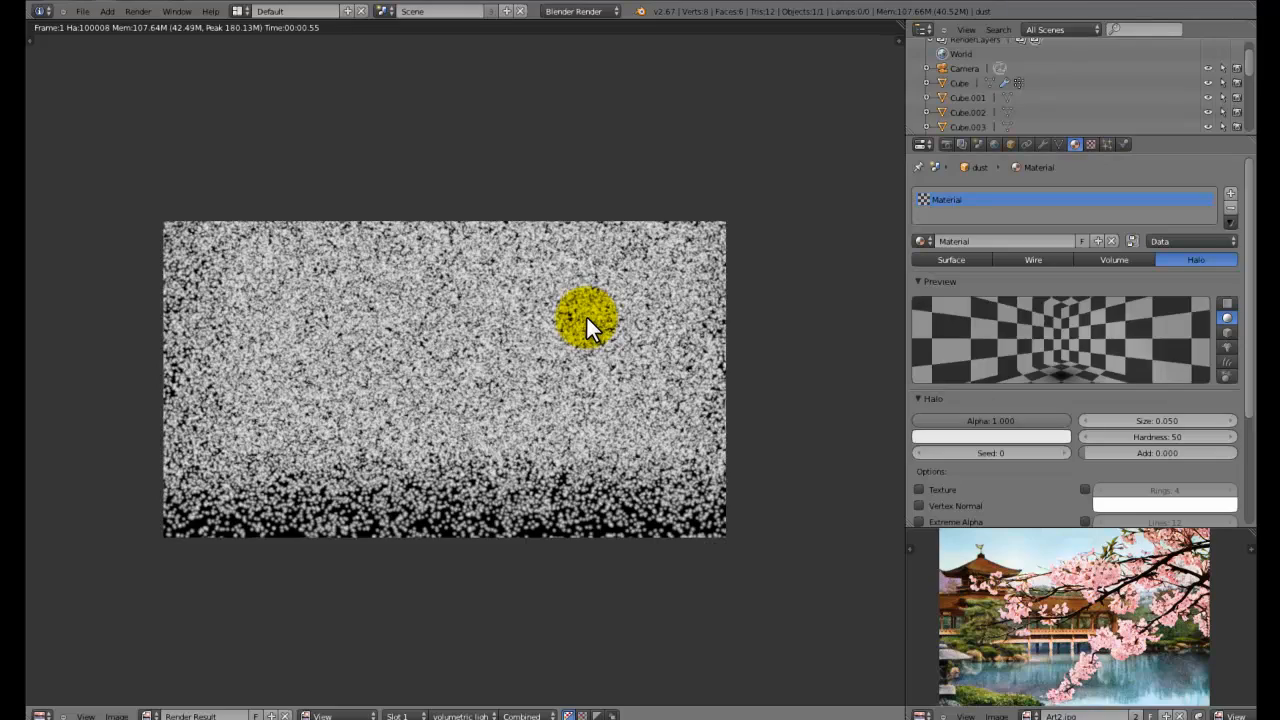
{"action": "scroll", "coordinate": [608, 323], "scroll_direction": "up", "scroll_amount": 3}
{"action": "scroll", "coordinate": [608, 323], "scroll_direction": "down", "scroll_amount": 3}
{"action": "scroll", "coordinate": [573, 350], "scroll_direction": "up", "scroll_amount": 2}
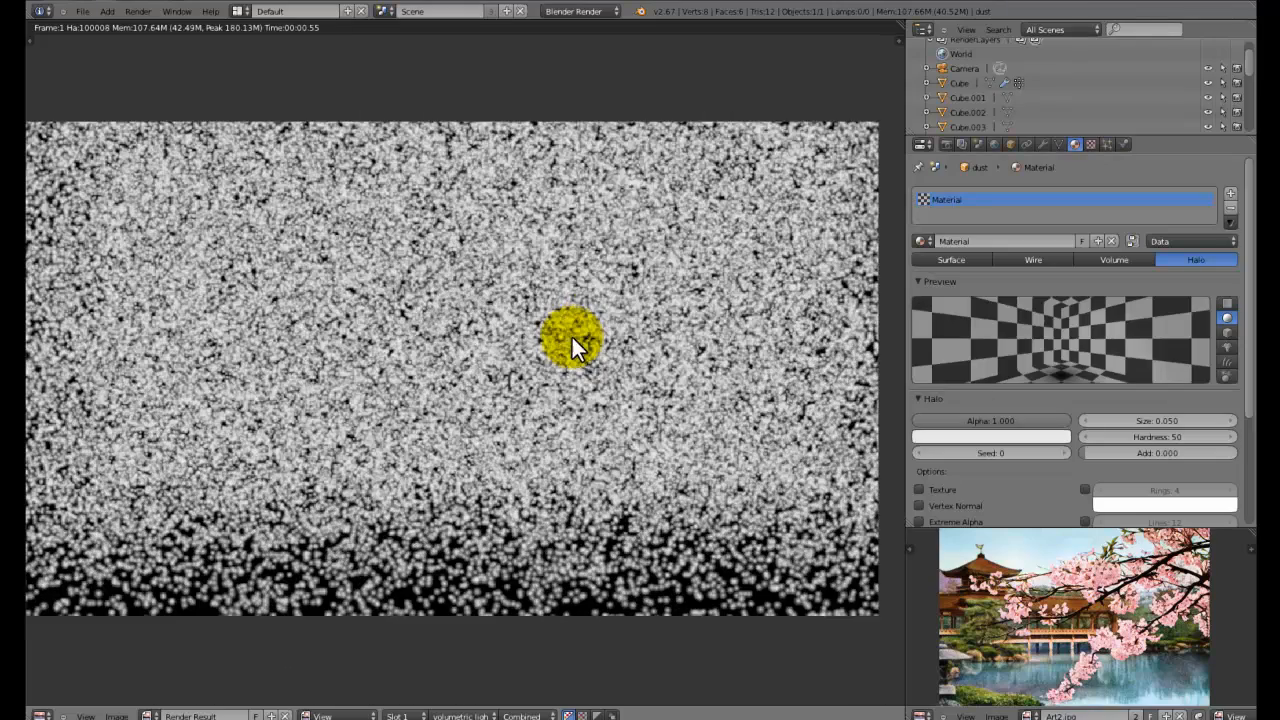
Set the dust material's halo hardness to 127 and render the dust again
{"action": "scroll", "coordinate": [467, 300], "scroll_direction": "down", "scroll_amount": 1}
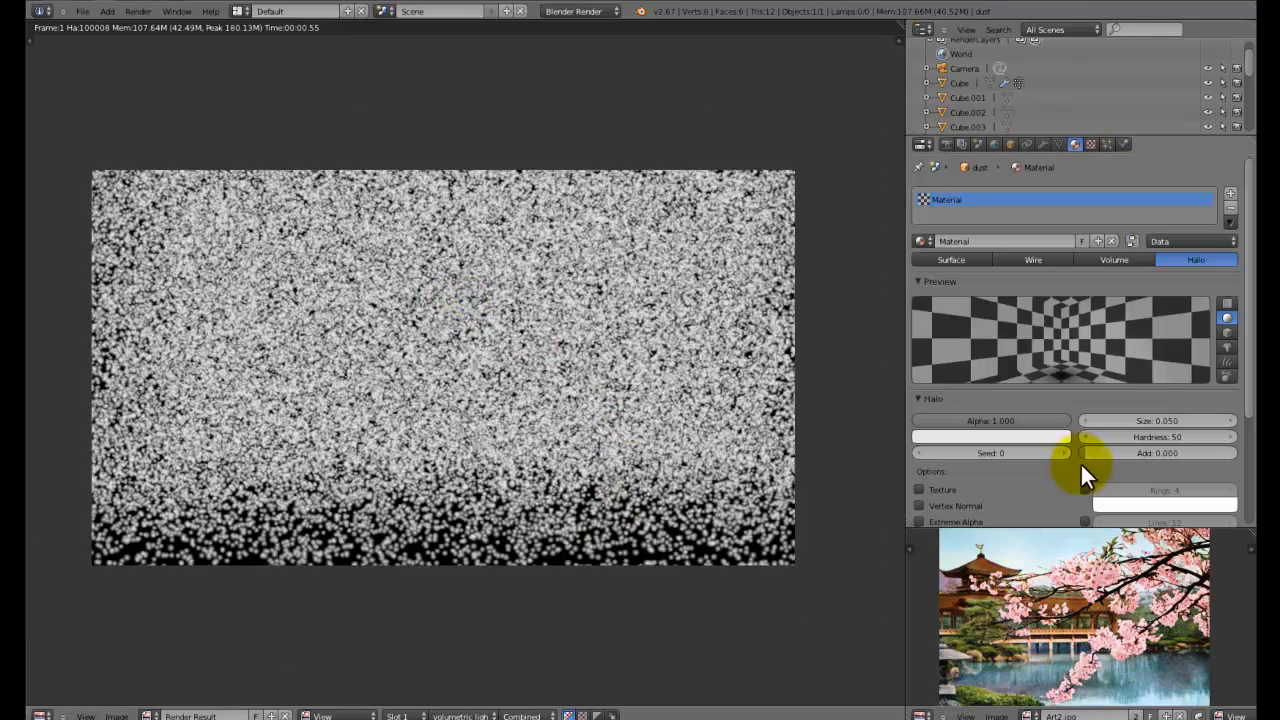
{"action": "left_click", "coordinate": [1133, 439]}
{"action": "type", "text": "127"}
{"action": "key", "text": "Return"}
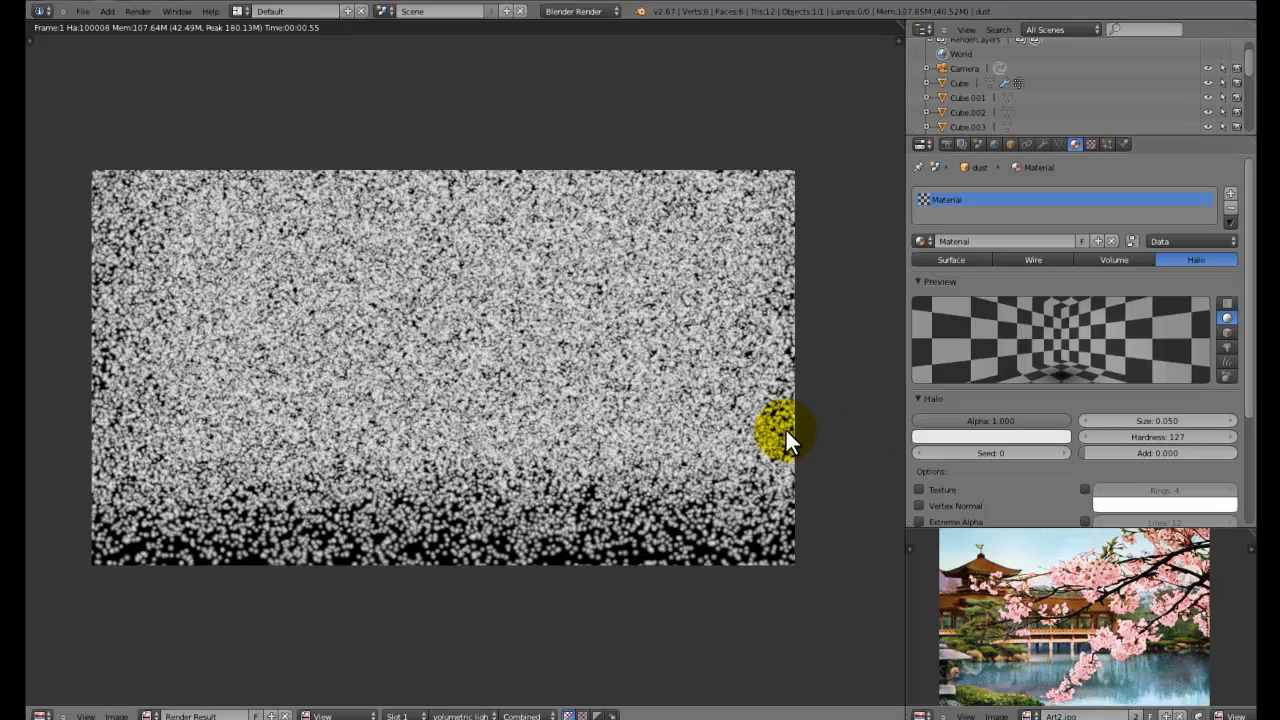
{"action": "key", "text": "F12"}
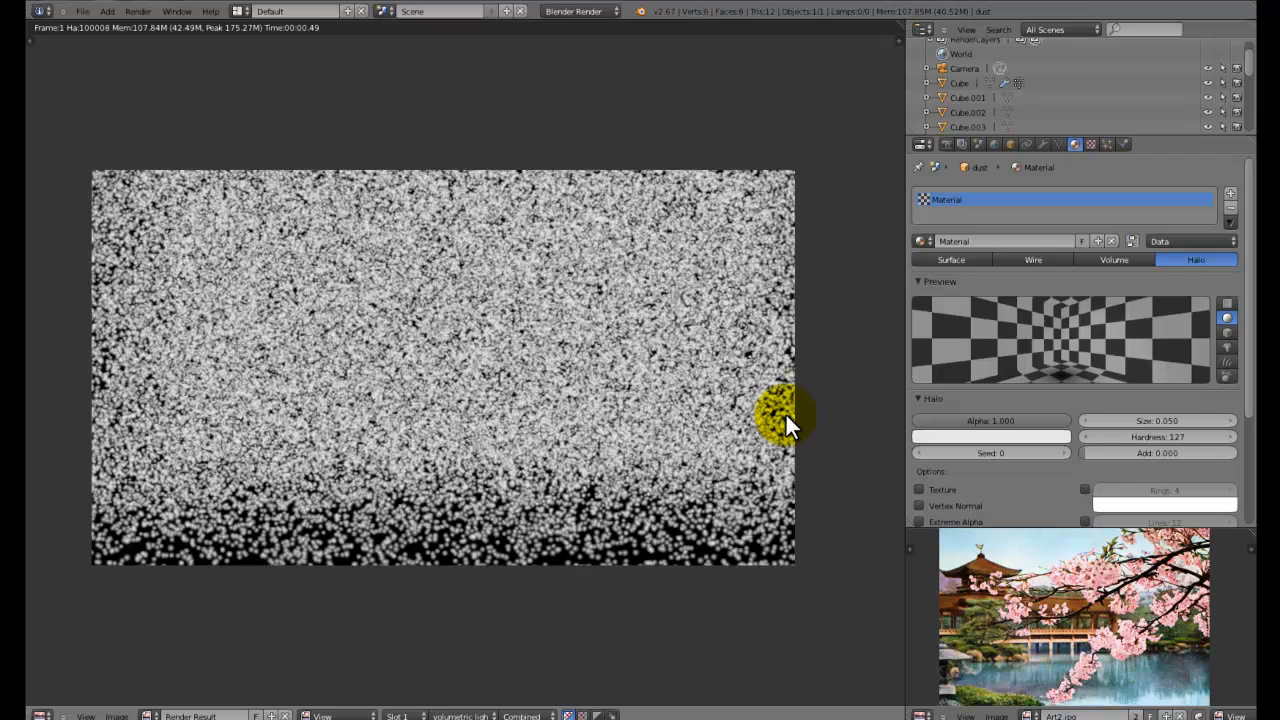
Examine the rendered dust and look through the material's remaining halo options, including Alpha and Flare
{"action": "scroll", "coordinate": [1008, 460], "scroll_direction": "down", "scroll_amount": 2}
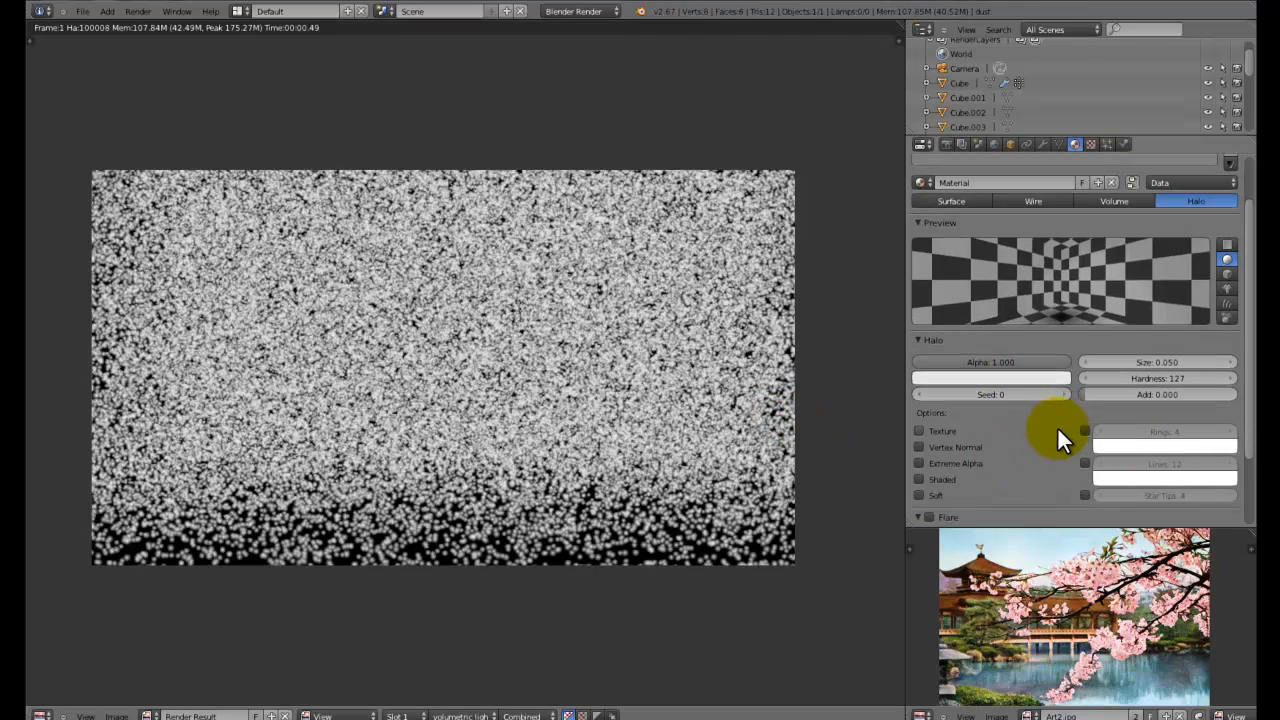
{"action": "scroll", "coordinate": [1058, 427], "scroll_direction": "down", "scroll_amount": 1}
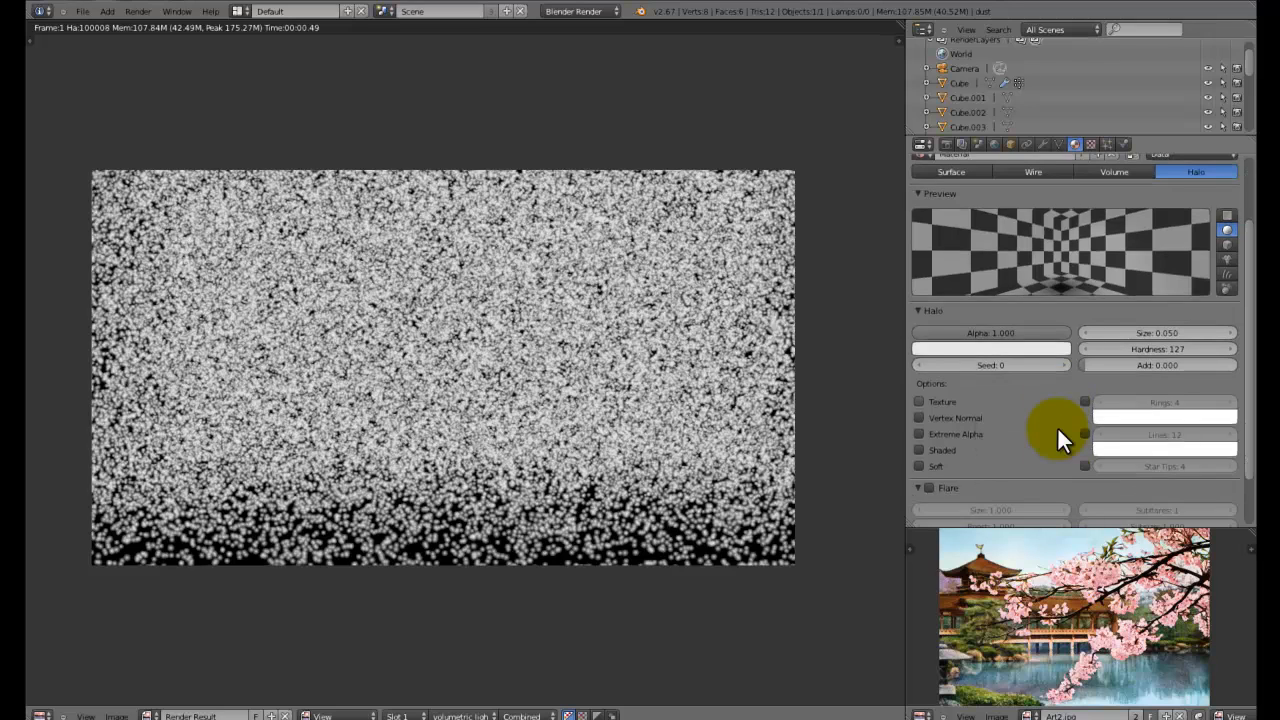
{"action": "scroll", "coordinate": [1057, 426], "scroll_direction": "down", "scroll_amount": 2}
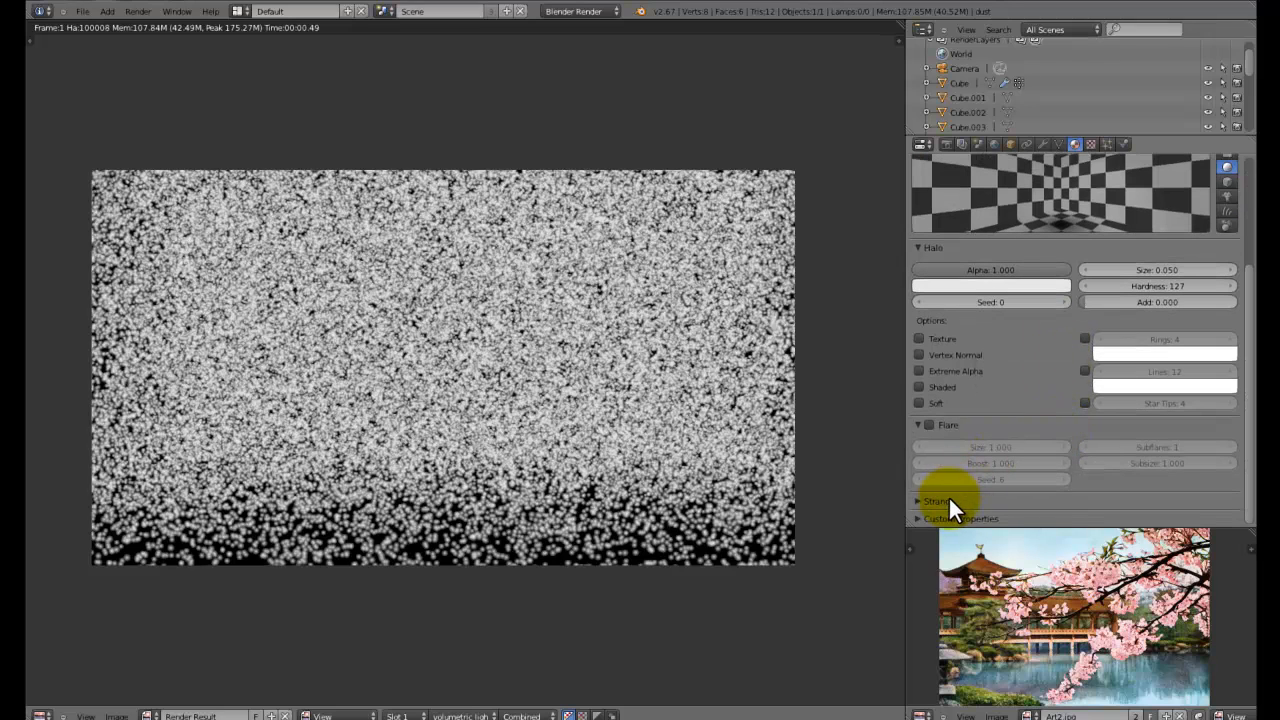
{"action": "scroll", "coordinate": [945, 502], "scroll_direction": "up", "scroll_amount": 5}
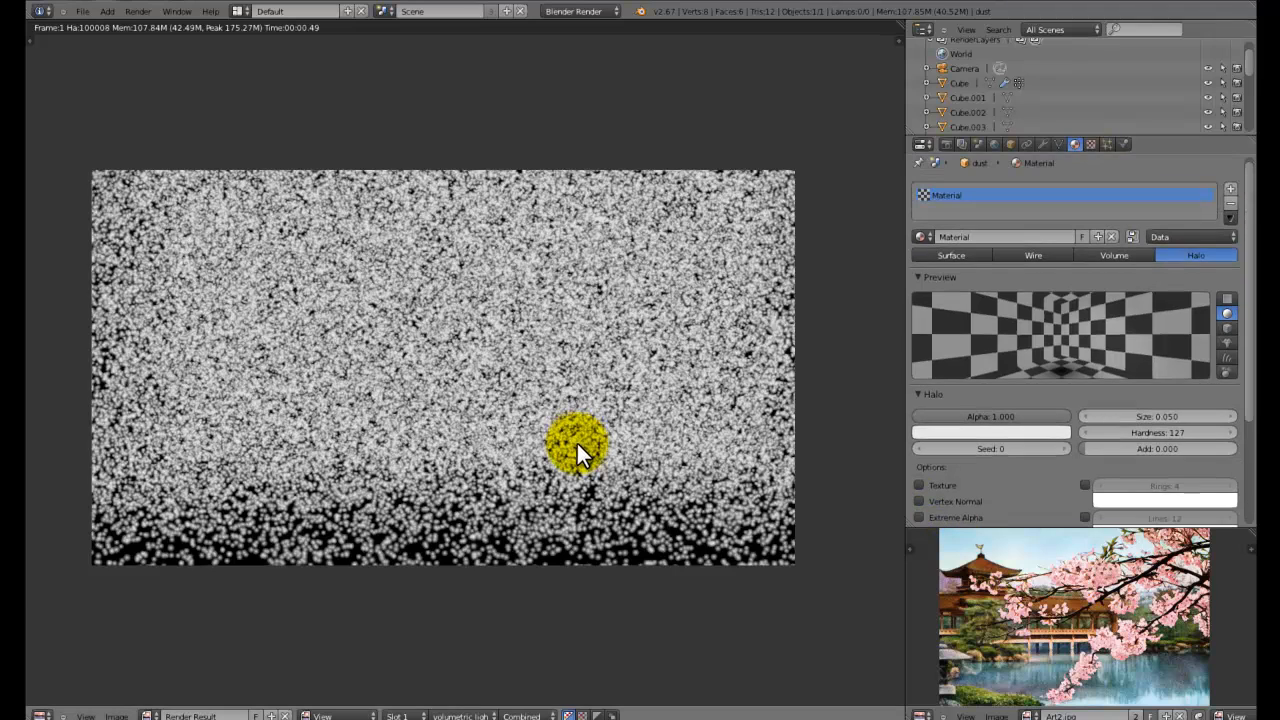
{"action": "scroll", "coordinate": [579, 445], "scroll_direction": "up", "scroll_amount": 1}
{"action": "scroll", "coordinate": [1040, 452], "scroll_direction": "down", "scroll_amount": 5}
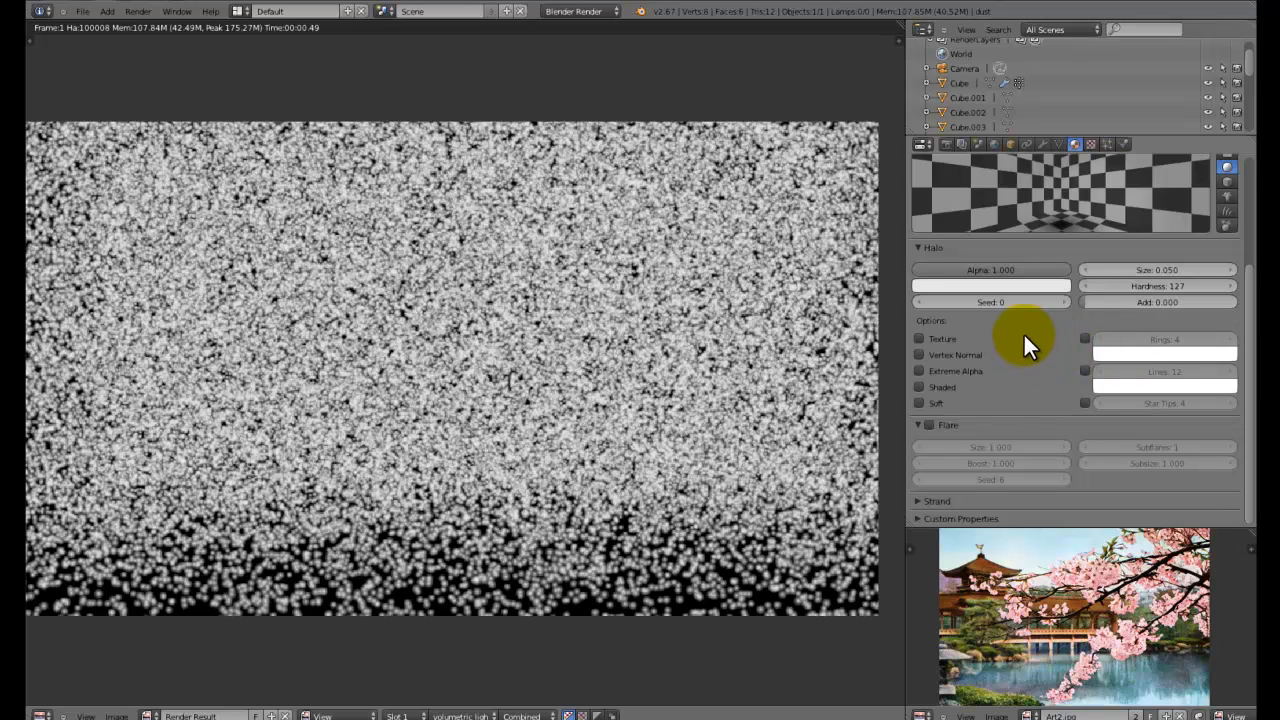
{"action": "left_click", "coordinate": [1004, 269]}
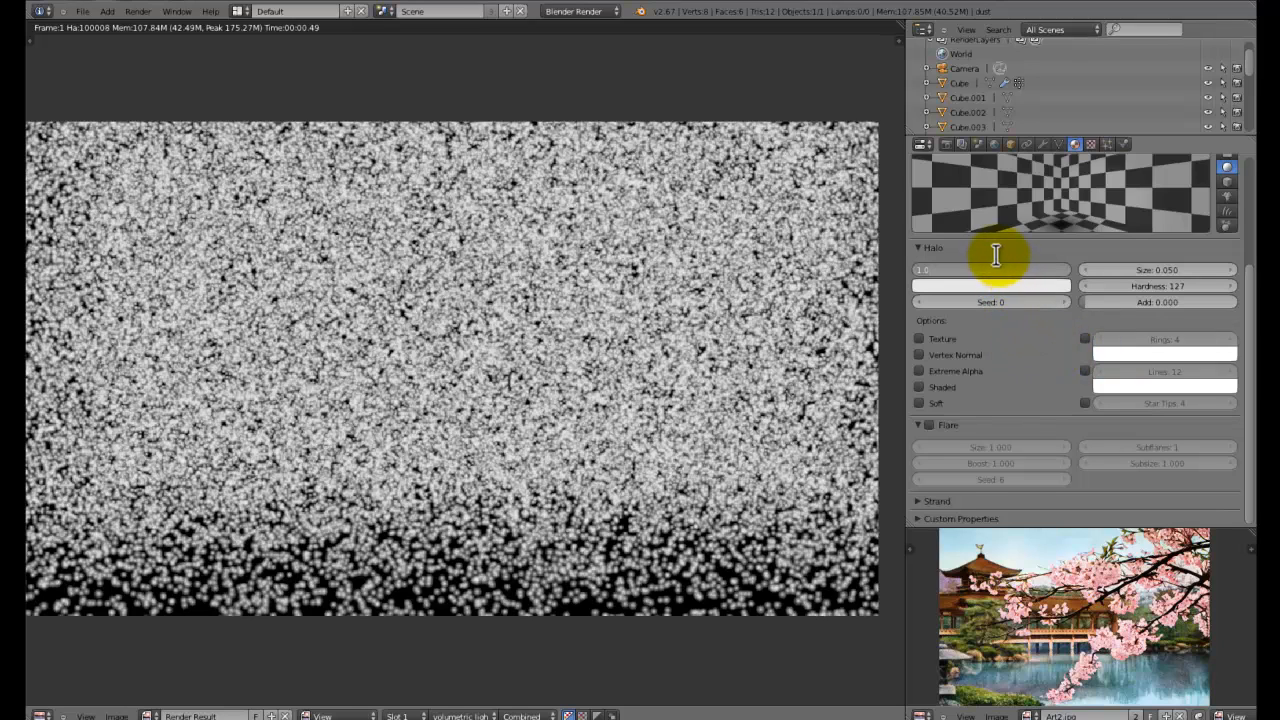
{"action": "key", "text": "Return"}
{"action": "scroll", "coordinate": [300, 326], "scroll_direction": "down", "scroll_amount": 1}
{"action": "scroll", "coordinate": [302, 328], "scroll_direction": "up", "scroll_amount": 1}
Try a halo size of 0.005 for the dust material with a test render
{"action": "left_click", "coordinate": [1145, 270]}
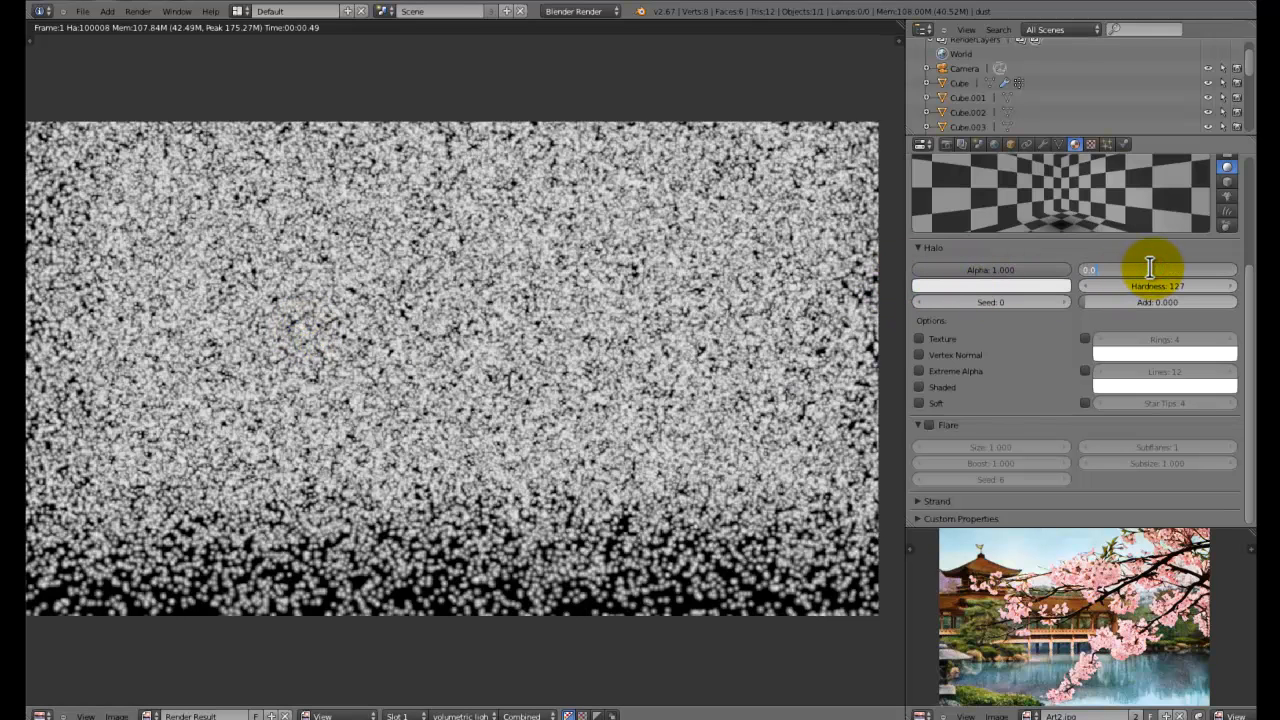
{"action": "key", "text": "Return"}
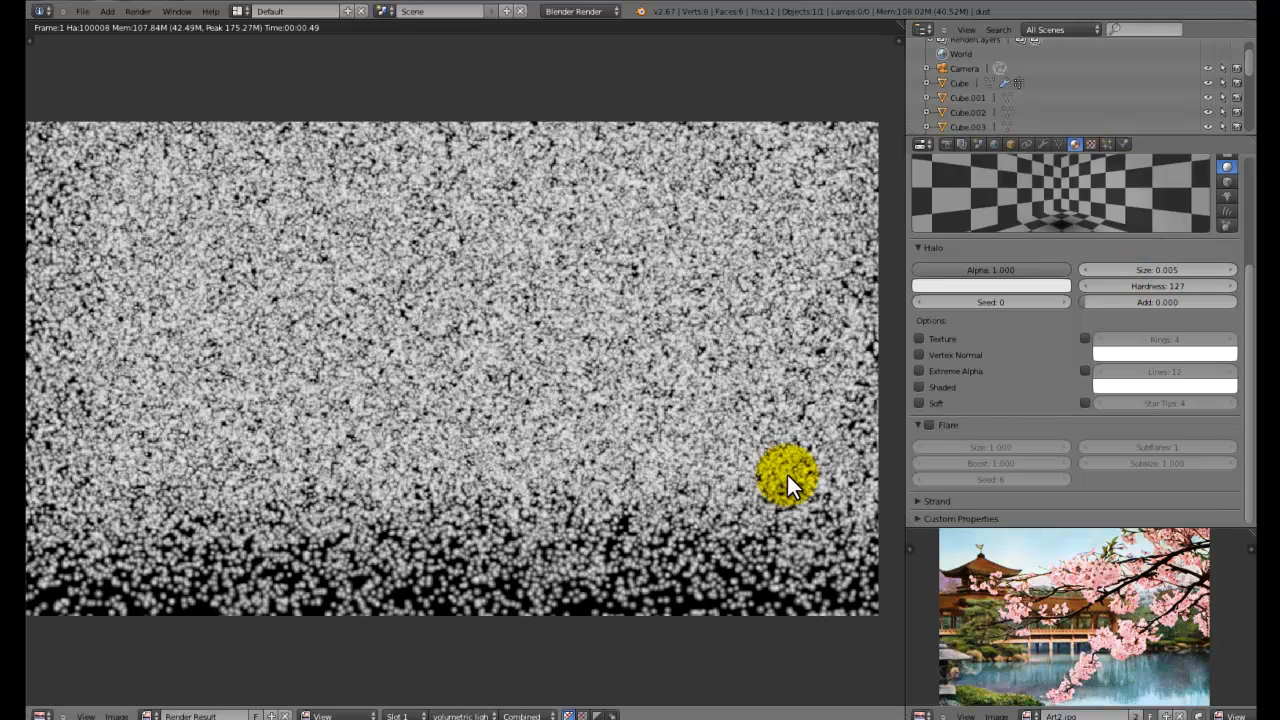
{"action": "key", "text": "F12"}
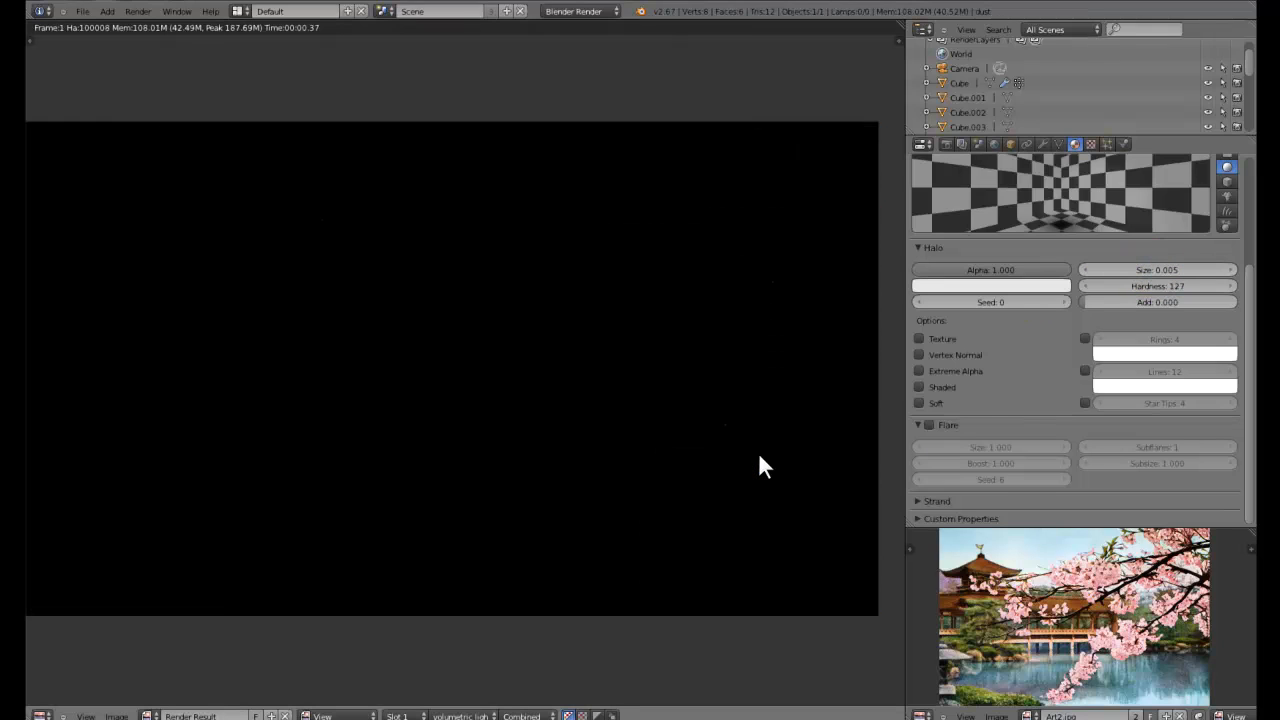
Set the dust material's halo size to 0.010, render the dust, and inspect the particles in the result
{"action": "left_click", "coordinate": [1172, 268]}
{"action": "type", "text": "0.010"}
{"action": "key", "text": "Return"}
{"action": "key", "text": "F12"}
{"action": "scroll", "coordinate": [424, 324], "scroll_direction": "down", "scroll_amount": 2}
{"action": "middle_click_drag", "start_coordinate": [430, 301], "coordinate": [495, 290]}
{"action": "scroll", "coordinate": [509, 283], "scroll_direction": "up", "scroll_amount": 3}
{"action": "scroll", "coordinate": [492, 286], "scroll_direction": "down", "scroll_amount": 2}
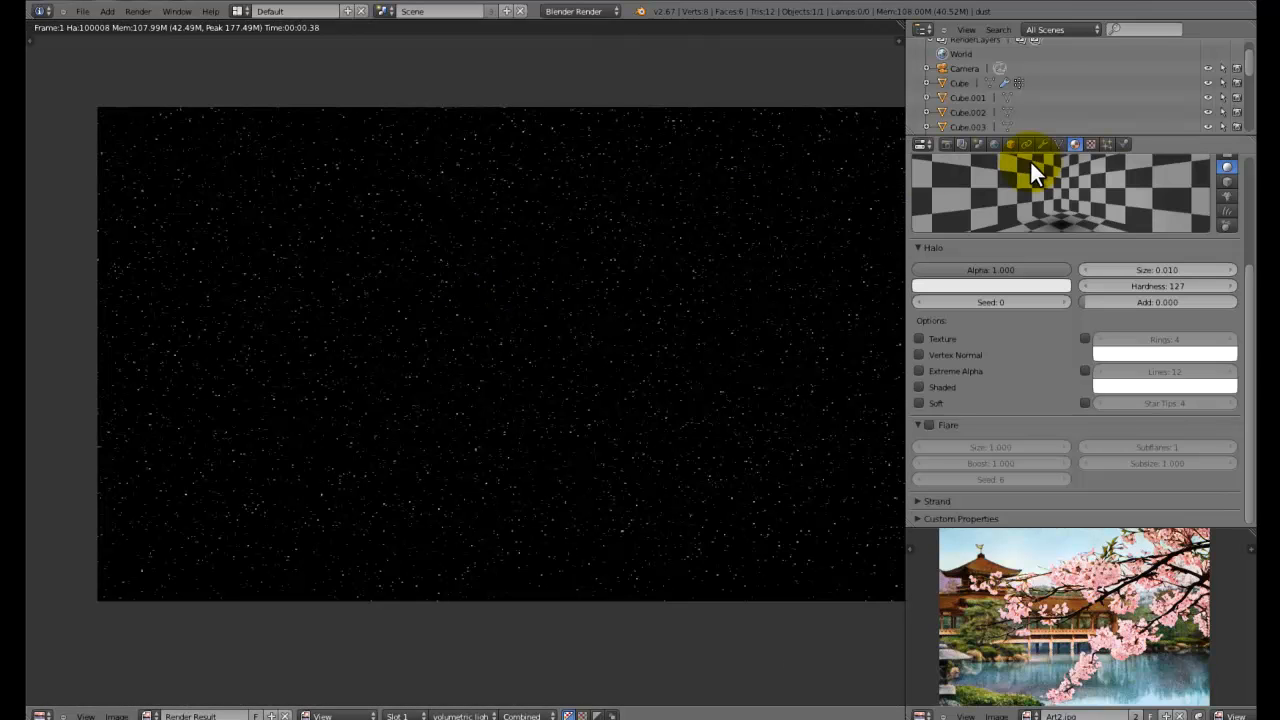
Set the render resolution percentage to 100% at 1920 by 1080
{"action": "left_click", "coordinate": [943, 144]}
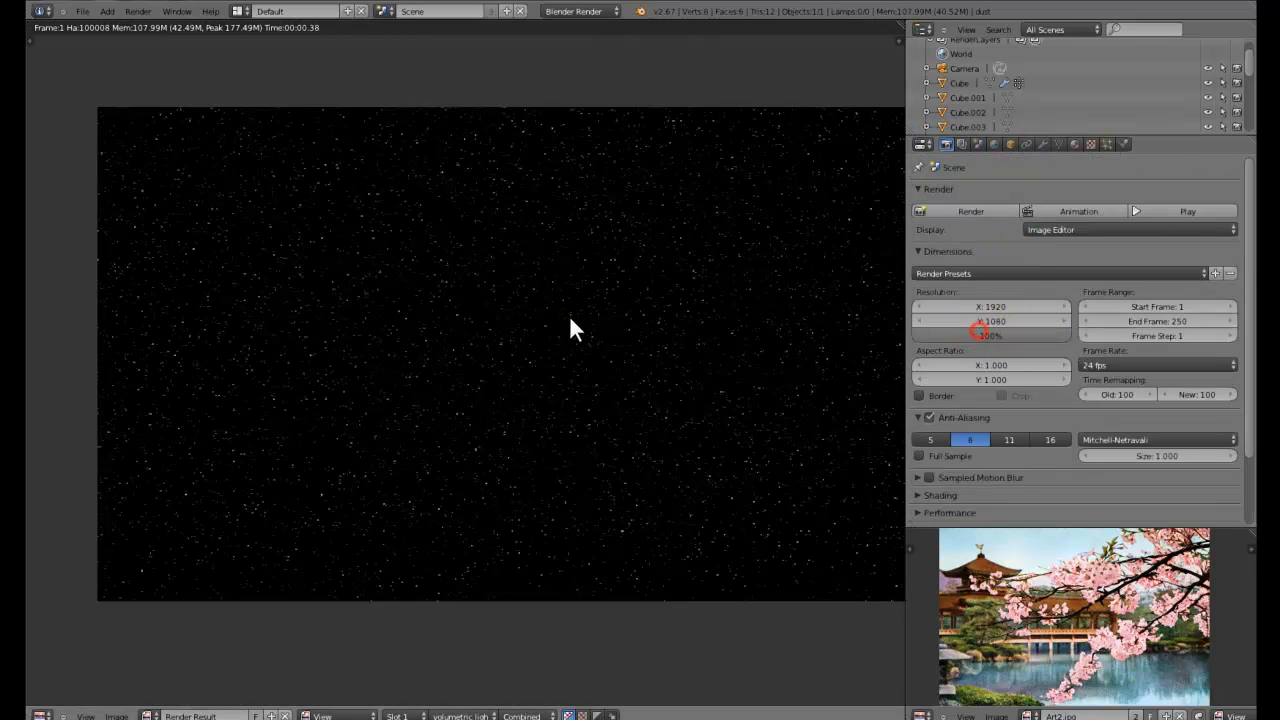
{"action": "key", "text": "ctrl+s"}
{"action": "left_click", "coordinate": [583, 351]}
Save a copy of the scene as Particles.blend in the Compositing folder
{"action": "key", "text": "ctrl+alt+s"}
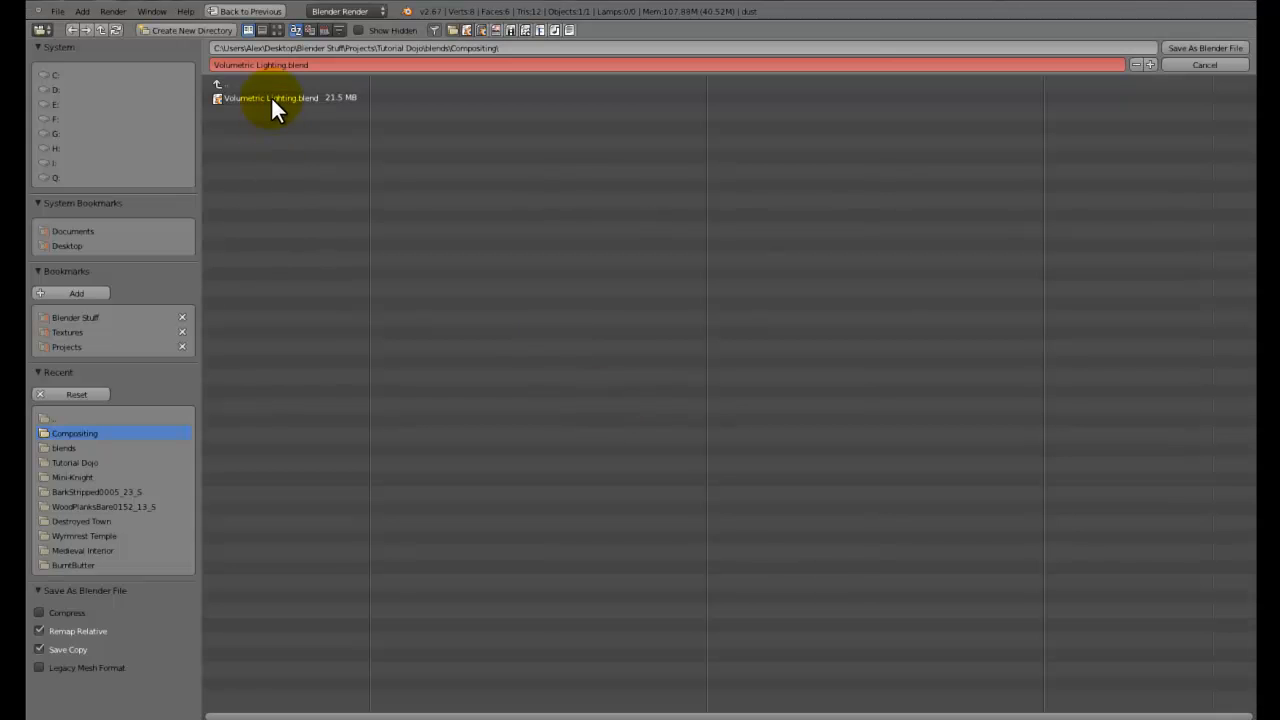
{"action": "left_click", "coordinate": [293, 66]}
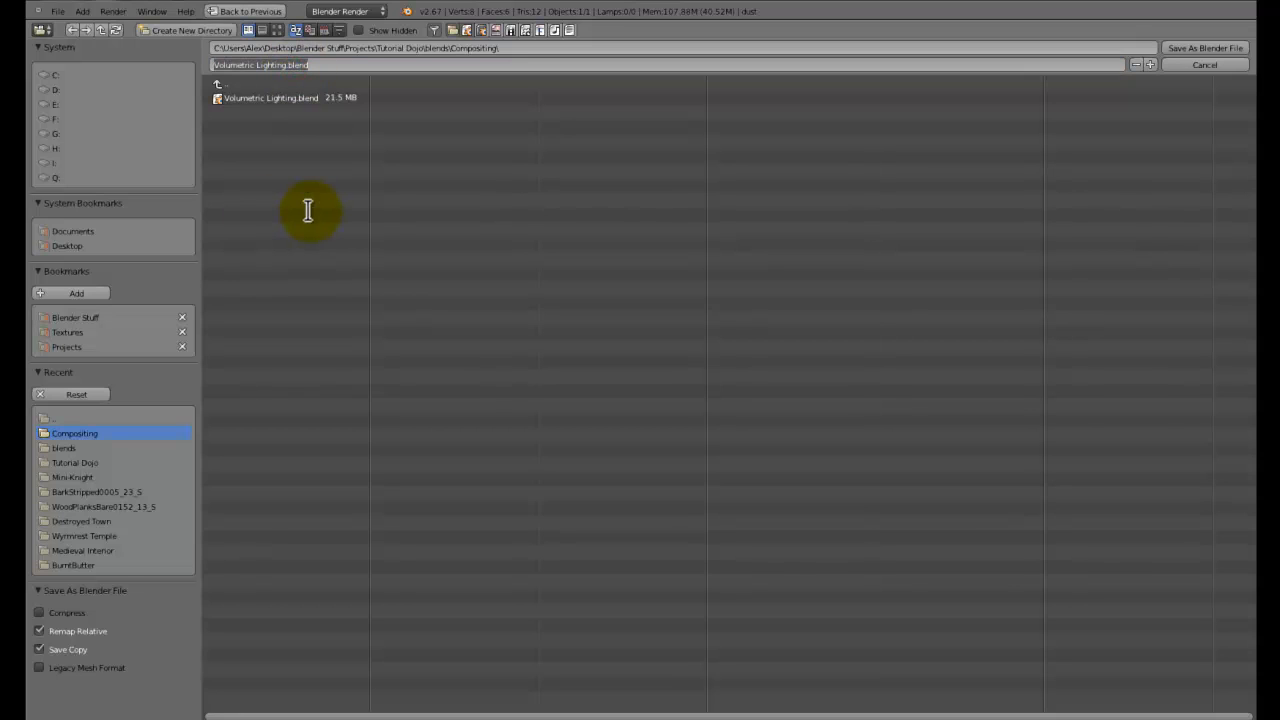
{"action": "key", "text": "BackSpace"}
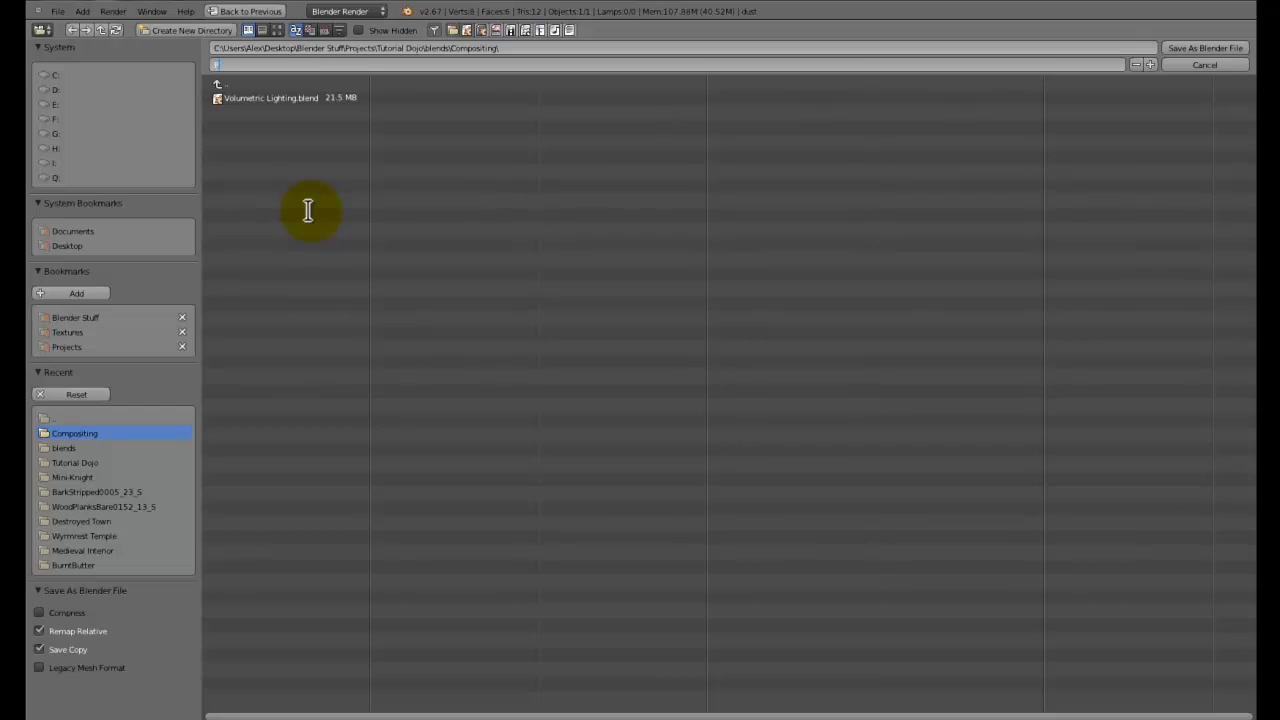
{"action": "type", "text": "Particles"}
{"action": "key", "text": "Return"}
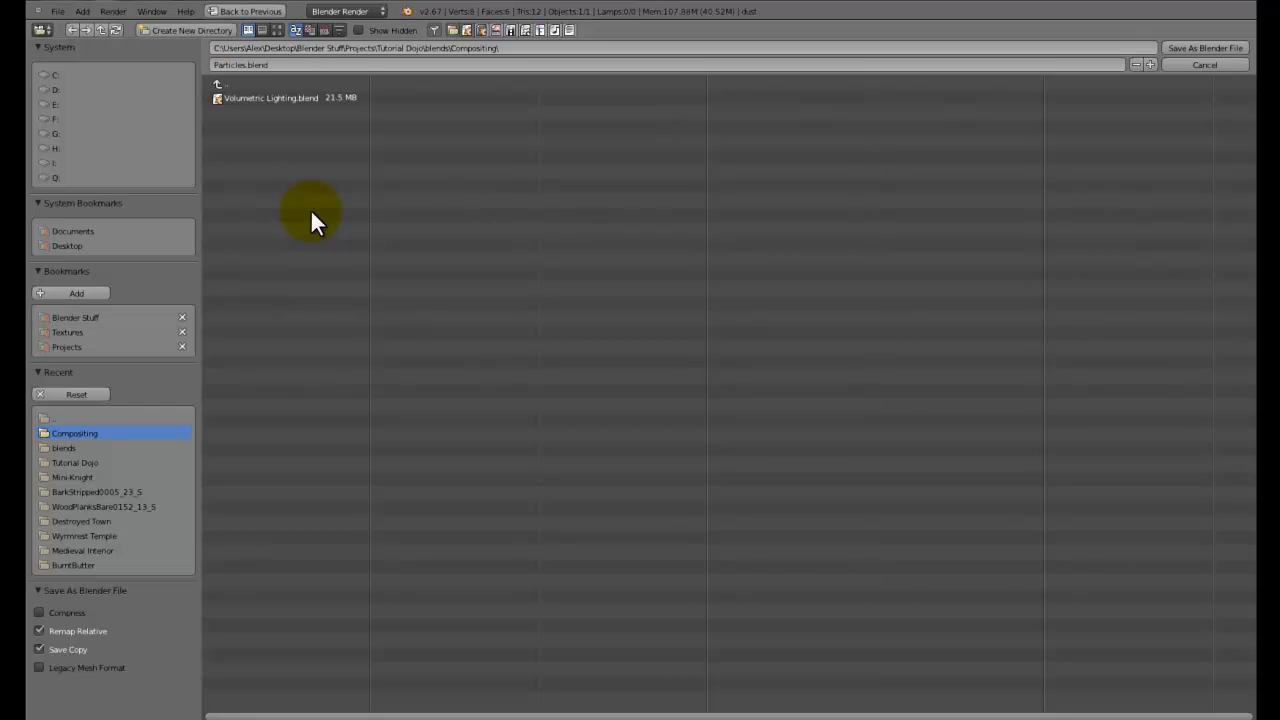
{"action": "left_click", "coordinate": [1205, 48]}
Open Volumetric Lighting.blend from the Compositing folder
{"action": "key", "text": "ctrl+o"}
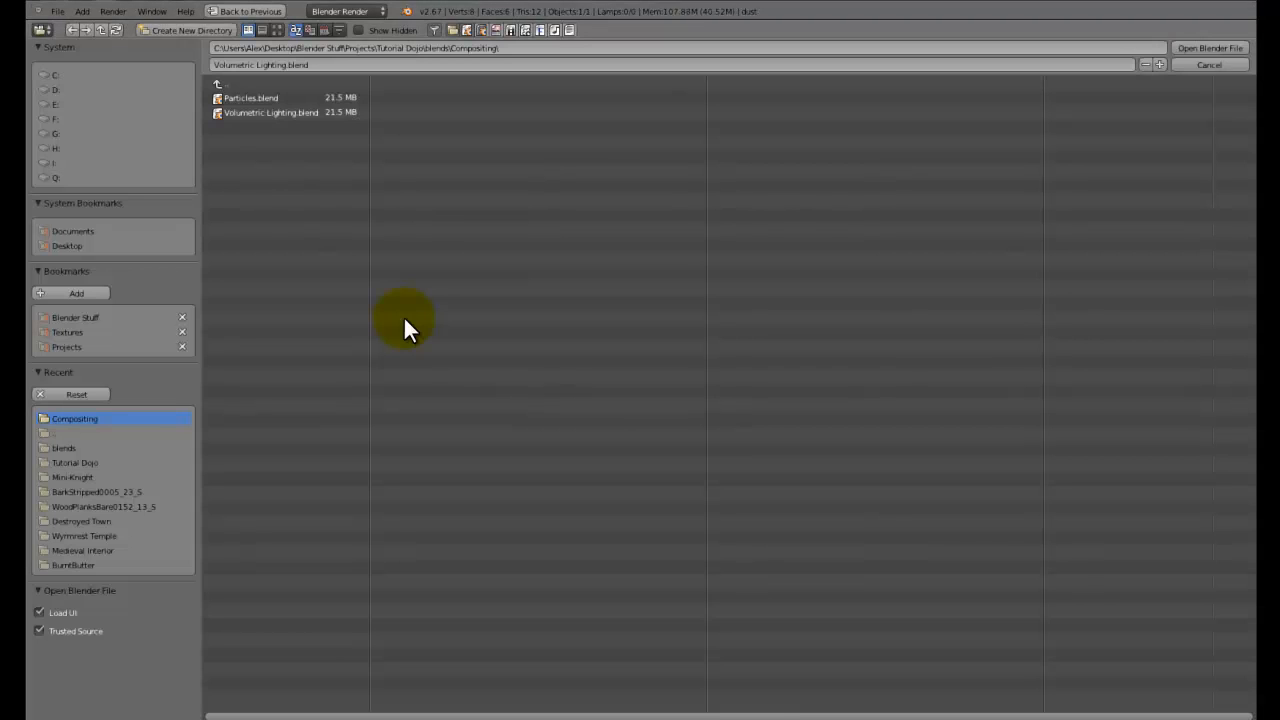
{"action": "left_click", "coordinate": [300, 113]}
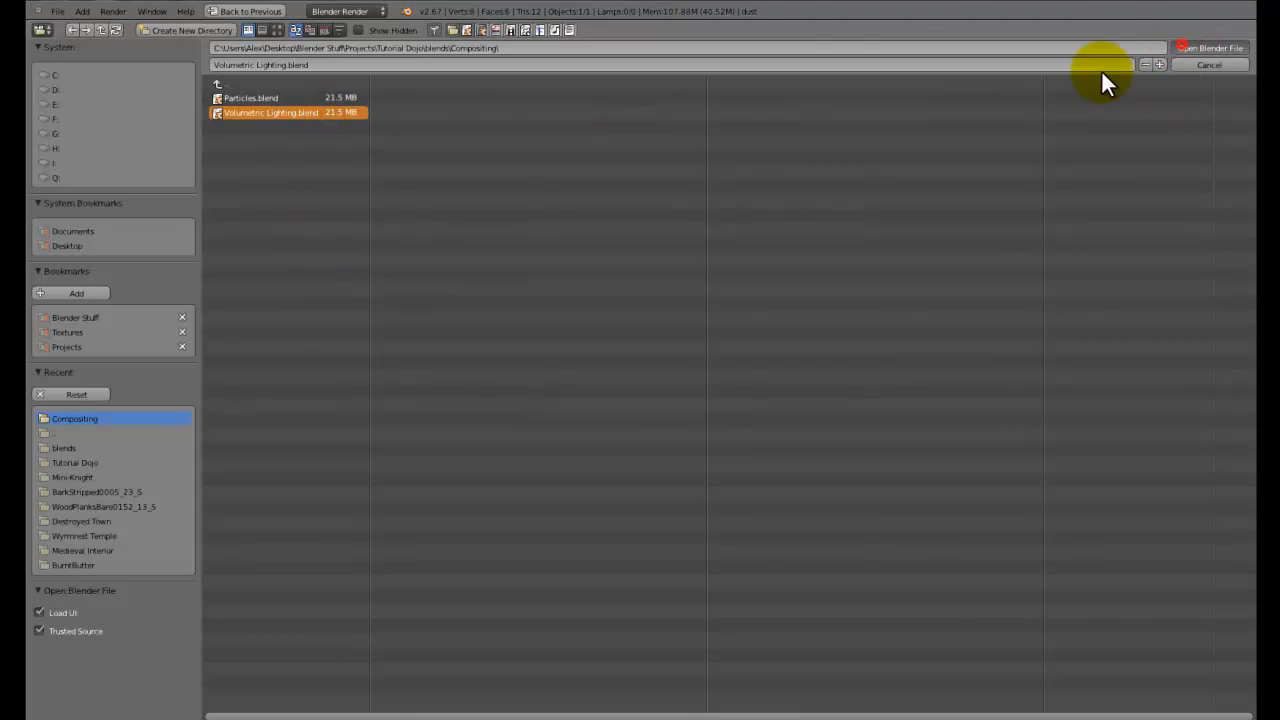
{"action": "left_click", "coordinate": [1188, 48]}
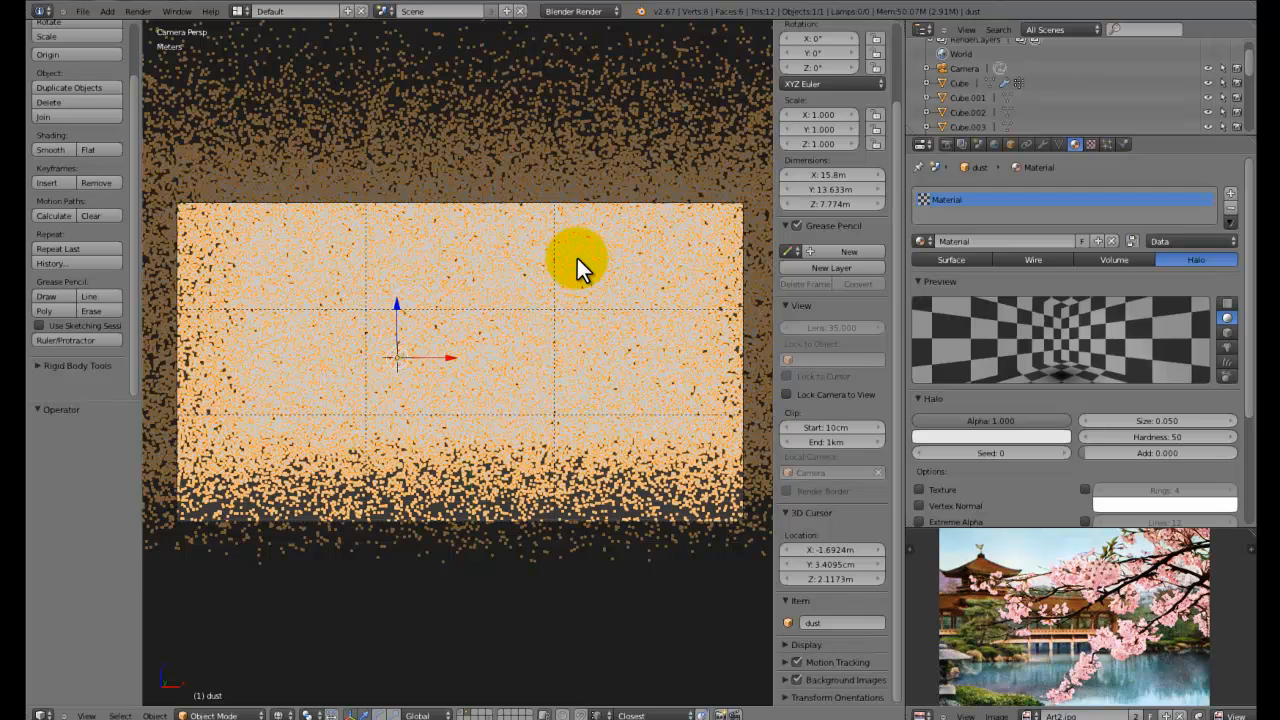
{"action": "scroll", "coordinate": [577, 258], "scroll_direction": "up", "scroll_amount": 1}
{"action": "key", "text": "ctrl+shift+o"}
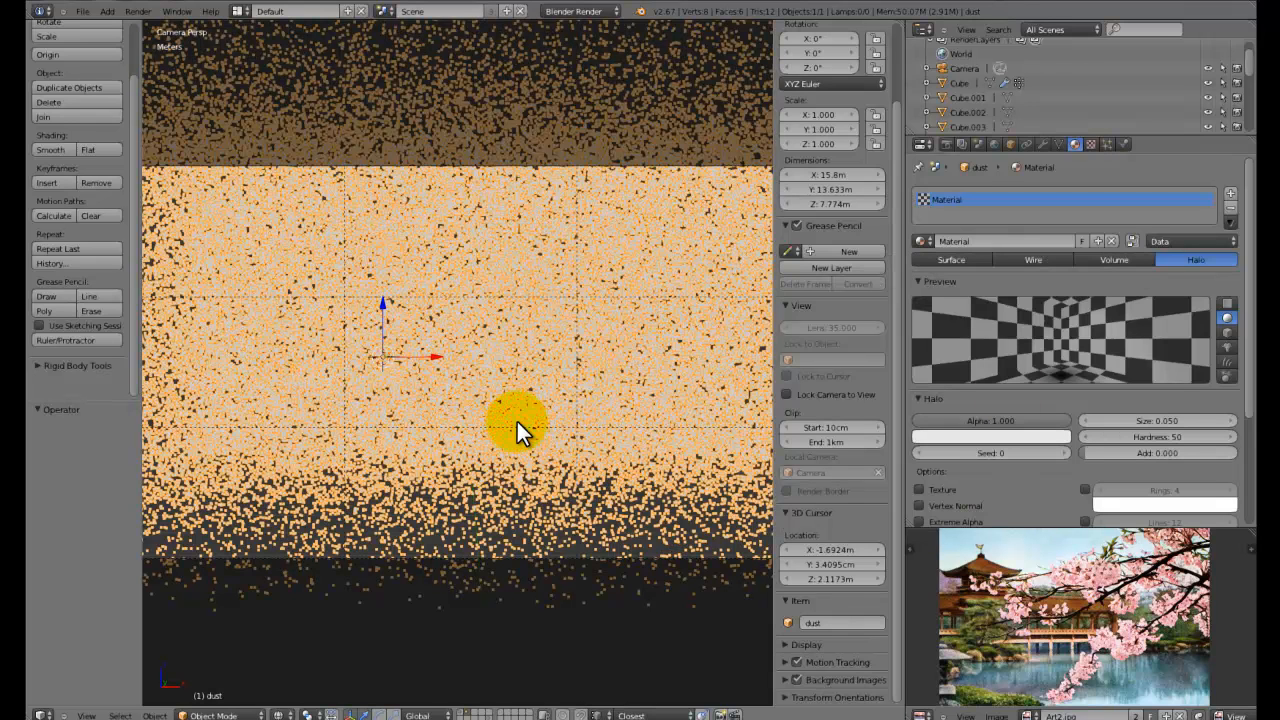
Open Particles.blend from the Compositing folder and bring back the 3D camera view
{"action": "key", "text": "ctrl+o"}
{"action": "left_click", "coordinate": [318, 98]}
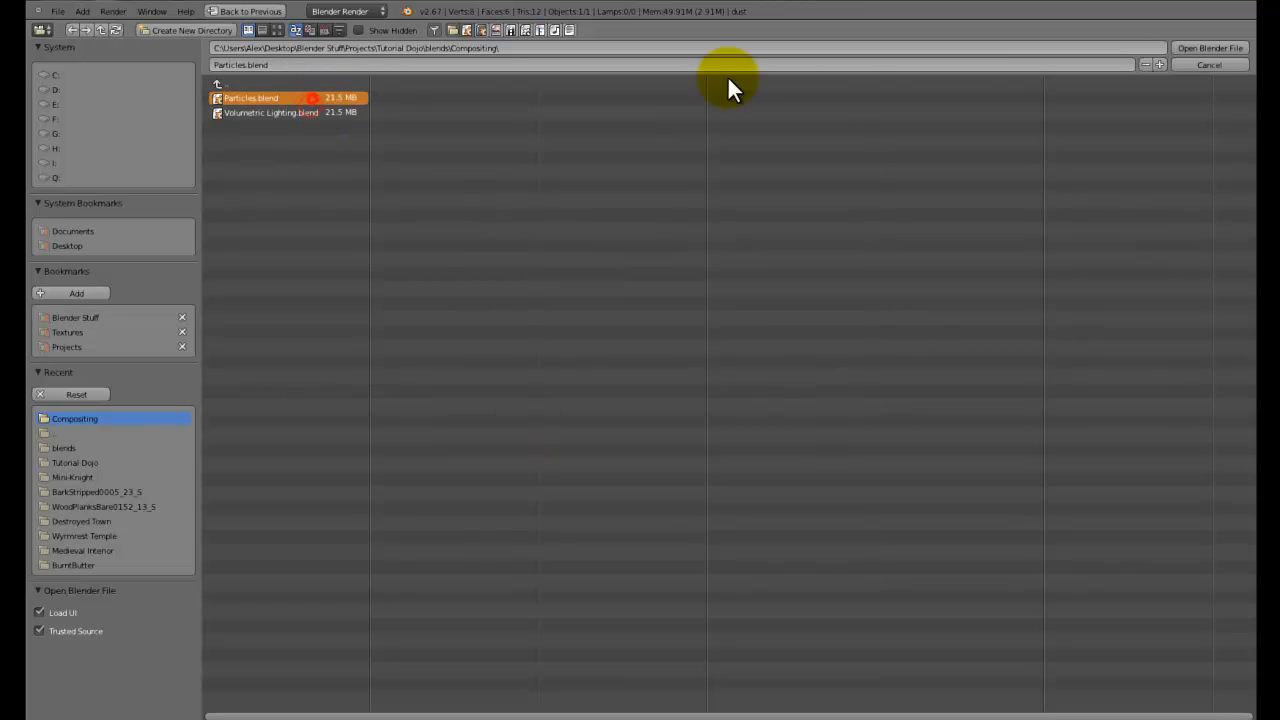
{"action": "left_click", "coordinate": [1221, 50]}
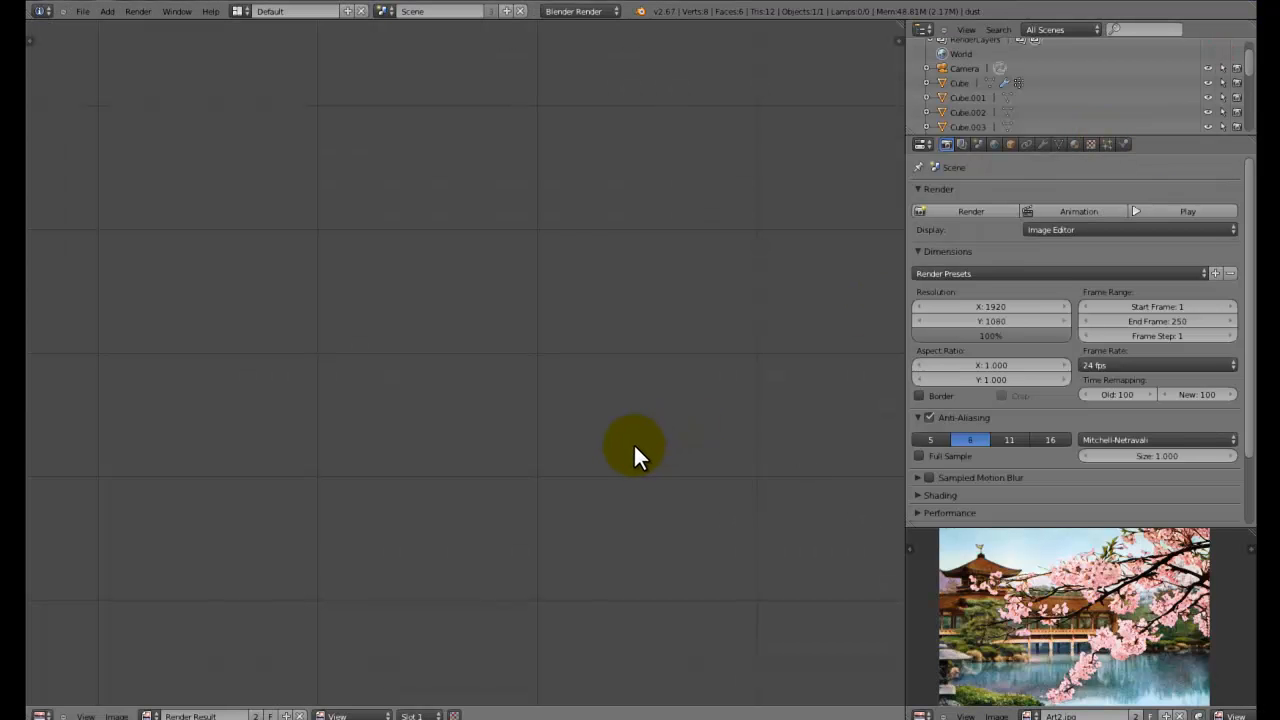
{"action": "key", "text": "ctrl+s"}
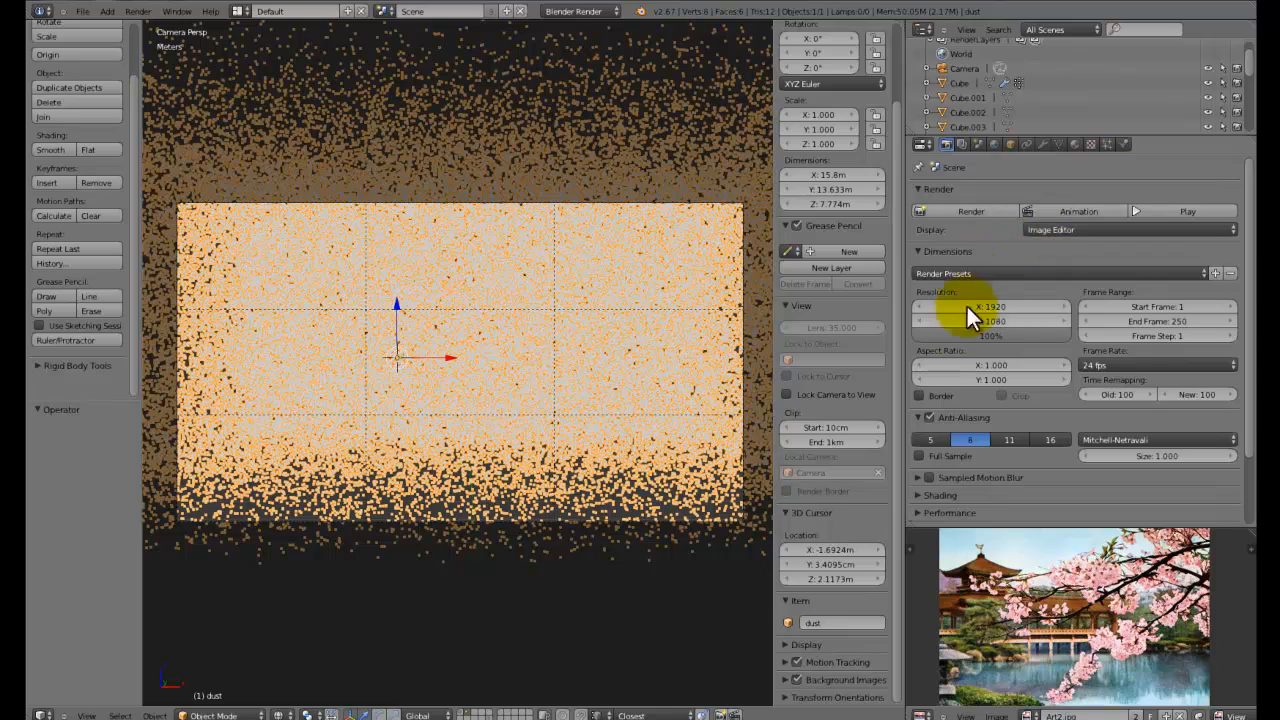
Check the dust object's halo material settings and render the dust at full resolution
{"action": "left_click", "coordinate": [1068, 144]}
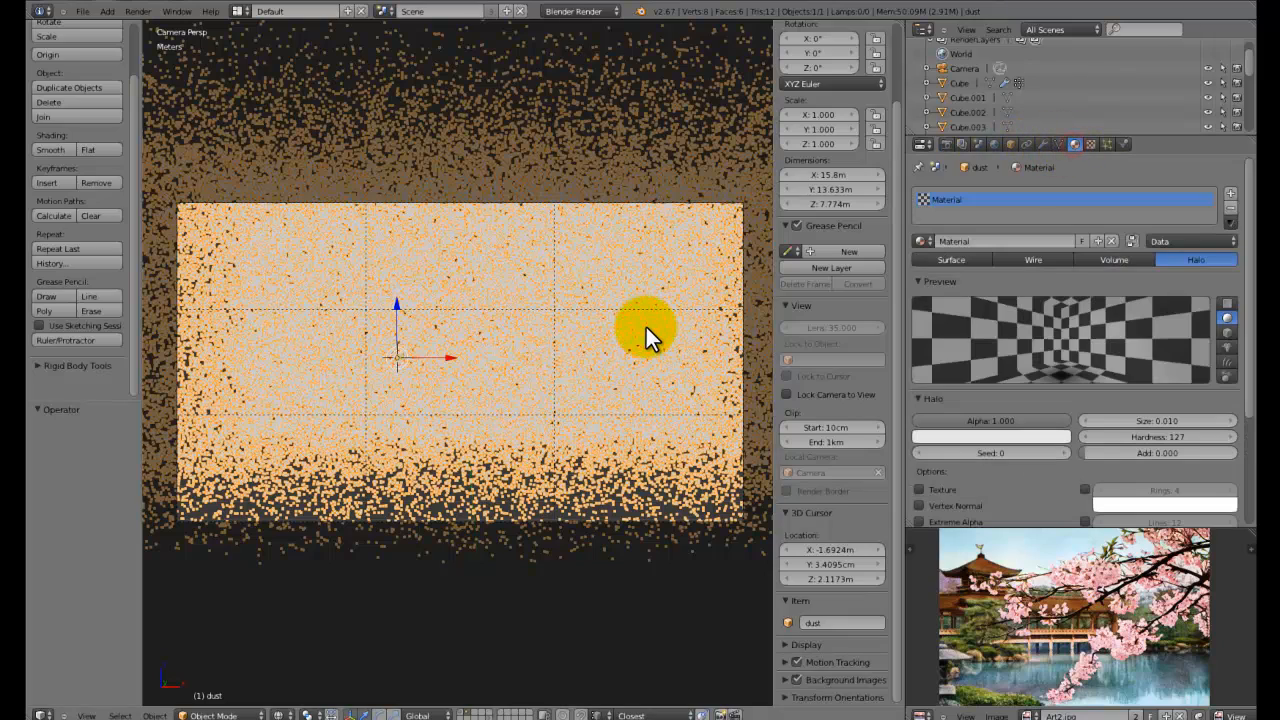
{"action": "key", "text": "F12"}
{"action": "scroll", "coordinate": [946, 437], "scroll_direction": "down", "scroll_amount": 1}
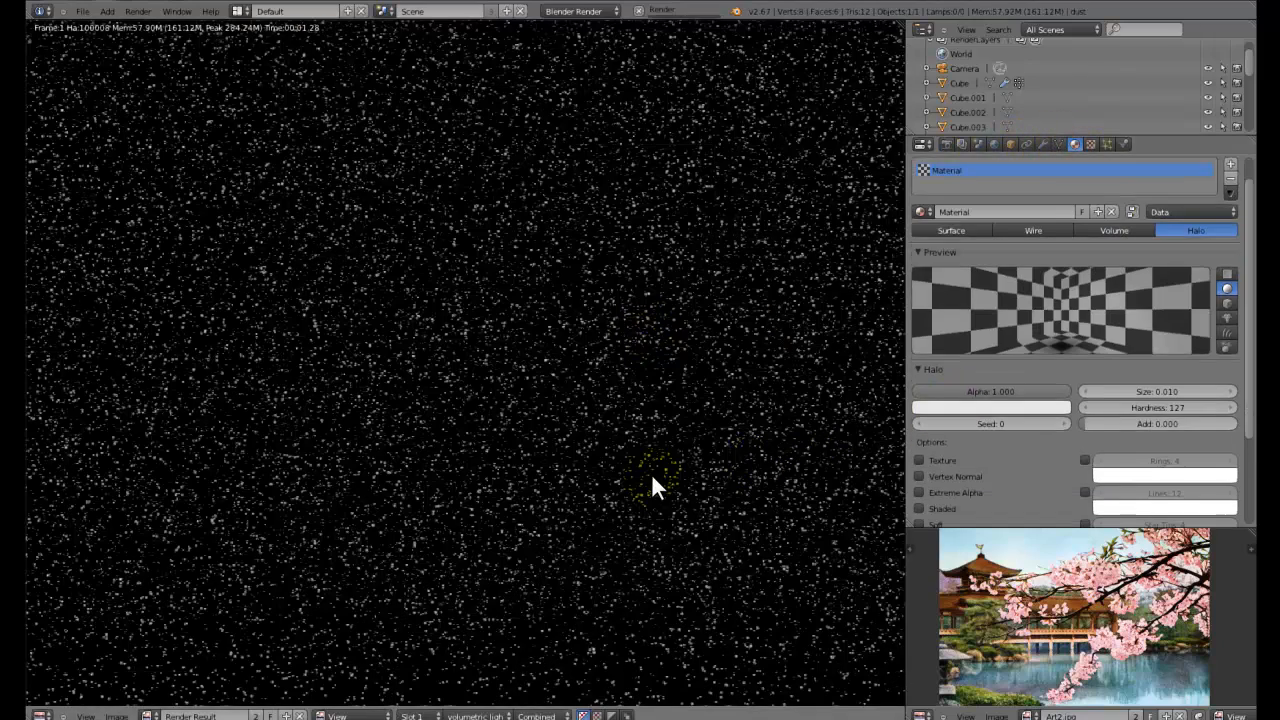
{"action": "scroll", "coordinate": [566, 456], "scroll_direction": "down", "scroll_amount": 1}
{"action": "middle_click_drag", "start_coordinate": [449, 461], "coordinate": [524, 478]}
{"action": "scroll", "coordinate": [428, 464], "scroll_direction": "up", "scroll_amount": 1}
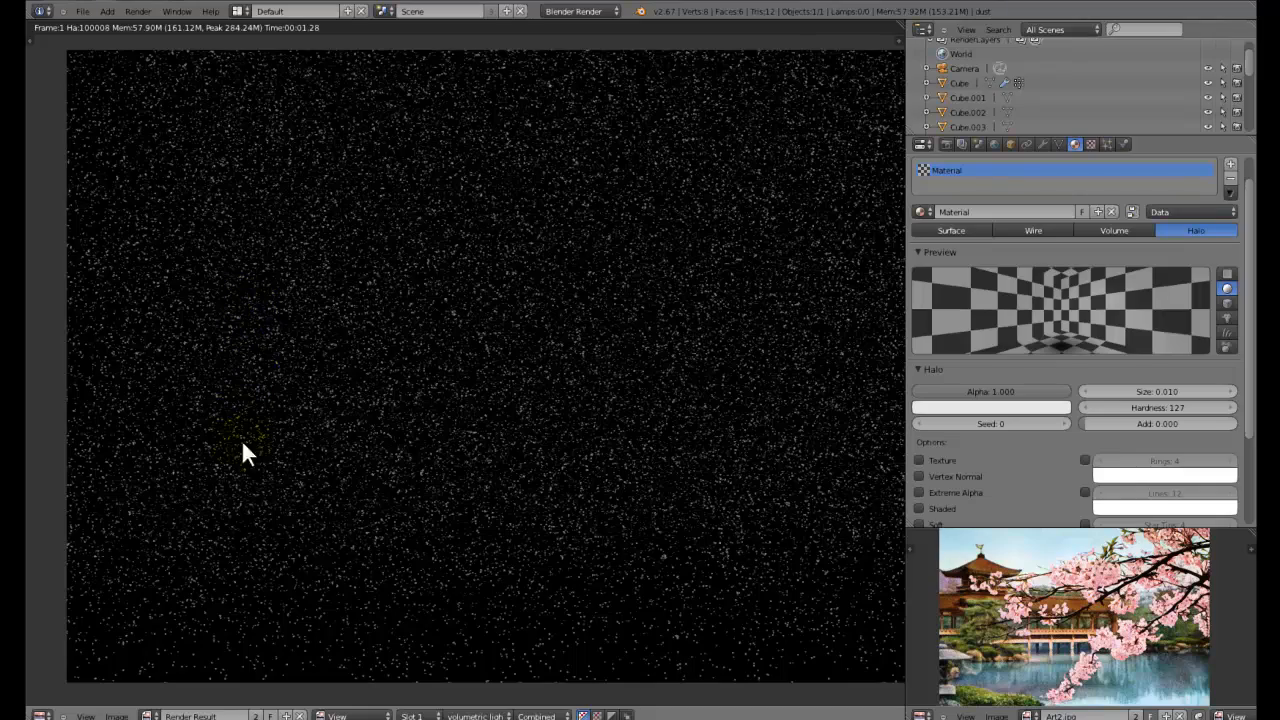
Examine the size and density of the dust particles across the full-resolution render, both up close and as a whole
{"action": "middle_click_drag", "start_coordinate": [278, 384], "coordinate": [443, 386]}
{"action": "scroll", "coordinate": [456, 390], "scroll_direction": "up", "scroll_amount": 8}
{"action": "scroll", "coordinate": [456, 390], "scroll_direction": "down", "scroll_amount": 3}
{"action": "scroll", "coordinate": [456, 398], "scroll_direction": "down", "scroll_amount": 5}
{"action": "middle_click_drag", "start_coordinate": [630, 405], "coordinate": [470, 392]}
{"action": "scroll", "coordinate": [495, 413], "scroll_direction": "up", "scroll_amount": 2}
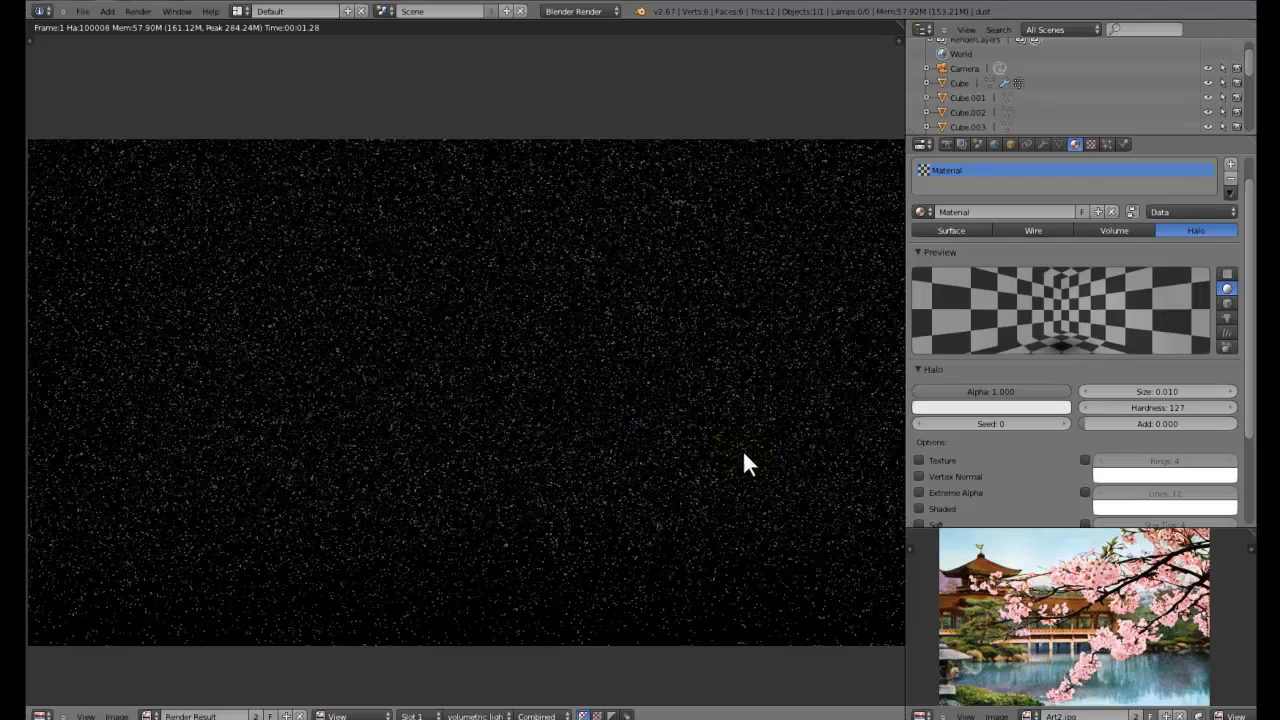
{"action": "scroll", "coordinate": [704, 418], "scroll_direction": "up", "scroll_amount": 2}
{"action": "mouse_move", "coordinate": [626, 294]}
{"action": "middle_mouse_down"}
{"action": "mouse_move", "coordinate": [643, 246]}
{"action": "mouse_move", "coordinate": [611, 291]}
{"action": "middle_mouse_up"}
{"action": "scroll", "coordinate": [632, 278], "scroll_direction": "down", "scroll_amount": 2}
{"action": "scroll", "coordinate": [611, 297], "scroll_direction": "down", "scroll_amount": 2}
{"action": "scroll", "coordinate": [613, 305], "scroll_direction": "up", "scroll_amount": 2}
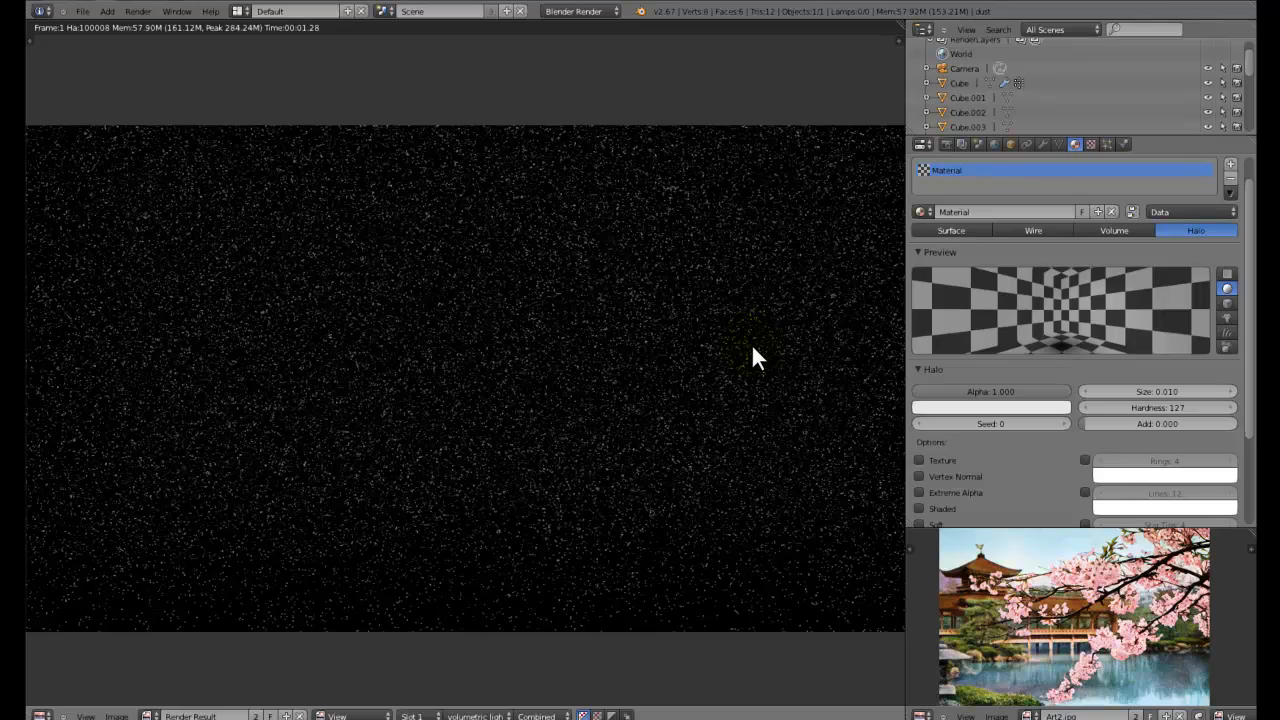
{"action": "scroll", "coordinate": [575, 345], "scroll_direction": "down", "scroll_amount": 1}
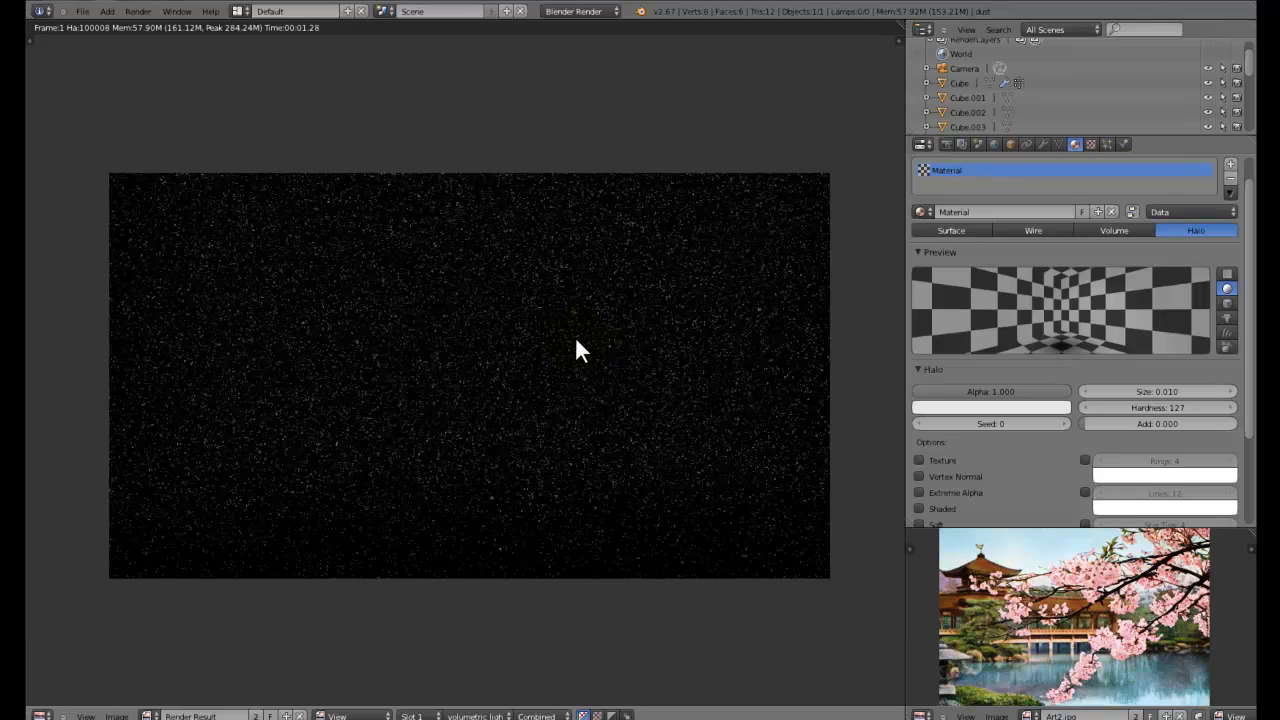
{"action": "scroll", "coordinate": [576, 341], "scroll_direction": "up", "scroll_amount": 5}
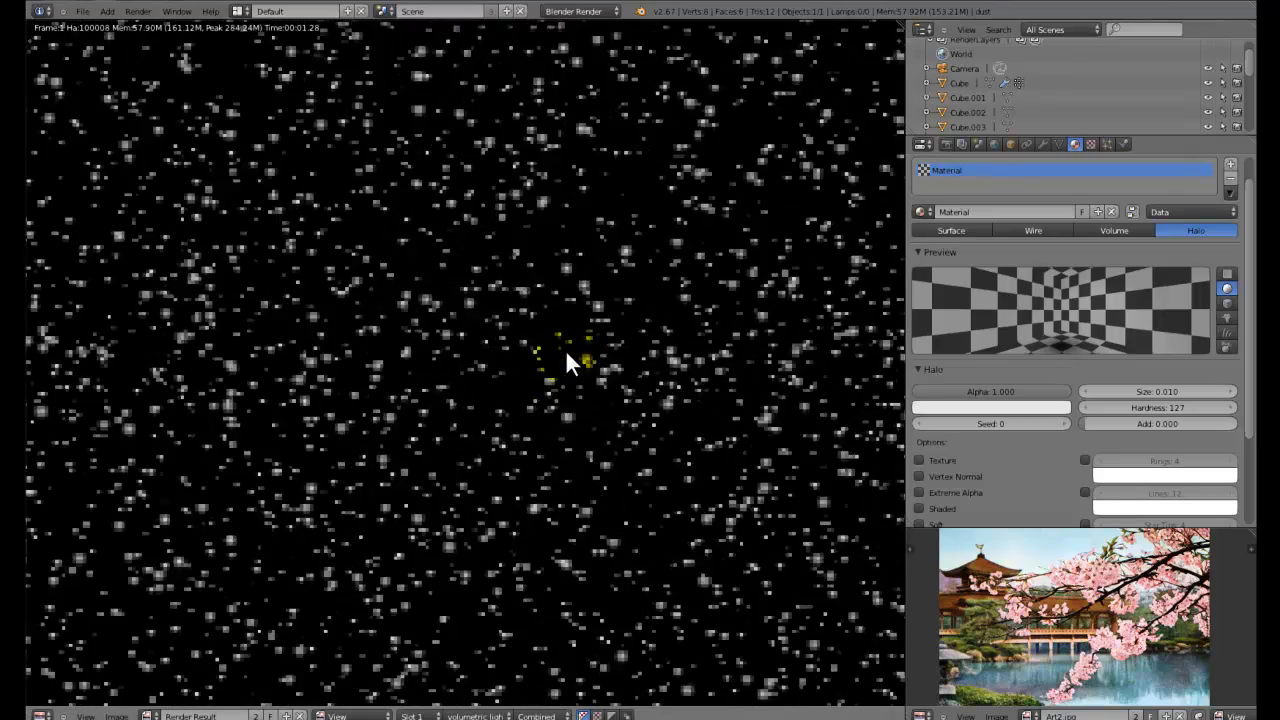
{"action": "scroll", "coordinate": [565, 353], "scroll_direction": "down", "scroll_amount": 7}
{"action": "scroll", "coordinate": [740, 106], "scroll_direction": "up", "scroll_amount": 1}
{"action": "scroll", "coordinate": [587, 441], "scroll_direction": "up", "scroll_amount": 3}
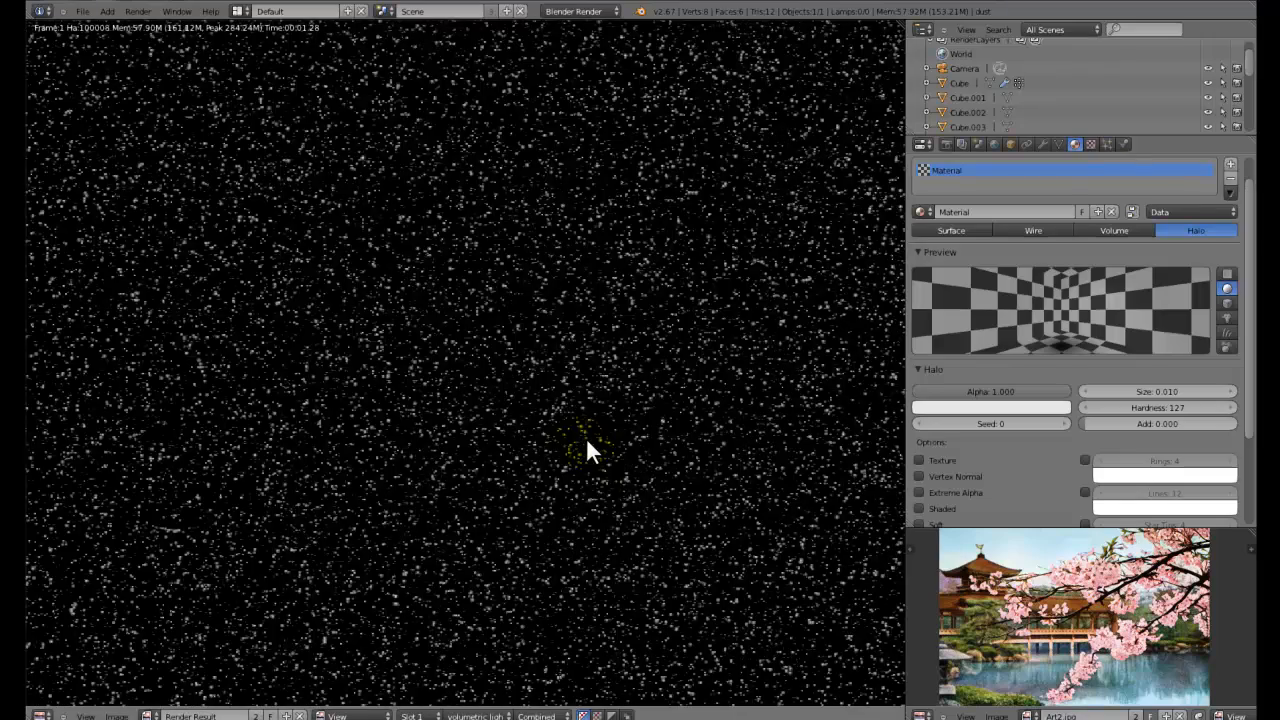
{"action": "scroll", "coordinate": [583, 447], "scroll_direction": "down", "scroll_amount": 3}
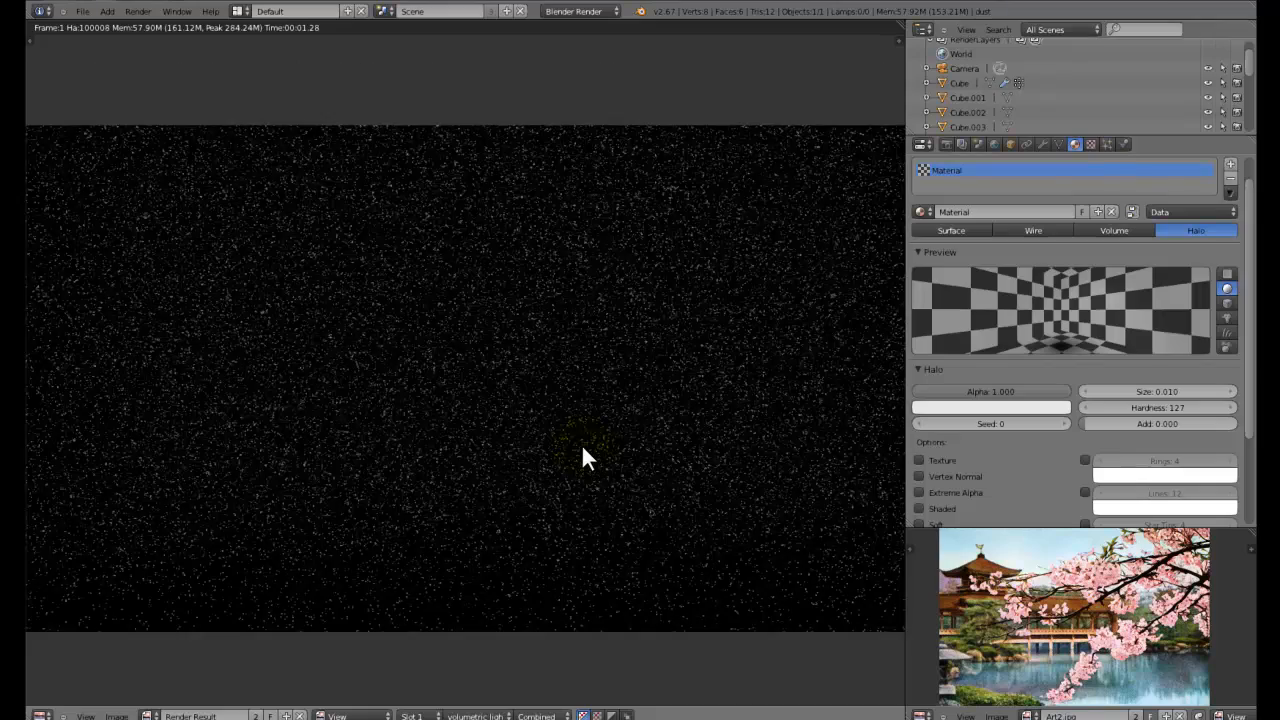
{"action": "middle_click_drag", "start_coordinate": [475, 477], "coordinate": [645, 450]}
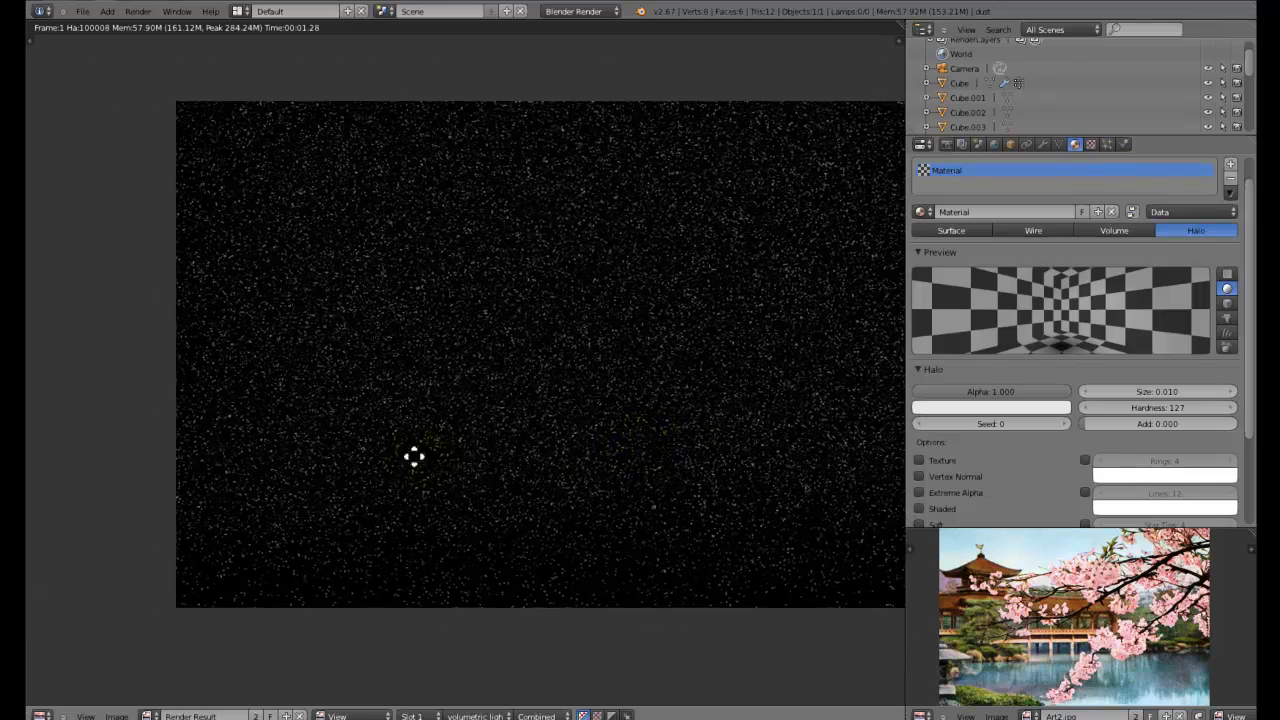
Set the dust material's halo size to 0.009 and render the dust again
{"action": "scroll", "coordinate": [418, 470], "scroll_direction": "up", "scroll_amount": 2}
{"action": "left_click", "coordinate": [1160, 391]}
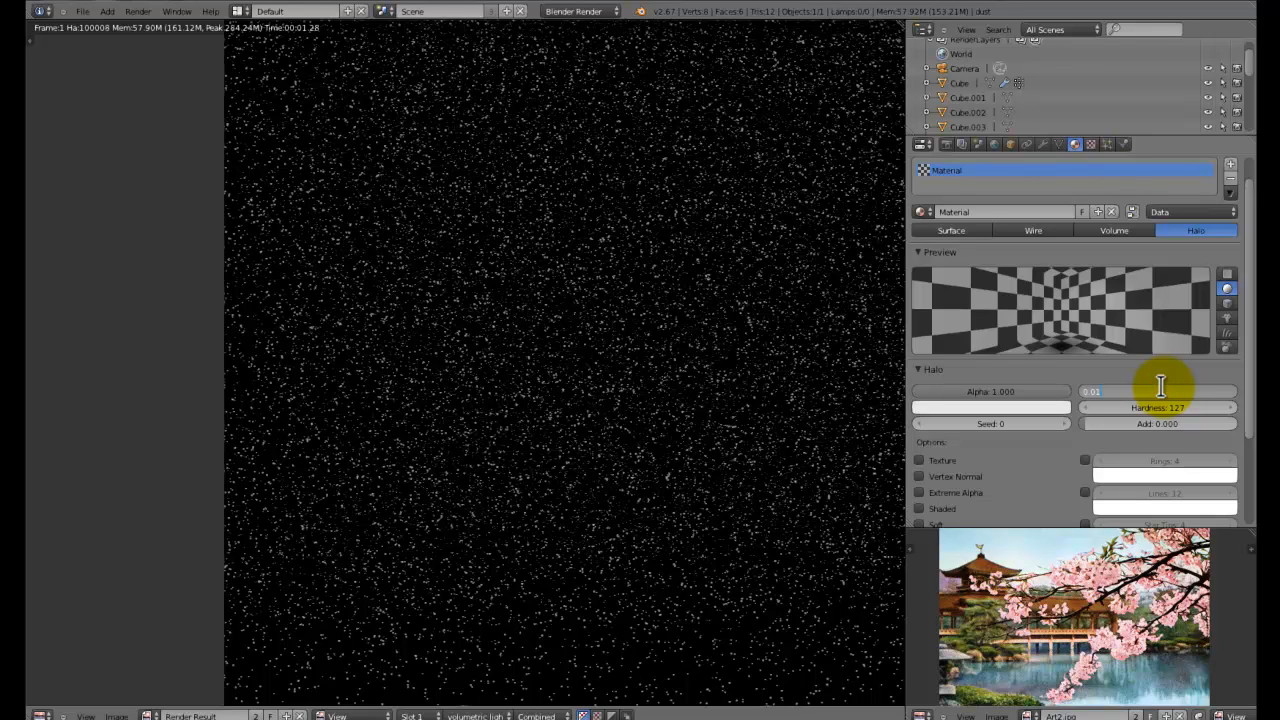
{"action": "type", "text": "0.009"}
{"action": "key", "text": "Return"}
{"action": "key", "text": "F12"}
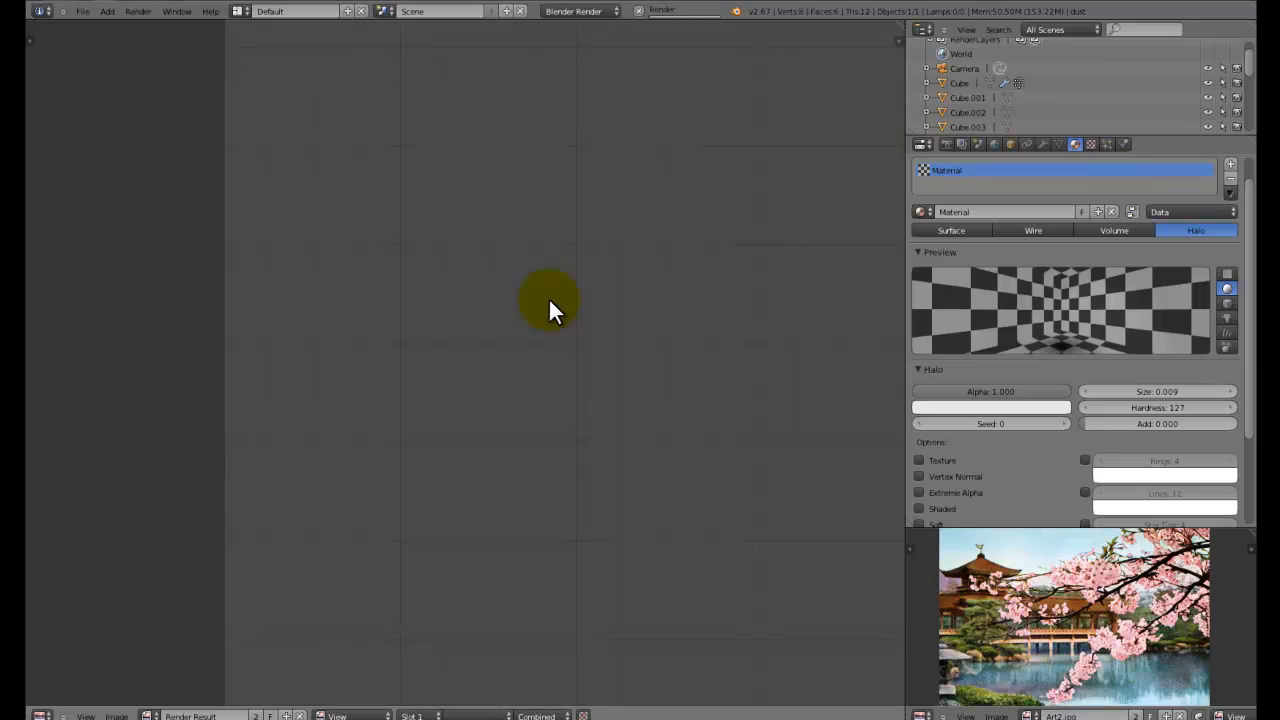
{"action": "scroll", "coordinate": [602, 315], "scroll_direction": "down", "scroll_amount": 2}
{"action": "middle_click_drag", "start_coordinate": [600, 320], "coordinate": [505, 311]}
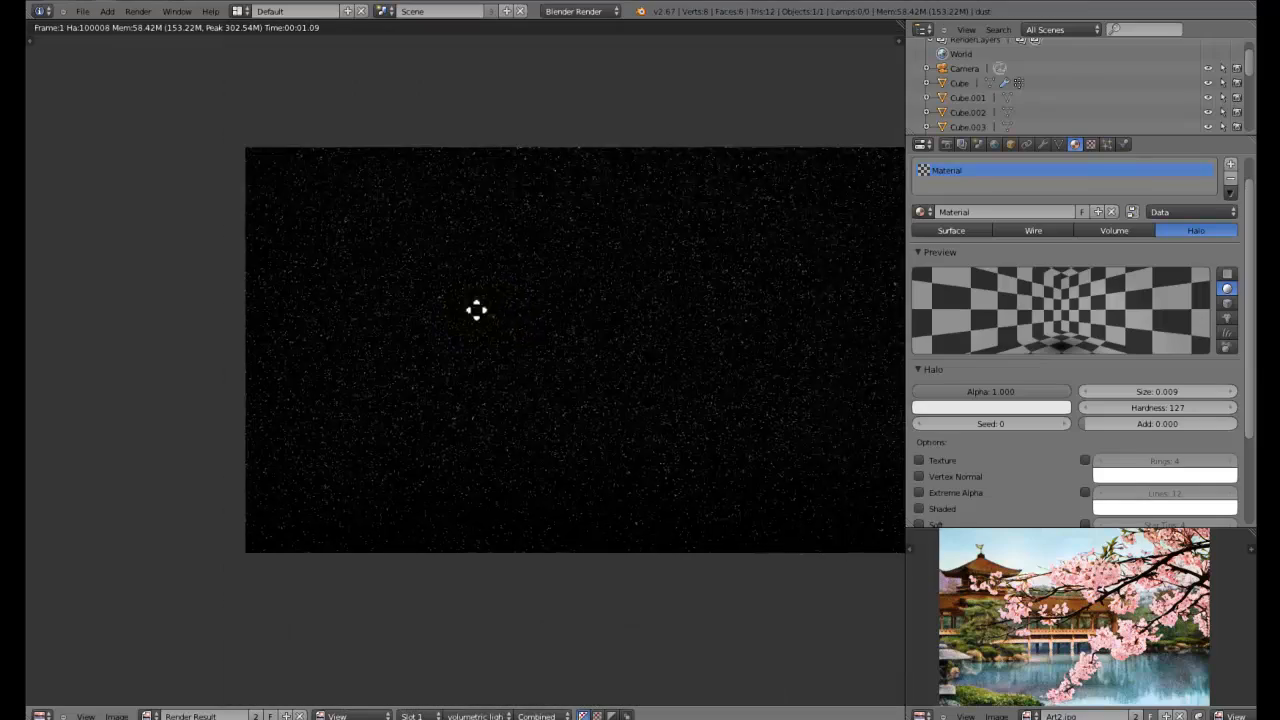
Examine the size and spread of the smaller dust particles in the new render, up close and across the whole frame
{"action": "scroll", "coordinate": [418, 318], "scroll_direction": "up", "scroll_amount": 2}
{"action": "middle_click_drag", "start_coordinate": [345, 357], "coordinate": [551, 403]}
{"action": "scroll", "coordinate": [437, 423], "scroll_direction": "up", "scroll_amount": 3}
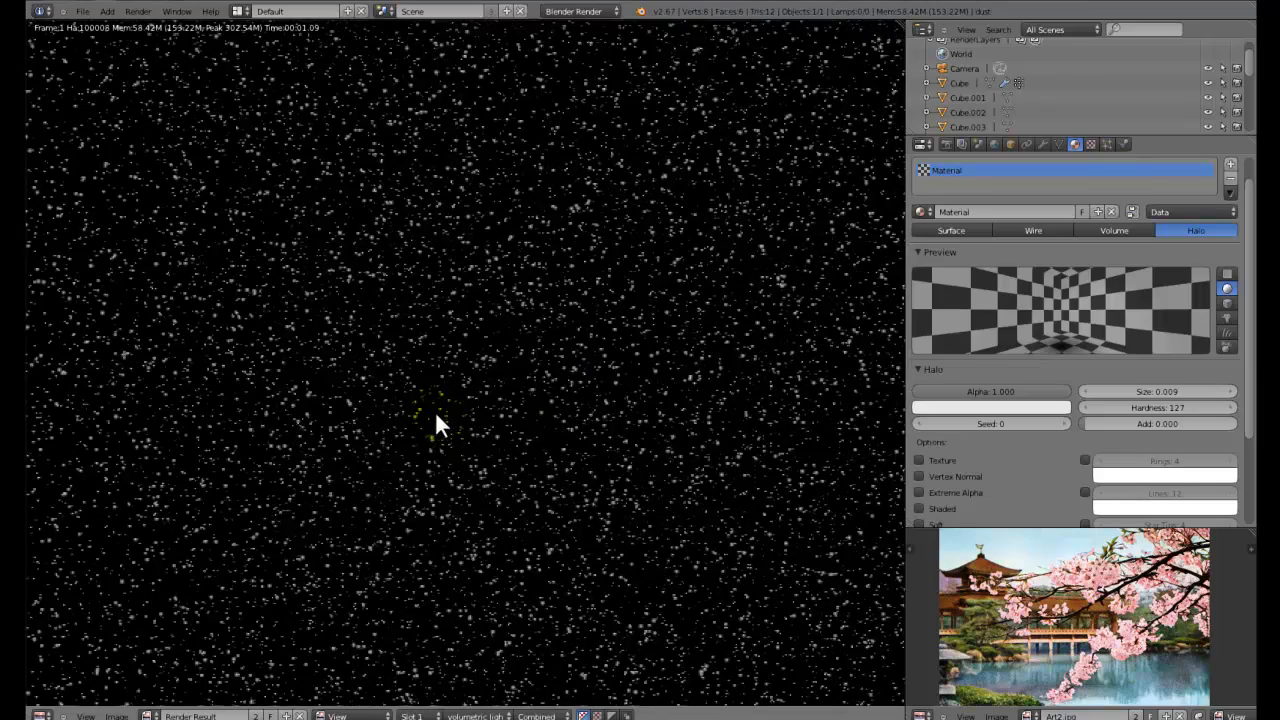
{"action": "scroll", "coordinate": [386, 434], "scroll_direction": "up", "scroll_amount": 4}
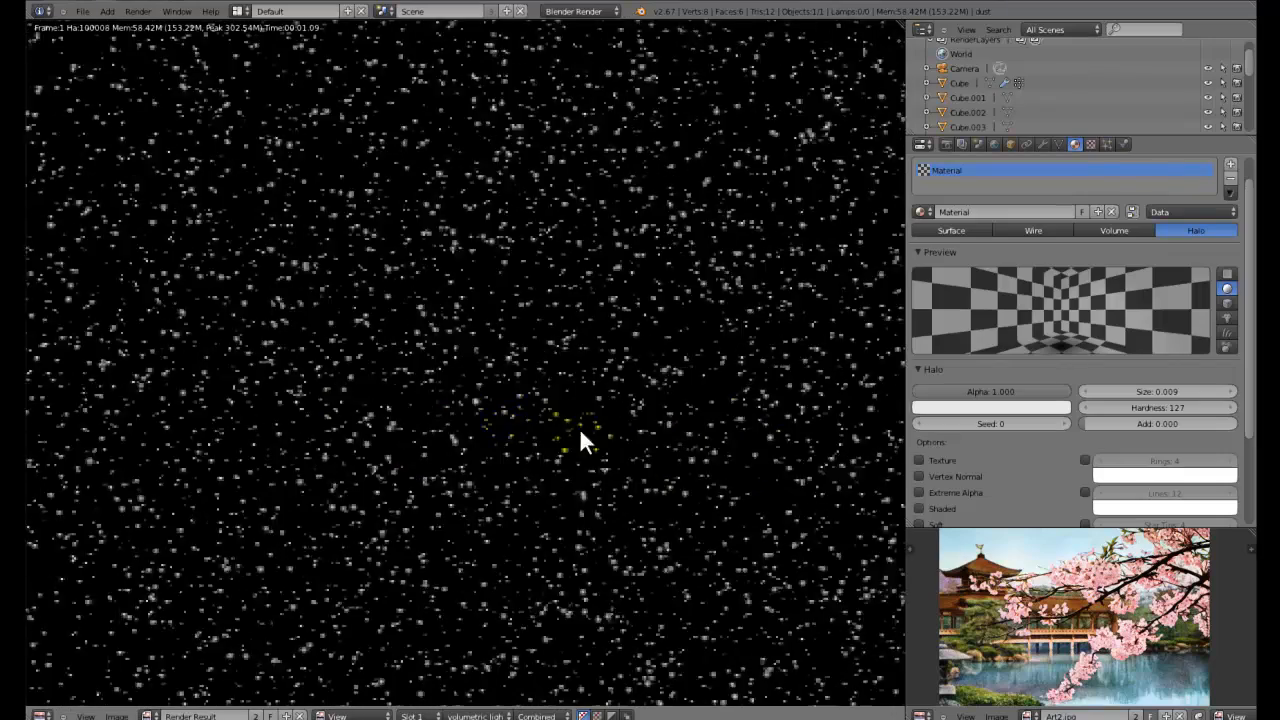
{"action": "scroll", "coordinate": [380, 420], "scroll_direction": "down", "scroll_amount": 8}
{"action": "scroll", "coordinate": [368, 411], "scroll_direction": "up", "scroll_amount": 1}
{"action": "middle_click_drag", "start_coordinate": [400, 412], "coordinate": [263, 389]}
{"action": "middle_click_drag", "start_coordinate": [684, 415], "coordinate": [791, 457]}
{"action": "scroll", "coordinate": [466, 443], "scroll_direction": "down", "scroll_amount": 2}
{"action": "scroll", "coordinate": [383, 443], "scroll_direction": "up", "scroll_amount": 4}
{"action": "middle_click_drag", "start_coordinate": [503, 432], "coordinate": [323, 360]}
{"action": "scroll", "coordinate": [523, 357], "scroll_direction": "down", "scroll_amount": 3}
{"action": "middle_click_drag", "start_coordinate": [523, 357], "coordinate": [551, 351]}
{"action": "scroll", "coordinate": [555, 364], "scroll_direction": "up", "scroll_amount": 3}
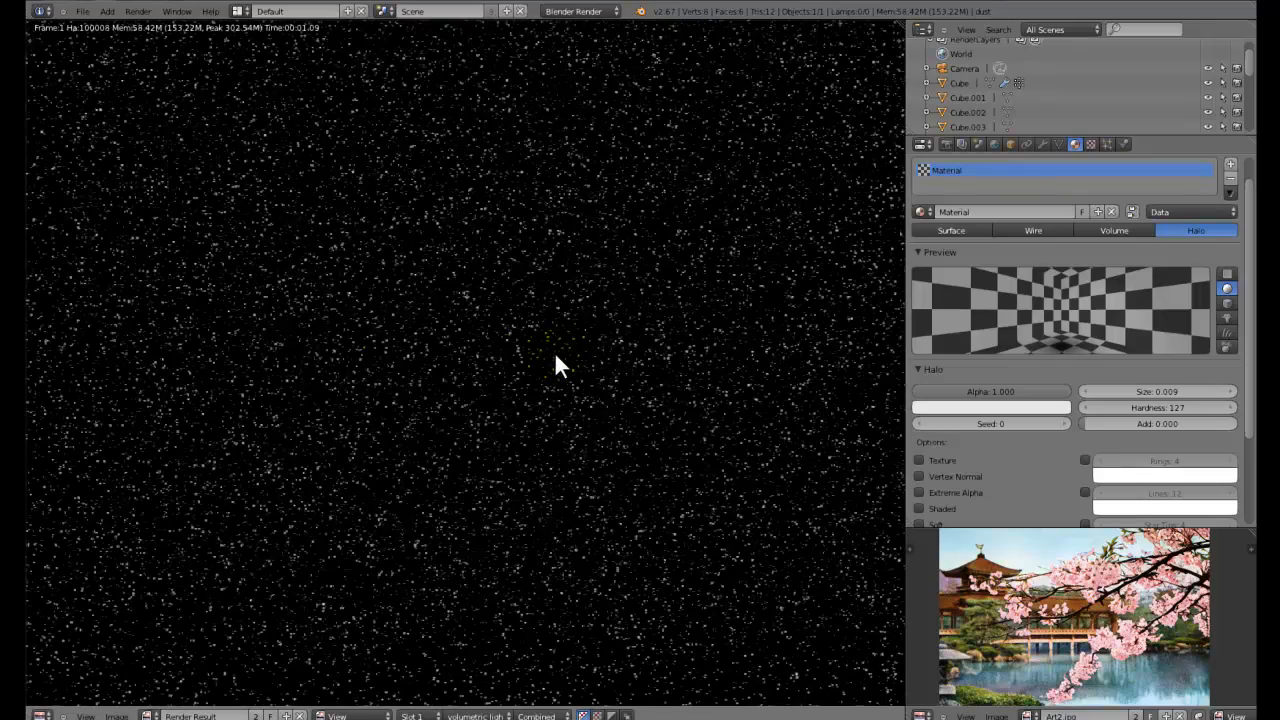
{"action": "scroll", "coordinate": [554, 366], "scroll_direction": "down", "scroll_amount": 2}
Set the dust particle system's emission number to 50000 and render the image again
{"action": "left_click", "coordinate": [1084, 144]}
{"action": "left_click", "coordinate": [1106, 144]}
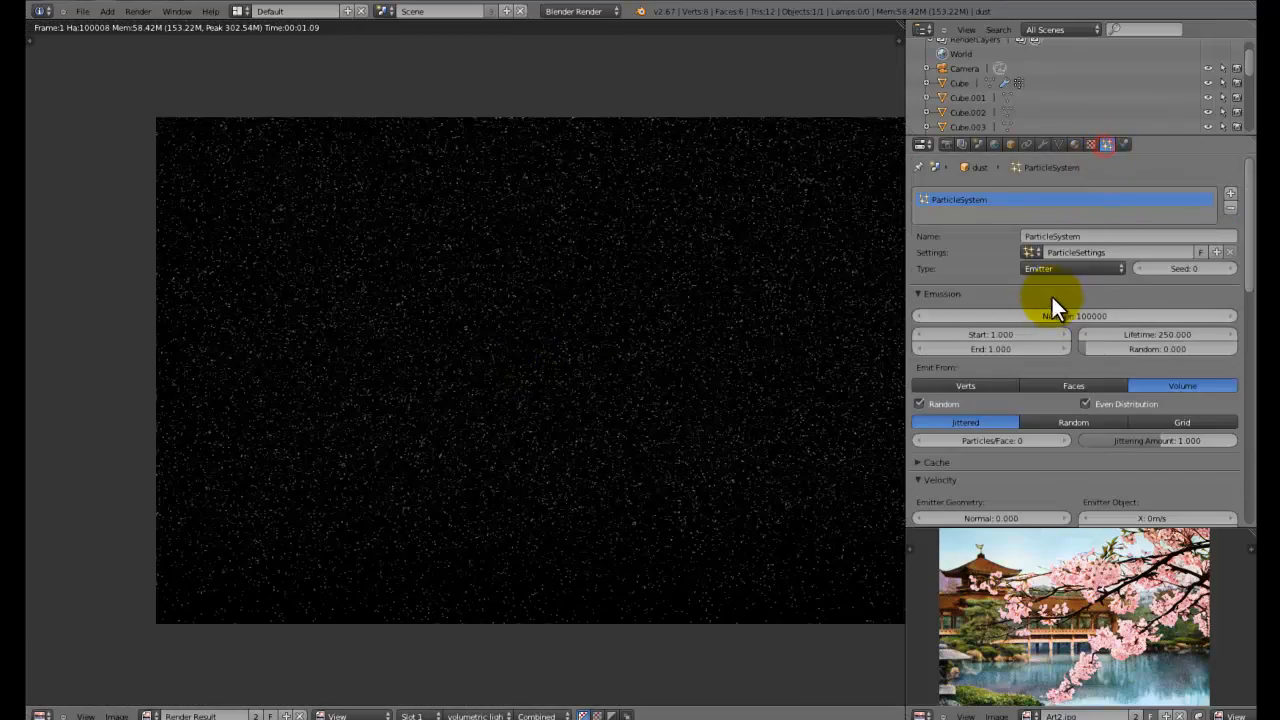
{"action": "left_click", "coordinate": [1056, 314]}
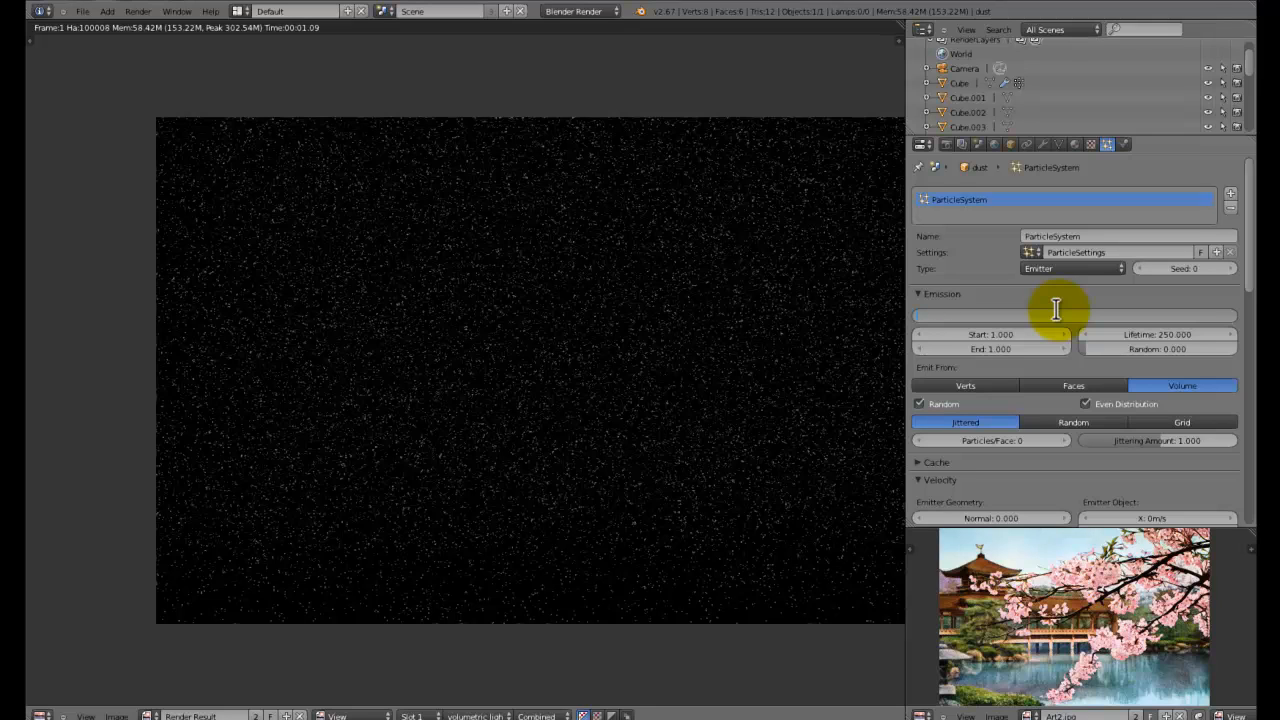
{"action": "type", "text": "50000"}
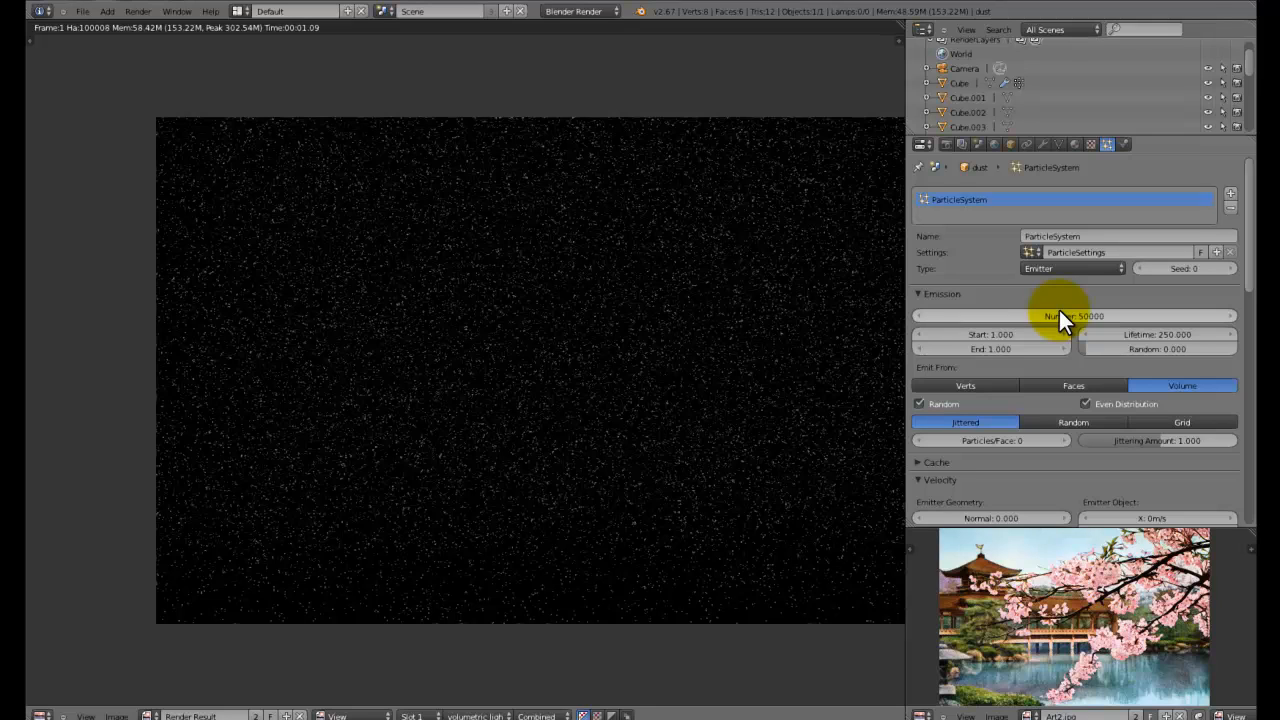
{"action": "key", "text": "Return"}
{"action": "middle_click_drag", "start_coordinate": [457, 346], "coordinate": [617, 350]}
{"action": "key", "text": "F12"}
Examine the density of the thinned-out dust at different magnifications and check the render's dimension settings
{"action": "scroll", "coordinate": [617, 350], "scroll_direction": "up", "scroll_amount": 3}
{"action": "scroll", "coordinate": [437, 372], "scroll_direction": "down", "scroll_amount": 6}
{"action": "middle_click_drag", "start_coordinate": [437, 372], "coordinate": [268, 374]}
{"action": "scroll", "coordinate": [268, 374], "scroll_direction": "up", "scroll_amount": 2}
{"action": "scroll", "coordinate": [270, 378], "scroll_direction": "up", "scroll_amount": 2}
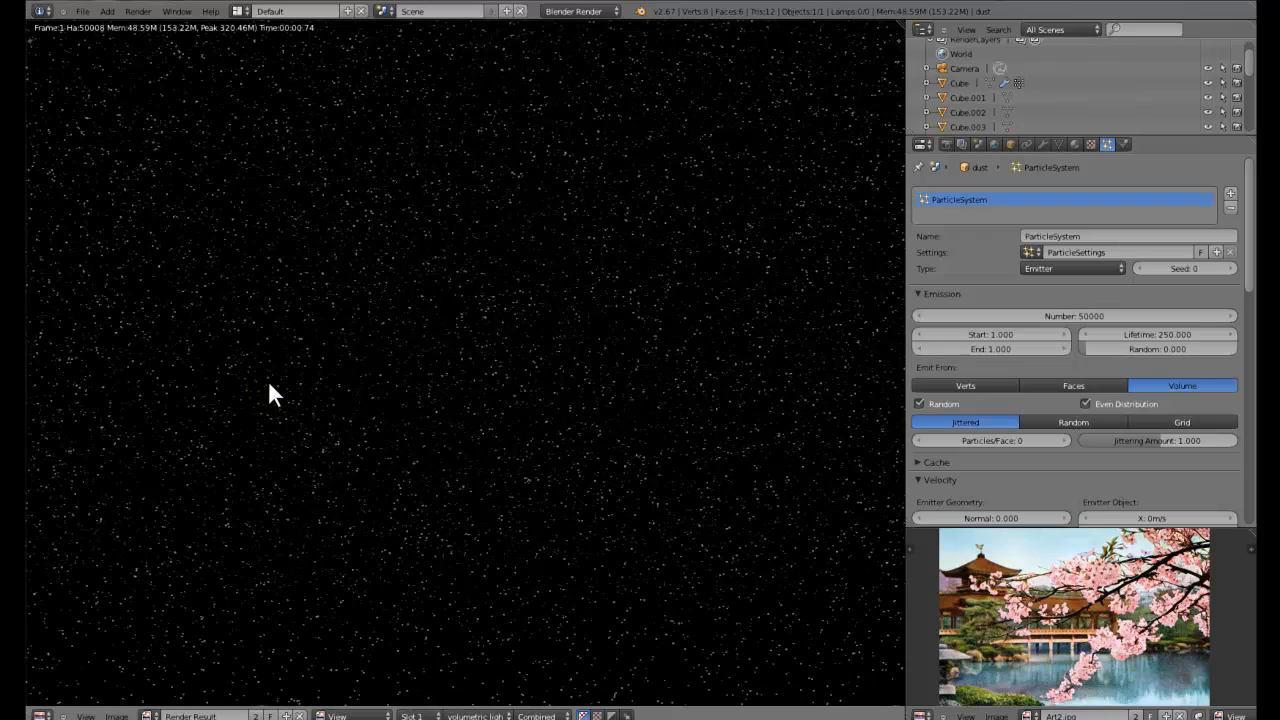
{"action": "scroll", "coordinate": [269, 405], "scroll_direction": "up", "scroll_amount": 3}
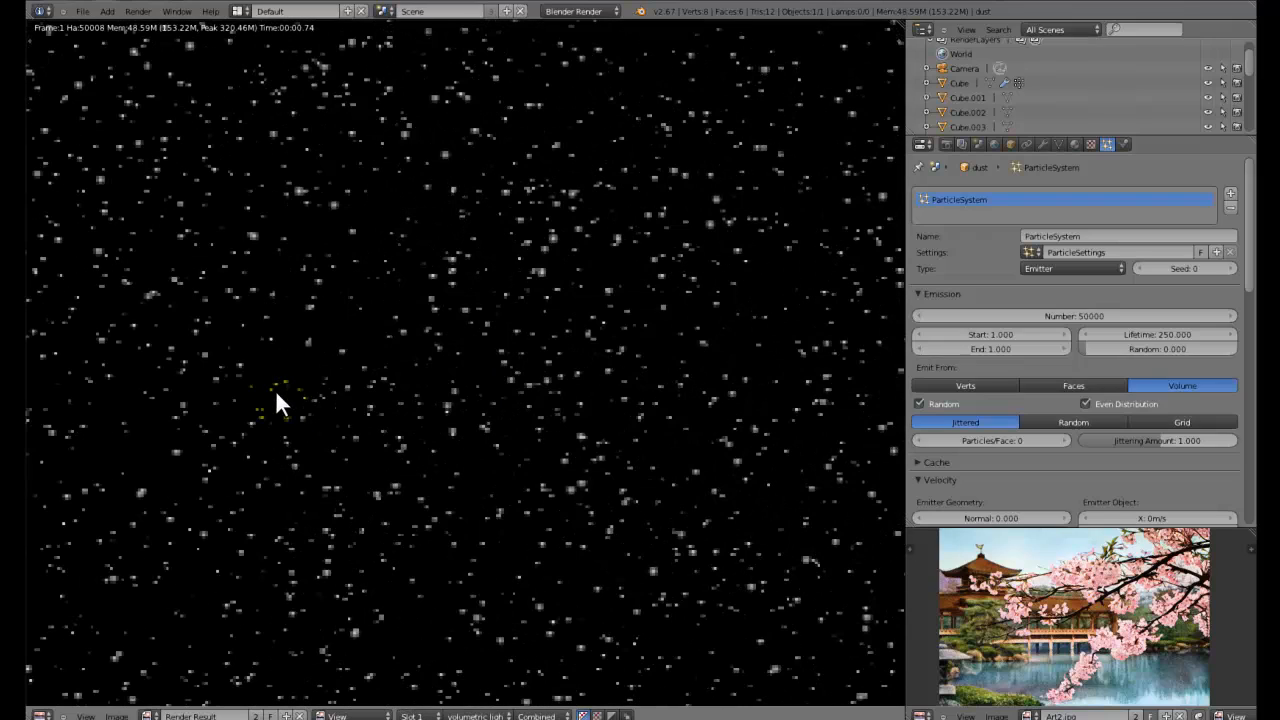
{"action": "left_click", "coordinate": [948, 145]}
{"action": "scroll", "coordinate": [924, 336], "scroll_direction": "down", "scroll_amount": 2}
{"action": "scroll", "coordinate": [589, 306], "scroll_direction": "down", "scroll_amount": 4}
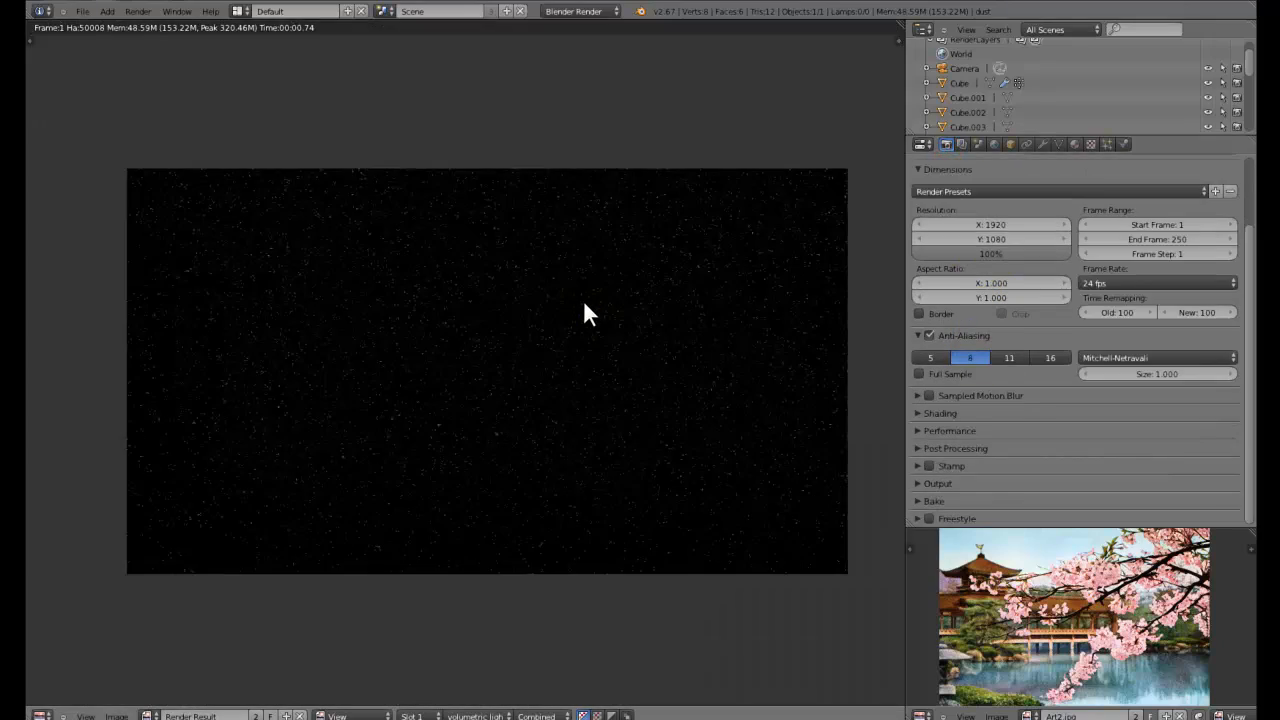
{"action": "scroll", "coordinate": [583, 311], "scroll_direction": "up", "scroll_amount": 4}
{"action": "middle_click_drag", "start_coordinate": [583, 311], "coordinate": [543, 349]}
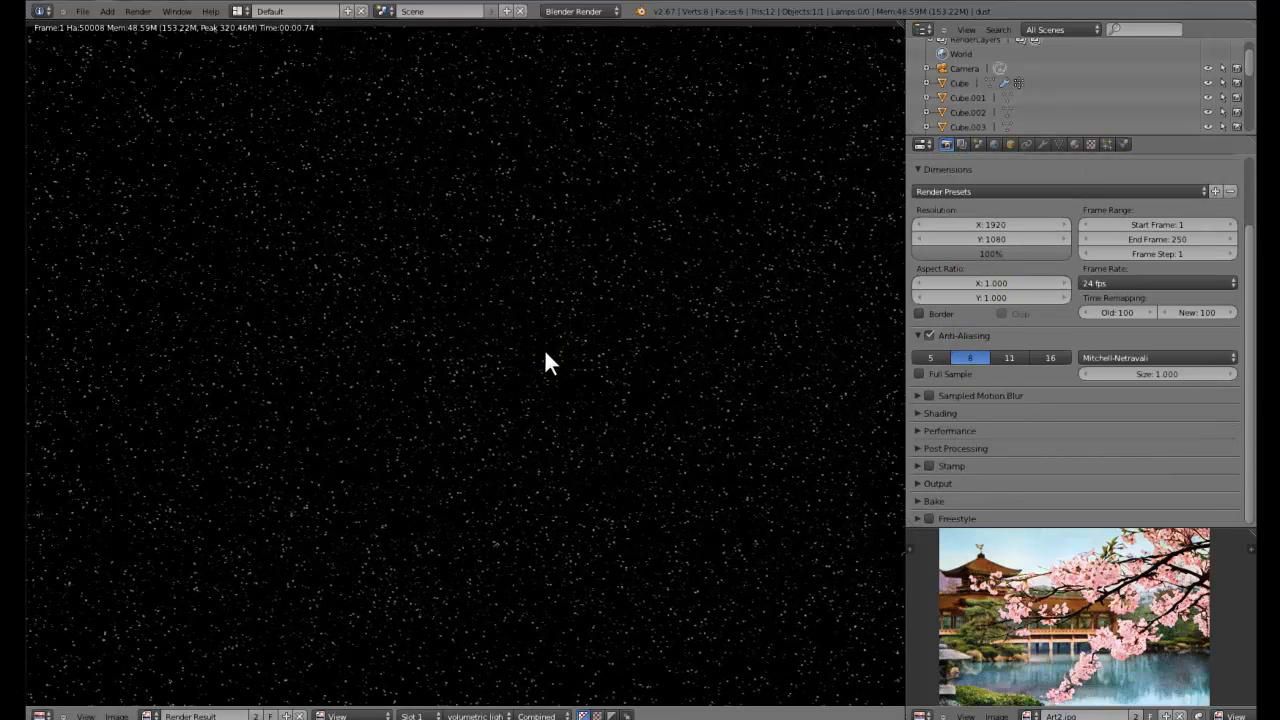
{"action": "scroll", "coordinate": [544, 348], "scroll_direction": "down", "scroll_amount": 3}
{"action": "scroll", "coordinate": [544, 348], "scroll_direction": "up", "scroll_amount": 1}
{"action": "scroll", "coordinate": [544, 363], "scroll_direction": "up", "scroll_amount": 1}
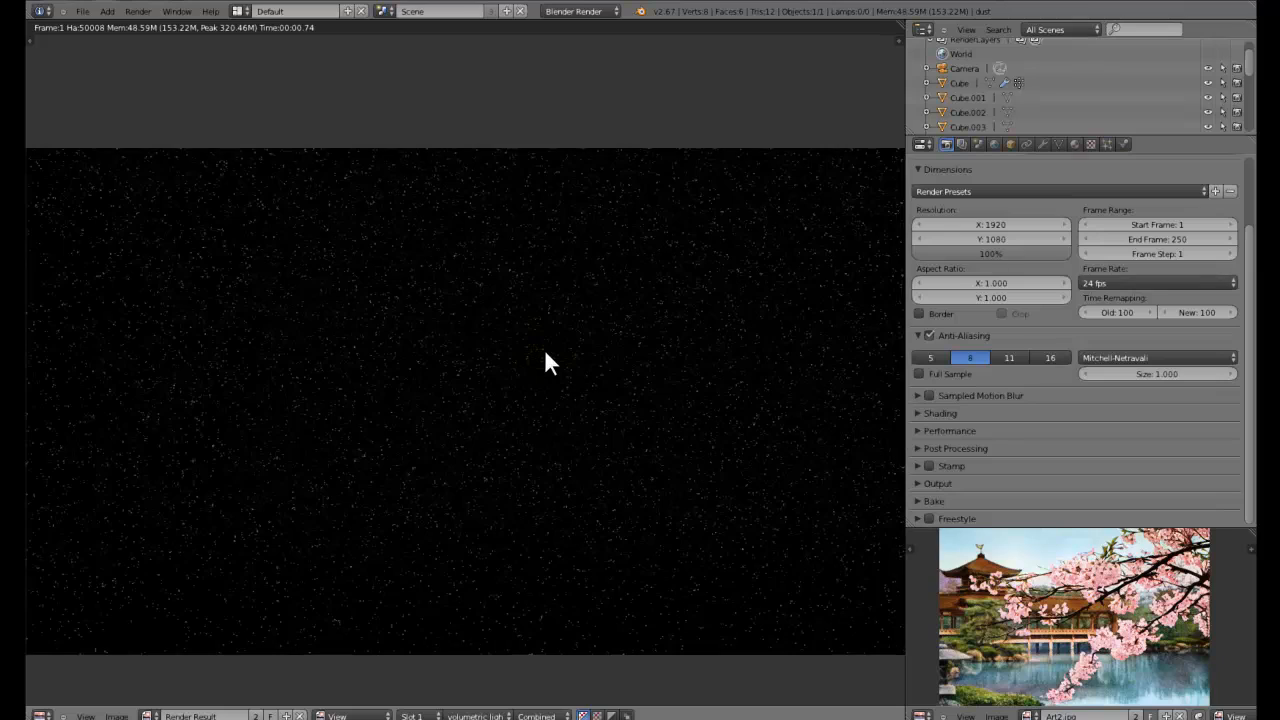
{"action": "scroll", "coordinate": [545, 352], "scroll_direction": "up", "scroll_amount": 1}
{"action": "middle_click_drag", "start_coordinate": [545, 352], "coordinate": [612, 318]}
{"action": "scroll", "coordinate": [612, 318], "scroll_direction": "down", "scroll_amount": 2}
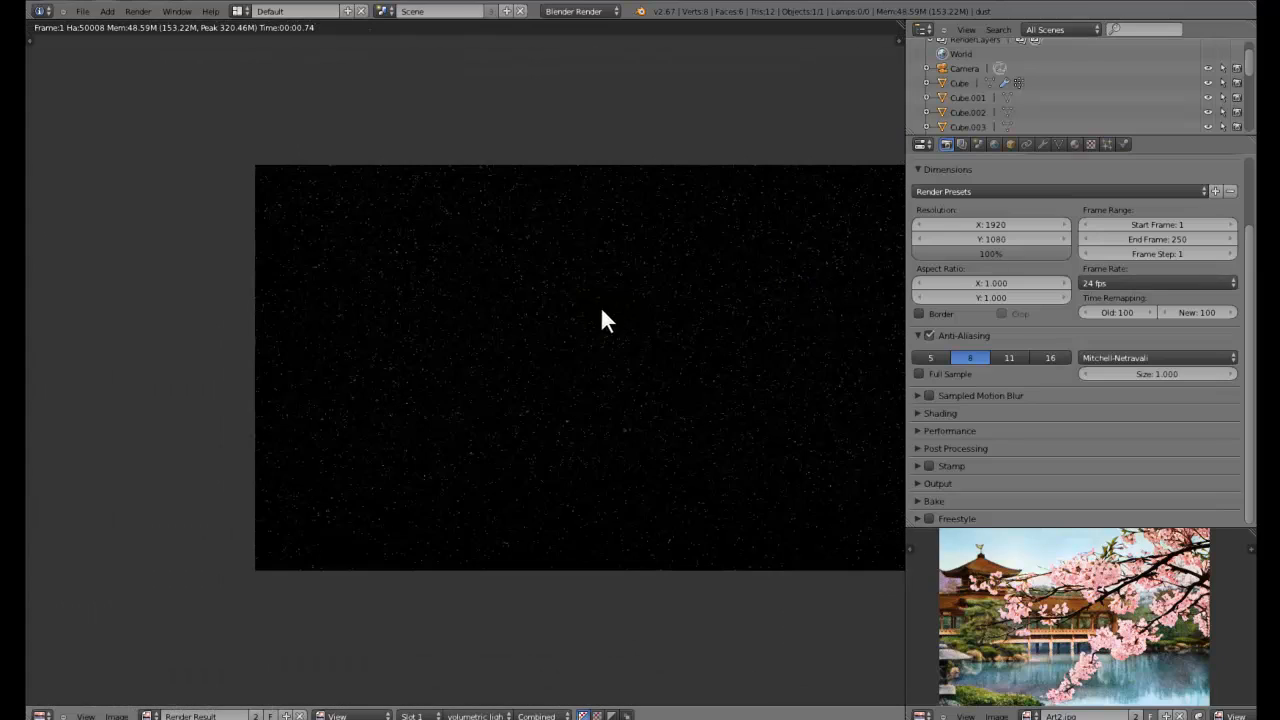
Switch to the Blender window with the dojo scene and maximize its compositing node editor around the Render Layers and Multiply nodes
{"action": "mouse_move", "coordinate": [143, 686]}
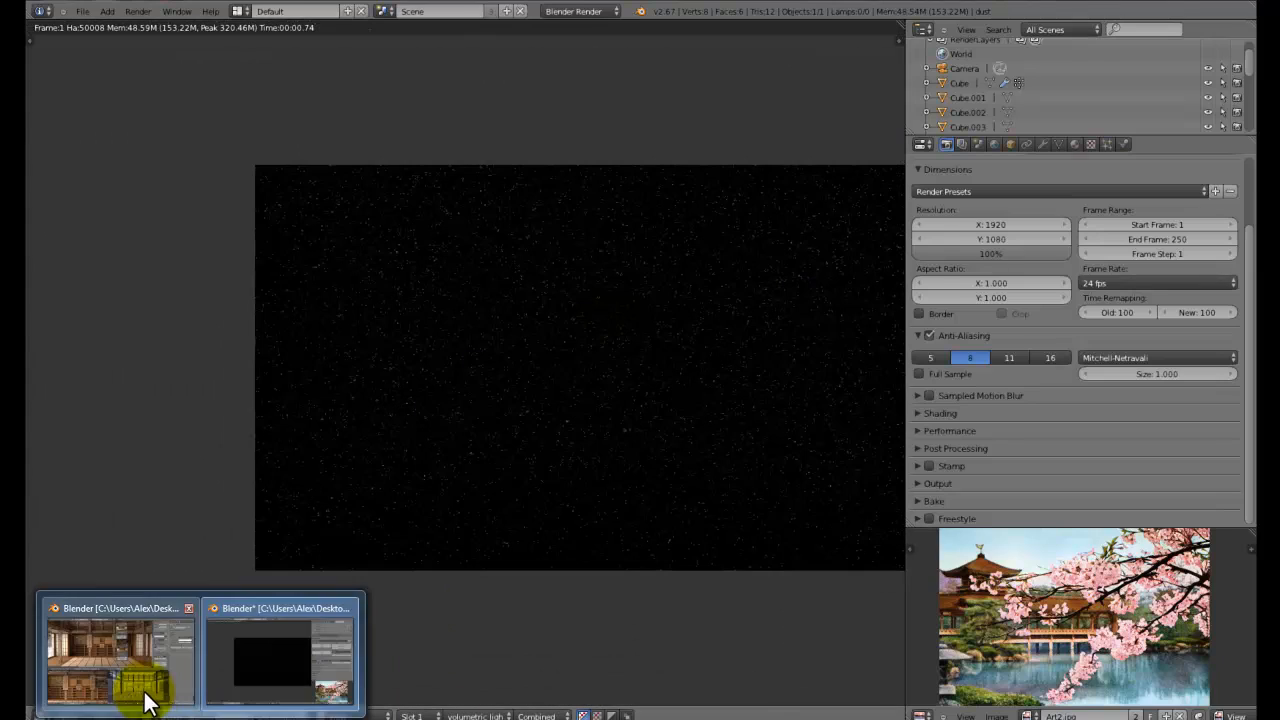
{"action": "left_click", "coordinate": [144, 692]}
{"action": "scroll", "coordinate": [400, 355], "scroll_direction": "down", "scroll_amount": 2}
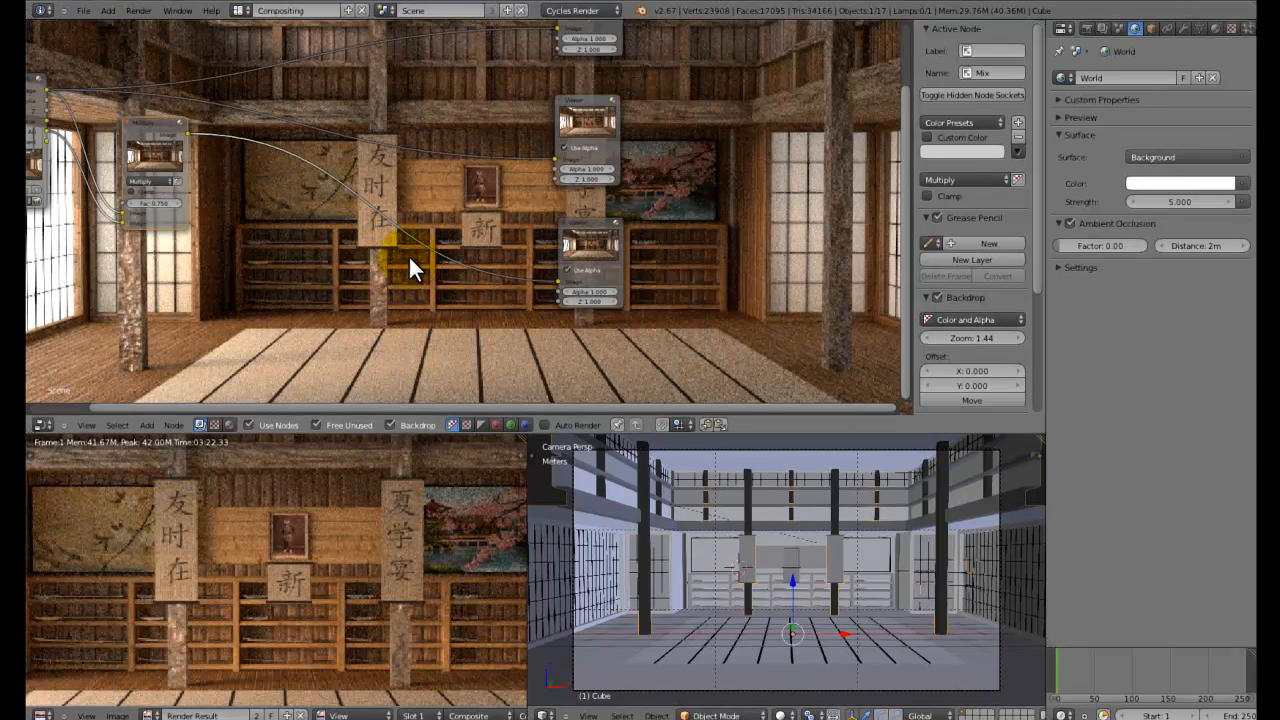
{"action": "key", "text": "ctrl+Up"}
{"action": "middle_click_drag", "start_coordinate": [304, 367], "coordinate": [617, 428]}
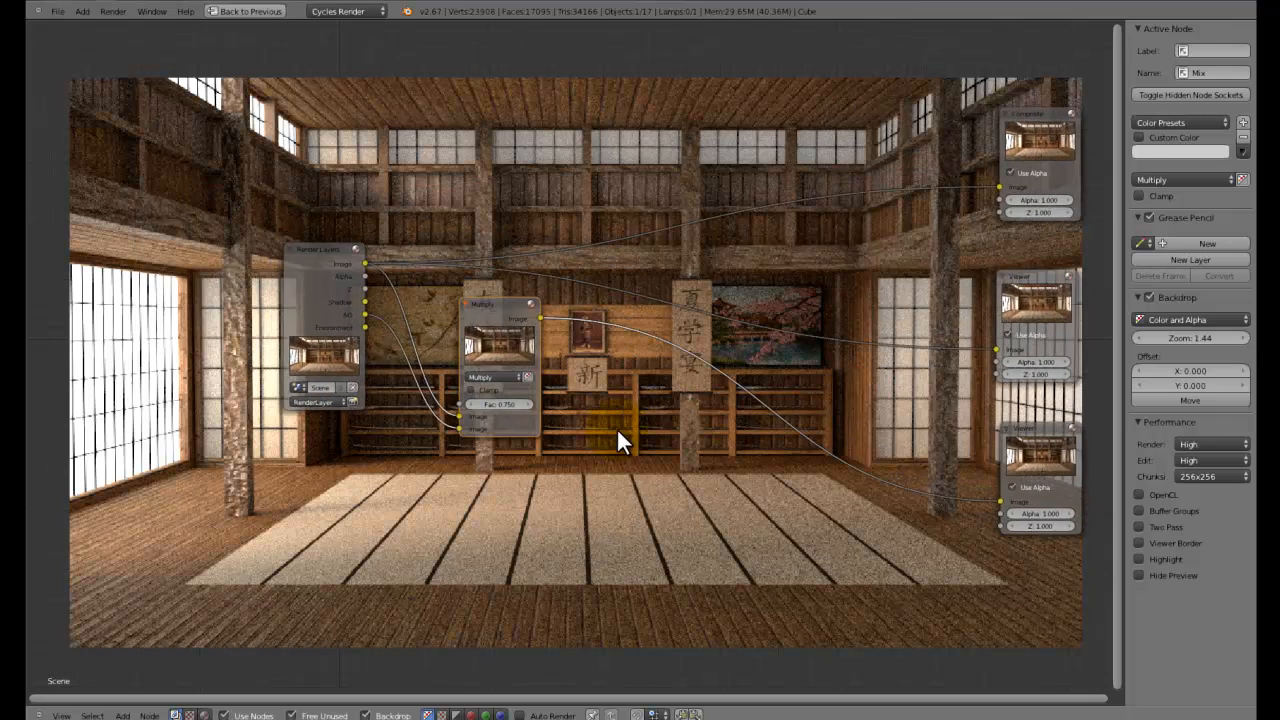
{"action": "scroll", "coordinate": [597, 415], "scroll_direction": "up", "scroll_amount": 5}
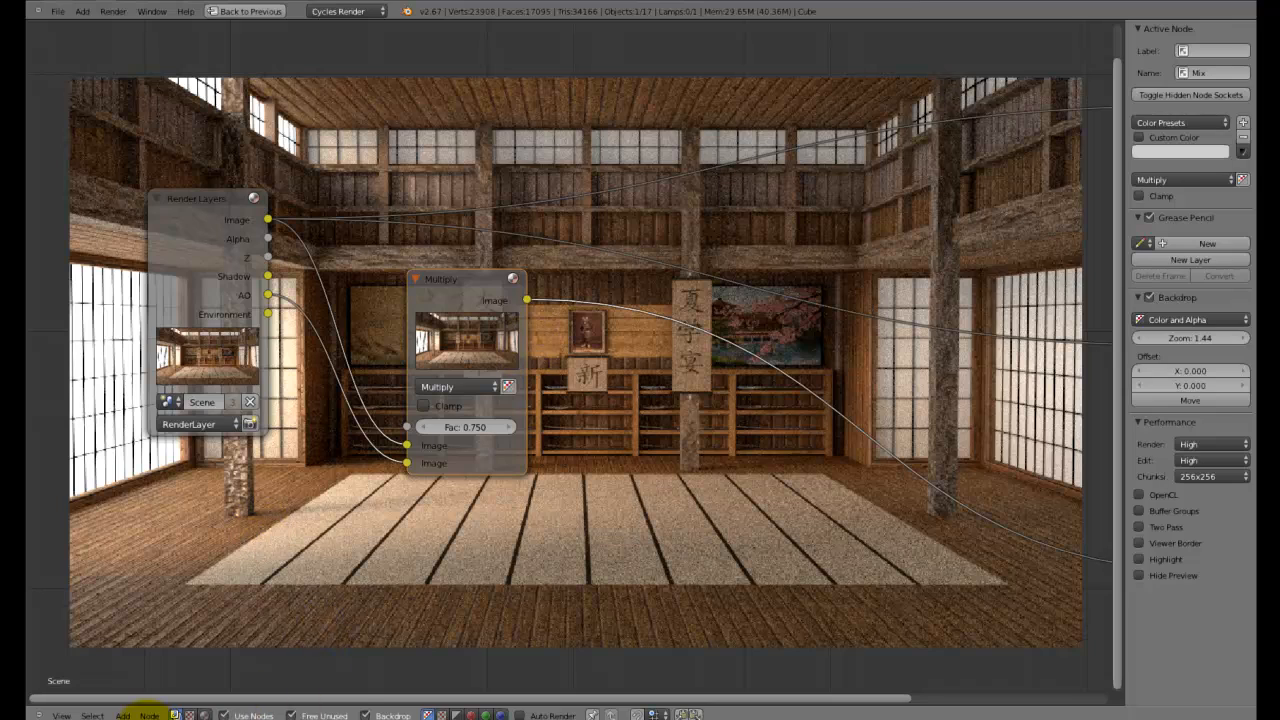
Return to the Particles Blender window and inspect the dust render once more, both up close and as a whole
{"action": "mouse_move", "coordinate": [178, 695]}
{"action": "left_click", "coordinate": [272, 670]}
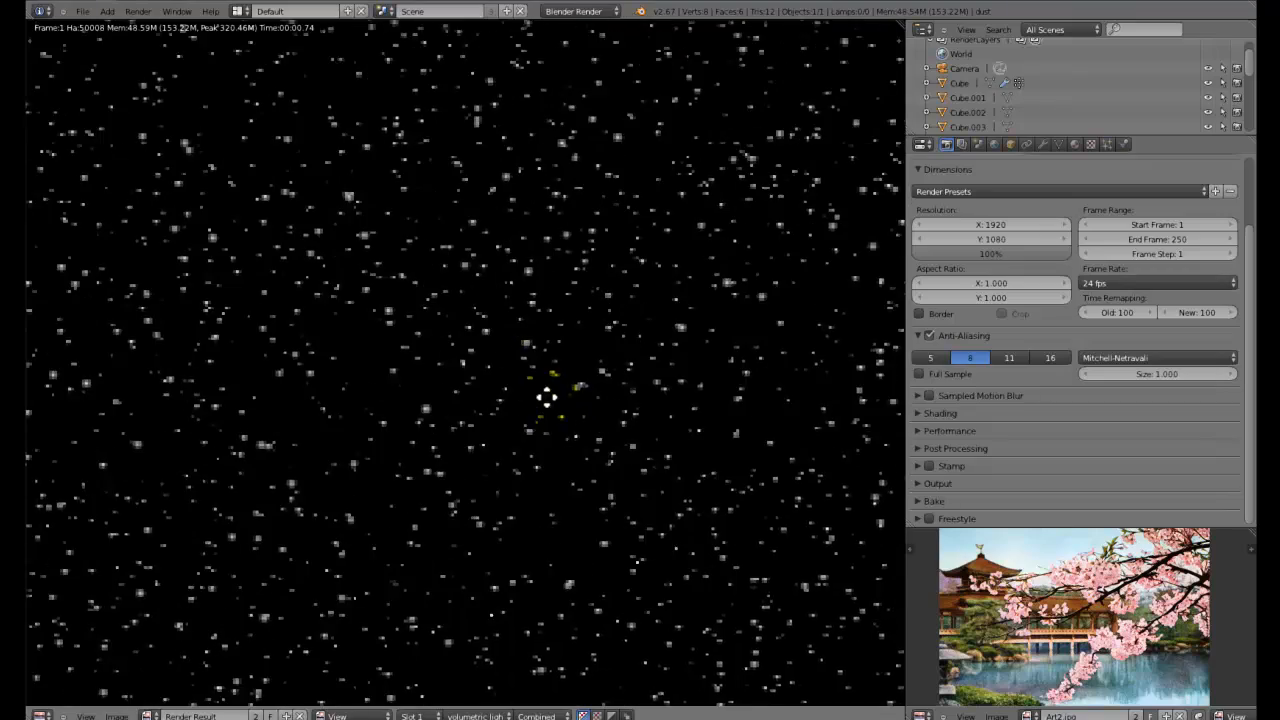
{"action": "middle_click_drag", "start_coordinate": [549, 406], "coordinate": [441, 423]}
{"action": "scroll", "coordinate": [449, 410], "scroll_direction": "down", "scroll_amount": 2}
{"action": "scroll", "coordinate": [449, 410], "scroll_direction": "up", "scroll_amount": 3}
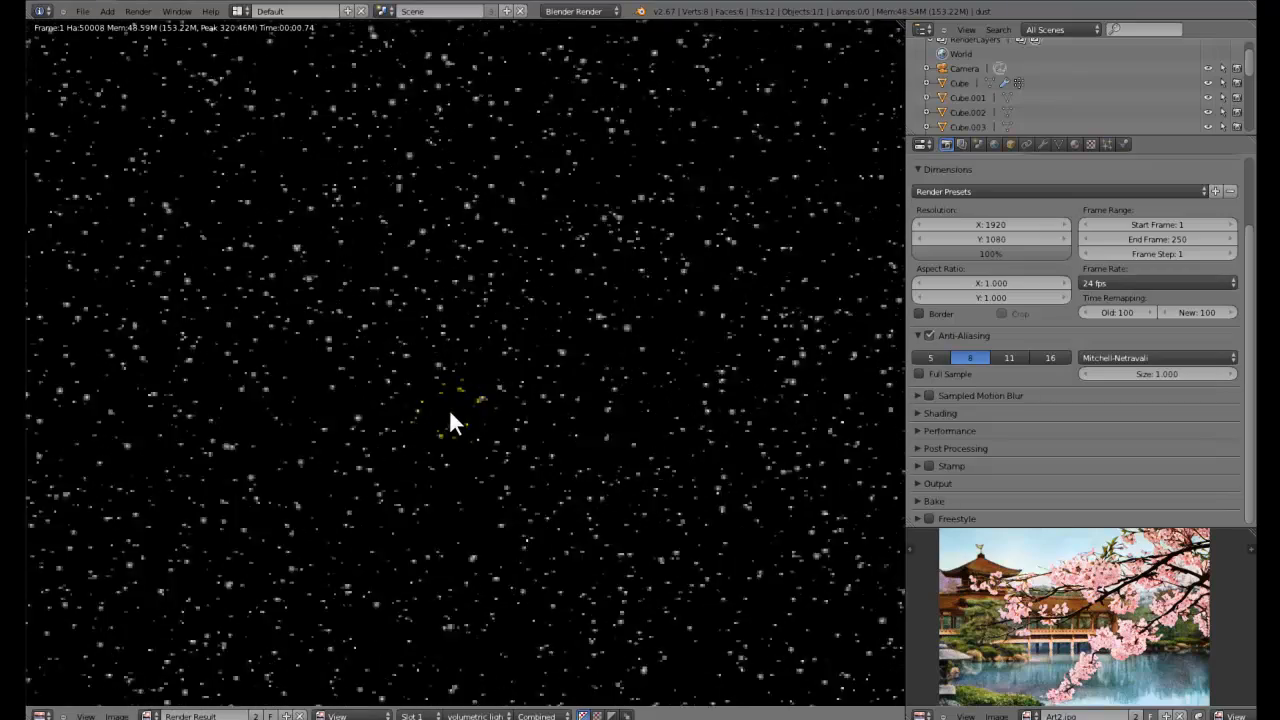
{"action": "scroll", "coordinate": [551, 391], "scroll_direction": "down", "scroll_amount": 4}
{"action": "scroll", "coordinate": [677, 314], "scroll_direction": "up", "scroll_amount": 2}
{"action": "scroll", "coordinate": [720, 240], "scroll_direction": "down", "scroll_amount": 2}
{"action": "scroll", "coordinate": [745, 215], "scroll_direction": "down", "scroll_amount": 2}
{"action": "middle_click_drag", "start_coordinate": [762, 208], "coordinate": [710, 214]}
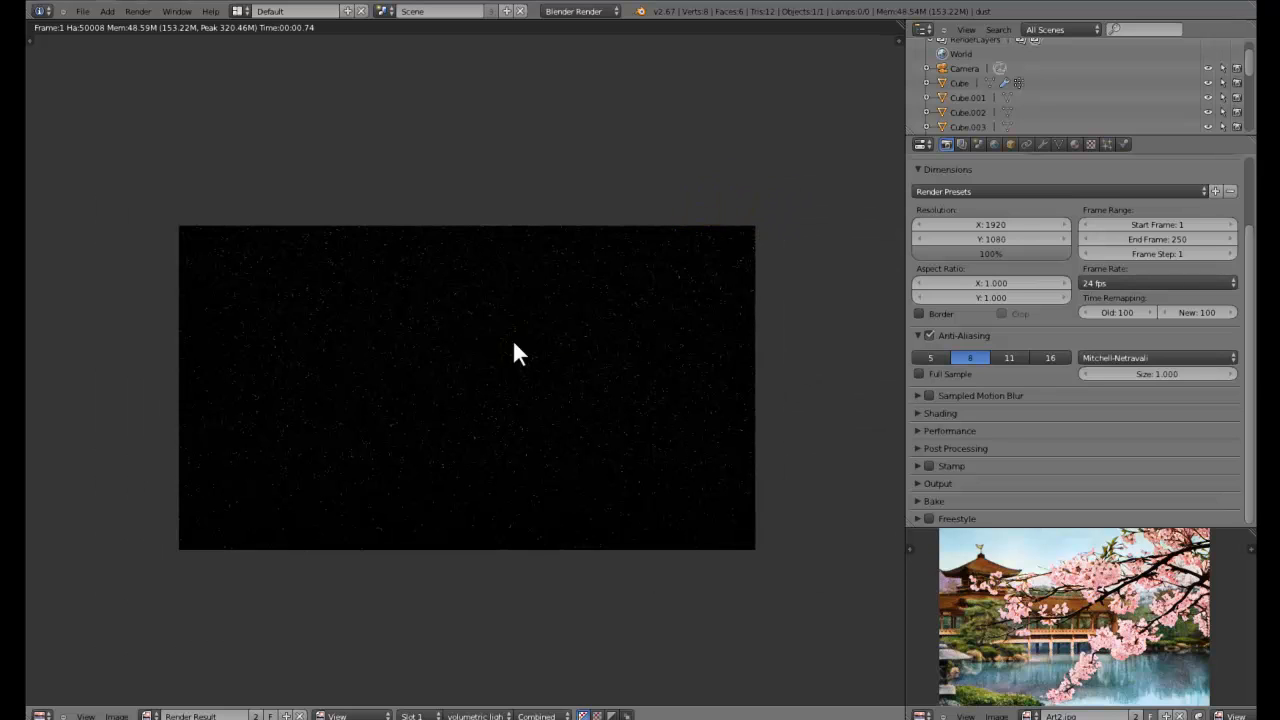
{"action": "scroll", "coordinate": [533, 298], "scroll_direction": "up", "scroll_amount": 3}
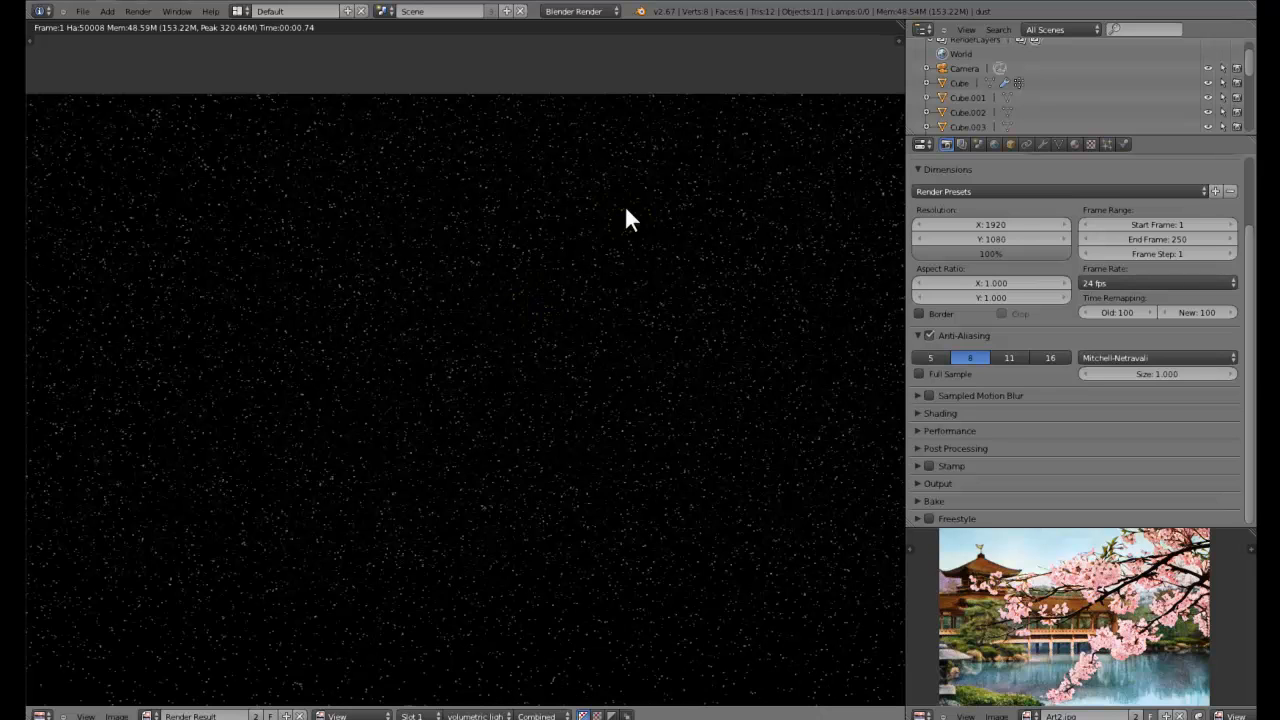
{"action": "middle_click_drag", "start_coordinate": [540, 352], "coordinate": [653, 400]}
{"action": "mouse_move", "coordinate": [630, 300]}
{"action": "middle_mouse_down"}
{"action": "mouse_move", "coordinate": [491, 283]}
{"action": "mouse_move", "coordinate": [654, 307]}
{"action": "middle_mouse_up"}
{"action": "middle_click_drag", "start_coordinate": [651, 373], "coordinate": [640, 386]}
{"action": "scroll", "coordinate": [500, 383], "scroll_direction": "down", "scroll_amount": 2}
{"action": "middle_click_drag", "start_coordinate": [438, 384], "coordinate": [557, 422]}
{"action": "scroll", "coordinate": [536, 337], "scroll_direction": "up", "scroll_amount": 2}
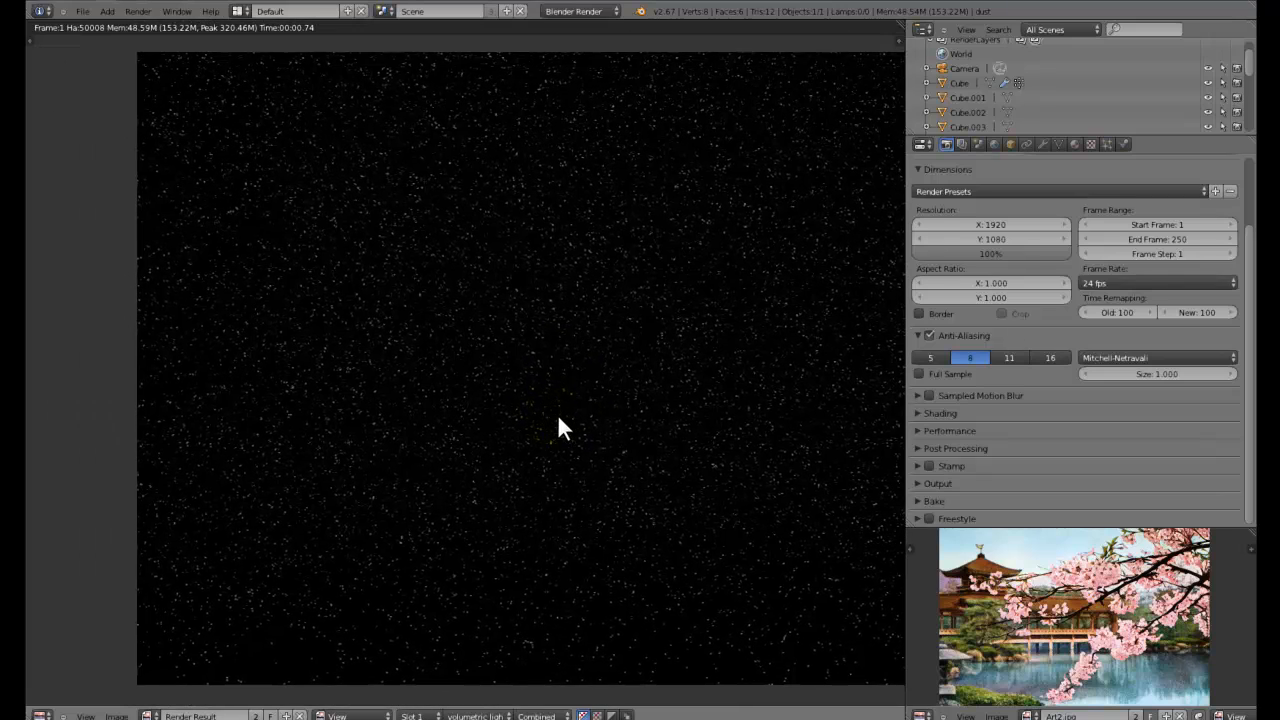
Save over Particles.blend and save the dust render as particles.png in the Tutorial Dojo folder
{"action": "key", "text": "ctrl+s"}
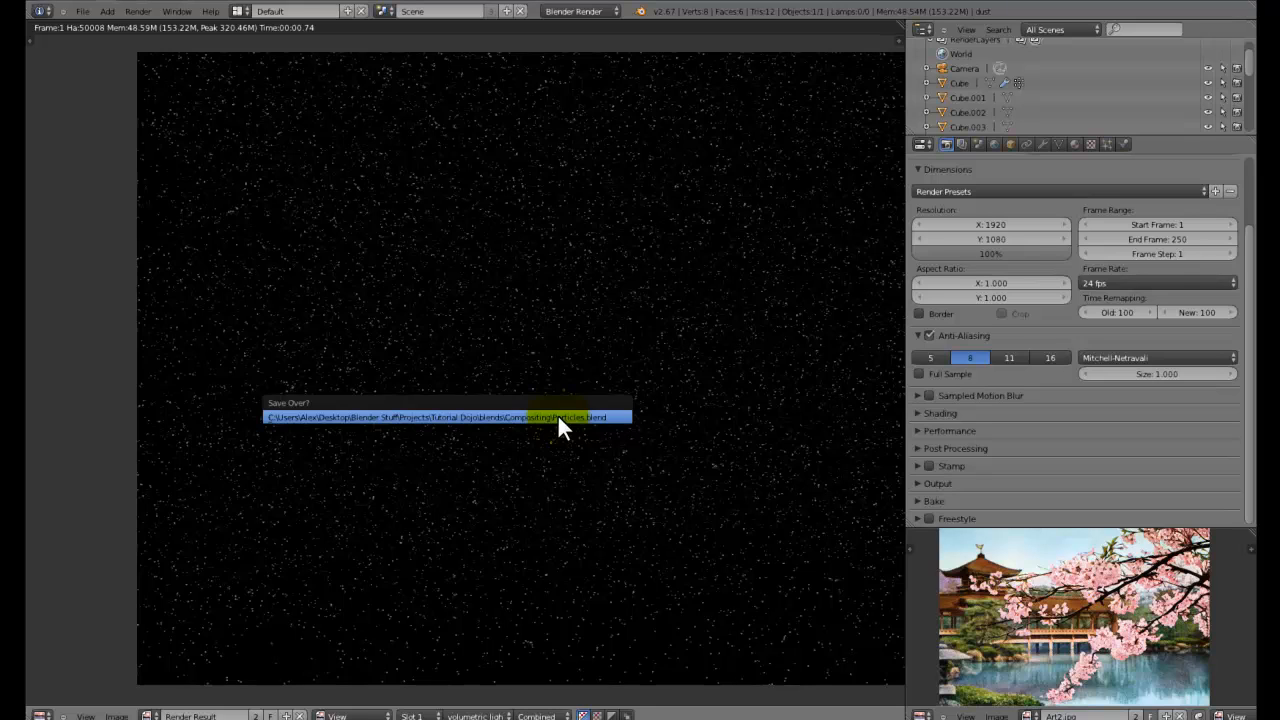
{"action": "left_click", "coordinate": [558, 416]}
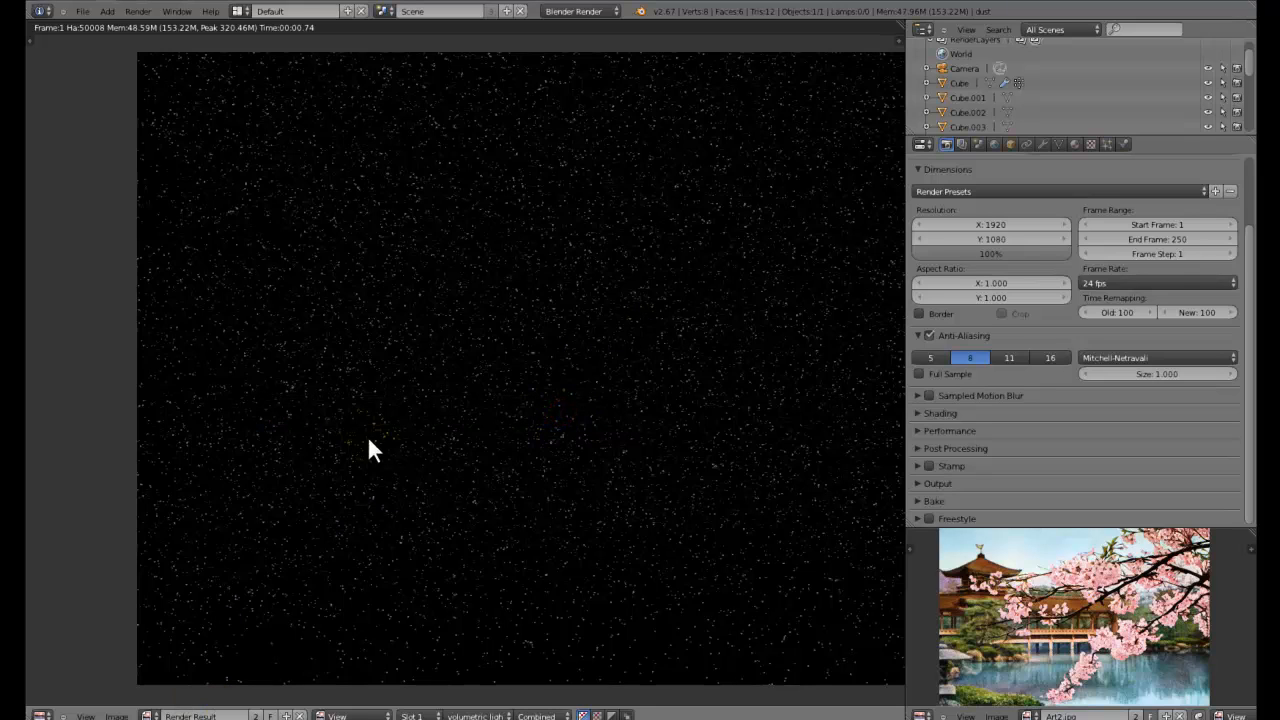
{"action": "key", "text": "F3"}
{"action": "left_click", "coordinate": [300, 64]}
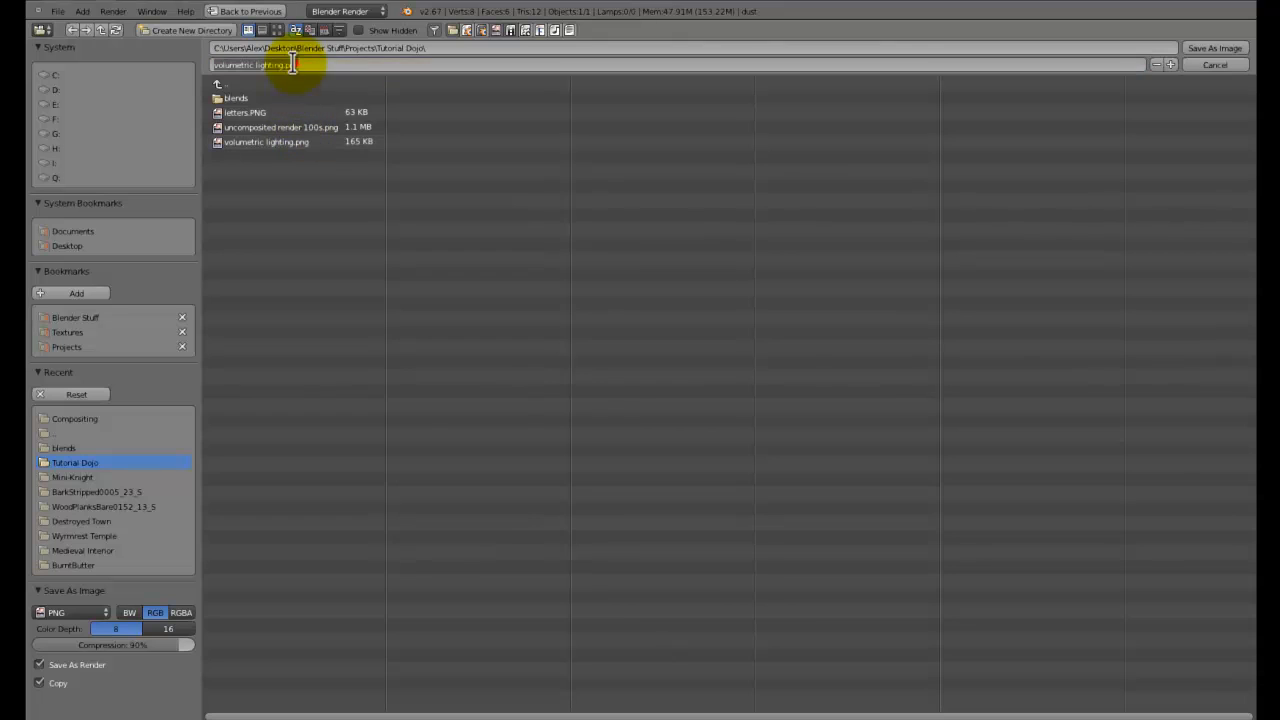
{"action": "key", "text": "Return"}
{"action": "left_click", "coordinate": [1214, 48]}
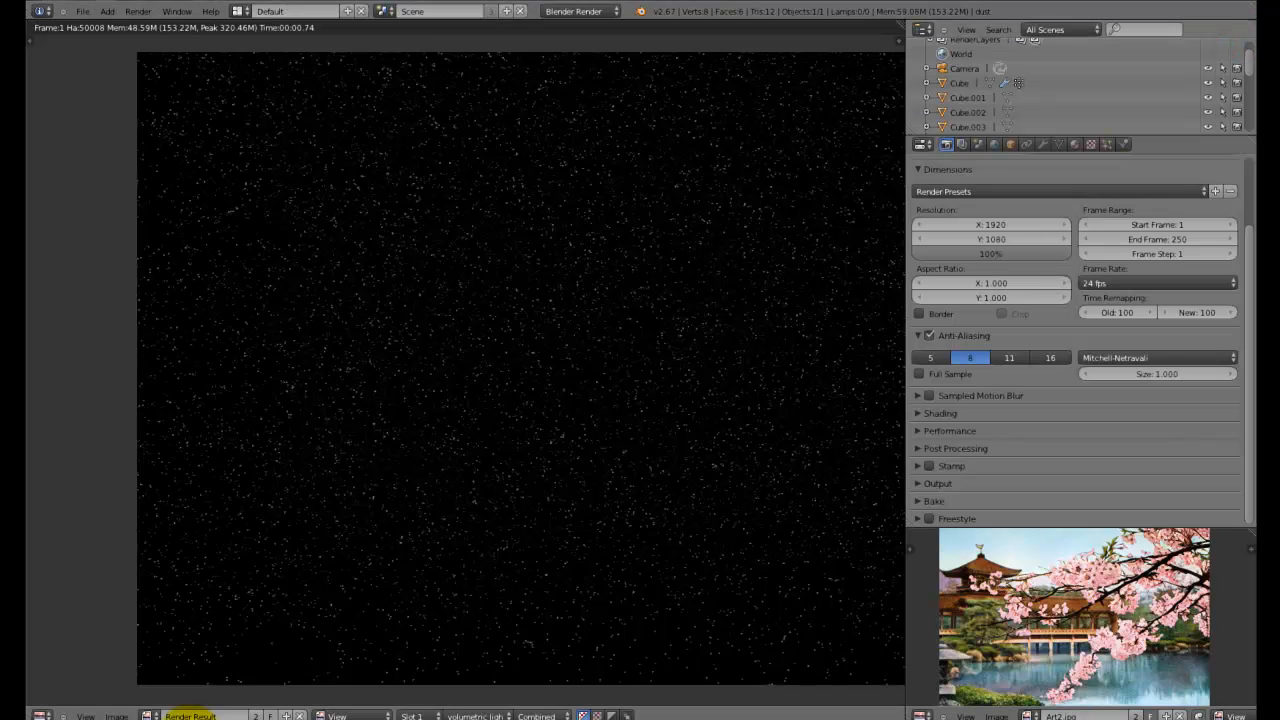
Switch to the dojo compositing window and add an Image input node above the Render Layers and Multiply nodes
{"action": "mouse_move", "coordinate": [192, 714]}
{"action": "left_click", "coordinate": [140, 684]}
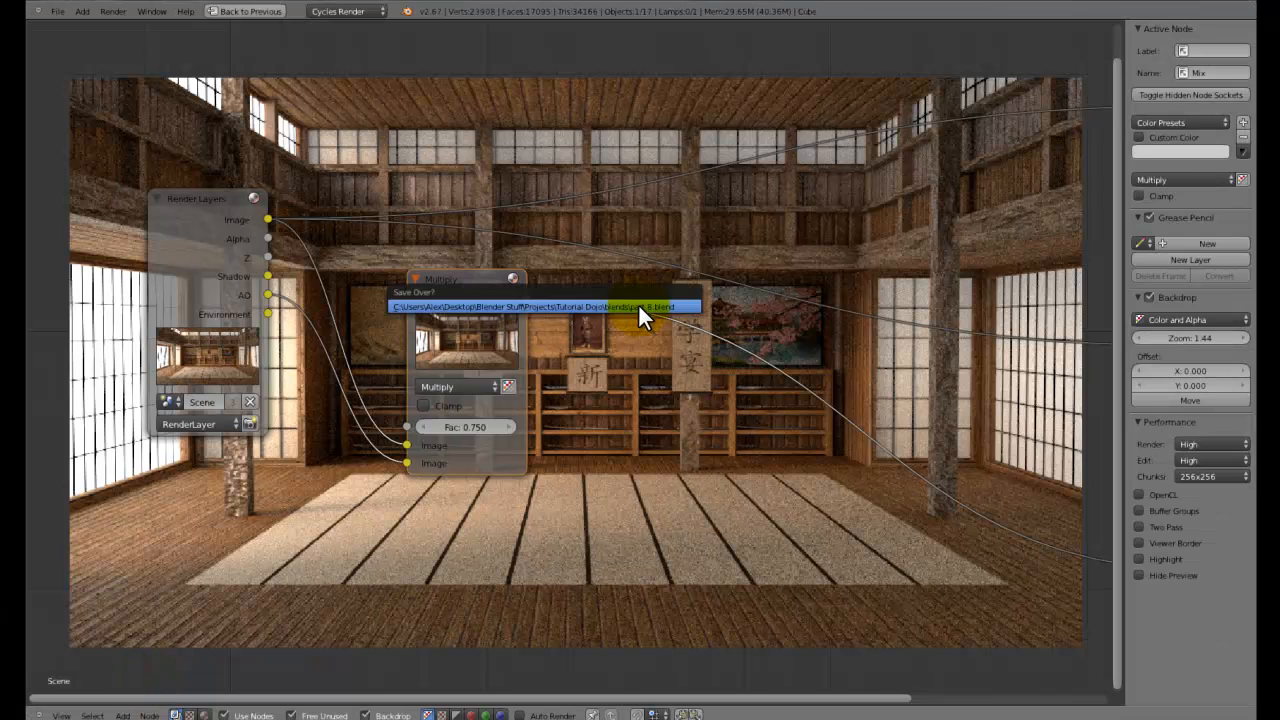
{"action": "key", "text": "Home"}
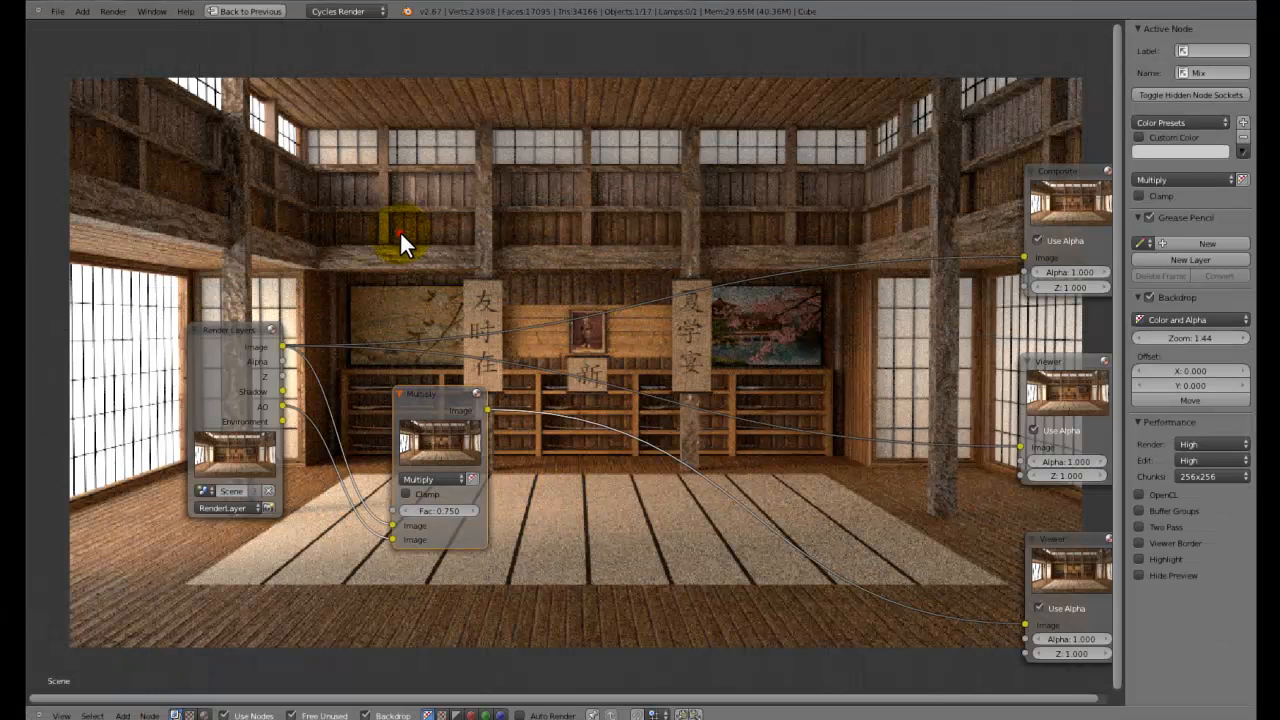
{"action": "key", "text": "shift+a"}
{"action": "mouse_move", "coordinate": [390, 201]}
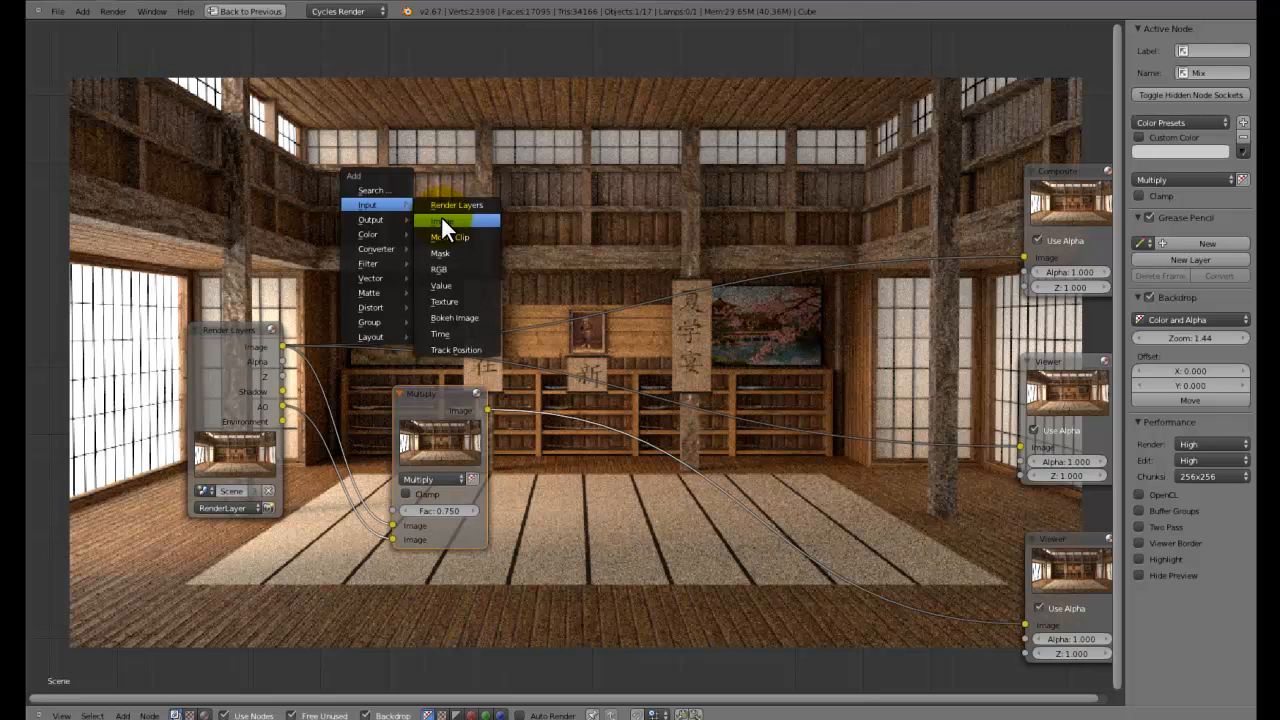
{"action": "left_click", "coordinate": [441, 218]}
{"action": "left_click", "coordinate": [378, 127]}
Load volumetric lighting.png from the Tutorial Dojo folder into the new Image node
{"action": "middle_click_drag", "start_coordinate": [423, 214], "coordinate": [440, 420]}
{"action": "left_click", "coordinate": [441, 472]}
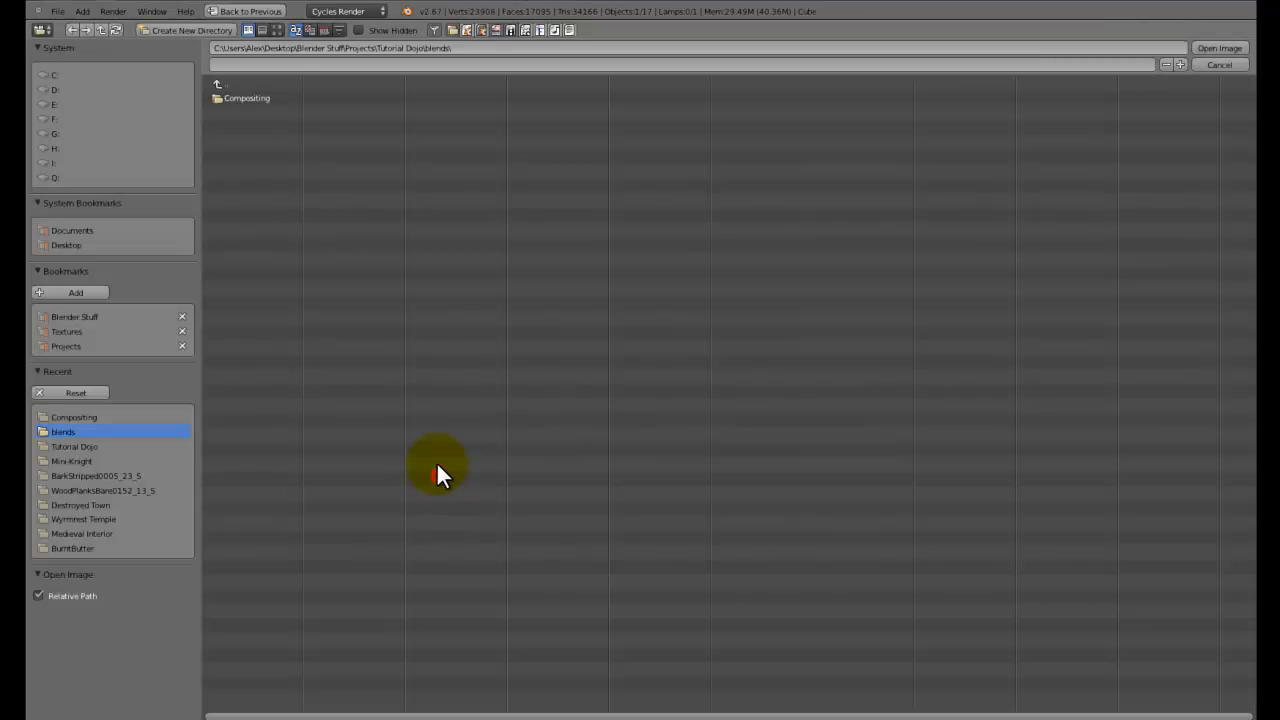
{"action": "left_click", "coordinate": [246, 84]}
{"action": "left_click", "coordinate": [251, 157]}
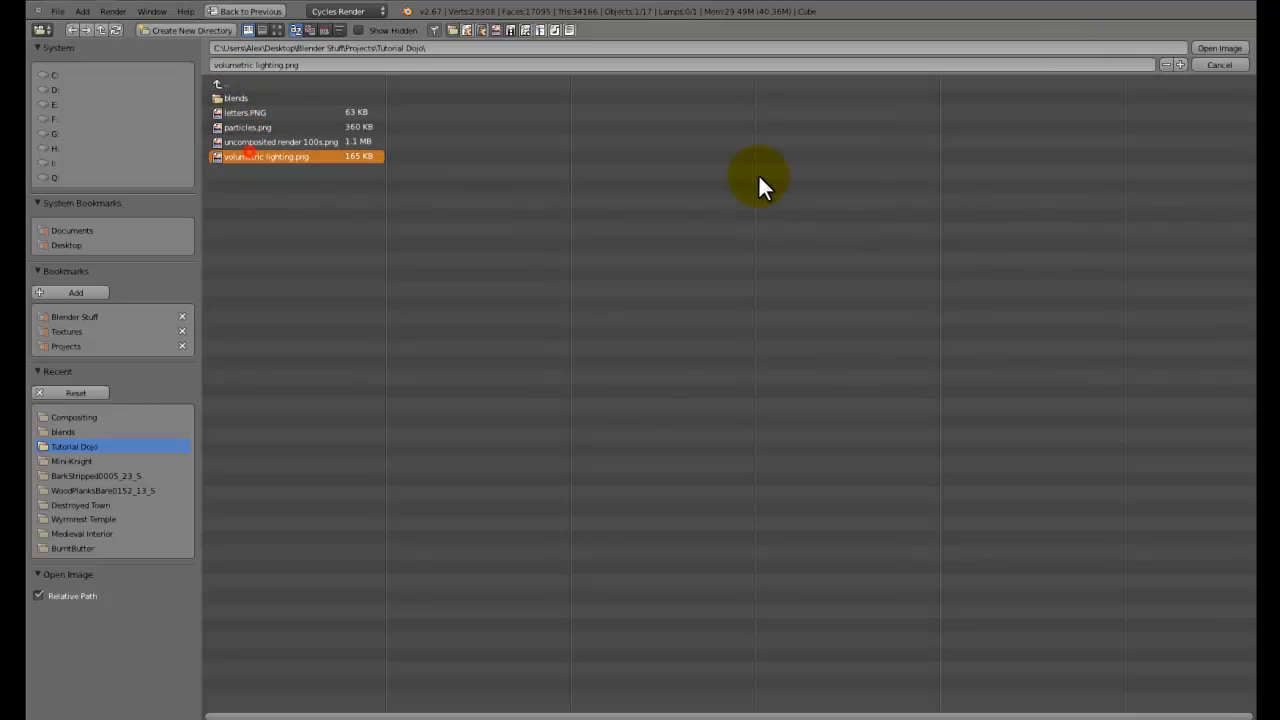
{"action": "left_click", "coordinate": [1219, 48]}
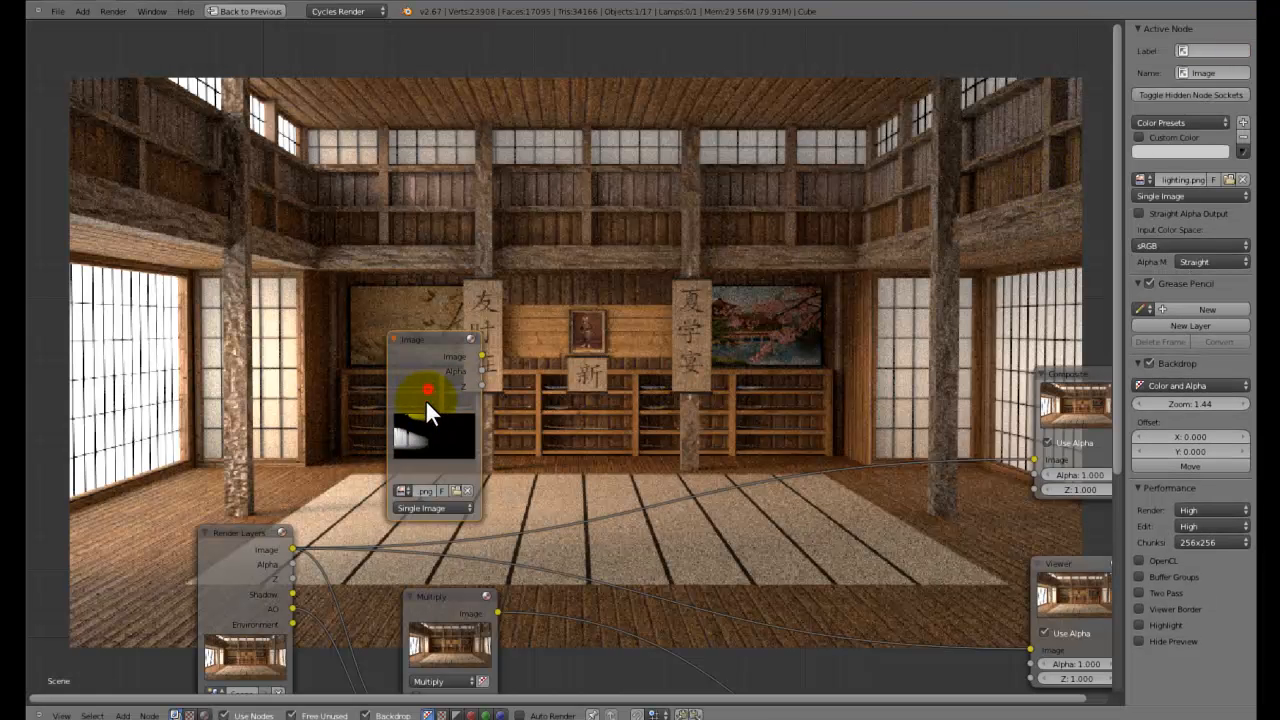
Duplicate the volumetric lighting Image node and load particles.png from the Tutorial Dojo folder into the copy
{"action": "key", "text": "shift+d"}
{"action": "left_click", "coordinate": [419, 238]}
{"action": "left_click", "coordinate": [450, 296]}
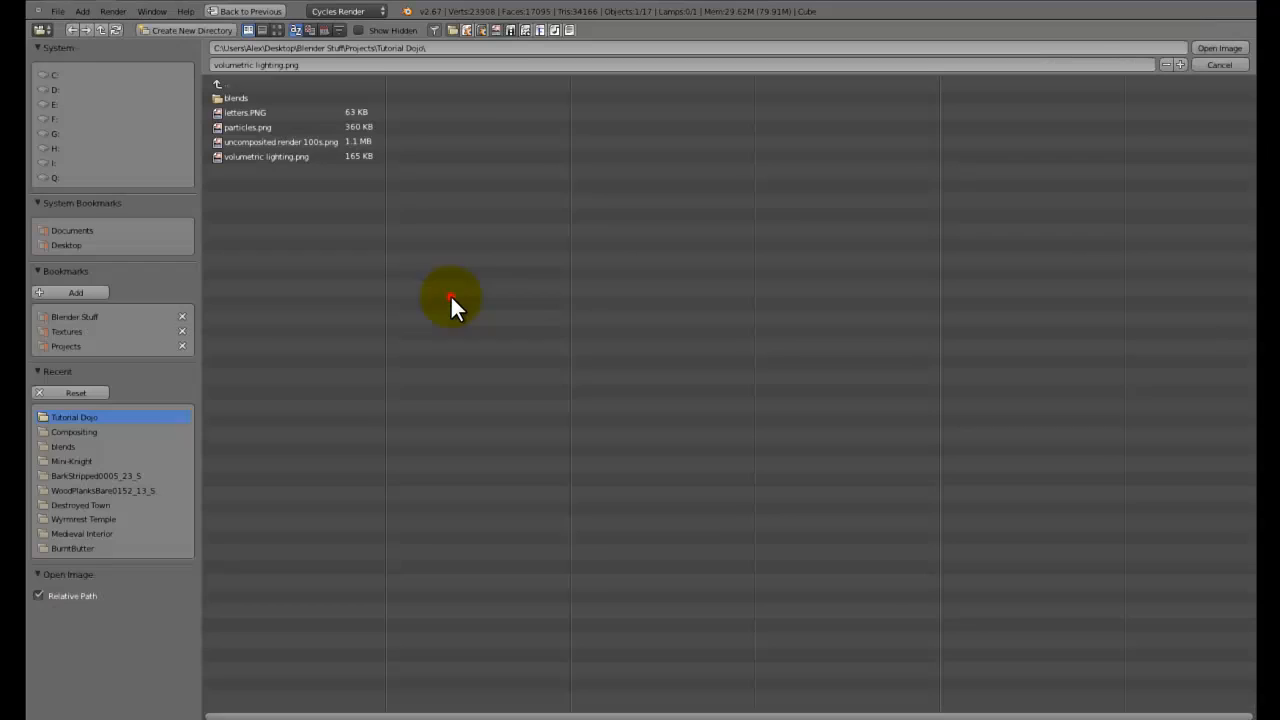
{"action": "left_click", "coordinate": [263, 128]}
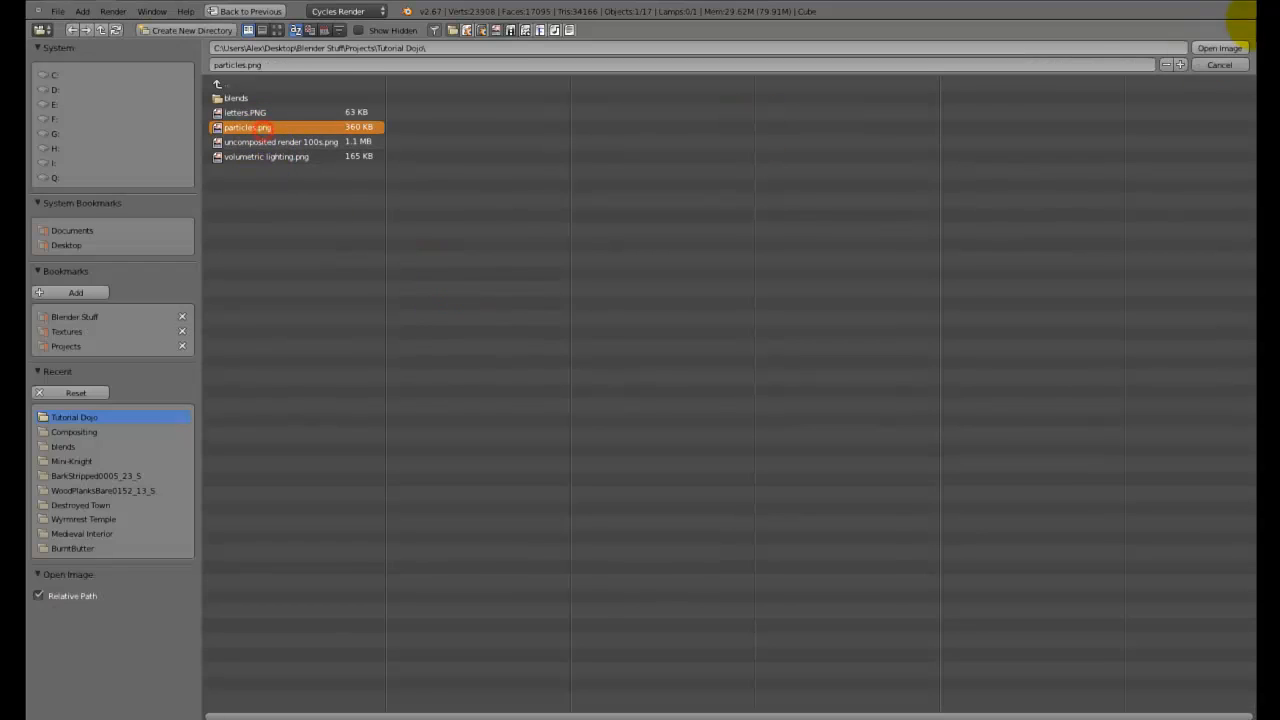
{"action": "left_click", "coordinate": [1219, 48]}
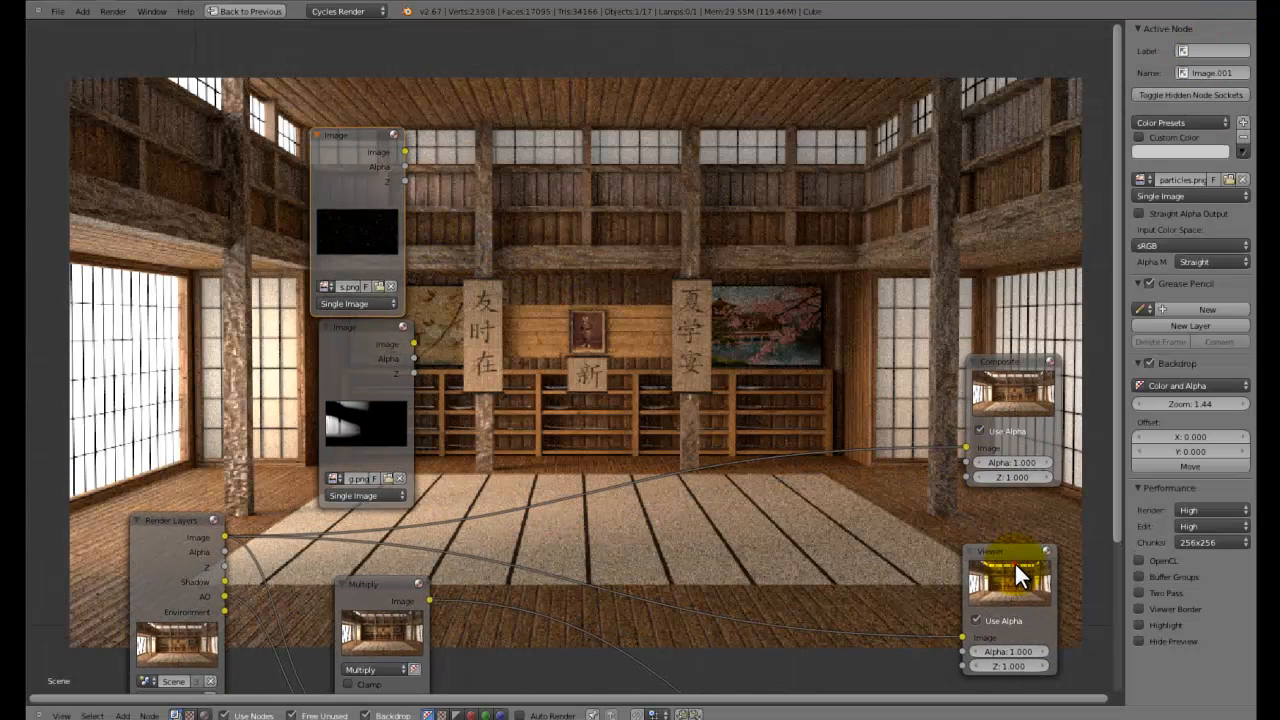
Duplicate the Viewer node and place the copy above the Composite node
{"action": "left_click", "coordinate": [1014, 563]}
{"action": "key", "text": "shift+d"}
{"action": "left_click", "coordinate": [800, 205]}
Move both Image nodes farther from the new Viewer and connect the volumetric lighting image to it
{"action": "key", "text": "b"}
{"action": "left_click_drag", "start_coordinate": [490, 189], "coordinate": [322, 330]}
{"action": "key", "text": "g"}
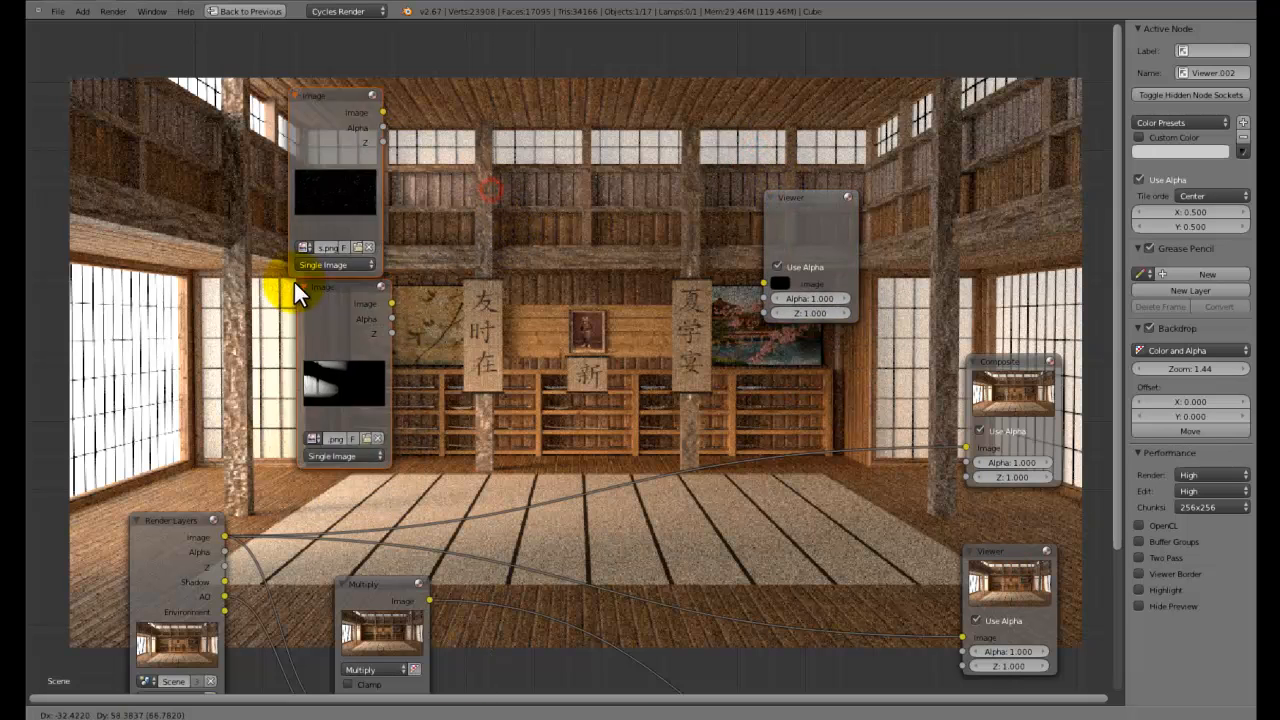
{"action": "left_click", "coordinate": [332, 252]}
{"action": "left_click_drag", "start_coordinate": [343, 258], "coordinate": [777, 285]}
{"action": "left_click", "coordinate": [810, 220]}
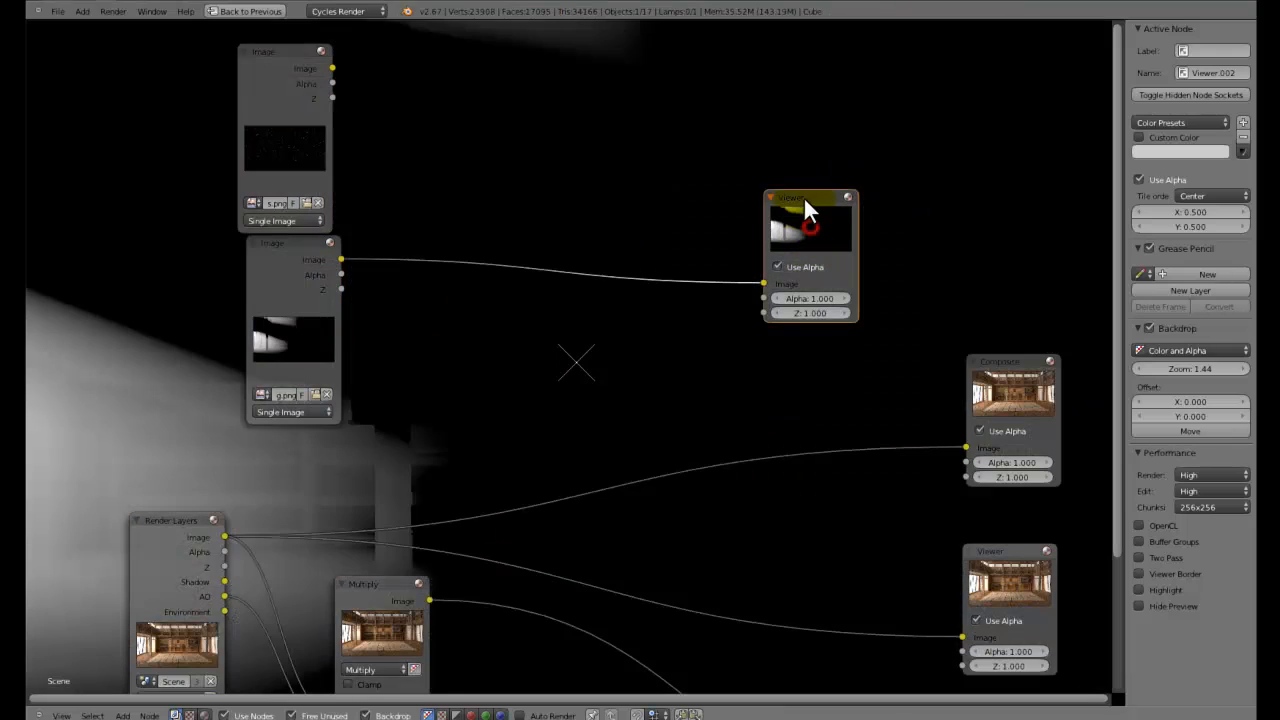
{"action": "scroll", "coordinate": [558, 315], "scroll_direction": "up", "scroll_amount": 1}
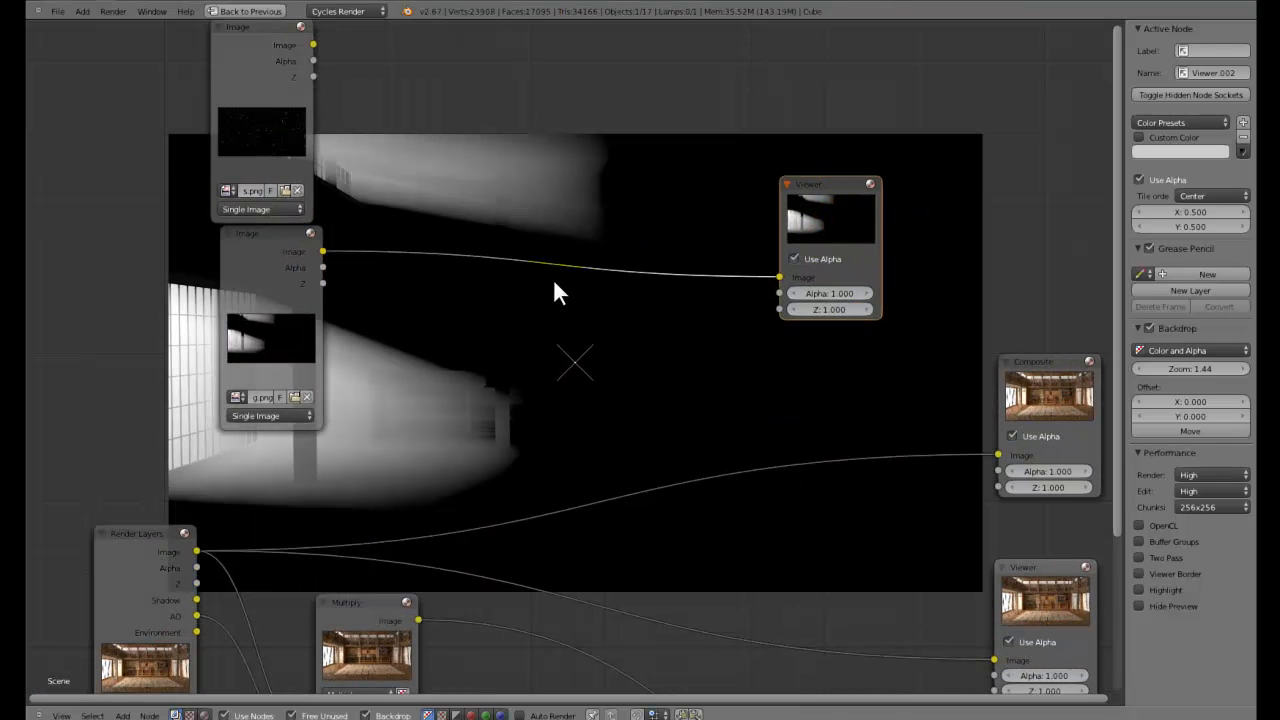
Insert a Scale node between the volumetric lighting image and the Viewer, set to Render Size
{"action": "key", "text": "shift+a"}
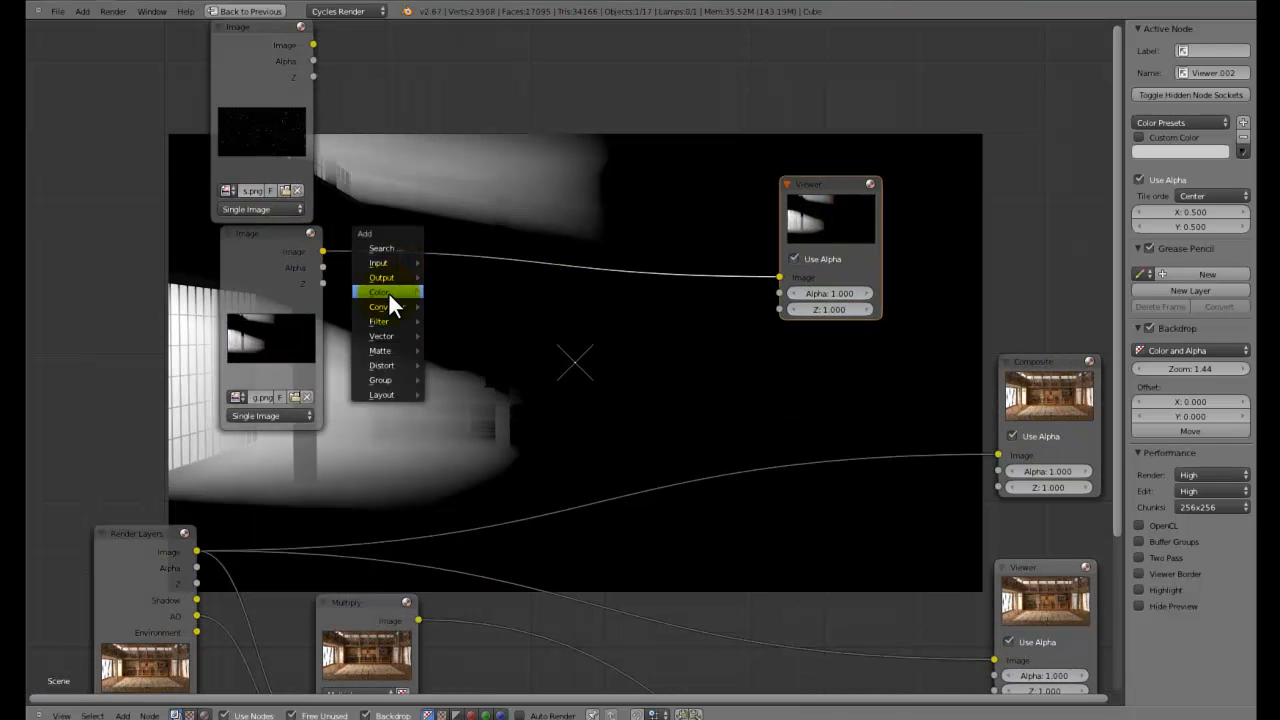
{"action": "key", "text": "shift+a"}
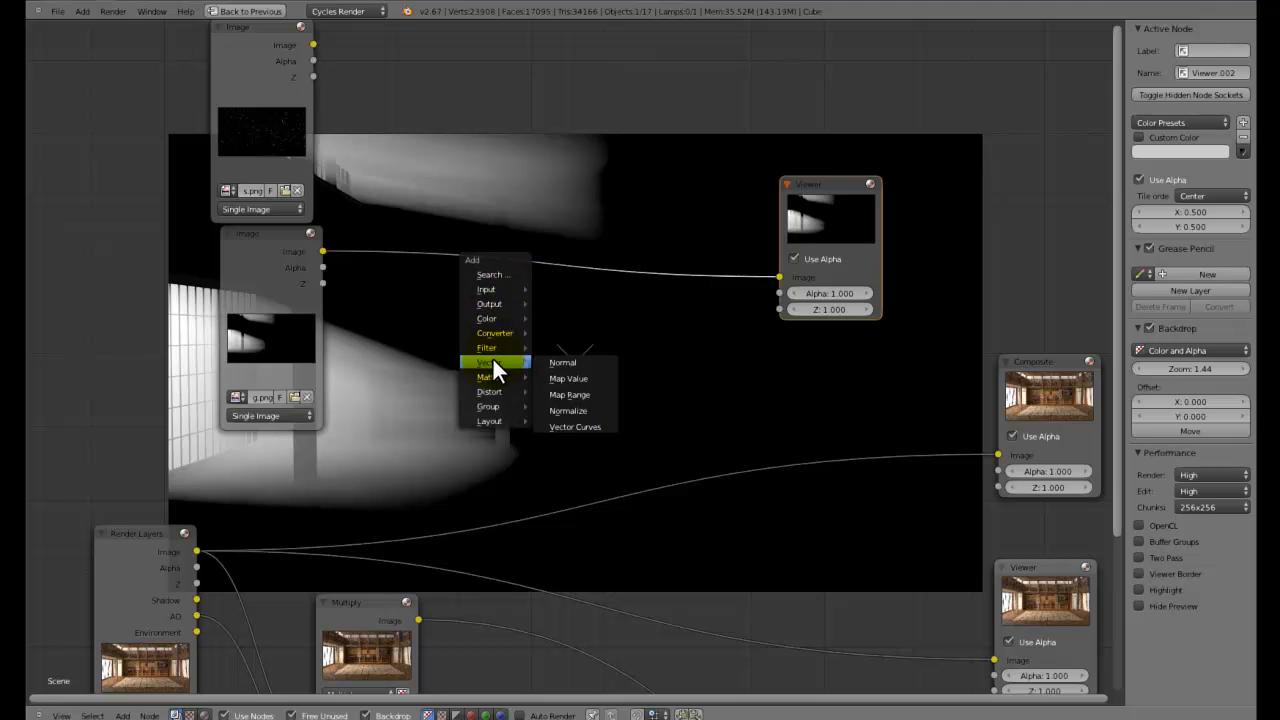
{"action": "mouse_move", "coordinate": [502, 390]}
{"action": "left_click", "coordinate": [559, 390]}
{"action": "left_click", "coordinate": [502, 249]}
{"action": "left_click", "coordinate": [551, 275]}
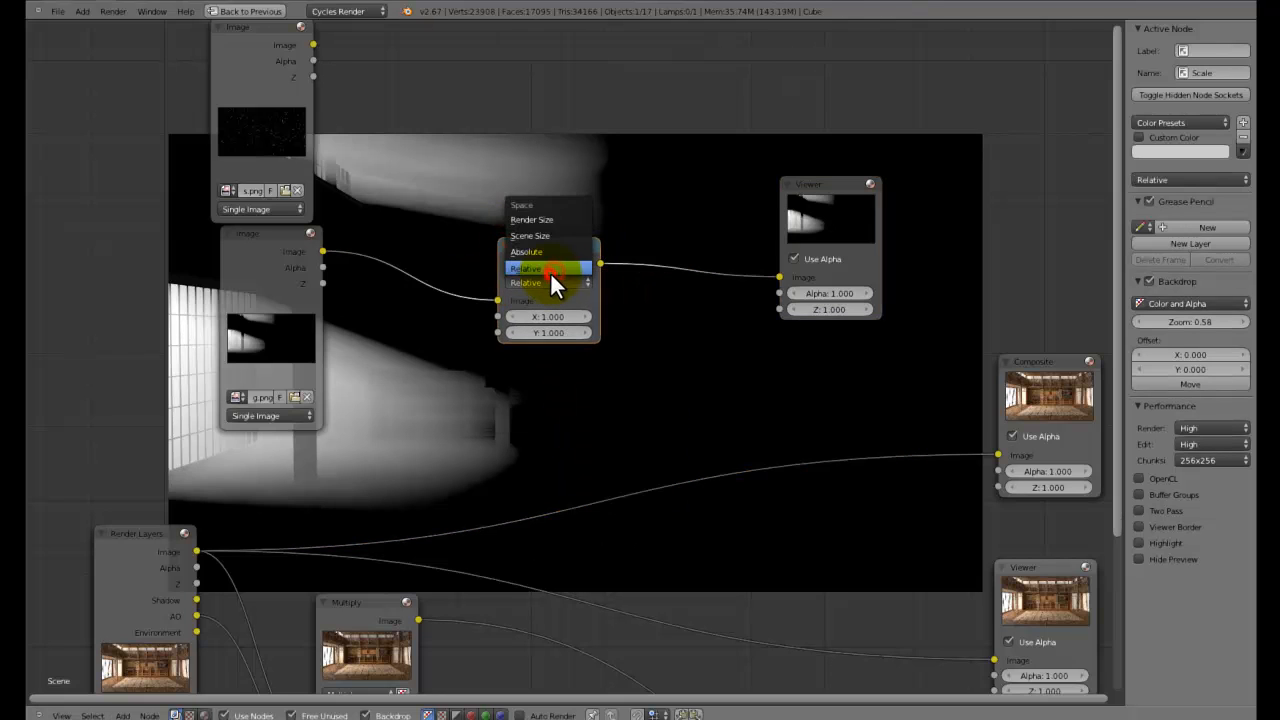
{"action": "left_click", "coordinate": [549, 222]}
{"action": "left_click_drag", "start_coordinate": [540, 256], "coordinate": [515, 266]}
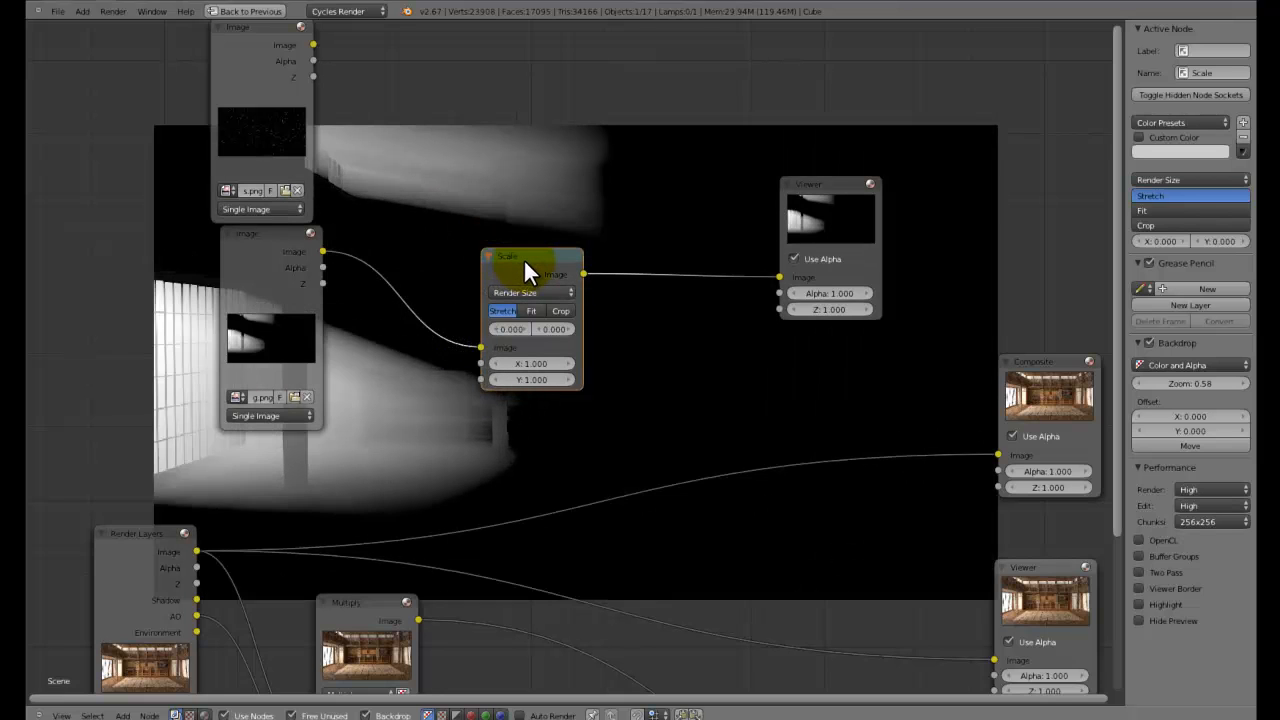
Duplicate the Scale node for the particles image and connect the particles image to the copy
{"action": "middle_click_drag", "start_coordinate": [526, 257], "coordinate": [556, 354]}
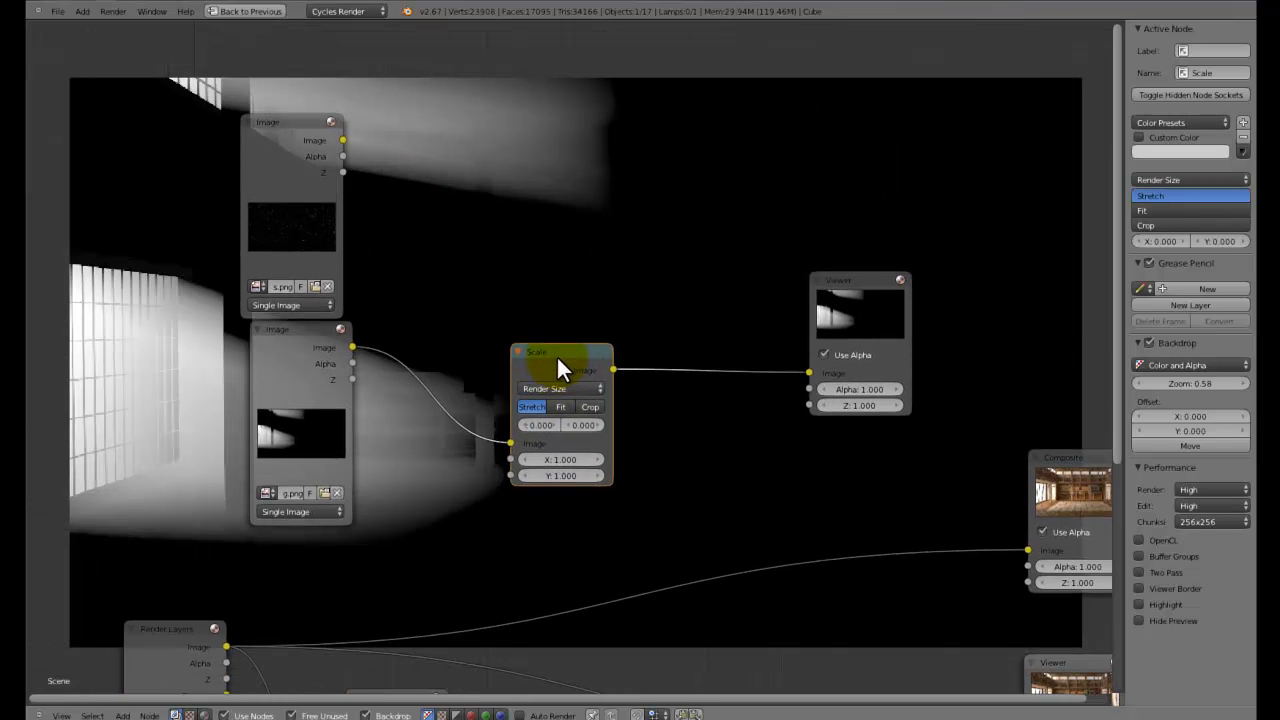
{"action": "key", "text": "shift+d"}
{"action": "left_click", "coordinate": [506, 151]}
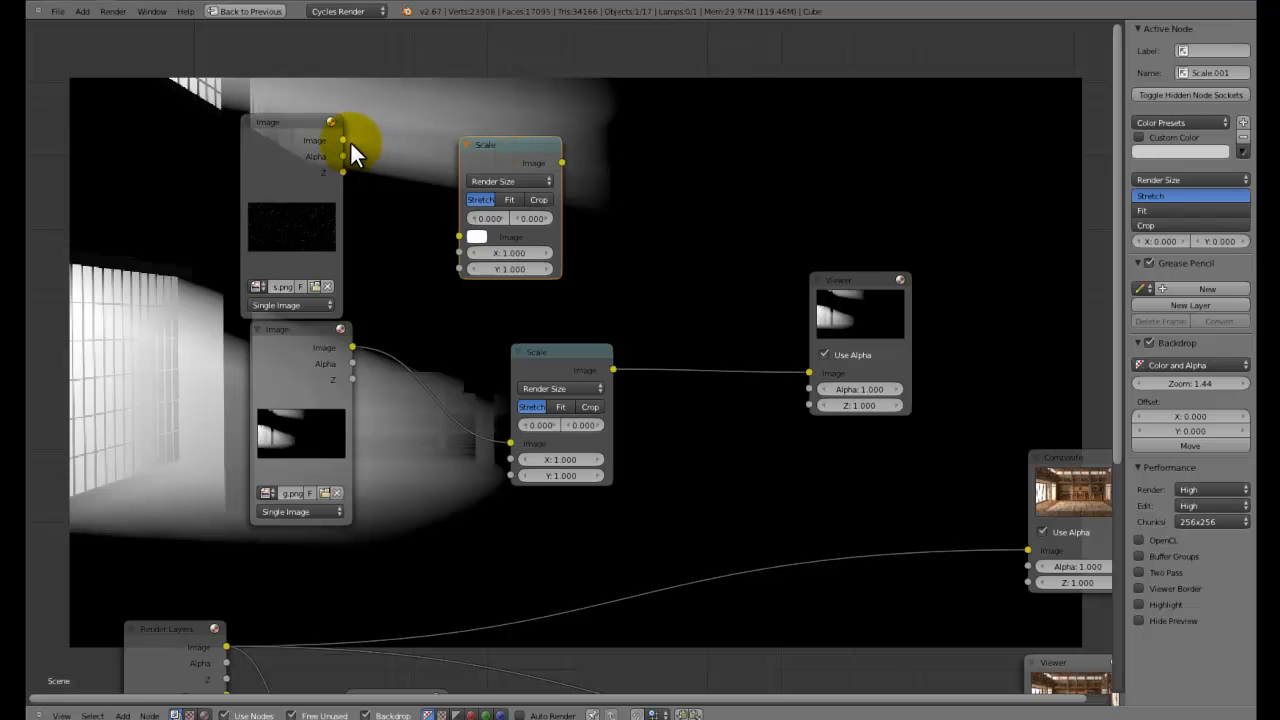
{"action": "left_click_drag", "start_coordinate": [524, 161], "coordinate": [578, 181]}
Rearrange the Image, Scale and Viewer nodes away from the render nodes, leaving space before the Viewer
{"action": "middle_click_drag", "start_coordinate": [590, 193], "coordinate": [445, 247]}
{"action": "left_click_drag", "start_coordinate": [689, 355], "coordinate": [865, 317]}
{"action": "scroll", "coordinate": [811, 307], "scroll_direction": "down", "scroll_amount": 4}
{"action": "key", "text": "b"}
{"action": "left_click_drag", "start_coordinate": [857, 196], "coordinate": [228, 486]}
{"action": "key", "text": "g"}
{"action": "left_click", "coordinate": [252, 178]}
{"action": "key", "text": "a"}
{"action": "middle_click_drag", "start_coordinate": [488, 212], "coordinate": [521, 461]}
{"action": "scroll", "coordinate": [590, 403], "scroll_direction": "up", "scroll_amount": 2}
{"action": "left_click_drag", "start_coordinate": [767, 330], "coordinate": [819, 331]}
{"action": "left_click", "coordinate": [211, 293]}
{"action": "left_click", "coordinate": [194, 430]}
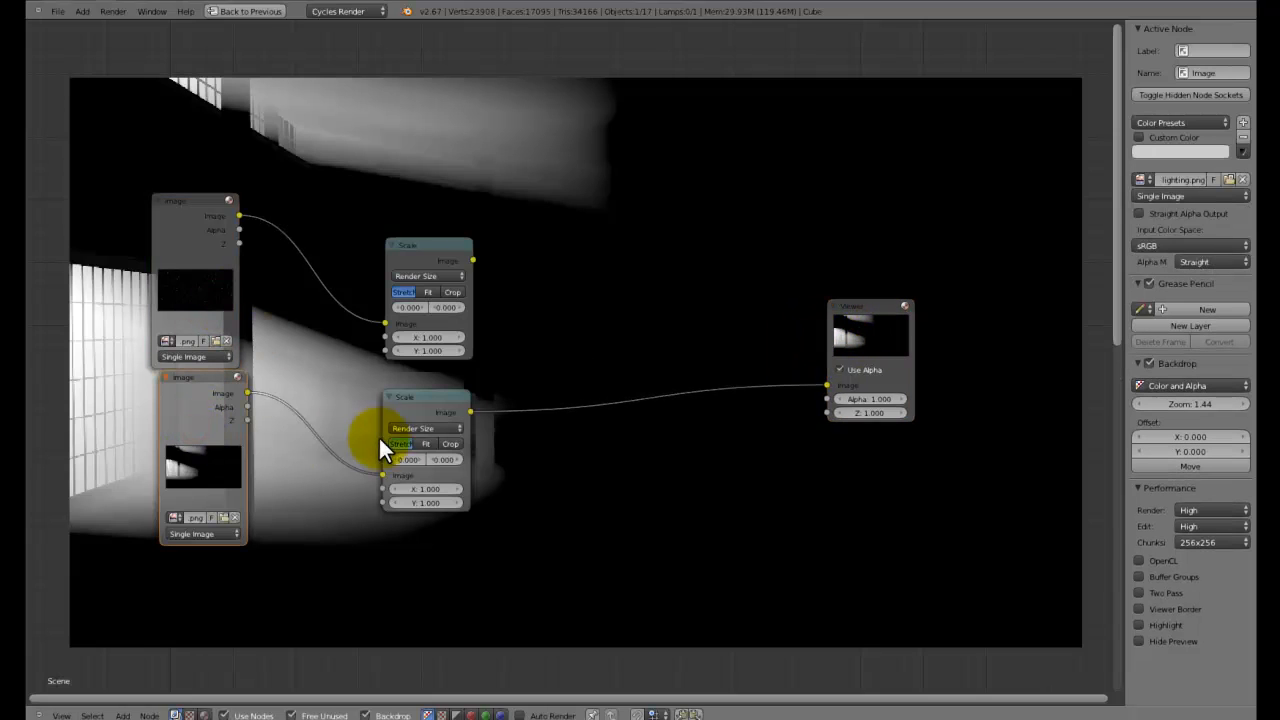
Insert an RGB Curves node after the lighting image's Scale node and pull its curve down to X 0.66111, Y 0.25625
{"action": "left_click_drag", "start_coordinate": [417, 400], "coordinate": [384, 411]}
{"action": "key", "text": "shift+a"}
{"action": "mouse_move", "coordinate": [500, 350]}
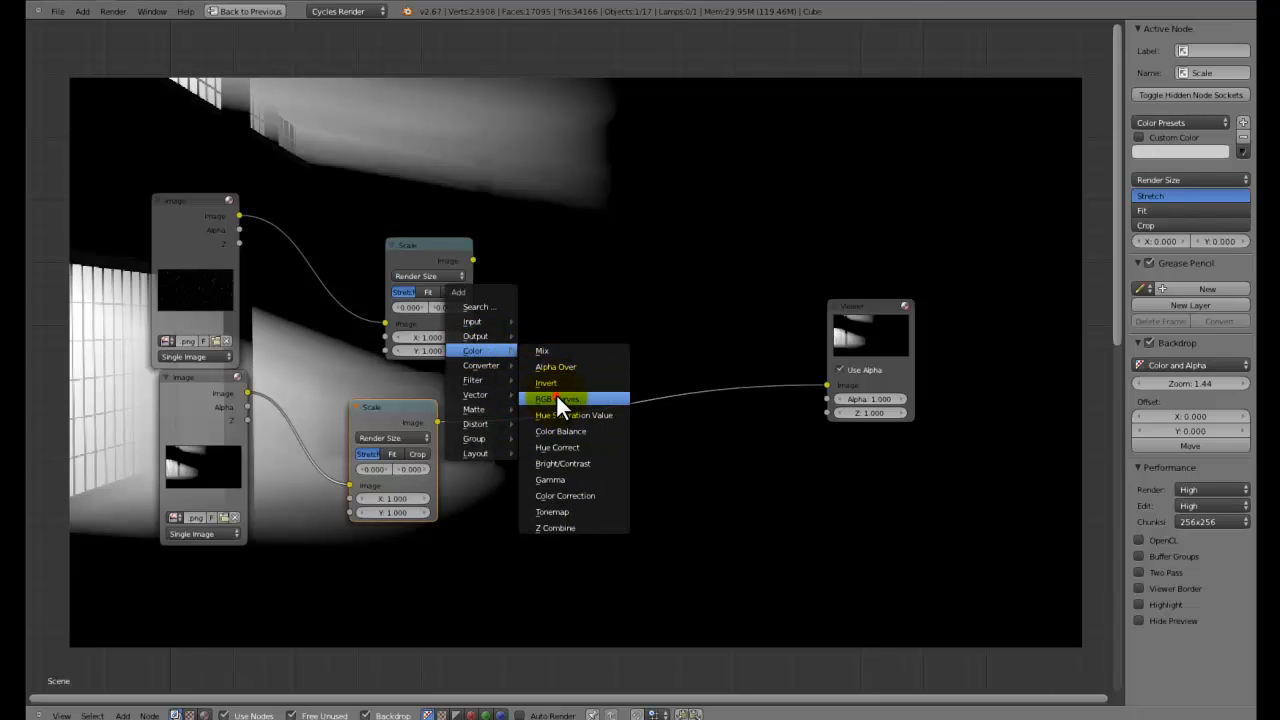
{"action": "left_click", "coordinate": [556, 397]}
{"action": "left_click", "coordinate": [526, 381]}
{"action": "left_click_drag", "start_coordinate": [591, 483], "coordinate": [607, 498]}
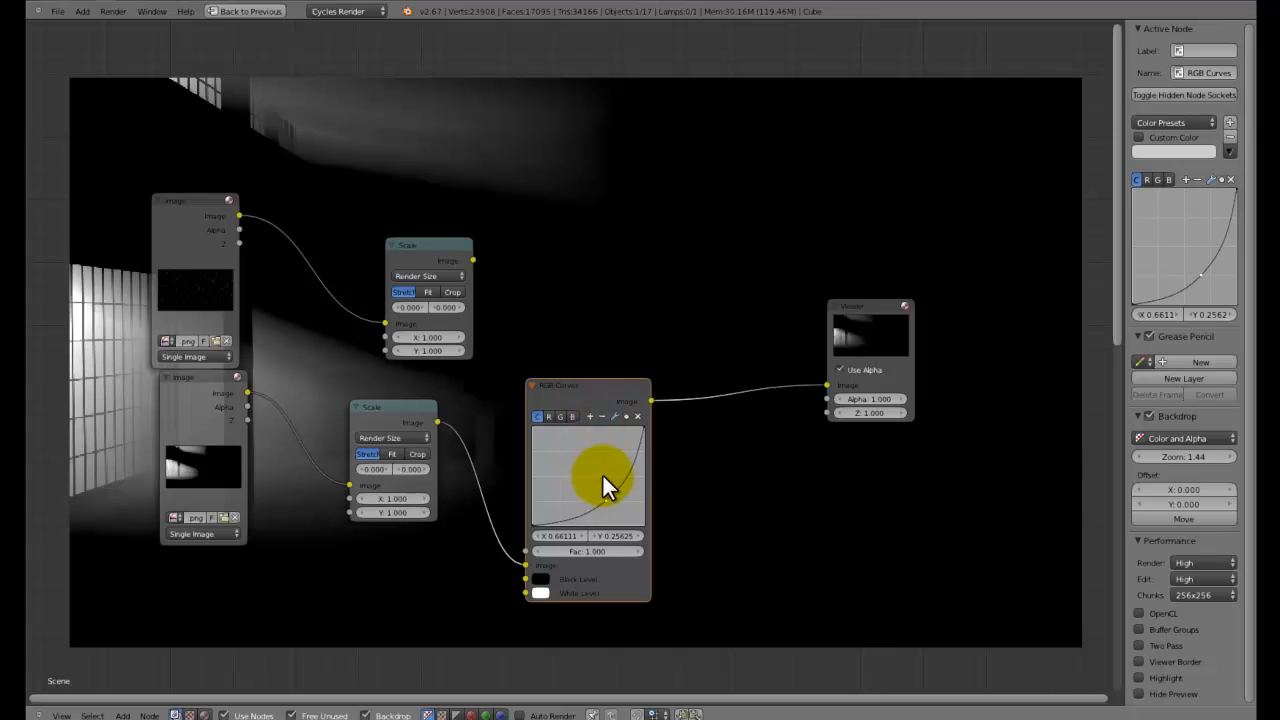
Move the Viewer farther along and reposition the particles Scale node to make room for a mixing node
{"action": "middle_click_drag", "start_coordinate": [608, 501], "coordinate": [684, 410]}
{"action": "middle_click_drag", "start_coordinate": [722, 550], "coordinate": [680, 437]}
{"action": "scroll", "coordinate": [680, 437], "scroll_direction": "down", "scroll_amount": 1}
{"action": "left_click", "coordinate": [621, 270]}
{"action": "left_click_drag", "start_coordinate": [623, 297], "coordinate": [722, 298]}
{"action": "left_click_drag", "start_coordinate": [194, 234], "coordinate": [252, 159]}
{"action": "left_click", "coordinate": [403, 240]}
Insert a Mix node set to Multiply after the RGB Curves and connect the particles Scale output to its second image input
{"action": "key", "text": "shift+a"}
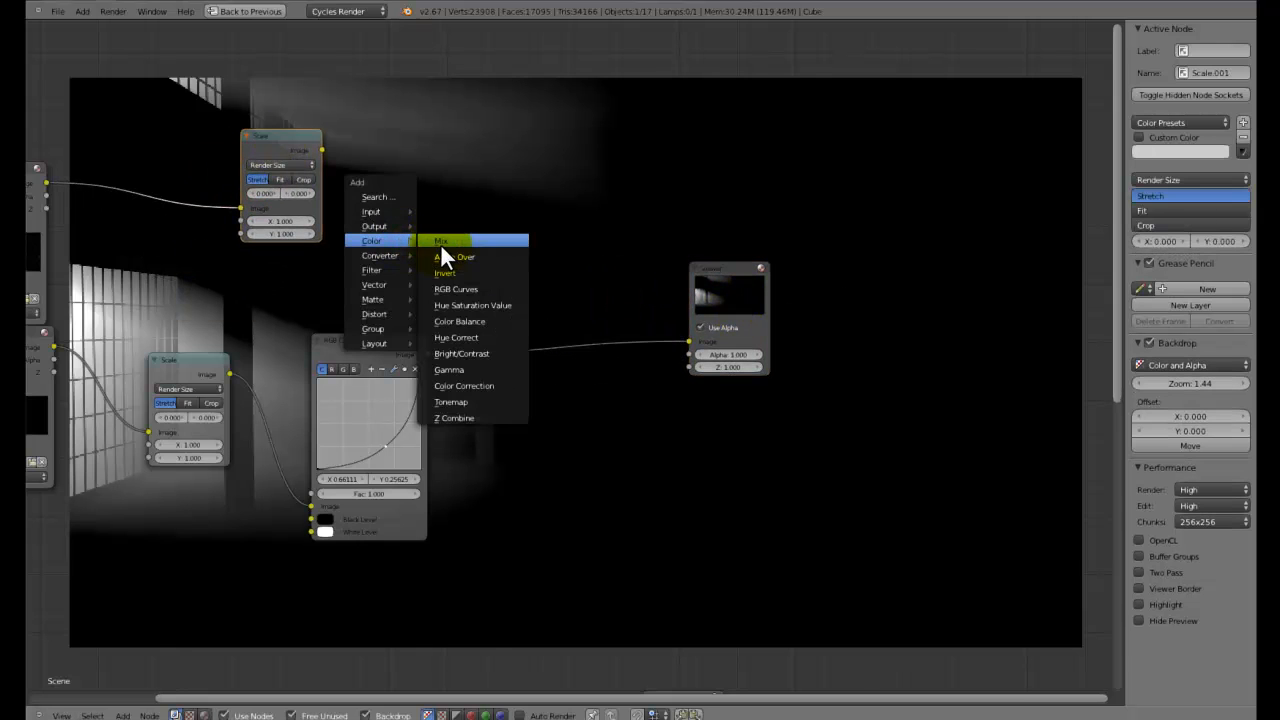
{"action": "left_click", "coordinate": [441, 244]}
{"action": "left_click", "coordinate": [473, 223]}
{"action": "left_click", "coordinate": [503, 333]}
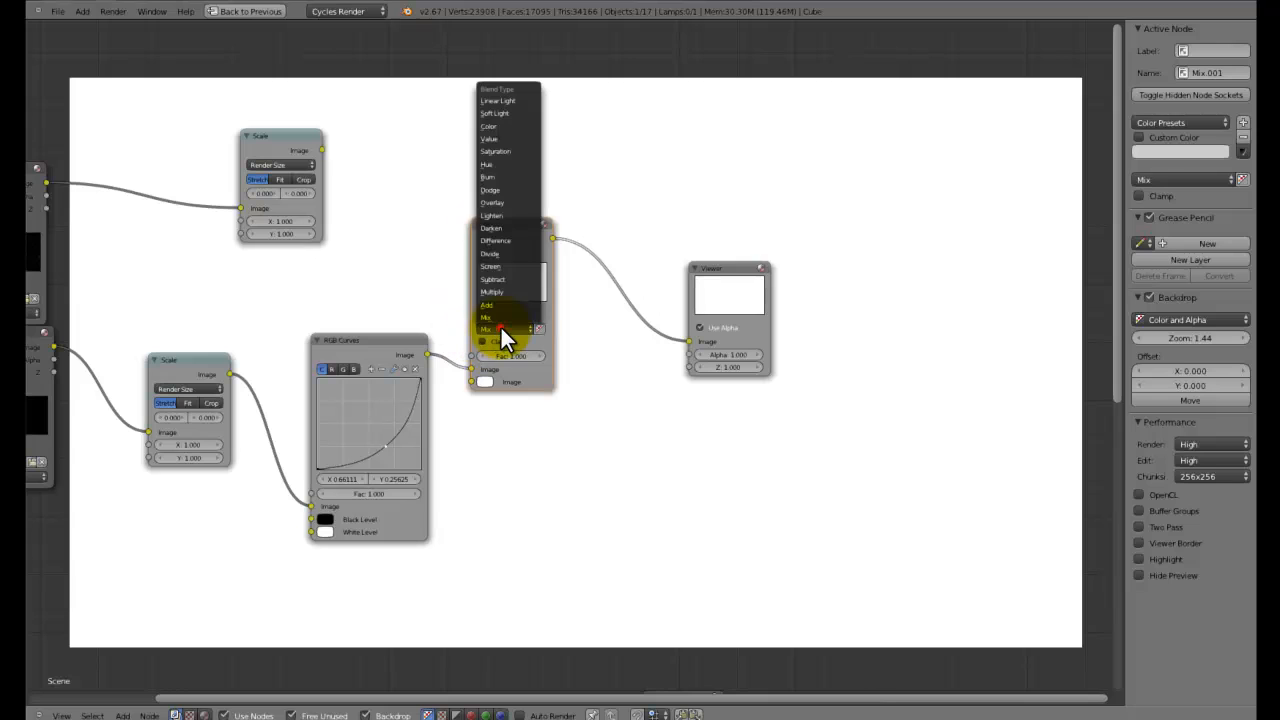
{"action": "left_click", "coordinate": [500, 290]}
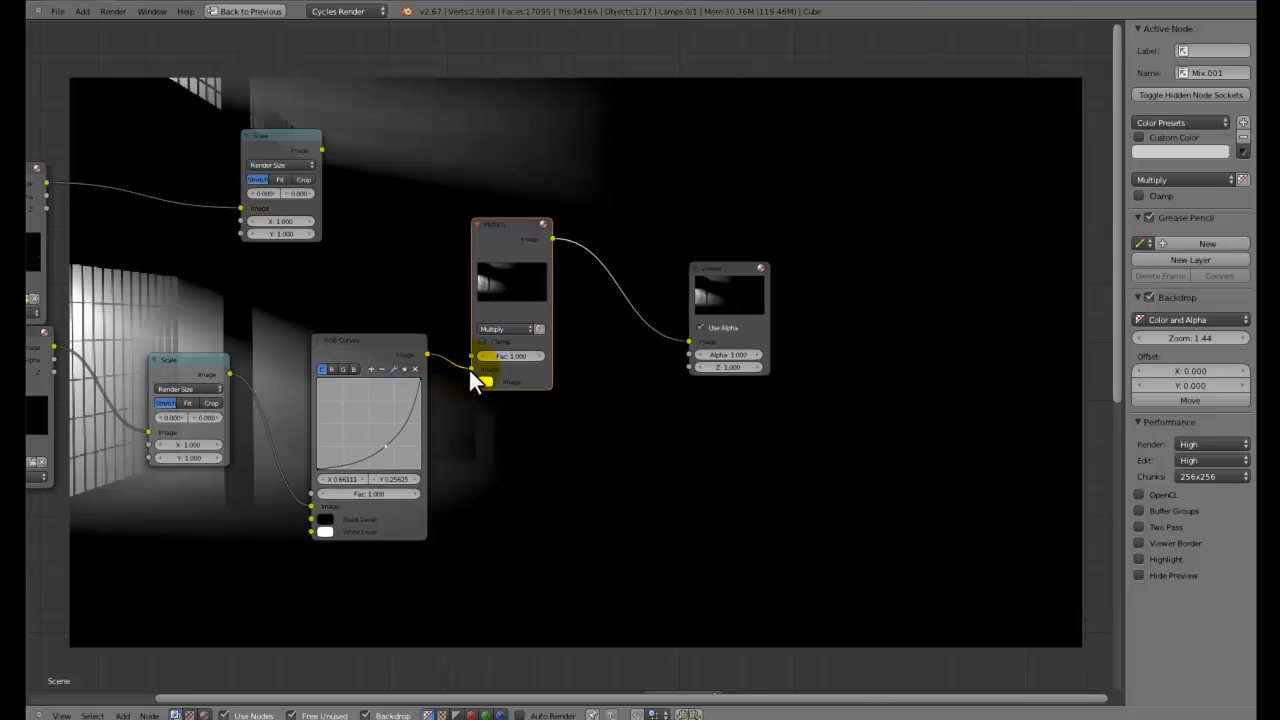
{"action": "left_click_drag", "start_coordinate": [462, 407], "coordinate": [474, 382]}
Brighten the lighting image by moving the RGB Curves point to X 0.55556, Y 0.40000
{"action": "middle_click_drag", "start_coordinate": [152, 398], "coordinate": [782, 477]}
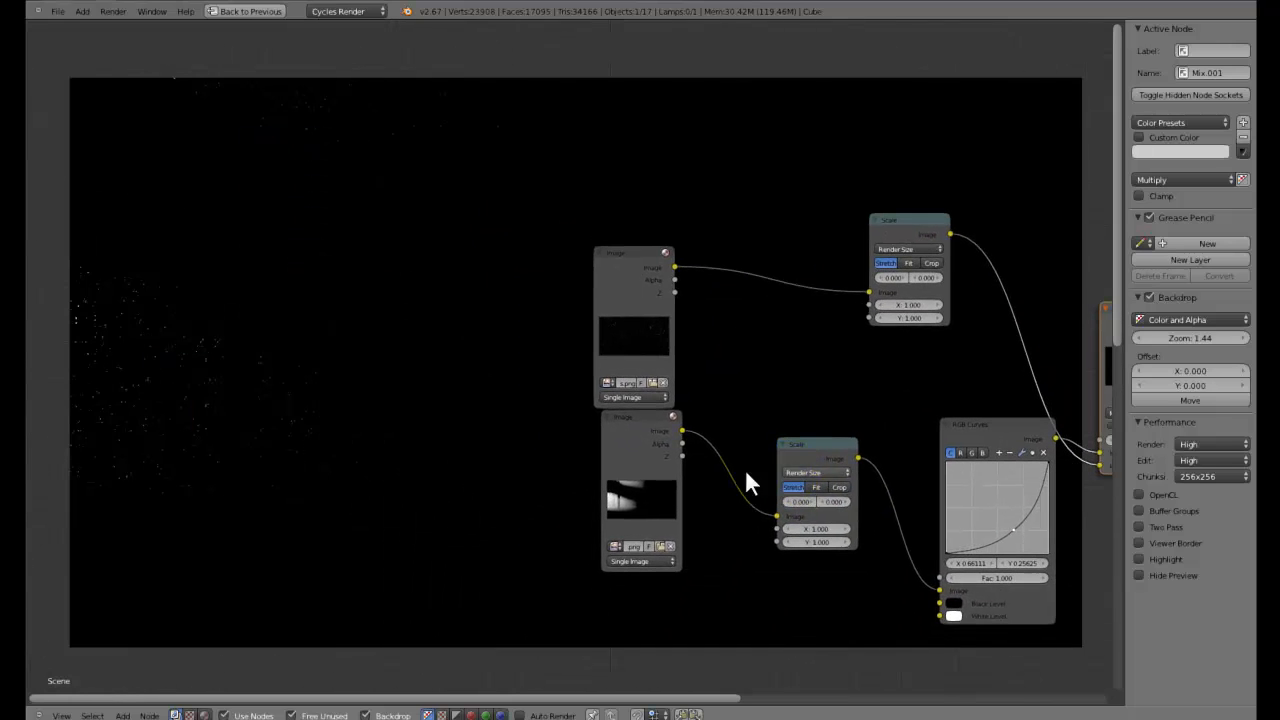
{"action": "middle_click_drag", "start_coordinate": [349, 390], "coordinate": [276, 366]}
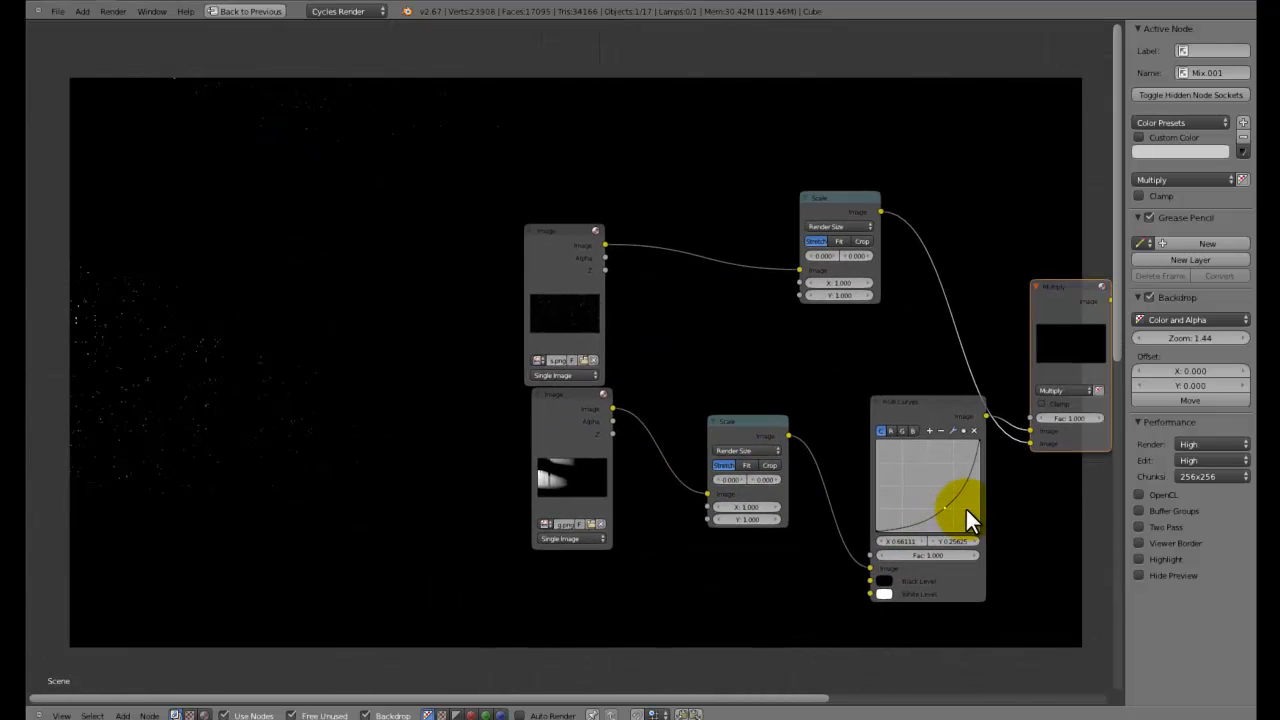
{"action": "left_click_drag", "start_coordinate": [946, 508], "coordinate": [934, 497]}
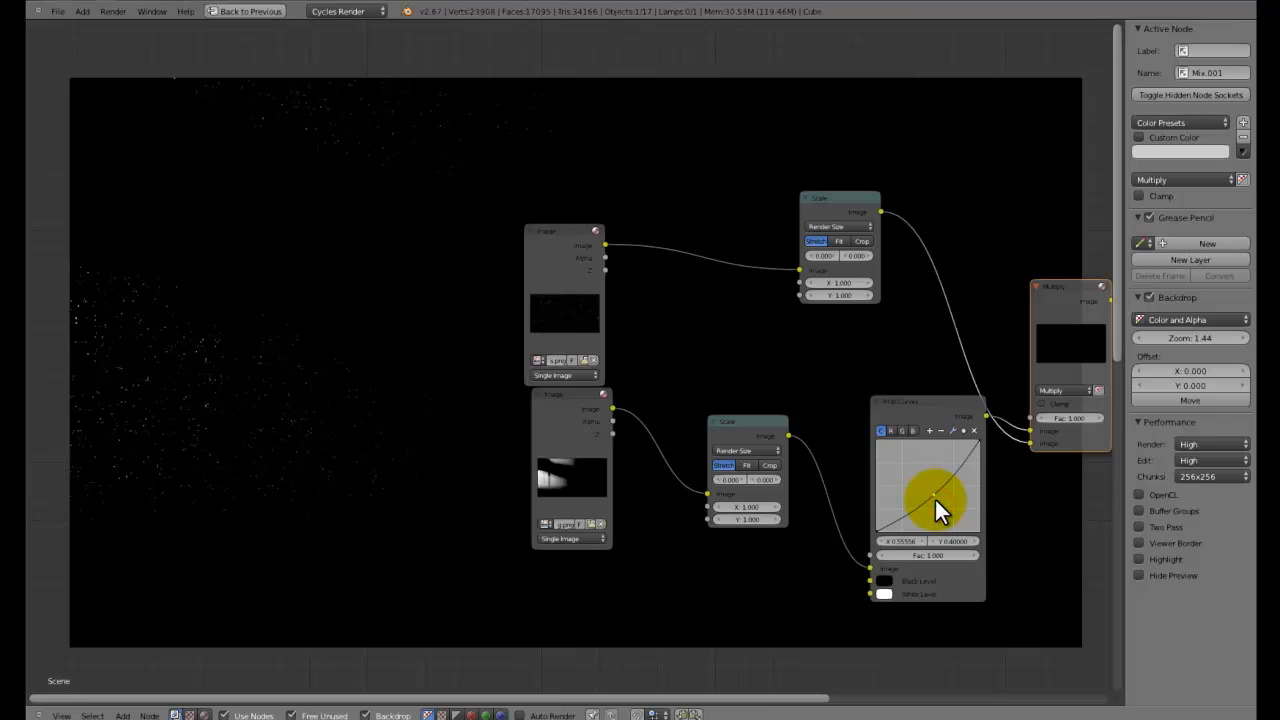
Insert a copy of the Multiply node before the Viewer, set it to Add, and feed the RGB Curves output into its second image input
{"action": "middle_click_drag", "start_coordinate": [934, 495], "coordinate": [448, 472]}
{"action": "left_click_drag", "start_coordinate": [608, 306], "coordinate": [604, 247]}
{"action": "left_click_drag", "start_coordinate": [817, 321], "coordinate": [1049, 276]}
{"action": "left_click", "coordinate": [628, 268]}
{"action": "key", "text": "shift+d"}
{"action": "left_click", "coordinate": [776, 300]}
{"action": "left_click", "coordinate": [770, 328]}
{"action": "left_click", "coordinate": [762, 306]}
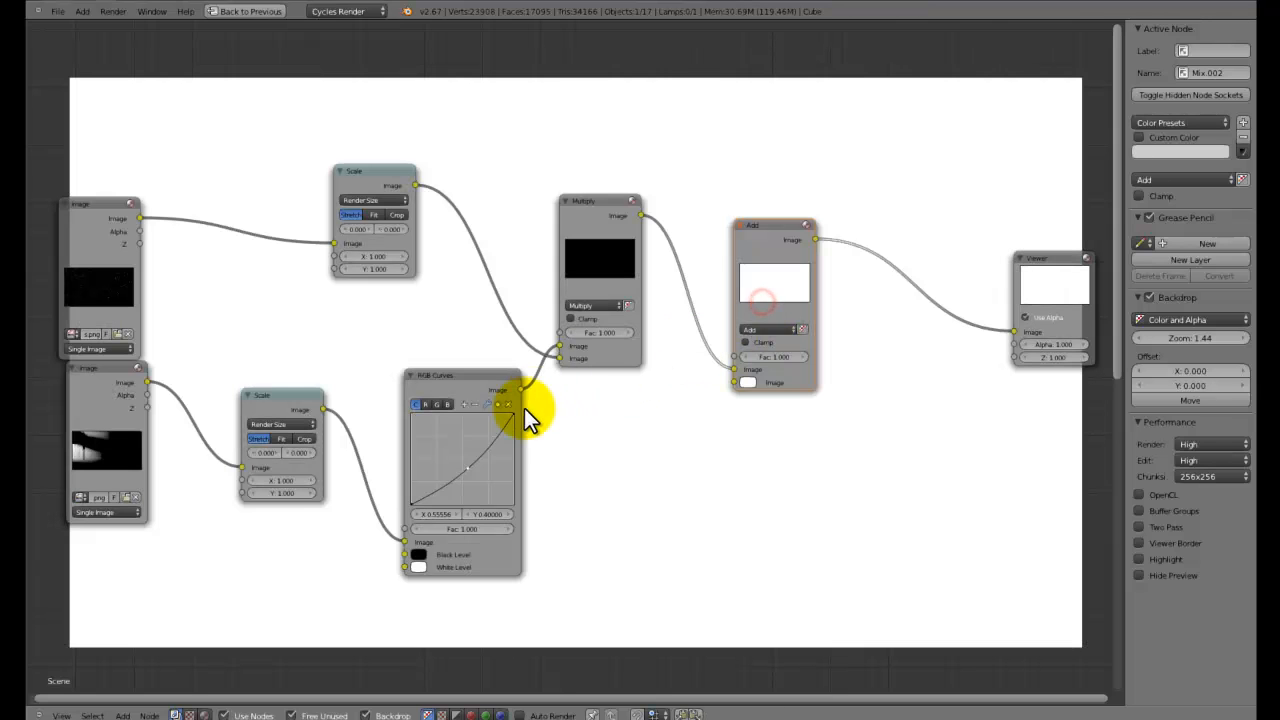
{"action": "left_click_drag", "start_coordinate": [518, 388], "coordinate": [733, 384]}
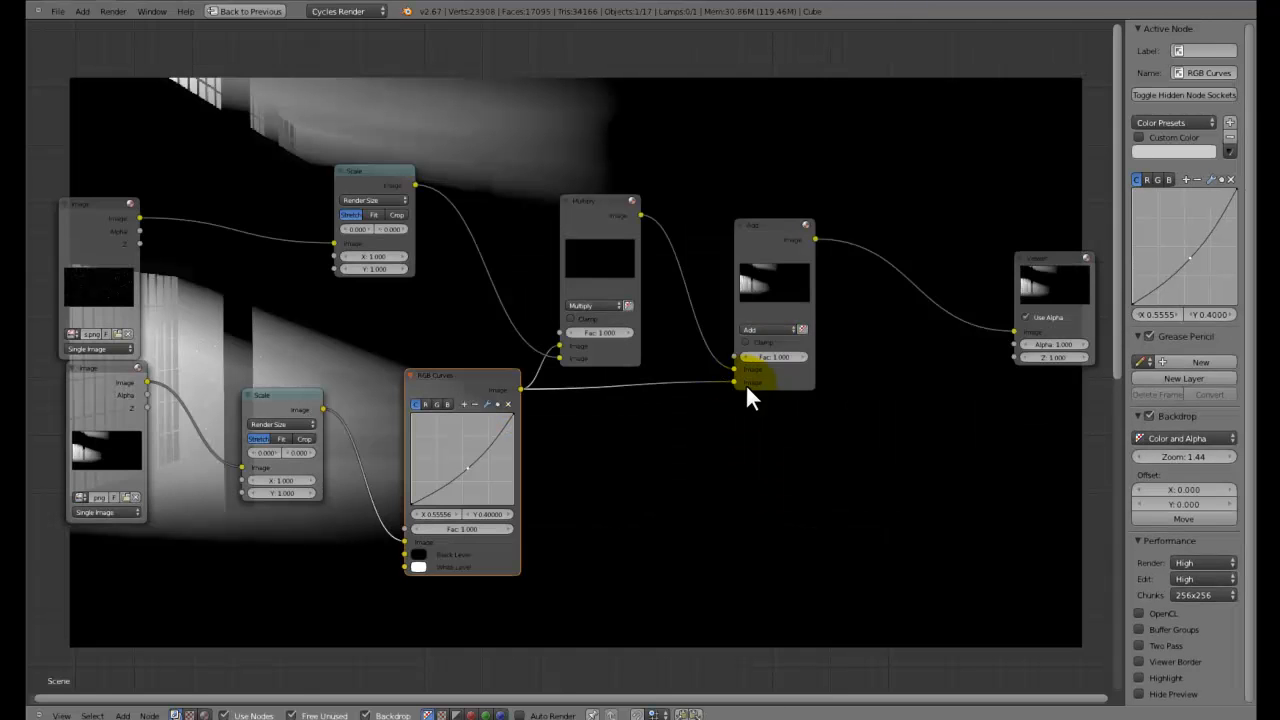
Try swapping the Multiply node's two image inputs and raising its factor
{"action": "middle_click_drag", "start_coordinate": [749, 394], "coordinate": [620, 362]}
{"action": "scroll", "coordinate": [618, 362], "scroll_direction": "up", "scroll_amount": 2}
{"action": "middle_click_drag", "start_coordinate": [428, 359], "coordinate": [204, 317]}
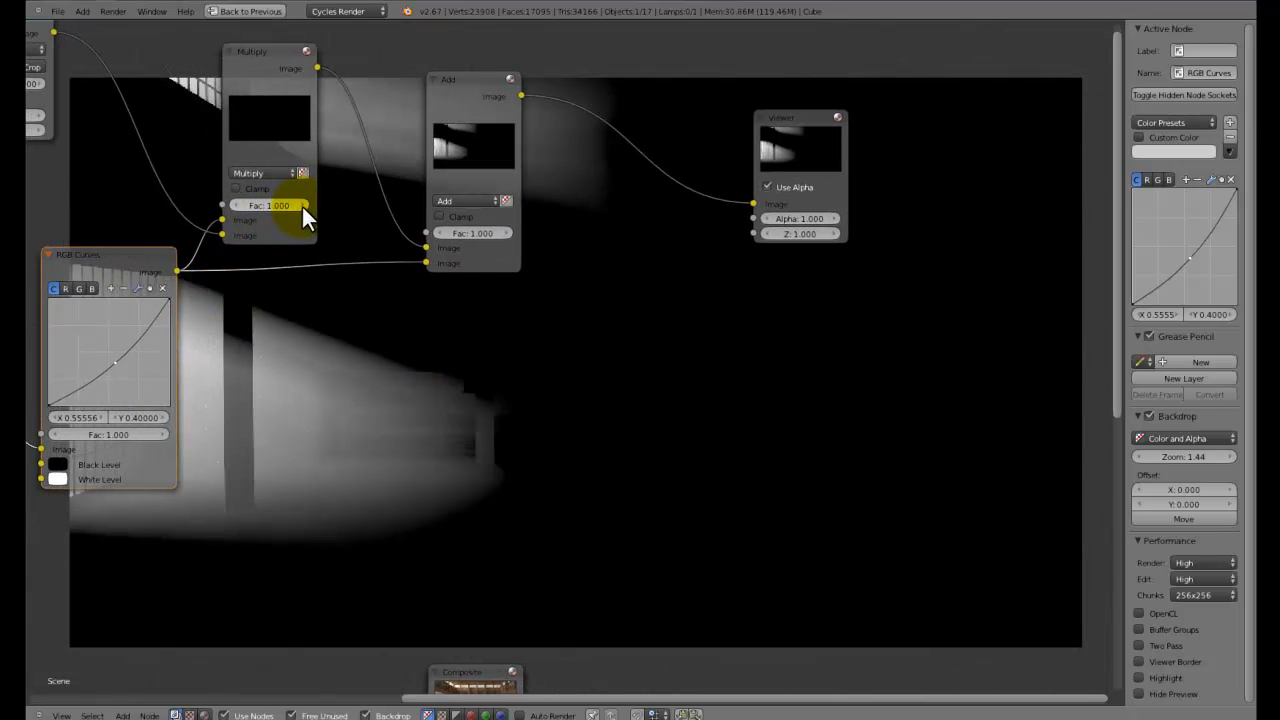
{"action": "middle_click_drag", "start_coordinate": [231, 223], "coordinate": [518, 419]}
{"action": "mouse_move", "coordinate": [496, 383]}
{"action": "left_mouse_down"}
{"action": "mouse_move", "coordinate": [476, 370]}
{"action": "mouse_move", "coordinate": [493, 369]}
{"action": "left_mouse_up"}
{"action": "left_click", "coordinate": [577, 358]}
{"action": "left_click", "coordinate": [577, 358]}
{"action": "left_click", "coordinate": [577, 358]}
{"action": "left_click", "coordinate": [512, 357]}
Connect the Multiply output directly to the Viewer to preview the masked dust, and reposition the Viewer
{"action": "right_click", "coordinate": [1068, 303]}
{"action": "left_click_drag", "start_coordinate": [580, 222], "coordinate": [1024, 355]}
{"action": "right_click_drag", "start_coordinate": [1063, 300], "coordinate": [938, 227]}
Try higher and lower factors on the Multiply node, then return it to 1.000
{"action": "left_click", "coordinate": [577, 358]}
{"action": "left_click", "coordinate": [577, 358]}
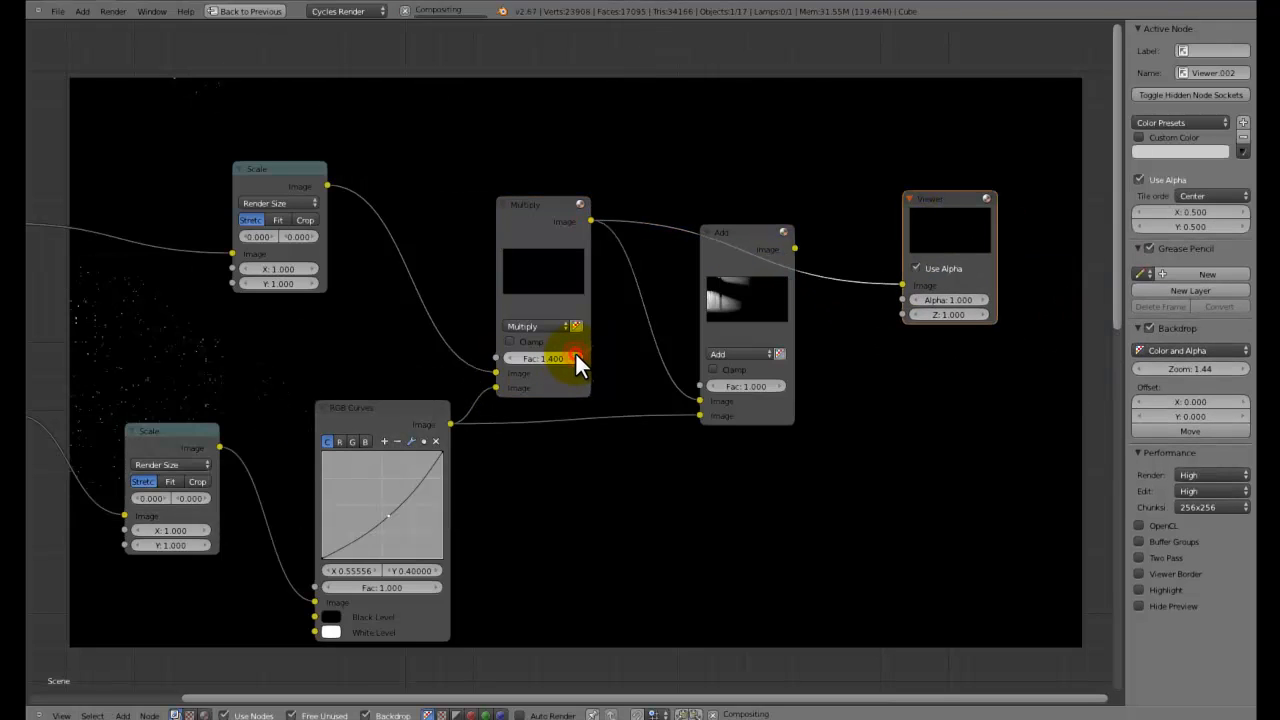
{"action": "left_click", "coordinate": [513, 358]}
{"action": "left_click", "coordinate": [513, 358]}
{"action": "left_click", "coordinate": [513, 358]}
{"action": "left_click", "coordinate": [513, 358]}
{"action": "left_click", "coordinate": [513, 358]}
{"action": "left_click", "coordinate": [513, 358]}
{"action": "left_click", "coordinate": [572, 358]}
{"action": "left_click", "coordinate": [572, 358]}
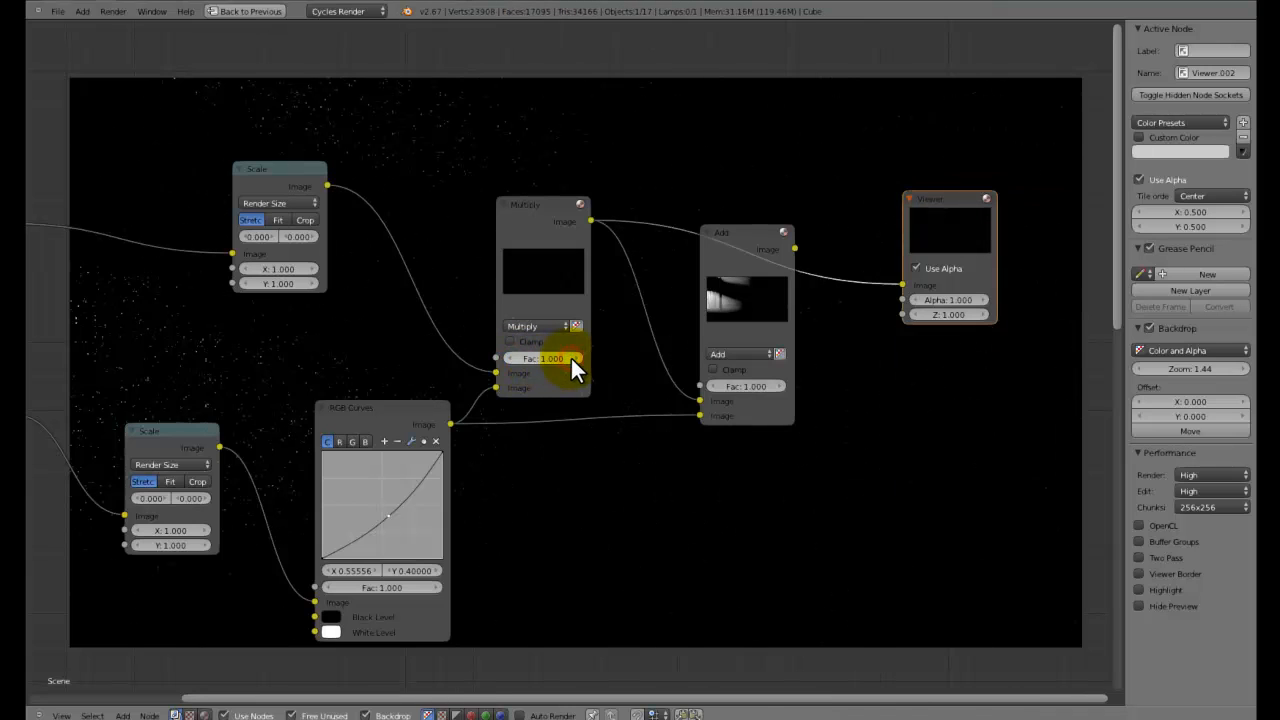
Swap the Multiply node's image inputs back and try the Screen blend type before restoring Multiply
{"action": "middle_click_drag", "start_coordinate": [567, 342], "coordinate": [586, 447]}
{"action": "left_click", "coordinate": [520, 474]}
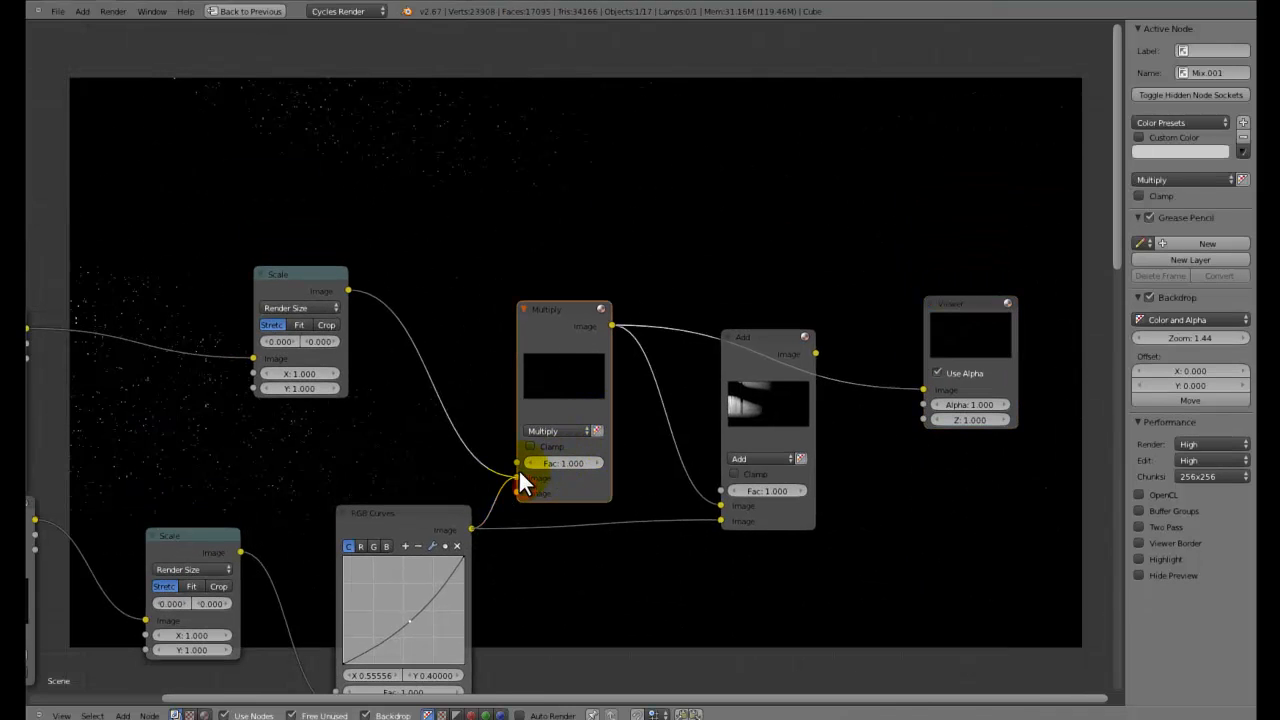
{"action": "left_click", "coordinate": [545, 433]}
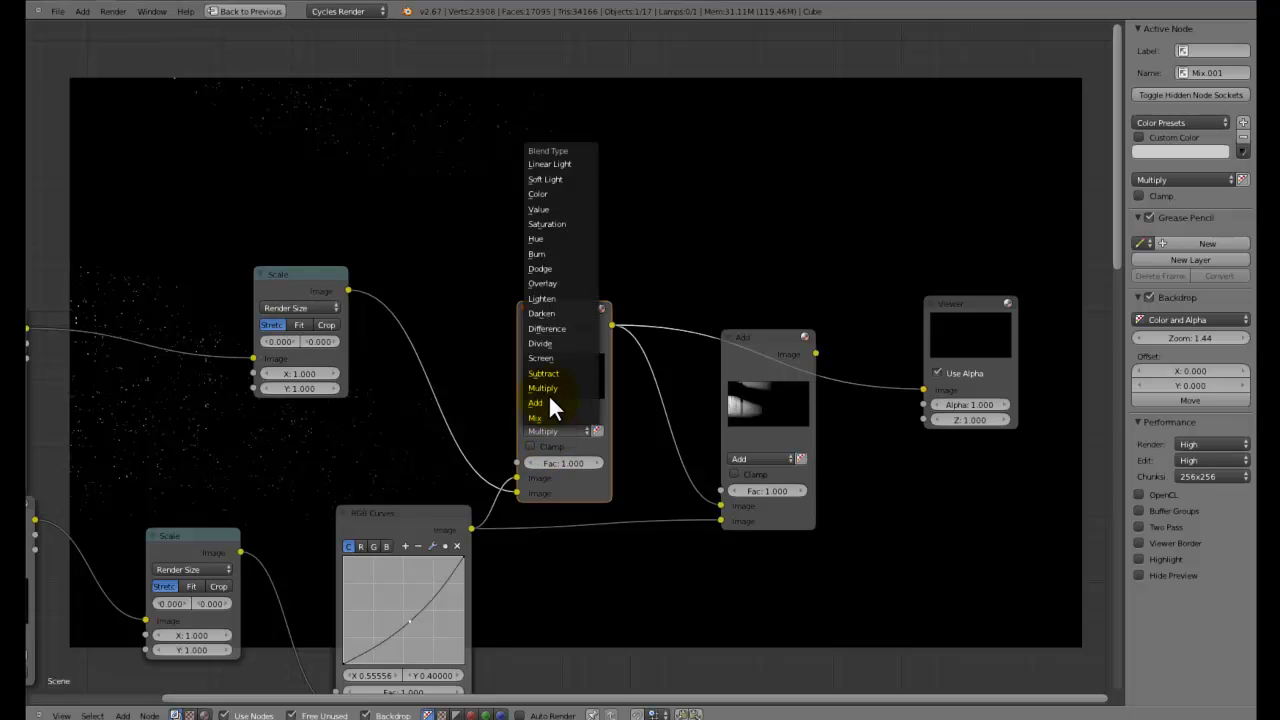
{"action": "left_click", "coordinate": [551, 358]}
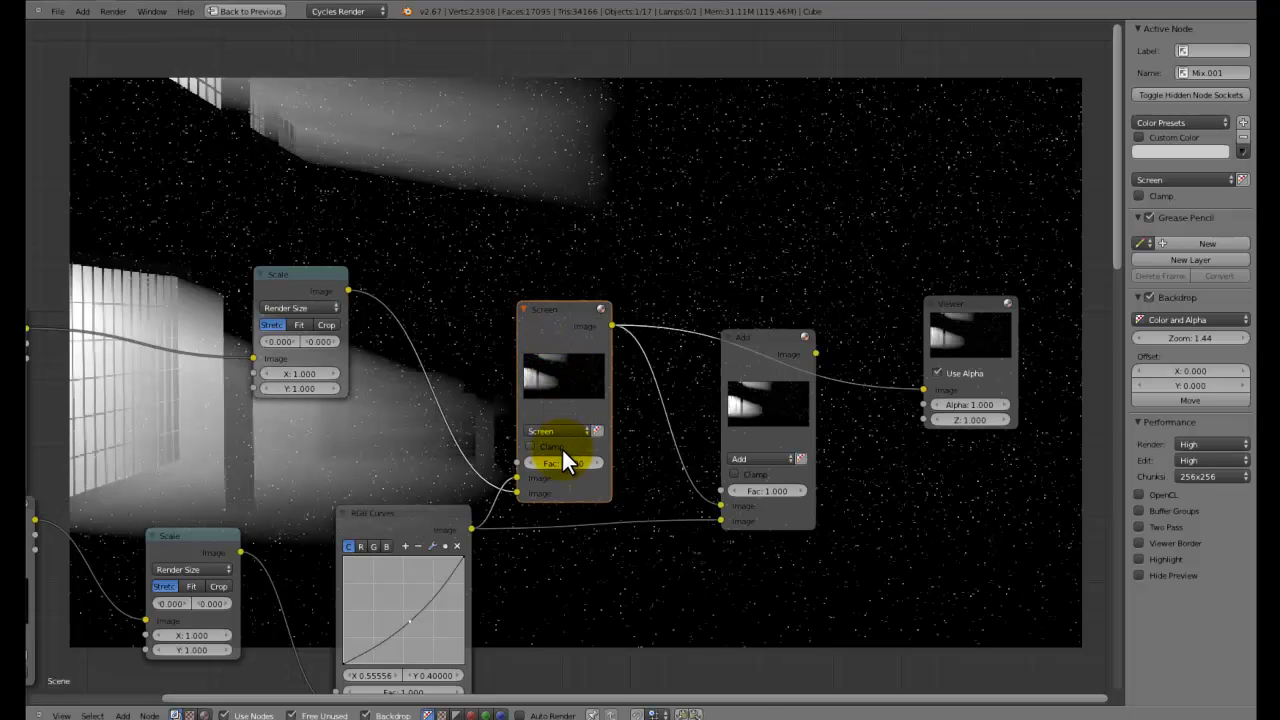
{"action": "left_click", "coordinate": [565, 430]}
{"action": "left_click", "coordinate": [561, 389]}
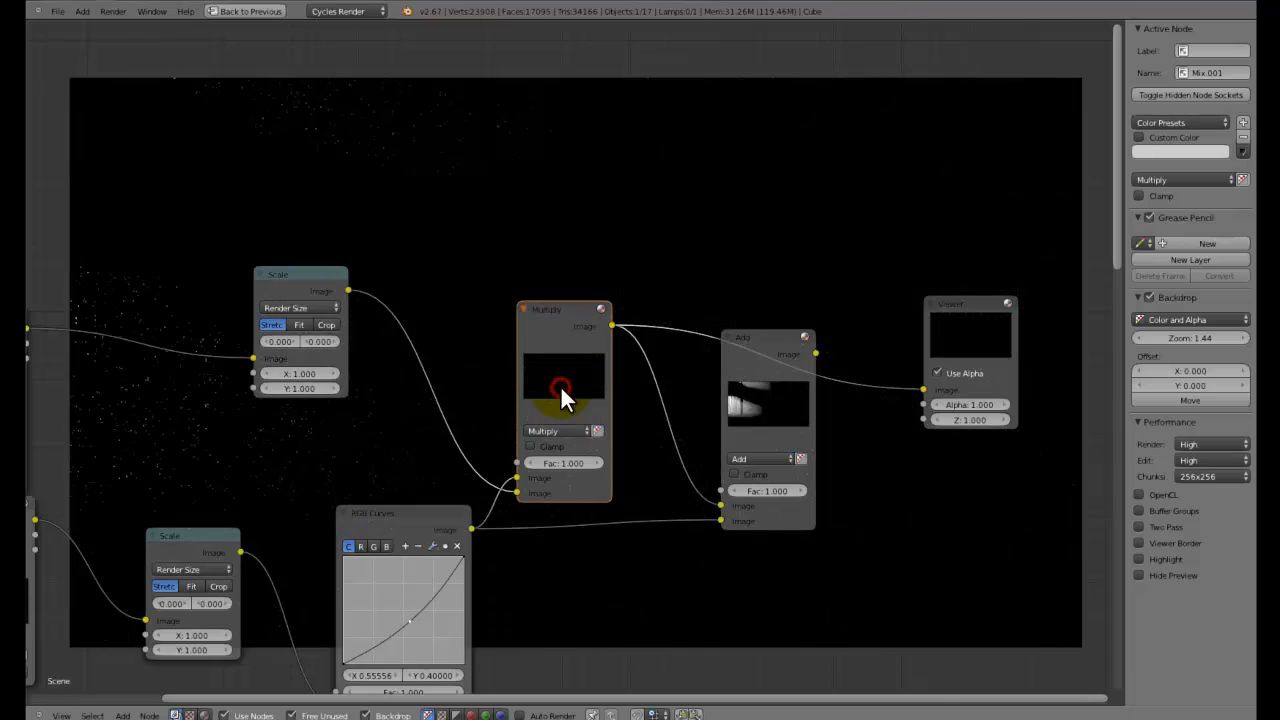
Change the Add node's blend type to Screen and connect its output to the Viewer
{"action": "left_click", "coordinate": [772, 459]}
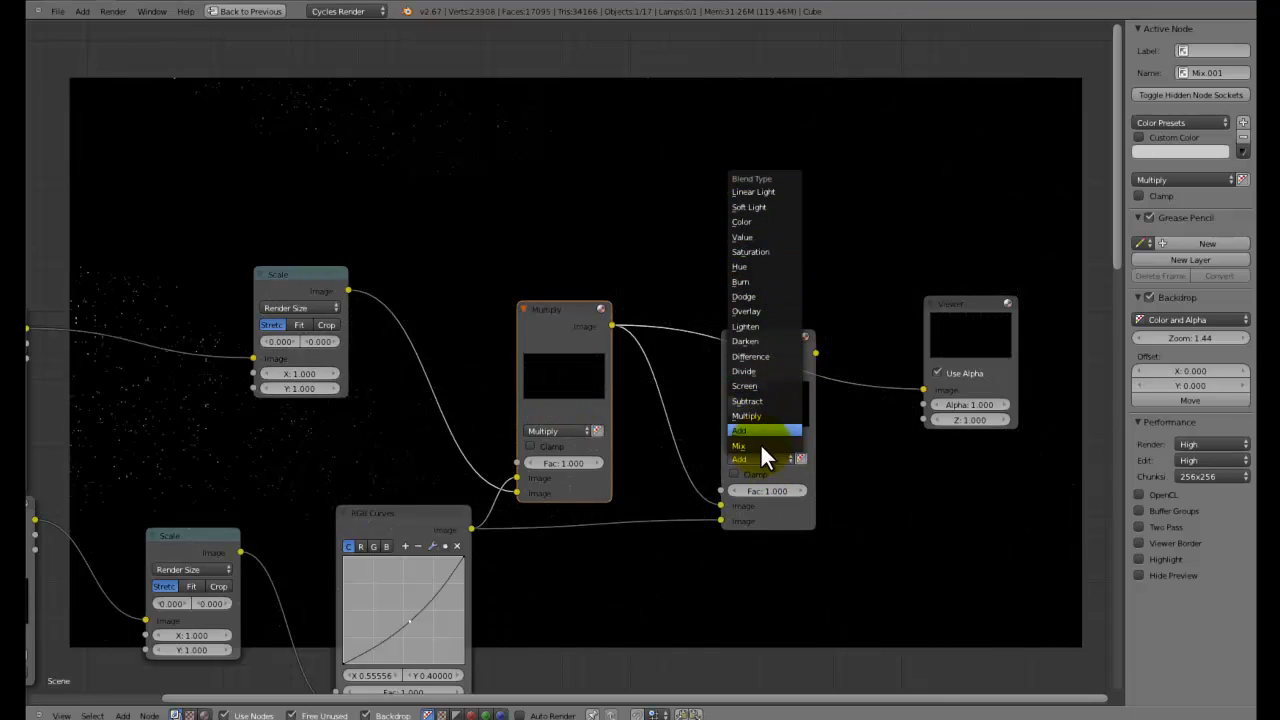
{"action": "left_click", "coordinate": [750, 386]}
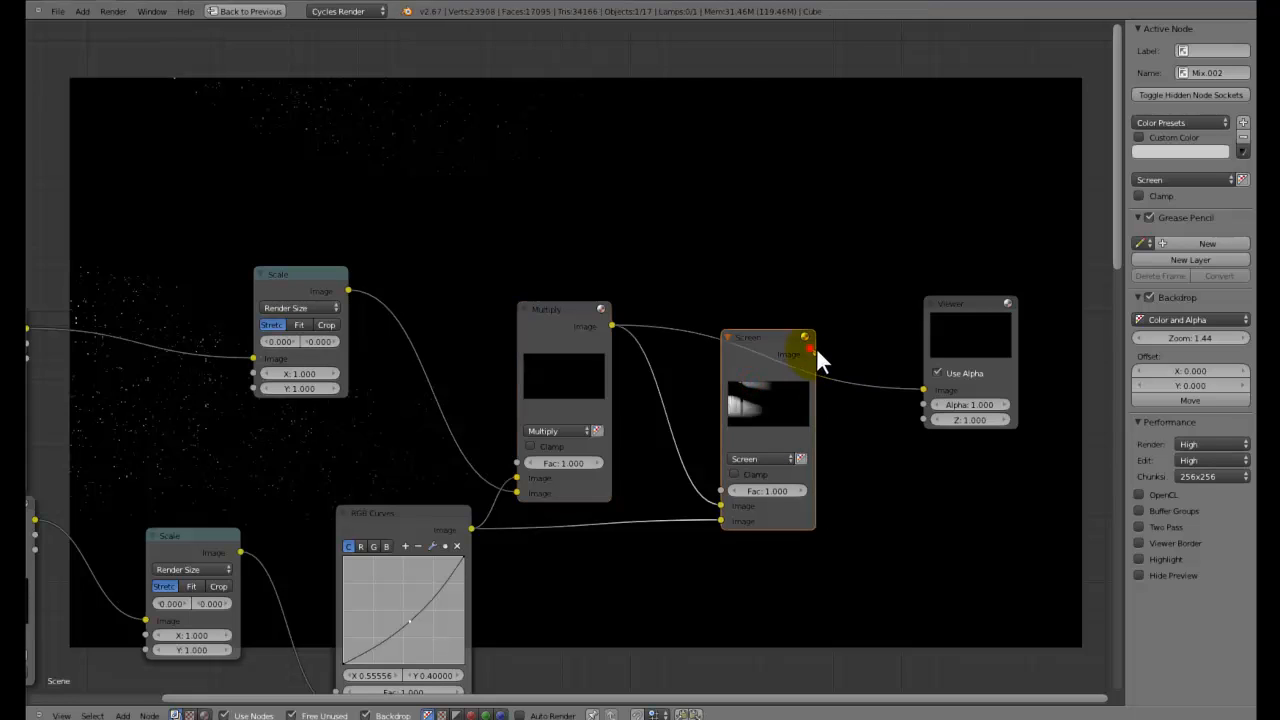
{"action": "left_click_drag", "start_coordinate": [917, 386], "coordinate": [921, 388]}
Move the particles Image node away from its Scale node to open space between them
{"action": "middle_click_drag", "start_coordinate": [678, 421], "coordinate": [893, 404]}
{"action": "left_click_drag", "start_coordinate": [208, 354], "coordinate": [119, 317]}
{"action": "middle_click_drag", "start_coordinate": [216, 333], "coordinate": [430, 369]}
{"action": "left_click_drag", "start_coordinate": [354, 366], "coordinate": [198, 369]}
{"action": "key", "text": "shift+a"}
{"action": "left_click", "coordinate": [327, 378]}
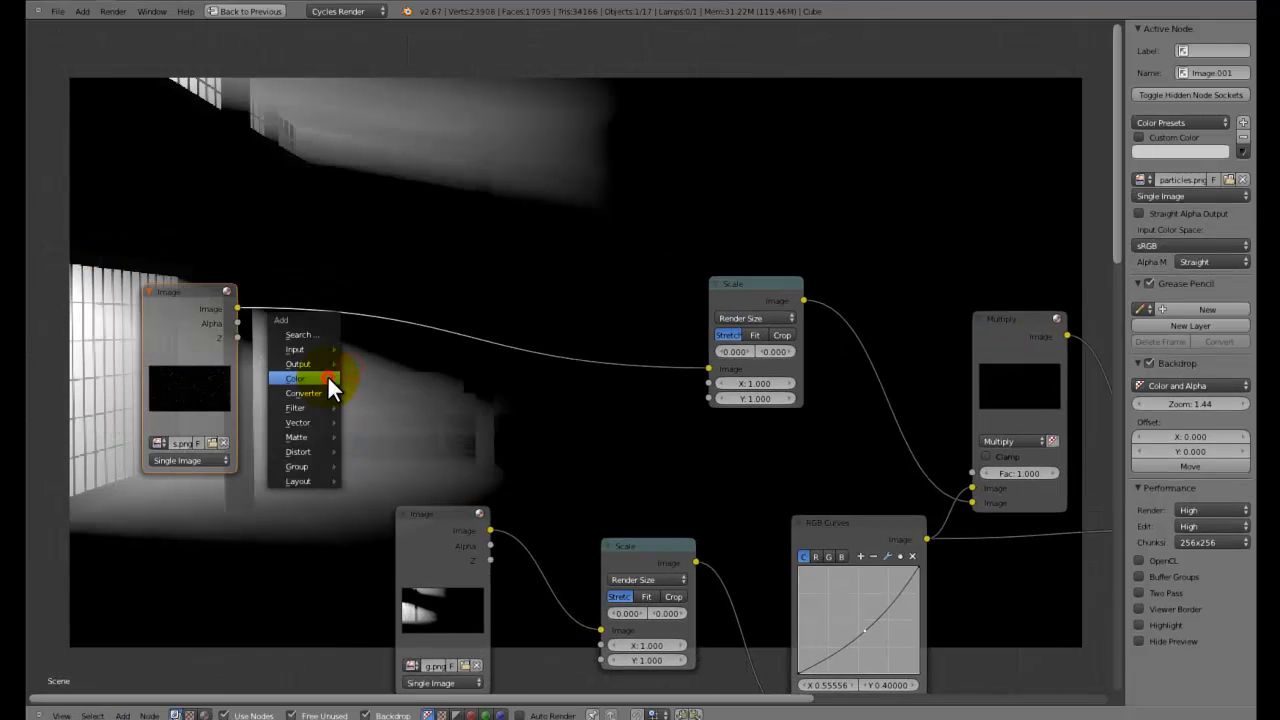
{"action": "left_click", "coordinate": [357, 372]}
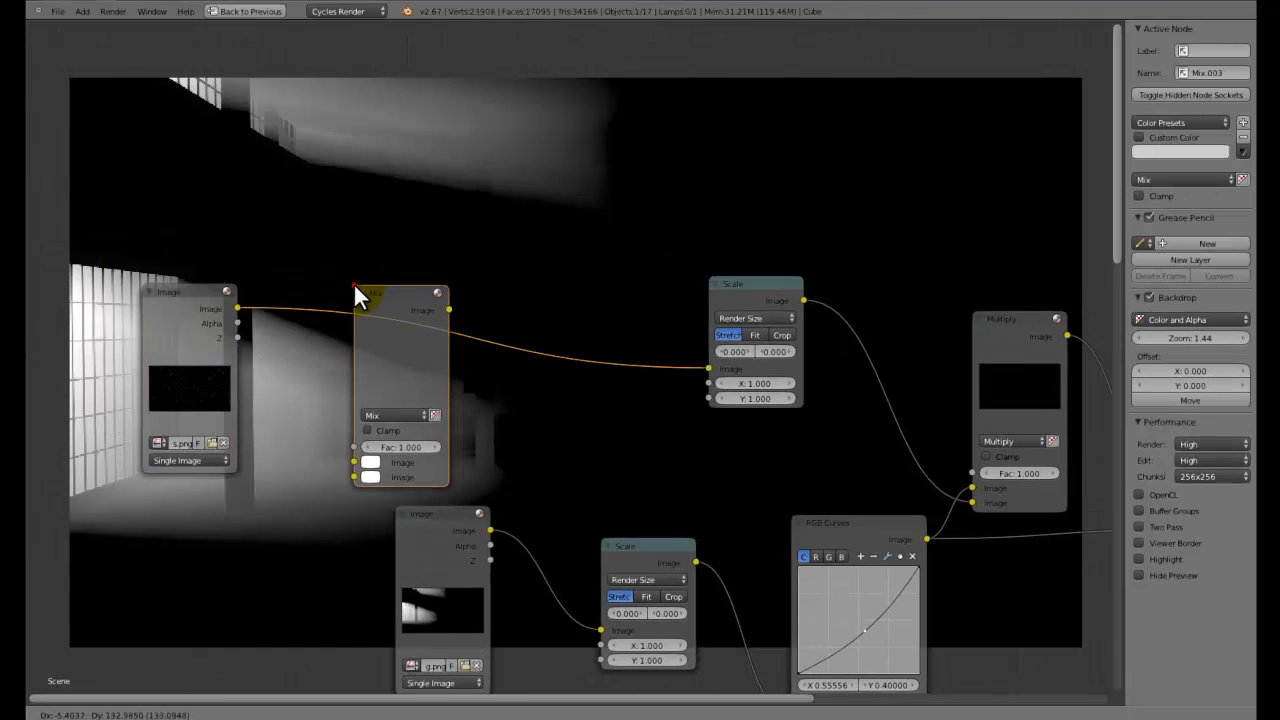
{"action": "left_click", "coordinate": [355, 286]}
{"action": "key", "text": "x"}
Add an RGB Curves node and wire it between the particles Image node and its Scale node
{"action": "key", "text": "shift+a"}
{"action": "mouse_move", "coordinate": [378, 340]}
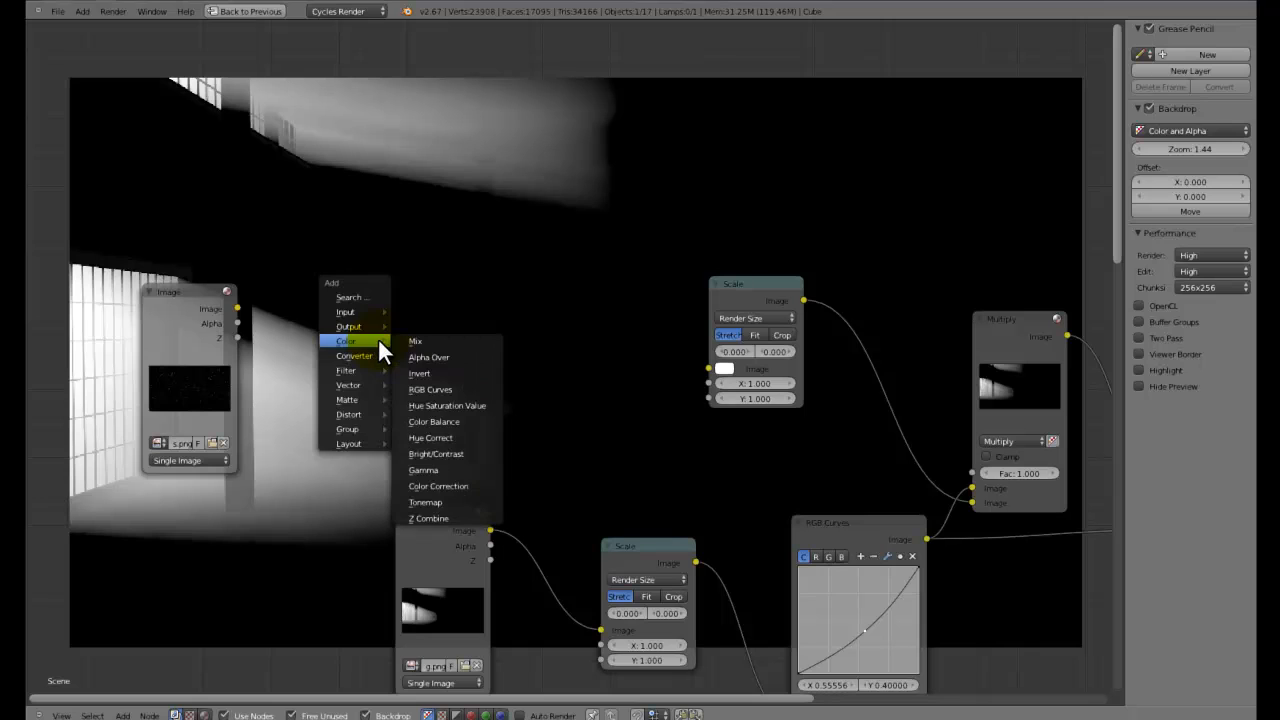
{"action": "left_click", "coordinate": [428, 389]}
{"action": "left_click", "coordinate": [380, 258]}
{"action": "left_click_drag", "start_coordinate": [238, 309], "coordinate": [380, 442]}
{"action": "left_click_drag", "start_coordinate": [689, 358], "coordinate": [708, 368]}
{"action": "middle_click_drag", "start_coordinate": [634, 369], "coordinate": [638, 442]}
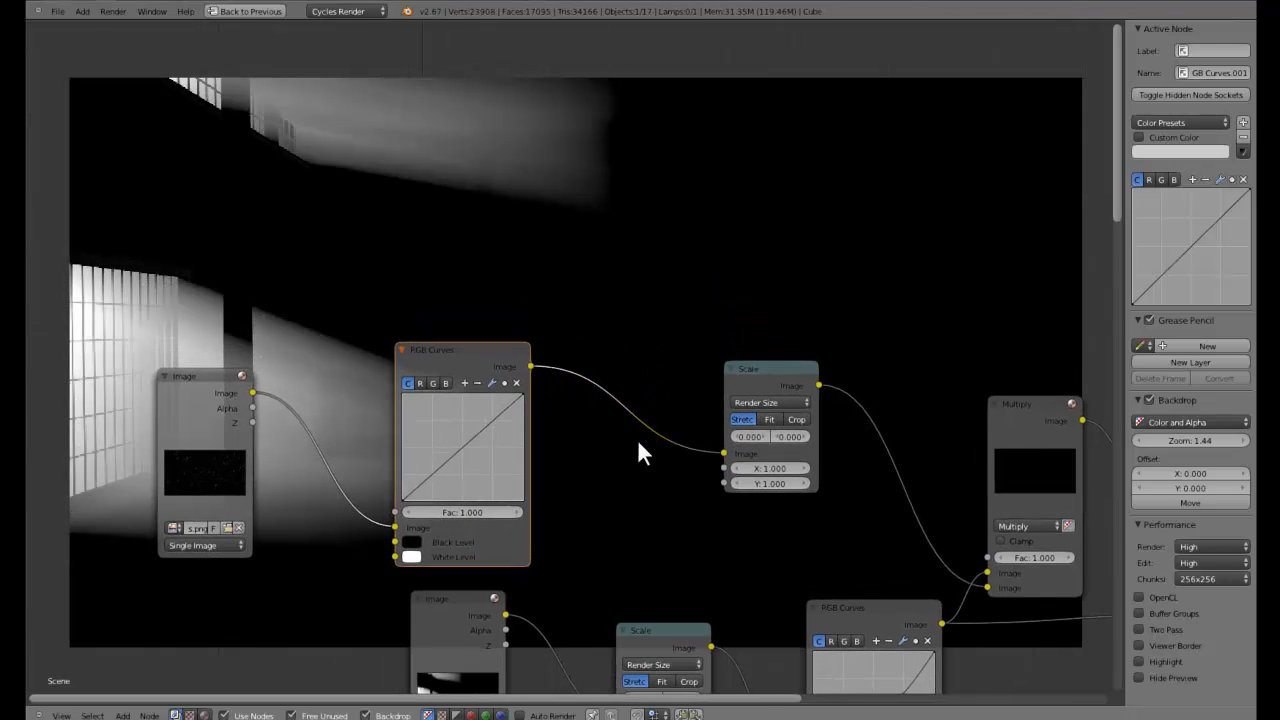
Brighten the dust by raising the new RGB Curves point to X 0.26111, Y 0.73750, and save the file
{"action": "left_click", "coordinate": [751, 374]}
{"action": "mouse_move", "coordinate": [457, 354]}
{"action": "left_mouse_down"}
{"action": "mouse_move", "coordinate": [499, 341]}
{"action": "mouse_move", "coordinate": [469, 351]}
{"action": "left_mouse_up"}
{"action": "left_click_drag", "start_coordinate": [463, 448], "coordinate": [445, 415]}
{"action": "middle_click_drag", "start_coordinate": [349, 396], "coordinate": [415, 624]}
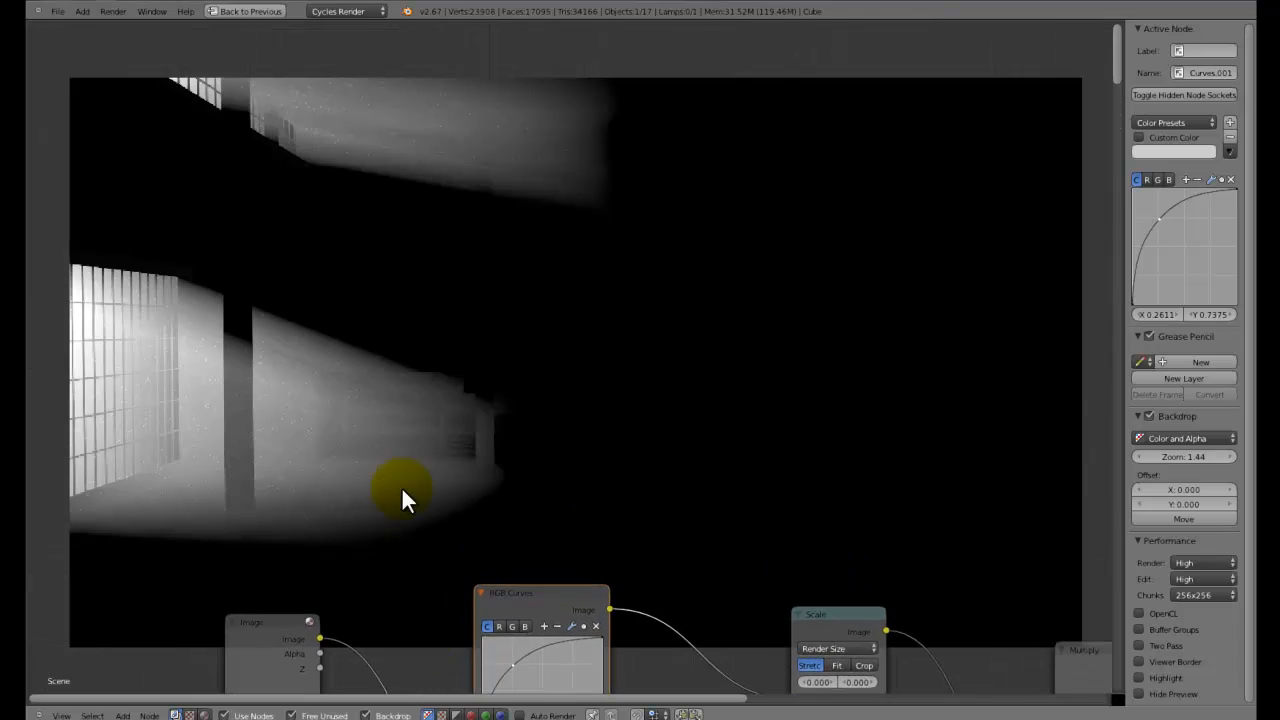
{"action": "middle_click_drag", "start_coordinate": [448, 338], "coordinate": [595, 292]}
{"action": "scroll", "coordinate": [594, 292], "scroll_direction": "down", "scroll_amount": 2}
{"action": "key", "text": "ctrl+s"}
{"action": "left_click", "coordinate": [451, 385]}
Select the dust and volumetric lighting nodes, excluding their Viewer, and move them down beside the Render Layers nodes
{"action": "scroll", "coordinate": [451, 385], "scroll_direction": "down", "scroll_amount": 1}
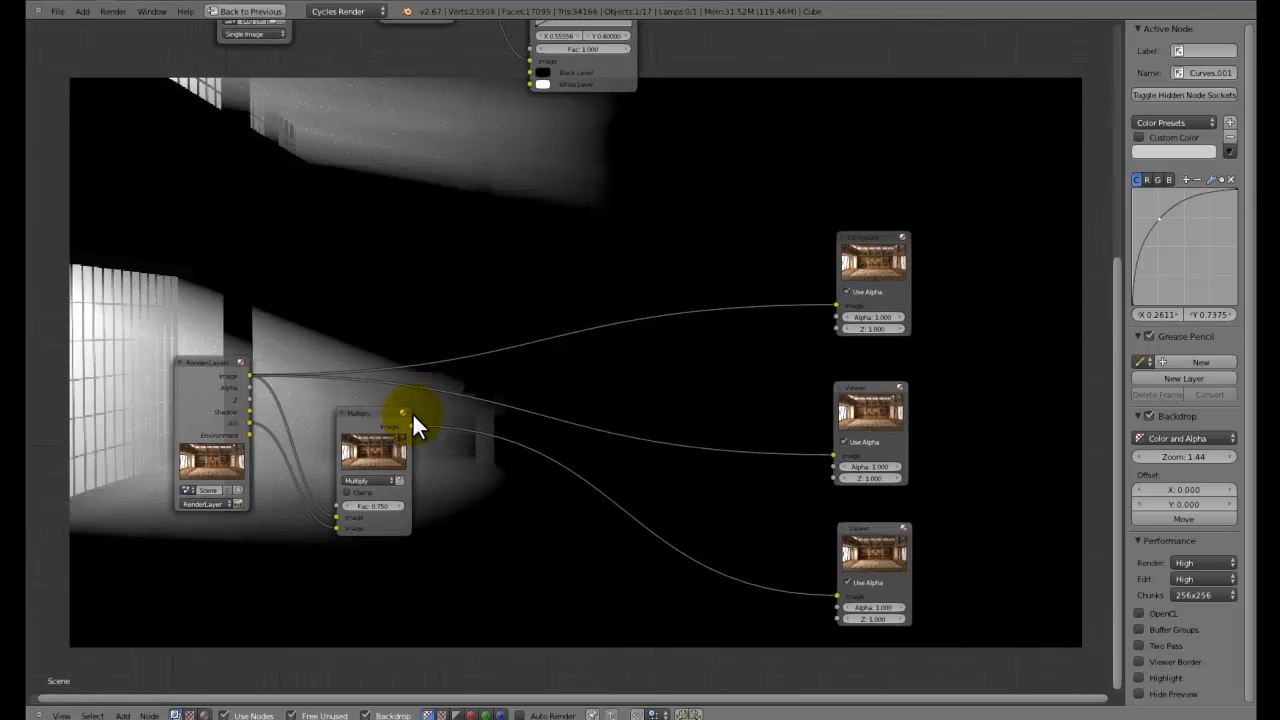
{"action": "middle_click_drag", "start_coordinate": [405, 427], "coordinate": [651, 685]}
{"action": "scroll", "coordinate": [664, 457], "scroll_direction": "down", "scroll_amount": 3}
{"action": "middle_click_drag", "start_coordinate": [664, 457], "coordinate": [614, 523]}
{"action": "scroll", "coordinate": [618, 502], "scroll_direction": "down", "scroll_amount": 1}
{"action": "scroll", "coordinate": [768, 416], "scroll_direction": "down", "scroll_amount": 1}
{"action": "middle_click_drag", "start_coordinate": [760, 412], "coordinate": [479, 415]}
{"action": "key", "text": "b"}
{"action": "left_click_drag", "start_coordinate": [528, 246], "coordinate": [176, 529]}
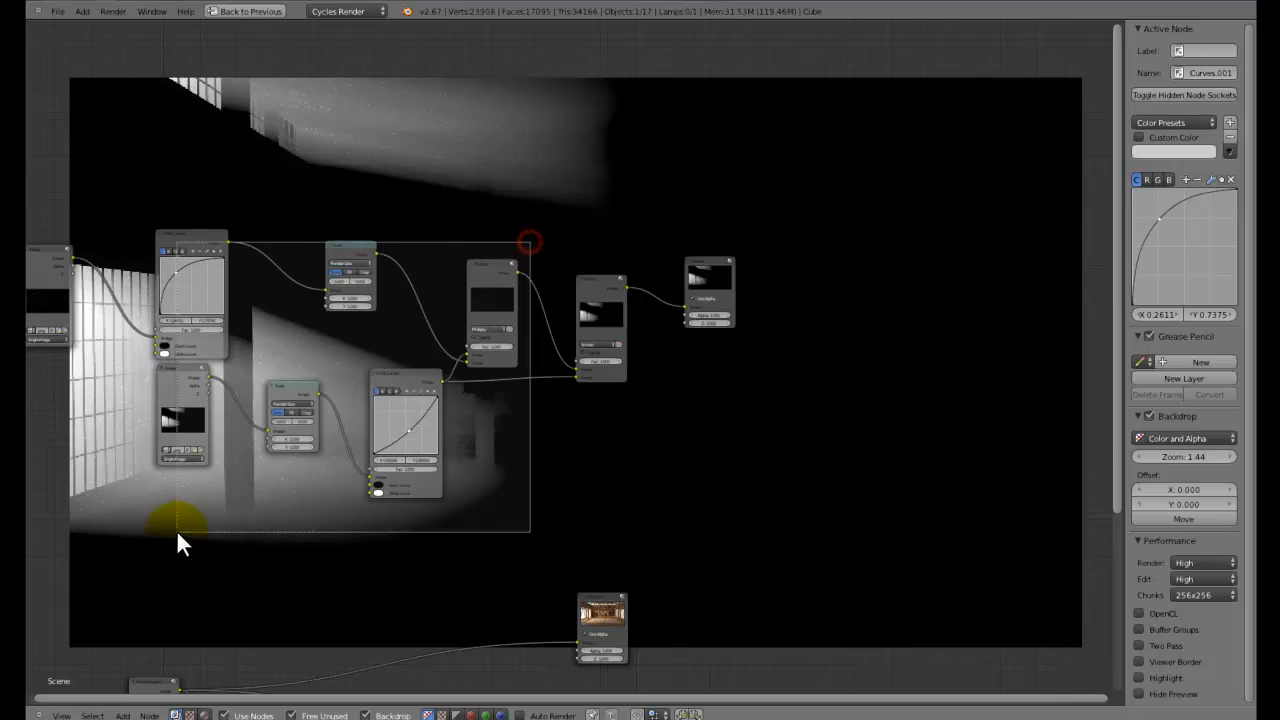
{"action": "left_click", "coordinate": [691, 280]}
{"action": "scroll", "coordinate": [633, 293], "scroll_direction": "down", "scroll_amount": 2}
{"action": "key", "text": "b"}
{"action": "left_click_drag", "start_coordinate": [634, 186], "coordinate": [125, 465]}
{"action": "key", "text": "g"}
{"action": "left_click", "coordinate": [157, 565]}
{"action": "middle_click_drag", "start_coordinate": [390, 522], "coordinate": [234, 537]}
{"action": "scroll", "coordinate": [452, 448], "scroll_direction": "up", "scroll_amount": 4}
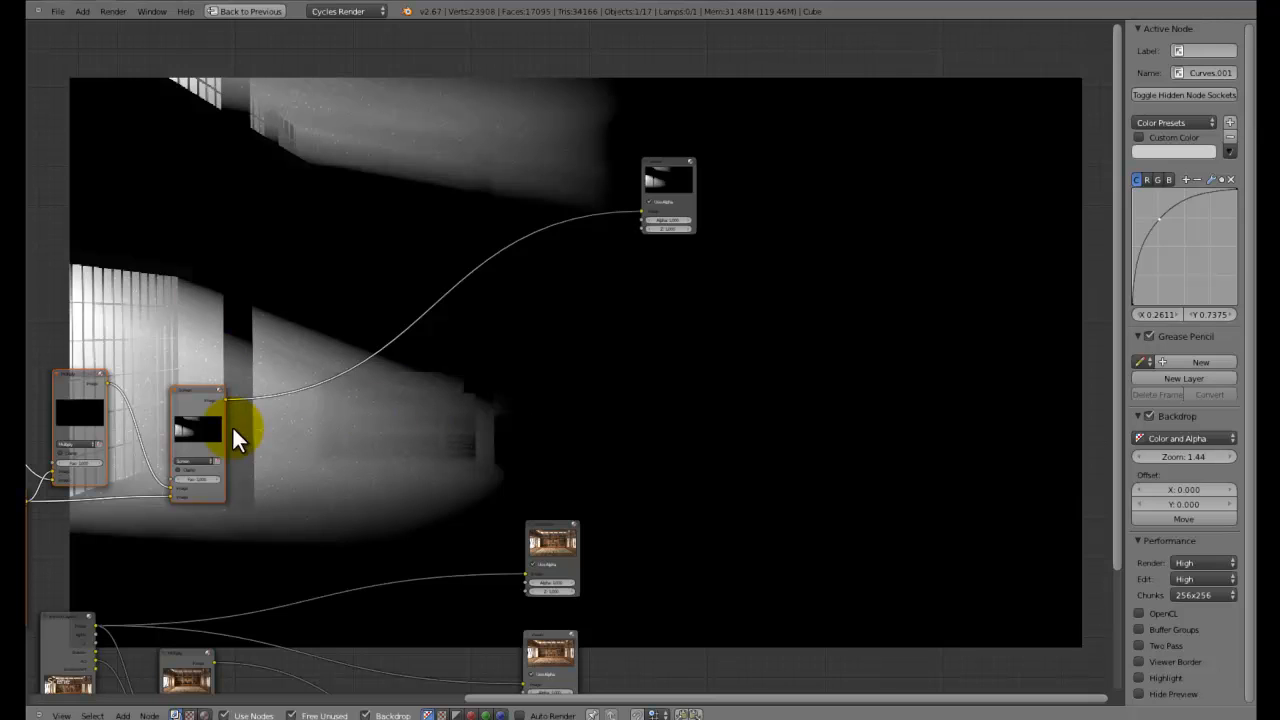
Move the dust Screen node down so it sits just above the Render Layers and Multiply nodes
{"action": "middle_click_drag", "start_coordinate": [453, 414], "coordinate": [795, 353]}
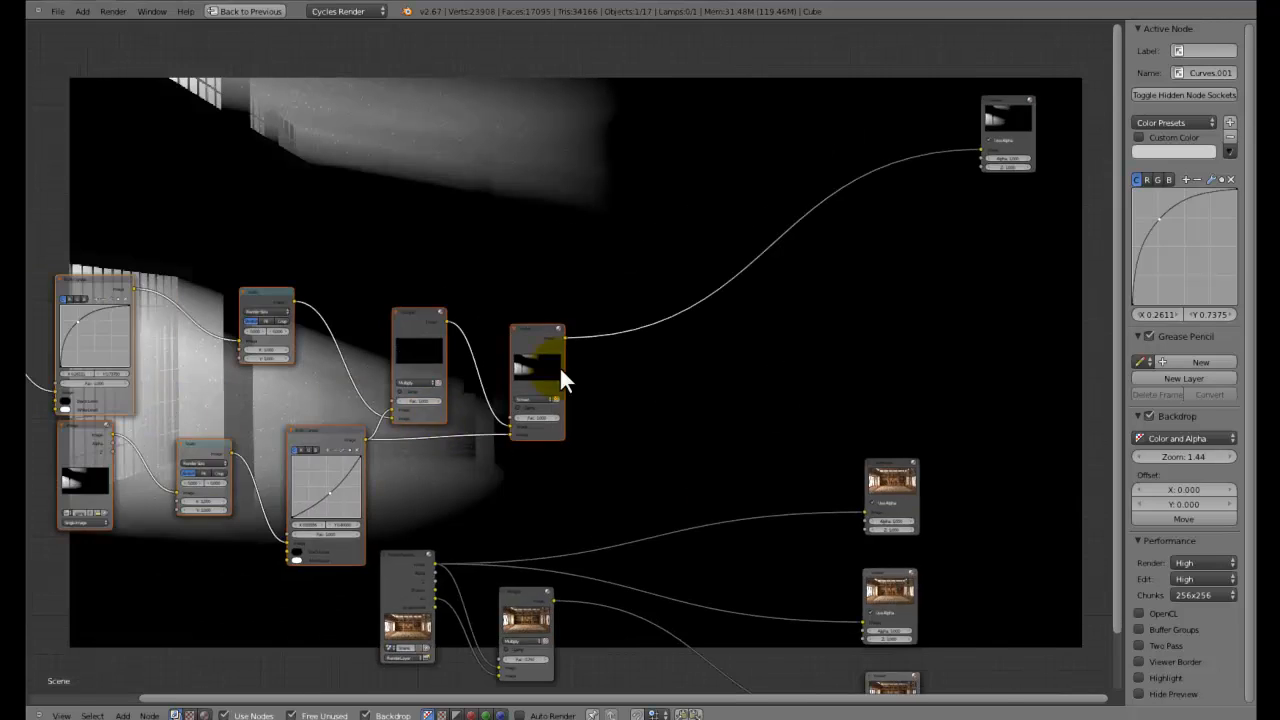
{"action": "scroll", "coordinate": [356, 528], "scroll_direction": "up", "scroll_amount": 3}
{"action": "middle_click_drag", "start_coordinate": [355, 462], "coordinate": [251, 211]}
{"action": "scroll", "coordinate": [458, 328], "scroll_direction": "down", "scroll_amount": 4}
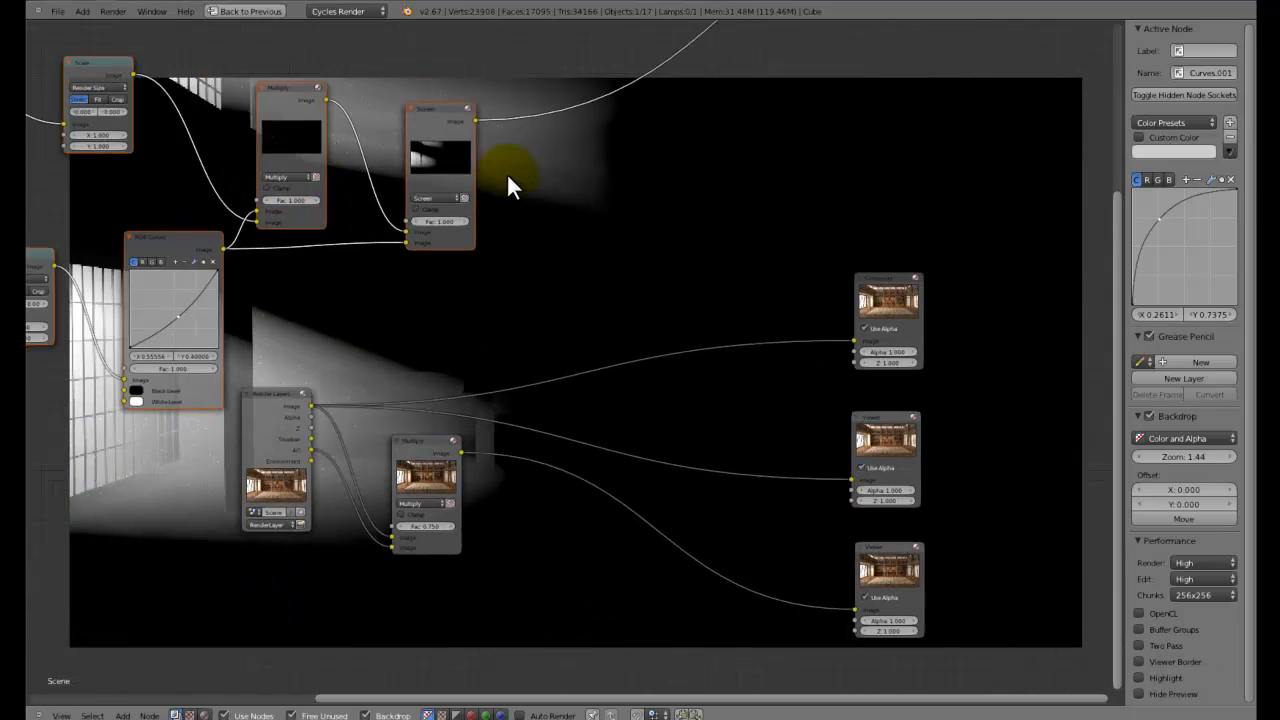
{"action": "middle_click_drag", "start_coordinate": [578, 304], "coordinate": [528, 367]}
{"action": "left_click_drag", "start_coordinate": [410, 237], "coordinate": [411, 357]}
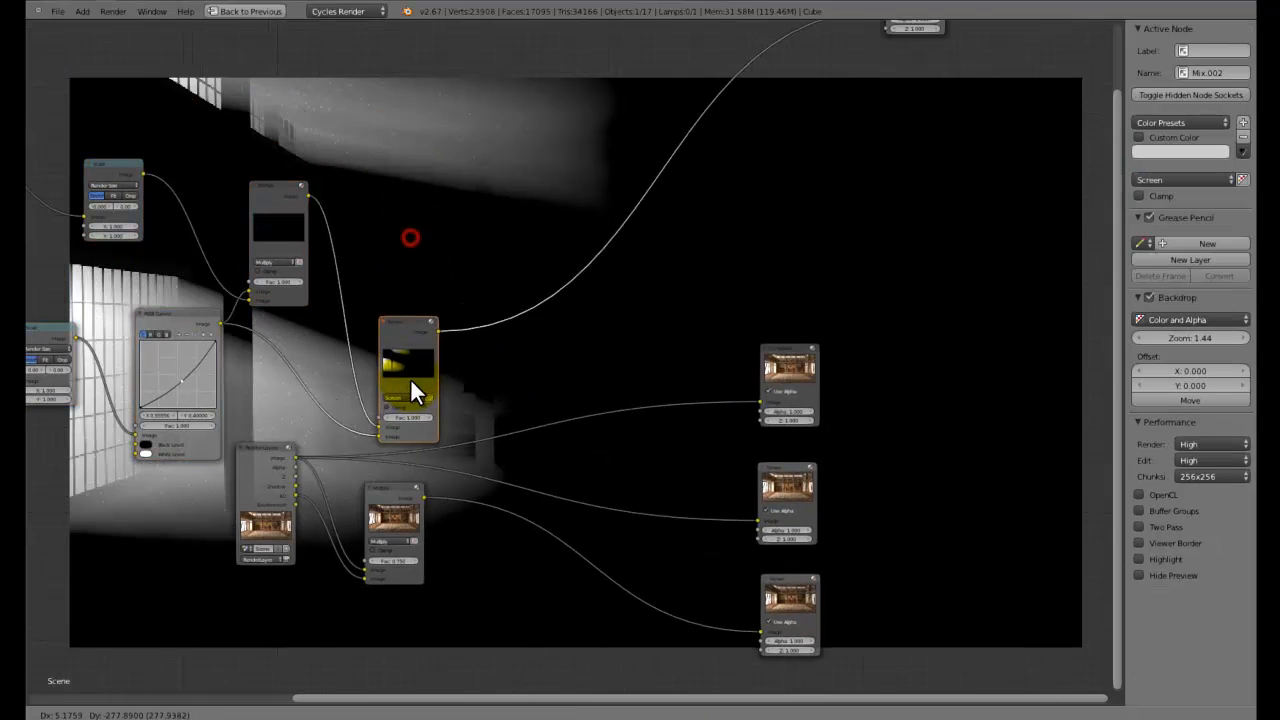
Add a Mix node after the render's Multiply node and set its blend type to Screen
{"action": "scroll", "coordinate": [490, 463], "scroll_direction": "up", "scroll_amount": 1}
{"action": "key", "text": "shift+a"}
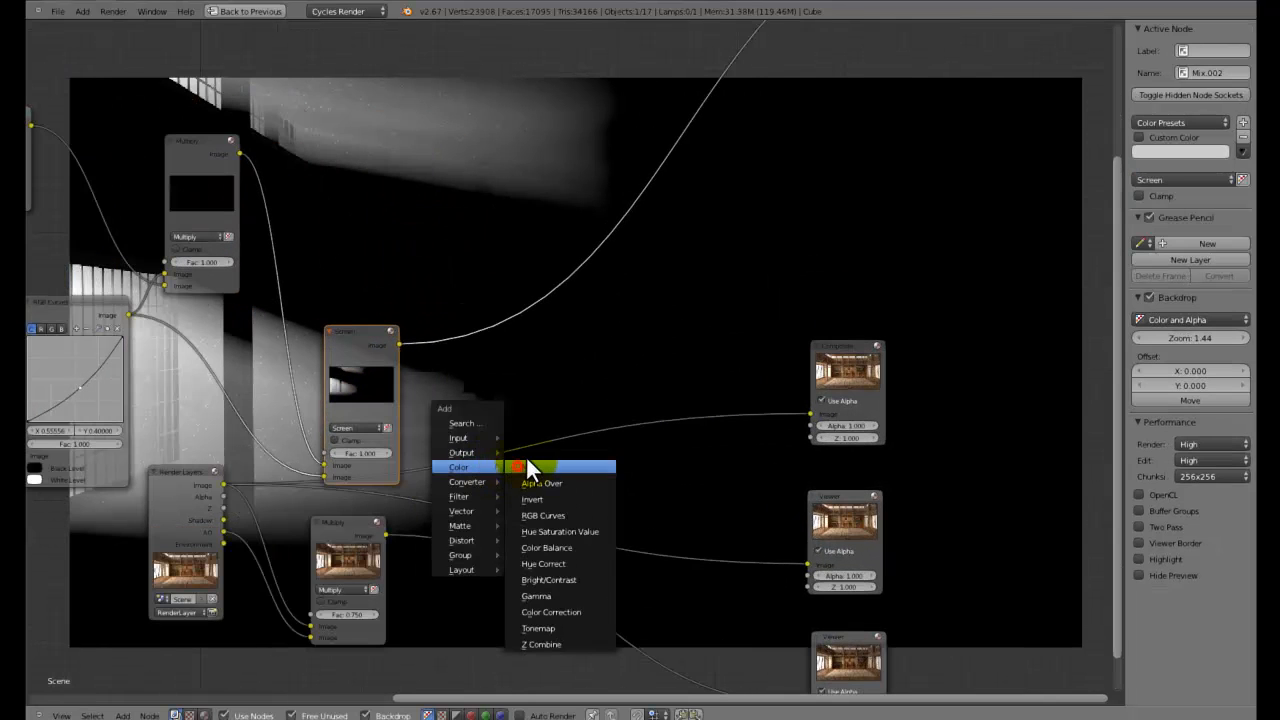
{"action": "left_click", "coordinate": [527, 467]}
{"action": "left_click", "coordinate": [528, 418]}
{"action": "left_click", "coordinate": [559, 524]}
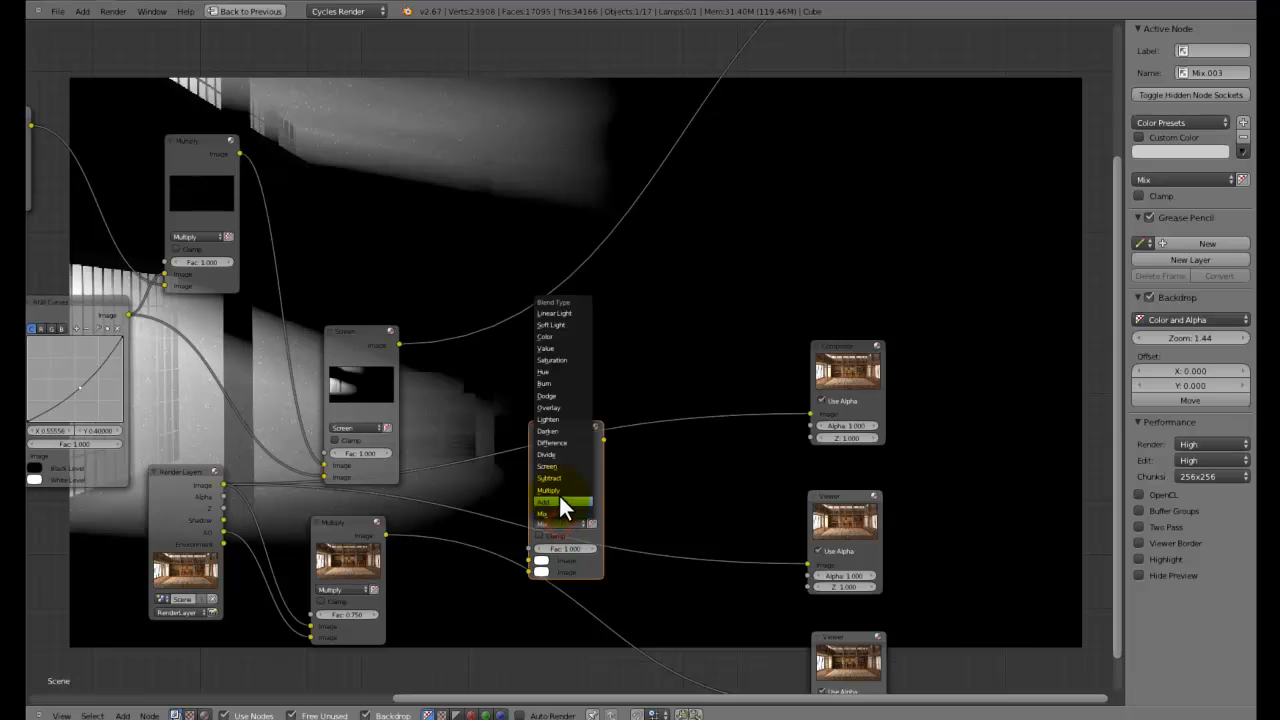
{"action": "left_click", "coordinate": [555, 468]}
Connect the render's Multiply output to the new Screen node's first image input and the dust lighting output to its second
{"action": "left_click_drag", "start_coordinate": [399, 344], "coordinate": [530, 571]}
{"action": "left_click_drag", "start_coordinate": [385, 536], "coordinate": [479, 521]}
{"action": "left_click_drag", "start_coordinate": [532, 557], "coordinate": [530, 560]}
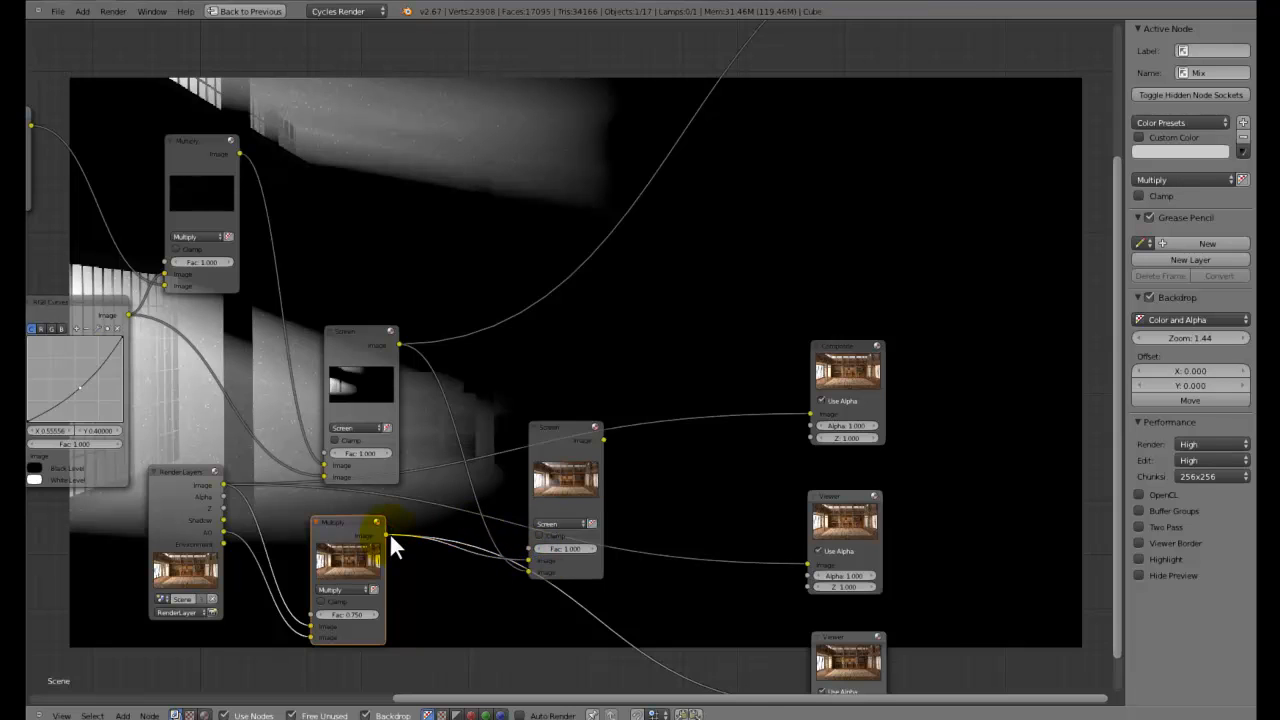
{"action": "middle_click_drag", "start_coordinate": [357, 559], "coordinate": [260, 408]}
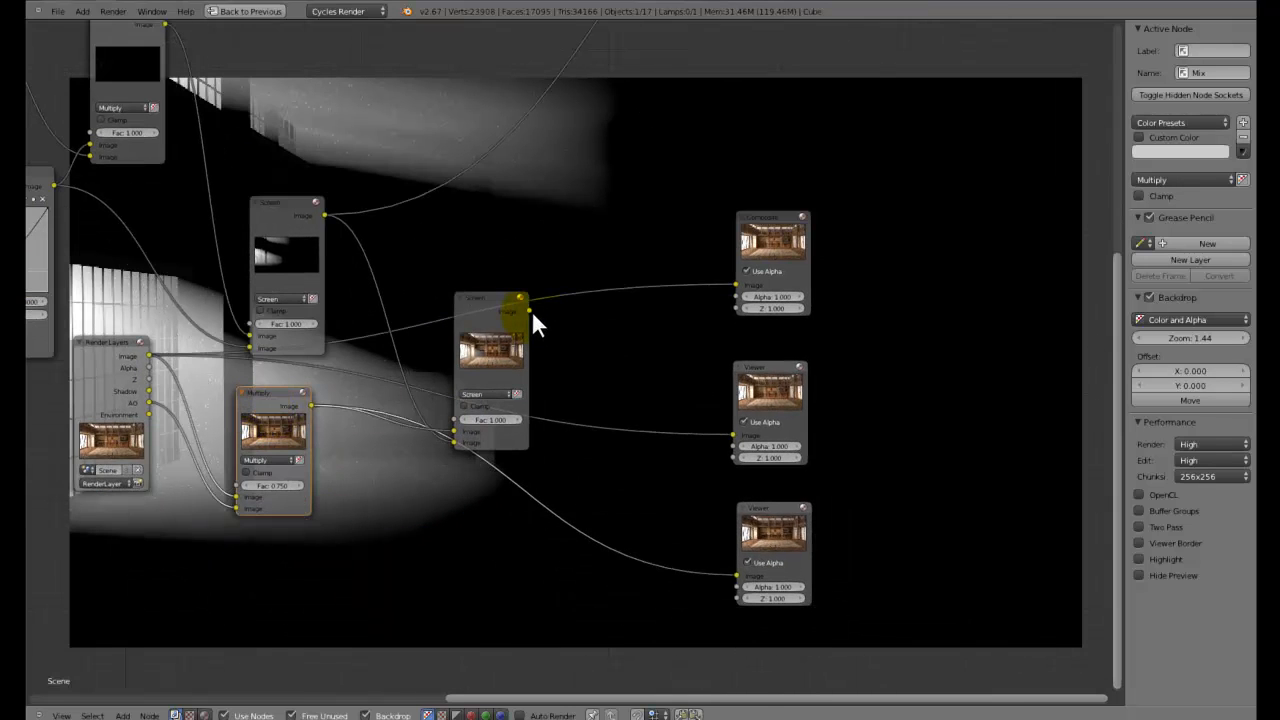
Connect the new Screen node to the middle Viewer, display the composite, and move the dust Screen node up slightly
{"action": "left_click_drag", "start_coordinate": [529, 309], "coordinate": [734, 433]}
{"action": "left_click", "coordinate": [770, 390]}
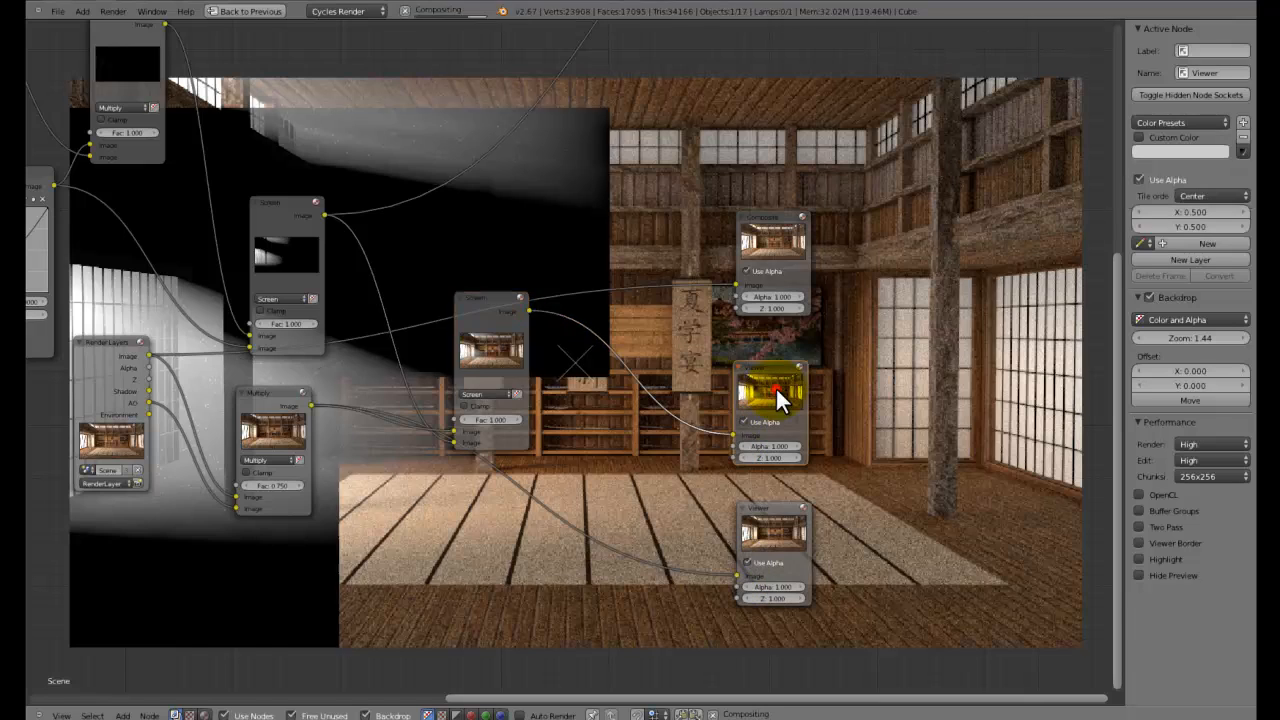
{"action": "middle_click_drag", "start_coordinate": [753, 386], "coordinate": [477, 243]}
{"action": "middle_click_drag", "start_coordinate": [571, 200], "coordinate": [391, 331]}
{"action": "key", "text": "Home"}
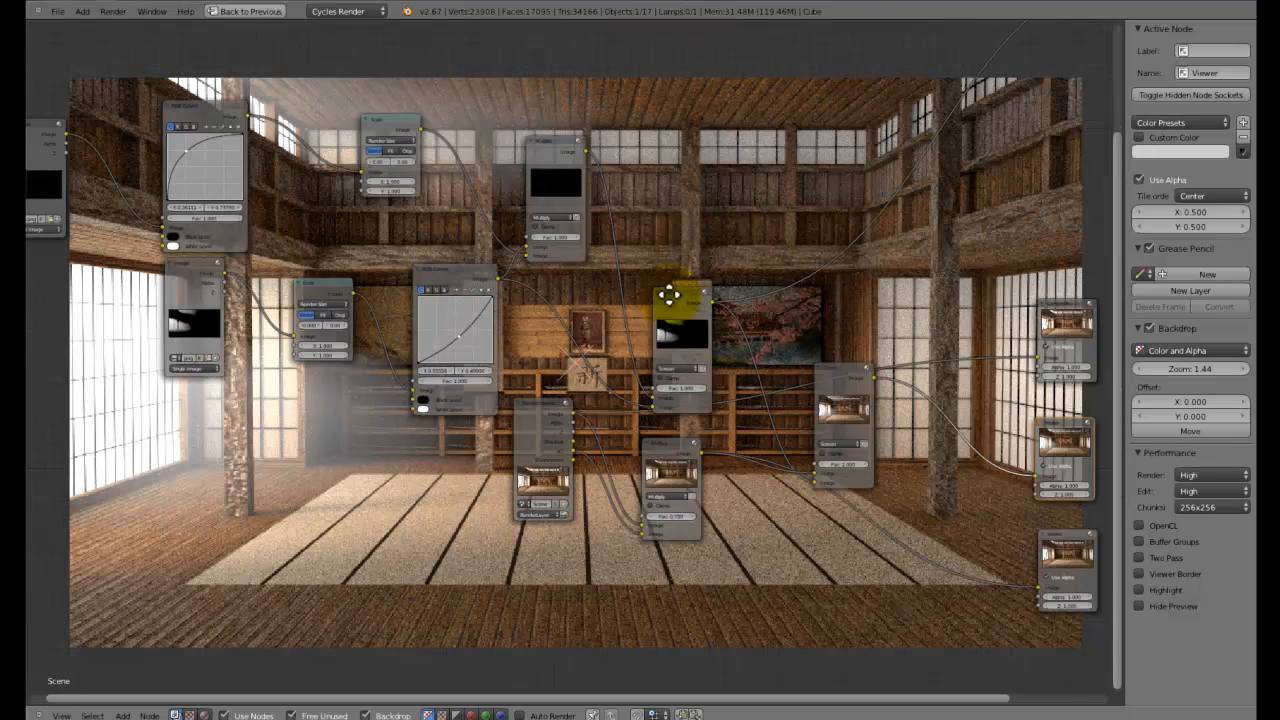
{"action": "left_click_drag", "start_coordinate": [668, 425], "coordinate": [683, 355]}
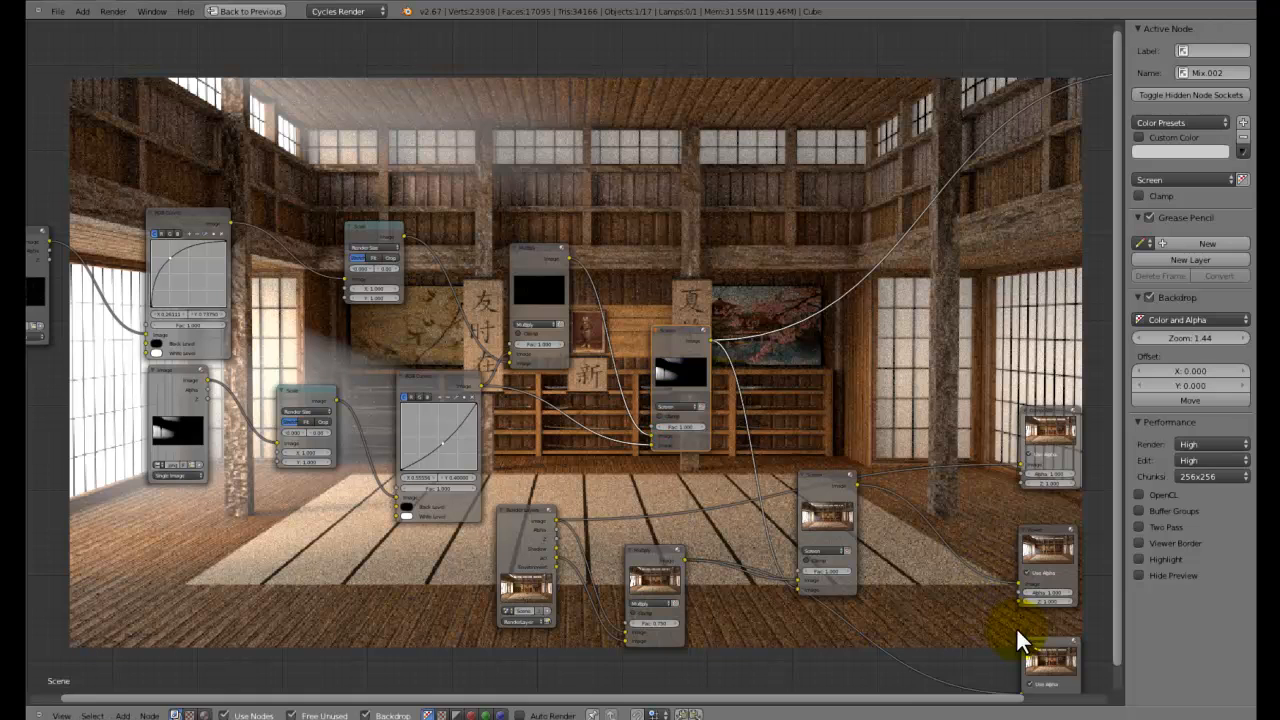
{"action": "left_click", "coordinate": [1037, 655]}
{"action": "key", "text": "shift+d"}
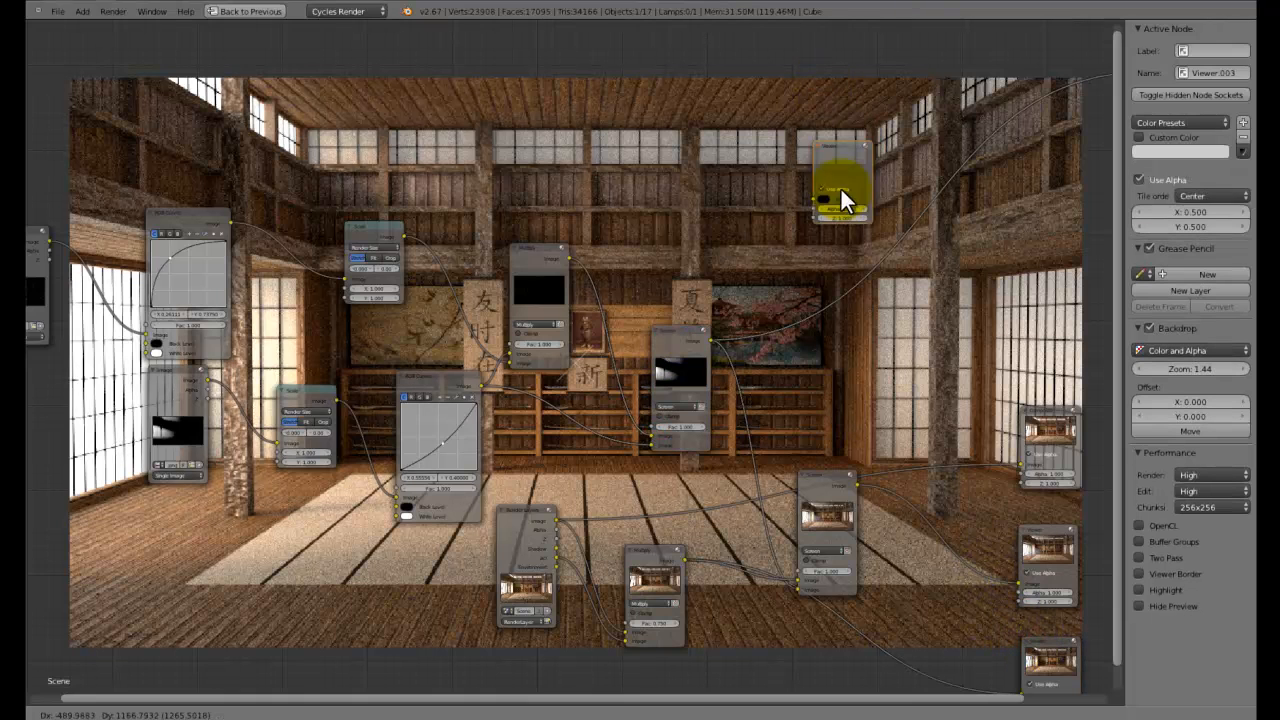
{"action": "left_click", "coordinate": [834, 271]}
{"action": "middle_click_drag", "start_coordinate": [805, 276], "coordinate": [603, 390]}
{"action": "key", "text": "x"}
Bring the far dust Viewer closer and move the dust and lighting nodes left to make room for another node
{"action": "left_click_drag", "start_coordinate": [980, 137], "coordinate": [693, 388]}
{"action": "middle_click_drag", "start_coordinate": [485, 435], "coordinate": [712, 344]}
{"action": "scroll", "coordinate": [690, 360], "scroll_direction": "down", "scroll_amount": 2}
{"action": "right_click", "coordinate": [671, 375]}
{"action": "key", "text": "b"}
{"action": "left_click_drag", "start_coordinate": [731, 220], "coordinate": [576, 358]}
{"action": "key", "text": "b"}
{"action": "left_click_drag", "start_coordinate": [720, 226], "coordinate": [133, 459]}
{"action": "left_click_drag", "start_coordinate": [526, 403], "coordinate": [530, 408]}
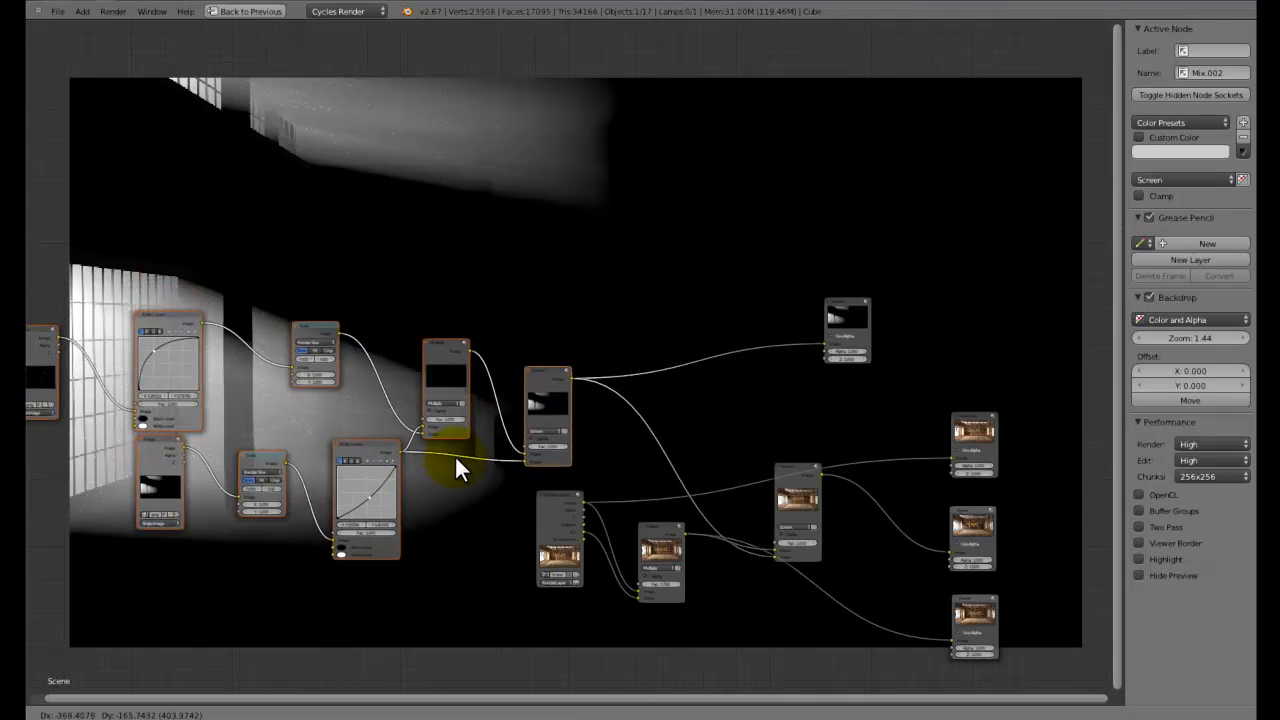
{"action": "left_click", "coordinate": [432, 449]}
Add an RGB Curves node after the dust Screen node and feed that node's output into its image input
{"action": "key", "text": "a"}
{"action": "scroll", "coordinate": [704, 383], "scroll_direction": "up", "scroll_amount": 3}
{"action": "middle_click_drag", "start_coordinate": [704, 383], "coordinate": [592, 346]}
{"action": "key", "text": "shift+a"}
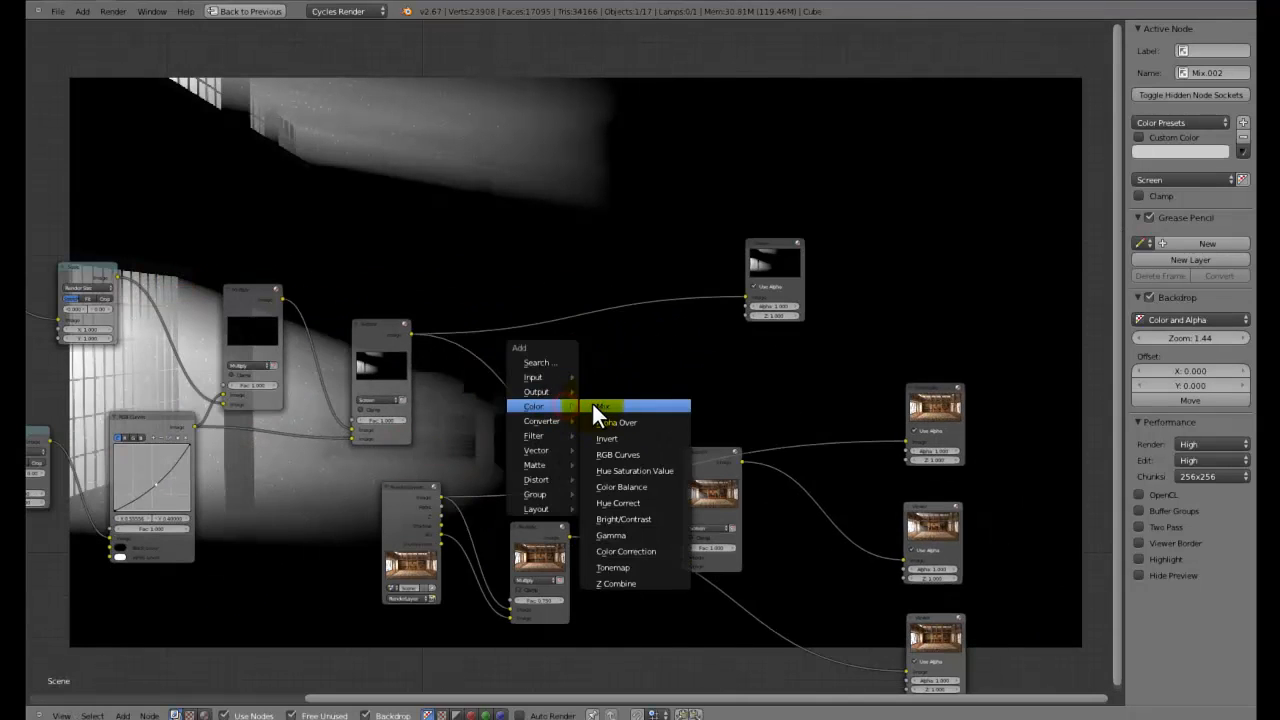
{"action": "left_click", "coordinate": [618, 448]}
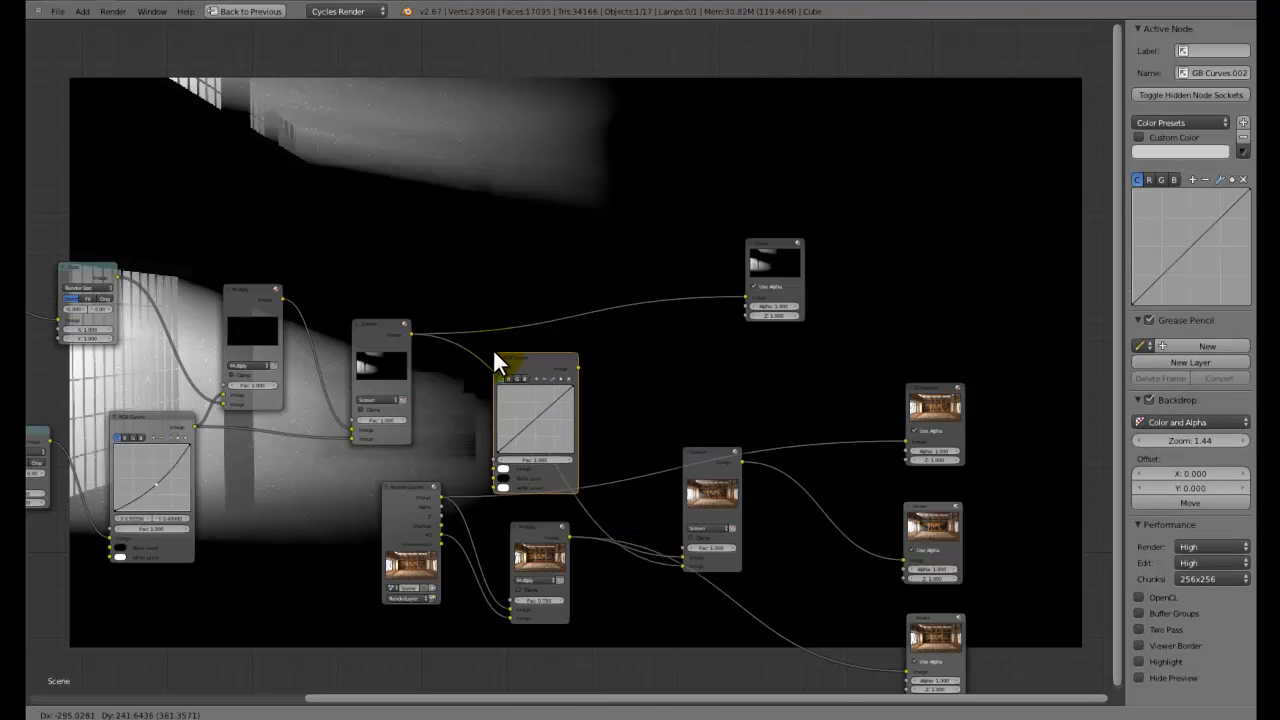
{"action": "left_click", "coordinate": [487, 341]}
{"action": "left_click_drag", "start_coordinate": [409, 331], "coordinate": [483, 464]}
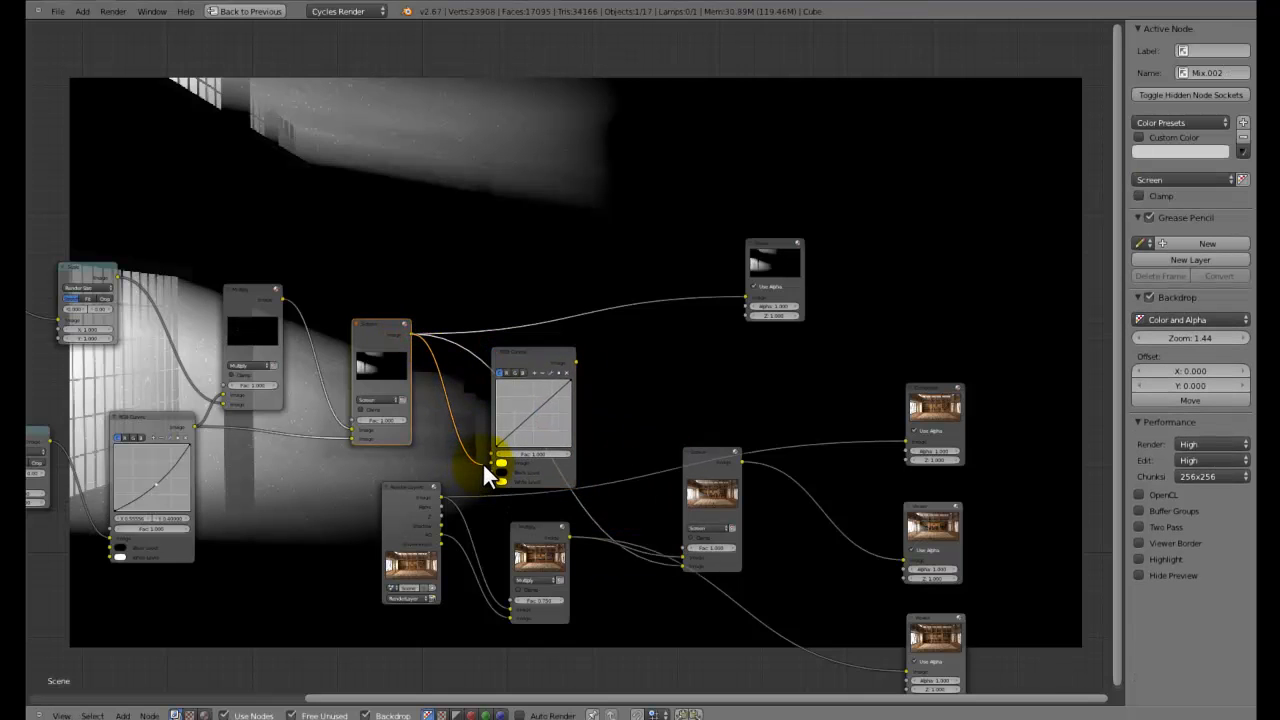
Connect the new RGB Curves output to the second image input of the final Screen node
{"action": "scroll", "coordinate": [583, 414], "scroll_direction": "up", "scroll_amount": 3}
{"action": "middle_click_drag", "start_coordinate": [563, 394], "coordinate": [377, 134]}
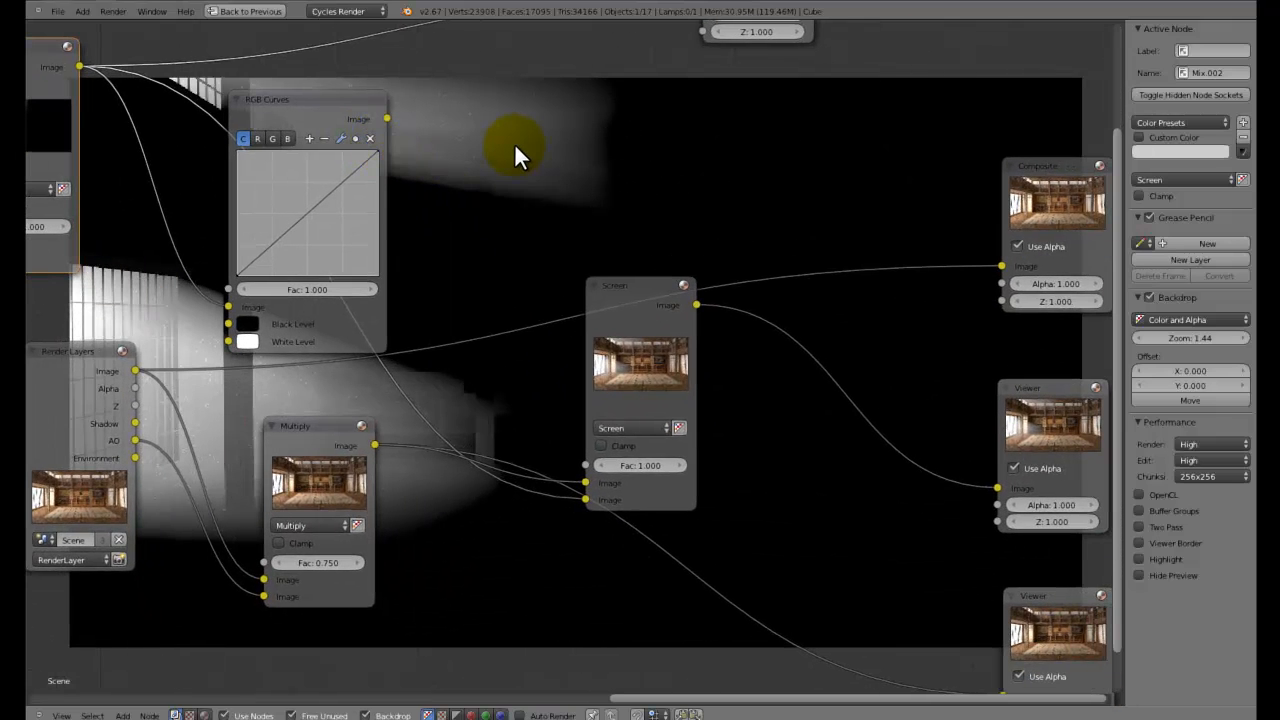
{"action": "scroll", "coordinate": [465, 272], "scroll_direction": "down", "scroll_amount": 5}
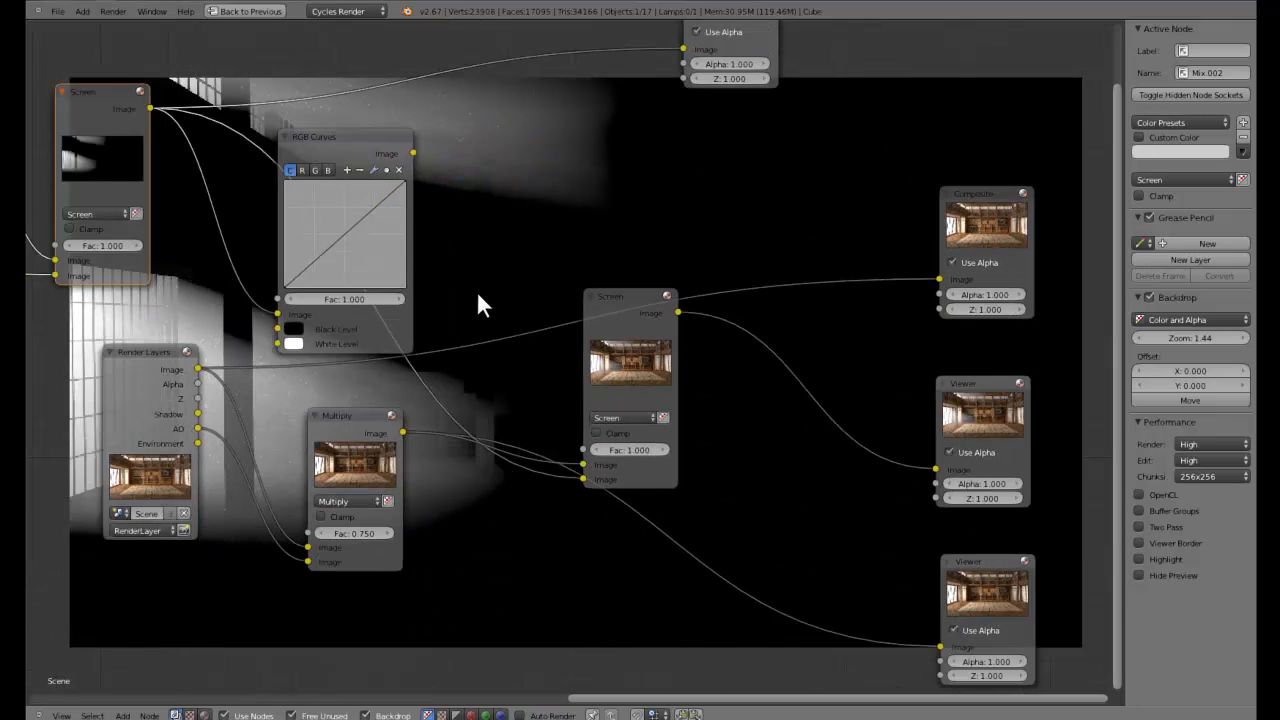
{"action": "middle_click_drag", "start_coordinate": [391, 358], "coordinate": [445, 485]}
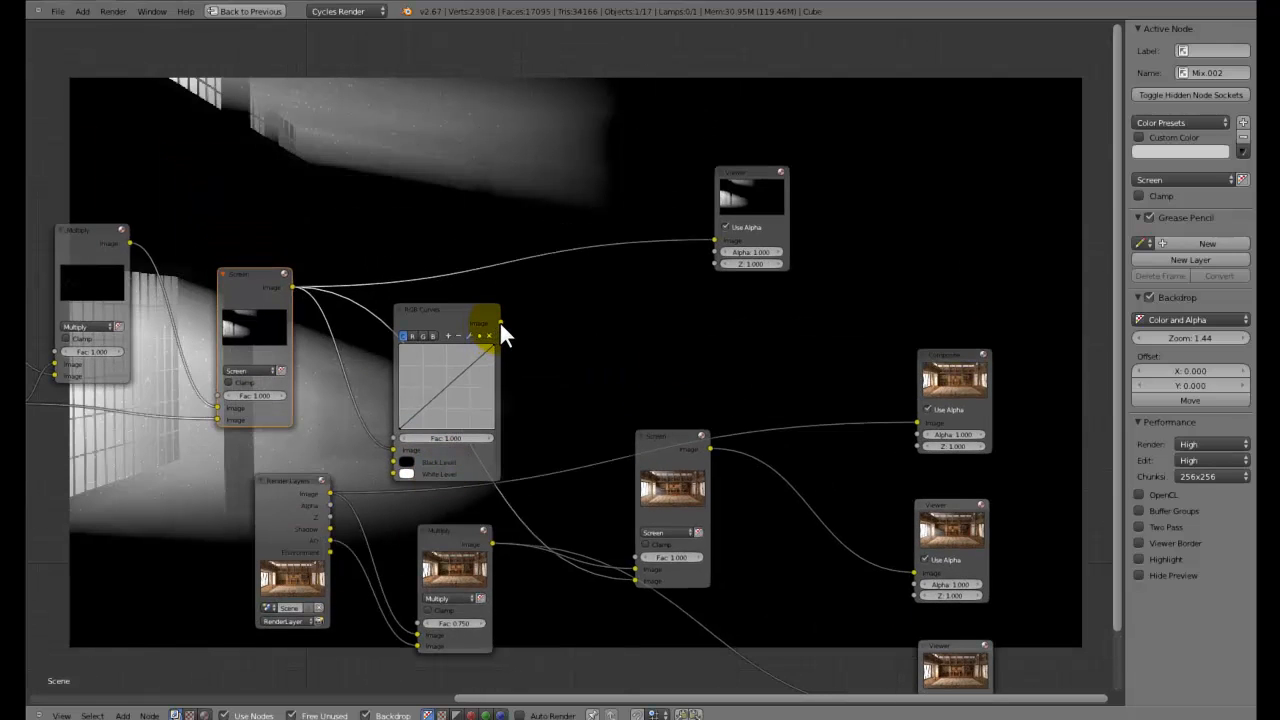
{"action": "middle_click_drag", "start_coordinate": [543, 337], "coordinate": [455, 300]}
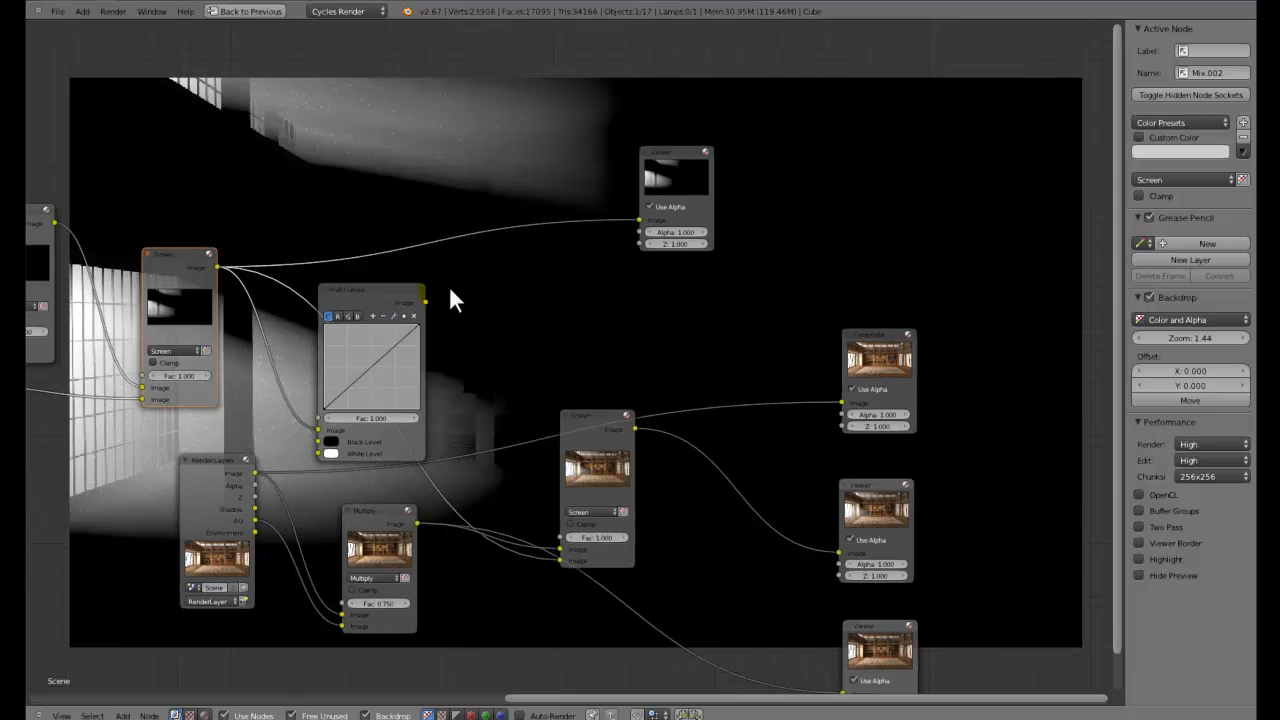
{"action": "left_click_drag", "start_coordinate": [435, 300], "coordinate": [566, 565]}
Warm the light by raising the red curve and lowering blue to X 0.57222, Y 0.43750, and connect it to the dust Viewer
{"action": "middle_click_drag", "start_coordinate": [537, 465], "coordinate": [692, 481]}
{"action": "scroll", "coordinate": [664, 428], "scroll_direction": "up", "scroll_amount": 4}
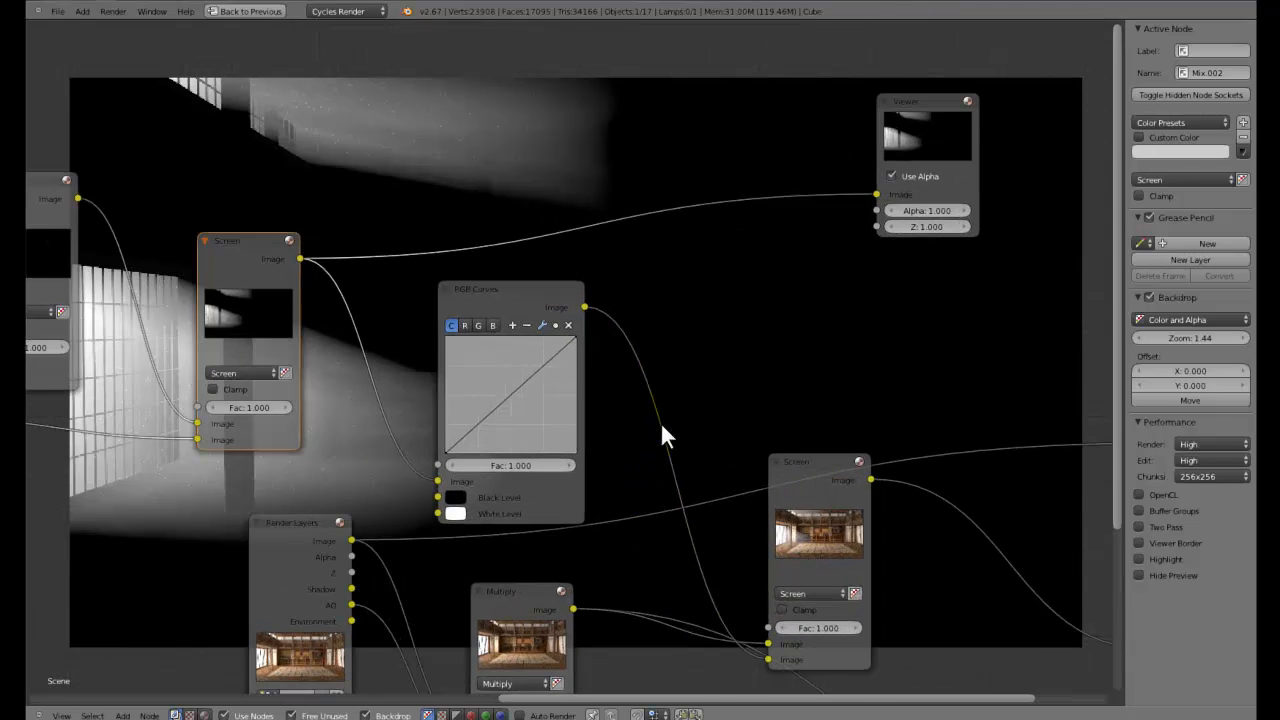
{"action": "left_click", "coordinate": [465, 323]}
{"action": "mouse_move", "coordinate": [501, 395]}
{"action": "left_mouse_down"}
{"action": "mouse_move", "coordinate": [503, 384]}
{"action": "mouse_move", "coordinate": [523, 404]}
{"action": "left_mouse_up"}
{"action": "left_click", "coordinate": [479, 325]}
{"action": "left_click", "coordinate": [492, 325]}
{"action": "left_click_drag", "start_coordinate": [584, 307], "coordinate": [886, 194]}
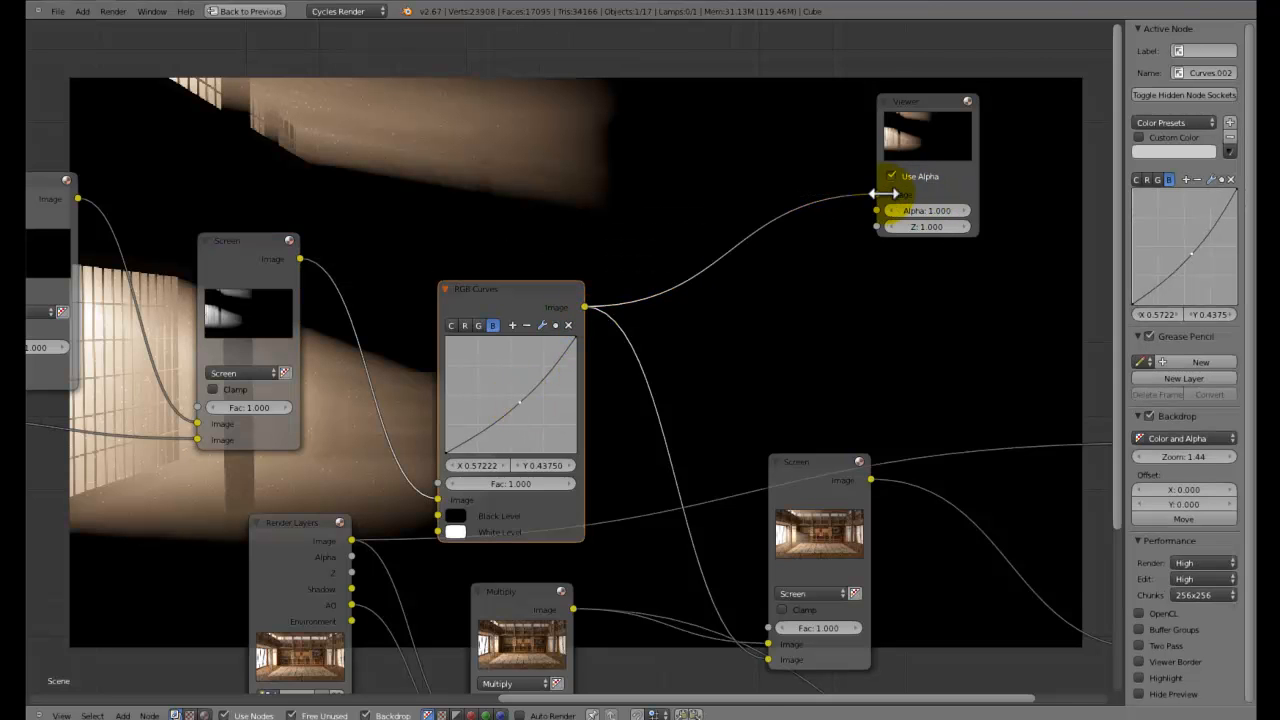
Soften the warm tint by setting the blue curve point to X 0.55556, Y 0.46250 and red to X 0.46111, Y 0.54375
{"action": "scroll", "coordinate": [628, 362], "scroll_direction": "up", "scroll_amount": 2}
{"action": "mouse_move", "coordinate": [625, 361]}
{"action": "middle_mouse_down"}
{"action": "mouse_move", "coordinate": [752, 243]}
{"action": "mouse_move", "coordinate": [877, 194]}
{"action": "middle_mouse_up"}
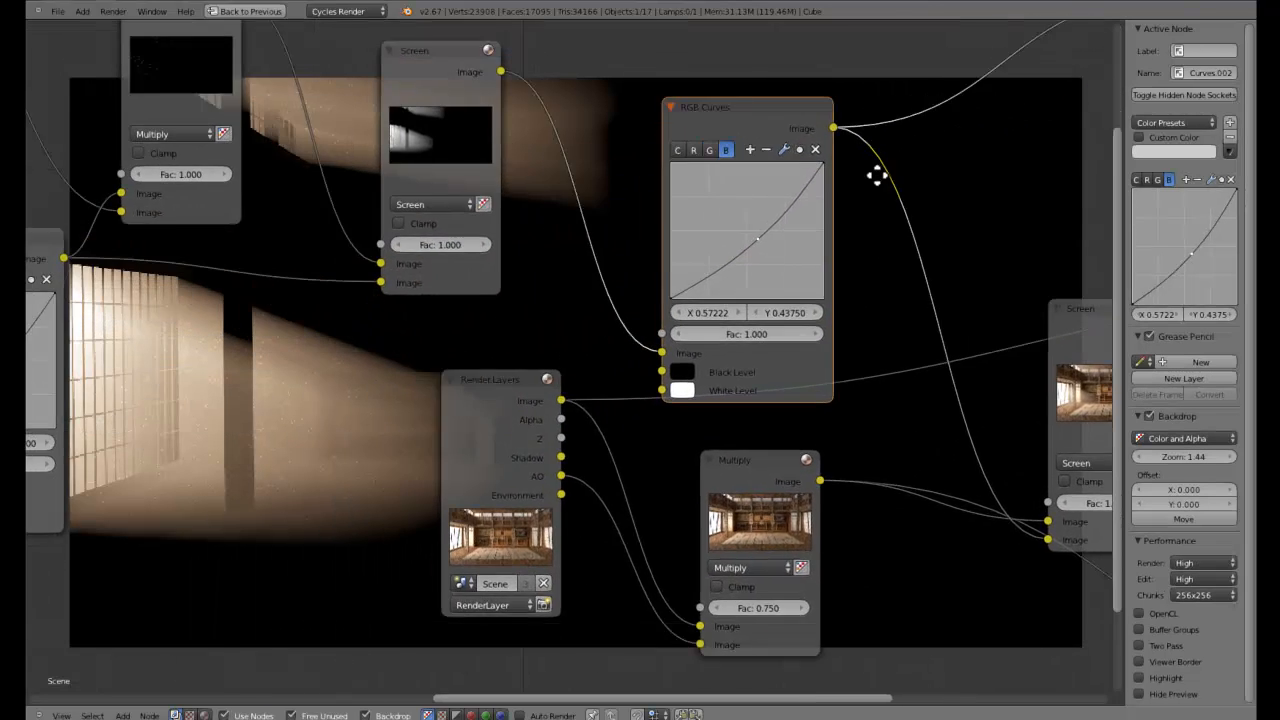
{"action": "mouse_move", "coordinate": [809, 274]}
{"action": "middle_mouse_down"}
{"action": "mouse_move", "coordinate": [617, 503]}
{"action": "mouse_move", "coordinate": [621, 541]}
{"action": "middle_mouse_up"}
{"action": "scroll", "coordinate": [612, 538], "scroll_direction": "up", "scroll_amount": 2}
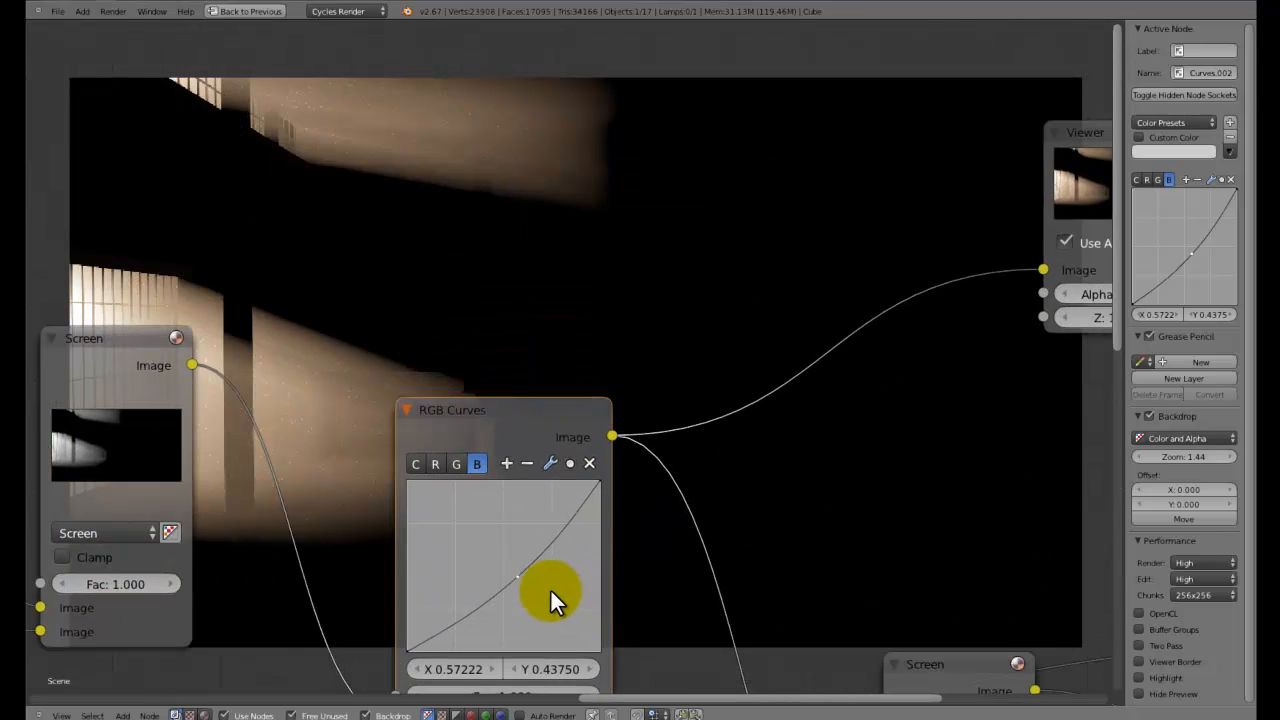
{"action": "left_click_drag", "start_coordinate": [510, 574], "coordinate": [508, 564]}
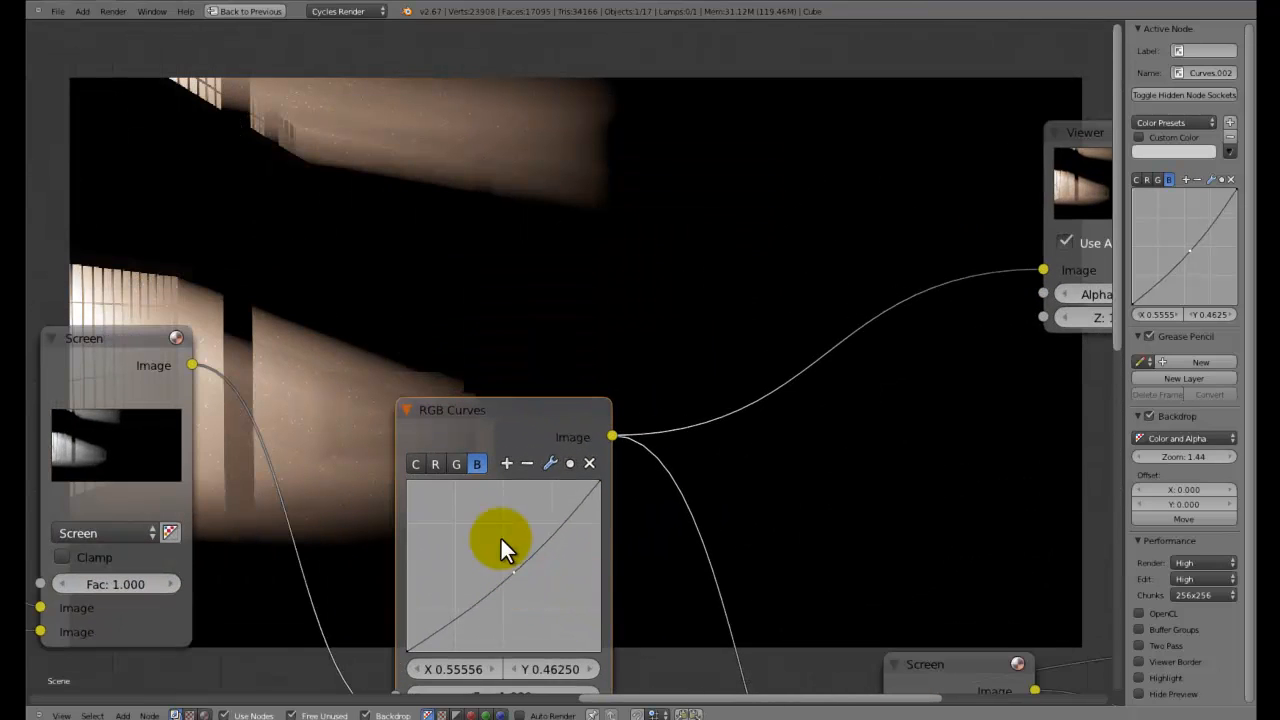
{"action": "left_click", "coordinate": [436, 463]}
{"action": "left_click_drag", "start_coordinate": [493, 553], "coordinate": [498, 557]}
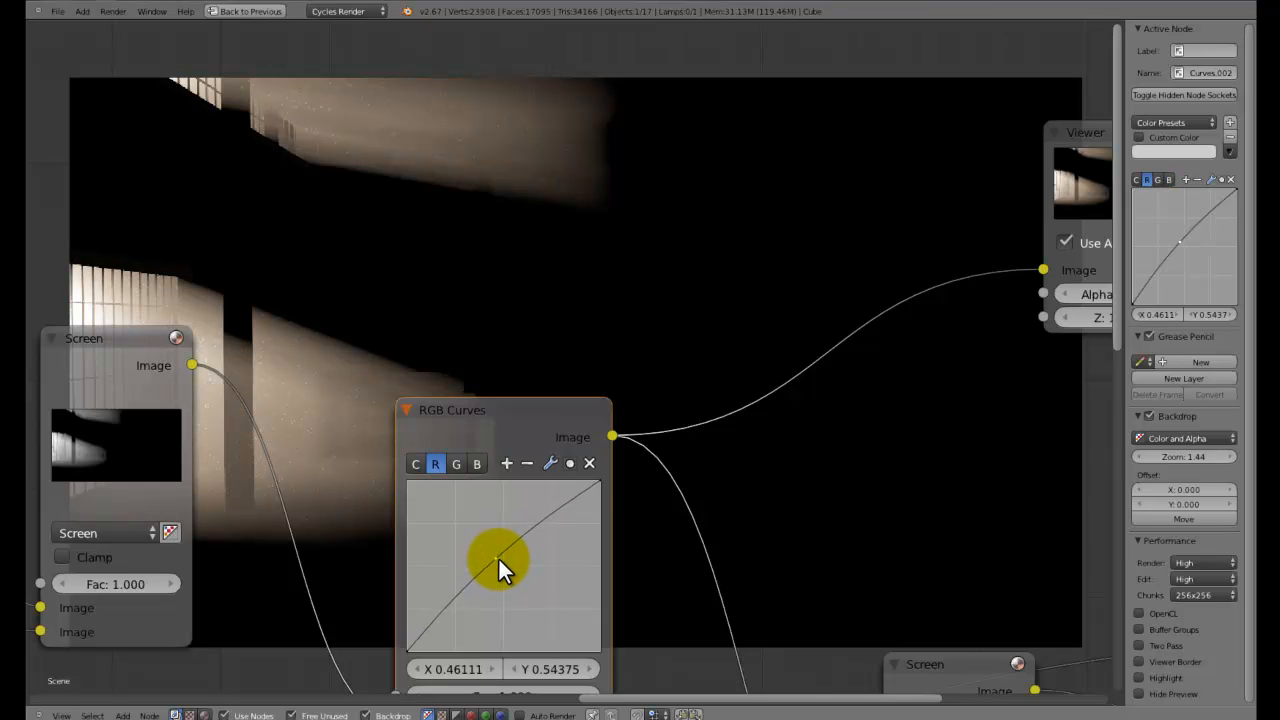
Display the full composite through the middle Viewer and set the final Screen node's factor to 0.800
{"action": "scroll", "coordinate": [623, 473], "scroll_direction": "down", "scroll_amount": 6}
{"action": "middle_click_drag", "start_coordinate": [621, 364], "coordinate": [200, 109]}
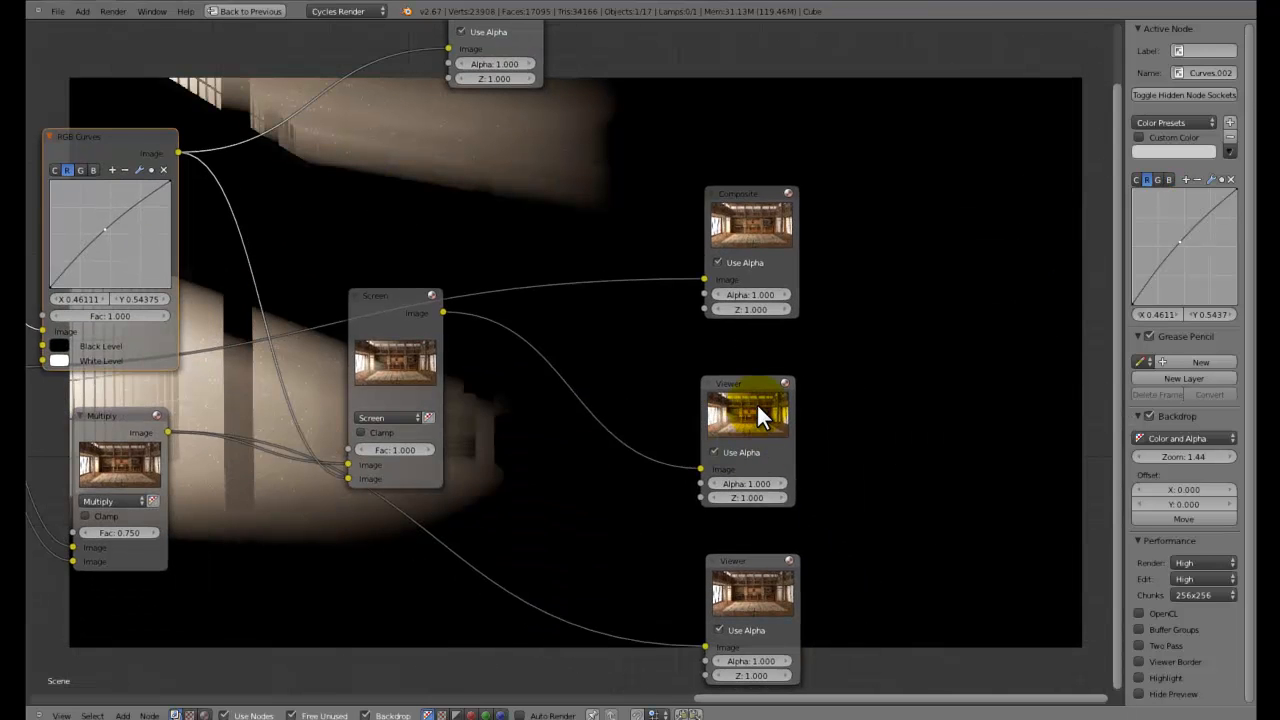
{"action": "left_click", "coordinate": [756, 409]}
{"action": "middle_click_drag", "start_coordinate": [677, 409], "coordinate": [788, 463]}
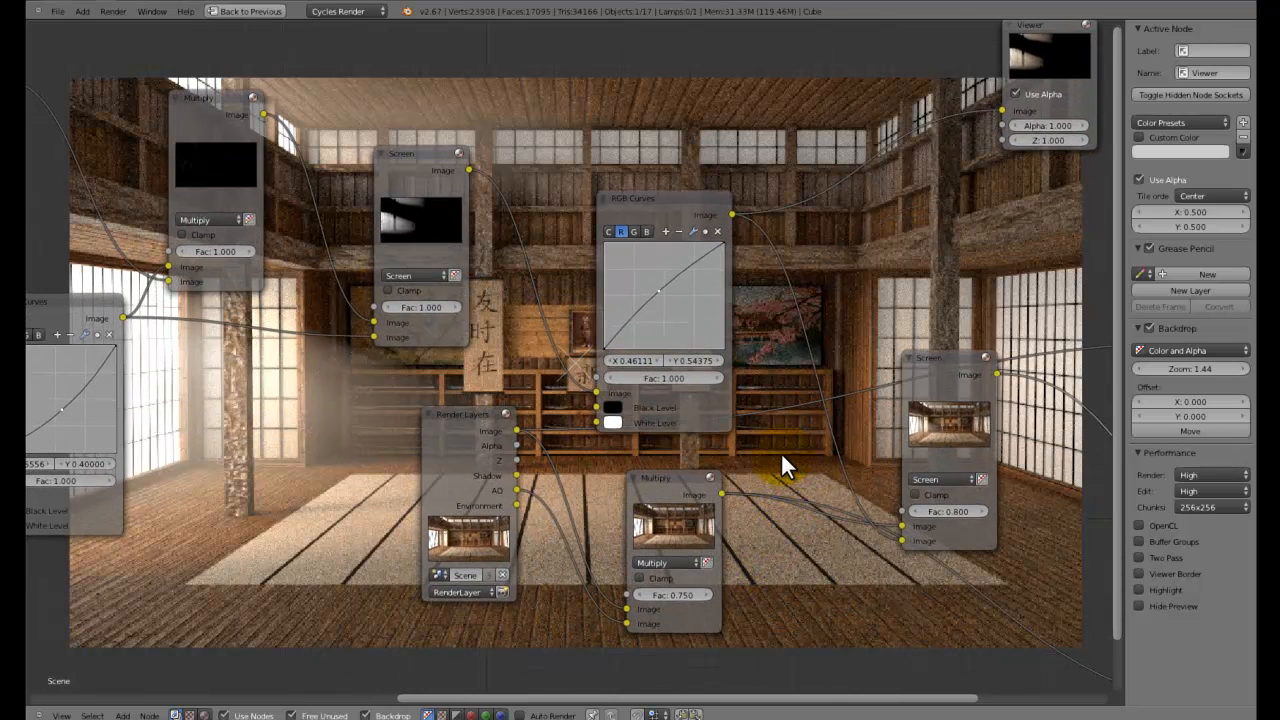
{"action": "middle_click_drag", "start_coordinate": [780, 452], "coordinate": [797, 515]}
Display the dust lighting Viewer and delete the Screen node between the dust Multiply node and the warm RGB Curves node
{"action": "scroll", "coordinate": [705, 415], "scroll_direction": "down", "scroll_amount": 4}
{"action": "left_click", "coordinate": [912, 168]}
{"action": "middle_click_drag", "start_coordinate": [358, 282], "coordinate": [835, 389]}
{"action": "scroll", "coordinate": [450, 415], "scroll_direction": "down", "scroll_amount": 1}
{"action": "scroll", "coordinate": [715, 342], "scroll_direction": "up", "scroll_amount": 1}
{"action": "middle_click_drag", "start_coordinate": [702, 356], "coordinate": [604, 335]}
{"action": "scroll", "coordinate": [604, 335], "scroll_direction": "up", "scroll_amount": 4}
{"action": "middle_click_drag", "start_coordinate": [641, 376], "coordinate": [165, 318]}
{"action": "right_click", "coordinate": [452, 314]}
{"action": "key", "text": "x"}
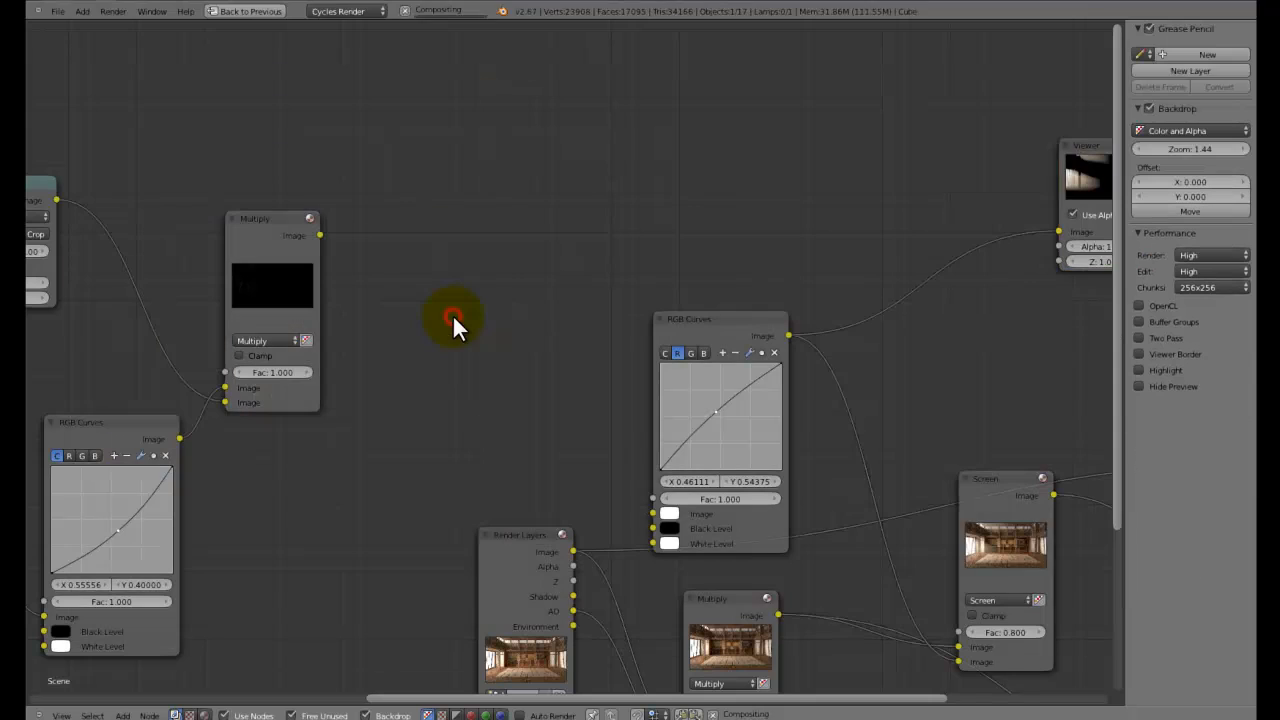
{"action": "scroll", "coordinate": [477, 344], "scroll_direction": "down", "scroll_amount": 1}
{"action": "middle_click_drag", "start_coordinate": [397, 392], "coordinate": [642, 404]}
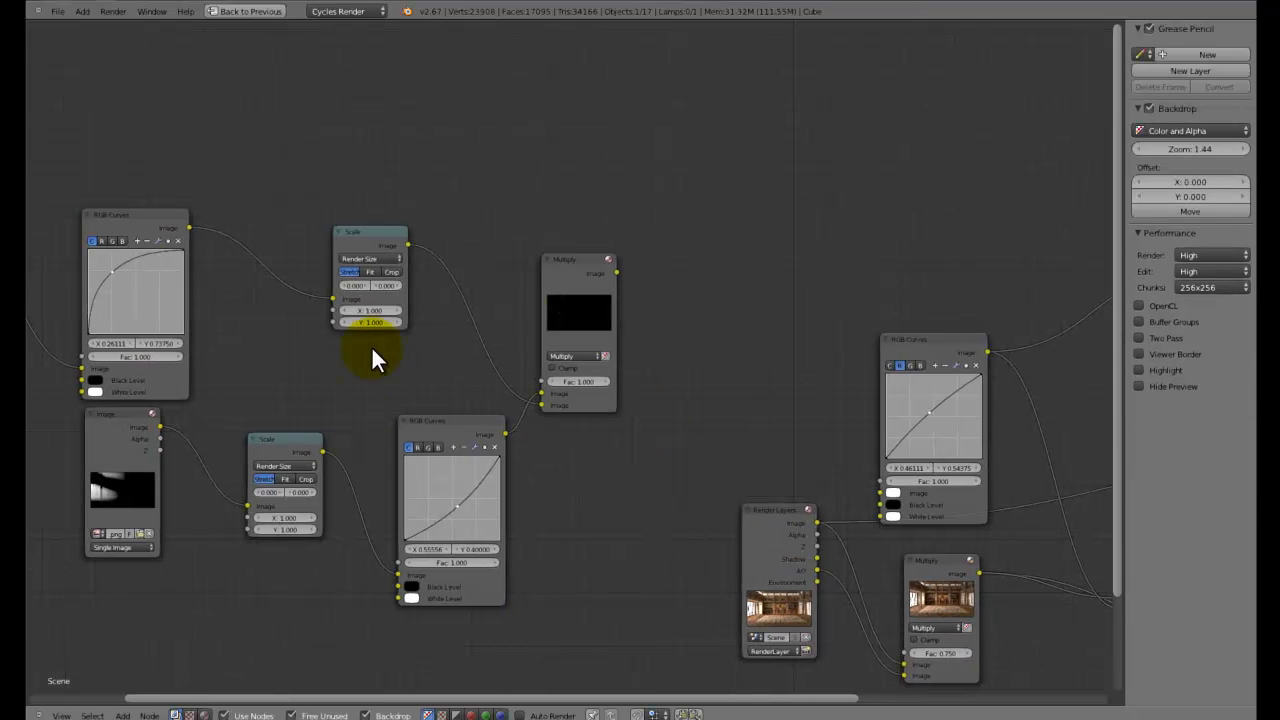
Connect the dust Multiply node's output to the warm RGB Curves node and display the full composite through the middle Viewer
{"action": "right_click", "coordinate": [584, 326]}
{"action": "middle_click_drag", "start_coordinate": [694, 314], "coordinate": [574, 338]}
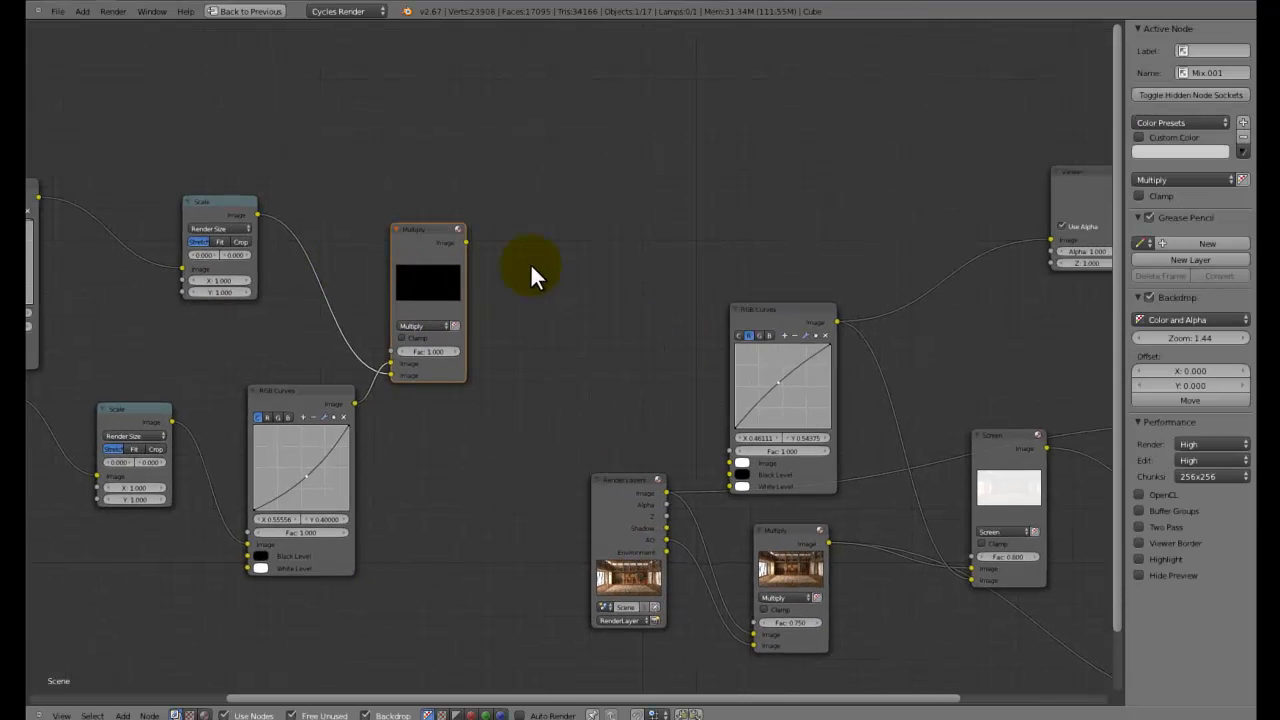
{"action": "left_click_drag", "start_coordinate": [697, 357], "coordinate": [732, 463]}
{"action": "middle_click_drag", "start_coordinate": [618, 434], "coordinate": [185, 358]}
{"action": "left_click", "coordinate": [846, 448]}
{"action": "middle_click_drag", "start_coordinate": [666, 430], "coordinate": [882, 402]}
{"action": "middle_click_drag", "start_coordinate": [601, 340], "coordinate": [178, 294]}
Save the project file with the dust composite reconnected
{"action": "middle_click_drag", "start_coordinate": [328, 400], "coordinate": [708, 176]}
{"action": "scroll", "coordinate": [451, 353], "scroll_direction": "down", "scroll_amount": 4}
{"action": "scroll", "coordinate": [270, 485], "scroll_direction": "down", "scroll_amount": 1}
{"action": "scroll", "coordinate": [365, 577], "scroll_direction": "up", "scroll_amount": 3}
{"action": "key", "text": "ctrl+s"}
{"action": "left_click", "coordinate": [676, 506]}
{"action": "middle_click_drag", "start_coordinate": [636, 532], "coordinate": [604, 692]}
{"action": "middle_click_drag", "start_coordinate": [545, 385], "coordinate": [402, 345]}
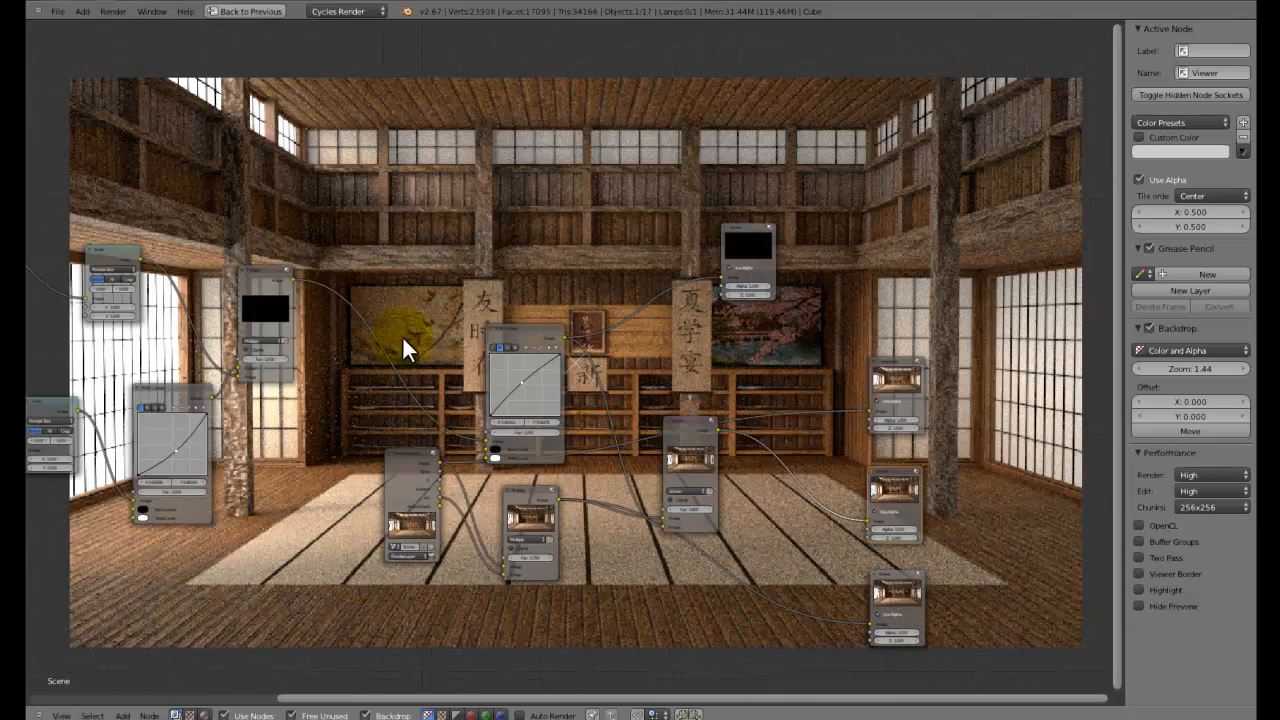
Set the factor of the Screen node that overlays the dust to 2.000
{"action": "scroll", "coordinate": [352, 380], "scroll_direction": "up", "scroll_amount": 5}
{"action": "middle_click_drag", "start_coordinate": [293, 405], "coordinate": [227, 328]}
{"action": "left_click", "coordinate": [707, 526]}
{"action": "left_click", "coordinate": [707, 526]}
{"action": "left_click", "coordinate": [707, 526]}
{"action": "left_click", "coordinate": [707, 526]}
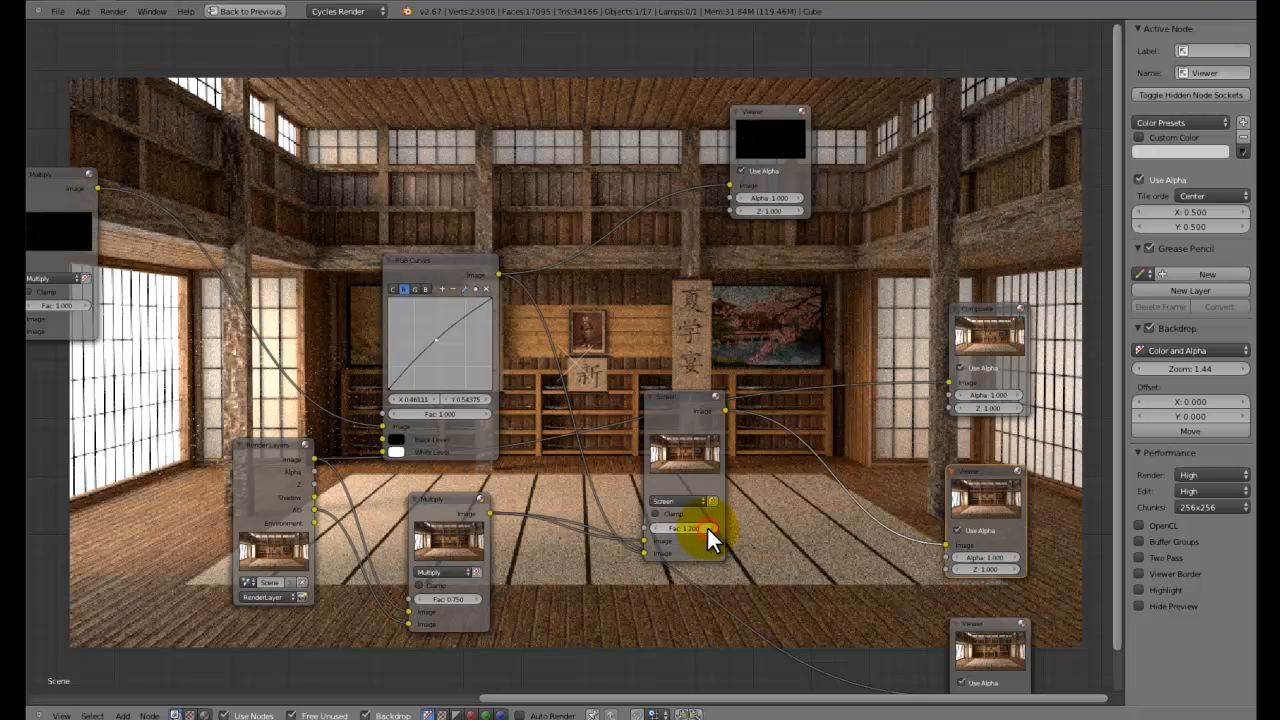
{"action": "left_click", "coordinate": [697, 527]}
{"action": "type", "text": "2"}
{"action": "key", "text": "Return"}
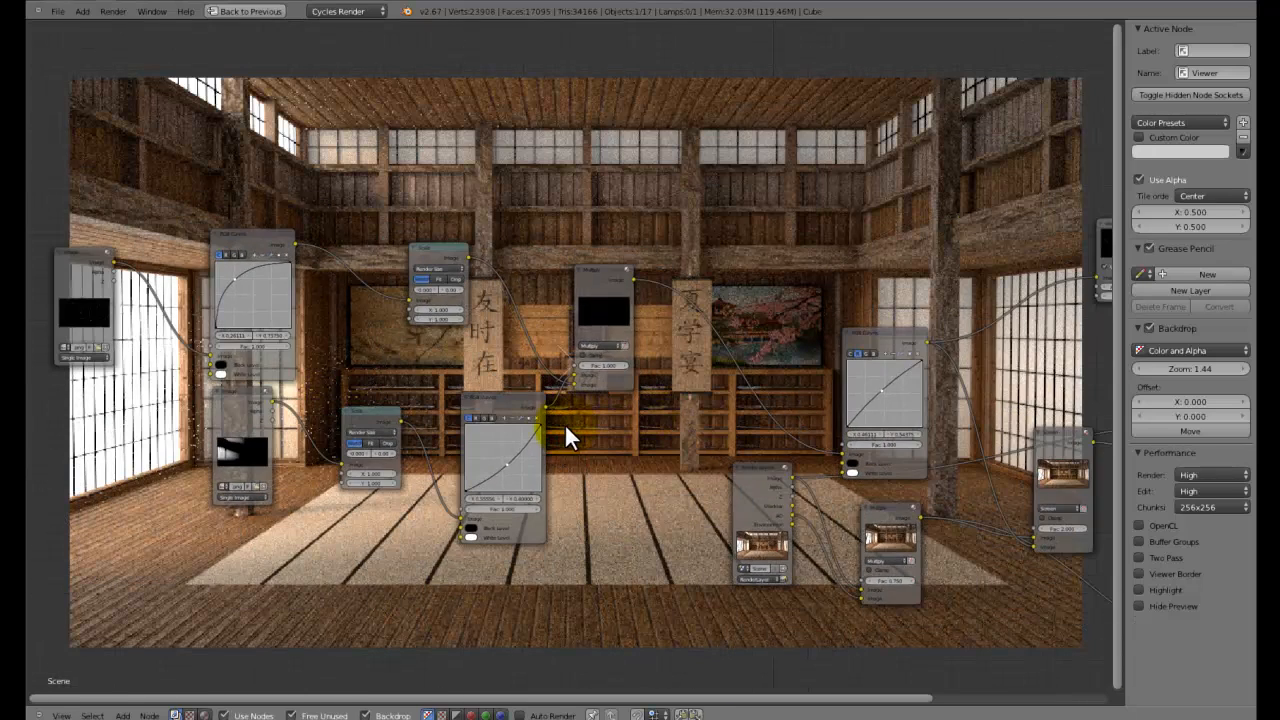
Move the warm dust RGB Curves node up, well above the Render Layers node
{"action": "left_click", "coordinate": [603, 293]}
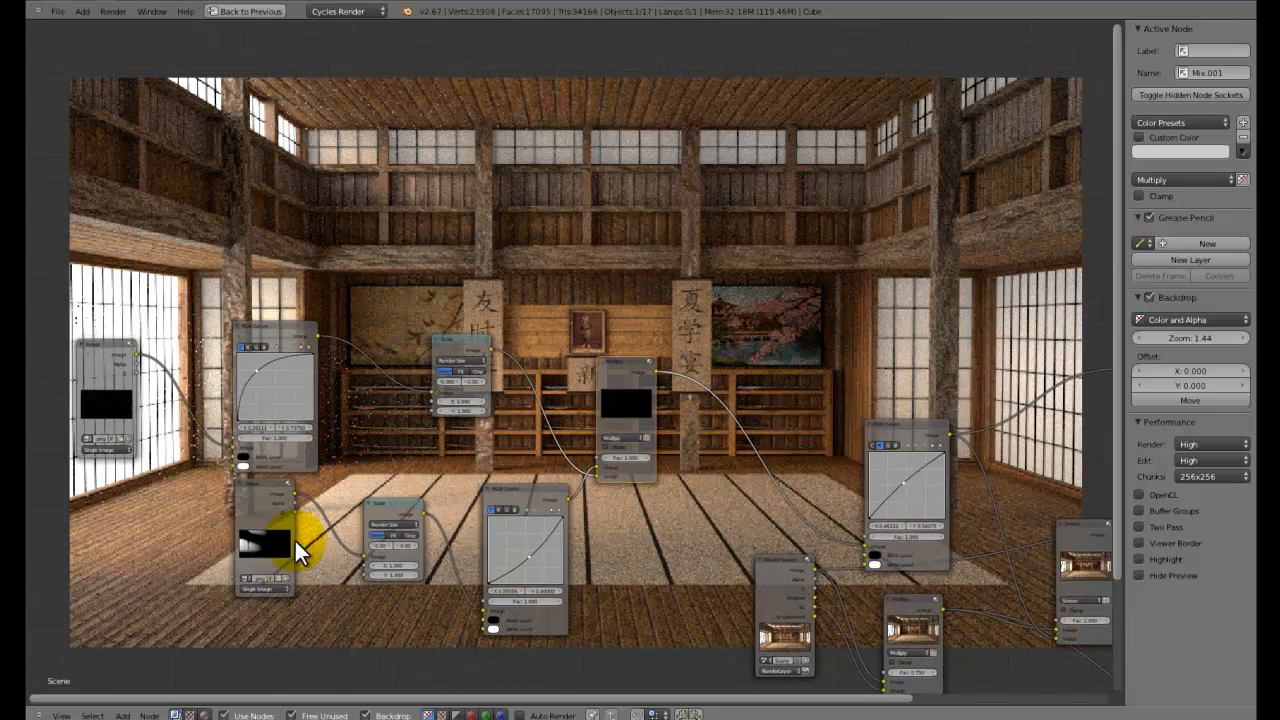
{"action": "left_click", "coordinate": [294, 538]}
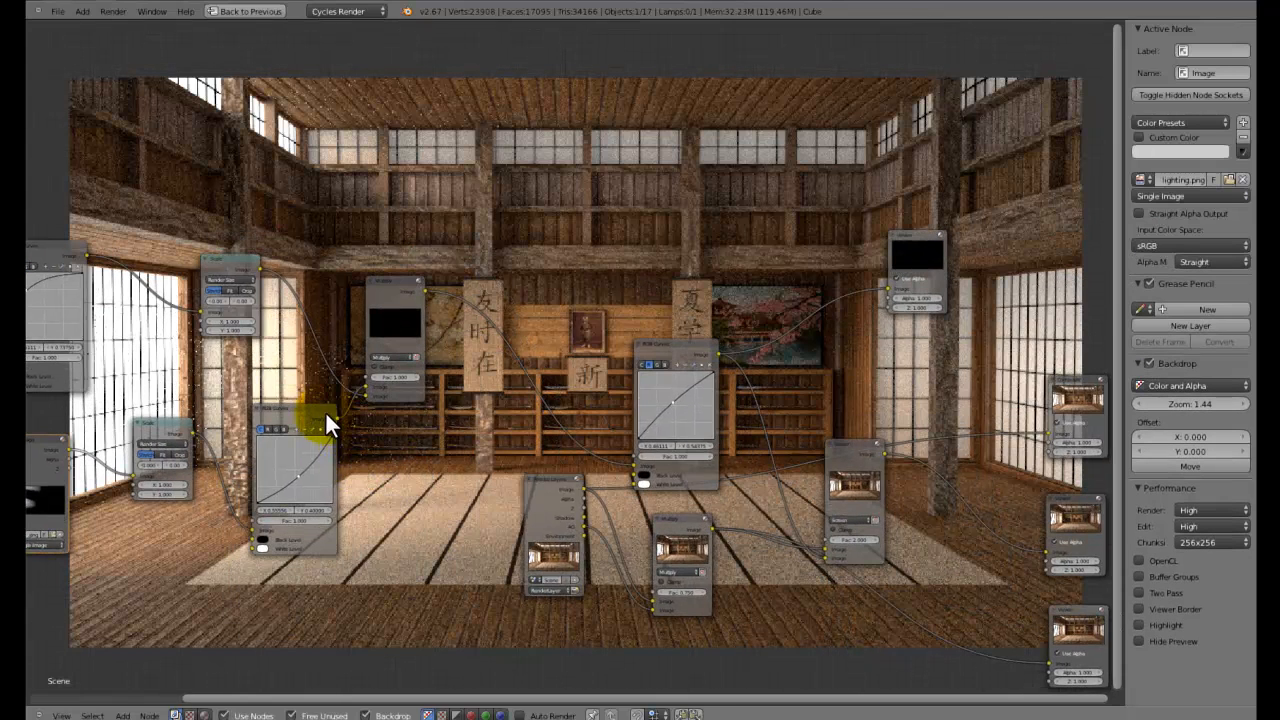
{"action": "left_click_drag", "start_coordinate": [657, 358], "coordinate": [549, 160]}
{"action": "key", "text": "shift+d"}
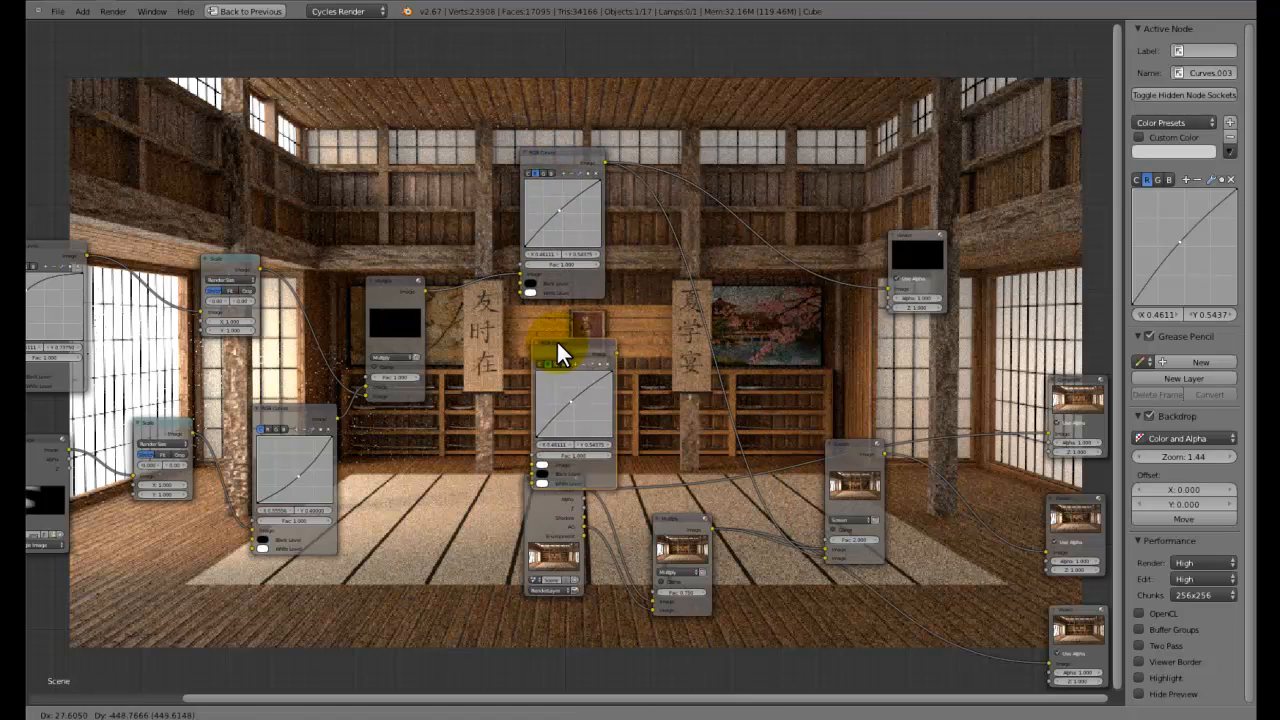
{"action": "left_click", "coordinate": [551, 305]}
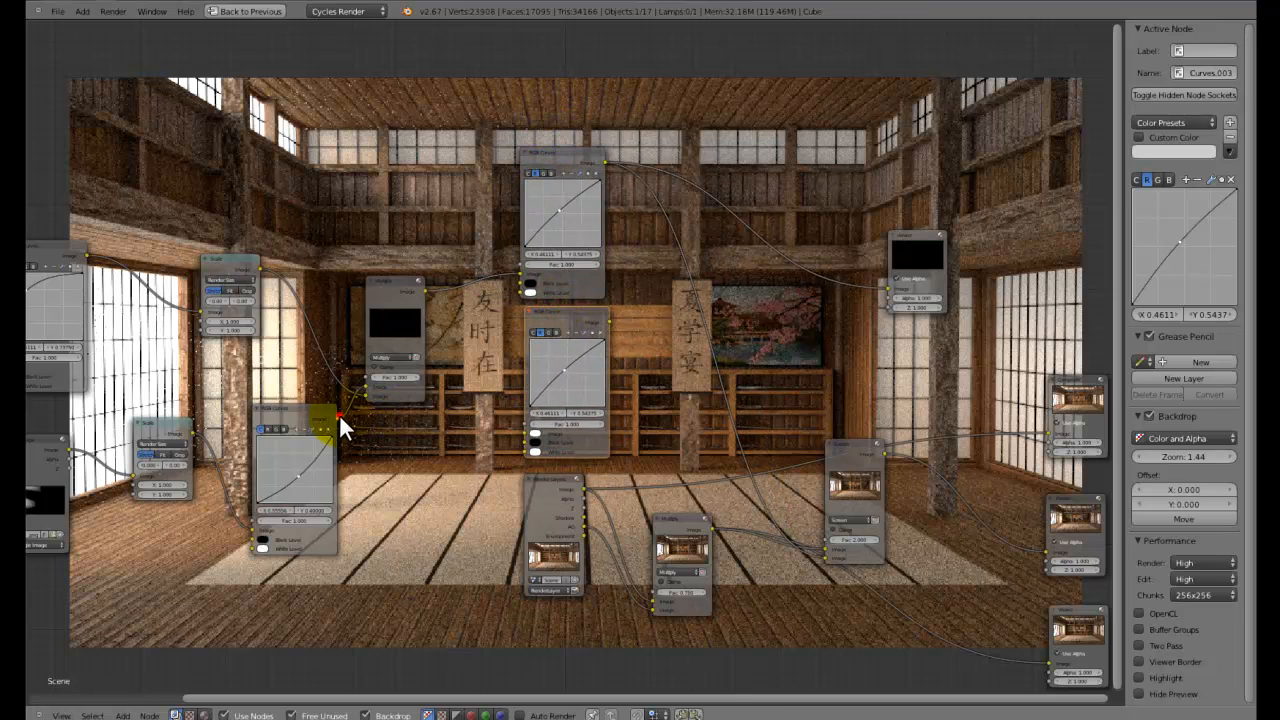
{"action": "left_click", "coordinate": [596, 330]}
{"action": "key", "text": "x"}
Duplicate the dust Viewer beside the lighting image's RGB Curves node and display that node's output in the copy
{"action": "middle_click_drag", "start_coordinate": [306, 522], "coordinate": [456, 460]}
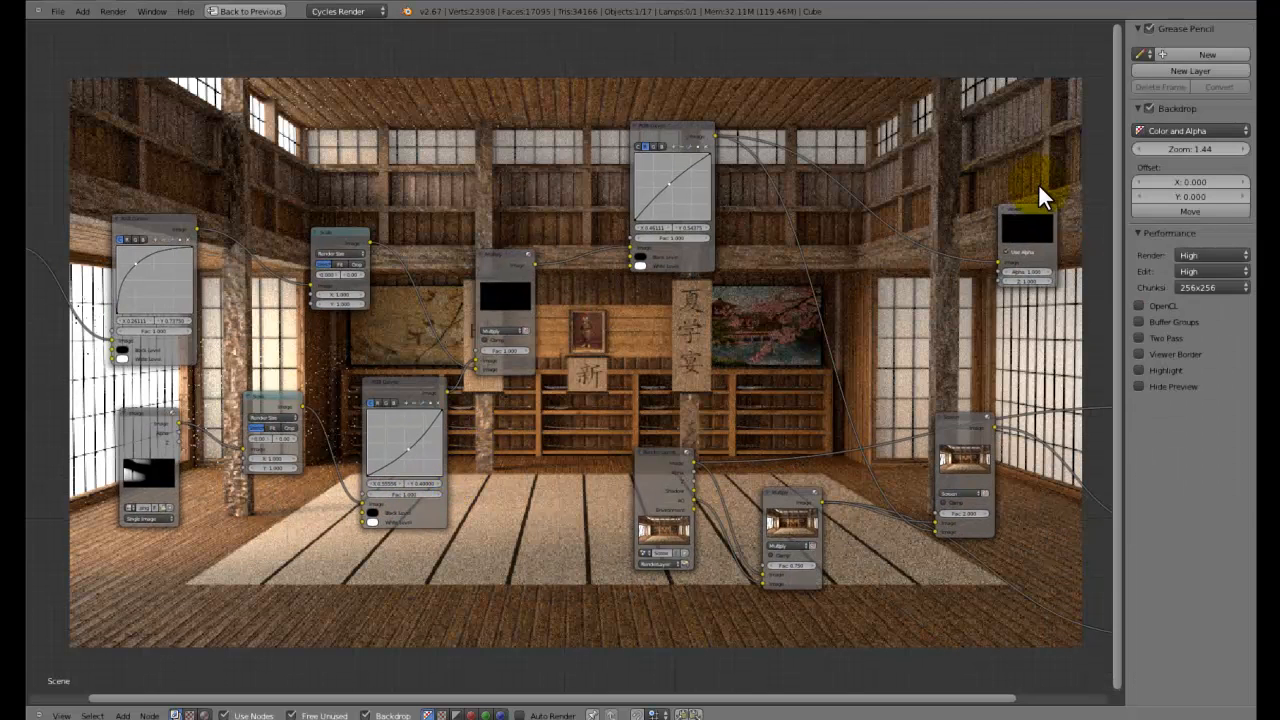
{"action": "left_click", "coordinate": [1025, 228]}
{"action": "key", "text": "shift+d"}
{"action": "left_click", "coordinate": [519, 416]}
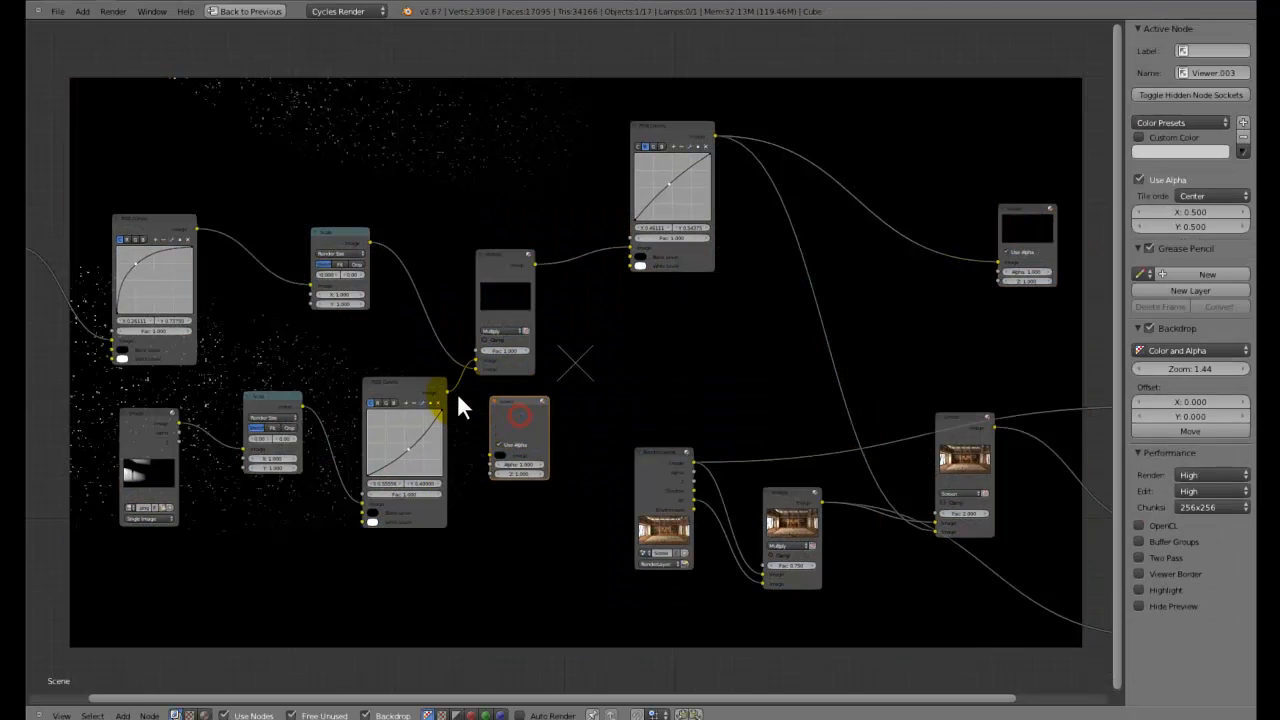
{"action": "left_click_drag", "start_coordinate": [446, 395], "coordinate": [493, 453]}
{"action": "left_click", "coordinate": [513, 420]}
{"action": "scroll", "coordinate": [490, 430], "scroll_direction": "up", "scroll_amount": 2}
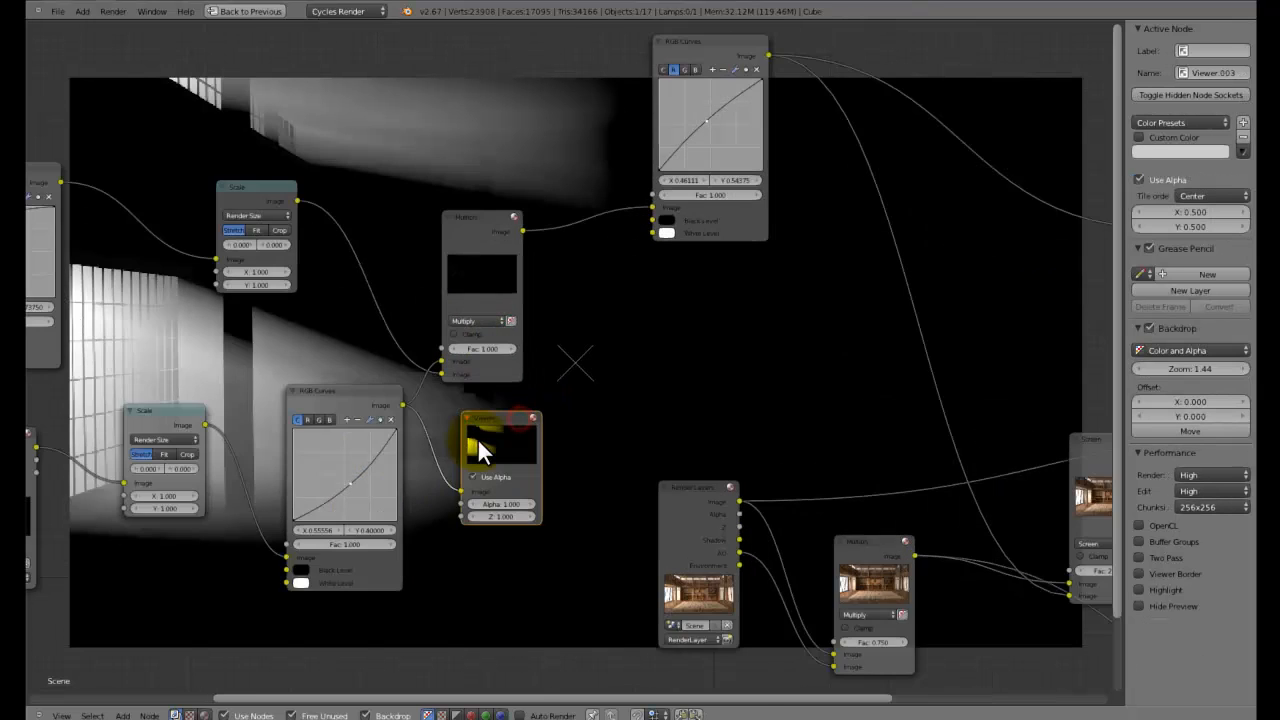
{"action": "middle_click_drag", "start_coordinate": [480, 434], "coordinate": [600, 314]}
Remove the combined curve's point on the lighting RGB Curves node and raise its red curve
{"action": "left_click_drag", "start_coordinate": [467, 364], "coordinate": [467, 347]}
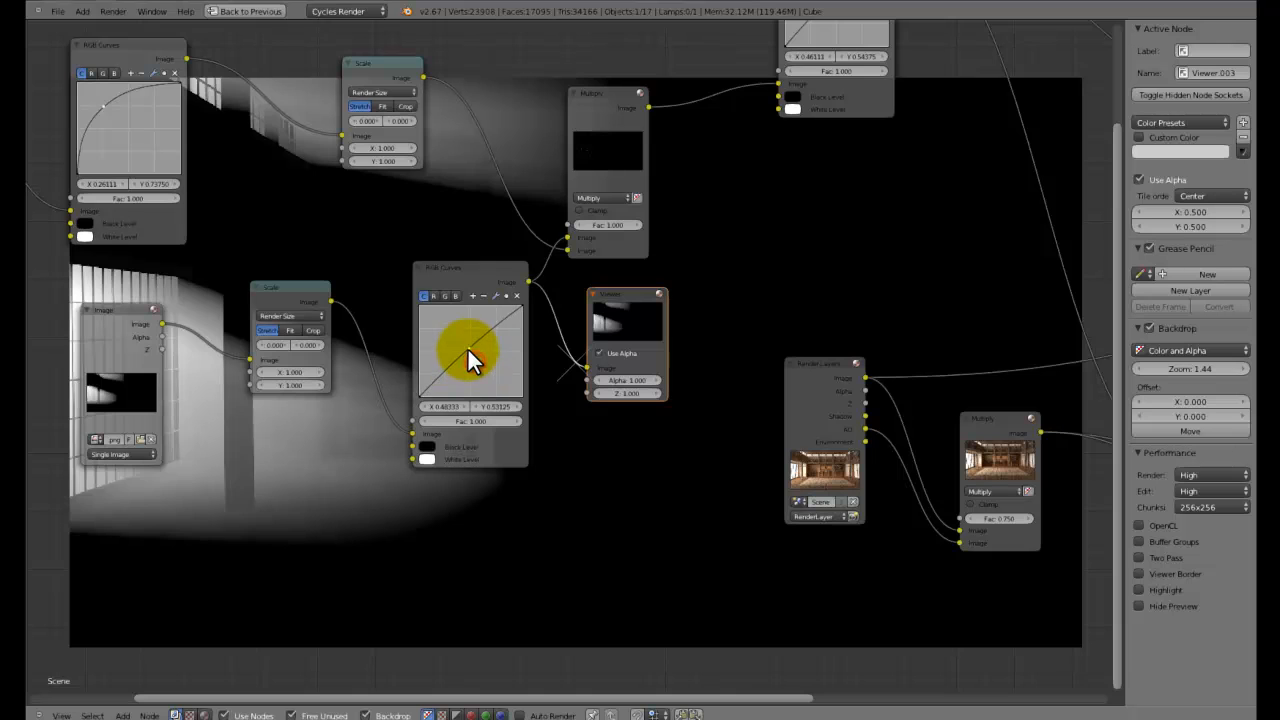
{"action": "left_click", "coordinate": [516, 295]}
{"action": "scroll", "coordinate": [439, 333], "scroll_direction": "up", "scroll_amount": 2}
{"action": "left_click", "coordinate": [355, 260]}
{"action": "left_click_drag", "start_coordinate": [413, 334], "coordinate": [415, 349]}
Warm the volumetric light by lowering the lighting node's blue curve point to X 0.56667, Y 0.43125
{"action": "left_click", "coordinate": [388, 259]}
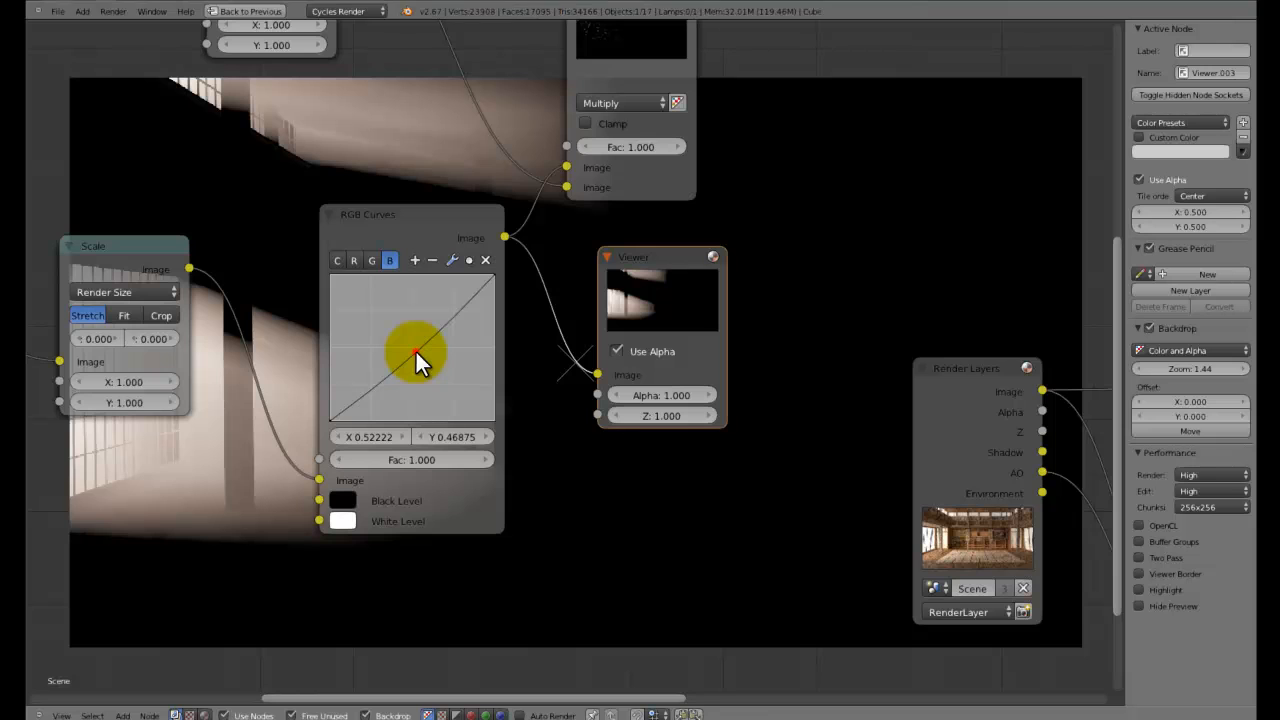
{"action": "middle_click_drag", "start_coordinate": [415, 349], "coordinate": [387, 529]}
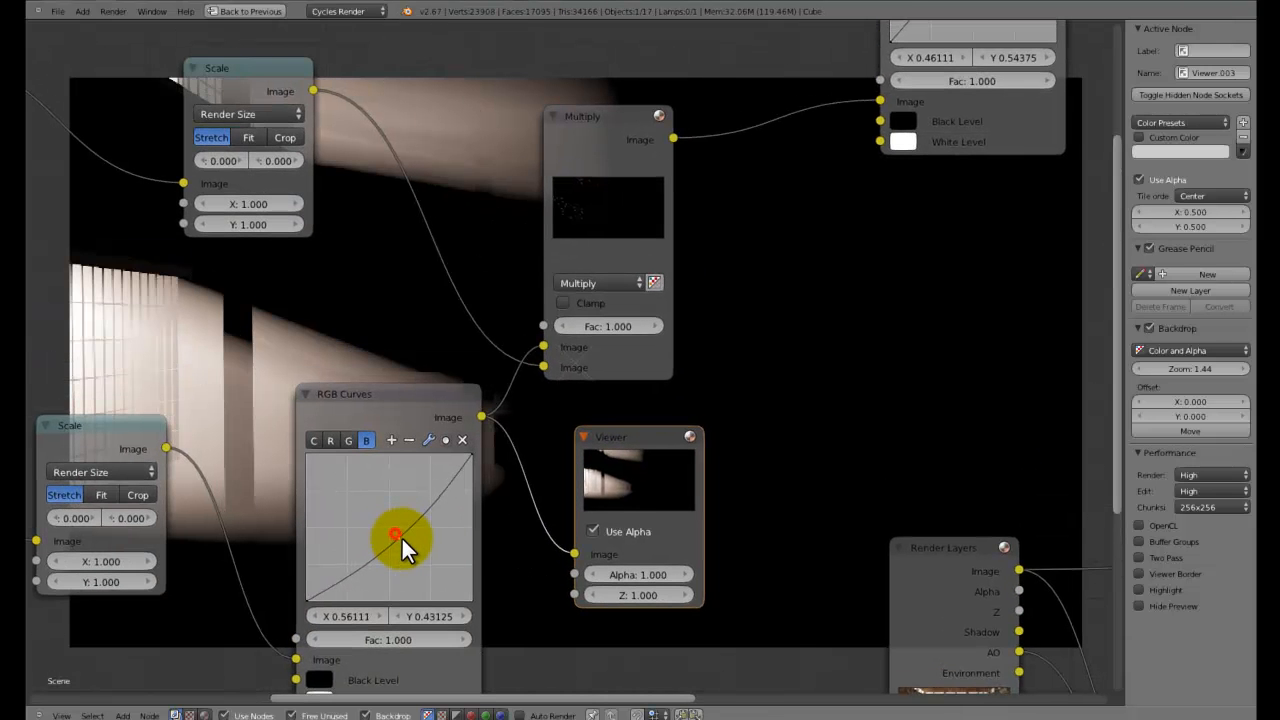
{"action": "mouse_move", "coordinate": [400, 536]}
{"action": "left_mouse_down"}
{"action": "mouse_move", "coordinate": [364, 520]}
{"action": "mouse_move", "coordinate": [375, 506]}
{"action": "mouse_move", "coordinate": [402, 537]}
{"action": "left_mouse_up"}
{"action": "left_click", "coordinate": [330, 440]}
{"action": "left_click", "coordinate": [367, 440]}
Duplicate the dust Screen node and insert the copy between the original Screen node and the middle Viewer
{"action": "middle_click_drag", "start_coordinate": [416, 390], "coordinate": [270, 264]}
{"action": "scroll", "coordinate": [518, 546], "scroll_direction": "down", "scroll_amount": 1}
{"action": "scroll", "coordinate": [519, 548], "scroll_direction": "down", "scroll_amount": 4}
{"action": "left_click_drag", "start_coordinate": [278, 304], "coordinate": [299, 379]}
{"action": "left_click_drag", "start_coordinate": [771, 351], "coordinate": [686, 383]}
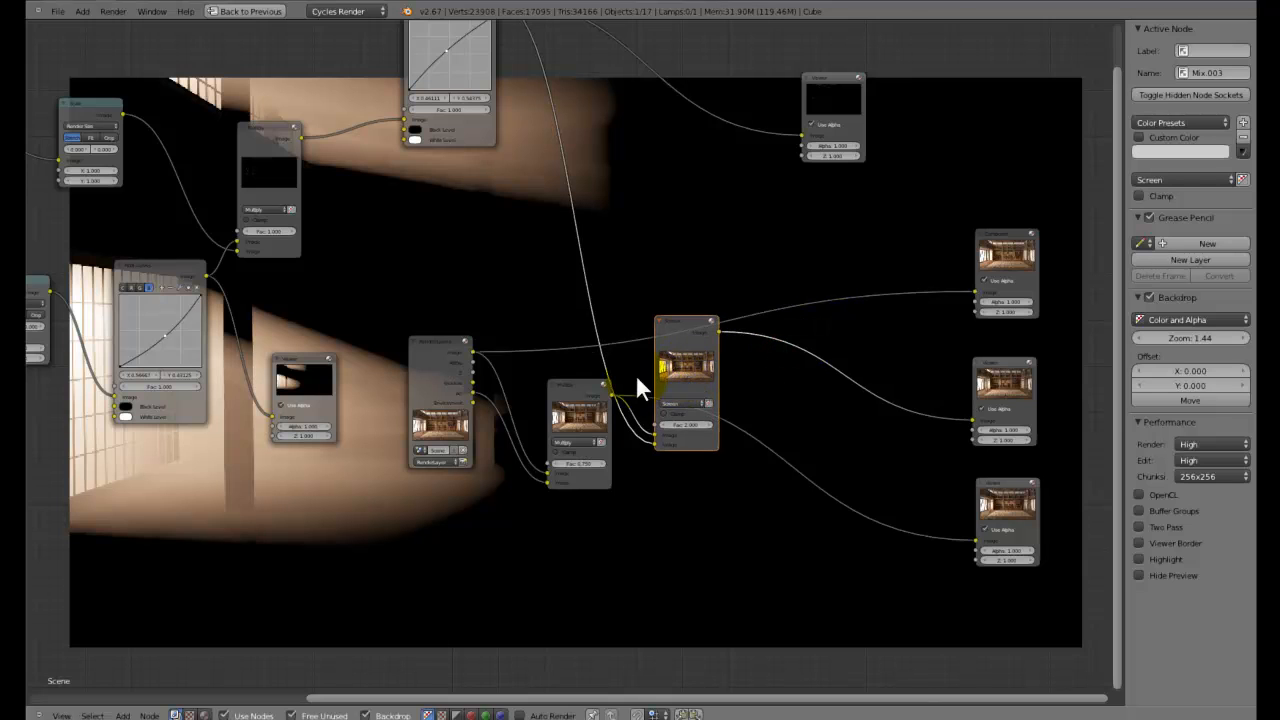
{"action": "key", "text": "shift+d"}
{"action": "left_click", "coordinate": [776, 382]}
Connect the warm lighting RGB Curves node to the copied mix node's second image input and set its blend mode to Add
{"action": "left_click_drag", "start_coordinate": [205, 280], "coordinate": [792, 452]}
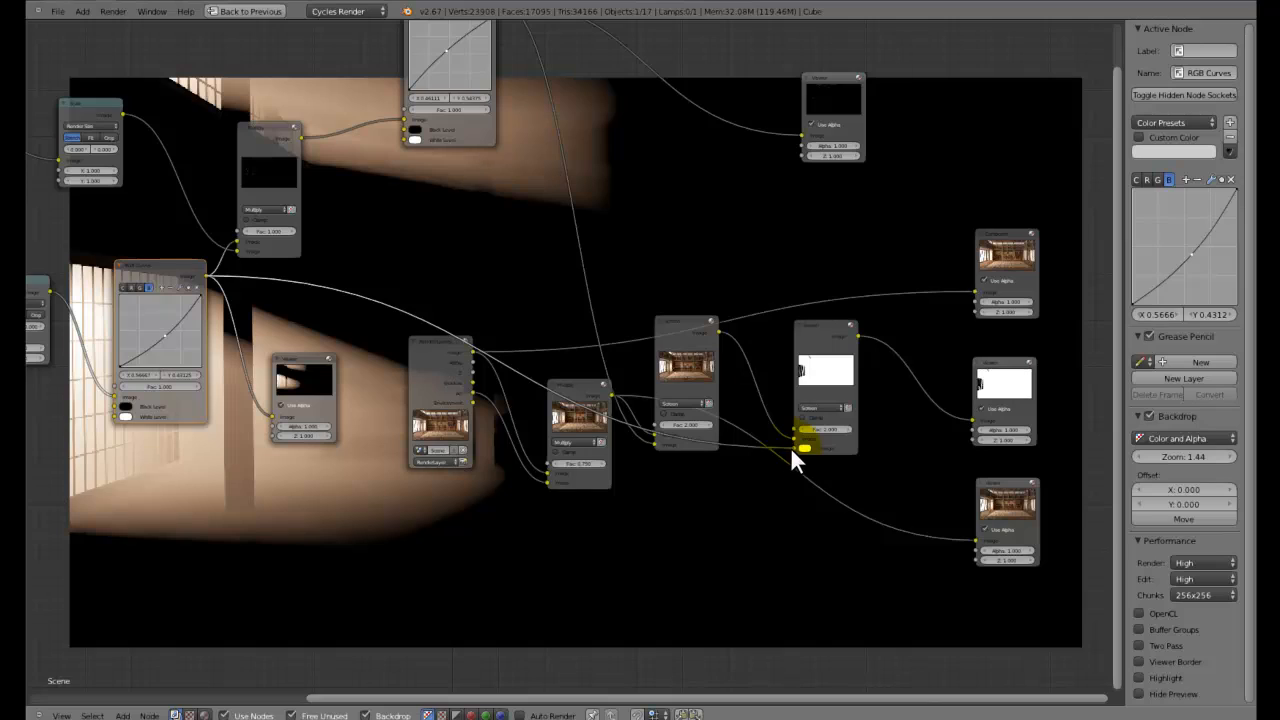
{"action": "middle_click_drag", "start_coordinate": [793, 452], "coordinate": [708, 494]}
{"action": "left_click", "coordinate": [733, 382]}
{"action": "scroll", "coordinate": [649, 409], "scroll_direction": "up", "scroll_amount": 2}
{"action": "left_click", "coordinate": [644, 410]}
{"action": "left_click", "coordinate": [641, 382]}
Set the Add node's factor to 1.000
{"action": "left_click_drag", "start_coordinate": [705, 502], "coordinate": [685, 498]}
{"action": "left_click", "coordinate": [685, 499]}
{"action": "left_click", "coordinate": [685, 500]}
{"action": "left_click", "coordinate": [685, 500]}
{"action": "left_click", "coordinate": [713, 499]}
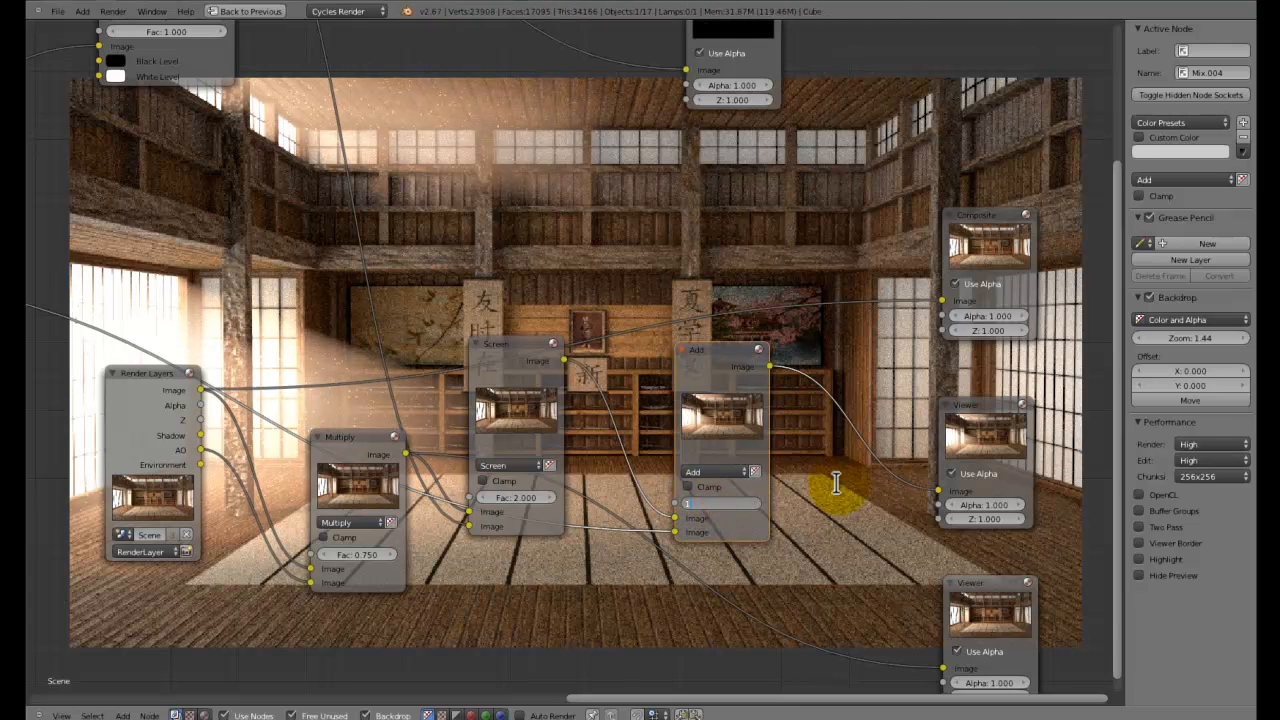
{"action": "type", "text": "1"}
{"action": "key", "text": "Return"}
{"action": "scroll", "coordinate": [839, 481], "scroll_direction": "up", "scroll_amount": 1}
{"action": "middle_click_drag", "start_coordinate": [911, 474], "coordinate": [920, 581]}
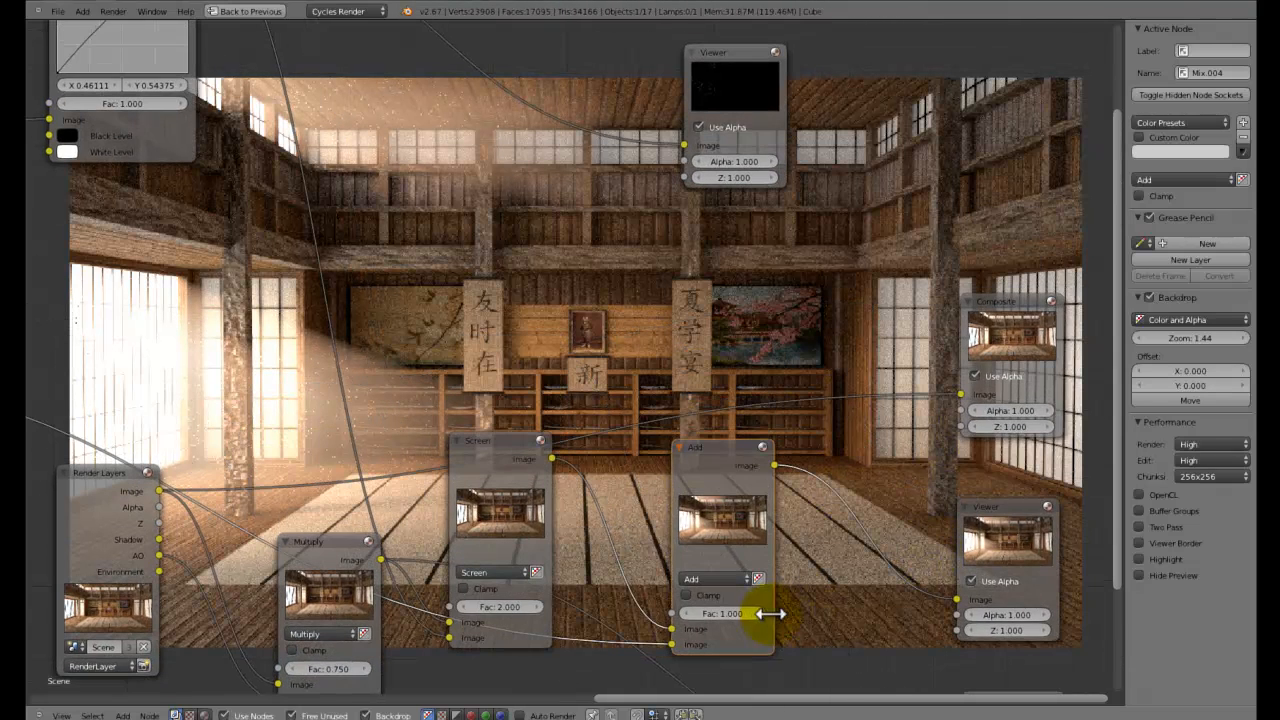
Lower the Add node's factor to 0.500 to soften the volumetric light
{"action": "left_click", "coordinate": [686, 612]}
{"action": "left_click", "coordinate": [685, 612]}
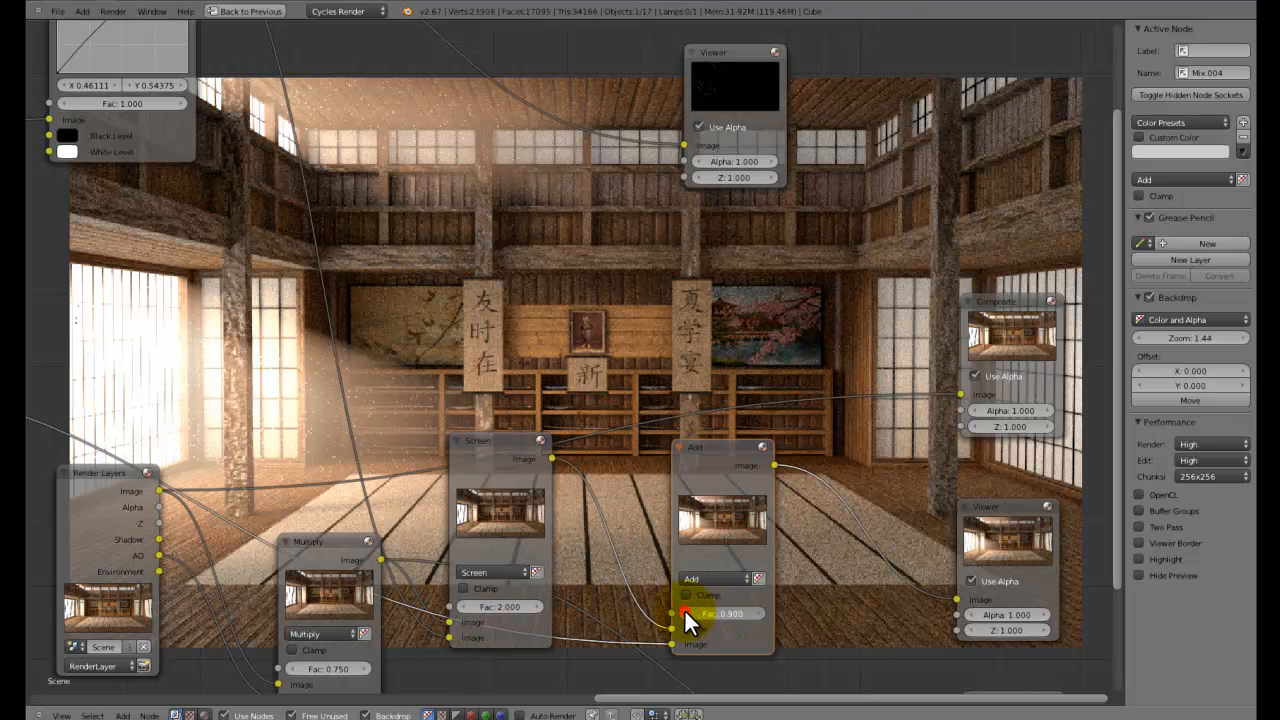
{"action": "left_click", "coordinate": [685, 612]}
{"action": "left_click", "coordinate": [685, 612]}
{"action": "left_click", "coordinate": [685, 612]}
Set the dust Screen node's factor to 1.000 and save the project file
{"action": "middle_click_drag", "start_coordinate": [469, 491], "coordinate": [680, 454]}
{"action": "left_click", "coordinate": [700, 567]}
{"action": "key", "text": "Return"}
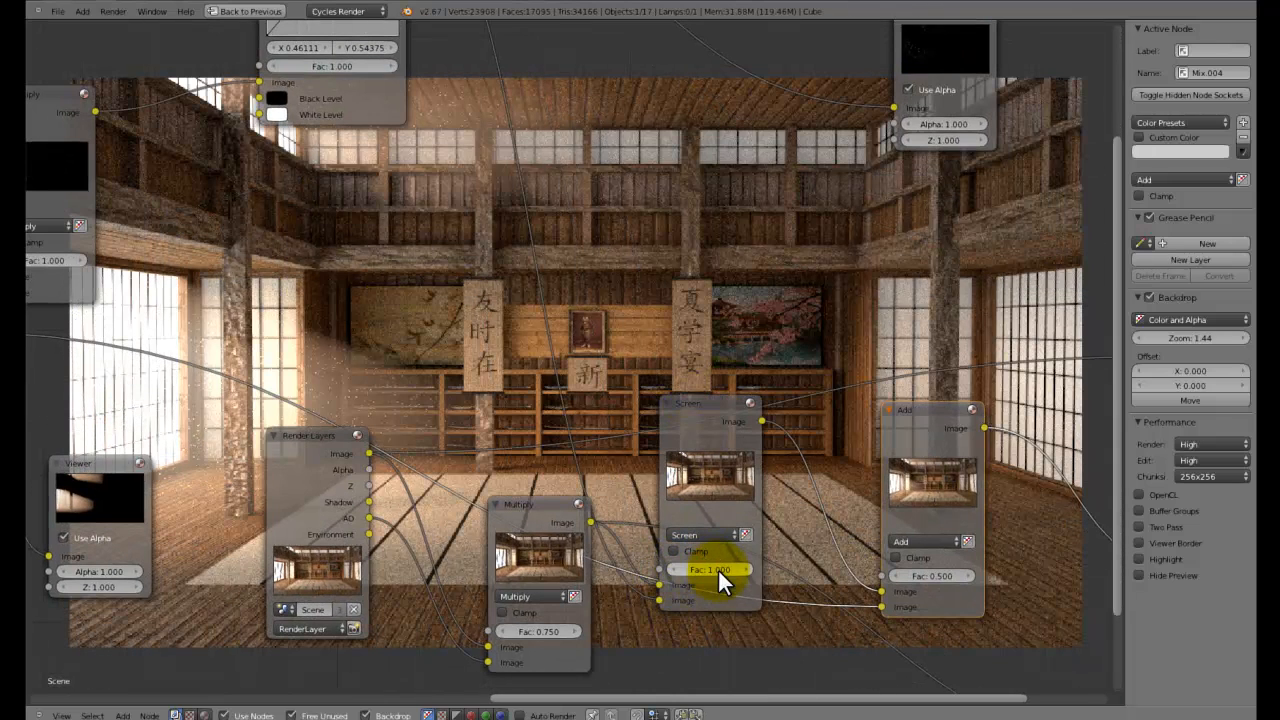
{"action": "middle_click_drag", "start_coordinate": [529, 263], "coordinate": [536, 502]}
{"action": "key", "text": "ctrl+s"}
{"action": "left_click", "coordinate": [536, 505]}
Examine the composited dojo image and the complete node tree for the look of the light beams and dust
{"action": "scroll", "coordinate": [514, 450], "scroll_direction": "down", "scroll_amount": 4}
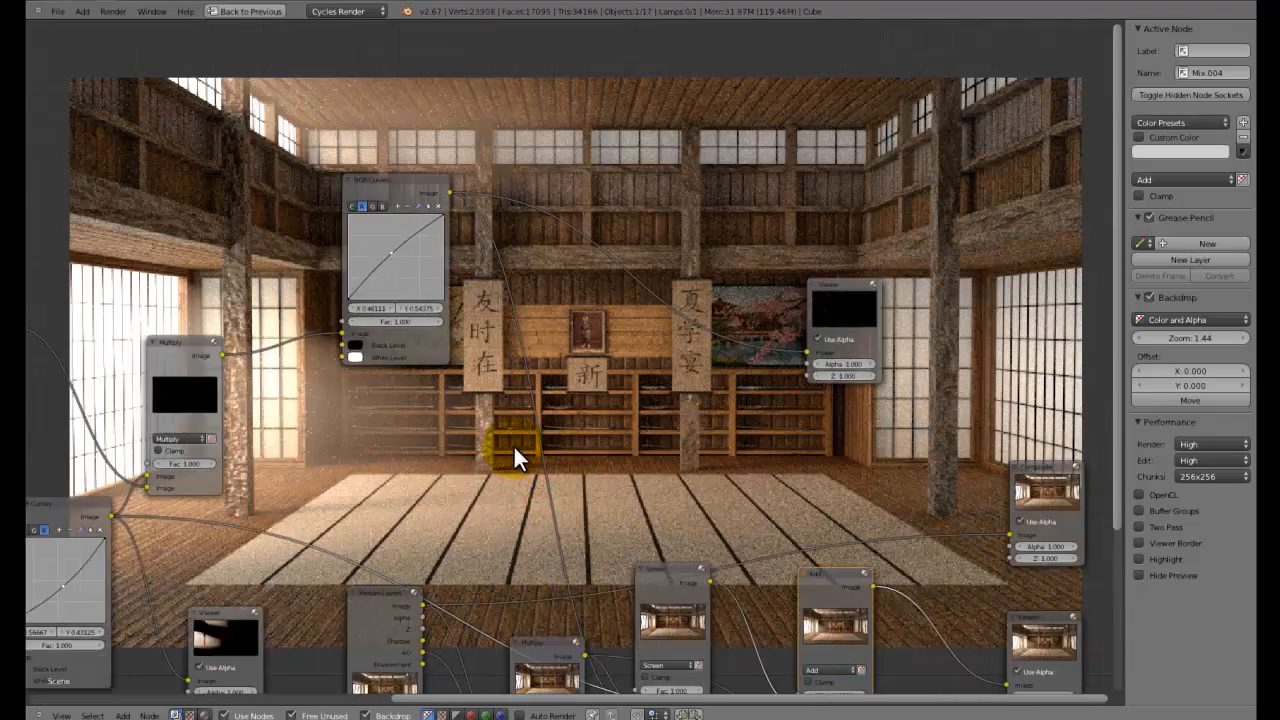
{"action": "middle_click_drag", "start_coordinate": [494, 443], "coordinate": [603, 198]}
{"action": "middle_click_drag", "start_coordinate": [677, 464], "coordinate": [630, 511]}
{"action": "scroll", "coordinate": [512, 568], "scroll_direction": "up", "scroll_amount": 3}
{"action": "scroll", "coordinate": [512, 568], "scroll_direction": "up", "scroll_amount": 3}
{"action": "middle_click_drag", "start_coordinate": [284, 574], "coordinate": [416, 488]}
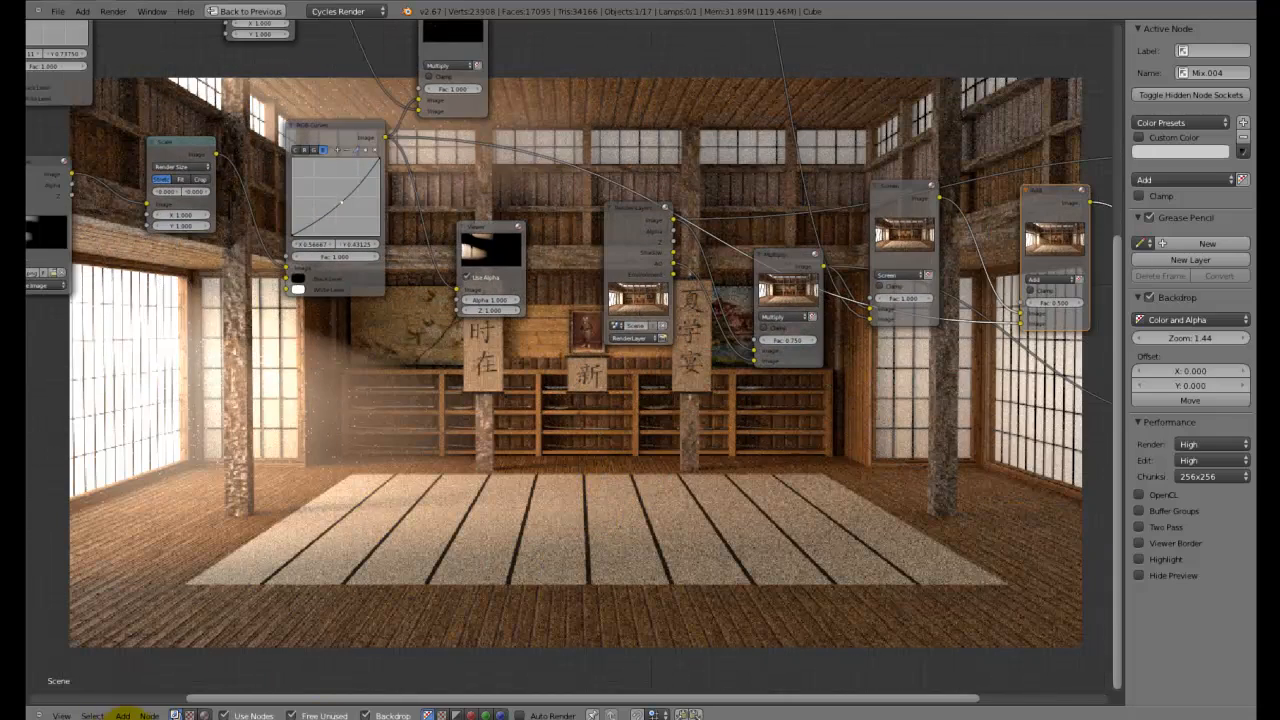
{"action": "mouse_move", "coordinate": [120, 716]}
{"action": "mouse_move", "coordinate": [289, 651]}
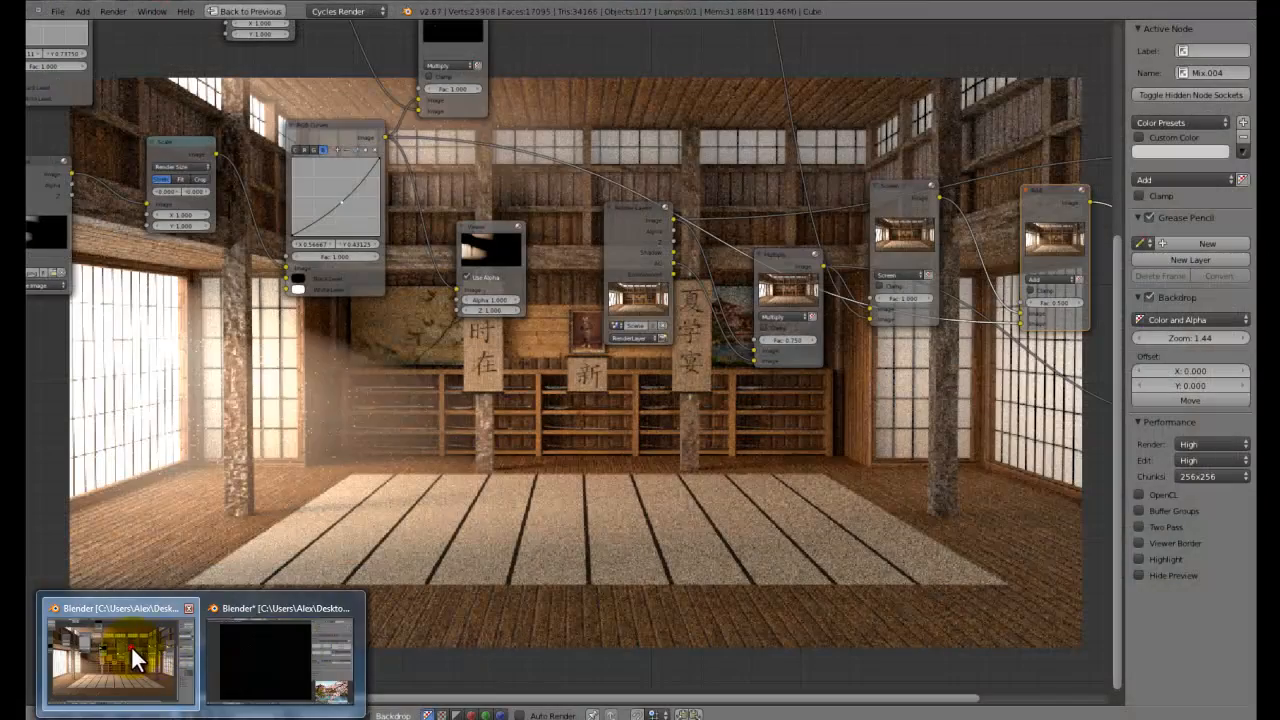
{"action": "left_click", "coordinate": [131, 651]}
{"action": "middle_click_drag", "start_coordinate": [197, 518], "coordinate": [215, 200]}
{"action": "middle_click_drag", "start_coordinate": [605, 388], "coordinate": [1031, 443]}
{"action": "scroll", "coordinate": [757, 425], "scroll_direction": "down", "scroll_amount": 7}
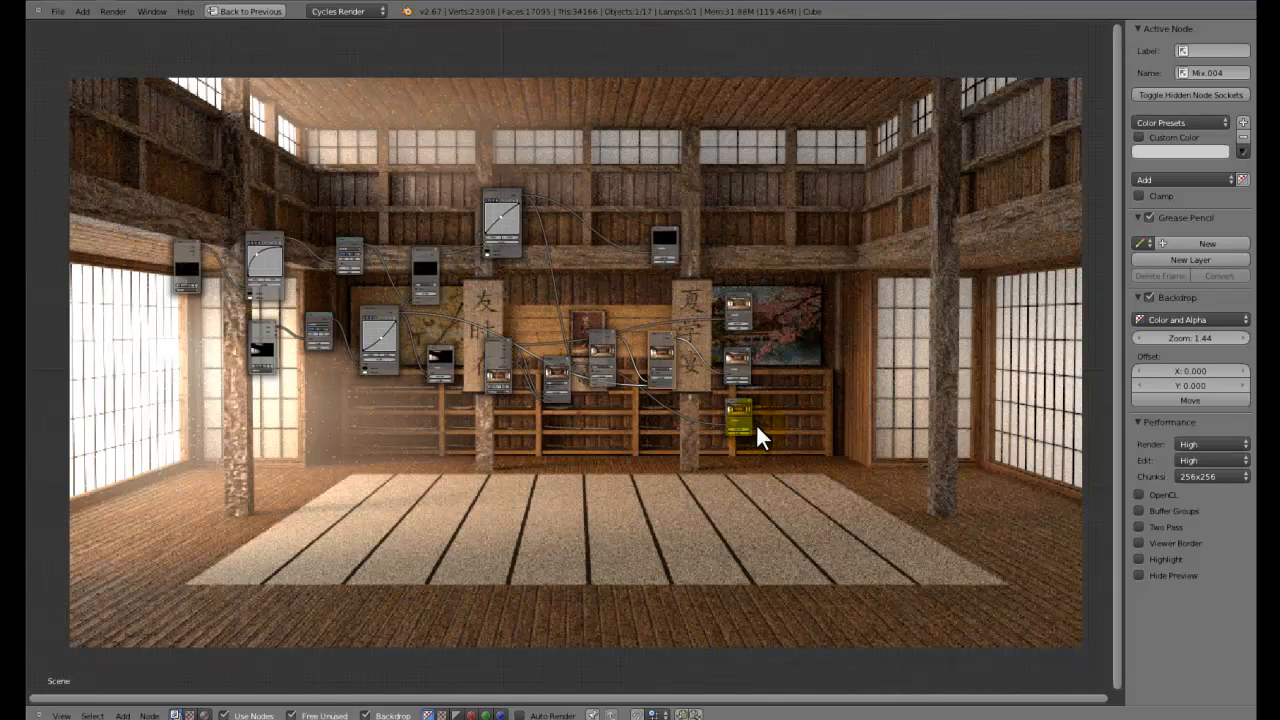
{"action": "key", "text": "Home"}
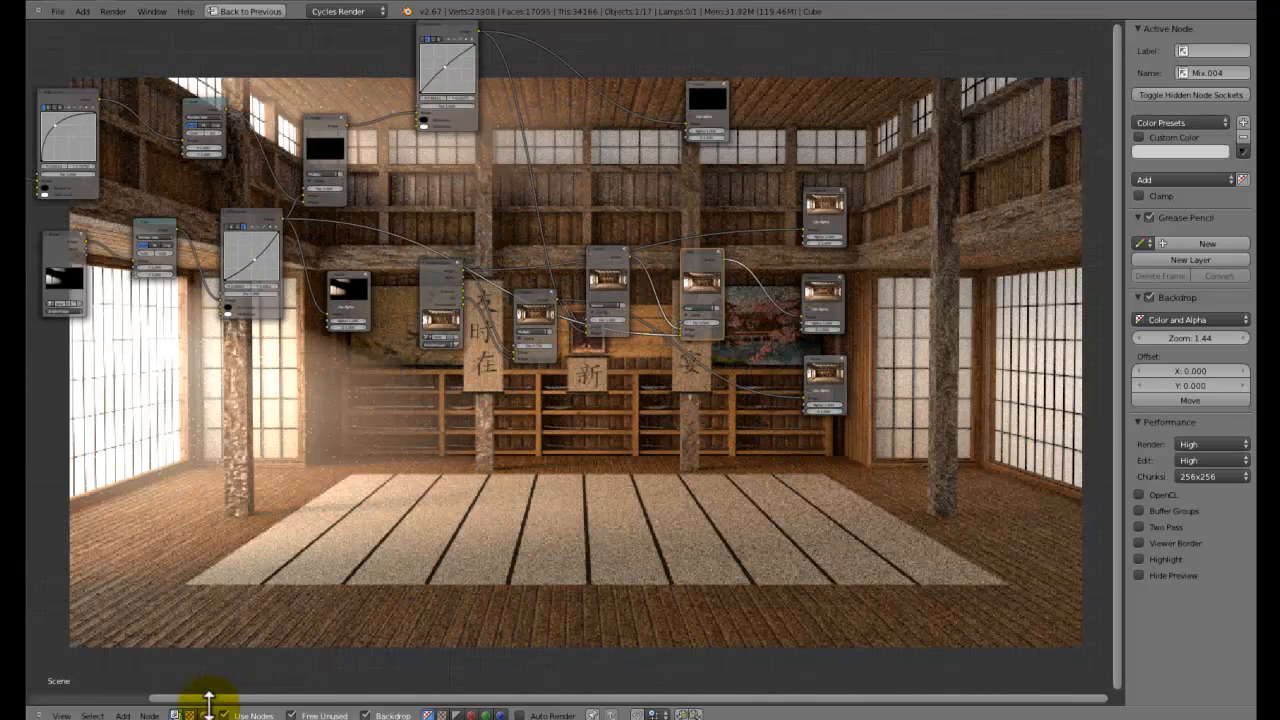
Move the Composite node and the two Viewers aligned below it horizontally away from the Add node to open a wide gap
{"action": "middle_click_drag", "start_coordinate": [419, 380], "coordinate": [314, 303]}
{"action": "scroll", "coordinate": [586, 247], "scroll_direction": "up", "scroll_amount": 1}
{"action": "middle_click_drag", "start_coordinate": [586, 247], "coordinate": [543, 265]}
{"action": "scroll", "coordinate": [657, 279], "scroll_direction": "up", "scroll_amount": 4}
{"action": "key", "text": "b"}
{"action": "left_click_drag", "start_coordinate": [741, 171], "coordinate": [582, 478]}
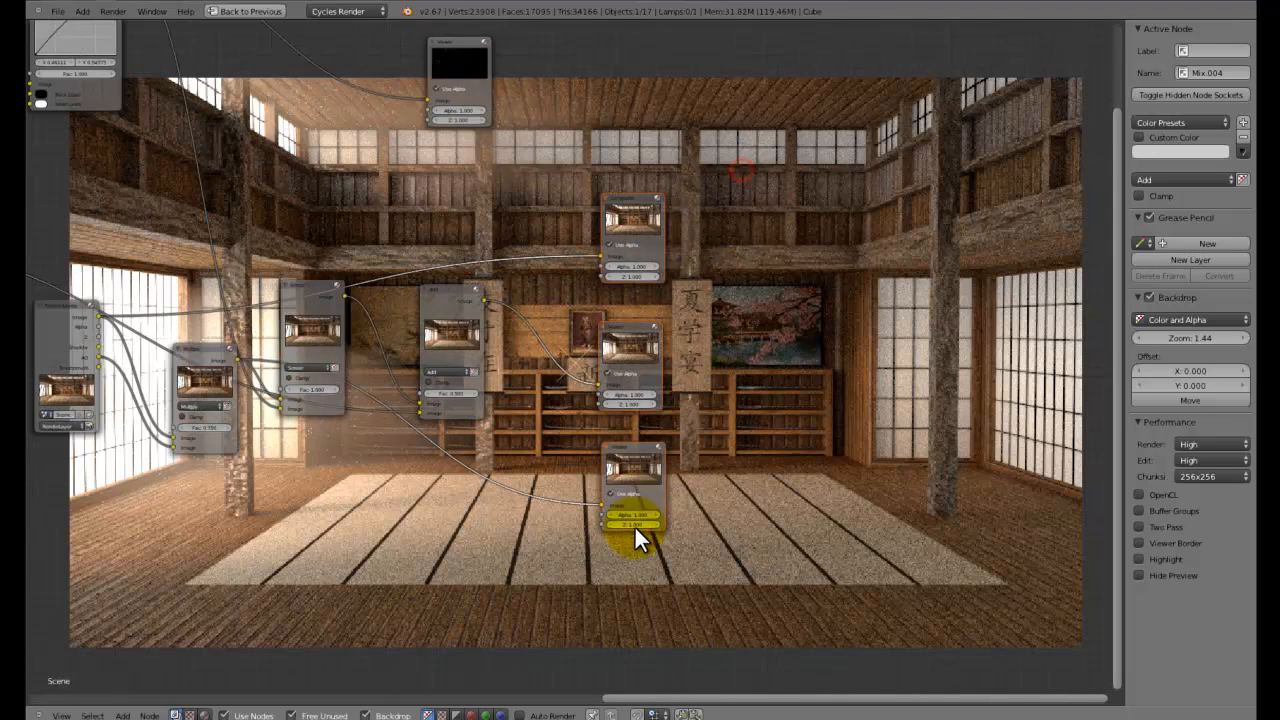
{"action": "key", "text": "g"}
{"action": "key", "text": "x"}
{"action": "left_click", "coordinate": [1042, 524]}
Insert a Color Balance node between the Add node and the middle Viewer
{"action": "middle_click_drag", "start_coordinate": [728, 343], "coordinate": [673, 386]}
{"action": "scroll", "coordinate": [808, 457], "scroll_direction": "up", "scroll_amount": 3}
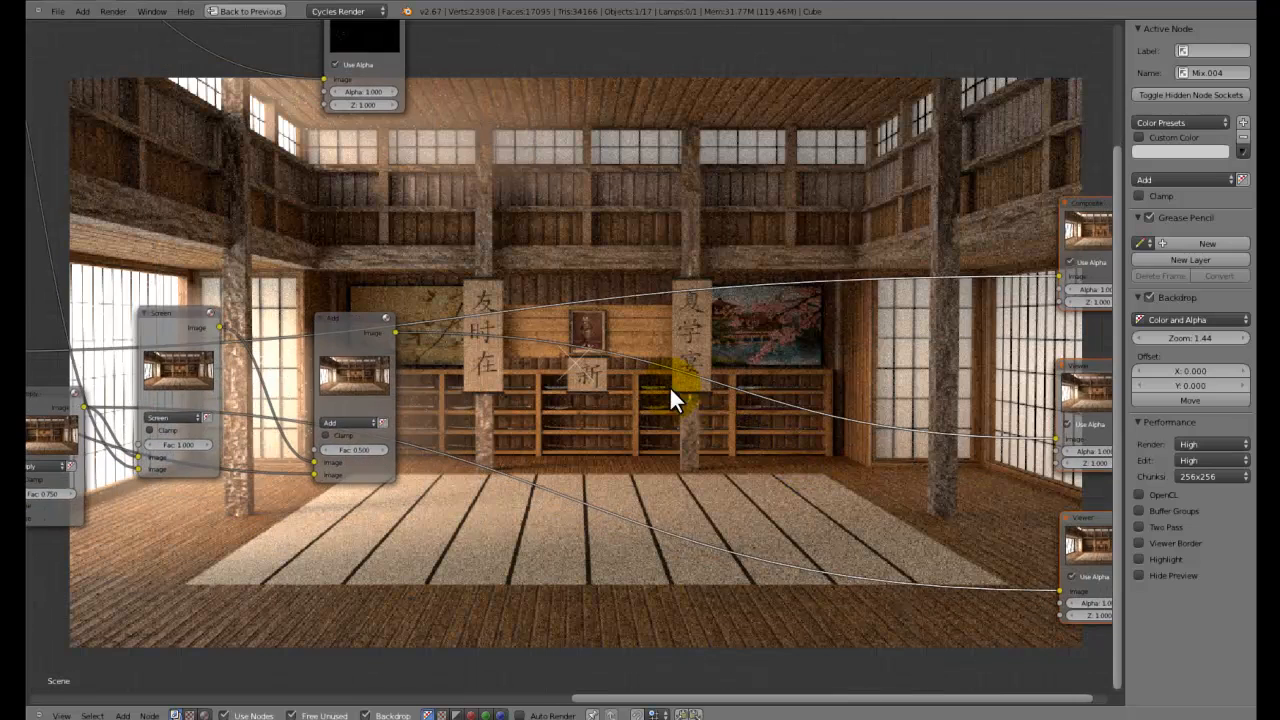
{"action": "key", "text": "shift+a"}
{"action": "left_click", "coordinate": [628, 391]}
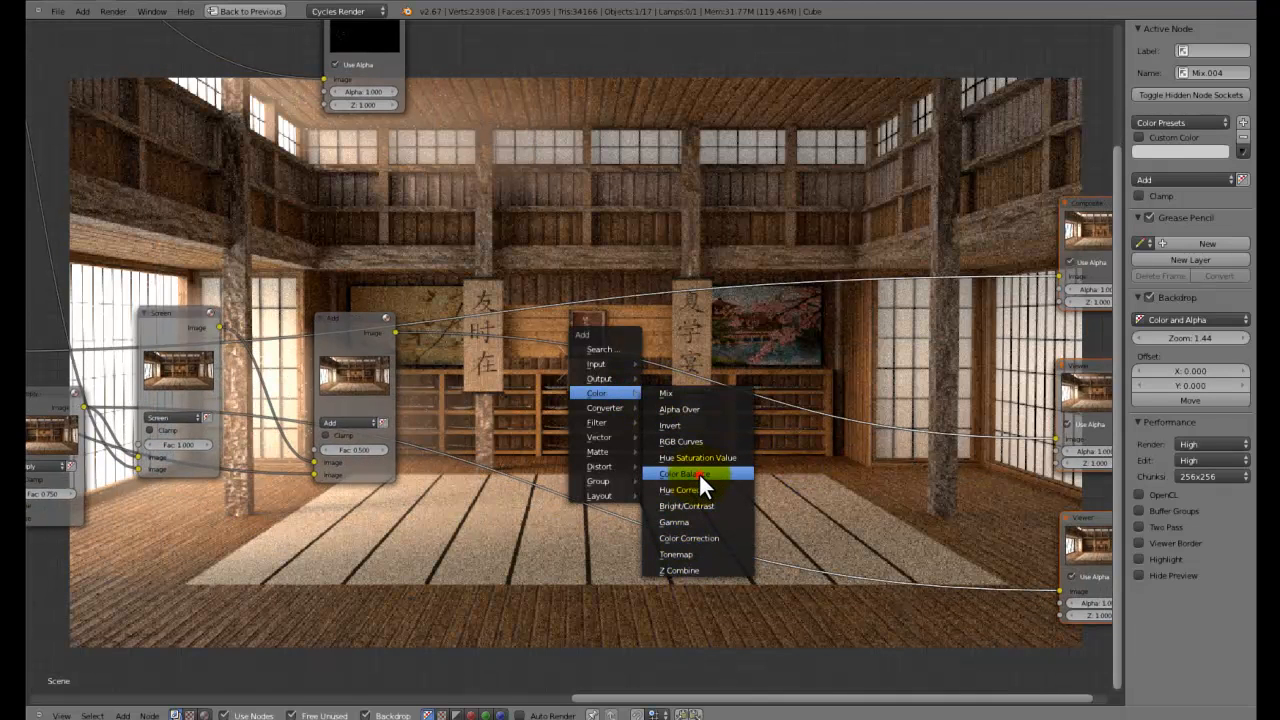
{"action": "left_click", "coordinate": [698, 473]}
{"action": "left_click", "coordinate": [615, 342]}
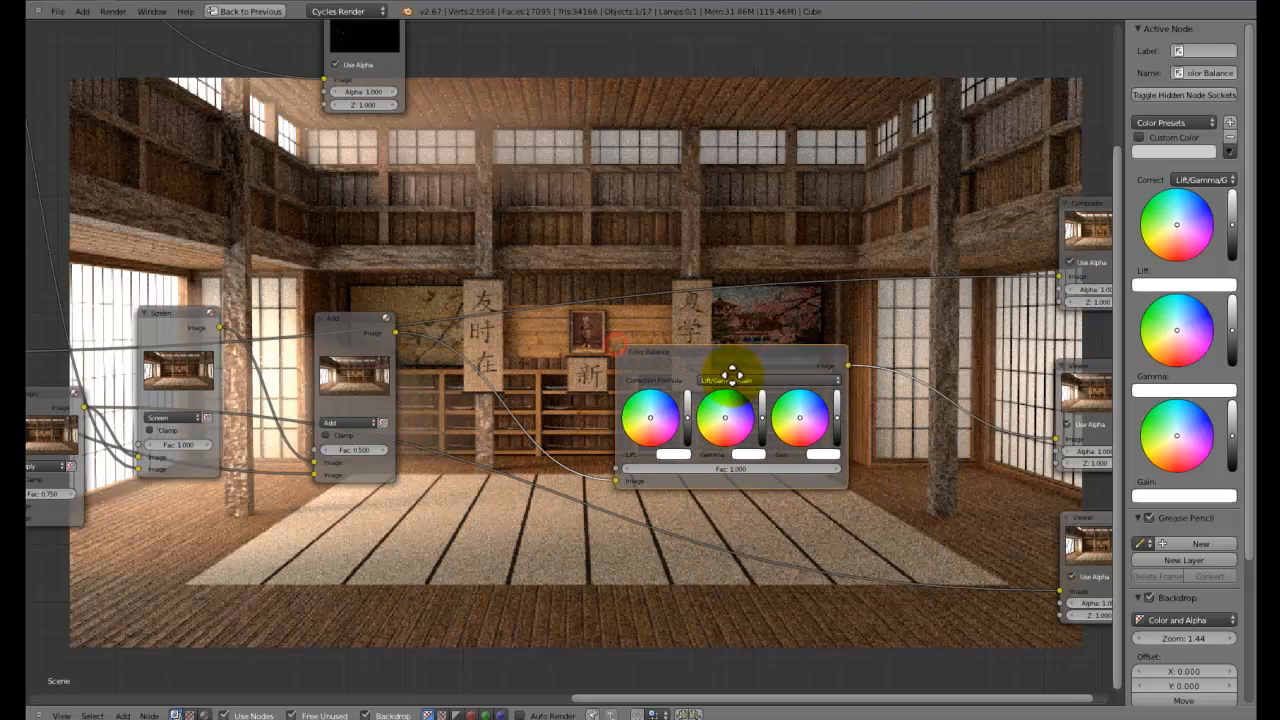
Examine the Color Balance node's Lift, Gamma and Gain controls for shadows, midtones and highlights against the rendered scene
{"action": "middle_click_drag", "start_coordinate": [732, 373], "coordinate": [443, 306]}
{"action": "scroll", "coordinate": [651, 617], "scroll_direction": "up", "scroll_amount": 1}
{"action": "middle_click_drag", "start_coordinate": [285, 461], "coordinate": [491, 471]}
{"action": "scroll", "coordinate": [506, 451], "scroll_direction": "up", "scroll_amount": 2}
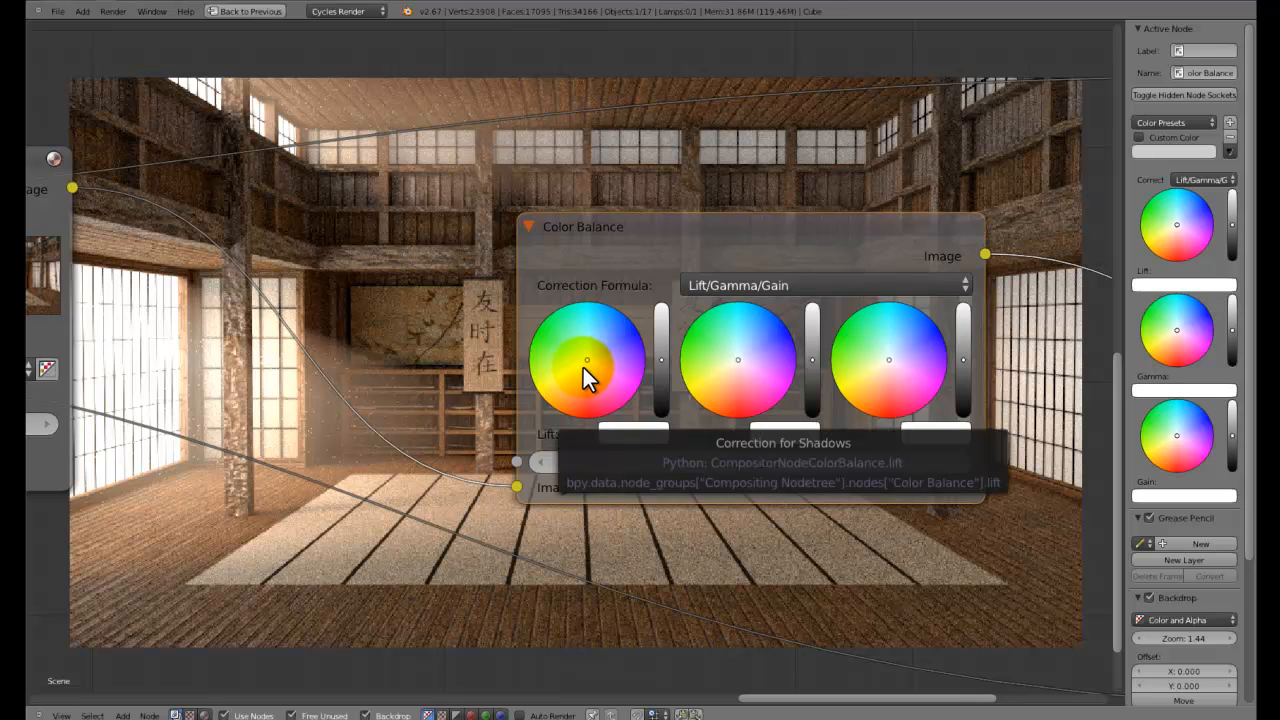
{"action": "left_click", "coordinate": [241, 581]}
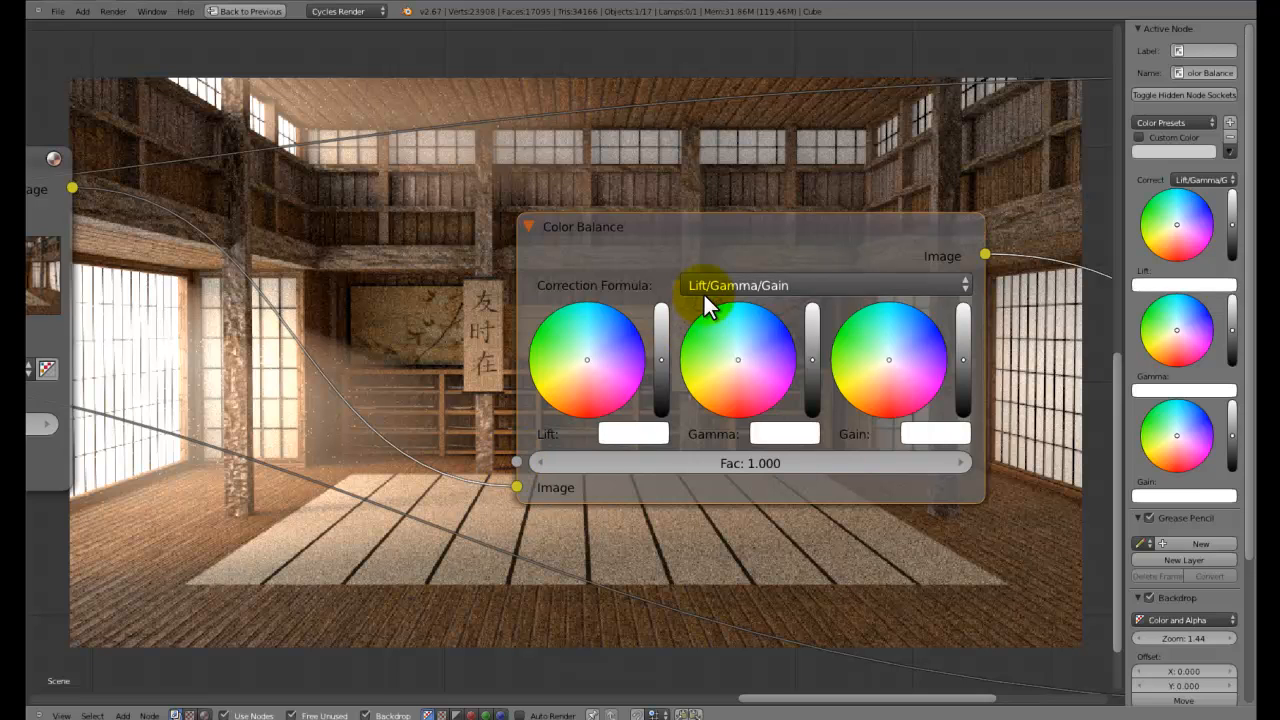
{"action": "scroll", "coordinate": [702, 318], "scroll_direction": "down", "scroll_amount": 3}
{"action": "left_click", "coordinate": [778, 400]}
{"action": "middle_click_drag", "start_coordinate": [923, 424], "coordinate": [899, 408]}
{"action": "scroll", "coordinate": [893, 400], "scroll_direction": "up", "scroll_amount": 3}
{"action": "middle_click_drag", "start_coordinate": [340, 405], "coordinate": [404, 380]}
{"action": "scroll", "coordinate": [372, 472], "scroll_direction": "up", "scroll_amount": 4}
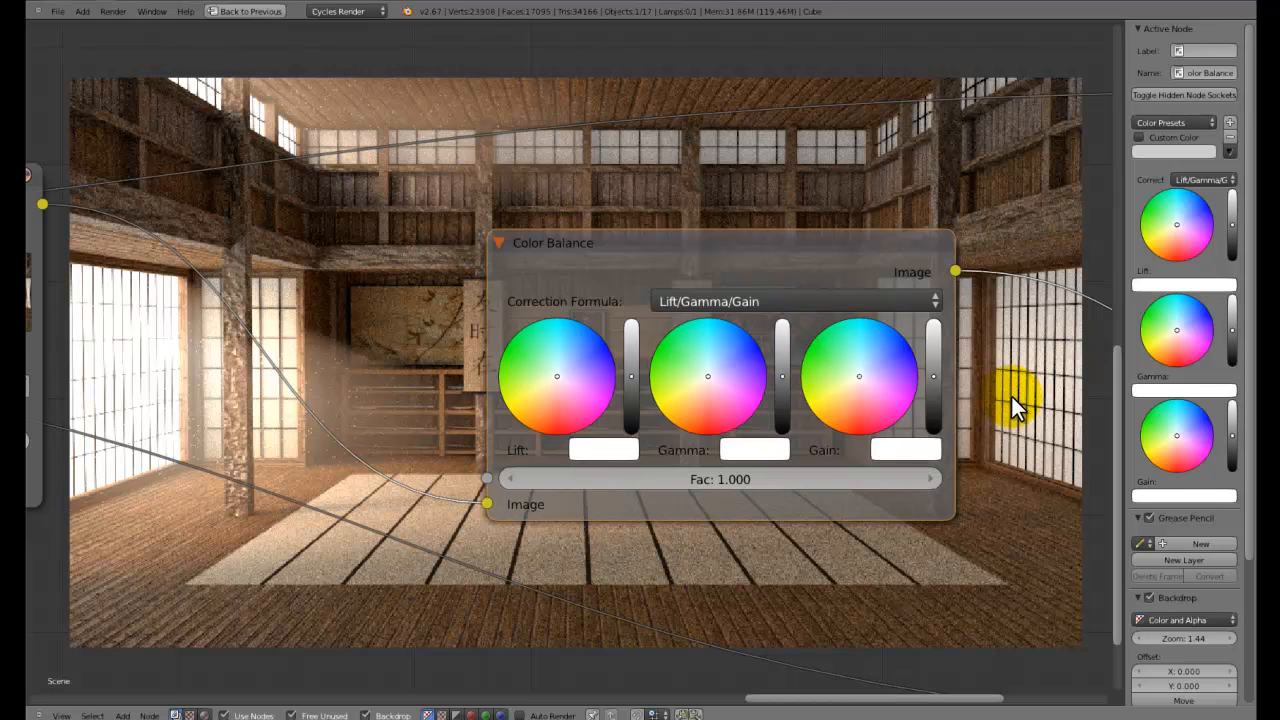
{"action": "scroll", "coordinate": [447, 288], "scroll_direction": "down", "scroll_amount": 3}
{"action": "scroll", "coordinate": [414, 357], "scroll_direction": "up", "scroll_amount": 3}
{"action": "middle_click_drag", "start_coordinate": [446, 403], "coordinate": [270, 356]}
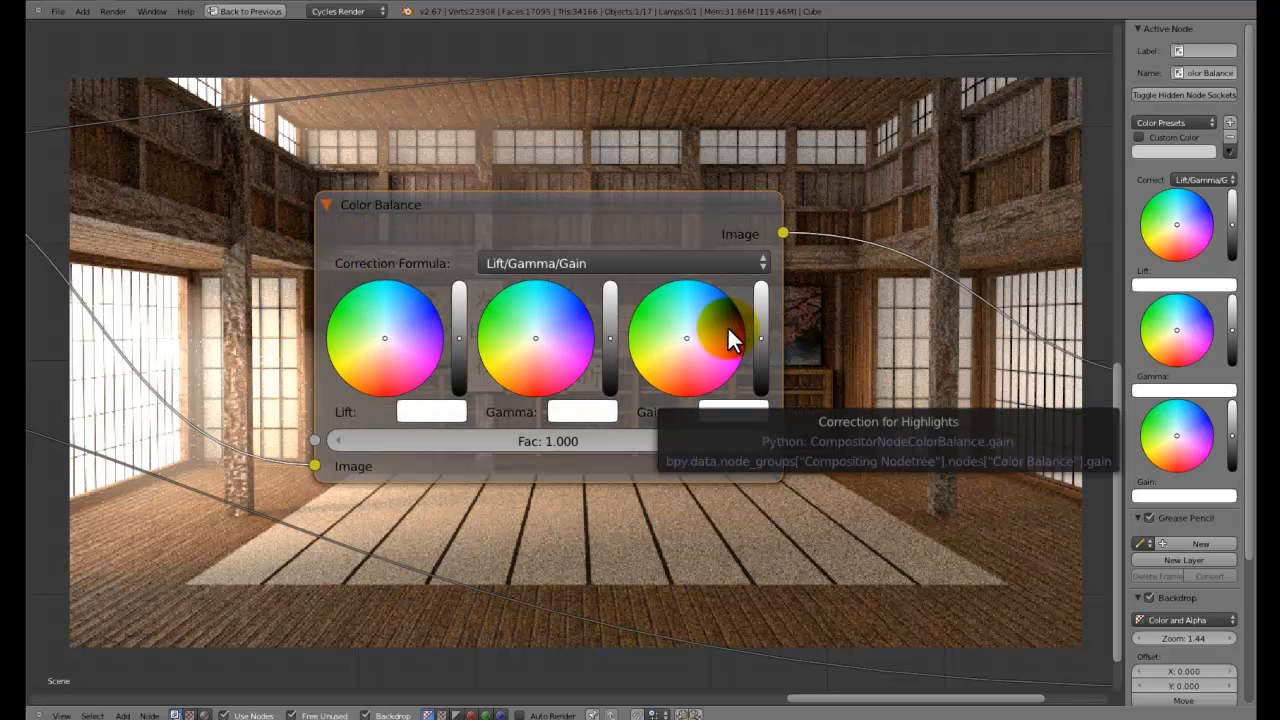
{"action": "scroll", "coordinate": [279, 237], "scroll_direction": "down", "scroll_amount": 3}
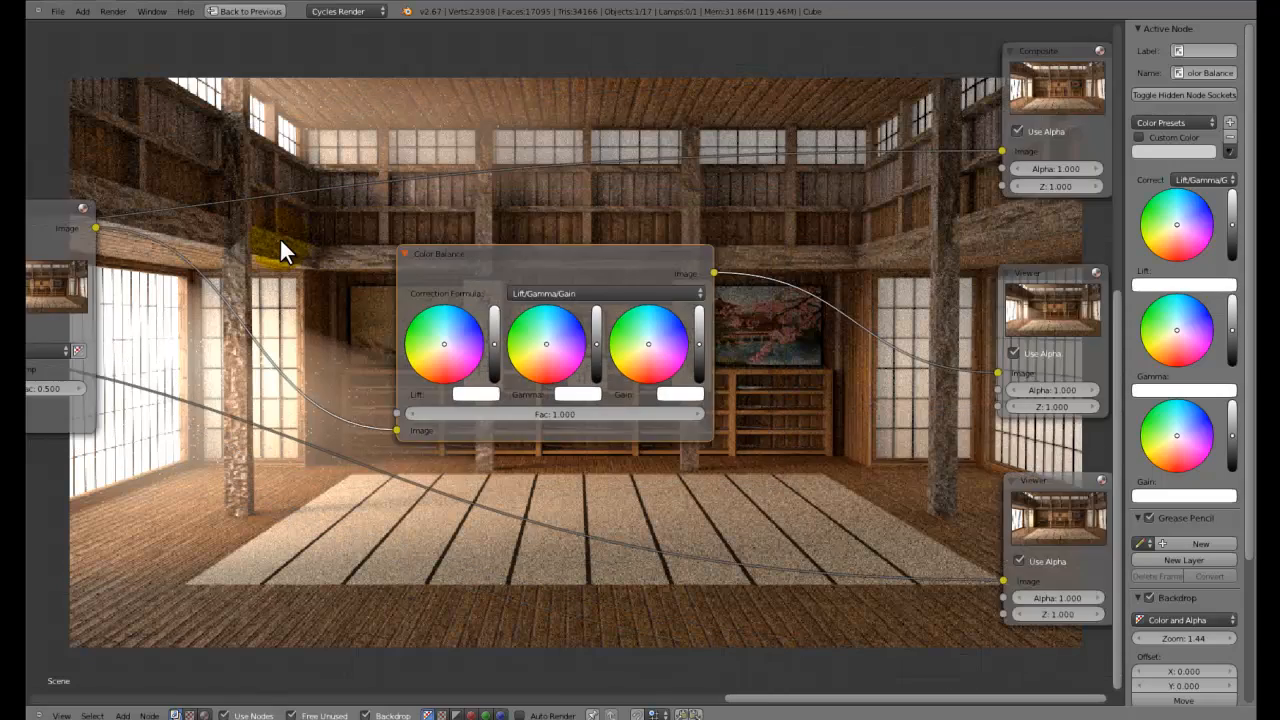
{"action": "scroll", "coordinate": [276, 235], "scroll_direction": "down", "scroll_amount": 1}
{"action": "scroll", "coordinate": [280, 250], "scroll_direction": "up", "scroll_amount": 3}
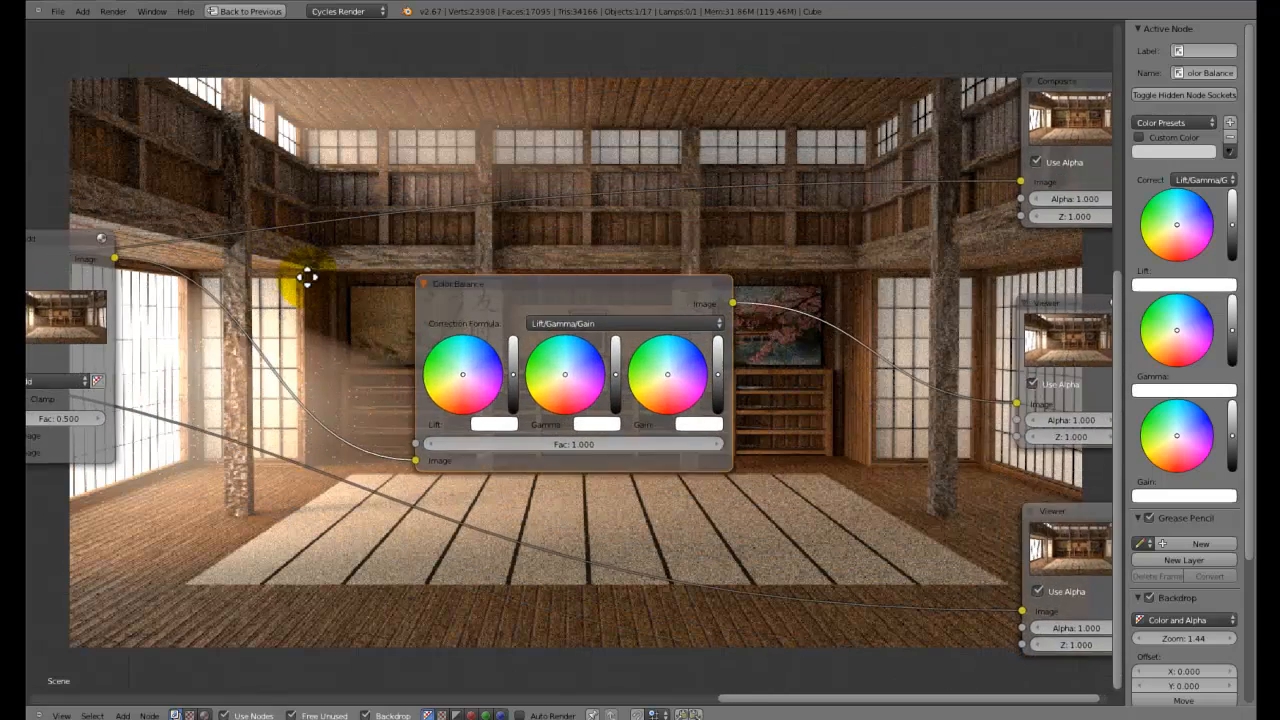
Shift the Color Balance node's Lift colour slightly toward warm yellow-orange to tint the shadows
{"action": "scroll", "coordinate": [474, 280], "scroll_direction": "up", "scroll_amount": 2}
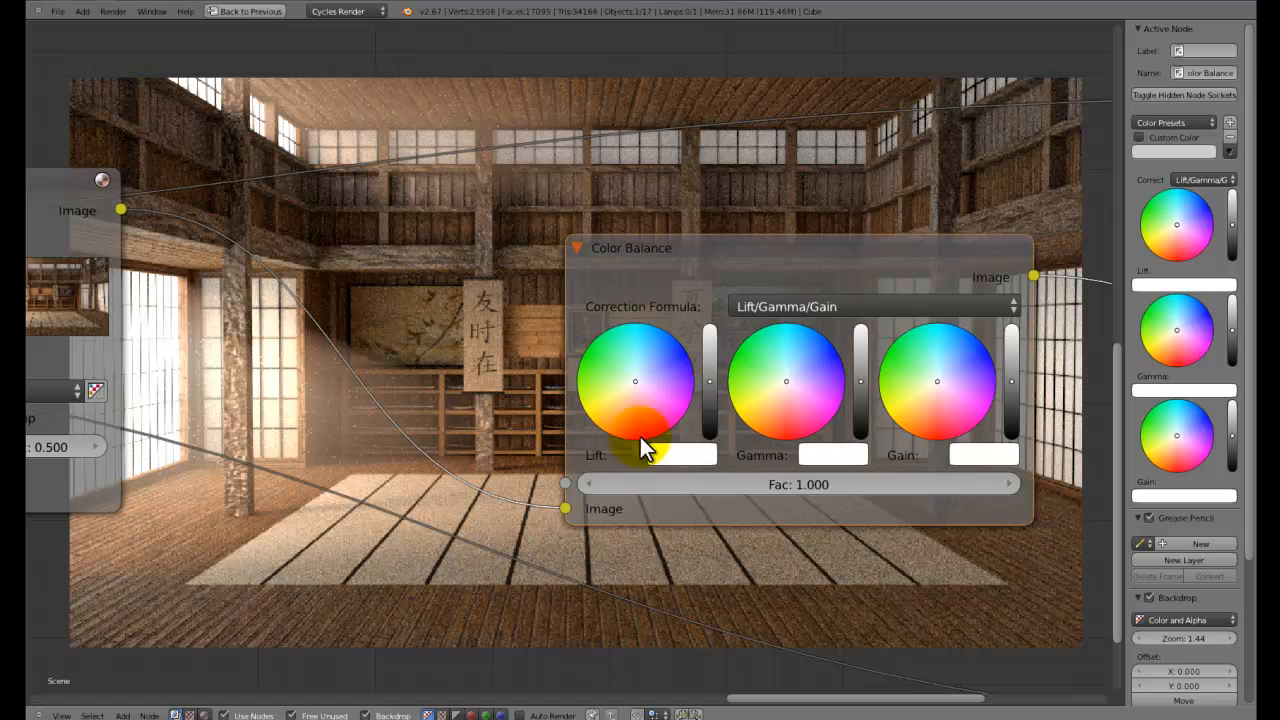
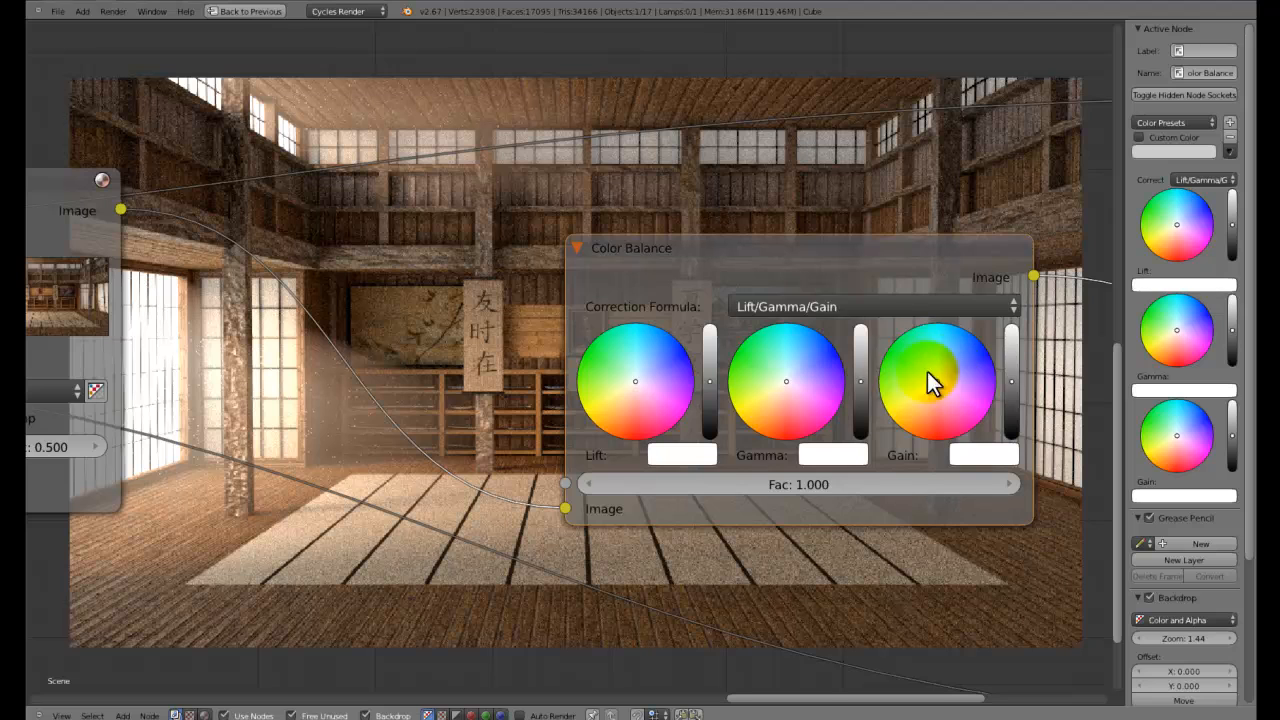
{"action": "middle_click_drag", "start_coordinate": [457, 371], "coordinate": [434, 306]}
{"action": "scroll", "coordinate": [606, 297], "scroll_direction": "up", "scroll_amount": 2}
{"action": "middle_click_drag", "start_coordinate": [234, 347], "coordinate": [323, 361]}
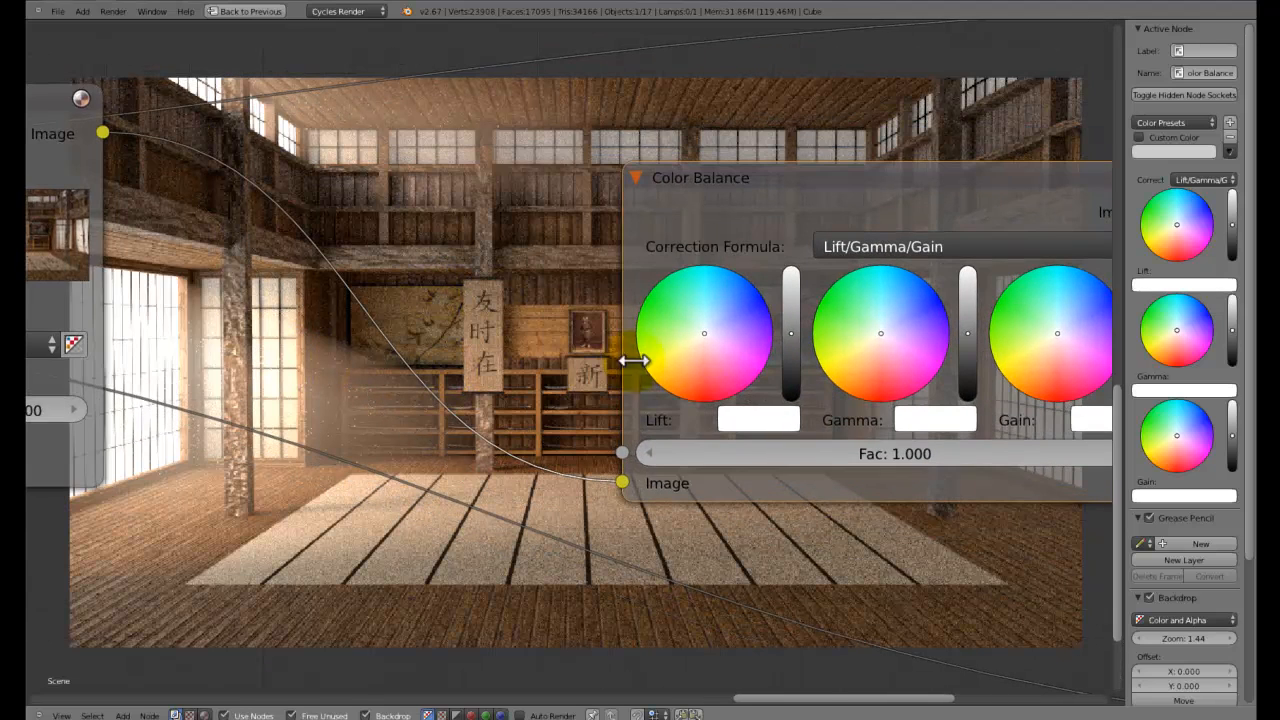
{"action": "left_click", "coordinate": [699, 340]}
{"action": "mouse_move", "coordinate": [694, 343]}
{"action": "left_mouse_down"}
{"action": "mouse_move", "coordinate": [684, 386]}
{"action": "mouse_move", "coordinate": [696, 341]}
{"action": "left_mouse_up"}
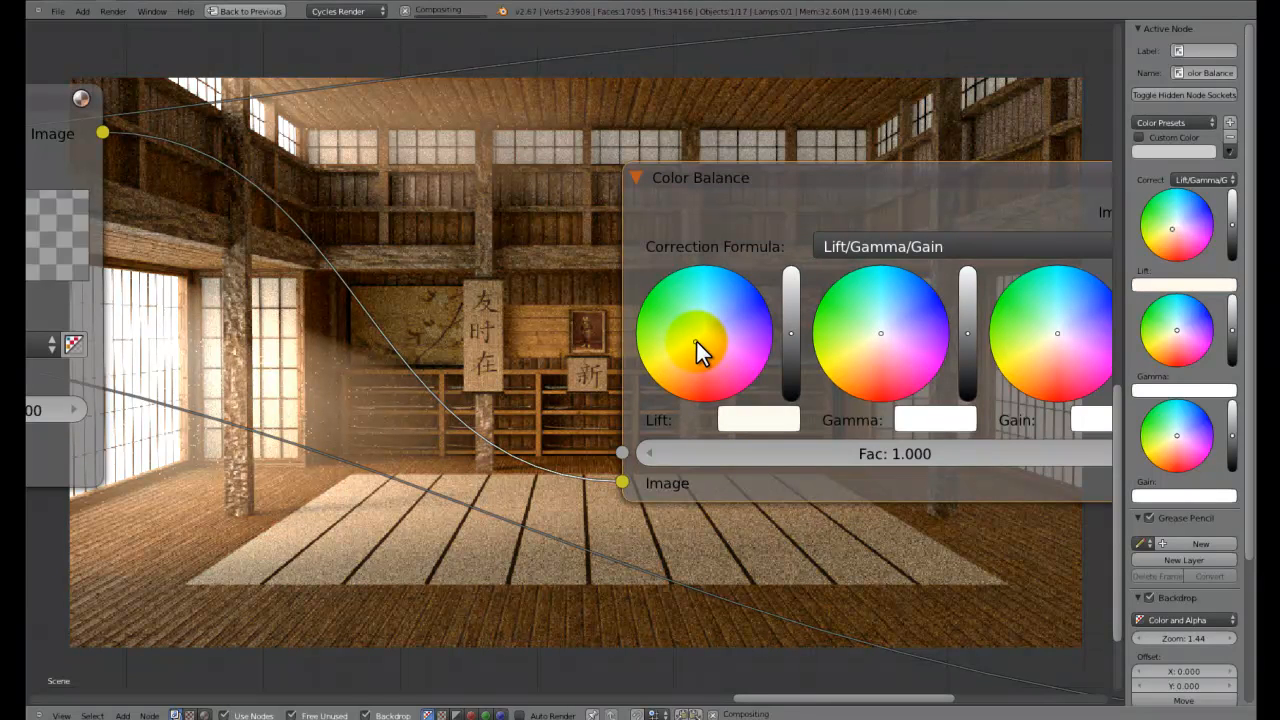
{"action": "middle_click_drag", "start_coordinate": [724, 397], "coordinate": [634, 404]}
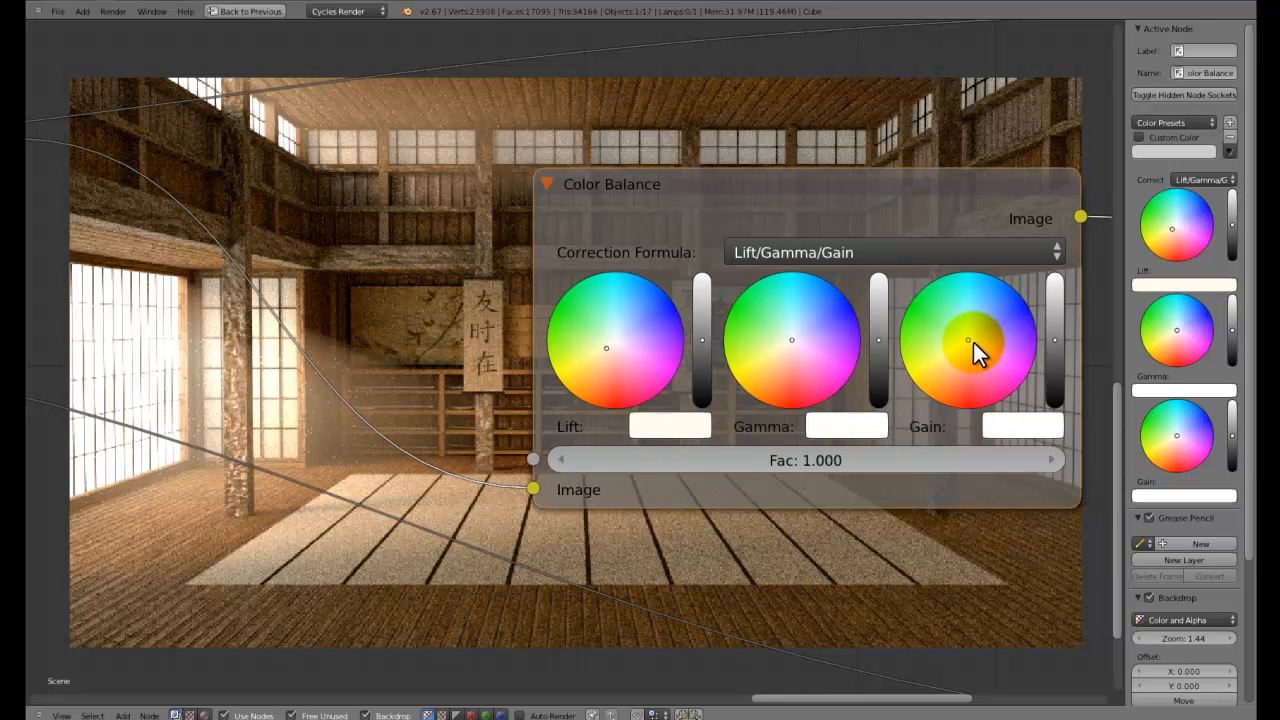
Try a blue tint on the Color Balance node's Gain and settle on a nearly neutral white for the highlights
{"action": "middle_click_drag", "start_coordinate": [358, 378], "coordinate": [432, 522]}
{"action": "scroll", "coordinate": [419, 492], "scroll_direction": "down", "scroll_amount": 3}
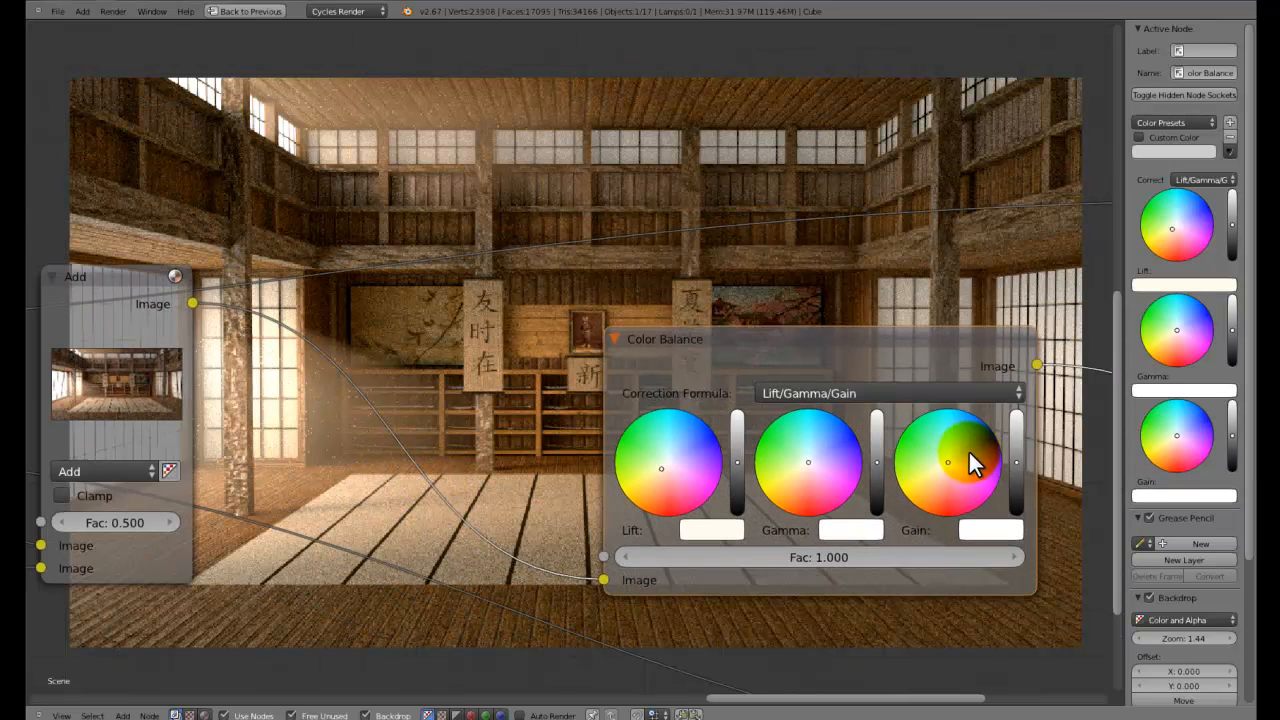
{"action": "mouse_move", "coordinate": [949, 462]}
{"action": "left_mouse_down"}
{"action": "mouse_move", "coordinate": [975, 436]}
{"action": "mouse_move", "coordinate": [961, 454]}
{"action": "left_mouse_up"}
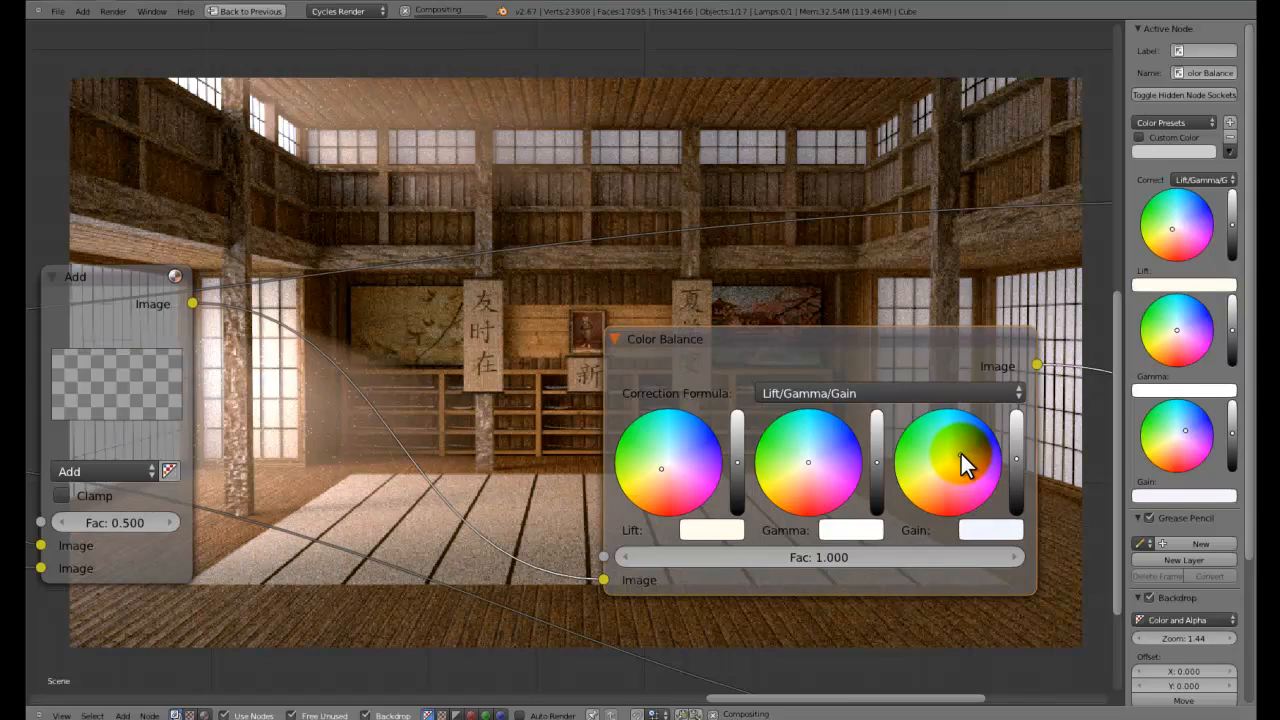
{"action": "middle_click_drag", "start_coordinate": [668, 318], "coordinate": [925, 452]}
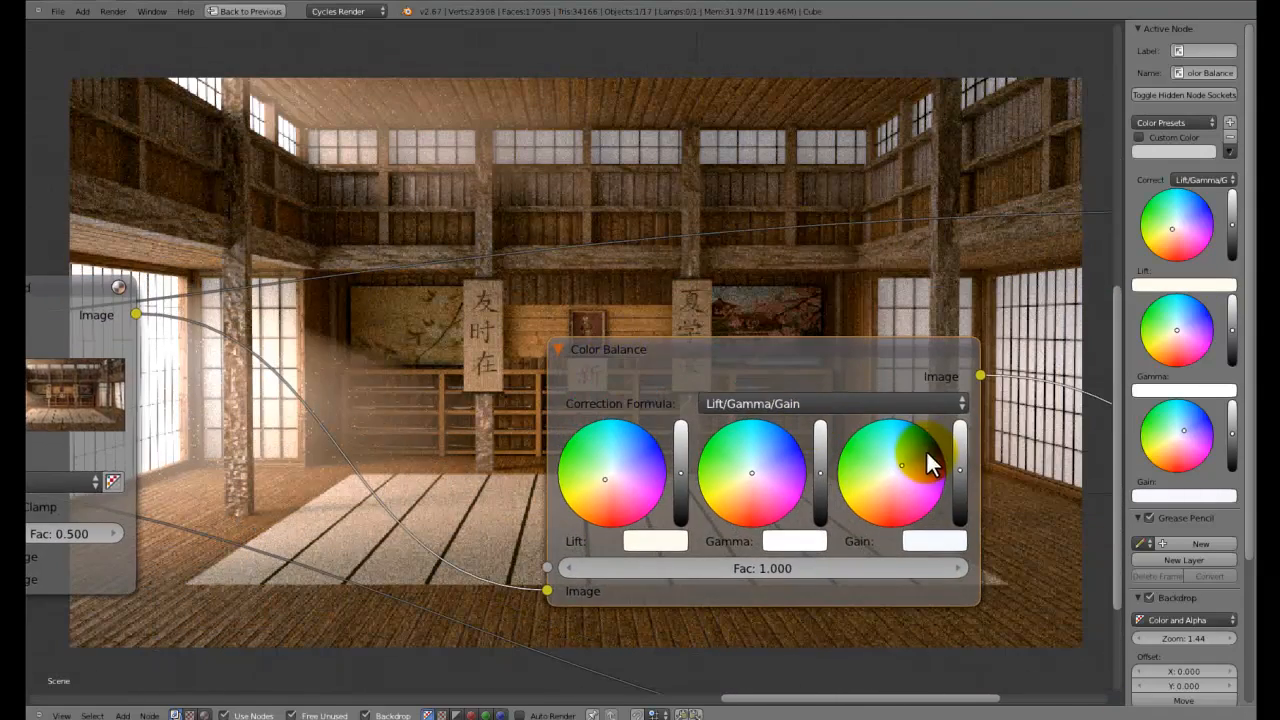
{"action": "left_click_drag", "start_coordinate": [893, 477], "coordinate": [888, 479]}
{"action": "mouse_move", "coordinate": [889, 476]}
{"action": "left_mouse_down"}
{"action": "mouse_move", "coordinate": [886, 487]}
{"action": "mouse_move", "coordinate": [912, 457]}
{"action": "mouse_move", "coordinate": [905, 476]}
{"action": "mouse_move", "coordinate": [888, 481]}
{"action": "mouse_move", "coordinate": [891, 471]}
{"action": "left_mouse_up"}
{"action": "middle_click_drag", "start_coordinate": [329, 343], "coordinate": [343, 380]}
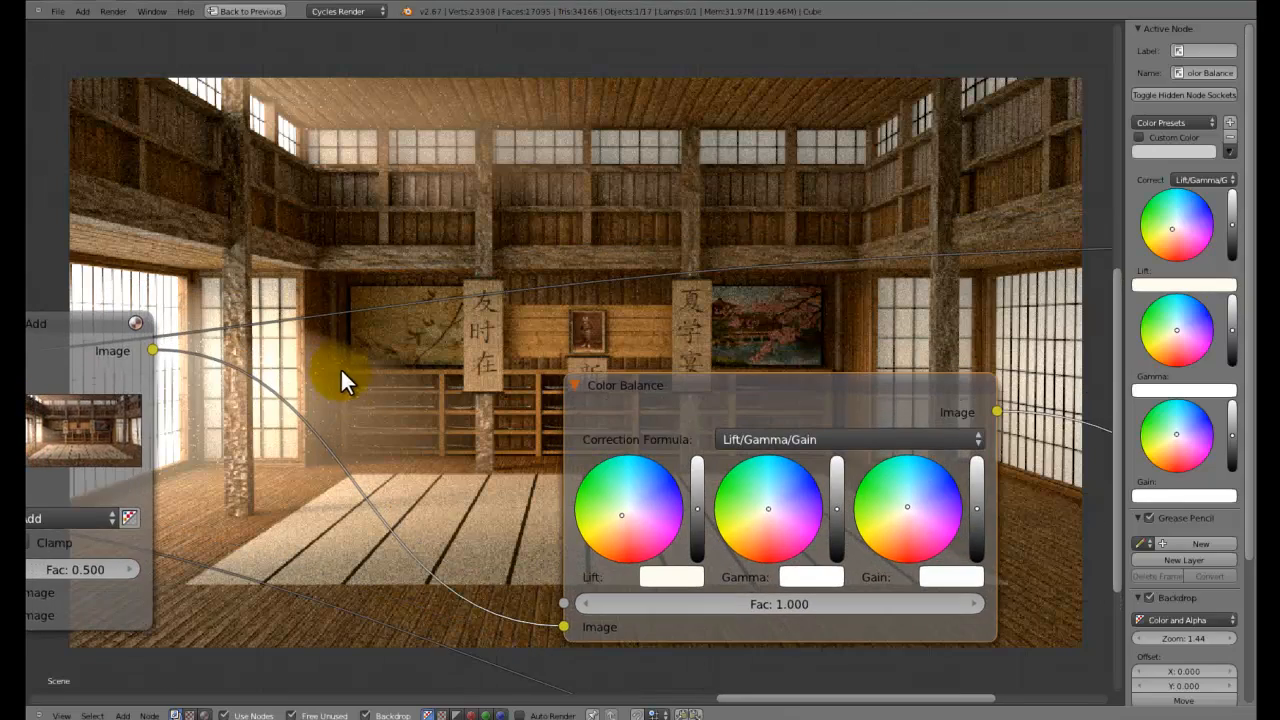
Save the project over the existing blend file
{"action": "middle_click_drag", "start_coordinate": [526, 449], "coordinate": [692, 581]}
{"action": "scroll", "coordinate": [692, 581], "scroll_direction": "down", "scroll_amount": 4}
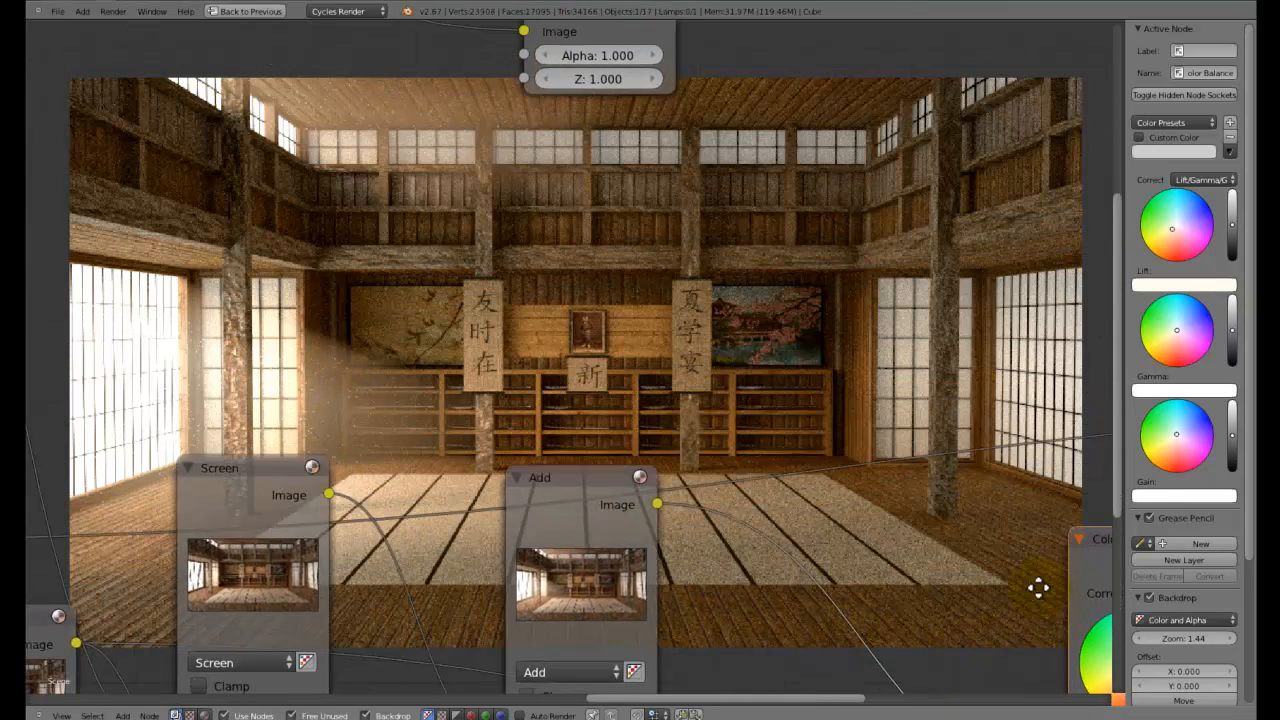
{"action": "middle_click_drag", "start_coordinate": [874, 467], "coordinate": [336, 512]}
{"action": "scroll", "coordinate": [731, 467], "scroll_direction": "down", "scroll_amount": 3}
{"action": "middle_click_drag", "start_coordinate": [712, 451], "coordinate": [678, 412]}
{"action": "key", "text": "ctrl+s"}
{"action": "left_click", "coordinate": [680, 414]}
{"action": "middle_click_drag", "start_coordinate": [663, 497], "coordinate": [623, 449]}
{"action": "left_click_drag", "start_coordinate": [694, 543], "coordinate": [238, 540]}
{"action": "middle_click_drag", "start_coordinate": [238, 540], "coordinate": [651, 508]}
{"action": "left_click_drag", "start_coordinate": [714, 500], "coordinate": [470, 470]}
{"action": "key", "text": "ctrl+s"}
{"action": "left_click", "coordinate": [743, 507]}
{"action": "middle_click_drag", "start_coordinate": [700, 511], "coordinate": [340, 528]}
{"action": "left_click_drag", "start_coordinate": [501, 356], "coordinate": [407, 341]}
{"action": "key", "text": "ctrl+s"}
{"action": "left_click", "coordinate": [723, 344]}
Move the Composite and Viewer nodes together farther away from the Color Balance node
{"action": "middle_click_drag", "start_coordinate": [790, 341], "coordinate": [452, 311]}
{"action": "key", "text": "b"}
{"action": "left_click_drag", "start_coordinate": [579, 221], "coordinate": [478, 412]}
{"action": "key", "text": "g"}
{"action": "left_click", "coordinate": [940, 420]}
Insert a Lens Distortion node between the Color Balance node and the Viewer, with Distort set to 1, and bring the Viewer closer
{"action": "key", "text": "shift+a"}
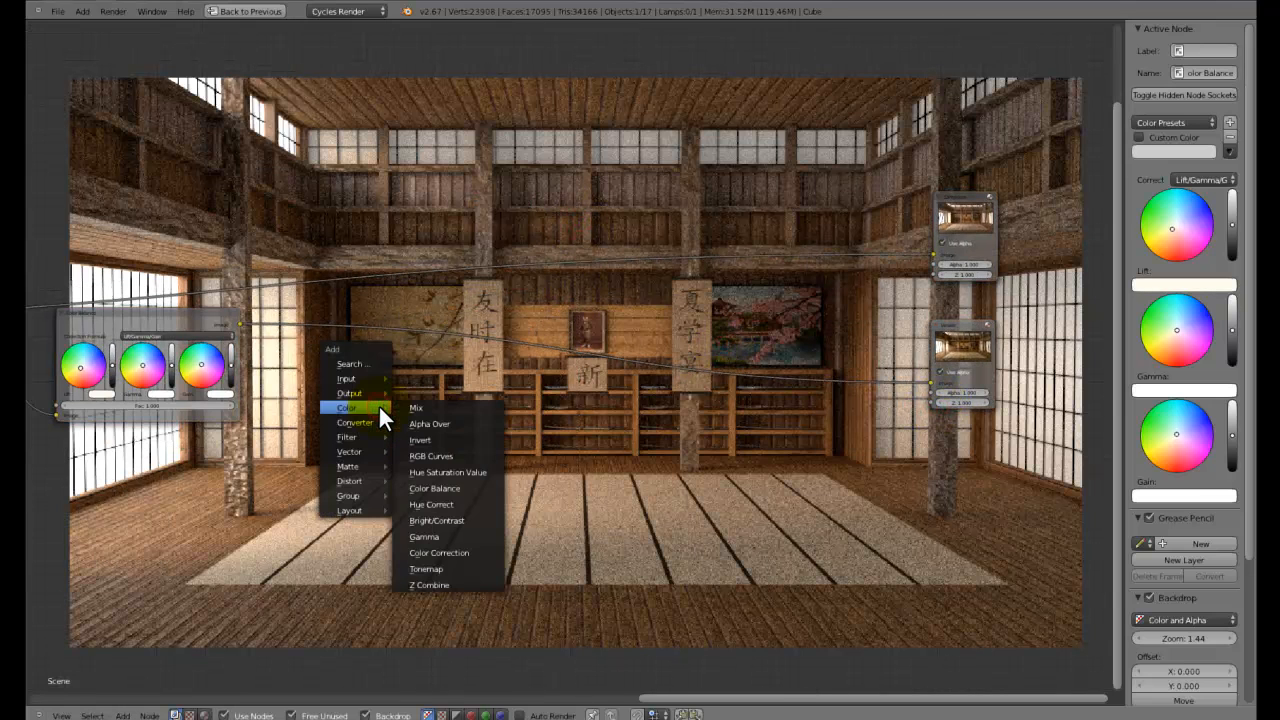
{"action": "mouse_move", "coordinate": [352, 482]}
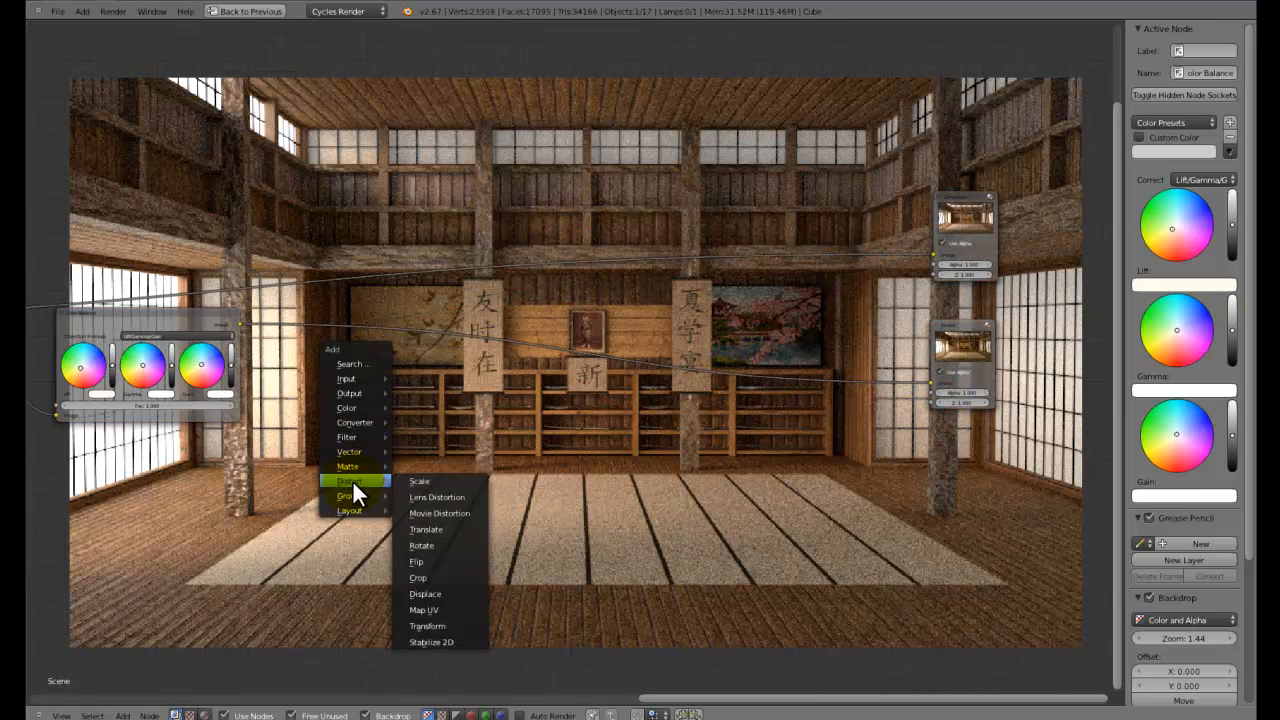
{"action": "left_click", "coordinate": [443, 497]}
{"action": "left_click", "coordinate": [357, 306]}
{"action": "scroll", "coordinate": [372, 350], "scroll_direction": "up", "scroll_amount": 1}
{"action": "left_click", "coordinate": [376, 384]}
{"action": "type", "text": "0"}
{"action": "key", "text": "Return"}
{"action": "left_click_drag", "start_coordinate": [1000, 359], "coordinate": [778, 349]}
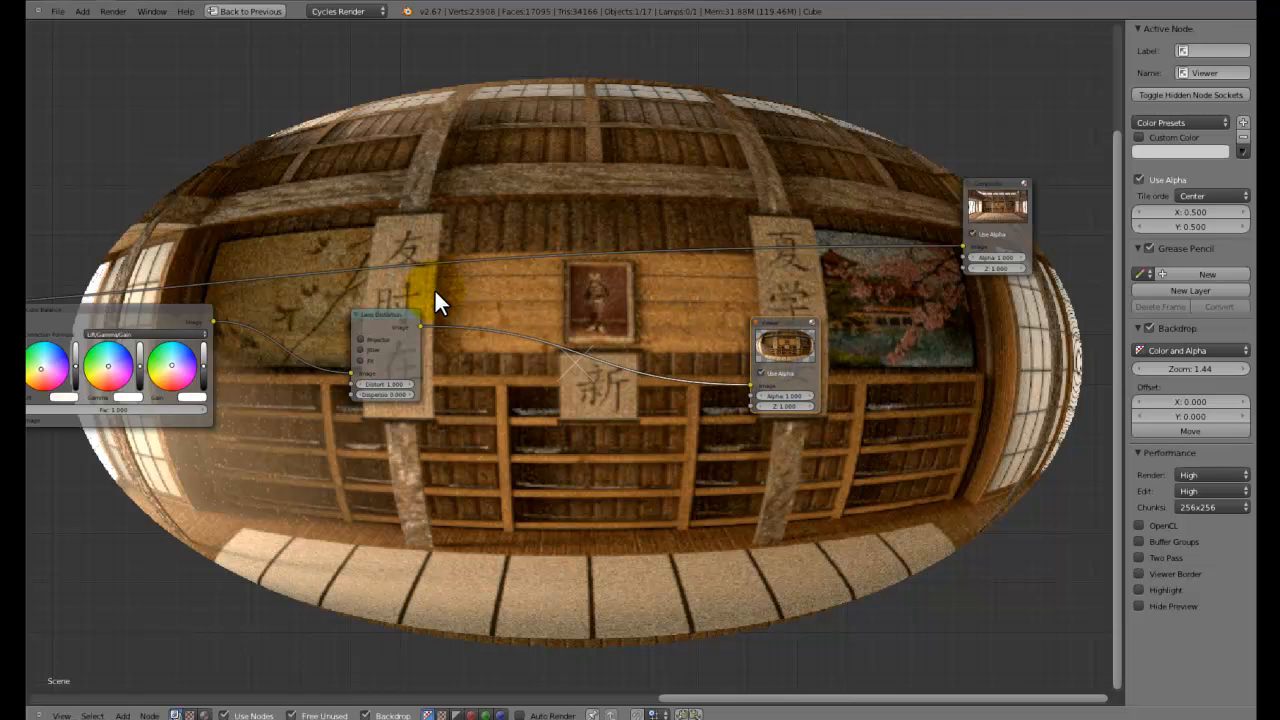
Insert a Math node between Lens Distortion and the Viewer, set to Greater Than with a value of 0
{"action": "key", "text": "shift+a"}
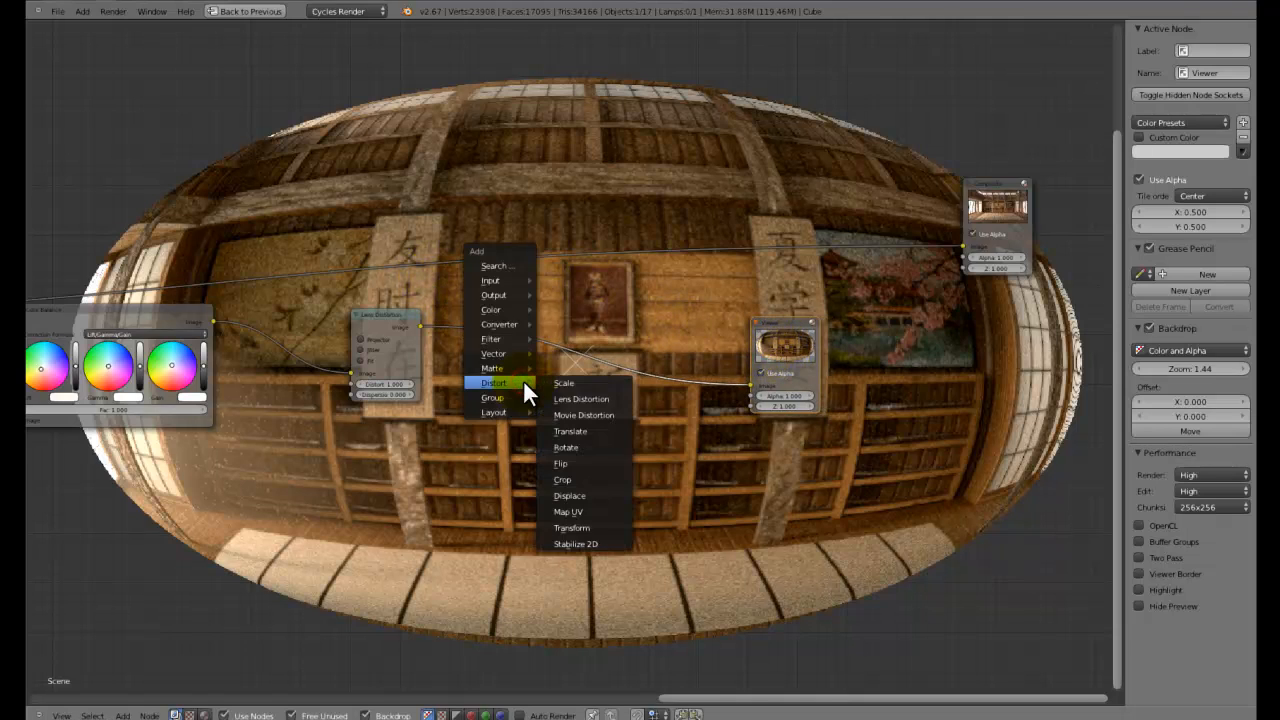
{"action": "mouse_move", "coordinate": [509, 328]}
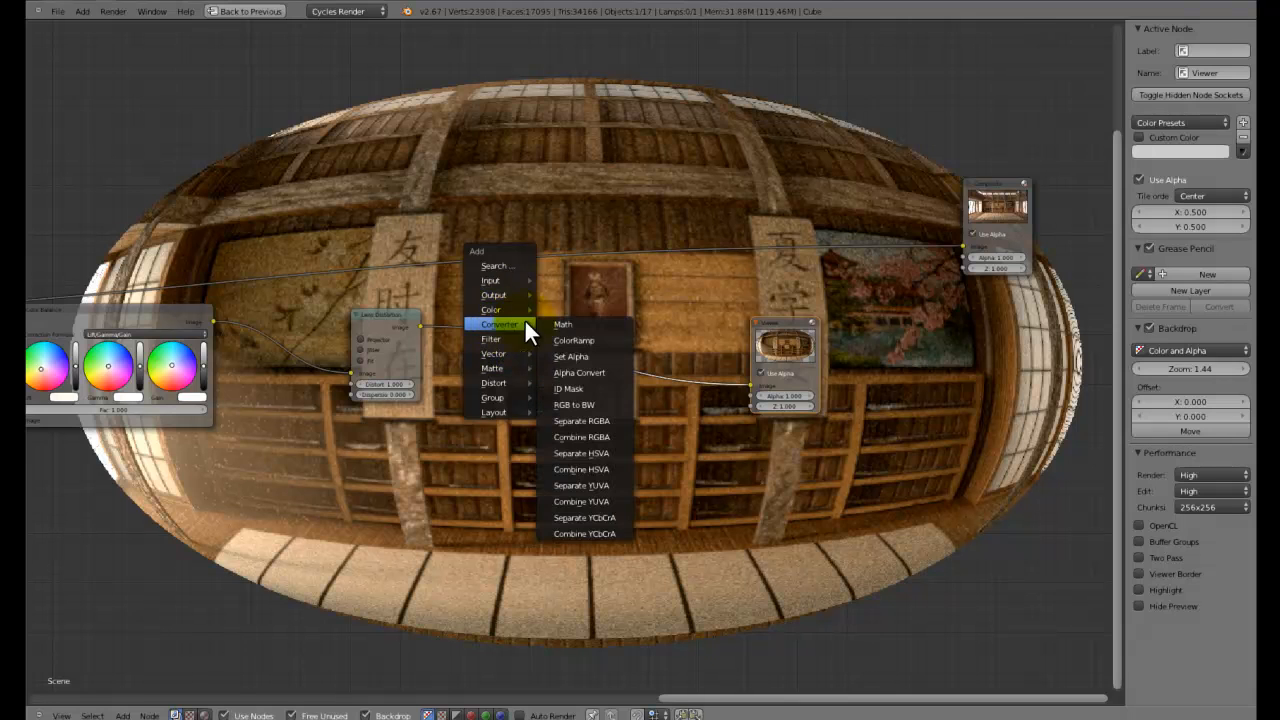
{"action": "left_click", "coordinate": [578, 332]}
{"action": "left_click", "coordinate": [532, 352]}
{"action": "left_click", "coordinate": [535, 361]}
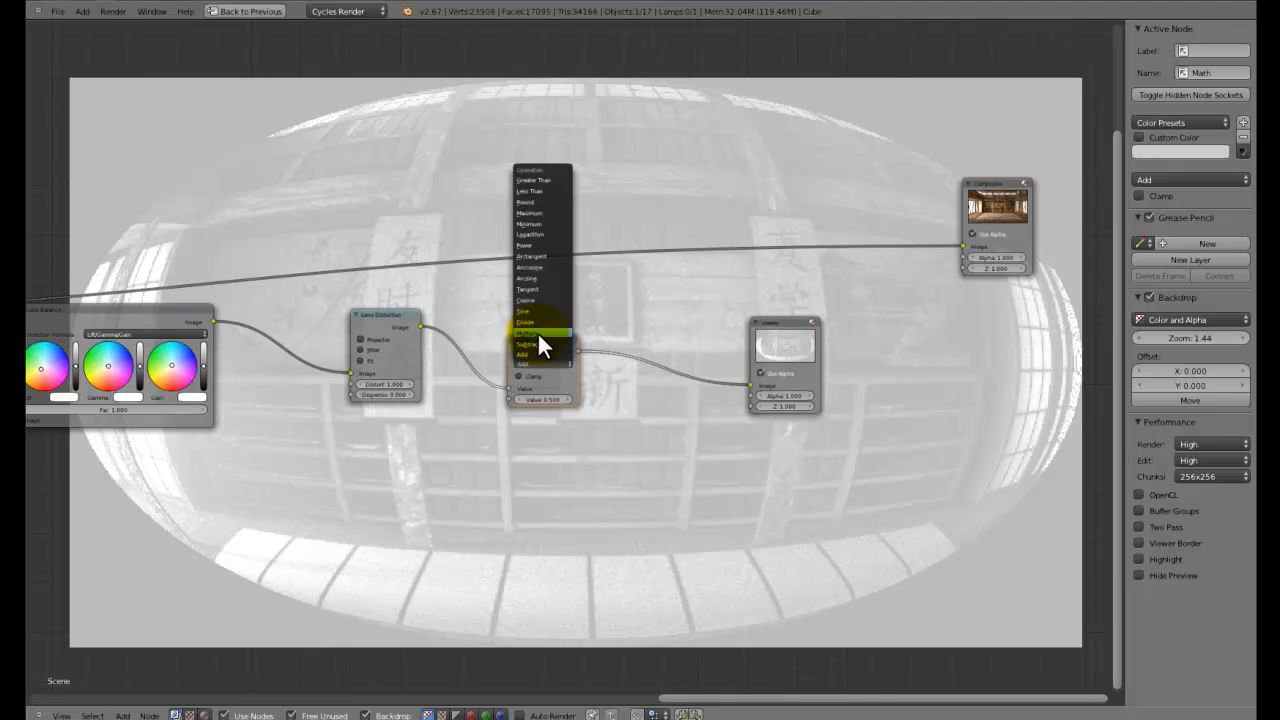
{"action": "left_click", "coordinate": [539, 179]}
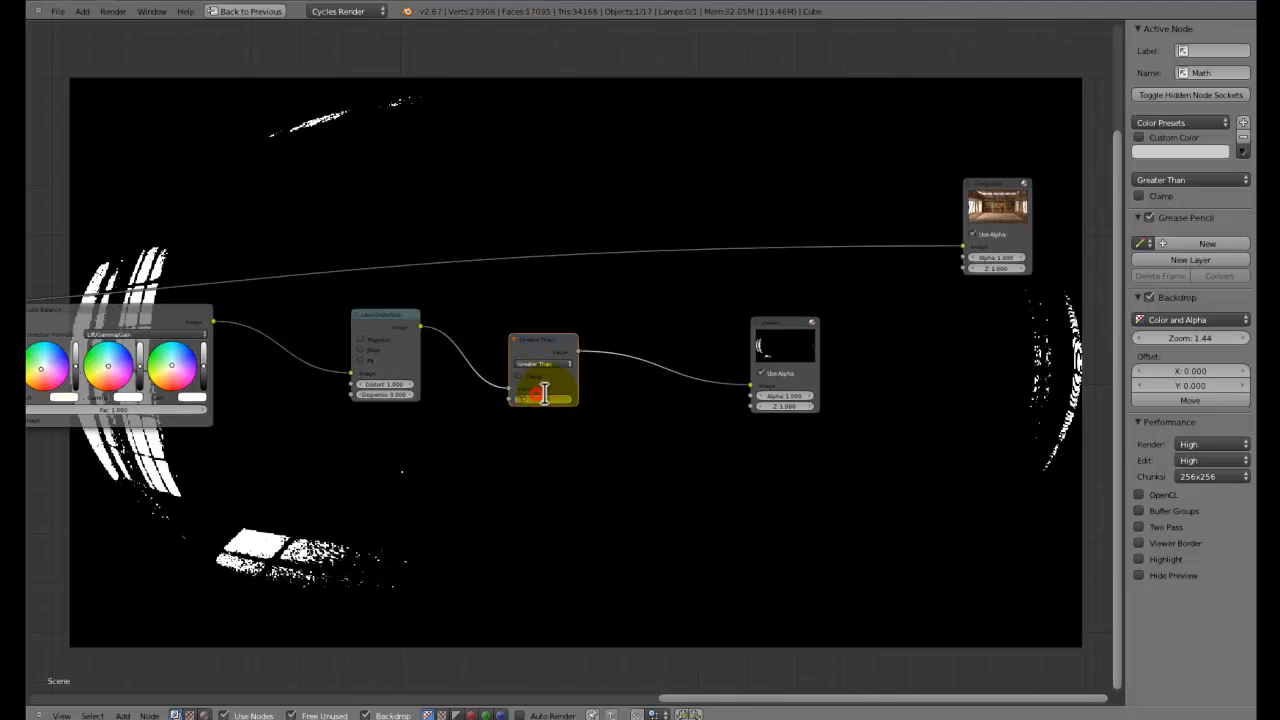
{"action": "type", "text": "0"}
{"action": "key", "text": "Return"}
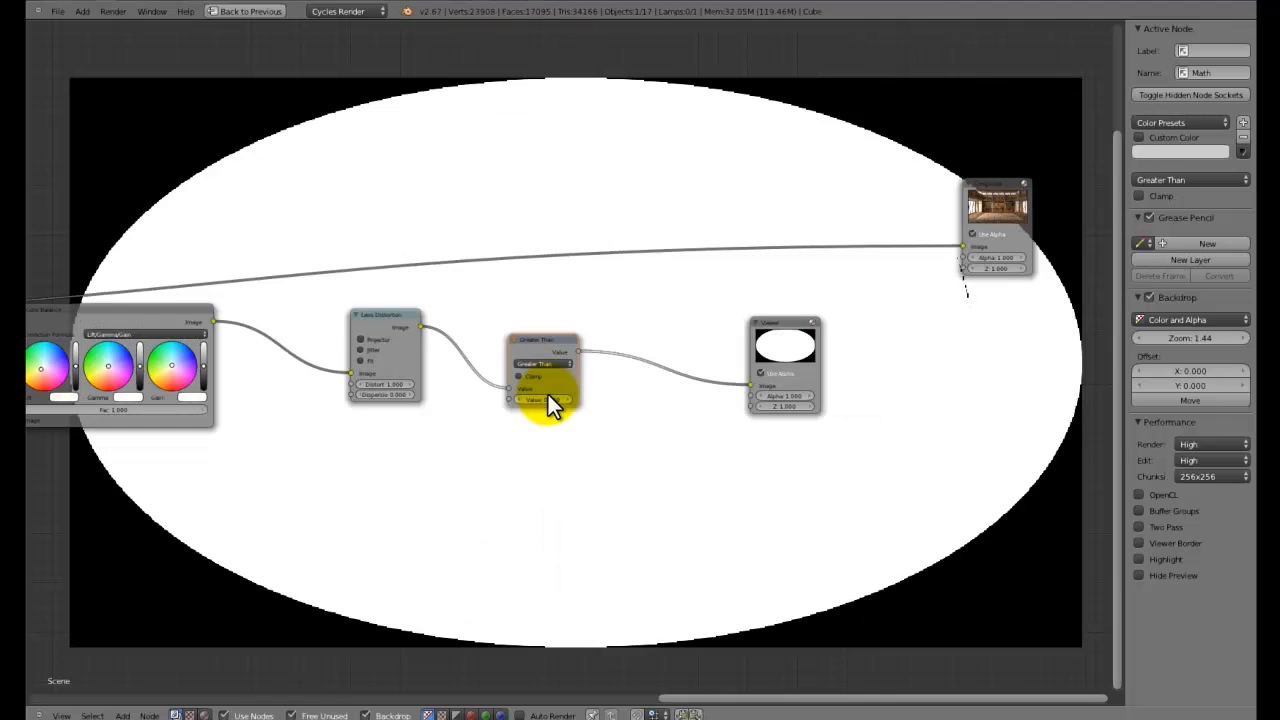
Set the Greater Than node's value to -1 to turn the whole image white
{"action": "middle_click_drag", "start_coordinate": [1027, 299], "coordinate": [964, 121]}
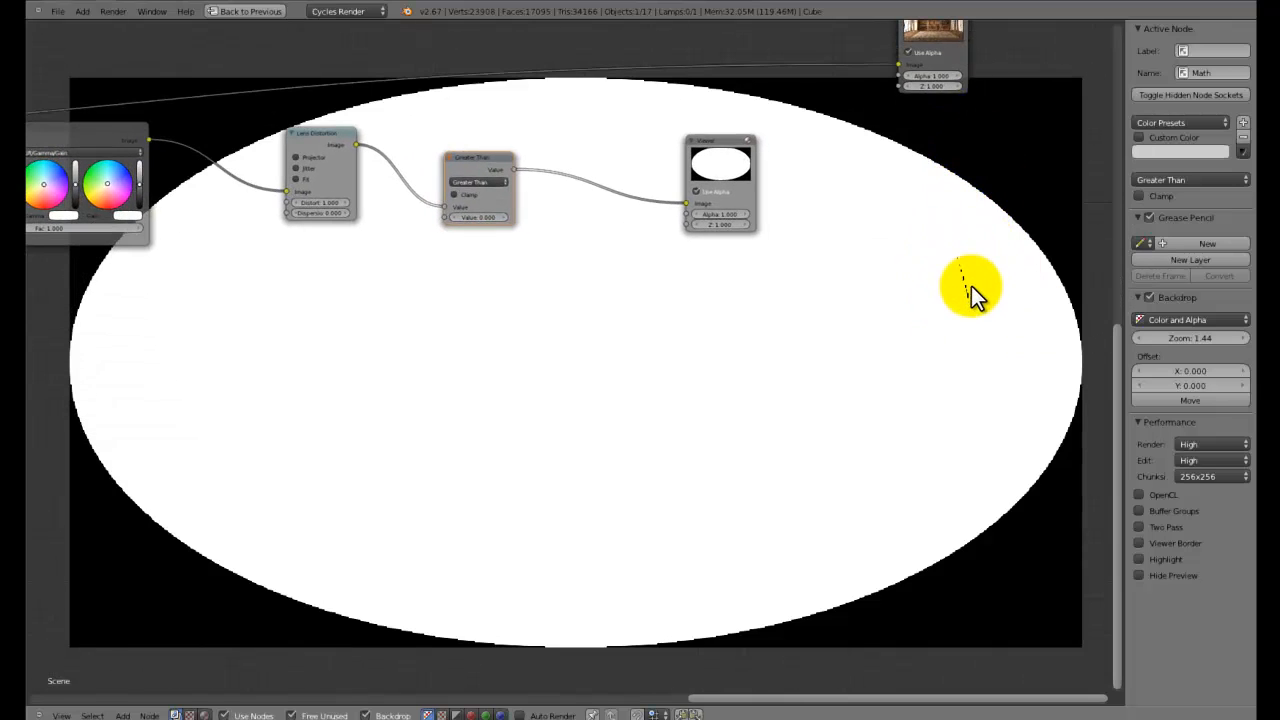
{"action": "middle_click_drag", "start_coordinate": [682, 463], "coordinate": [713, 526]}
{"action": "scroll", "coordinate": [708, 520], "scroll_direction": "up", "scroll_amount": 7}
{"action": "left_click", "coordinate": [491, 313]}
{"action": "type", "text": "-1"}
{"action": "key", "text": "Return"}
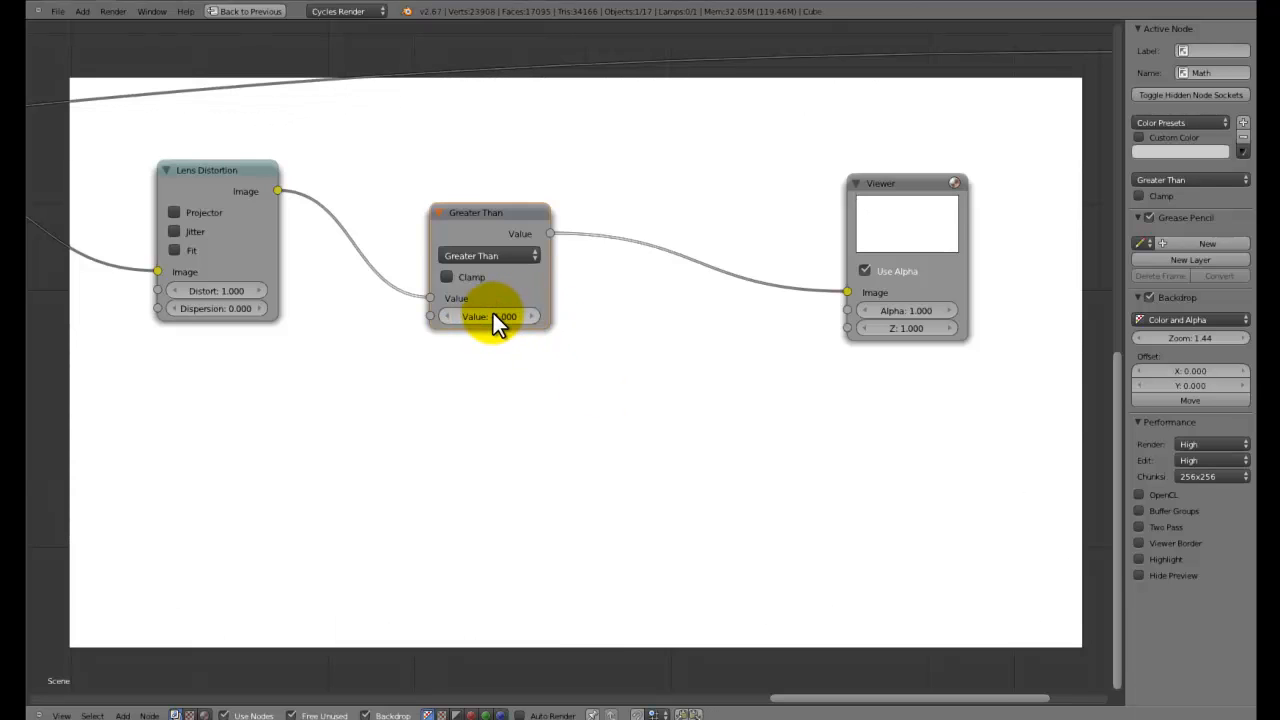
Swap the two nodes so Color Balance feeds Greater Than, which feeds Lens Distortion, and connect Lens Distortion to the Viewer
{"action": "scroll", "coordinate": [353, 202], "scroll_direction": "down", "scroll_amount": 3}
{"action": "left_click_drag", "start_coordinate": [305, 211], "coordinate": [349, 216]}
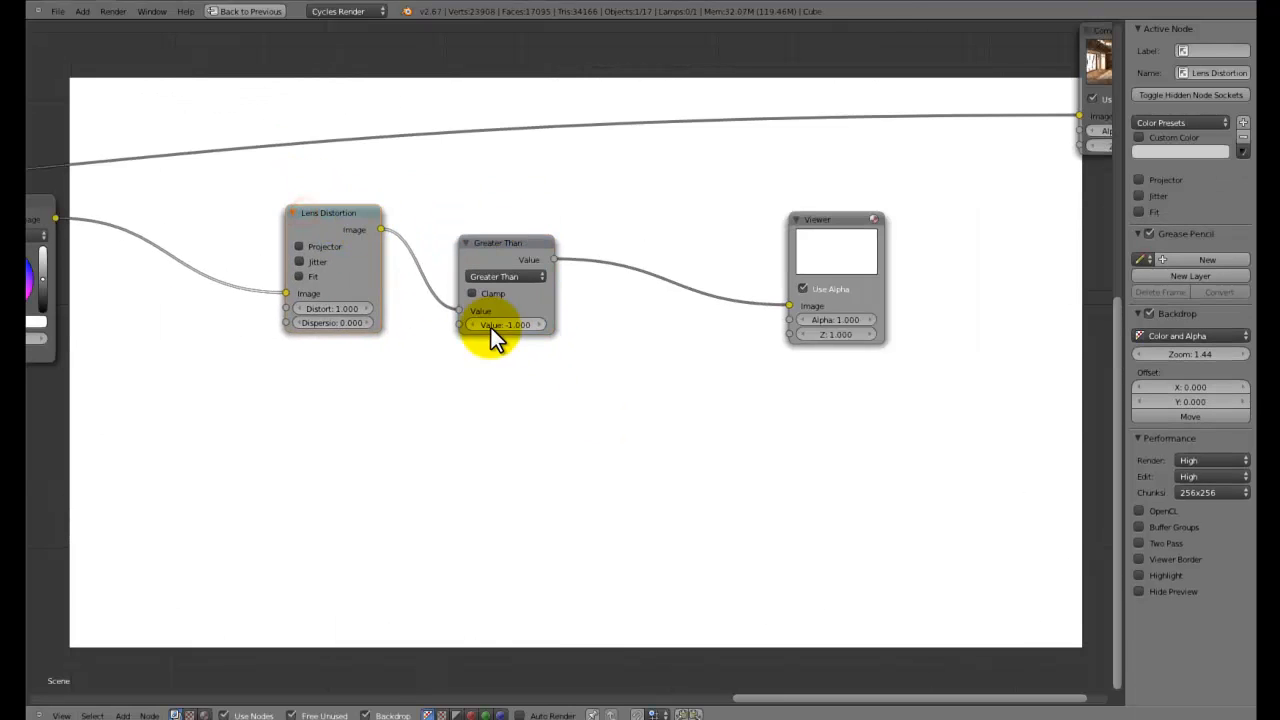
{"action": "left_click", "coordinate": [448, 306]}
{"action": "left_click_drag", "start_coordinate": [451, 306], "coordinate": [410, 300]}
{"action": "left_click_drag", "start_coordinate": [58, 217], "coordinate": [466, 308]}
{"action": "left_click_drag", "start_coordinate": [517, 247], "coordinate": [248, 287]}
{"action": "left_click_drag", "start_coordinate": [309, 228], "coordinate": [534, 269]}
{"action": "left_click_drag", "start_coordinate": [268, 305], "coordinate": [484, 342]}
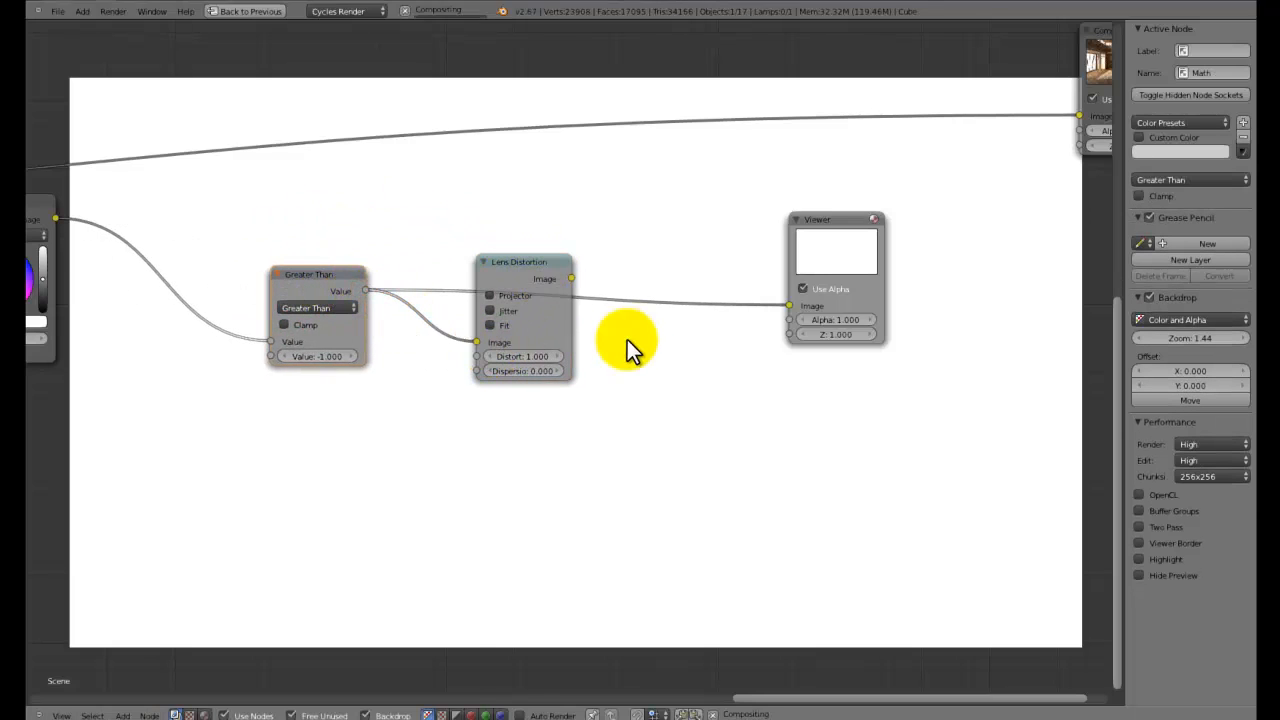
{"action": "left_click_drag", "start_coordinate": [570, 278], "coordinate": [809, 295]}
{"action": "left_click", "coordinate": [822, 260]}
{"action": "key", "text": "Home"}
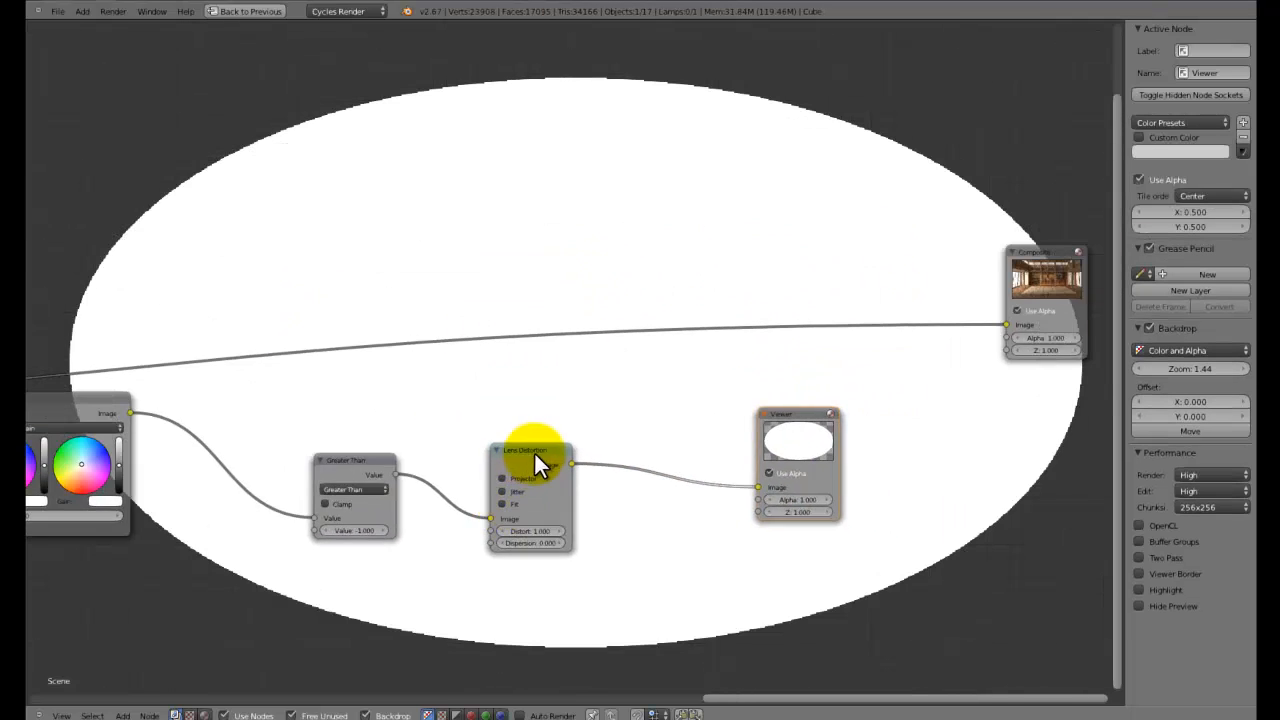
Insert a Blur node between Lens Distortion and the Viewer, using Fast Gaussian with Relative sizing
{"action": "left_click_drag", "start_coordinate": [748, 454], "coordinate": [918, 440]}
{"action": "scroll", "coordinate": [575, 409], "scroll_direction": "up", "scroll_amount": 2}
{"action": "key", "text": "shift+a"}
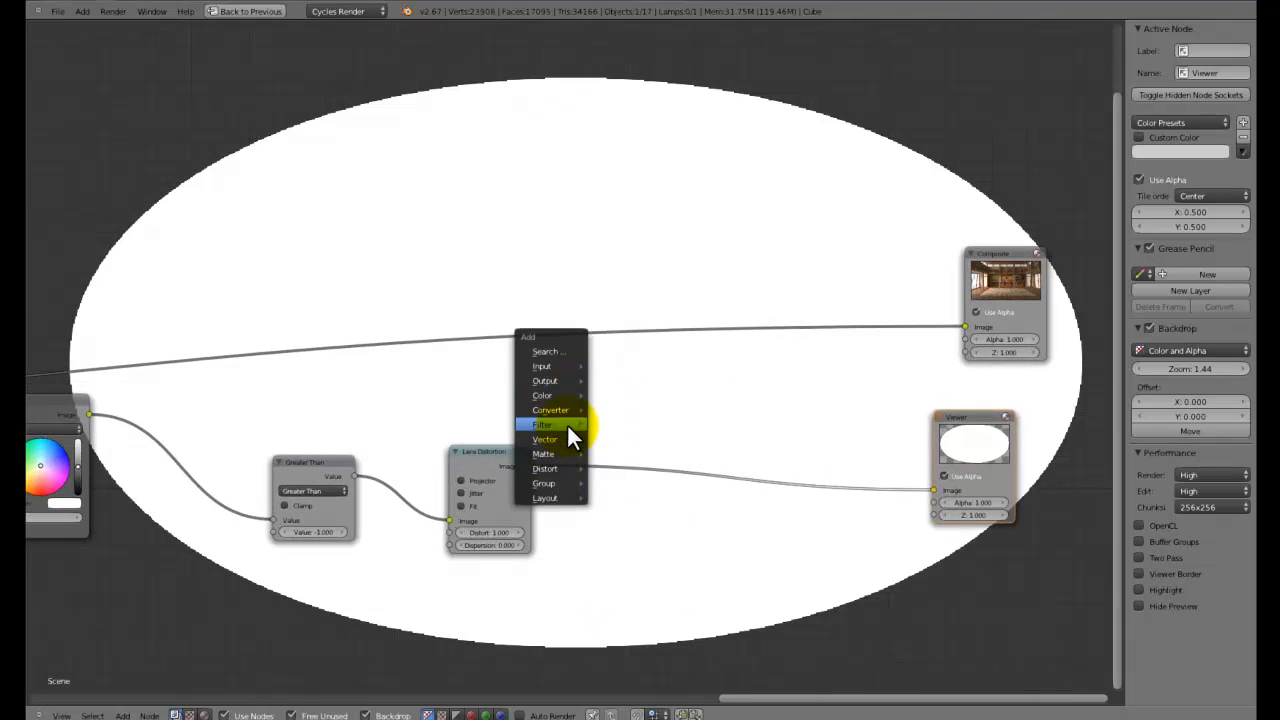
{"action": "mouse_move", "coordinate": [558, 424]}
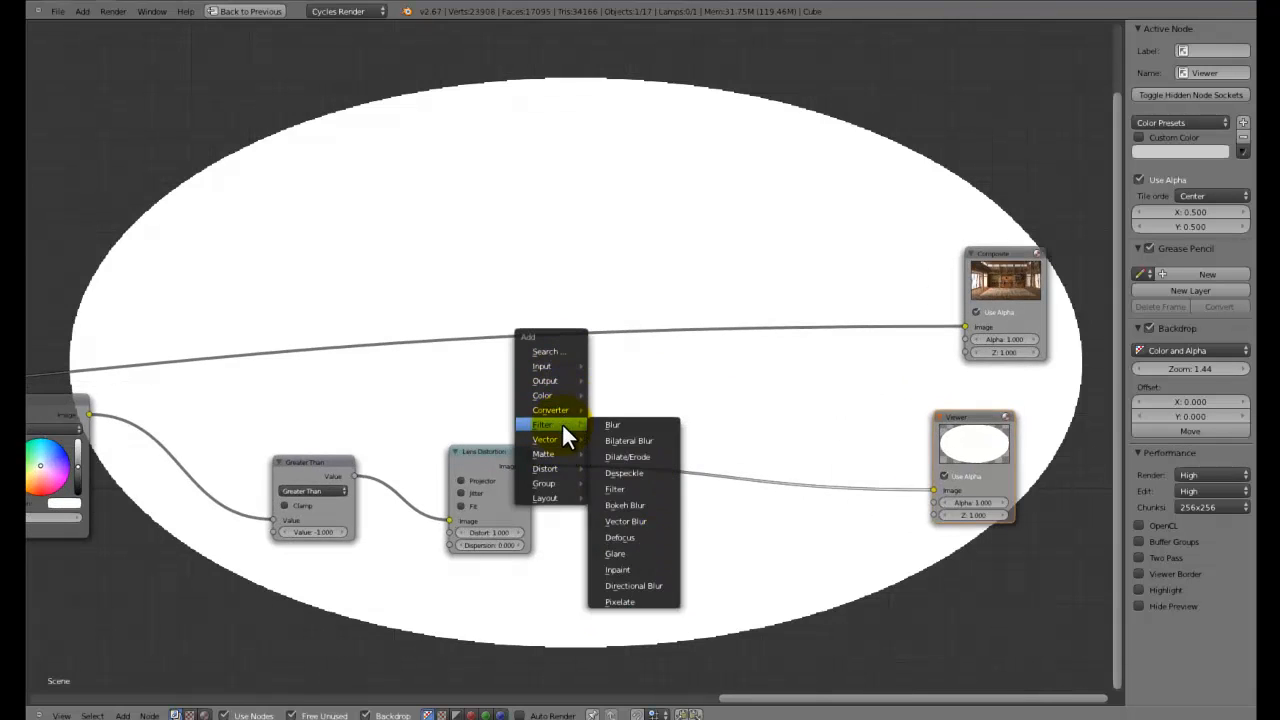
{"action": "left_click", "coordinate": [630, 426]}
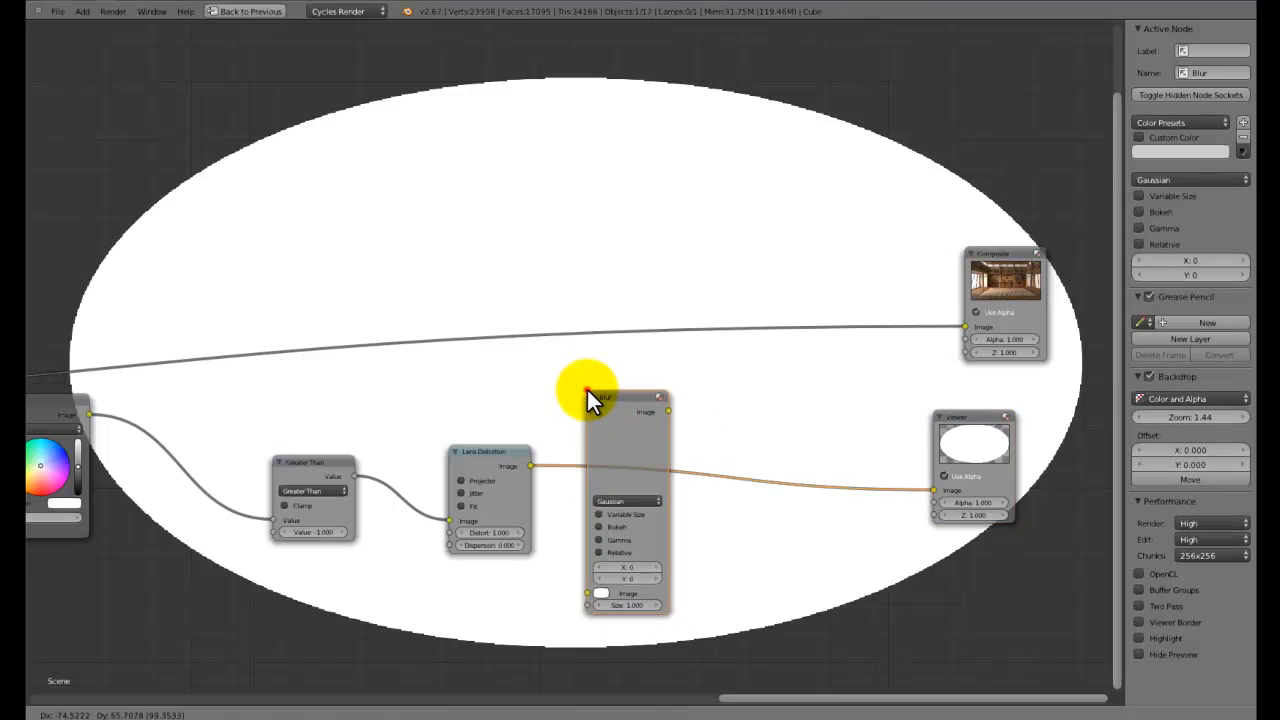
{"action": "left_click", "coordinate": [588, 390]}
{"action": "left_click", "coordinate": [640, 497]}
{"action": "left_click", "coordinate": [644, 426]}
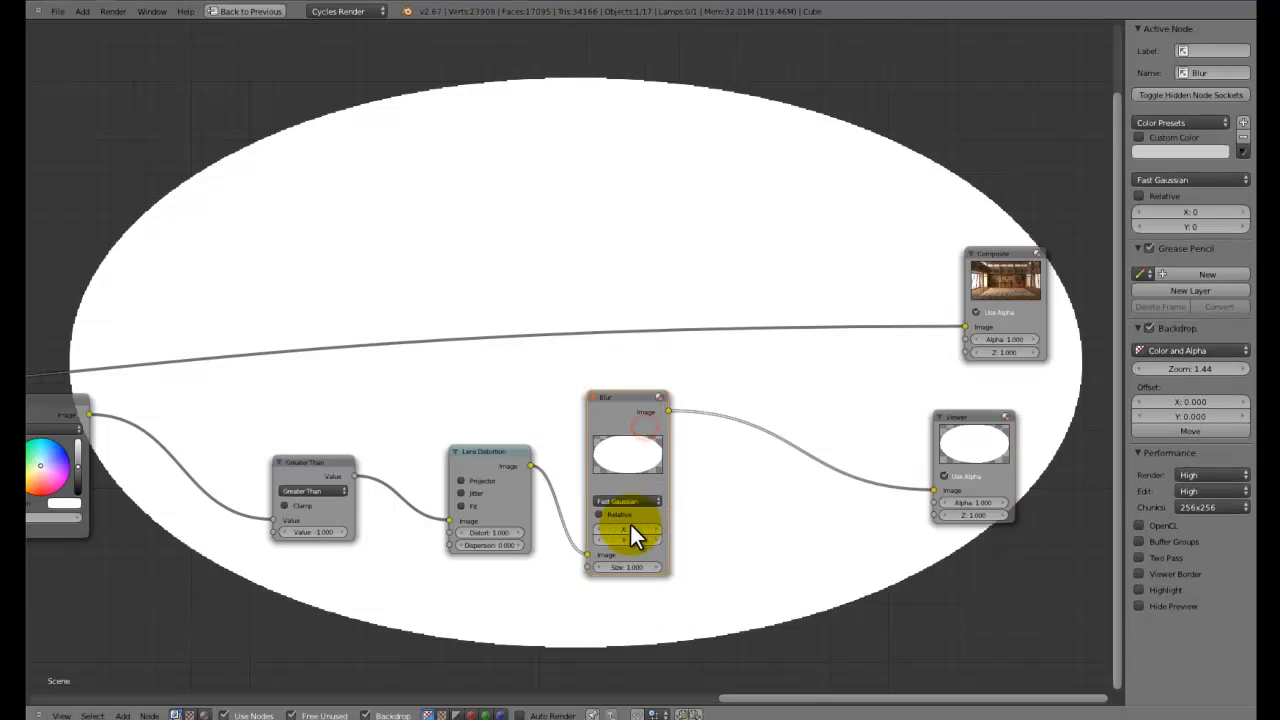
{"action": "left_click", "coordinate": [613, 515]}
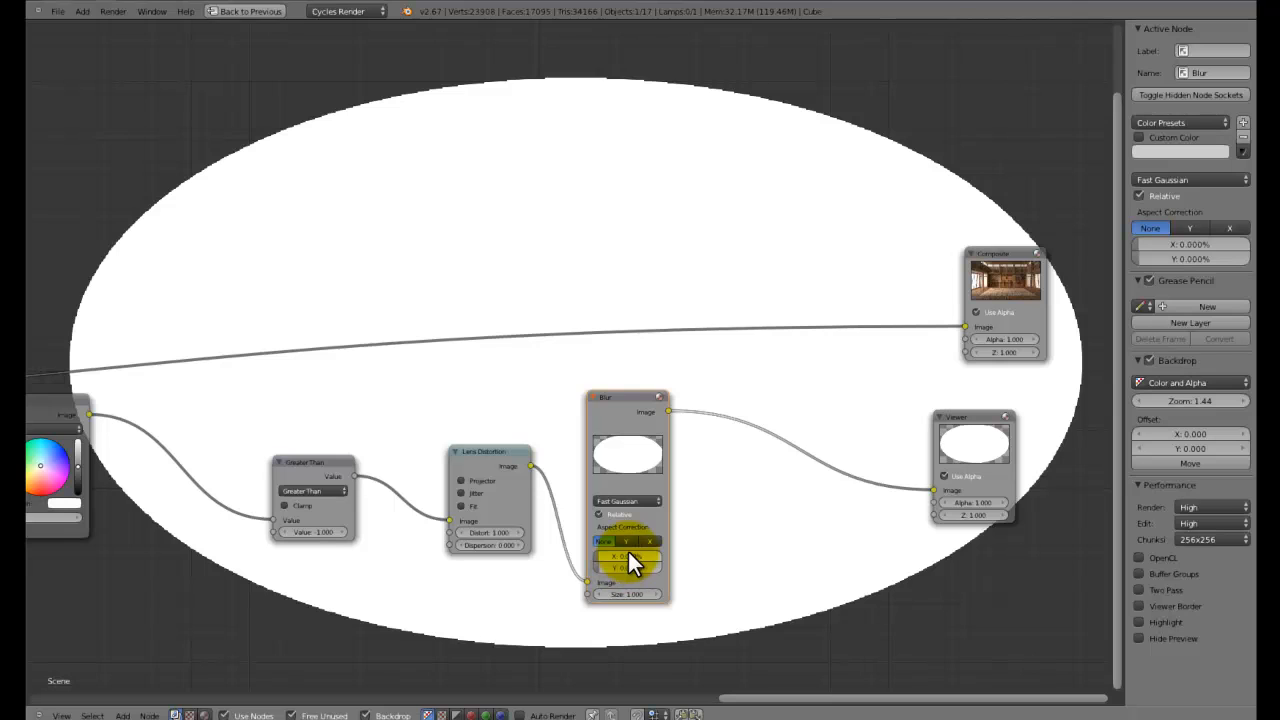
Toggle the Blur node's Relative sizing off and on again, and set its Aspect Correction to X
{"action": "scroll", "coordinate": [350, 445], "scroll_direction": "down", "scroll_amount": 1}
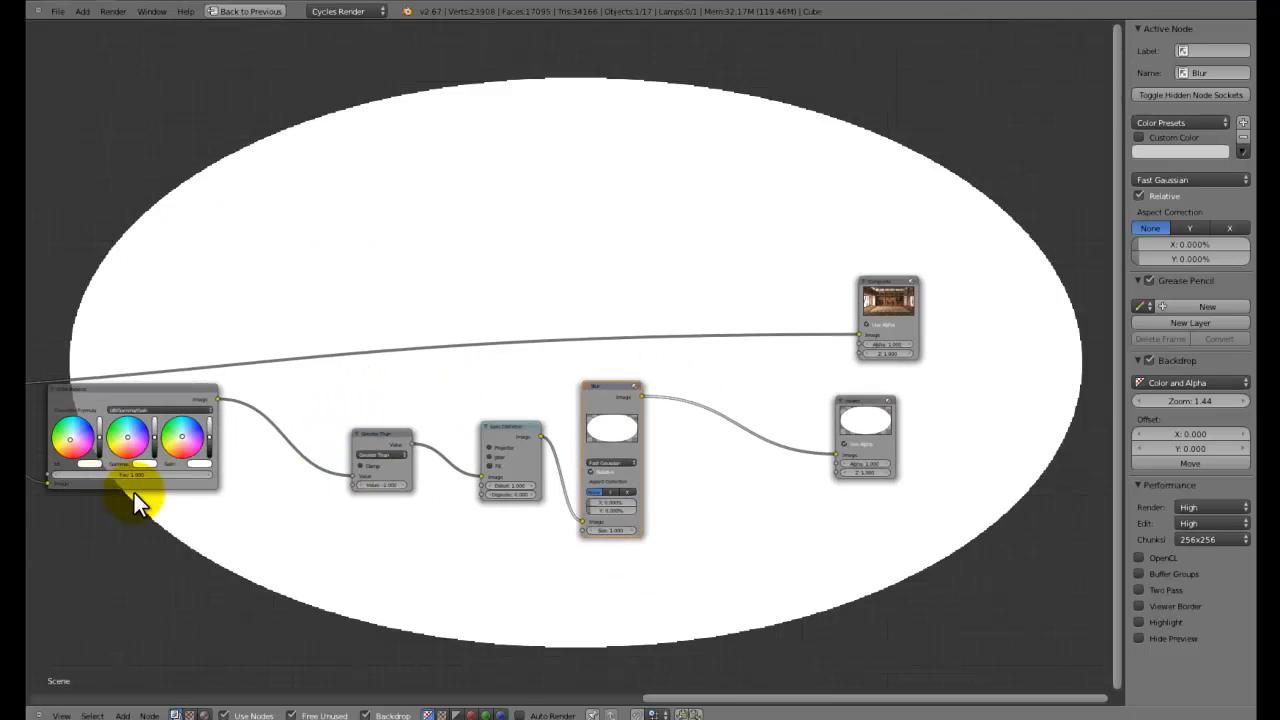
{"action": "scroll", "coordinate": [501, 500], "scroll_direction": "up", "scroll_amount": 1}
{"action": "middle_click_drag", "start_coordinate": [501, 500], "coordinate": [444, 331]}
{"action": "scroll", "coordinate": [470, 370], "scroll_direction": "up", "scroll_amount": 3}
{"action": "left_click", "coordinate": [548, 314]}
{"action": "left_click", "coordinate": [548, 310]}
{"action": "left_click", "coordinate": [533, 346]}
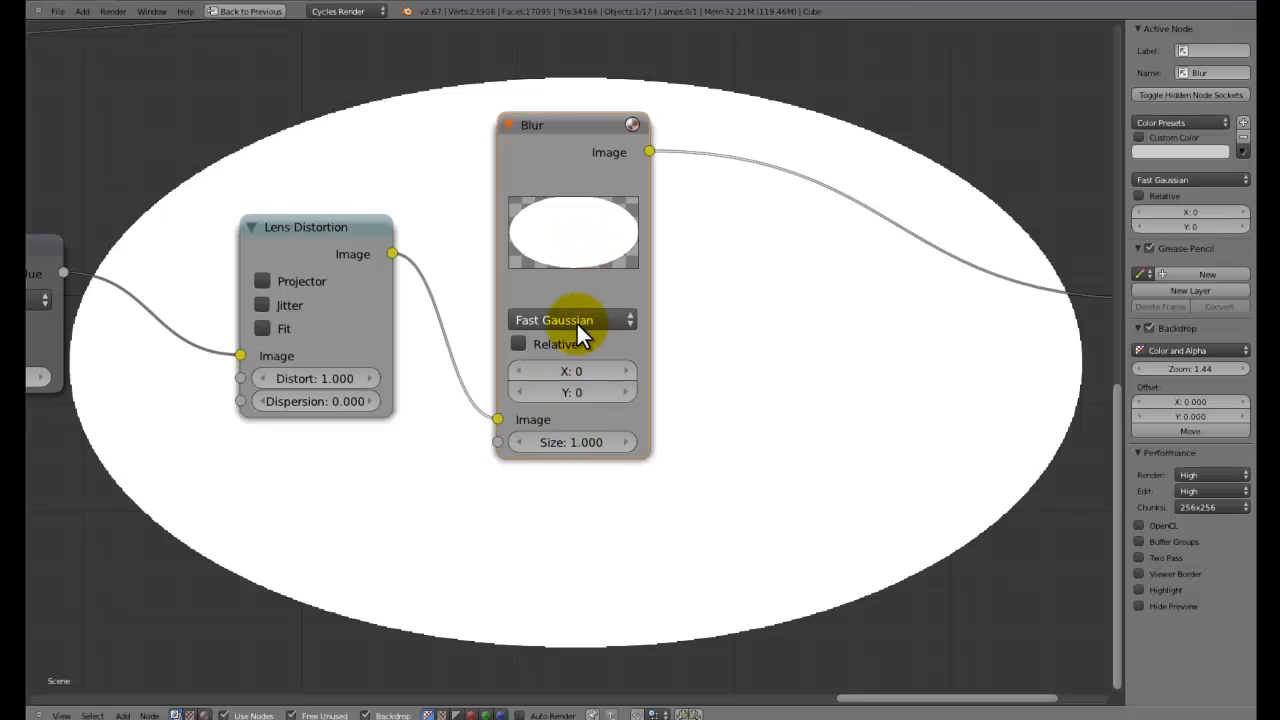
{"action": "left_click", "coordinate": [530, 344]}
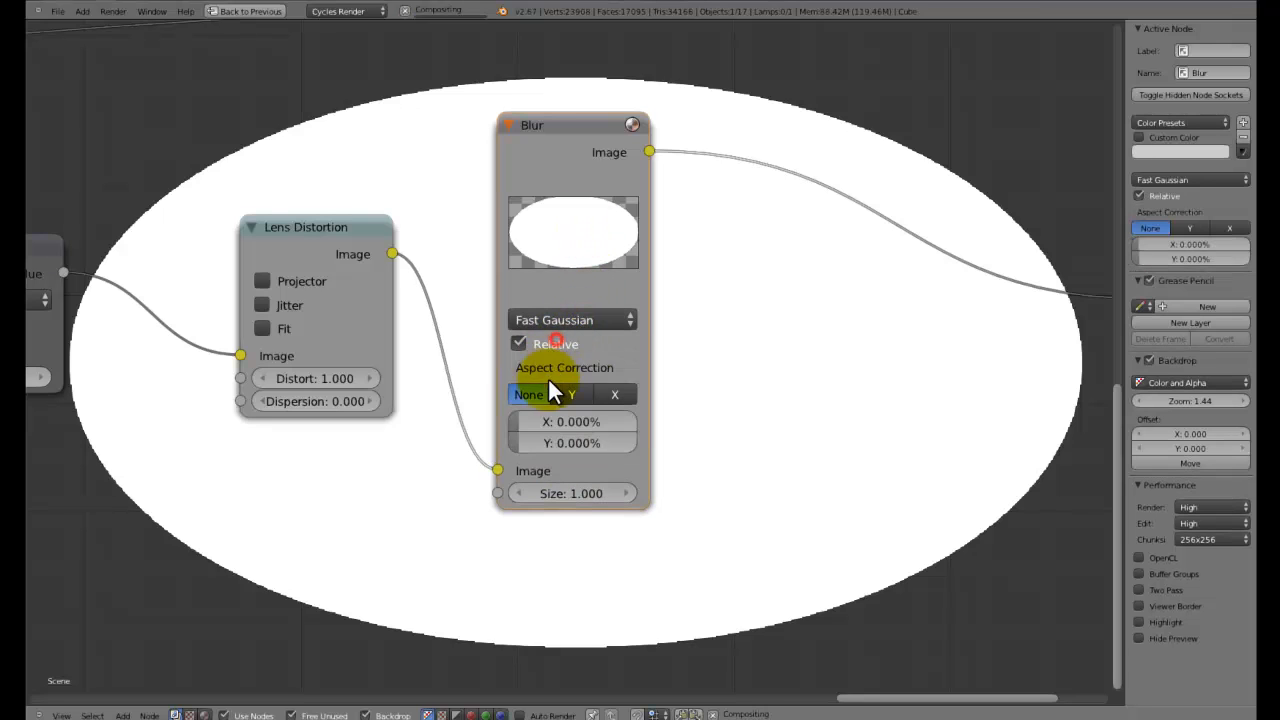
{"action": "left_click", "coordinate": [619, 394]}
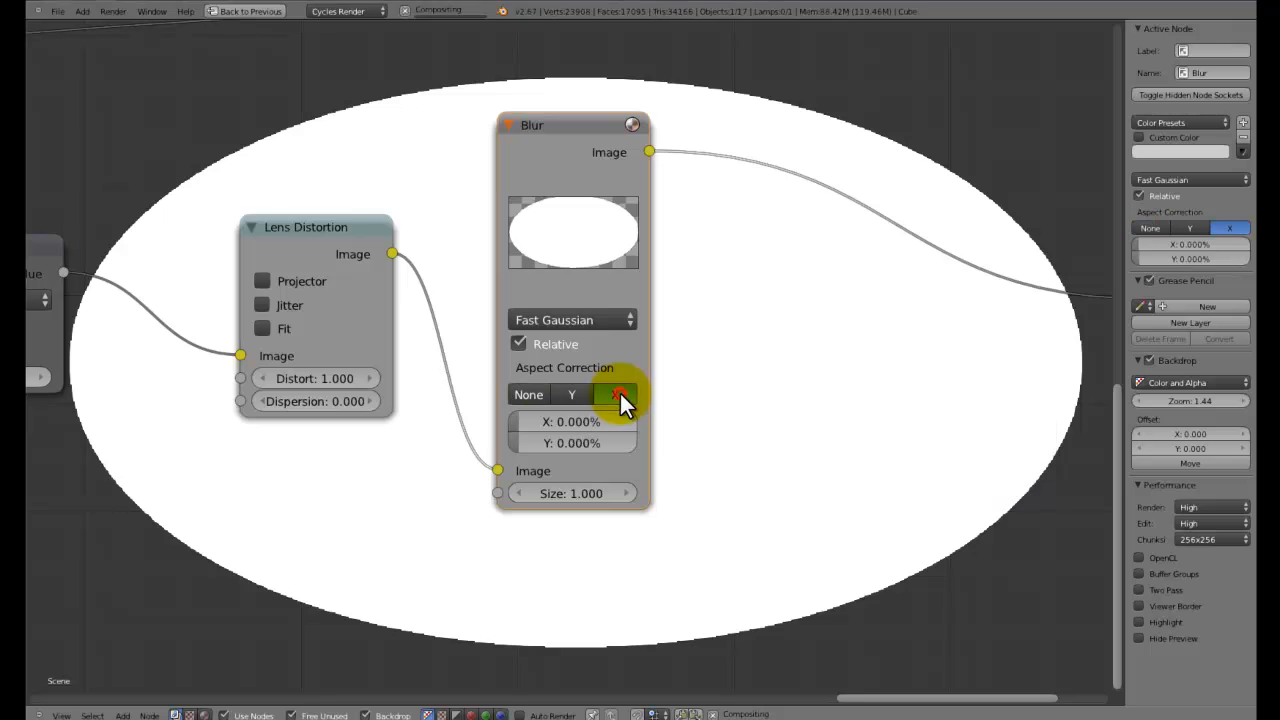
{"action": "scroll", "coordinate": [600, 400], "scroll_direction": "down", "scroll_amount": 4}
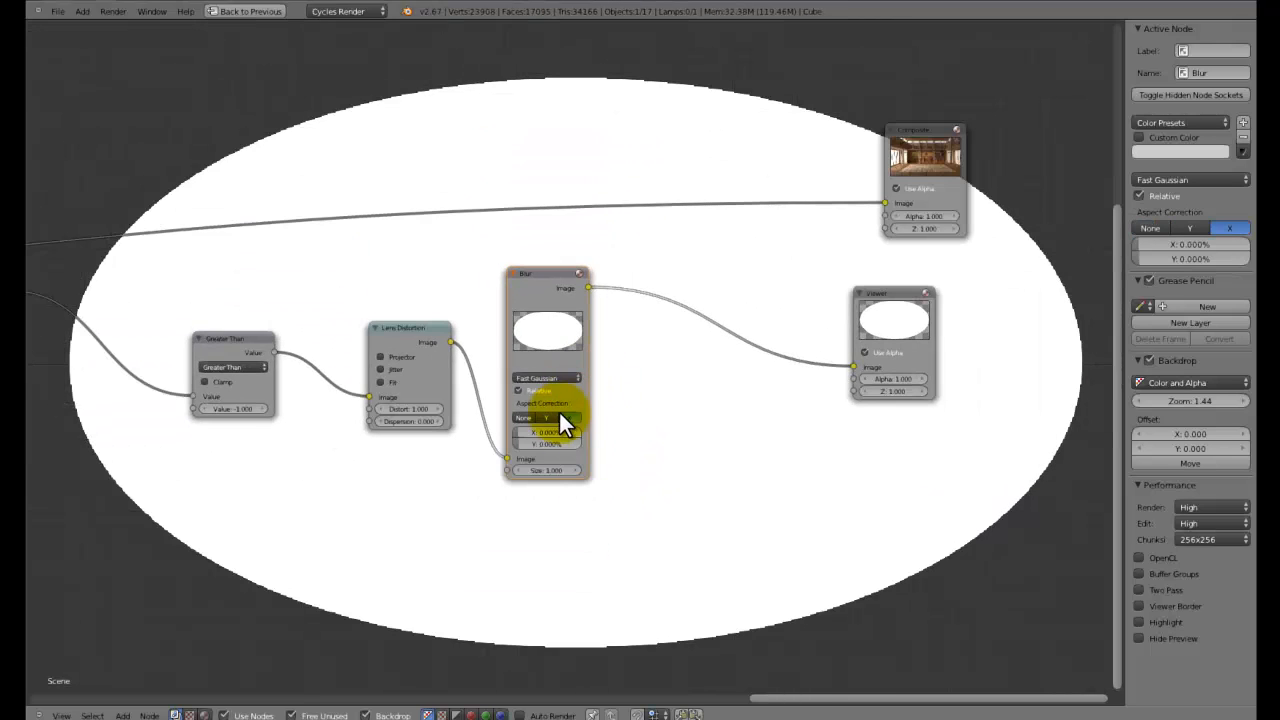
{"action": "scroll", "coordinate": [546, 416], "scroll_direction": "up", "scroll_amount": 2}
{"action": "scroll", "coordinate": [600, 400], "scroll_direction": "down", "scroll_amount": 2}
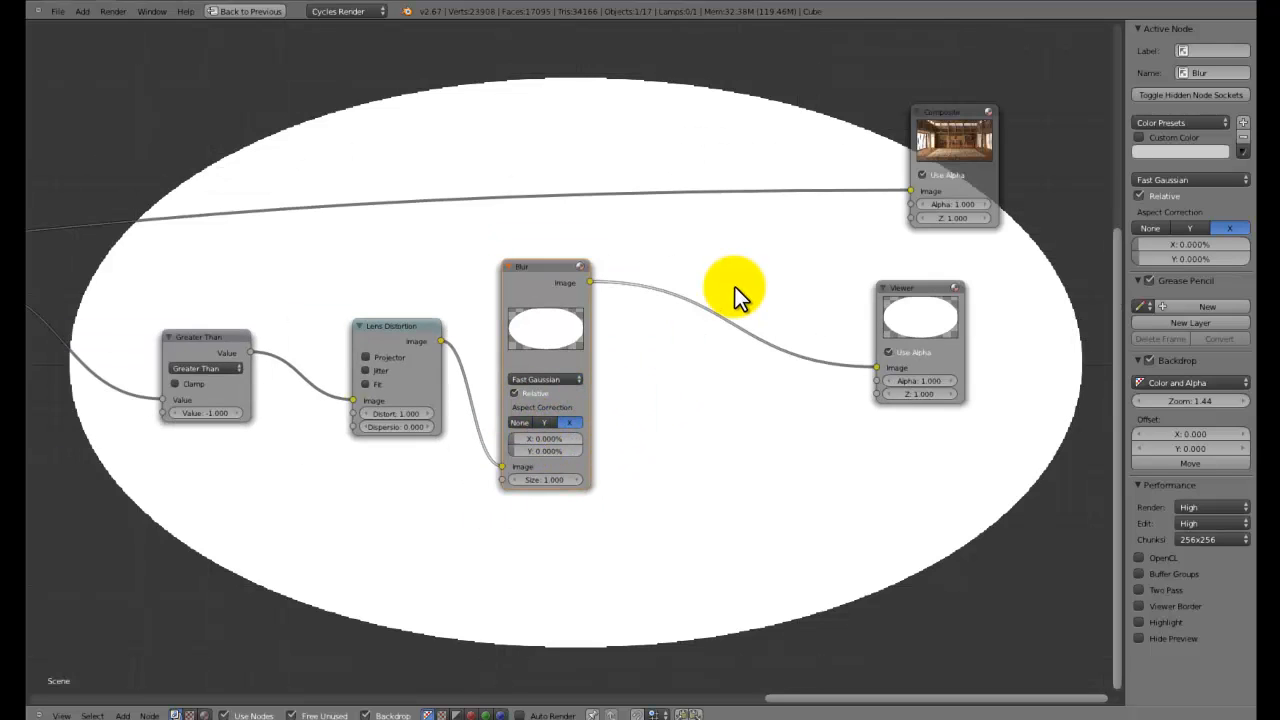
Insert a Mix node before the Composite output, set it to Multiply, and connect the Blur output to its second Image input
{"action": "left_click_drag", "start_coordinate": [888, 310], "coordinate": [915, 317]}
{"action": "key", "text": "shift+a"}
{"action": "mouse_move", "coordinate": [574, 167]}
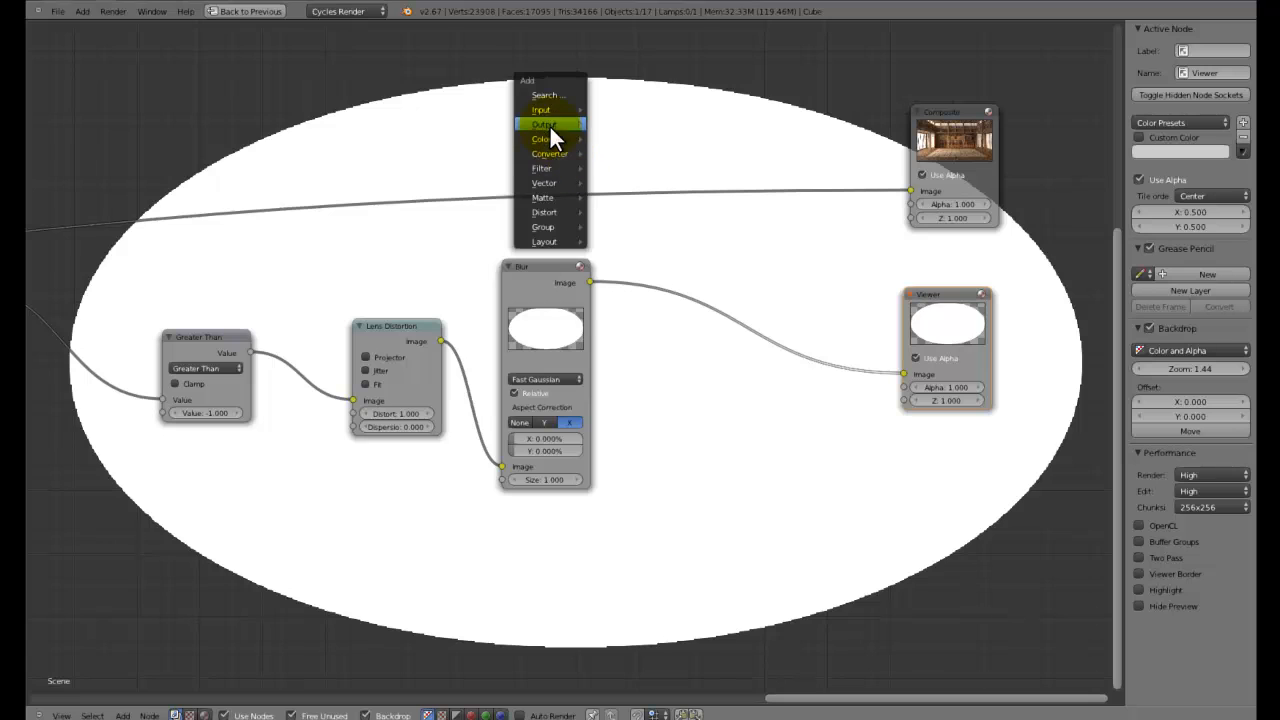
{"action": "mouse_move", "coordinate": [545, 138]}
{"action": "left_click", "coordinate": [622, 138]}
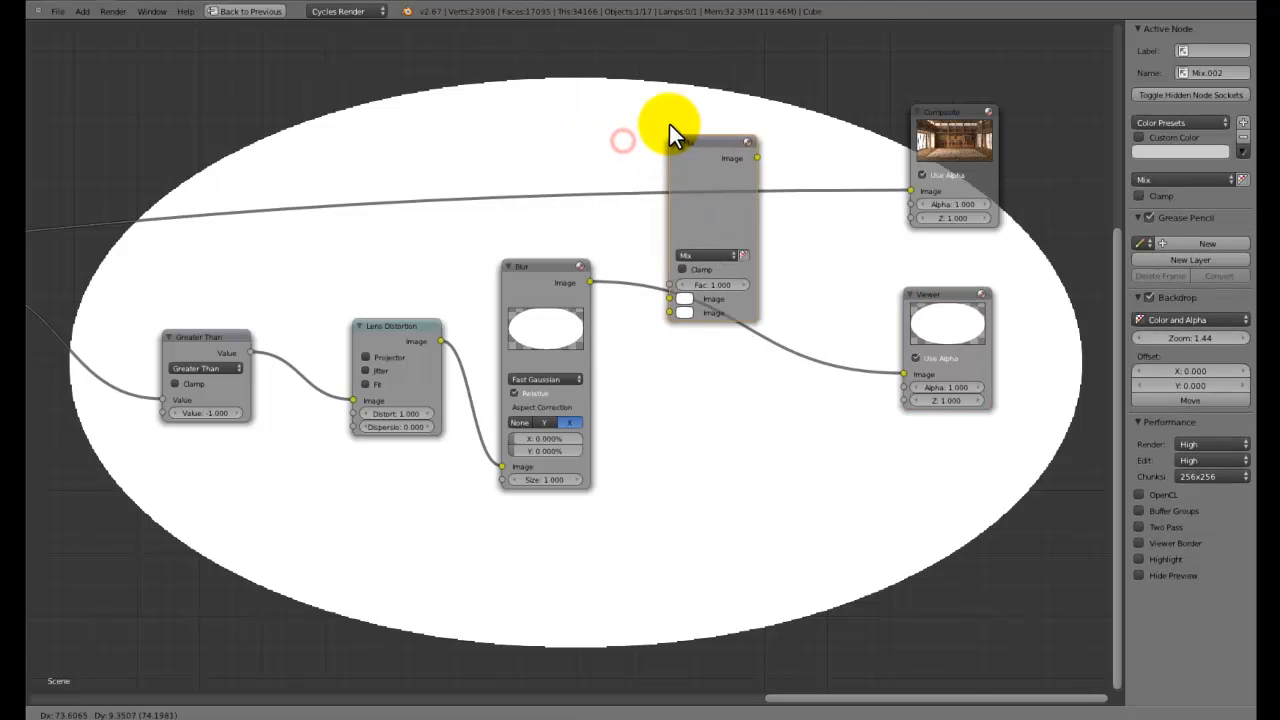
{"action": "left_click", "coordinate": [662, 90]}
{"action": "left_click", "coordinate": [682, 207]}
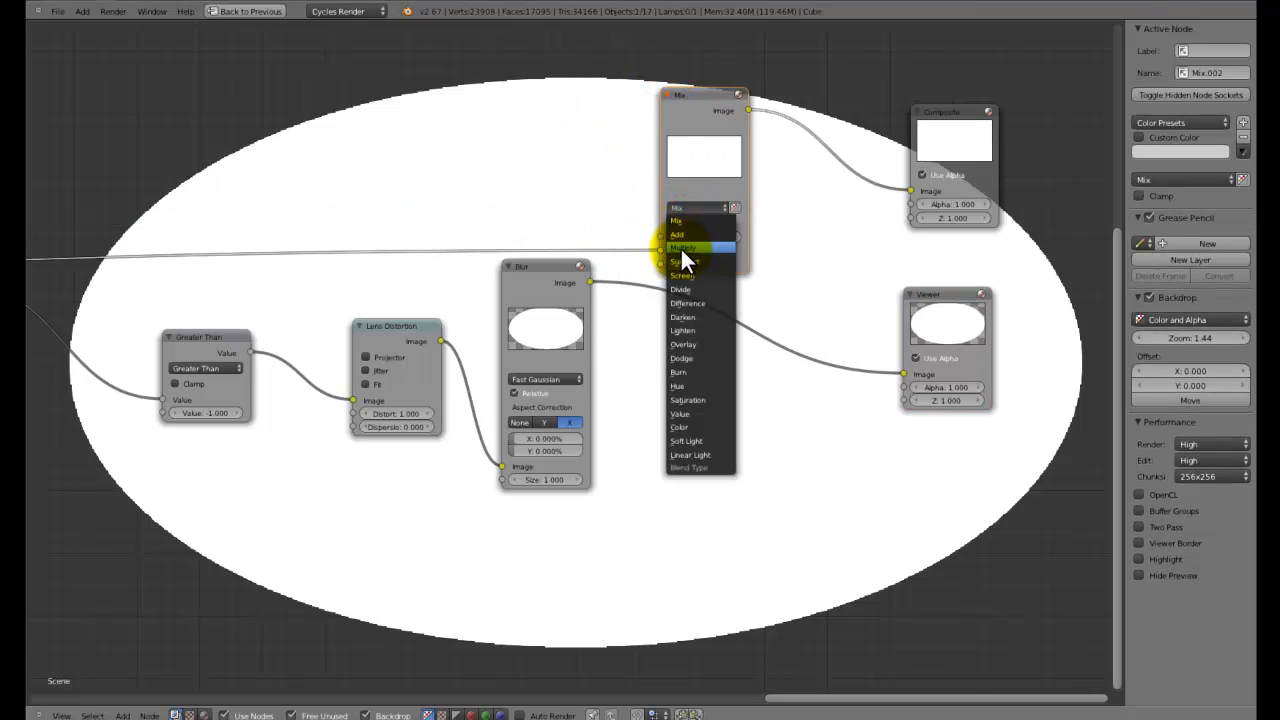
{"action": "left_click", "coordinate": [680, 247]}
{"action": "left_click_drag", "start_coordinate": [591, 282], "coordinate": [661, 270]}
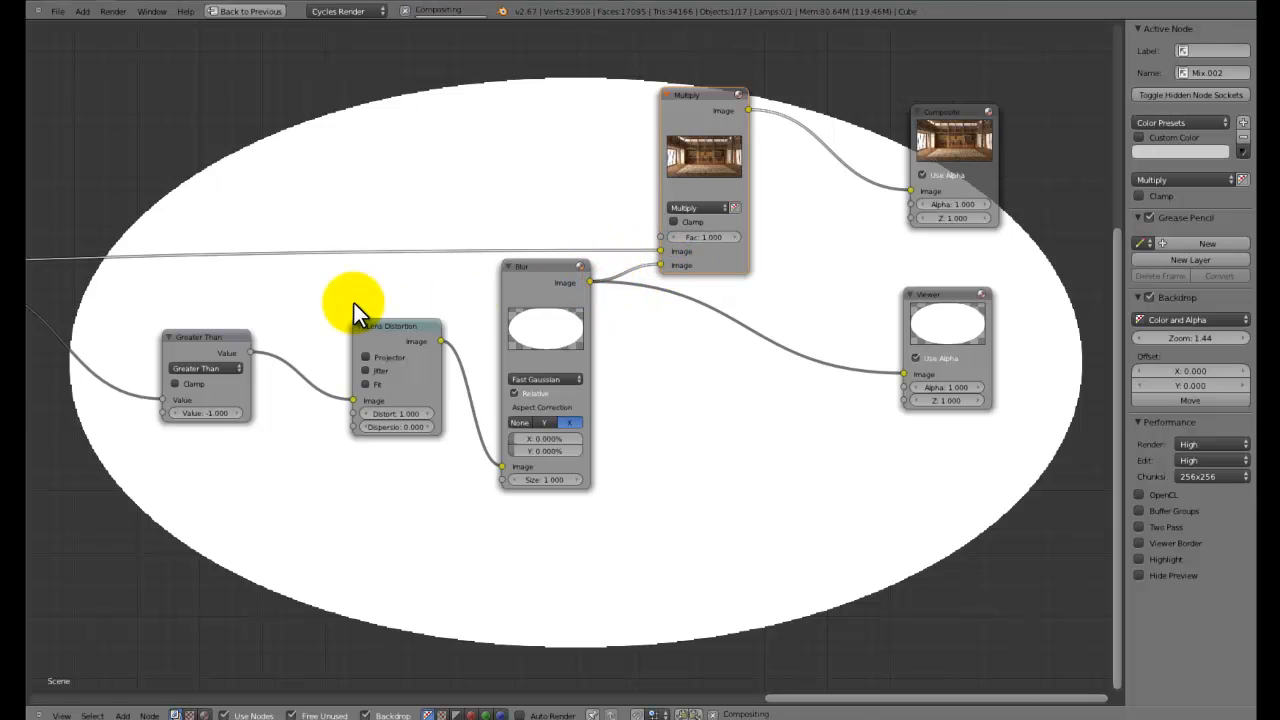
Connect the Multiply node's output to the Viewer to preview the masked scene
{"action": "middle_click_drag", "start_coordinate": [175, 352], "coordinate": [596, 326]}
{"action": "scroll", "coordinate": [592, 326], "scroll_direction": "down", "scroll_amount": 4}
{"action": "left_click_drag", "start_coordinate": [477, 304], "coordinate": [886, 279]}
{"action": "middle_click_drag", "start_coordinate": [886, 276], "coordinate": [369, 288]}
{"action": "left_click_drag", "start_coordinate": [331, 234], "coordinate": [438, 410]}
{"action": "scroll", "coordinate": [364, 390], "scroll_direction": "up", "scroll_amount": 3}
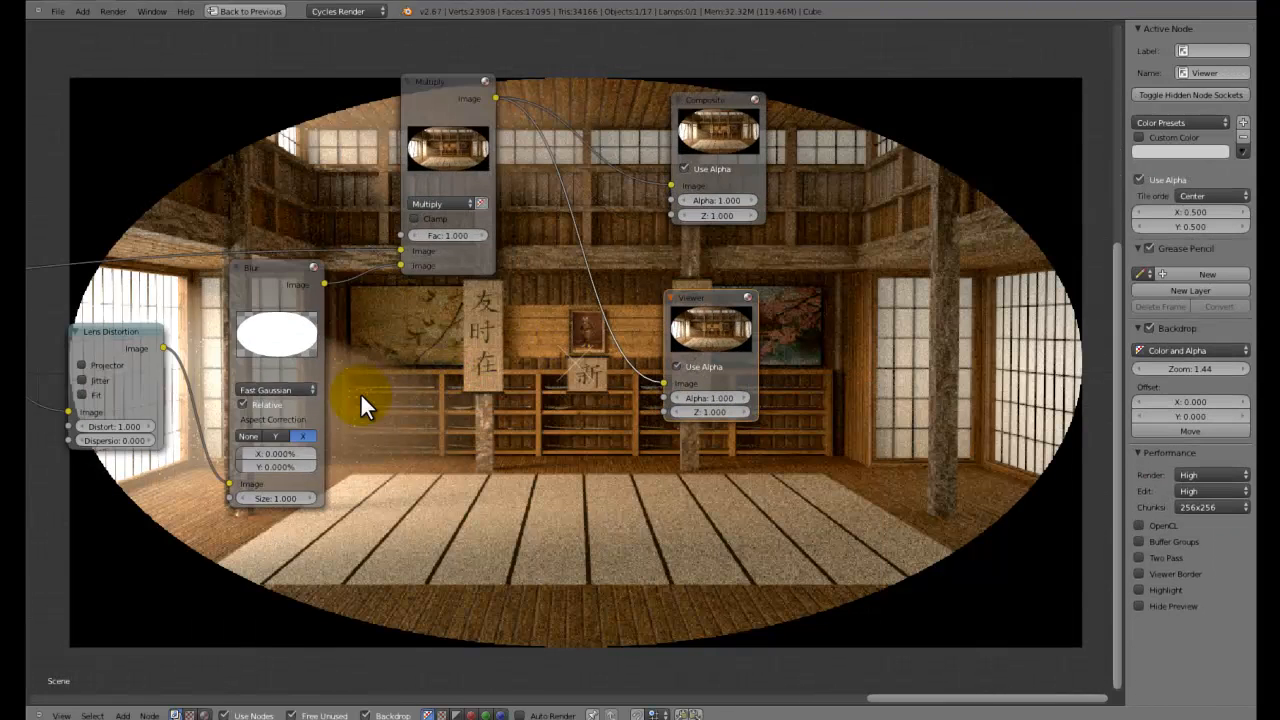
Set the Blur node's X and Y amounts to 30% to soften the vignette edge
{"action": "left_click", "coordinate": [272, 452]}
{"action": "type", "text": "30"}
{"action": "key", "text": "Return"}
{"action": "middle_click_drag", "start_coordinate": [506, 358], "coordinate": [780, 278]}
{"action": "scroll", "coordinate": [780, 272], "scroll_direction": "up", "scroll_amount": 1}
{"action": "middle_click_drag", "start_coordinate": [585, 399], "coordinate": [344, 373]}
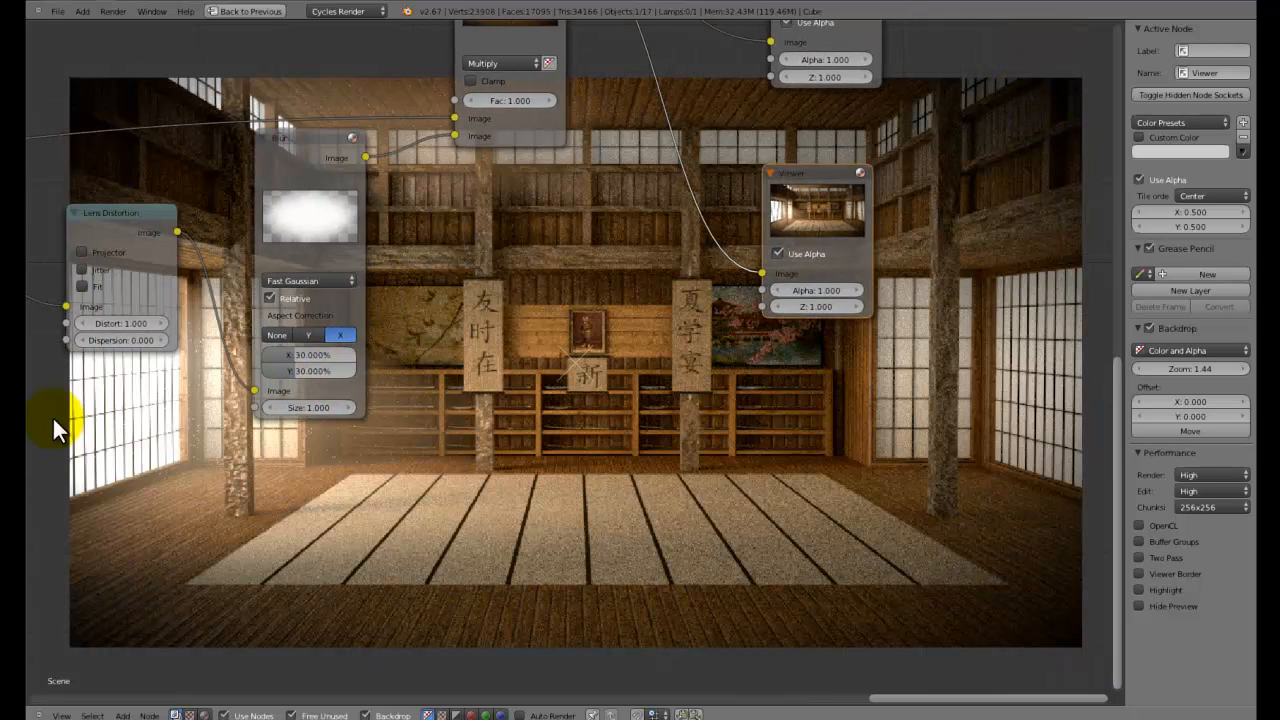
Compare the Blur node's Aspect Correction options Y and None, and return it to X
{"action": "middle_click_drag", "start_coordinate": [434, 380], "coordinate": [736, 399]}
{"action": "scroll", "coordinate": [768, 428], "scroll_direction": "up", "scroll_amount": 1}
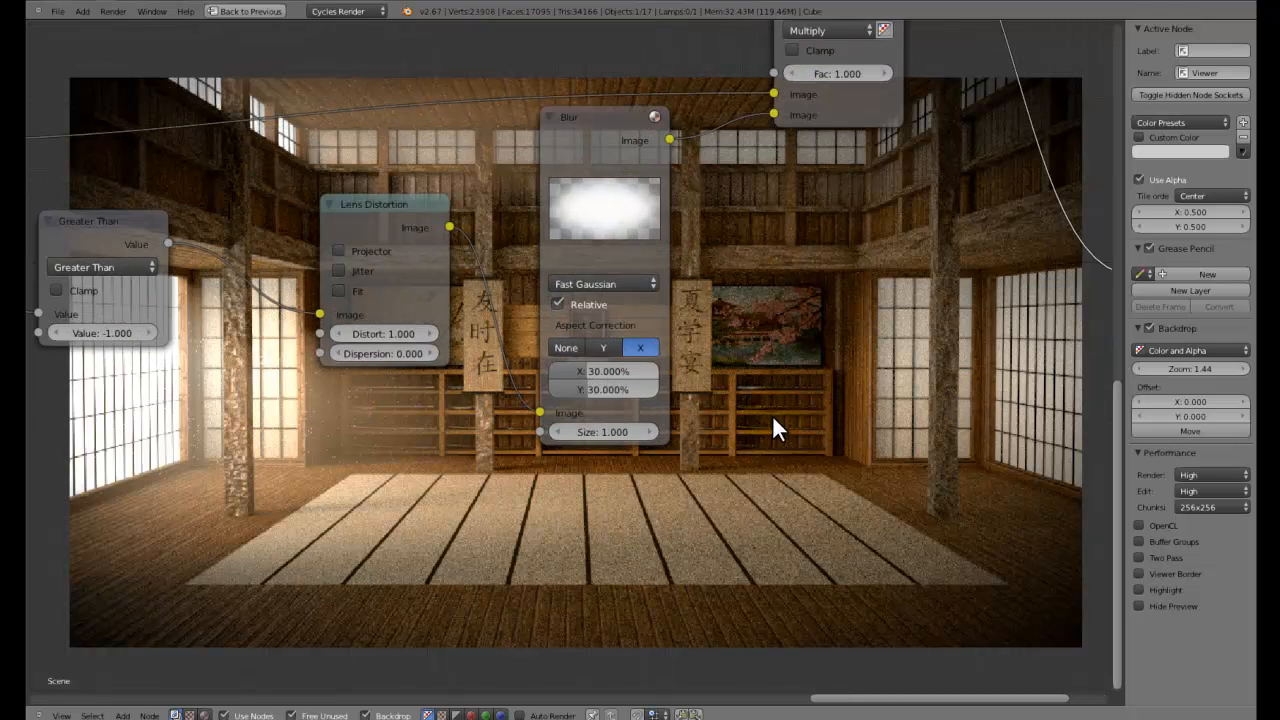
{"action": "scroll", "coordinate": [770, 400], "scroll_direction": "up", "scroll_amount": 1}
{"action": "left_click", "coordinate": [509, 357]}
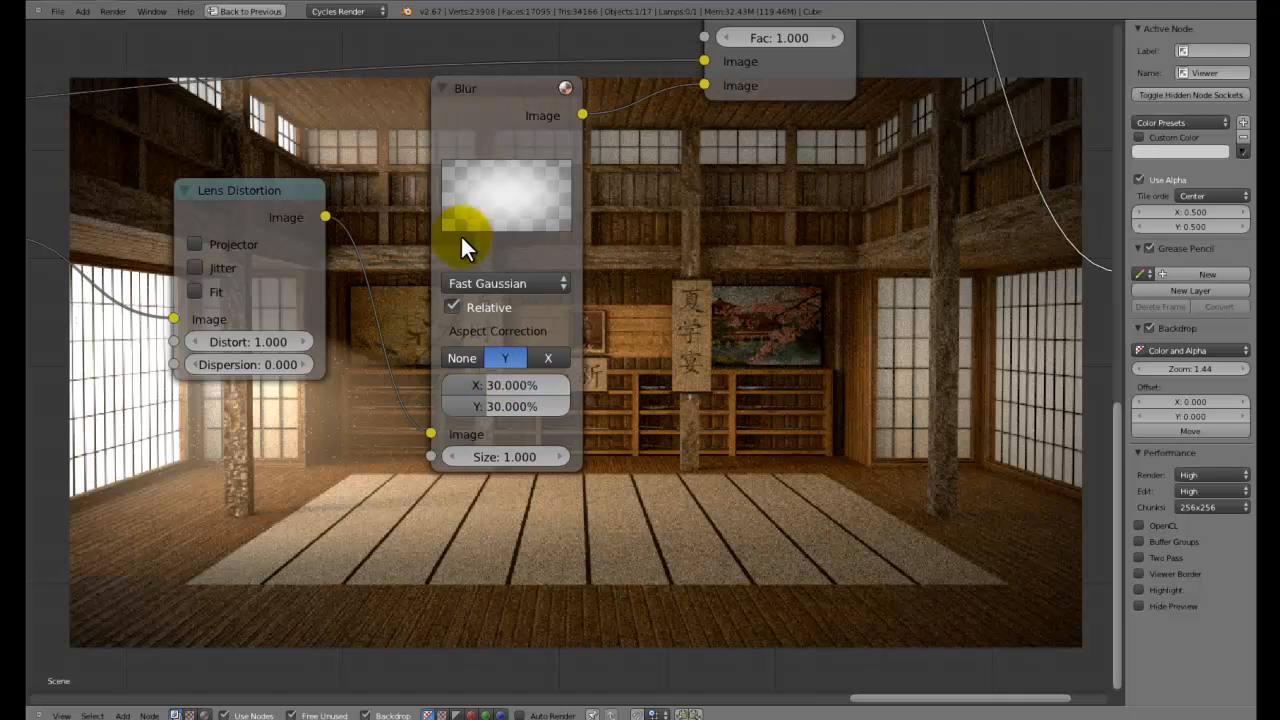
{"action": "left_click", "coordinate": [463, 355]}
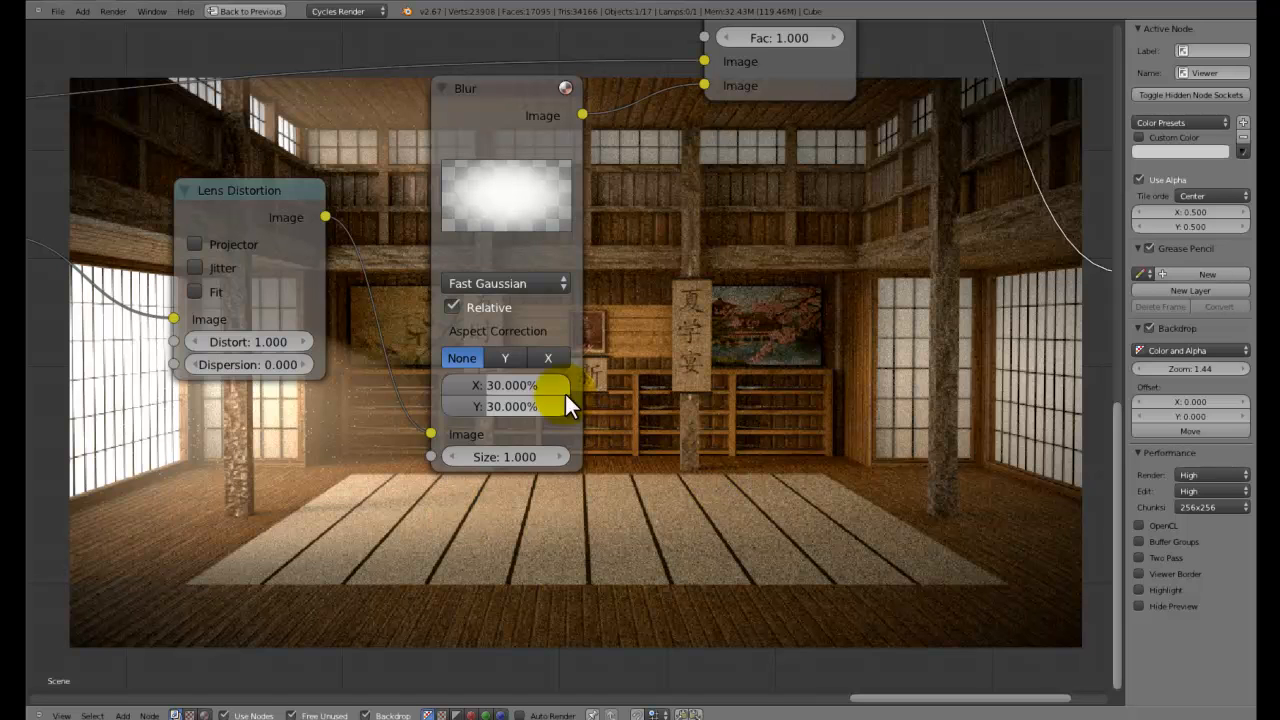
{"action": "left_click", "coordinate": [544, 340]}
{"action": "left_click", "coordinate": [547, 357]}
Save the project, overwriting the existing file
{"action": "scroll", "coordinate": [790, 470], "scroll_direction": "down", "scroll_amount": 5}
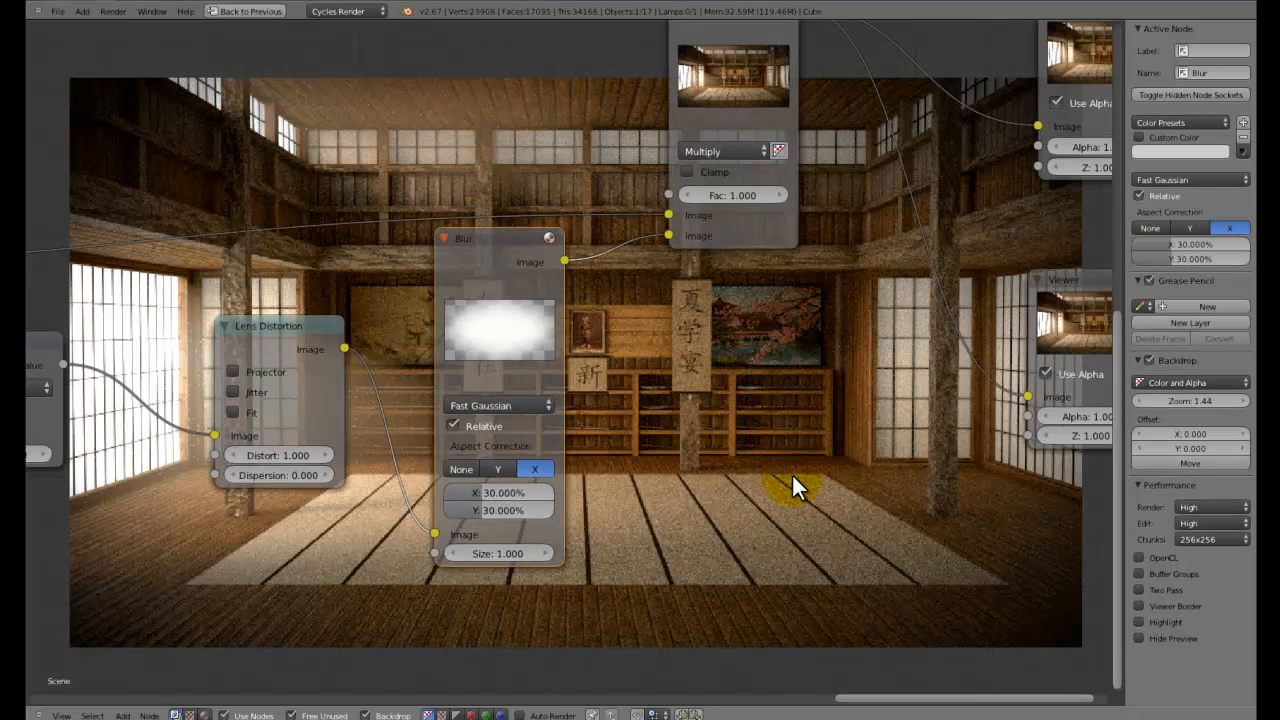
{"action": "key", "text": "ctrl+s"}
{"action": "left_click", "coordinate": [800, 424]}
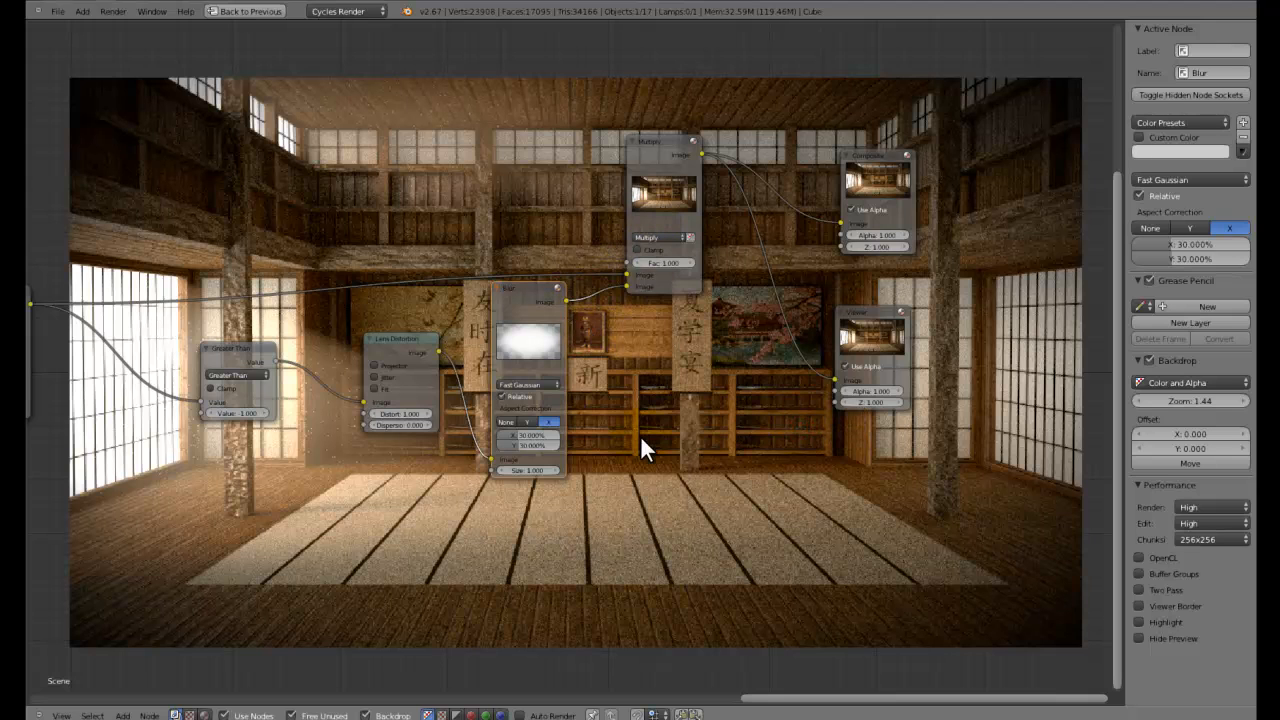
Set the Fac of the vignette's Multiply node to 0.900
{"action": "scroll", "coordinate": [597, 376], "scroll_direction": "up", "scroll_amount": 1}
{"action": "scroll", "coordinate": [562, 330], "scroll_direction": "up", "scroll_amount": 2}
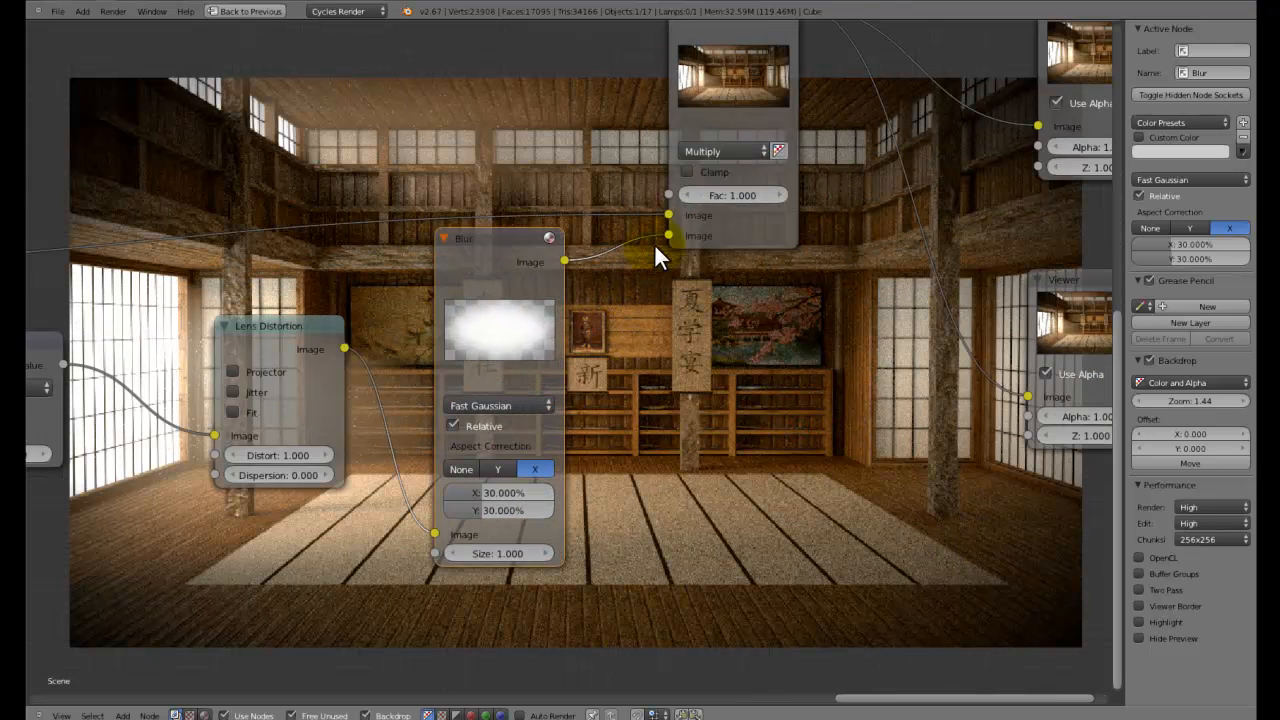
{"action": "middle_click_drag", "start_coordinate": [688, 199], "coordinate": [537, 317]}
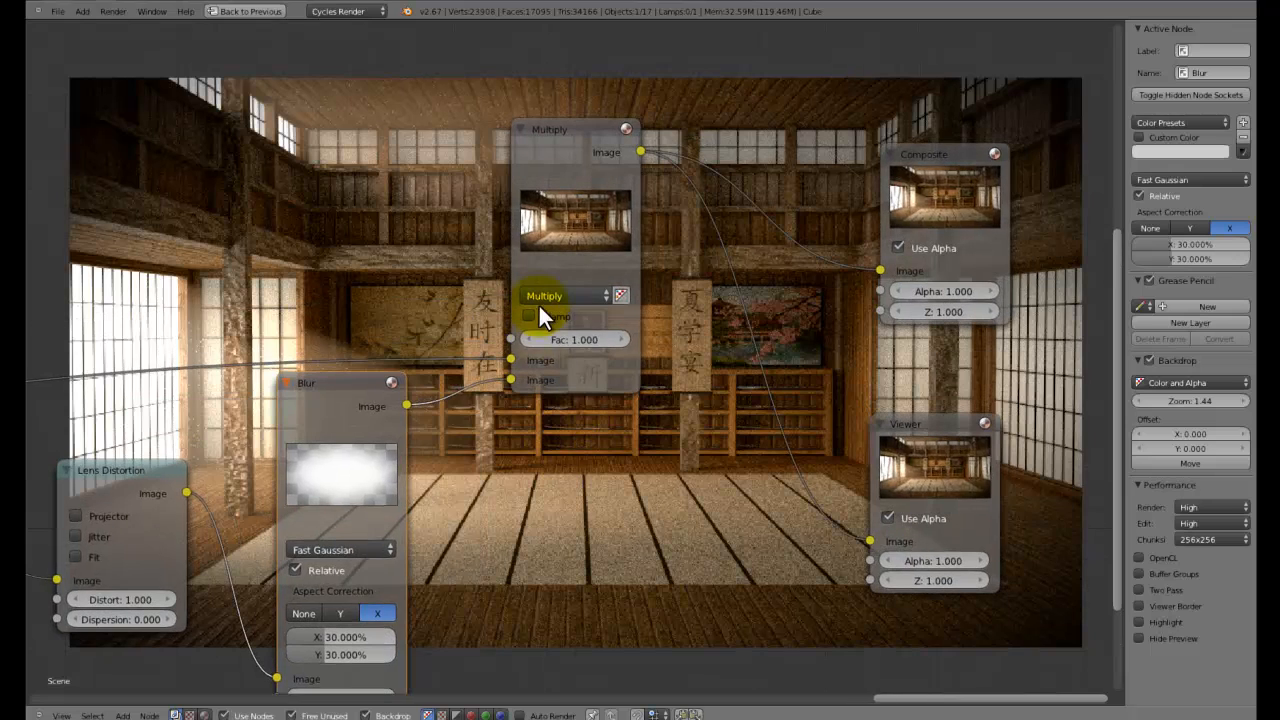
{"action": "left_click", "coordinate": [535, 333]}
{"action": "left_click", "coordinate": [535, 333]}
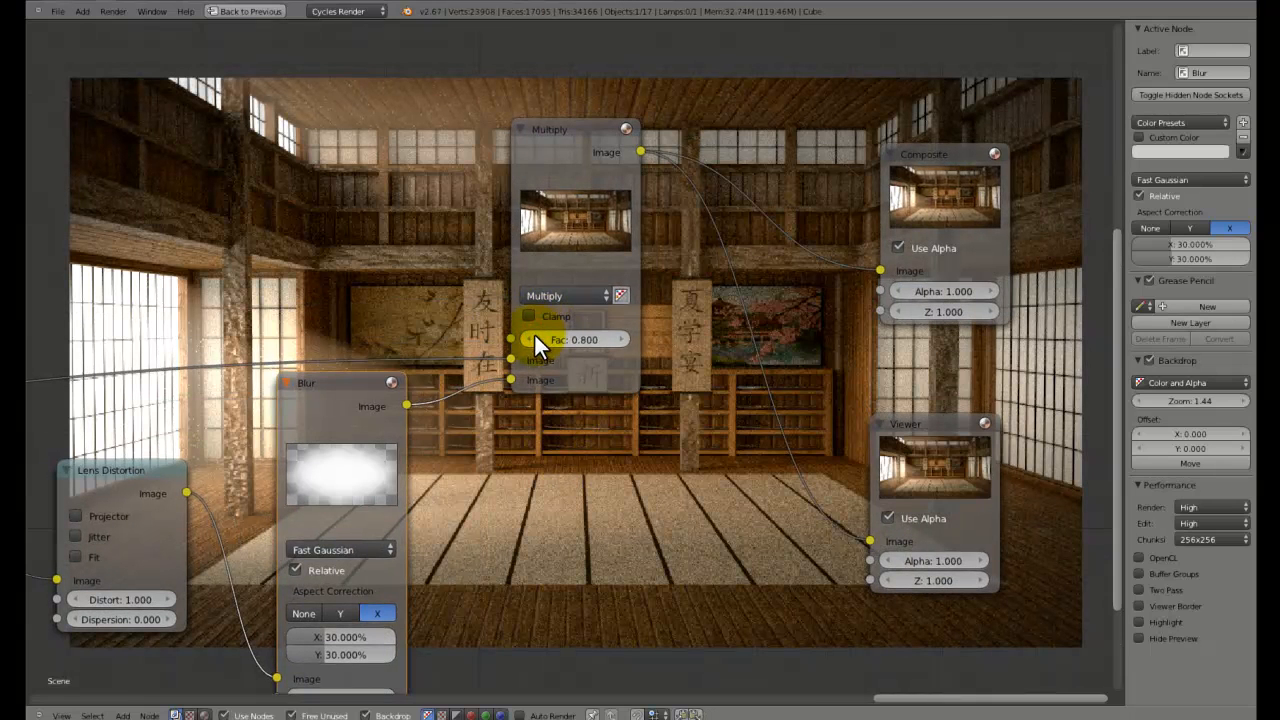
{"action": "left_click", "coordinate": [622, 339]}
Review the node tree from the vignette nodes back to the image inputs with their Scale and RGB Curves nodes
{"action": "middle_click_drag", "start_coordinate": [547, 441], "coordinate": [780, 660]}
{"action": "scroll", "coordinate": [780, 660], "scroll_direction": "down", "scroll_amount": 4}
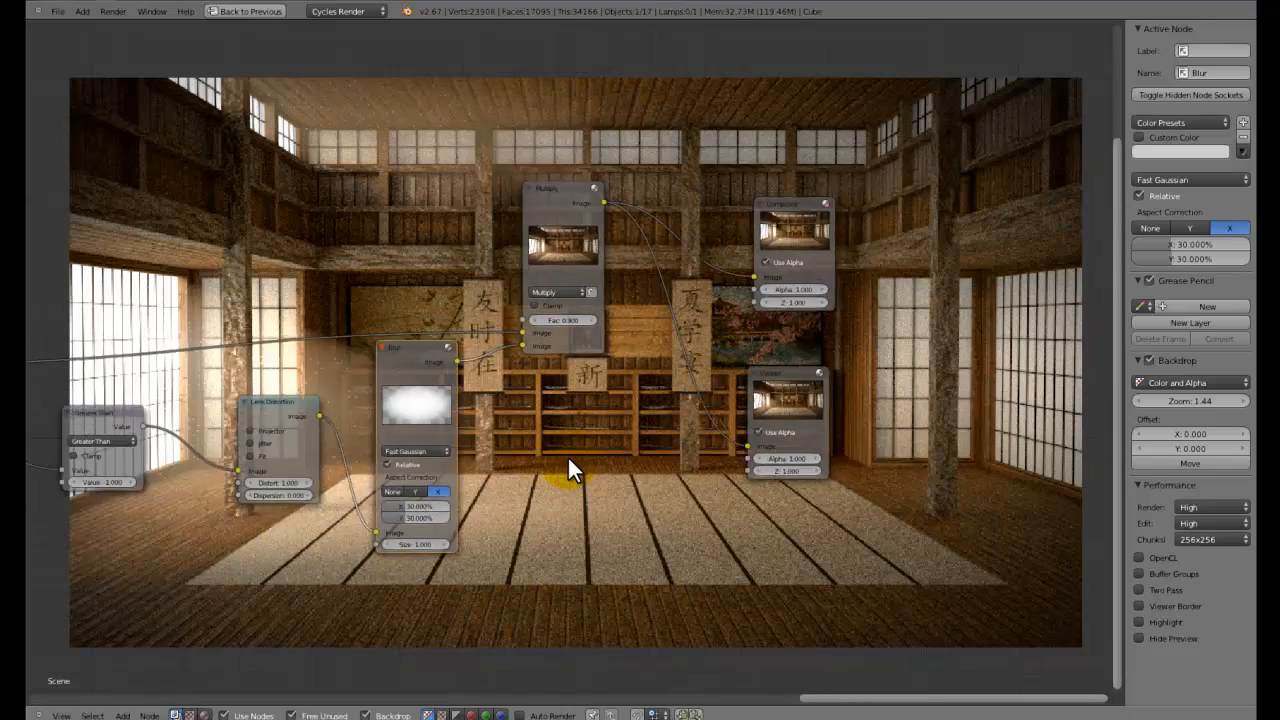
{"action": "middle_click_drag", "start_coordinate": [62, 143], "coordinate": [1132, 360]}
{"action": "middle_click_drag", "start_coordinate": [571, 392], "coordinate": [943, 304]}
{"action": "middle_click_drag", "start_coordinate": [449, 366], "coordinate": [603, 418]}
{"action": "scroll", "coordinate": [625, 420], "scroll_direction": "up", "scroll_amount": 2}
{"action": "scroll", "coordinate": [531, 420], "scroll_direction": "up", "scroll_amount": 1}
{"action": "scroll", "coordinate": [514, 337], "scroll_direction": "up", "scroll_amount": 2}
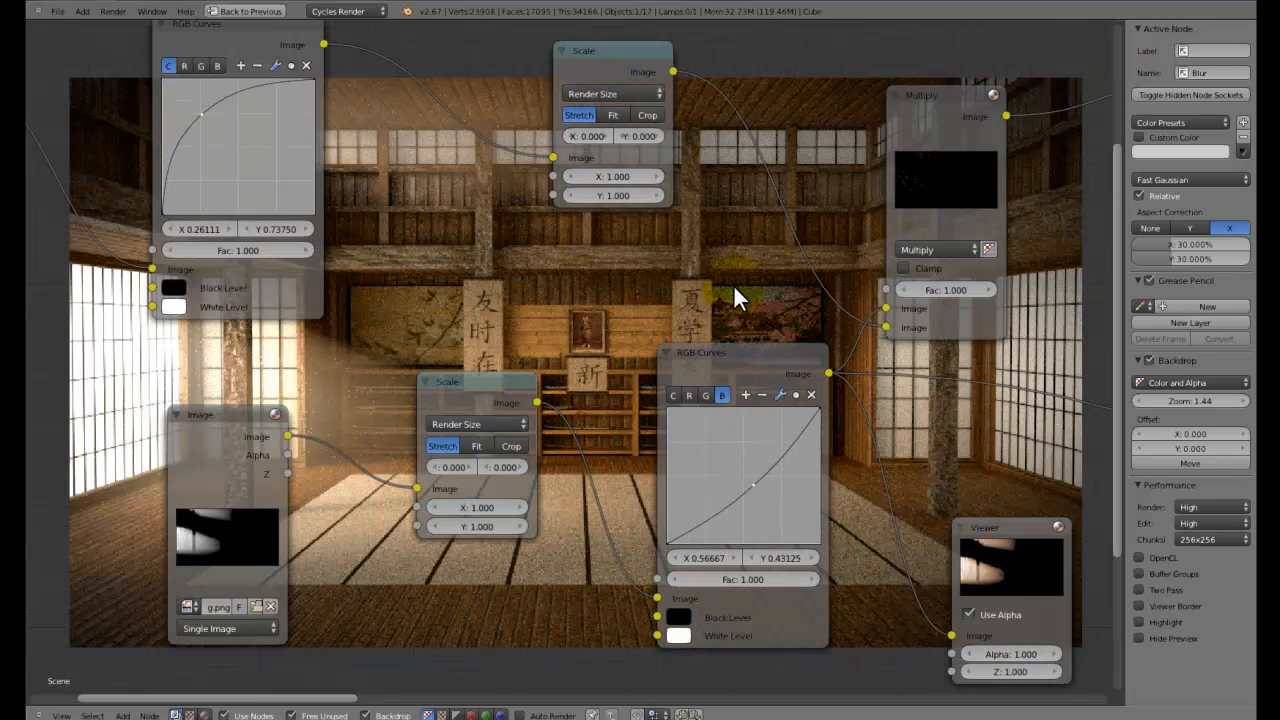
Move the lighting.png Image node directly beneath the other Image node at the start of the tree
{"action": "middle_click_drag", "start_coordinate": [330, 170], "coordinate": [552, 238]}
{"action": "scroll", "coordinate": [548, 240], "scroll_direction": "down", "scroll_amount": 1}
{"action": "left_click_drag", "start_coordinate": [444, 485], "coordinate": [164, 409]}
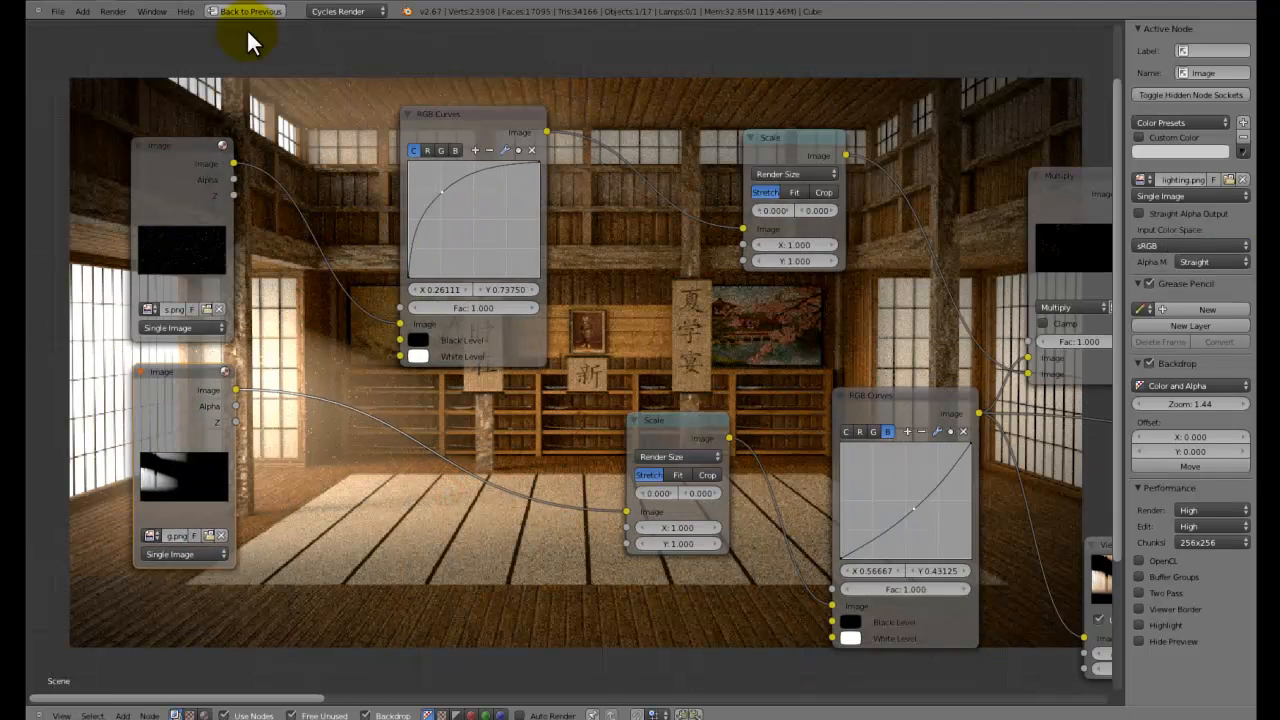
Examine how the dust and lighting branches run through the whole compositing tree to the output
{"action": "middle_click_drag", "start_coordinate": [838, 297], "coordinate": [682, 353]}
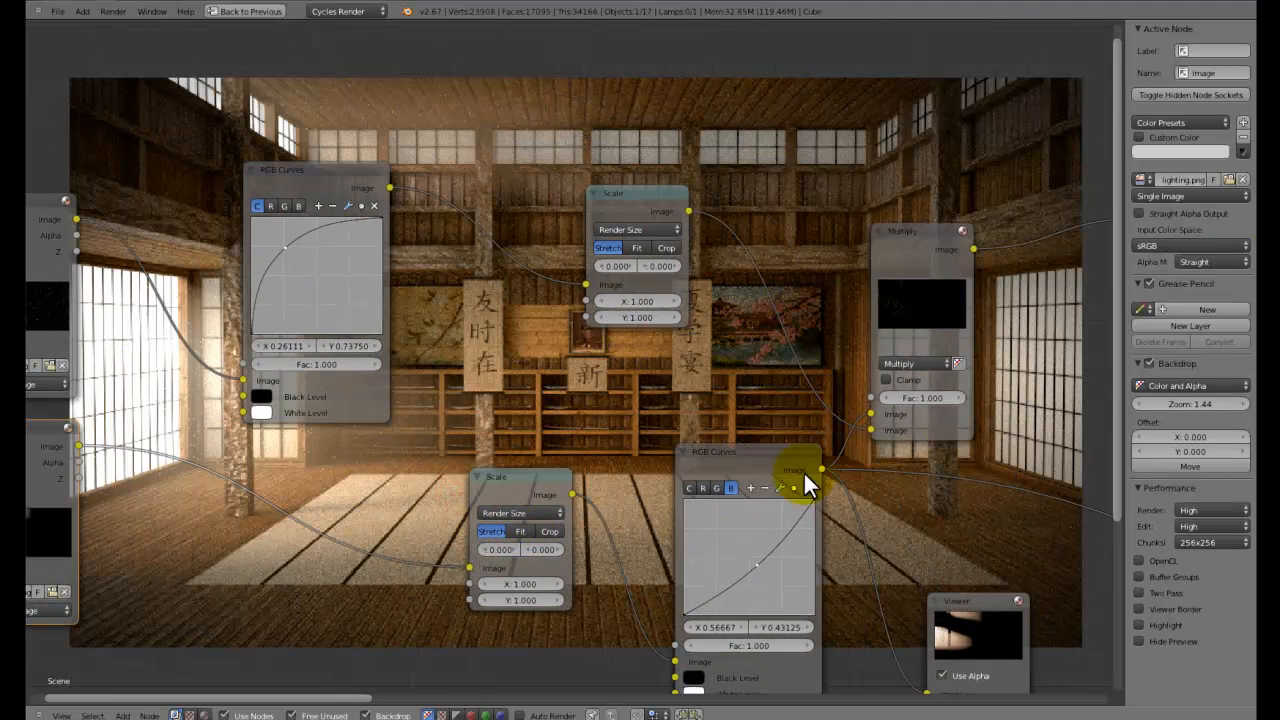
{"action": "middle_click_drag", "start_coordinate": [777, 491], "coordinate": [763, 226]}
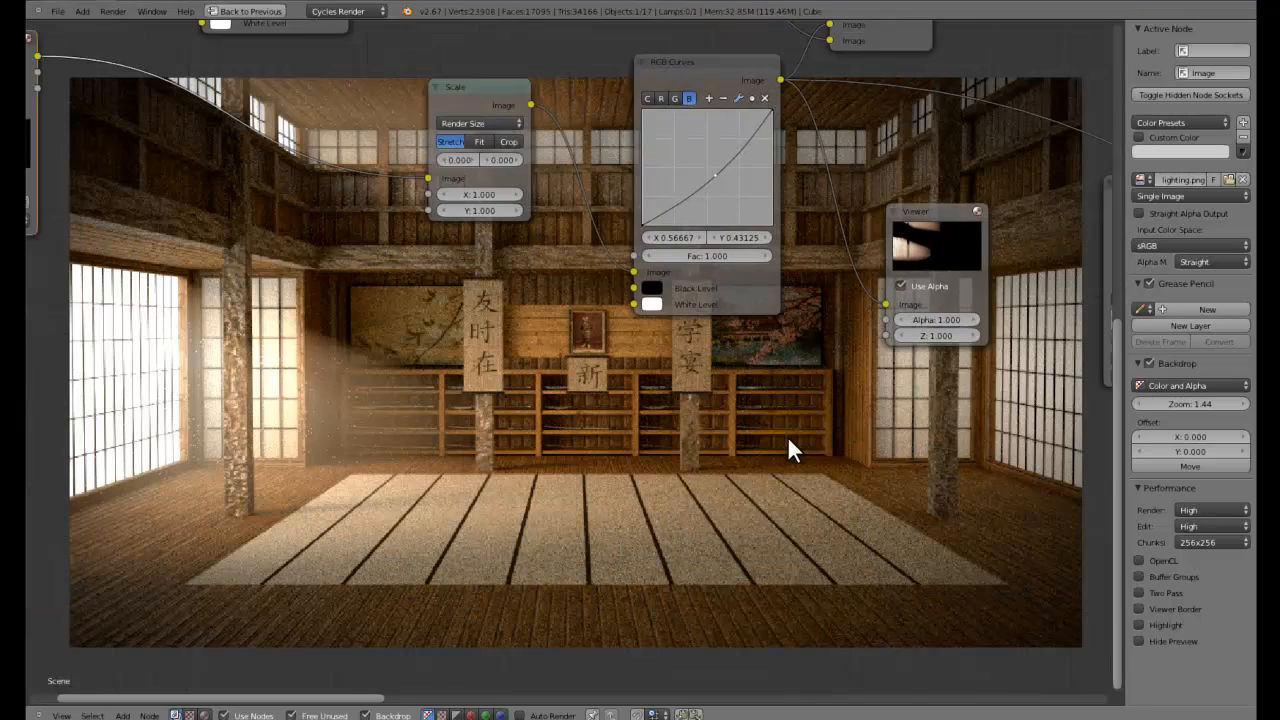
{"action": "scroll", "coordinate": [632, 135], "scroll_direction": "down", "scroll_amount": 2}
{"action": "scroll", "coordinate": [632, 135], "scroll_direction": "down", "scroll_amount": 2}
{"action": "middle_click_drag", "start_coordinate": [623, 210], "coordinate": [125, 328]}
{"action": "middle_click_drag", "start_coordinate": [700, 265], "coordinate": [444, 366]}
{"action": "scroll", "coordinate": [592, 312], "scroll_direction": "down", "scroll_amount": 6}
{"action": "scroll", "coordinate": [592, 318], "scroll_direction": "down", "scroll_amount": 1}
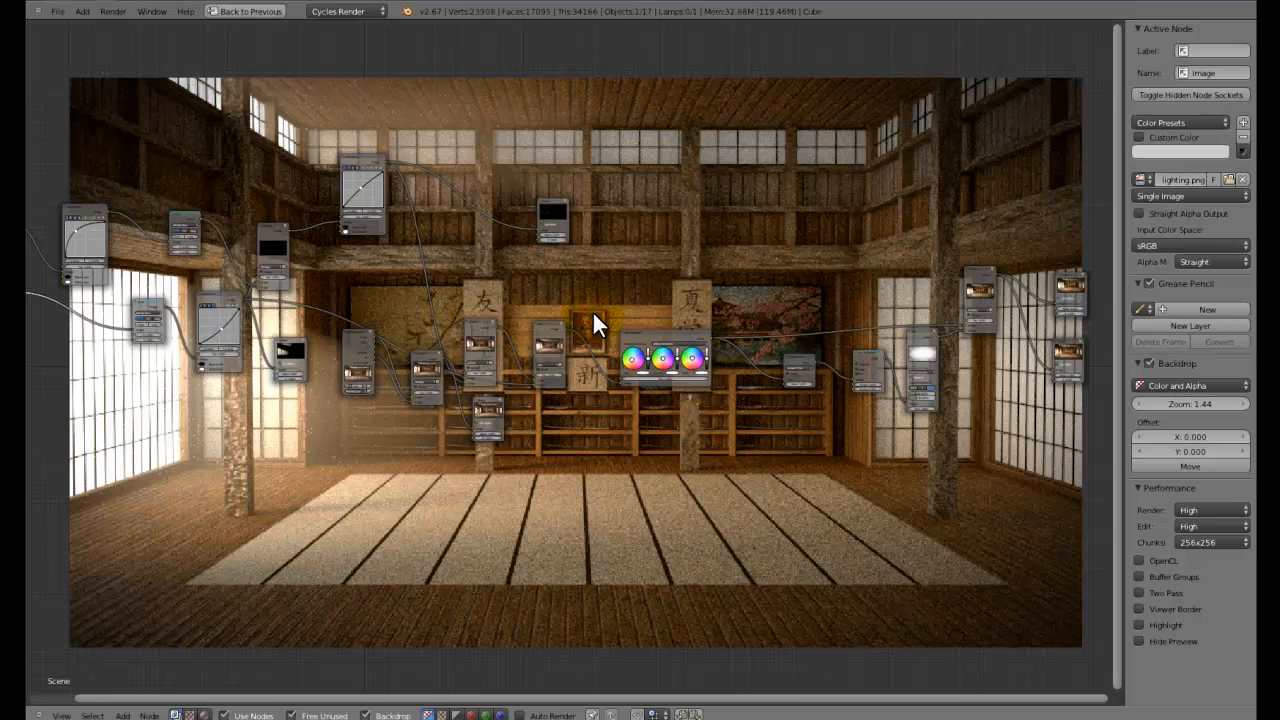
Restore the full multi-editor layout and set the Cycles render samples to 1000
{"action": "key", "text": "ctrl+Up"}
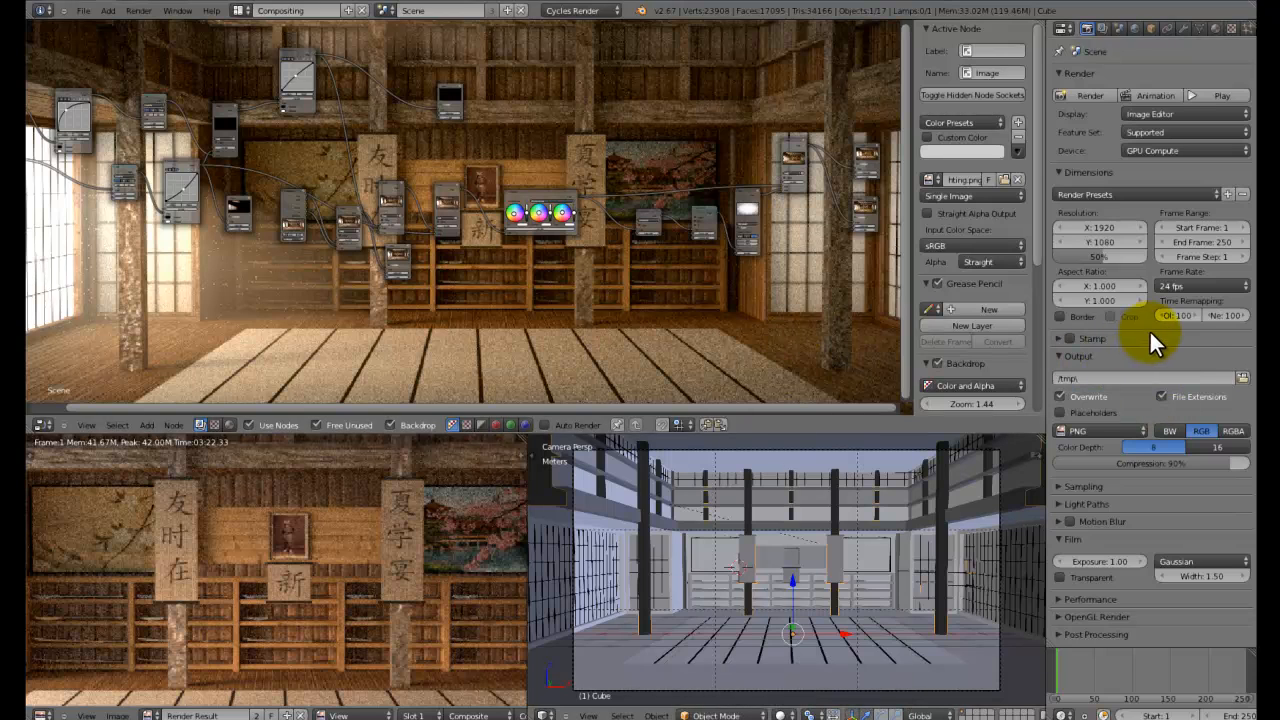
{"action": "left_click", "coordinate": [1165, 350]}
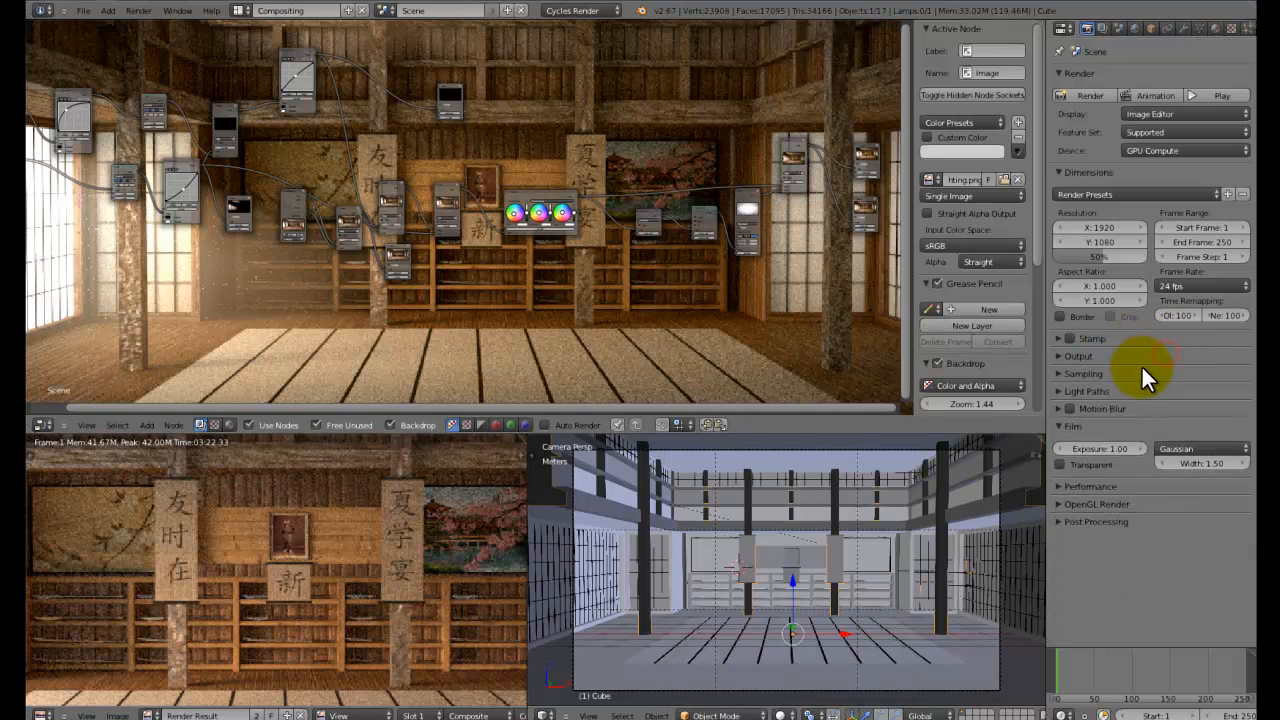
{"action": "left_click", "coordinate": [1137, 373]}
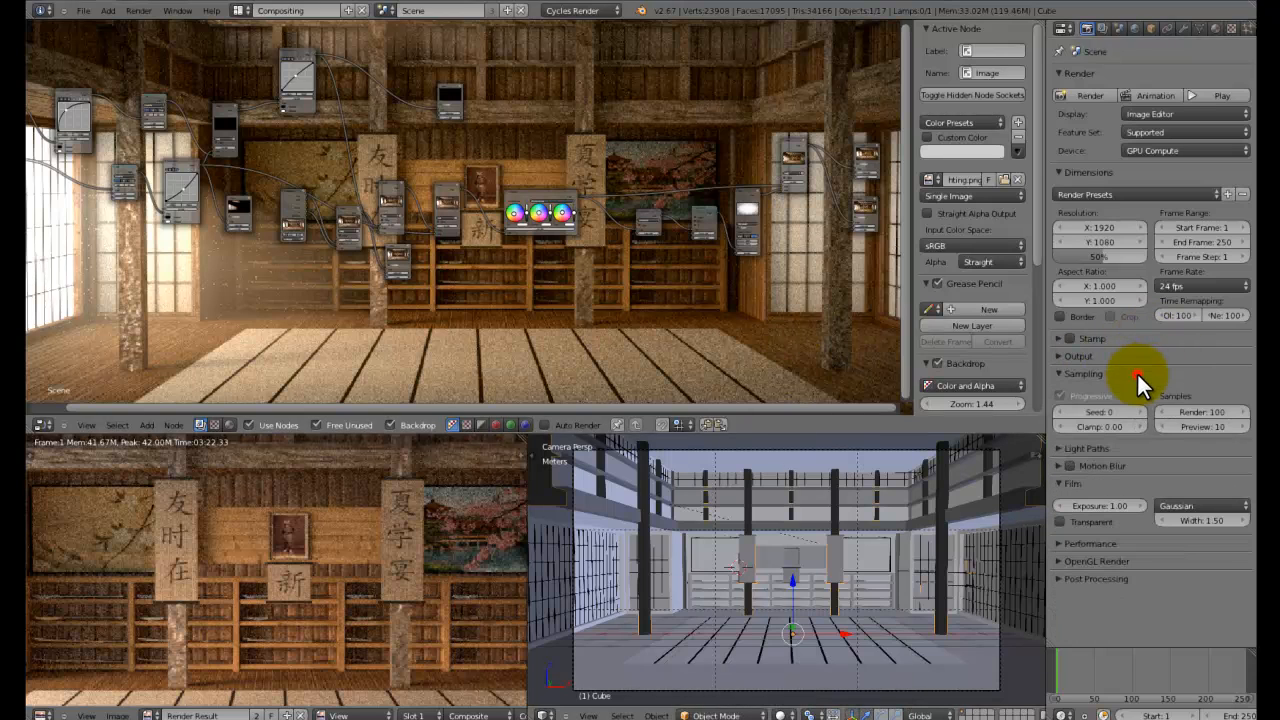
{"action": "left_click", "coordinate": [1197, 412]}
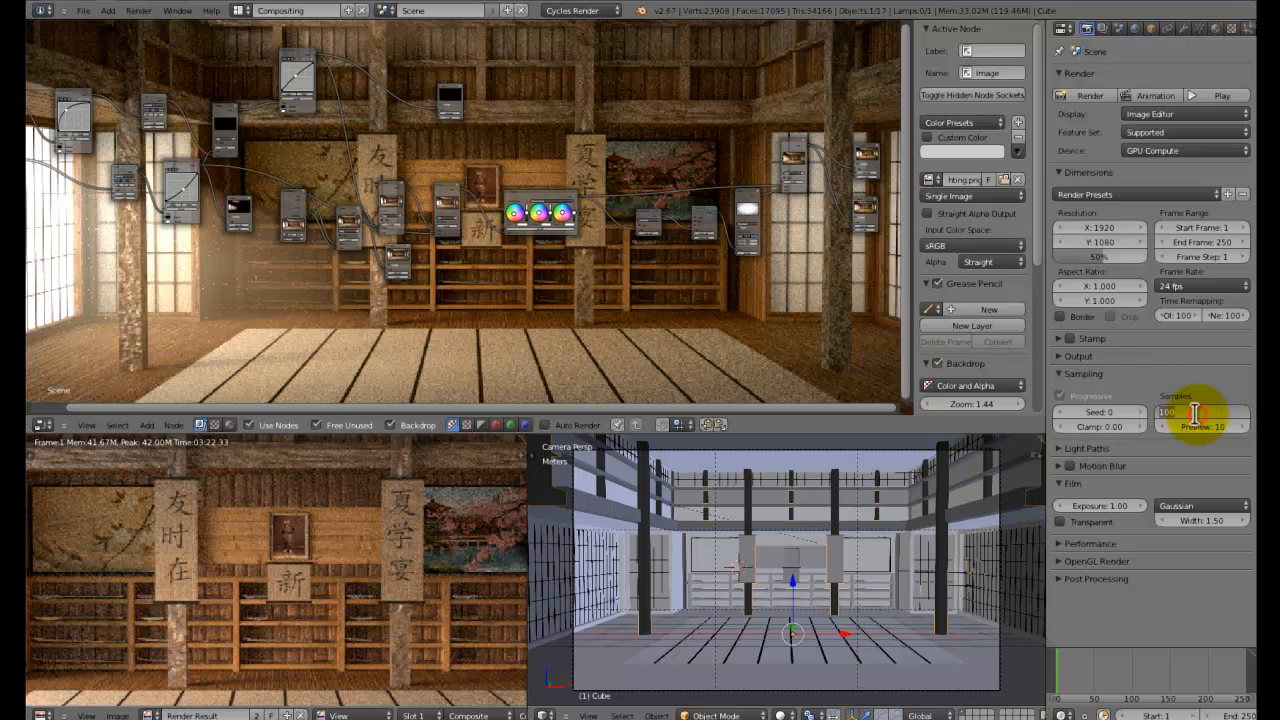
{"action": "type", "text": "1000"}
{"action": "key", "text": "Return"}
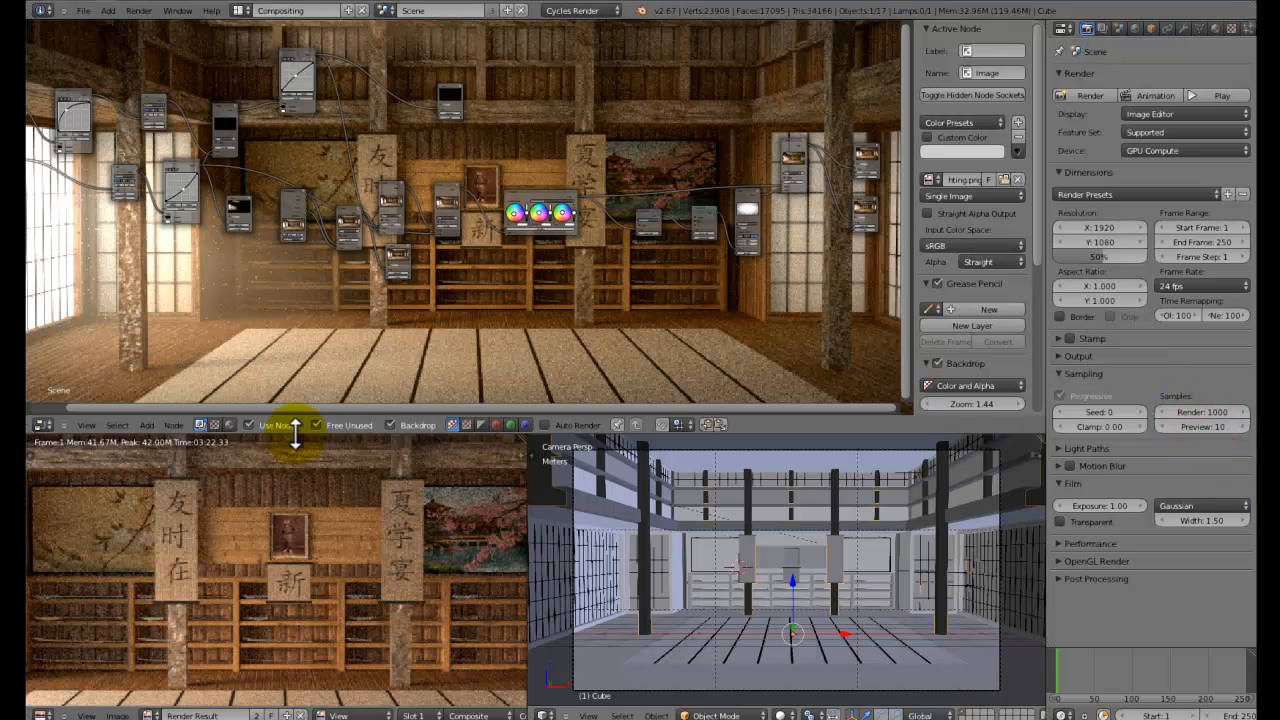
Set the render resolution percentage to 100% and slightly shrink the timeline area
{"action": "left_click", "coordinate": [780, 715]}
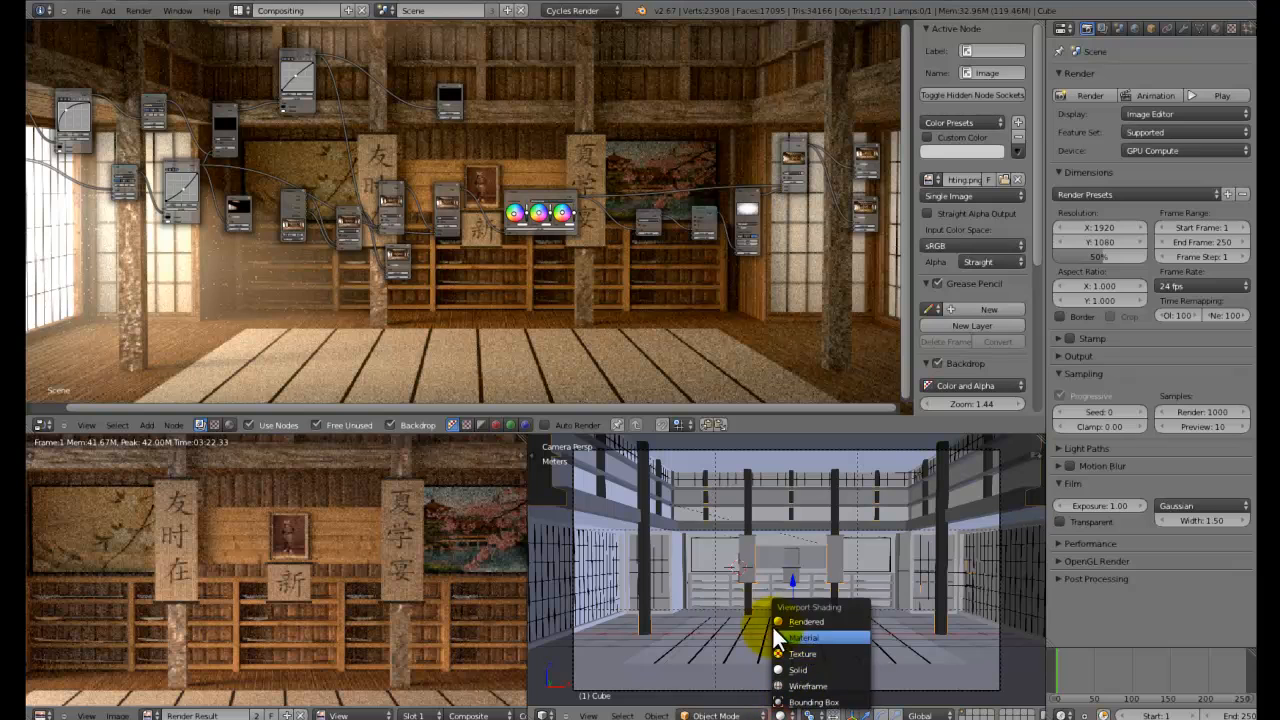
{"action": "left_click", "coordinate": [449, 525]}
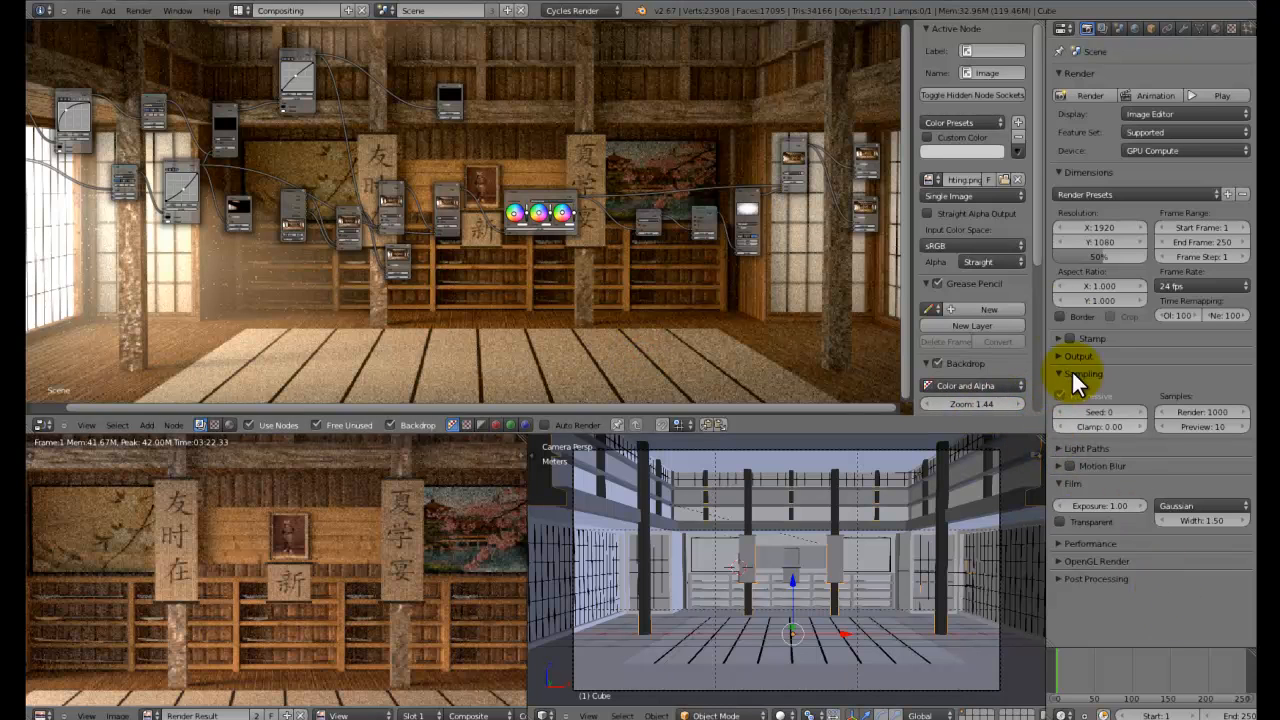
{"action": "left_click_drag", "start_coordinate": [1071, 263], "coordinate": [1175, 254]}
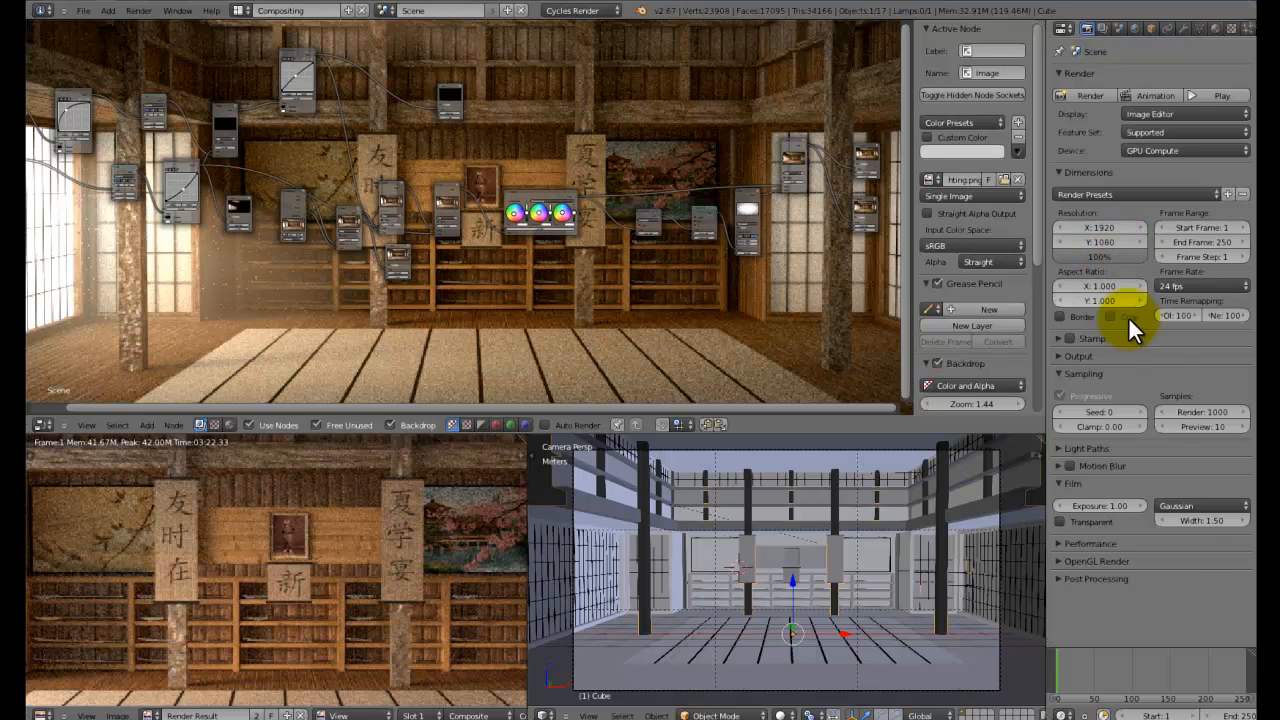
{"action": "left_click_drag", "start_coordinate": [1229, 650], "coordinate": [1227, 673]}
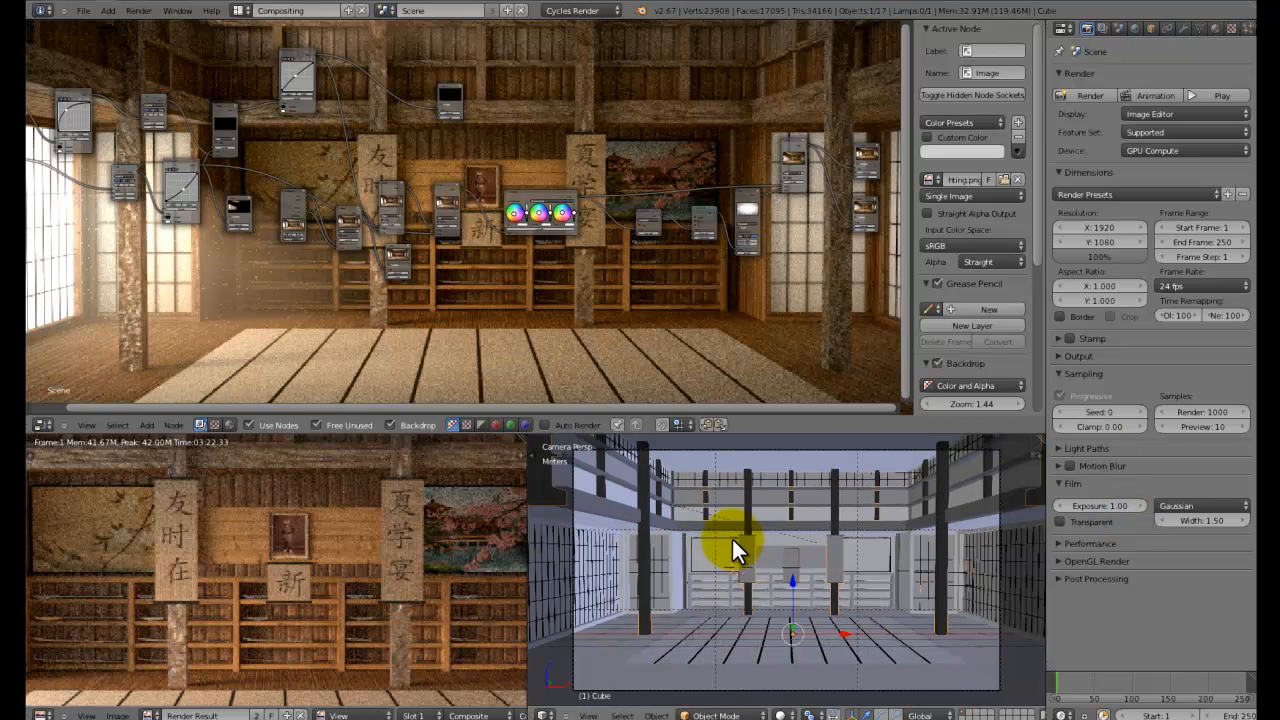
{"action": "left_click", "coordinate": [815, 347]}
{"action": "left_click", "coordinate": [712, 381]}
{"action": "left_click", "coordinate": [291, 580]}
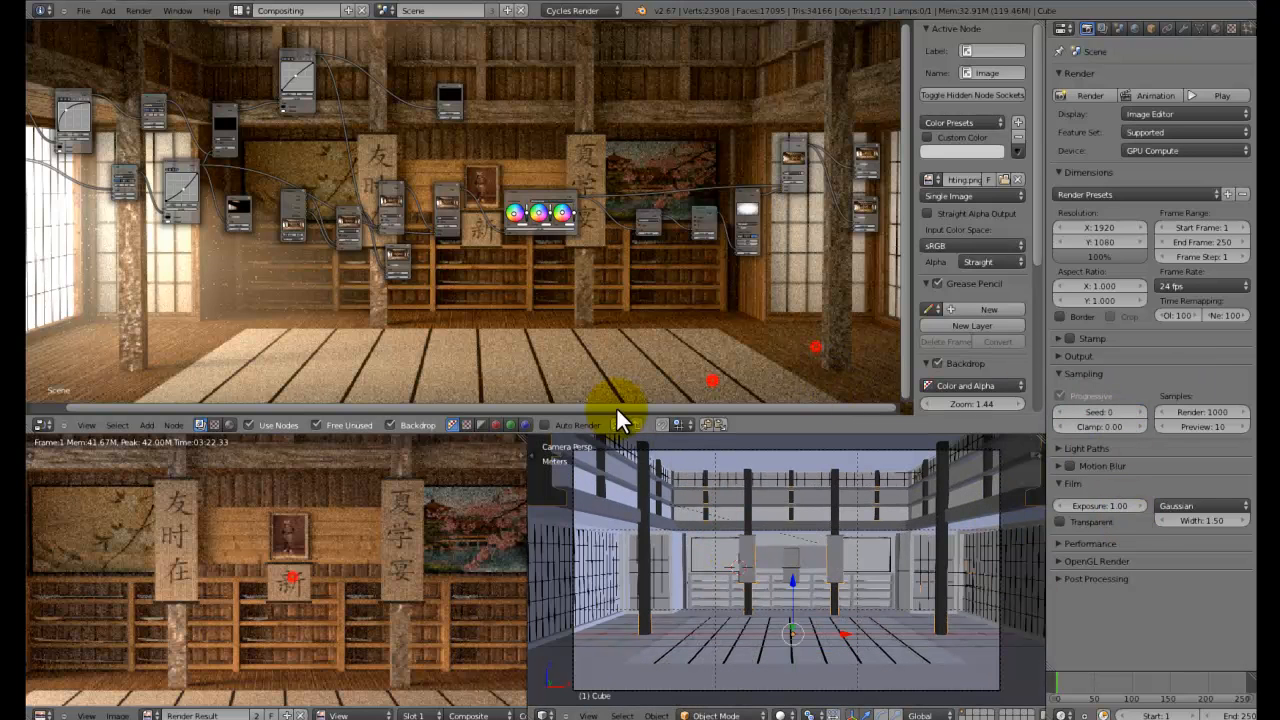
Show the finished render full screen and examine the light beam and dust particles beside the bright paper windows
{"action": "key", "text": "F11"}
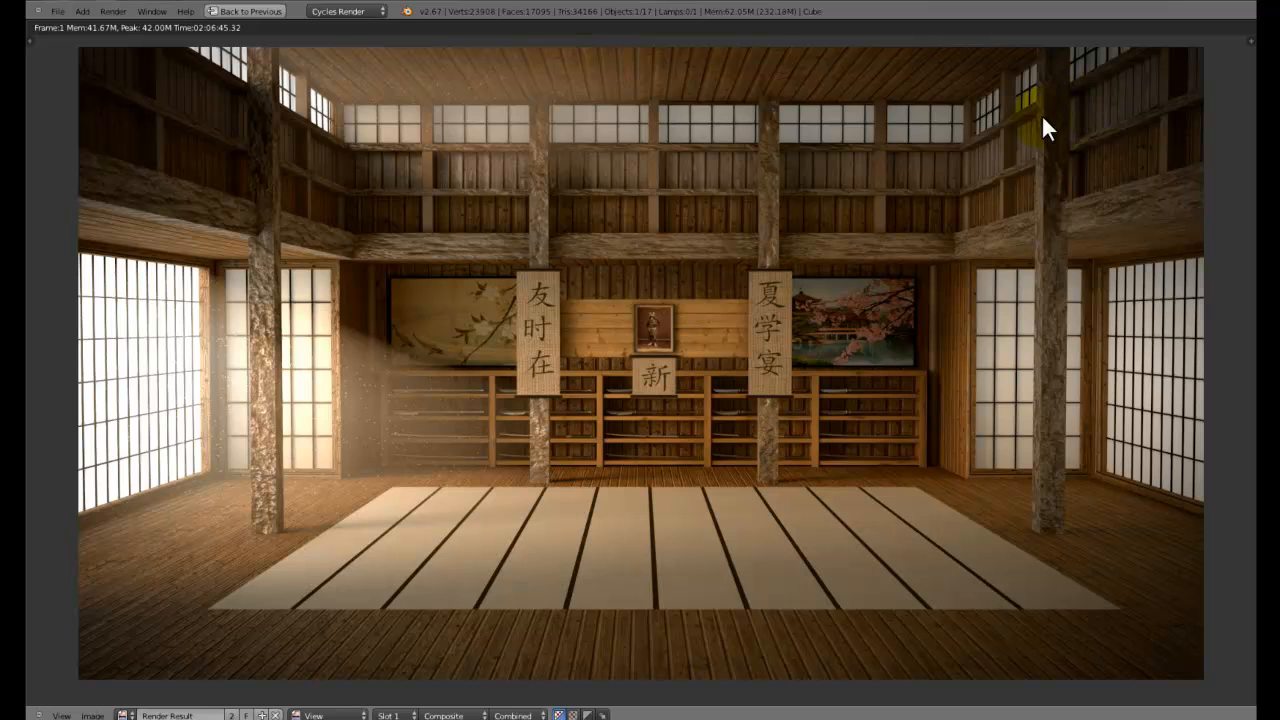
{"action": "left_click", "coordinate": [601, 213]}
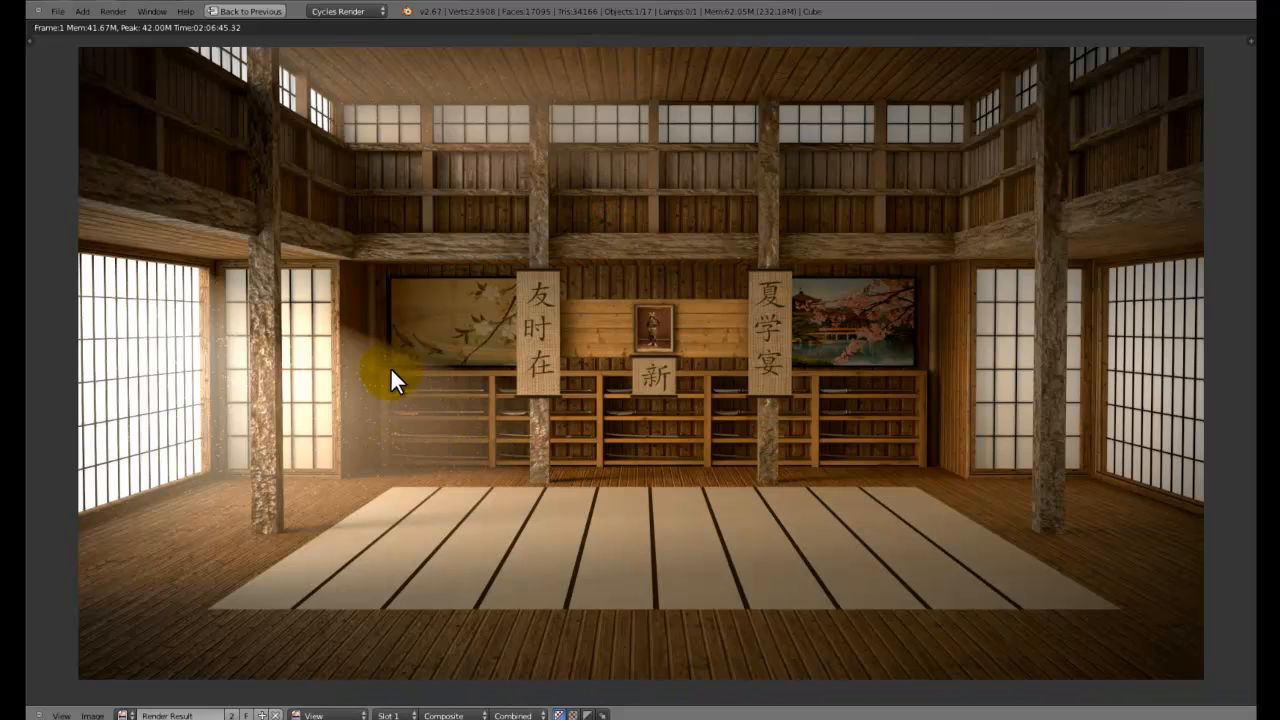
{"action": "scroll", "coordinate": [424, 465], "scroll_direction": "up", "scroll_amount": 1}
{"action": "scroll", "coordinate": [424, 465], "scroll_direction": "down", "scroll_amount": 1}
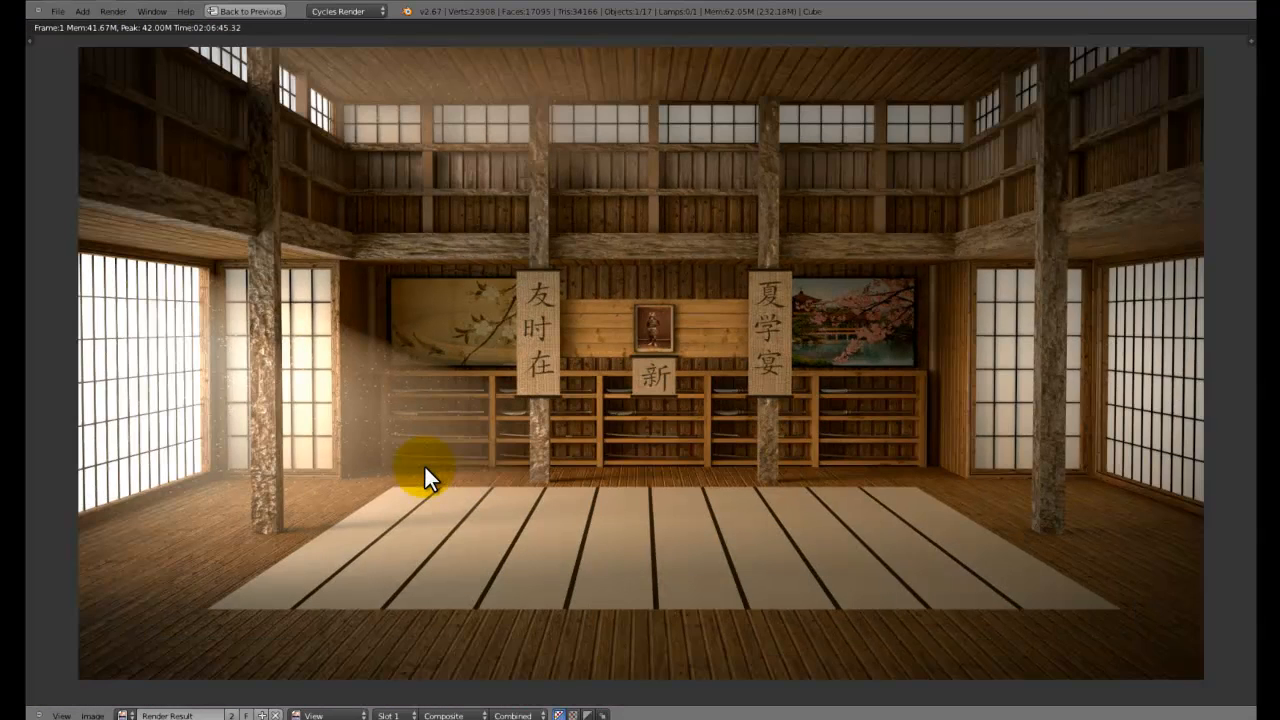
{"action": "middle_click_drag", "start_coordinate": [400, 464], "coordinate": [668, 436]}
{"action": "scroll", "coordinate": [668, 436], "scroll_direction": "up", "scroll_amount": 1}
{"action": "middle_click_drag", "start_coordinate": [595, 455], "coordinate": [486, 491]}
{"action": "scroll", "coordinate": [560, 449], "scroll_direction": "down", "scroll_amount": 1}
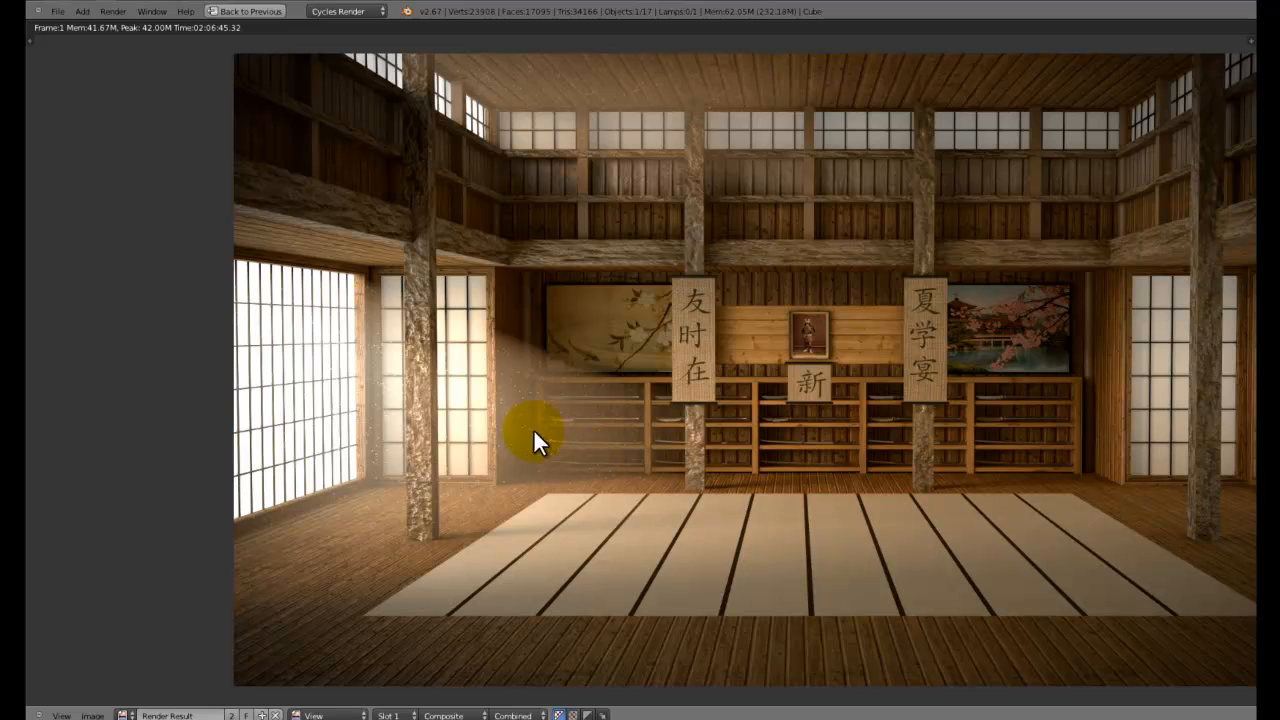
{"action": "middle_click_drag", "start_coordinate": [693, 235], "coordinate": [729, 192]}
{"action": "scroll", "coordinate": [739, 189], "scroll_direction": "up", "scroll_amount": 1}
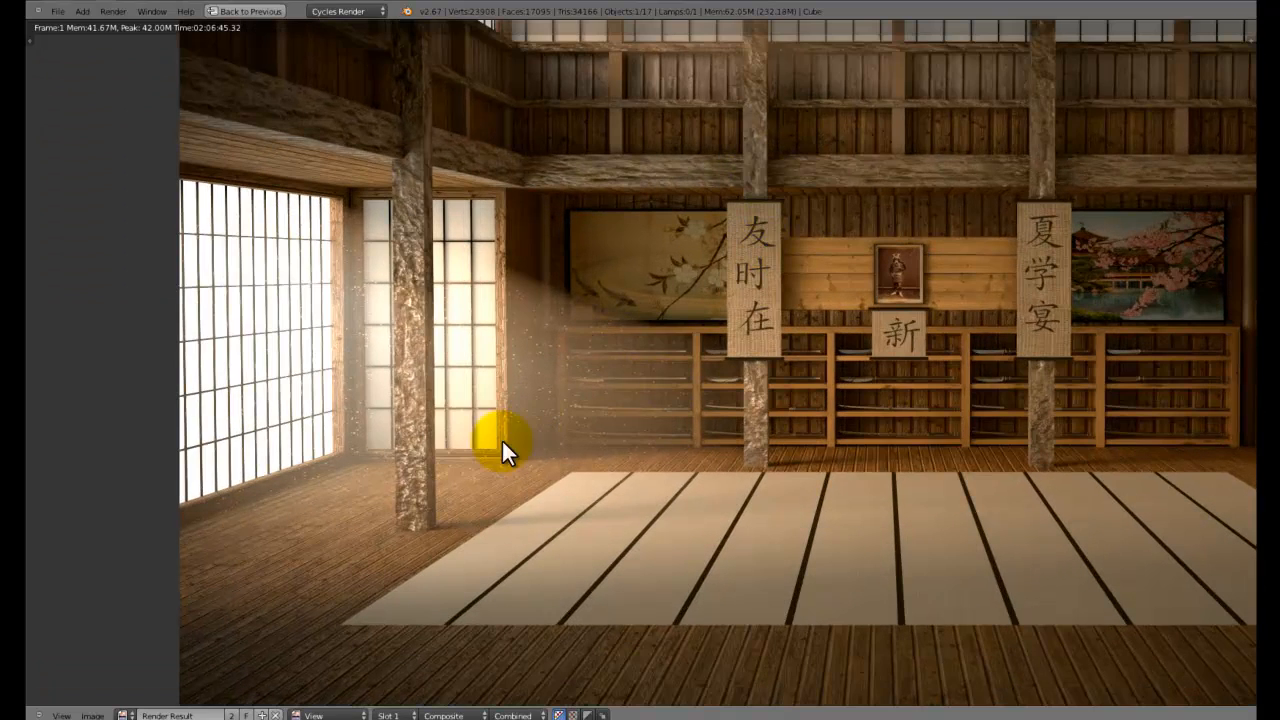
Switch to the other Blender window, which holds the dust particle scene
{"action": "scroll", "coordinate": [652, 380], "scroll_direction": "down", "scroll_amount": 1}
{"action": "middle_click_drag", "start_coordinate": [649, 395], "coordinate": [498, 426]}
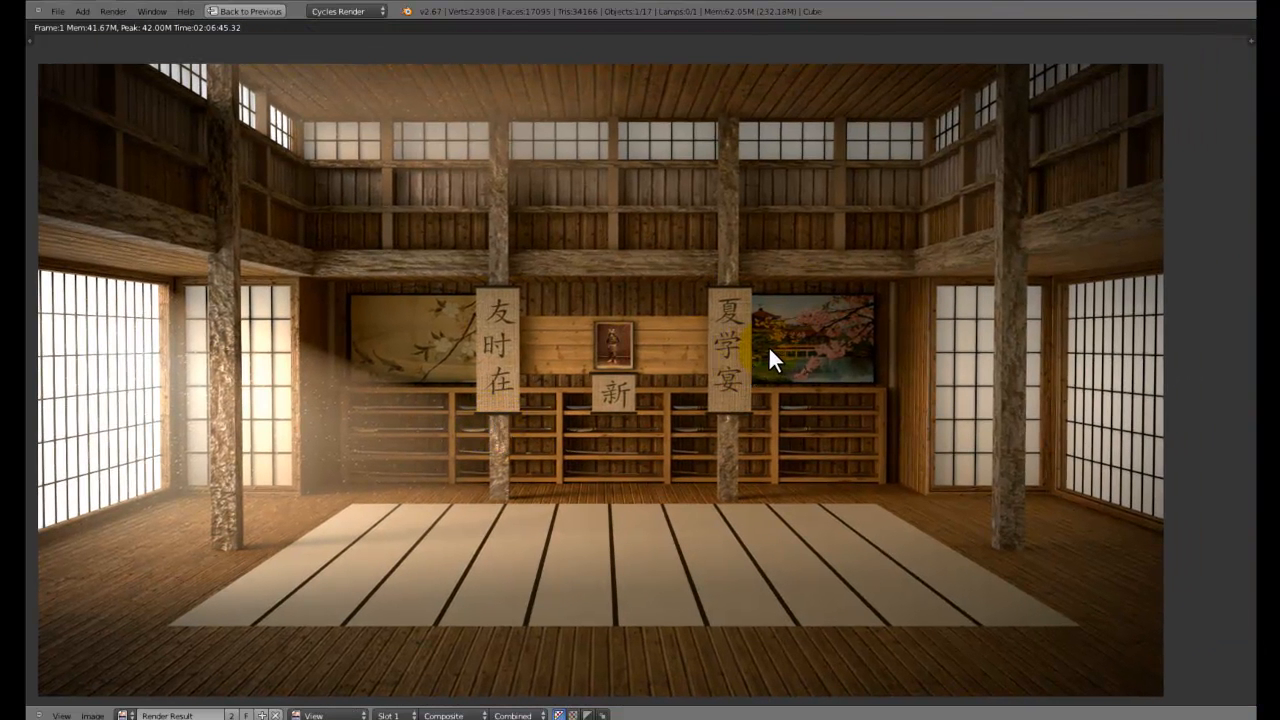
{"action": "middle_click_drag", "start_coordinate": [617, 337], "coordinate": [739, 318]}
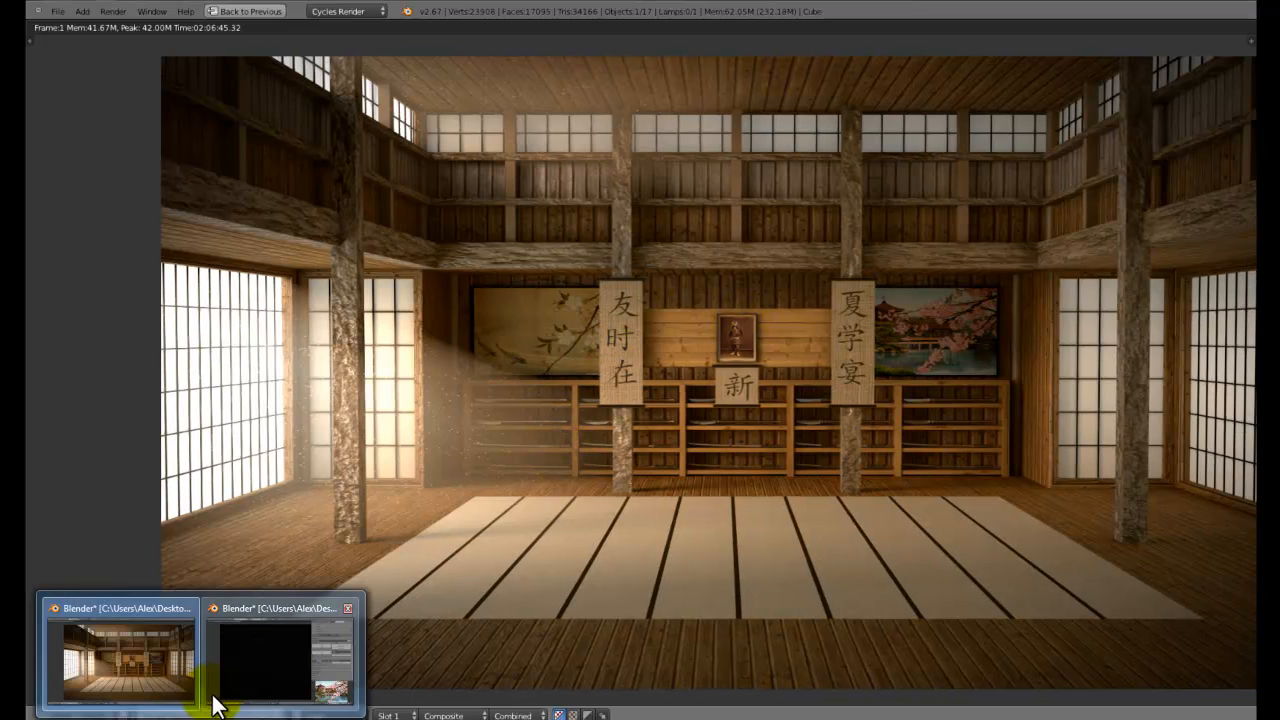
{"action": "mouse_move", "coordinate": [200, 714]}
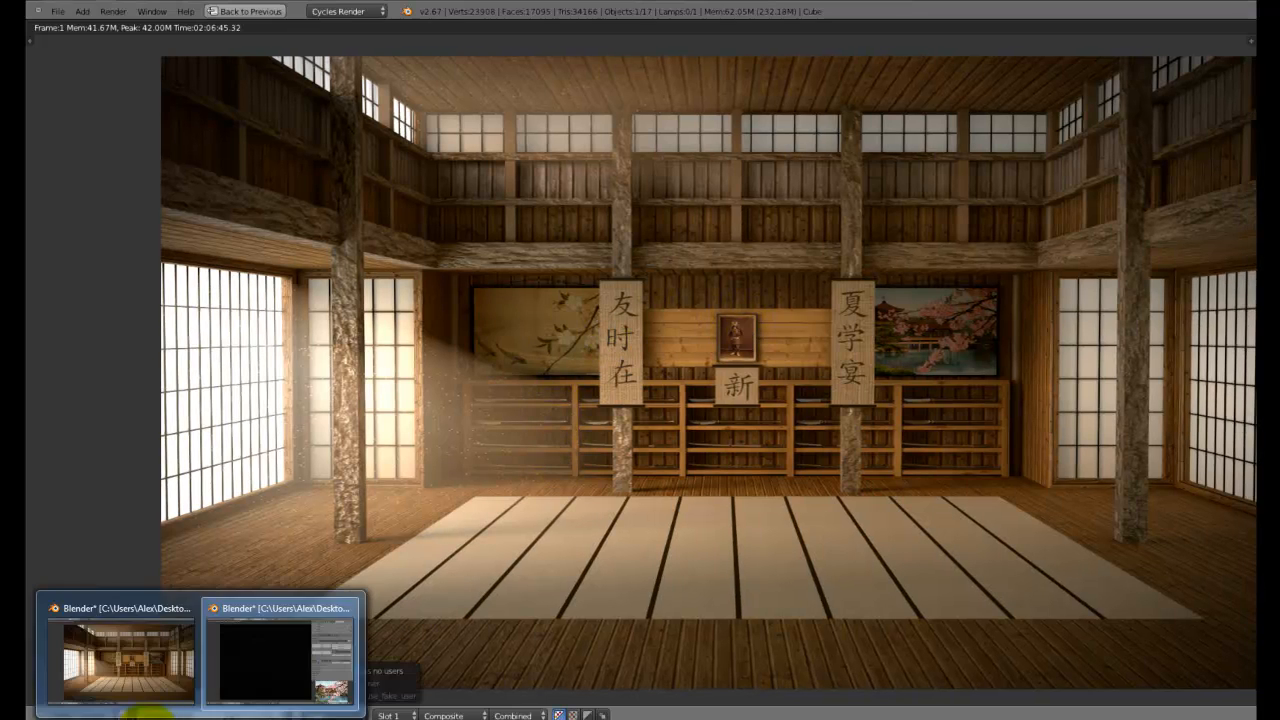
{"action": "left_click", "coordinate": [278, 656]}
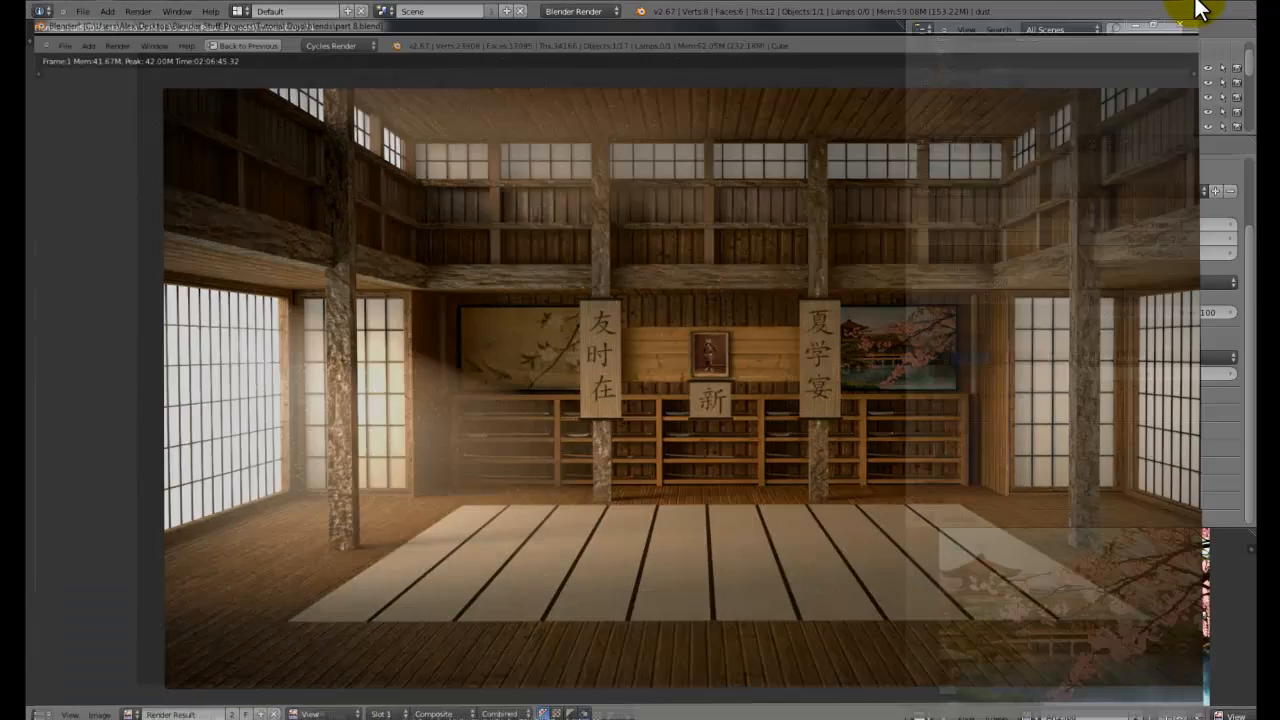
{"action": "scroll", "coordinate": [614, 337], "scroll_direction": "up", "scroll_amount": 1}
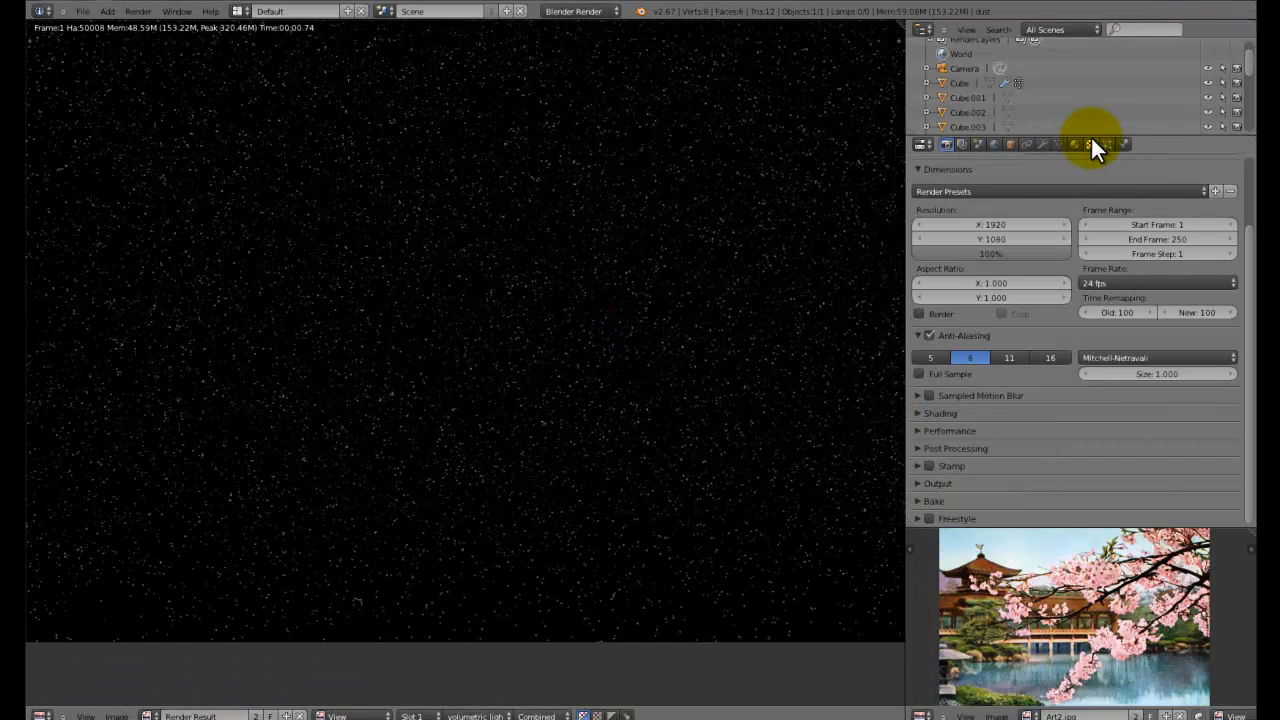
Set the emission number of the dust object's particle system to 100000
{"action": "left_click", "coordinate": [1110, 144]}
{"action": "left_click", "coordinate": [1062, 315]}
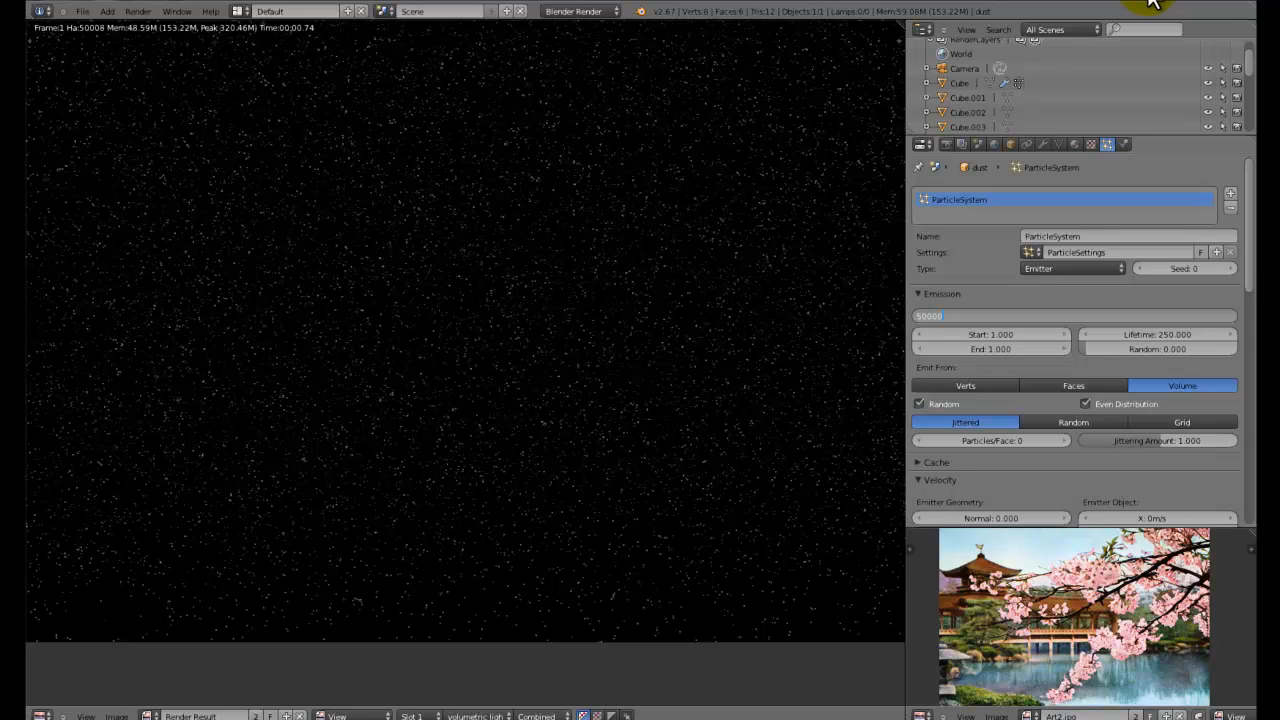
{"action": "key", "text": "Return"}
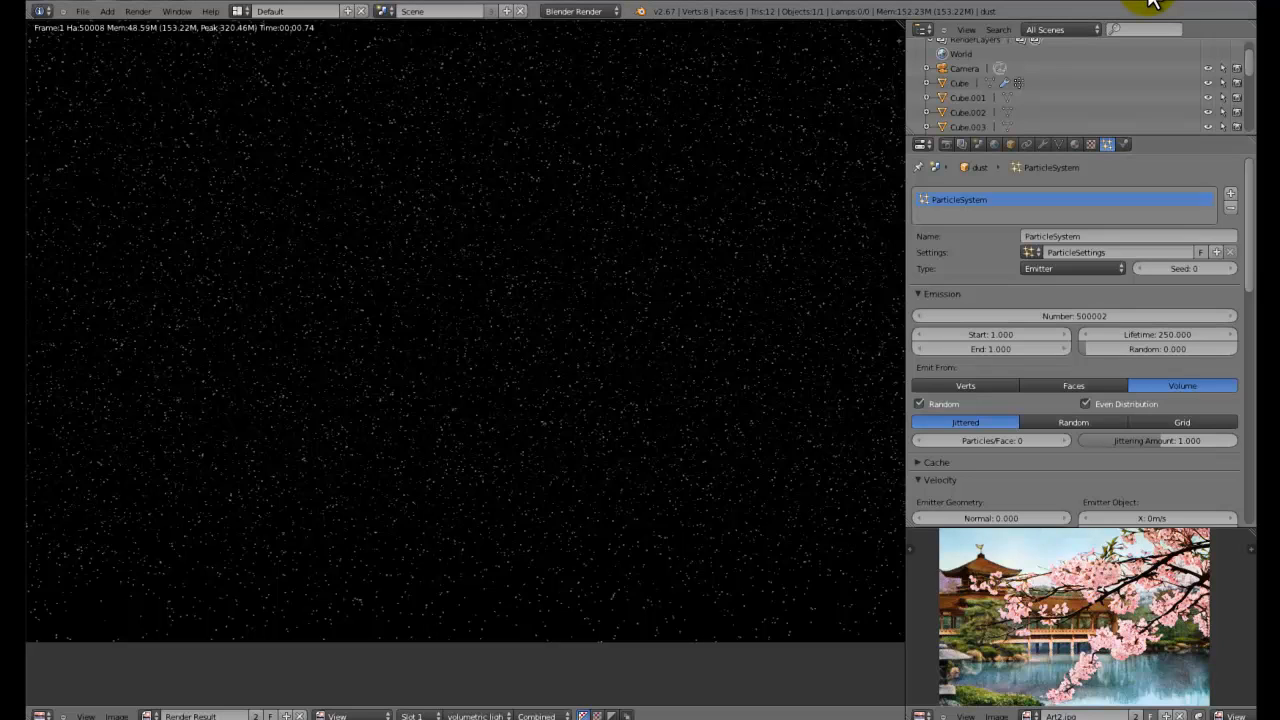
{"action": "left_click", "coordinate": [1080, 316]}
{"action": "left_click", "coordinate": [1081, 317]}
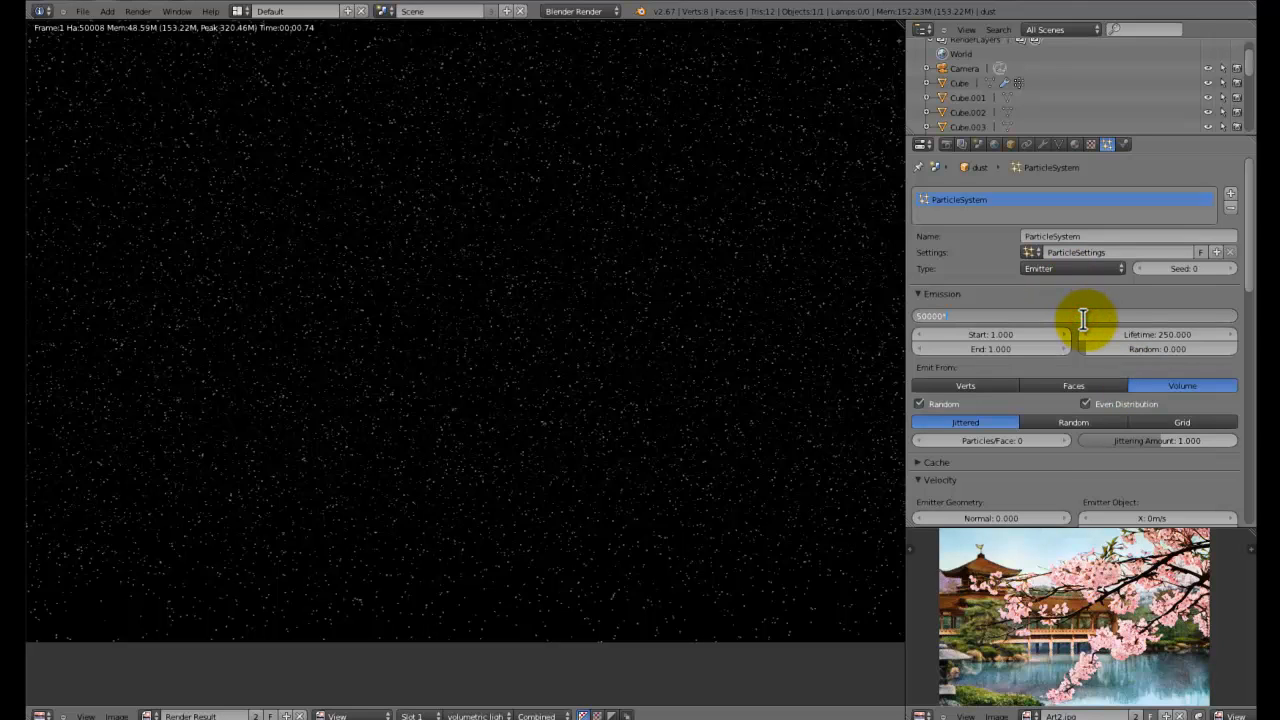
{"action": "key", "text": "Return"}
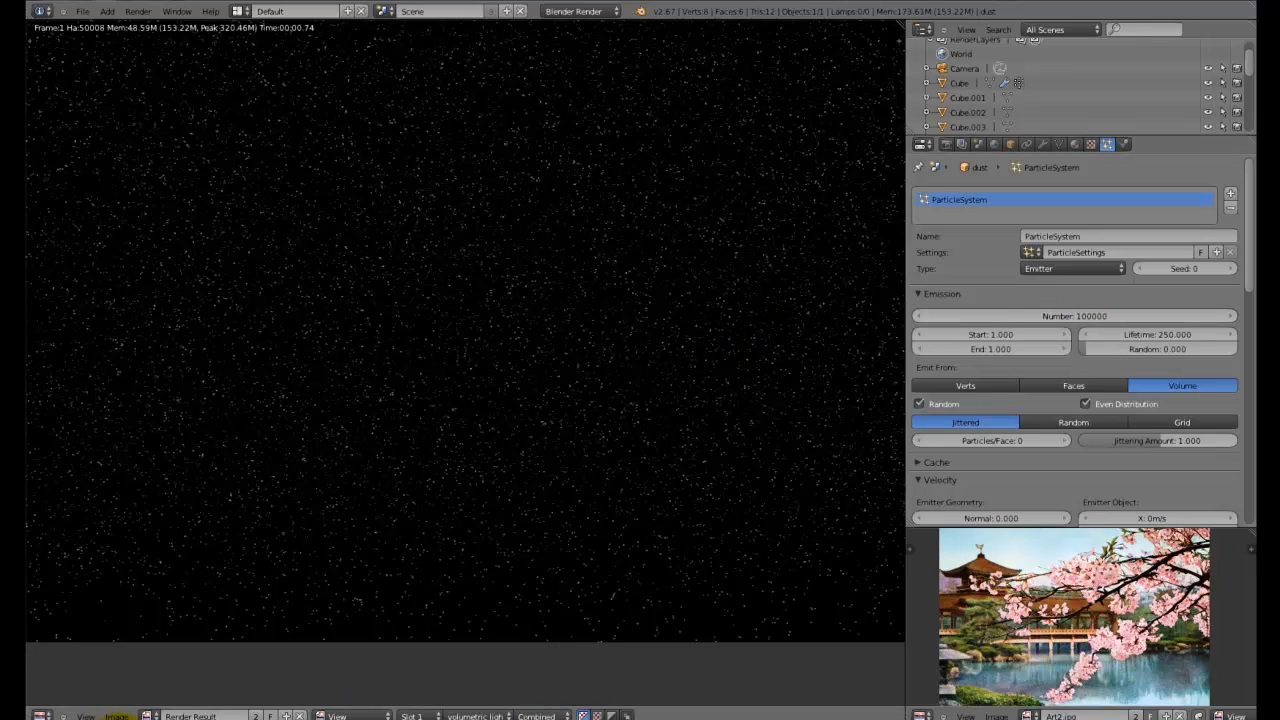
Switch back to the dojo window and save its finished render as Render.png in the Tutorial Dojo folder
{"action": "mouse_move", "coordinate": [135, 712]}
{"action": "left_click", "coordinate": [130, 688]}
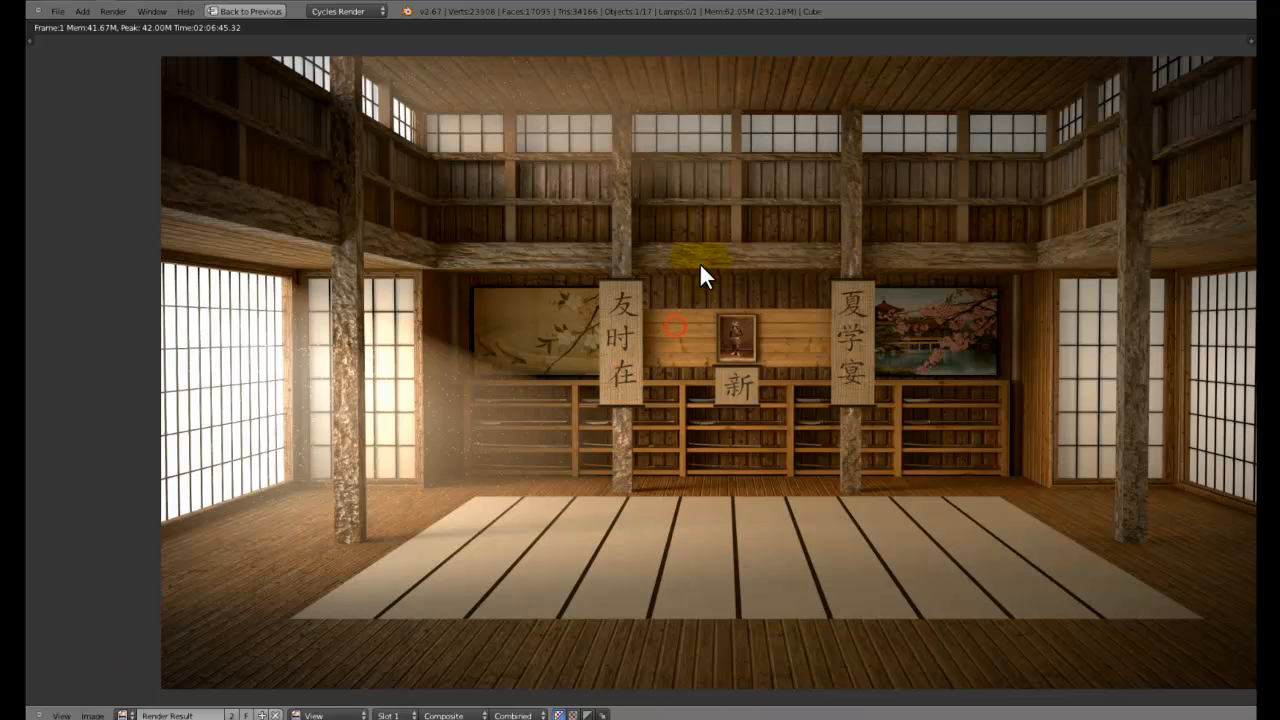
{"action": "key", "text": "F3"}
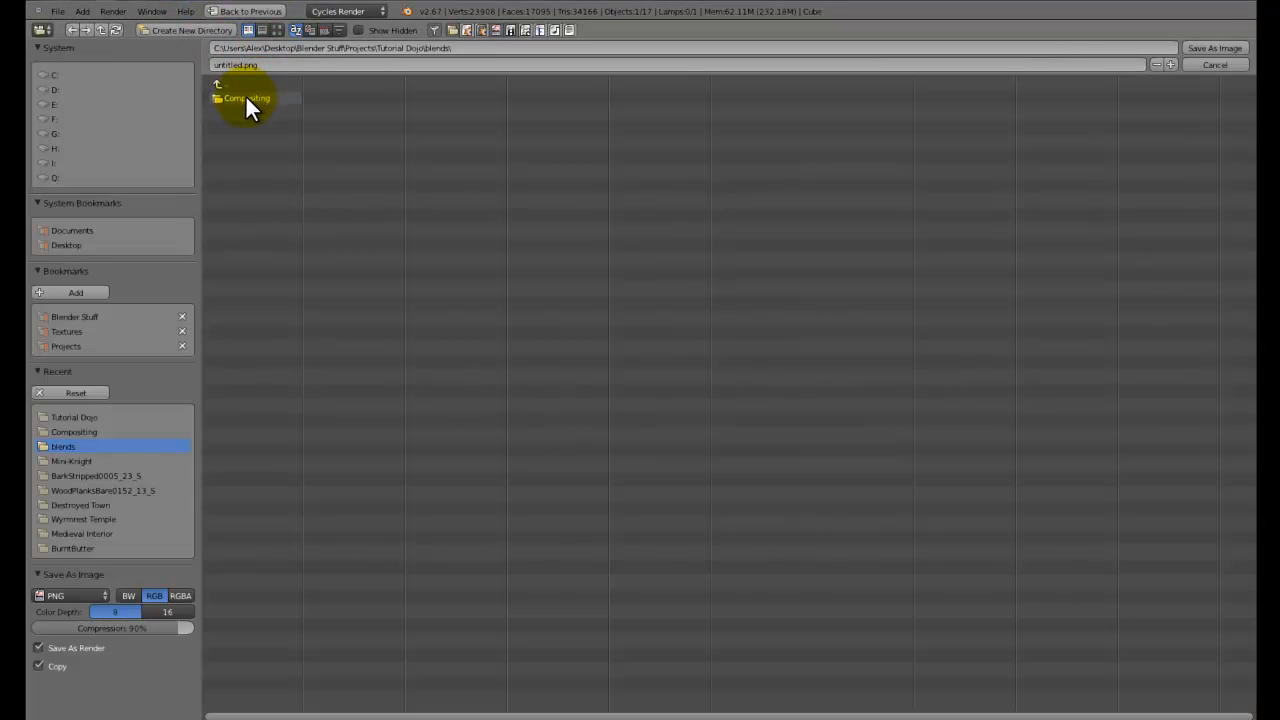
{"action": "left_click", "coordinate": [258, 63]}
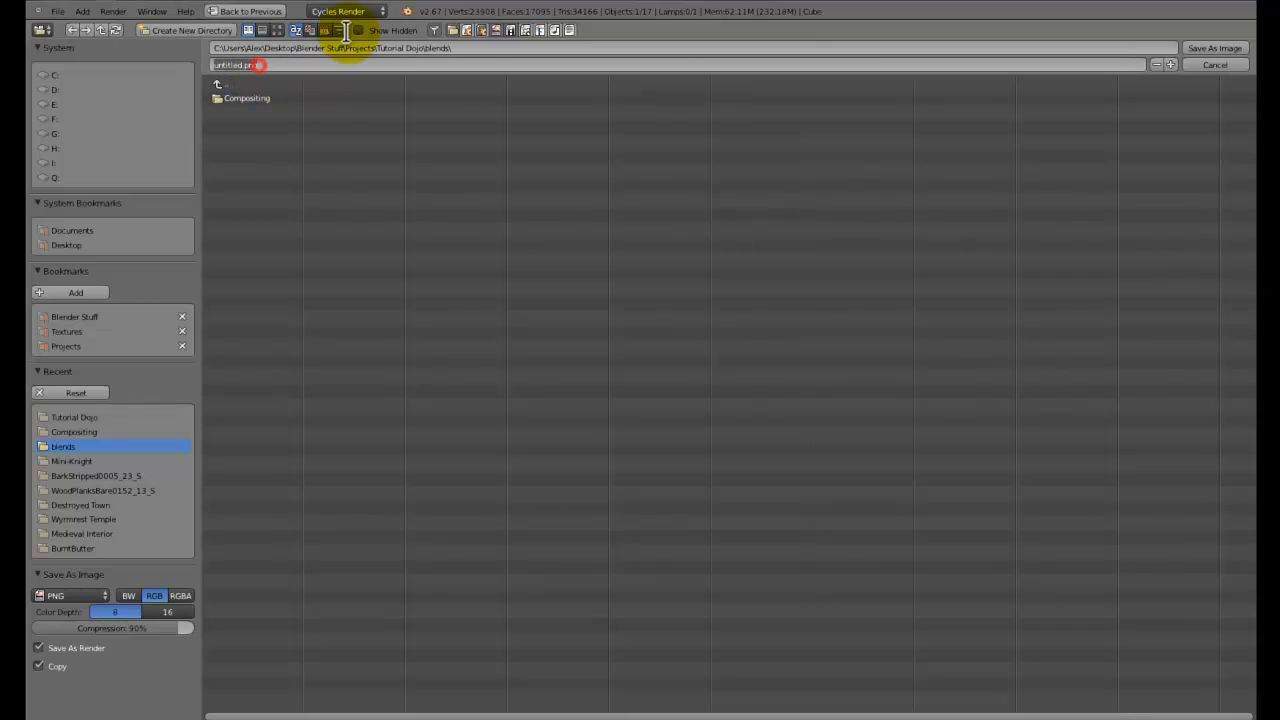
{"action": "type", "text": "Render"}
{"action": "key", "text": "Return"}
{"action": "left_click", "coordinate": [223, 85]}
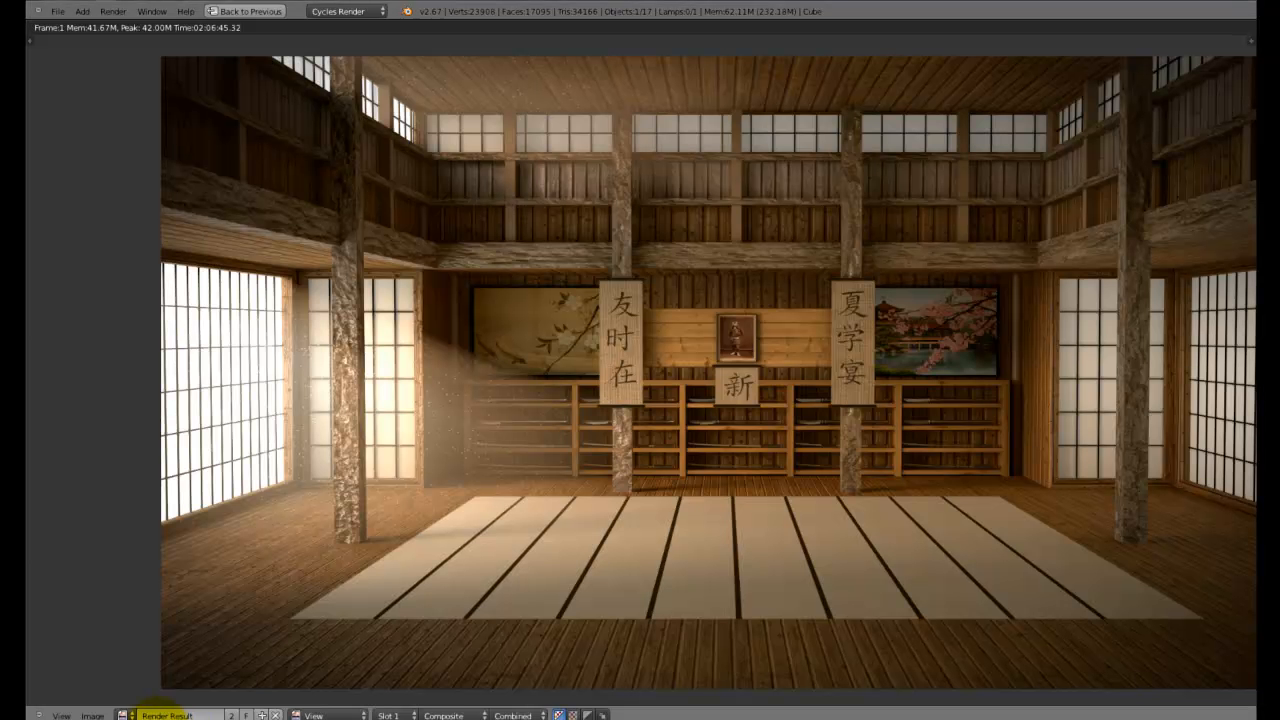
Return to the dust scene window and render the denser particles again
{"action": "left_click", "coordinate": [268, 645]}
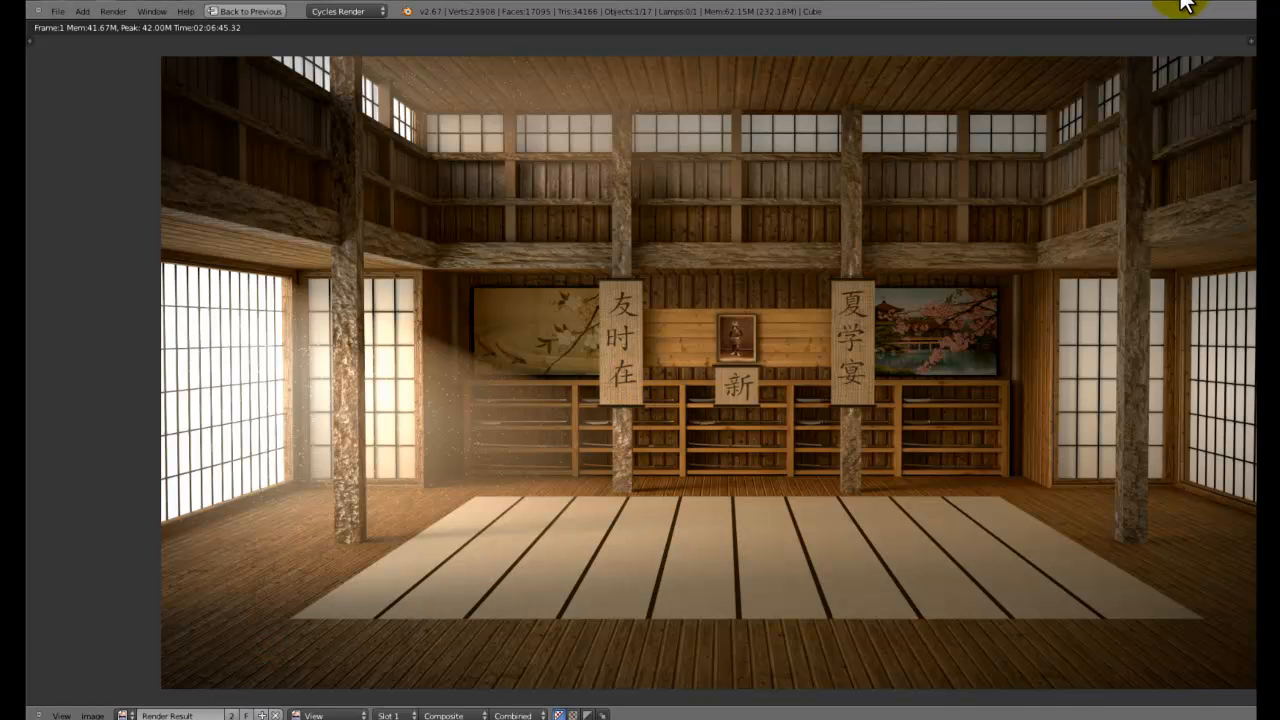
{"action": "left_click", "coordinate": [1186, 1]}
{"action": "left_click", "coordinate": [685, 372]}
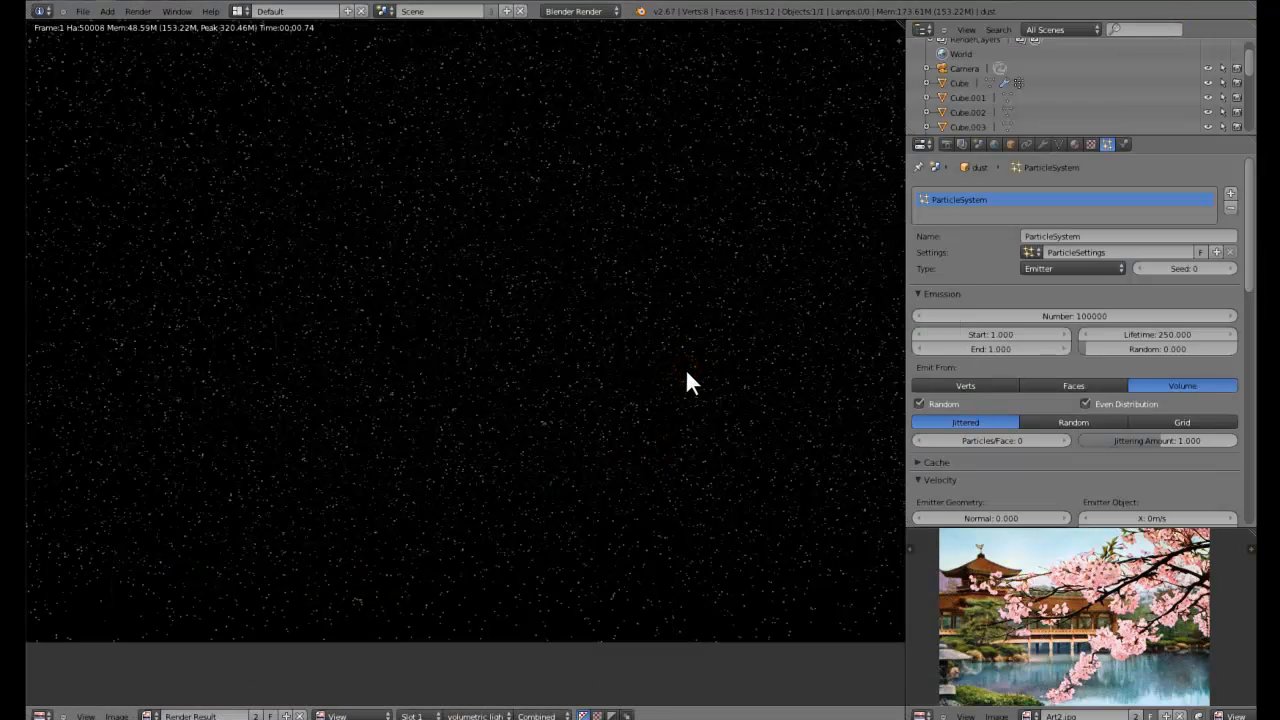
{"action": "key", "text": "F12"}
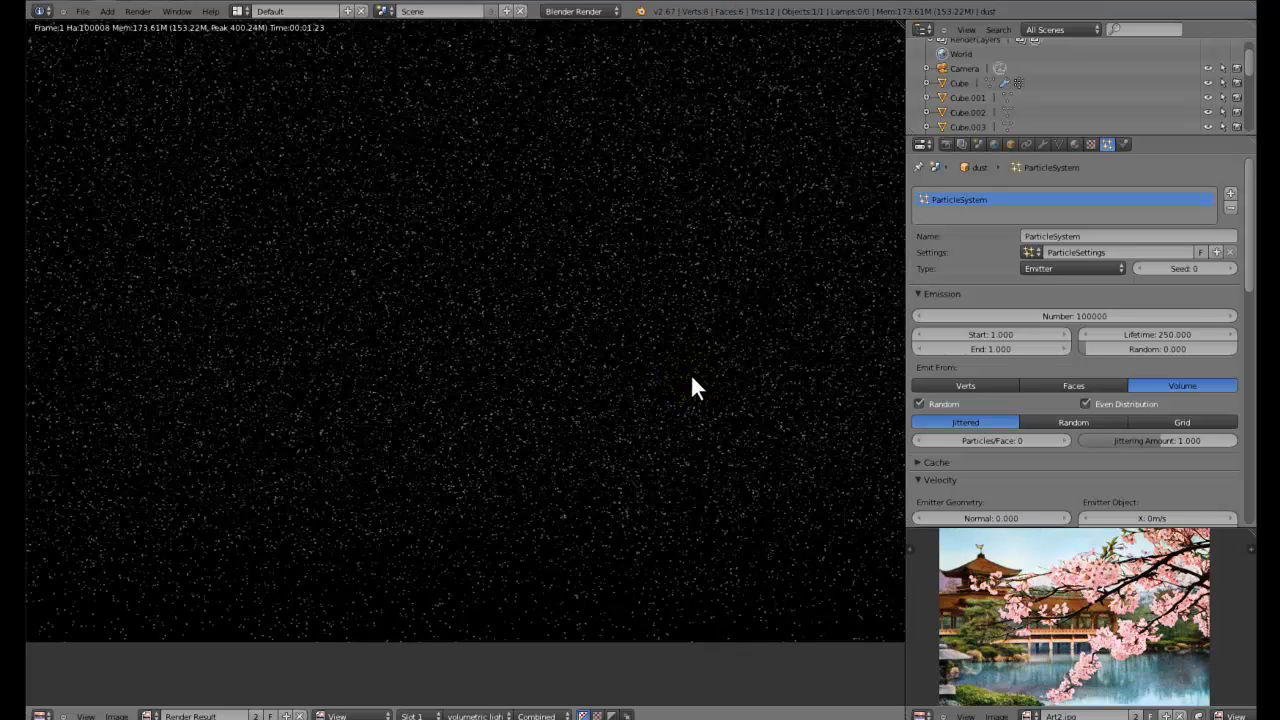
{"action": "scroll", "coordinate": [668, 400], "scroll_direction": "down", "scroll_amount": 3}
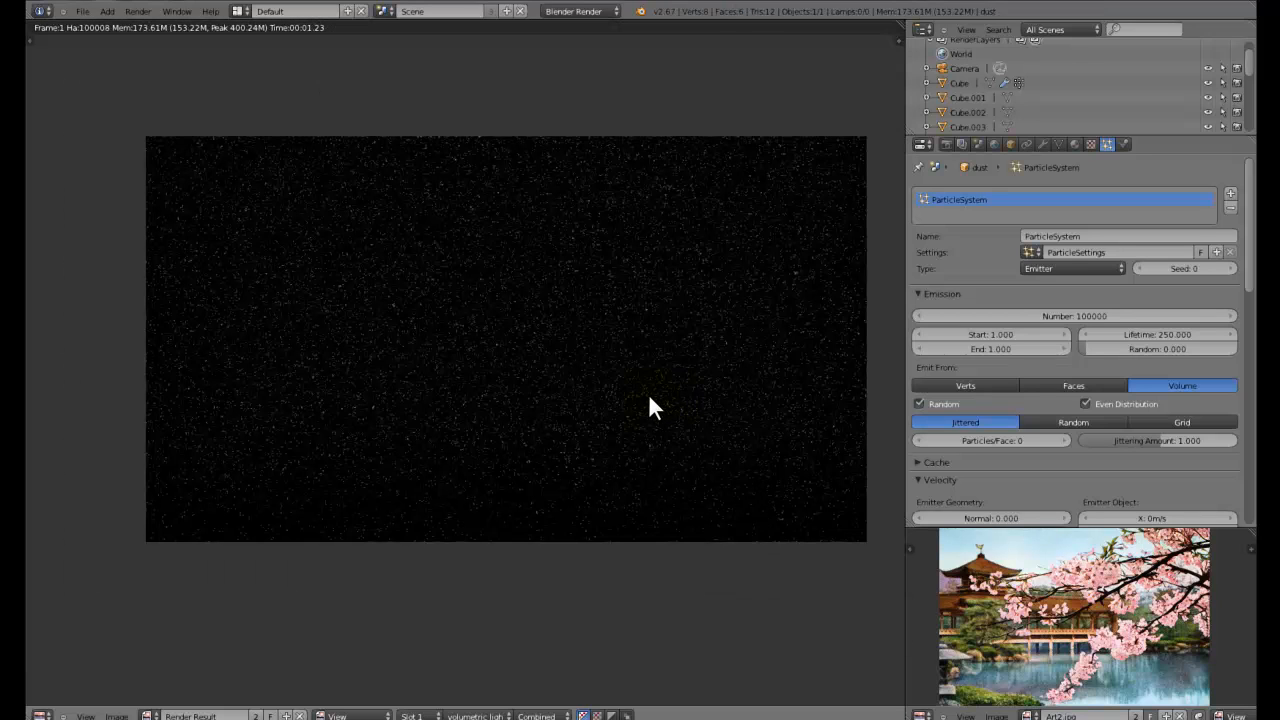
Save the new dust render over particles.png in the Tutorial Dojo folder
{"action": "key", "text": "F3"}
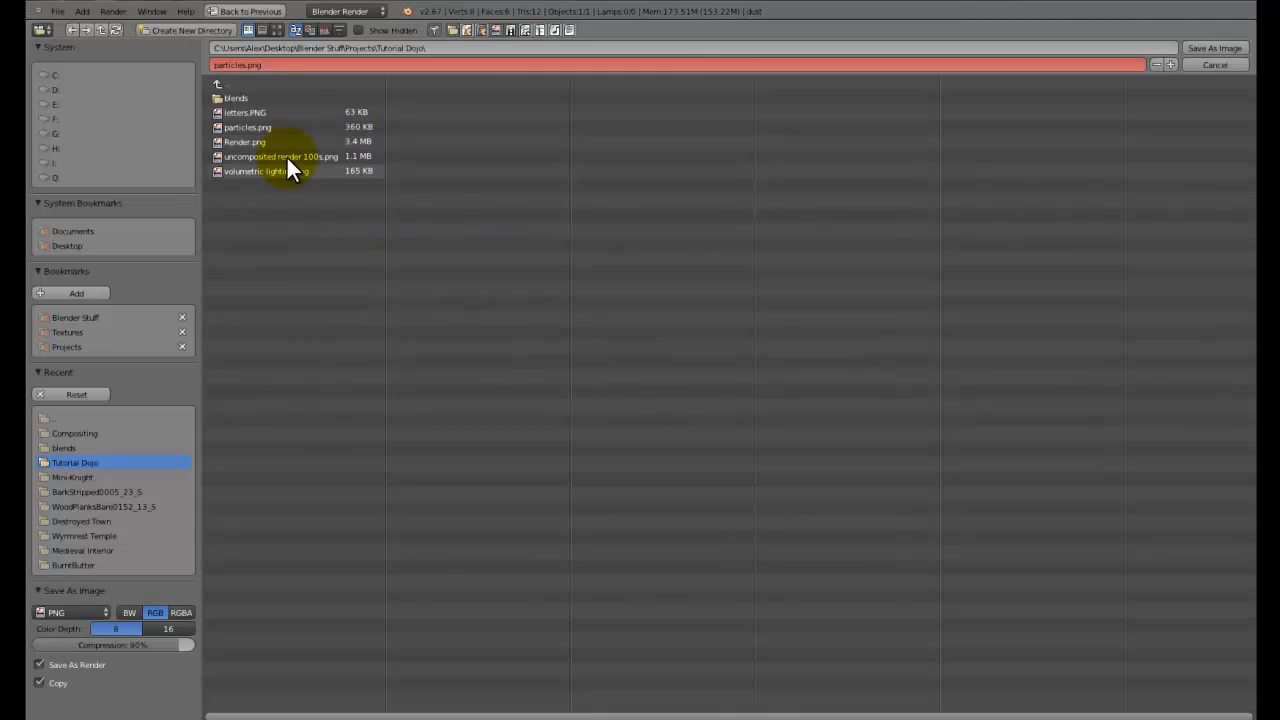
{"action": "left_click", "coordinate": [277, 122]}
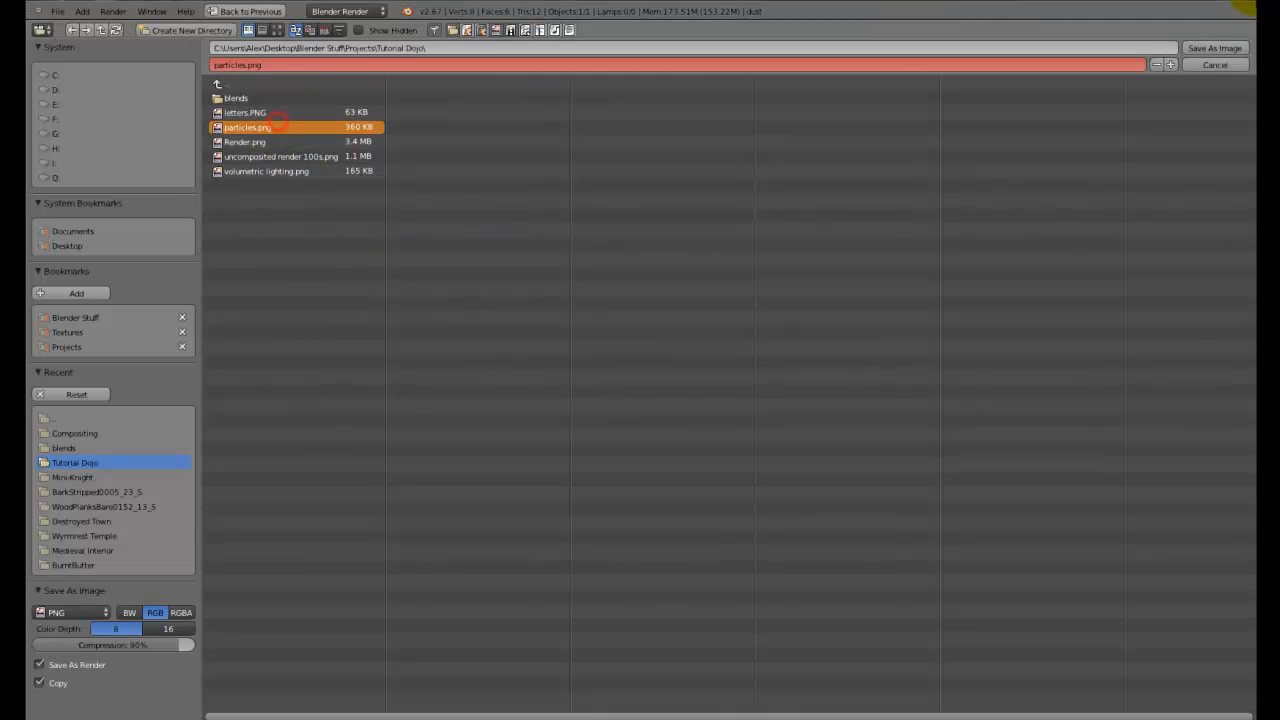
{"action": "left_click", "coordinate": [1205, 48]}
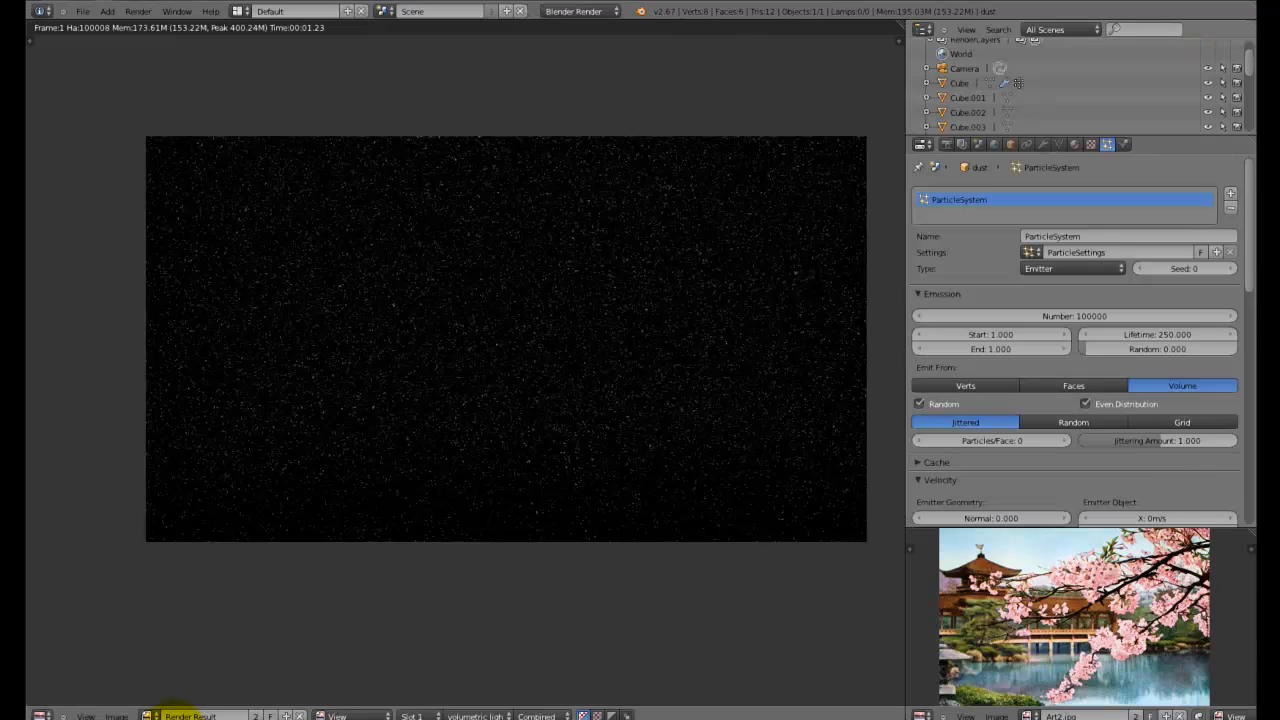
Switch to the dojo window and show its compositing node editor full screen with the backdrop image reduced to fit
{"action": "left_click", "coordinate": [157, 690]}
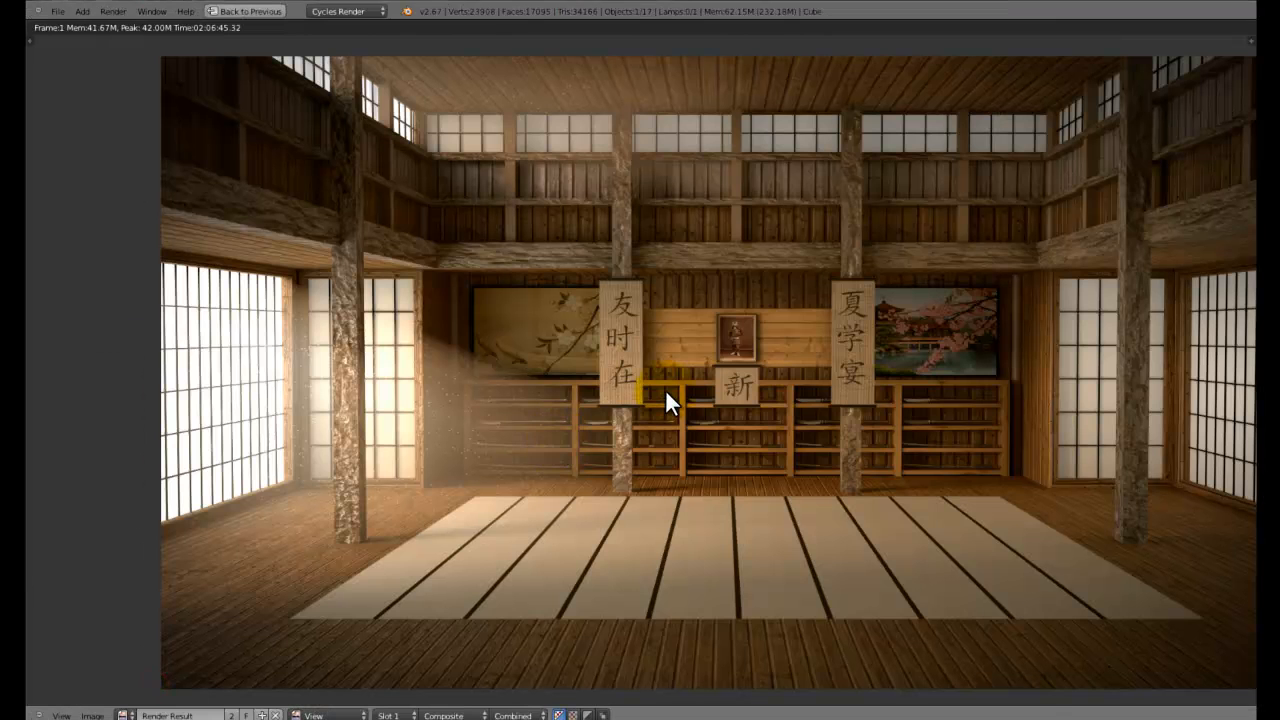
{"action": "key", "text": "Escape"}
{"action": "key", "text": "shift+space"}
{"action": "scroll", "coordinate": [490, 445], "scroll_direction": "down", "scroll_amount": 3}
{"action": "scroll", "coordinate": [495, 448], "scroll_direction": "up", "scroll_amount": 1}
{"action": "key", "text": "v"}
{"action": "key", "text": "v"}
{"action": "key", "text": "v"}
{"action": "key", "text": "v"}
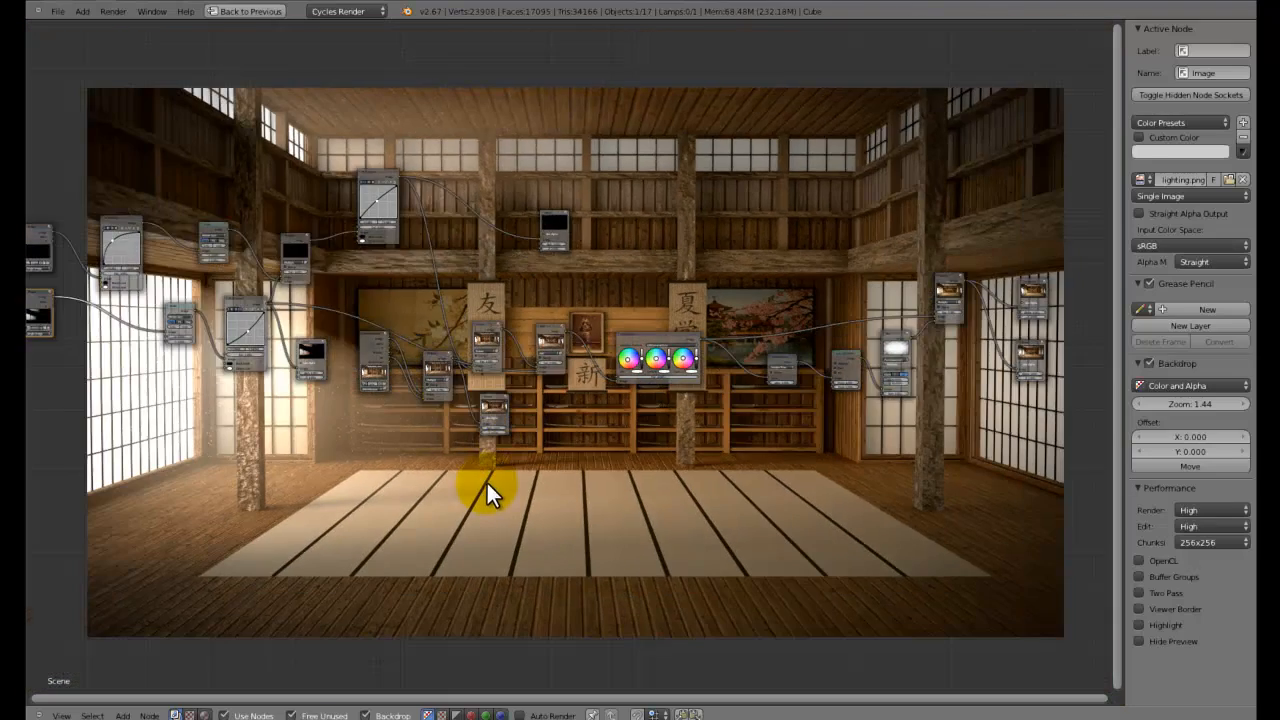
Load the updated particles.png into the dust Image node at the start of the compositing tree
{"action": "middle_click_drag", "start_coordinate": [486, 480], "coordinate": [885, 532]}
{"action": "scroll", "coordinate": [760, 512], "scroll_direction": "up", "scroll_amount": 1}
{"action": "middle_click_drag", "start_coordinate": [323, 467], "coordinate": [590, 595]}
{"action": "scroll", "coordinate": [587, 592], "scroll_direction": "up", "scroll_amount": 1}
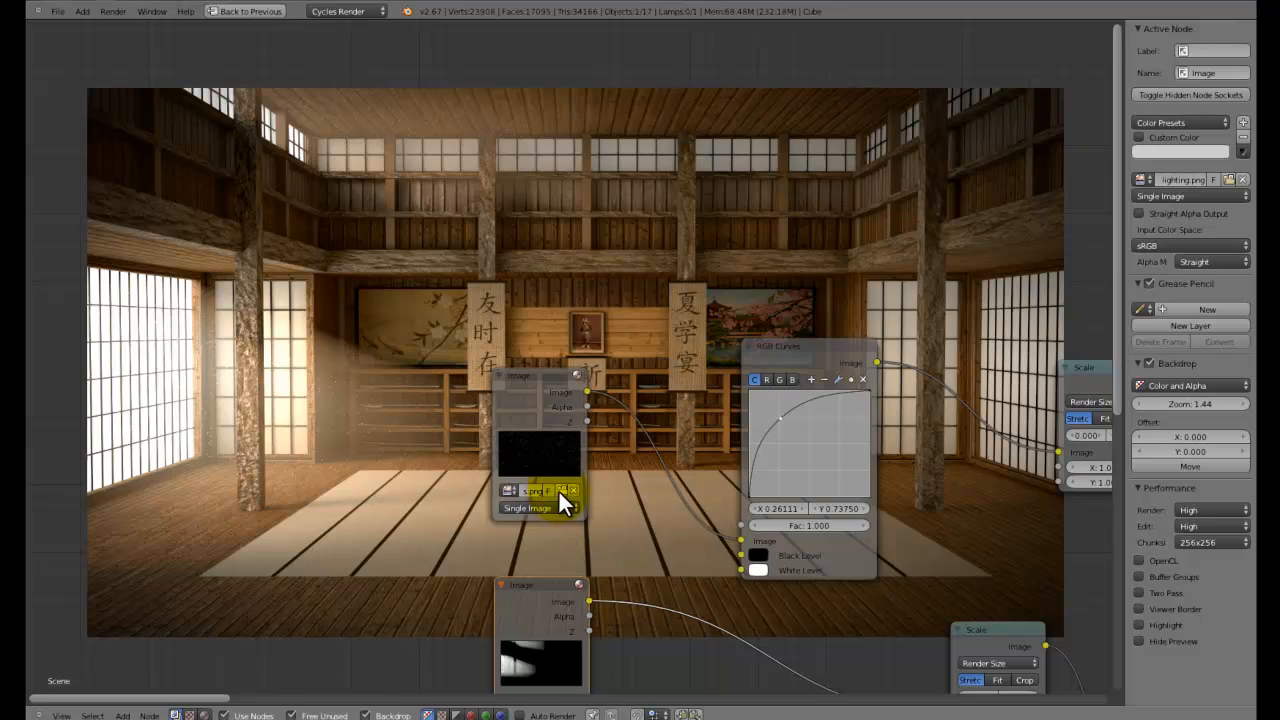
{"action": "left_click", "coordinate": [560, 484]}
{"action": "left_click", "coordinate": [316, 128]}
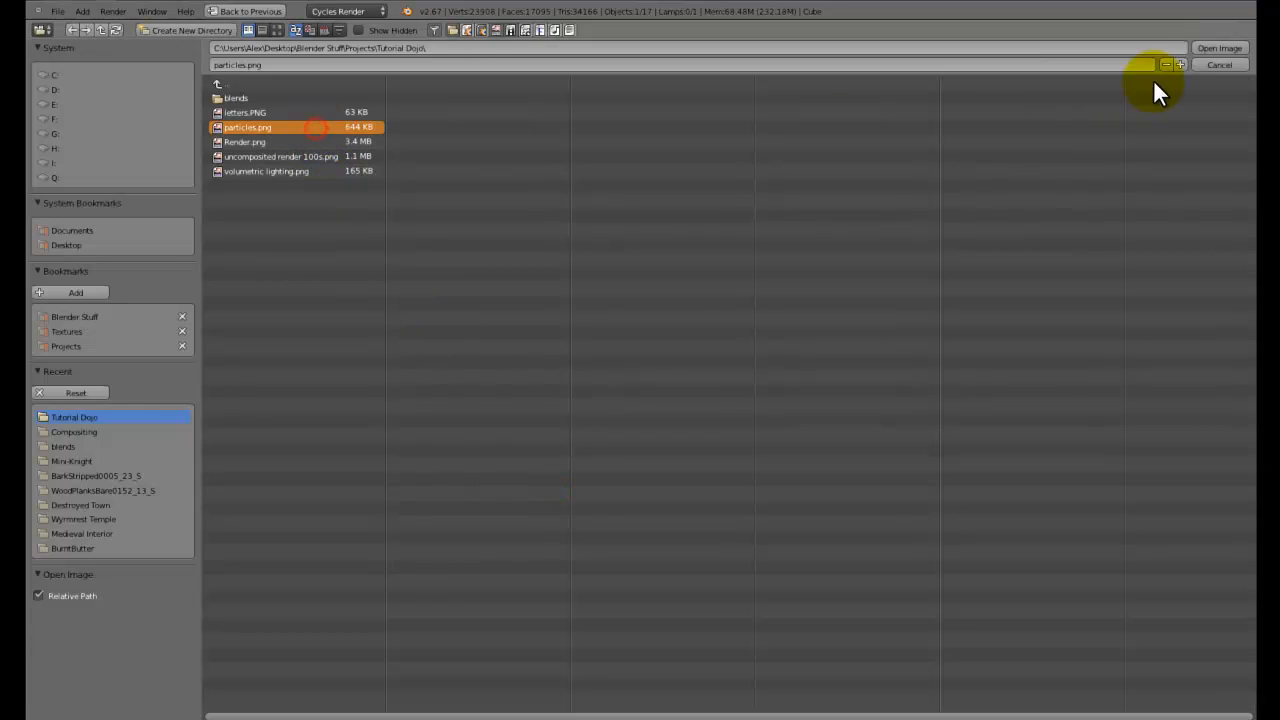
{"action": "left_click", "coordinate": [1212, 49]}
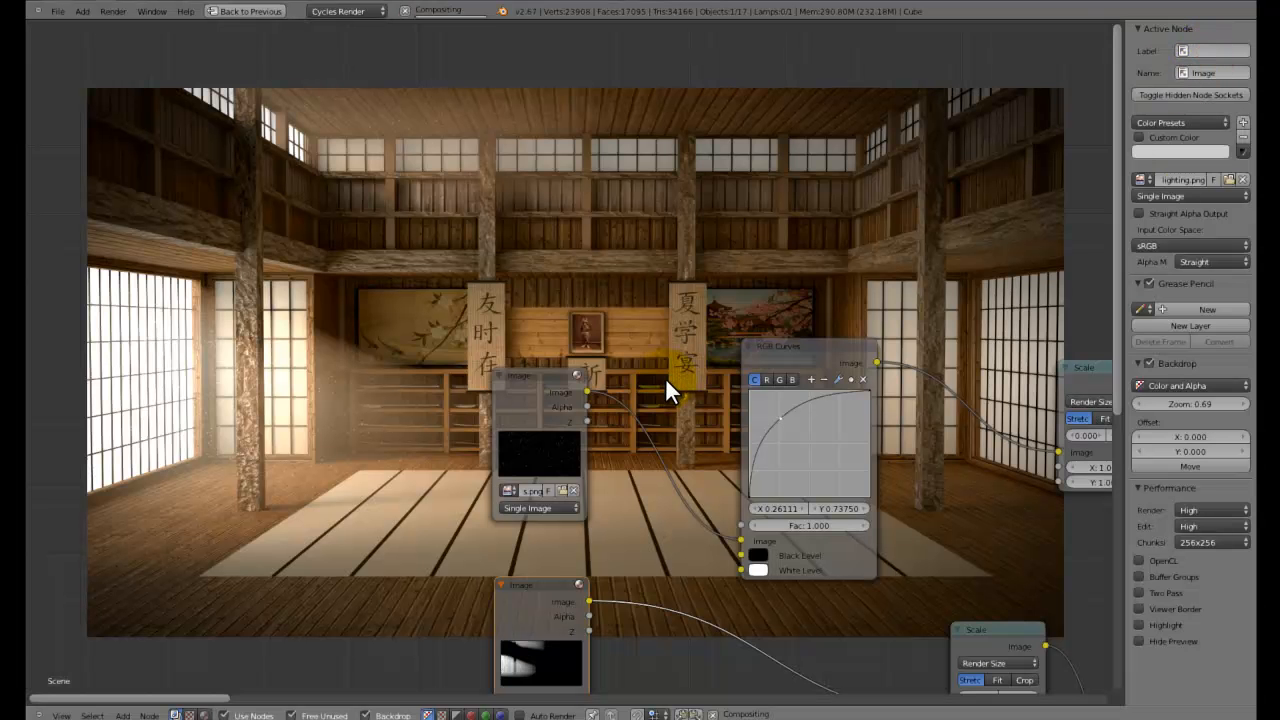
Preview the ambient occlusion Multiply result by activating its Viewer node, and move that Viewer slightly away from the mix nodes
{"action": "middle_click_drag", "start_coordinate": [665, 377], "coordinate": [759, 170]}
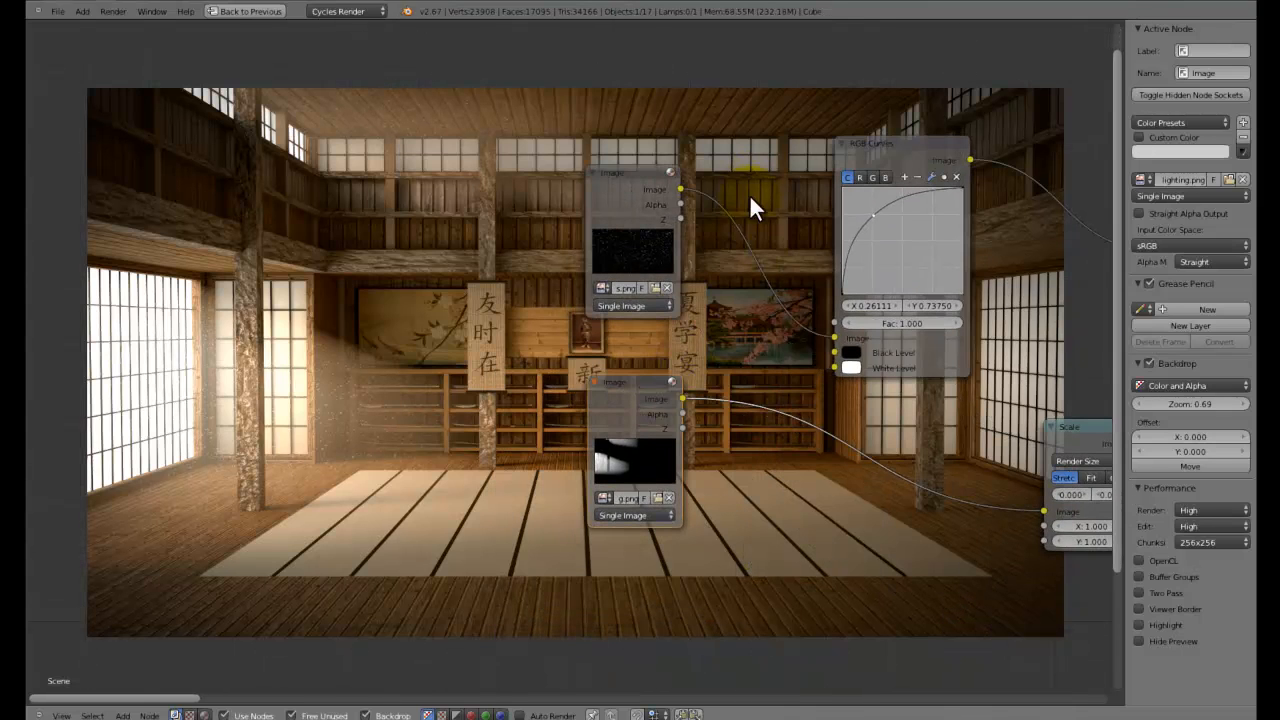
{"action": "middle_click_drag", "start_coordinate": [461, 468], "coordinate": [75, 356]}
{"action": "middle_click_drag", "start_coordinate": [712, 420], "coordinate": [400, 409]}
{"action": "scroll", "coordinate": [515, 438], "scroll_direction": "down", "scroll_amount": 7}
{"action": "middle_click_drag", "start_coordinate": [585, 408], "coordinate": [300, 325]}
{"action": "scroll", "coordinate": [777, 430], "scroll_direction": "up", "scroll_amount": 7}
{"action": "middle_click_drag", "start_coordinate": [715, 425], "coordinate": [505, 410]}
{"action": "left_click", "coordinate": [667, 445]}
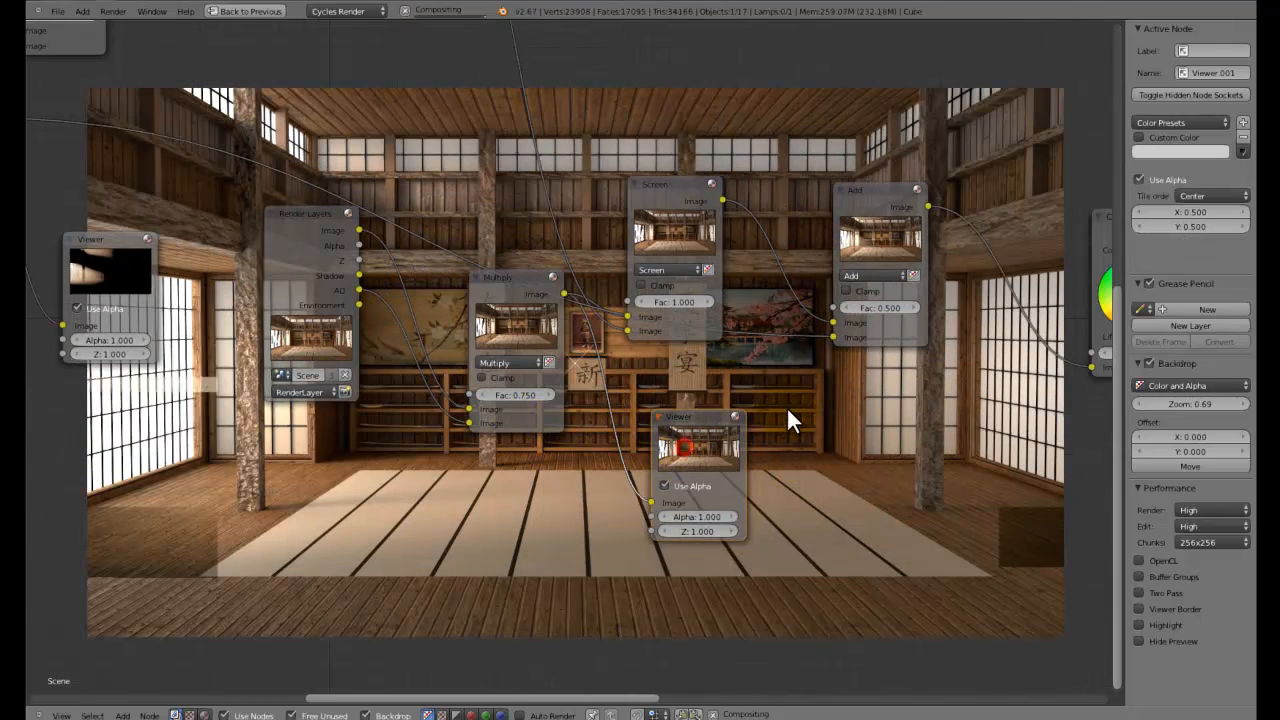
{"action": "left_click_drag", "start_coordinate": [704, 415], "coordinate": [759, 389]}
Link the Render Layers AO pass to the Viewer to inspect it, and reconnect the Multiply output to the Viewer
{"action": "left_click", "coordinate": [553, 279]}
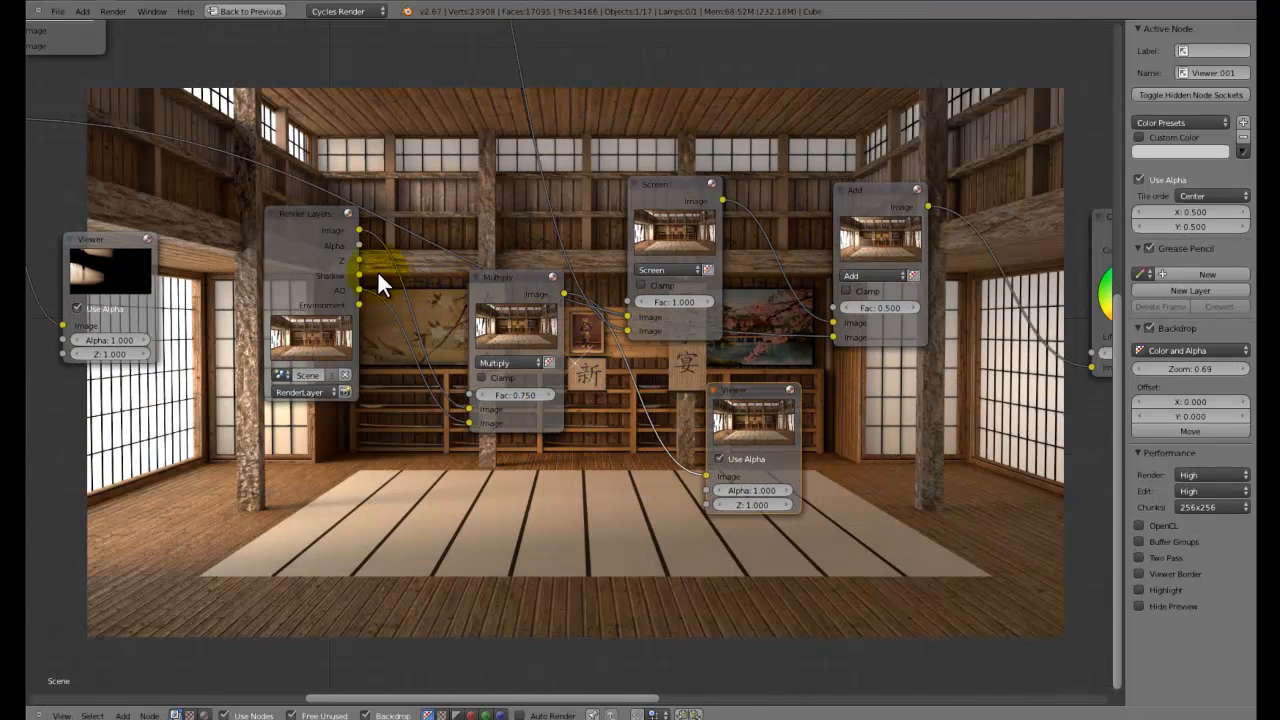
{"action": "left_click_drag", "start_coordinate": [359, 289], "coordinate": [712, 476]}
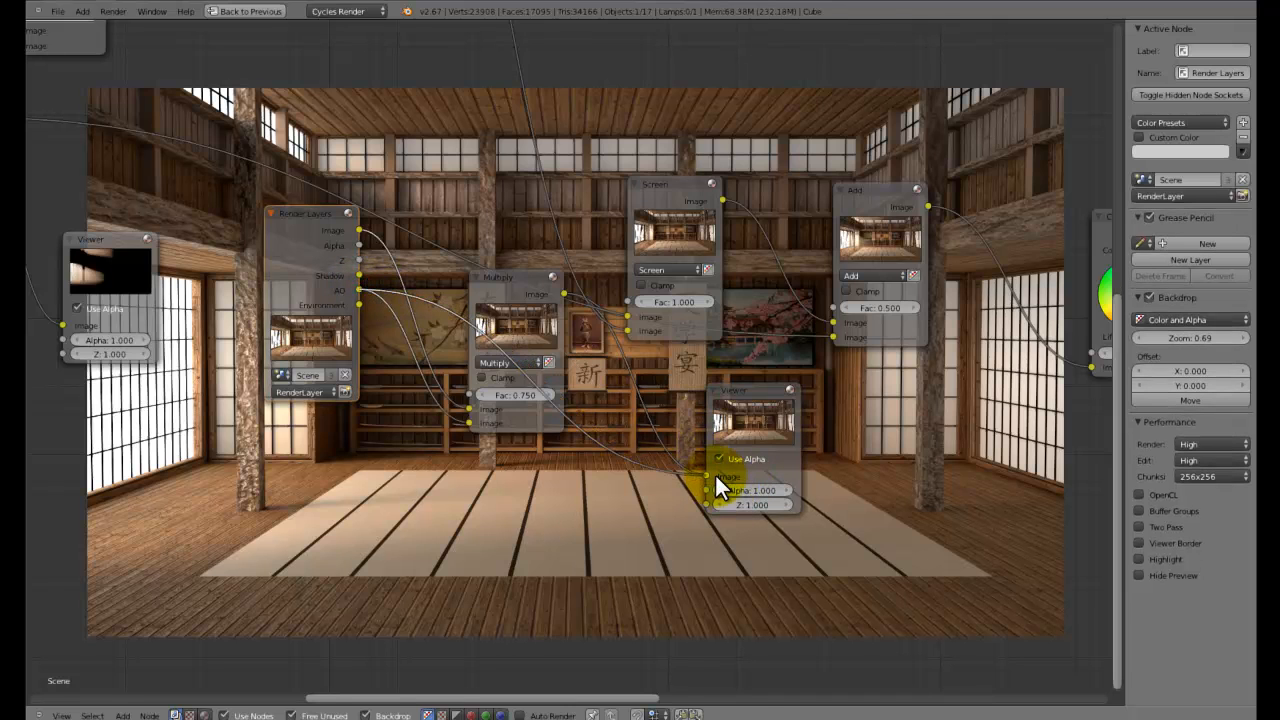
{"action": "left_click_drag", "start_coordinate": [754, 423], "coordinate": [721, 442]}
{"action": "middle_click_drag", "start_coordinate": [645, 425], "coordinate": [544, 491]}
{"action": "left_click_drag", "start_coordinate": [419, 326], "coordinate": [599, 538]}
Set the factor of the ambient occlusion Multiply node to 1
{"action": "scroll", "coordinate": [570, 416], "scroll_direction": "up", "scroll_amount": 3}
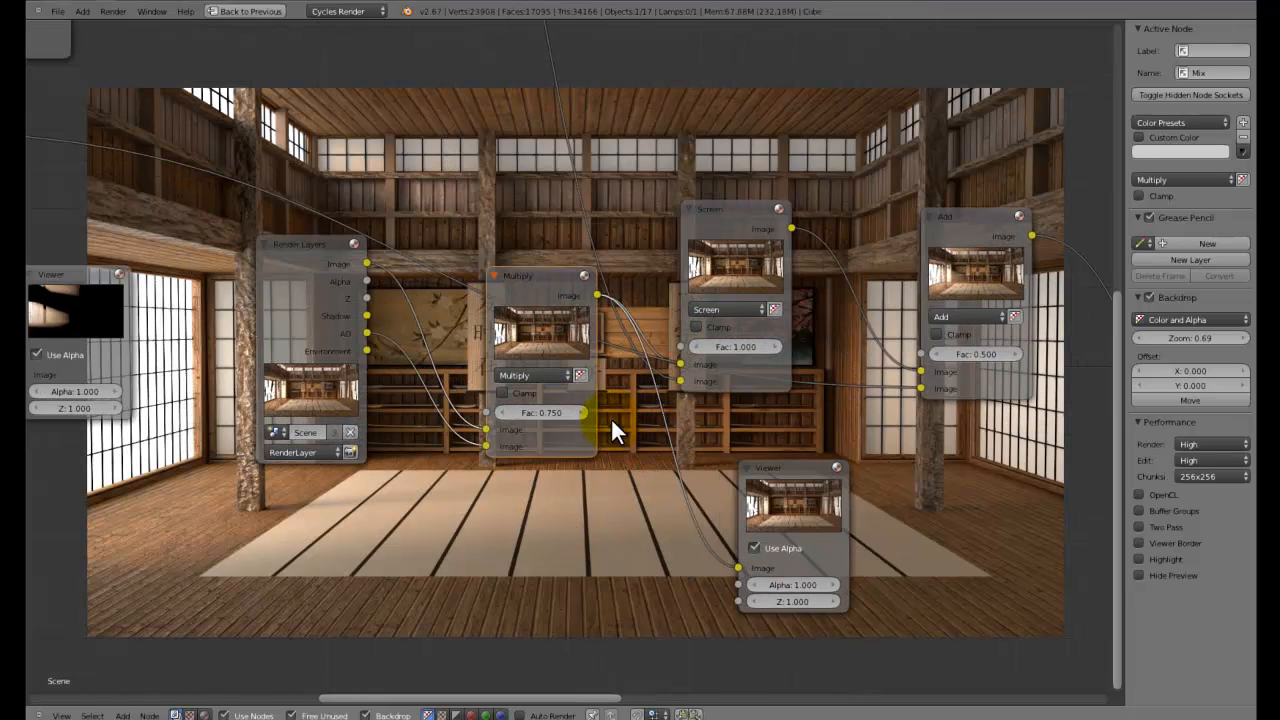
{"action": "left_click", "coordinate": [540, 421]}
{"action": "type", "text": "1"}
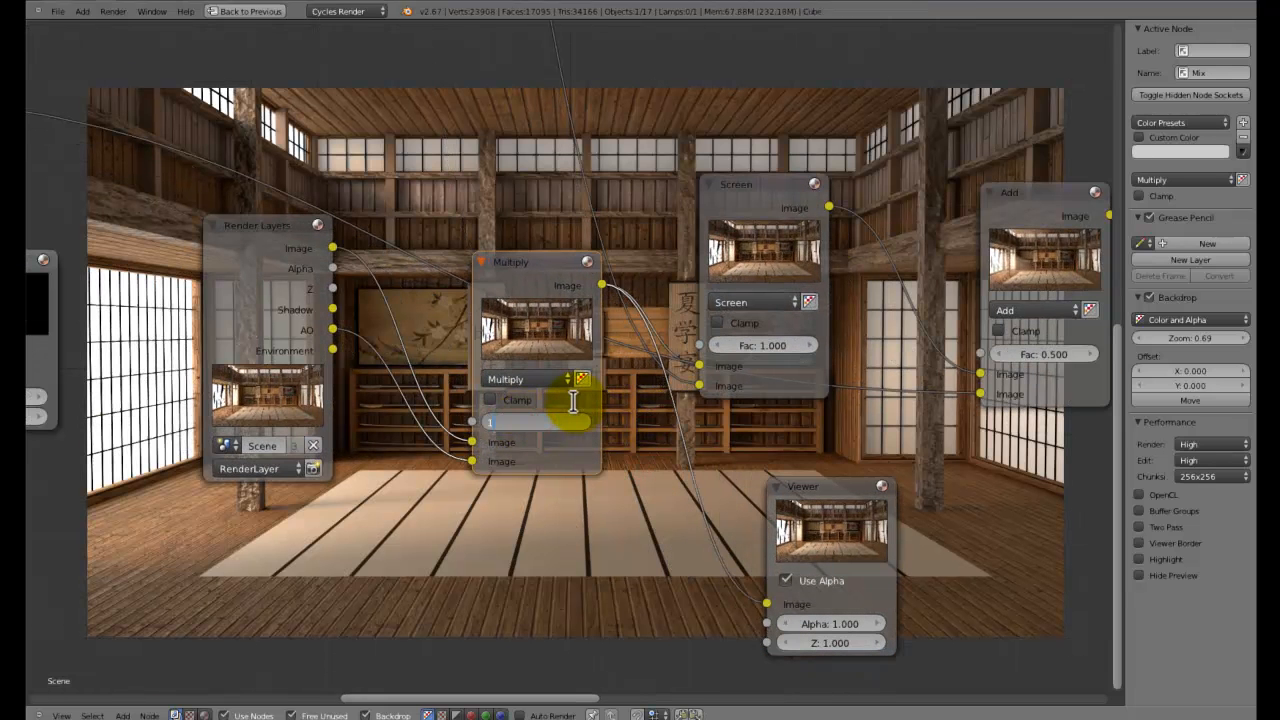
{"action": "key", "text": "Return"}
Activate the Viewer node at the end of the tree to preview the final vignetted composite in the backdrop
{"action": "middle_click_drag", "start_coordinate": [575, 399], "coordinate": [612, 602]}
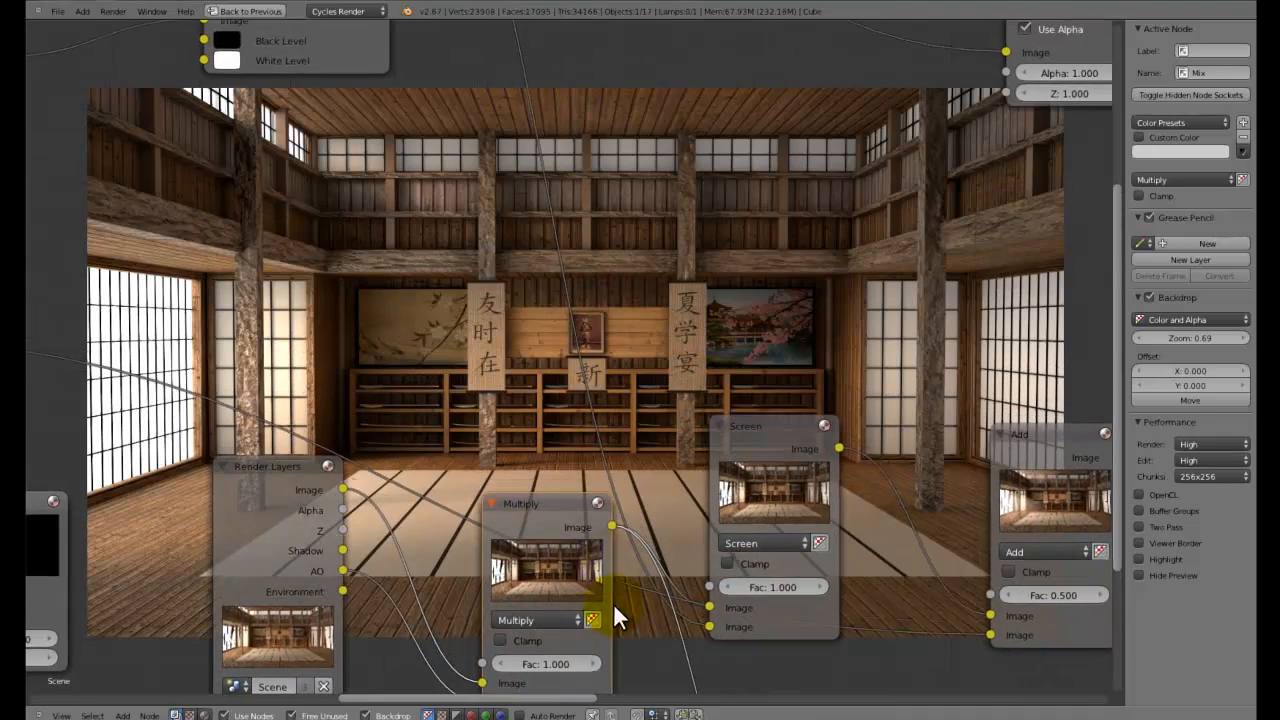
{"action": "middle_click_drag", "start_coordinate": [529, 291], "coordinate": [340, 333]}
{"action": "scroll", "coordinate": [815, 345], "scroll_direction": "down", "scroll_amount": 8}
{"action": "middle_click_drag", "start_coordinate": [815, 345], "coordinate": [242, 292]}
{"action": "middle_click_drag", "start_coordinate": [826, 290], "coordinate": [240, 301]}
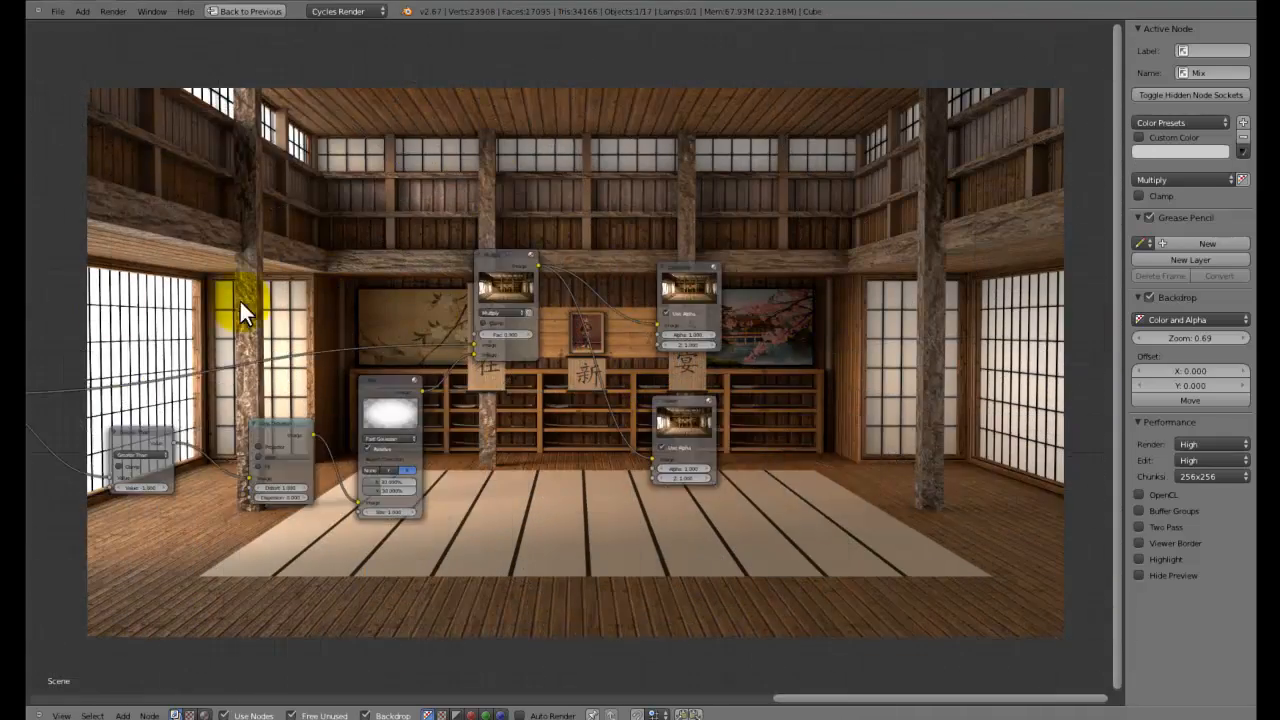
{"action": "left_click", "coordinate": [704, 415]}
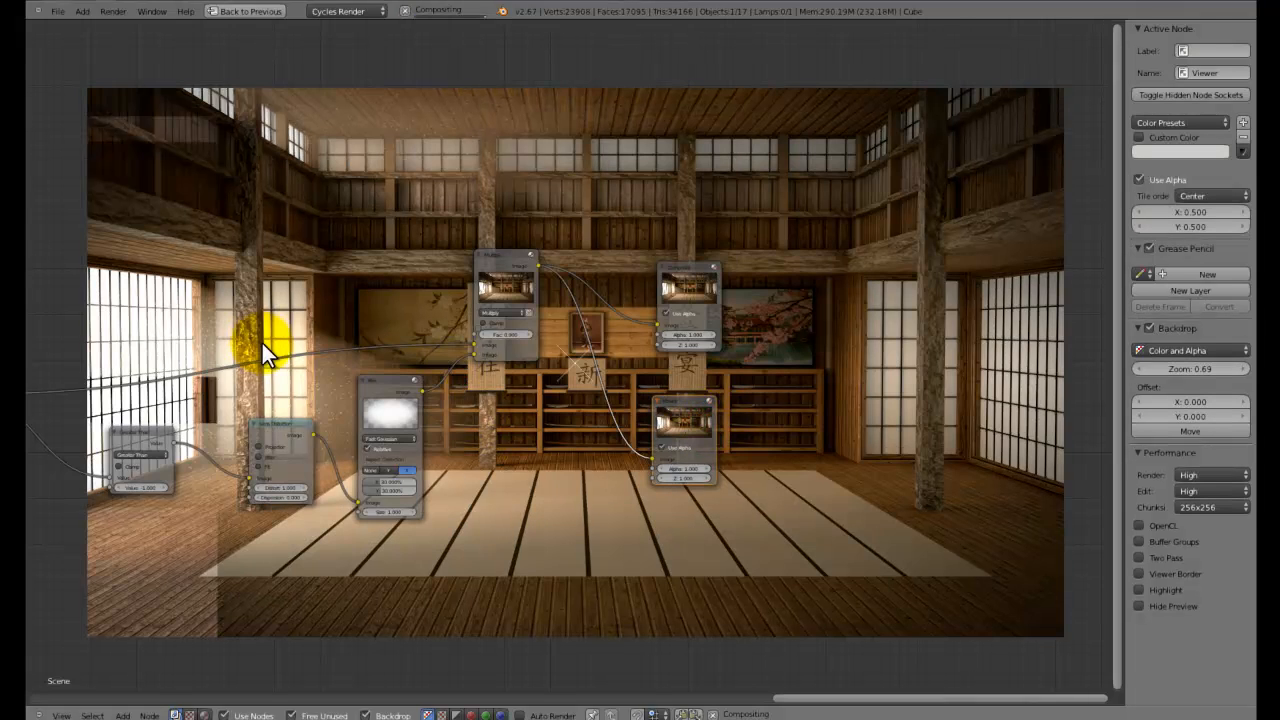
Set the factor of the ambient occlusion Multiply node to 0.9
{"action": "middle_click_drag", "start_coordinate": [263, 303], "coordinate": [766, 571]}
{"action": "middle_click_drag", "start_coordinate": [466, 534], "coordinate": [661, 475]}
{"action": "middle_click_drag", "start_coordinate": [604, 422], "coordinate": [788, 257]}
{"action": "middle_click_drag", "start_coordinate": [506, 412], "coordinate": [758, 300]}
{"action": "scroll", "coordinate": [371, 475], "scroll_direction": "up", "scroll_amount": 2}
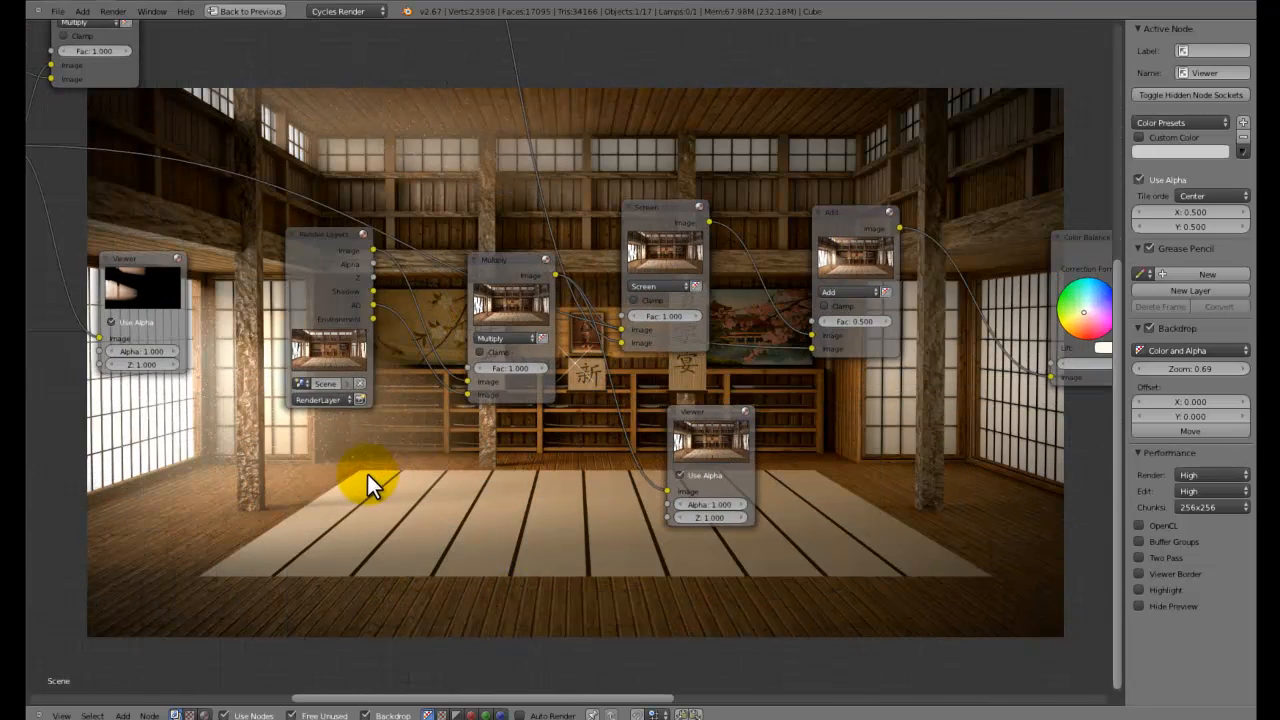
{"action": "left_click", "coordinate": [507, 368]}
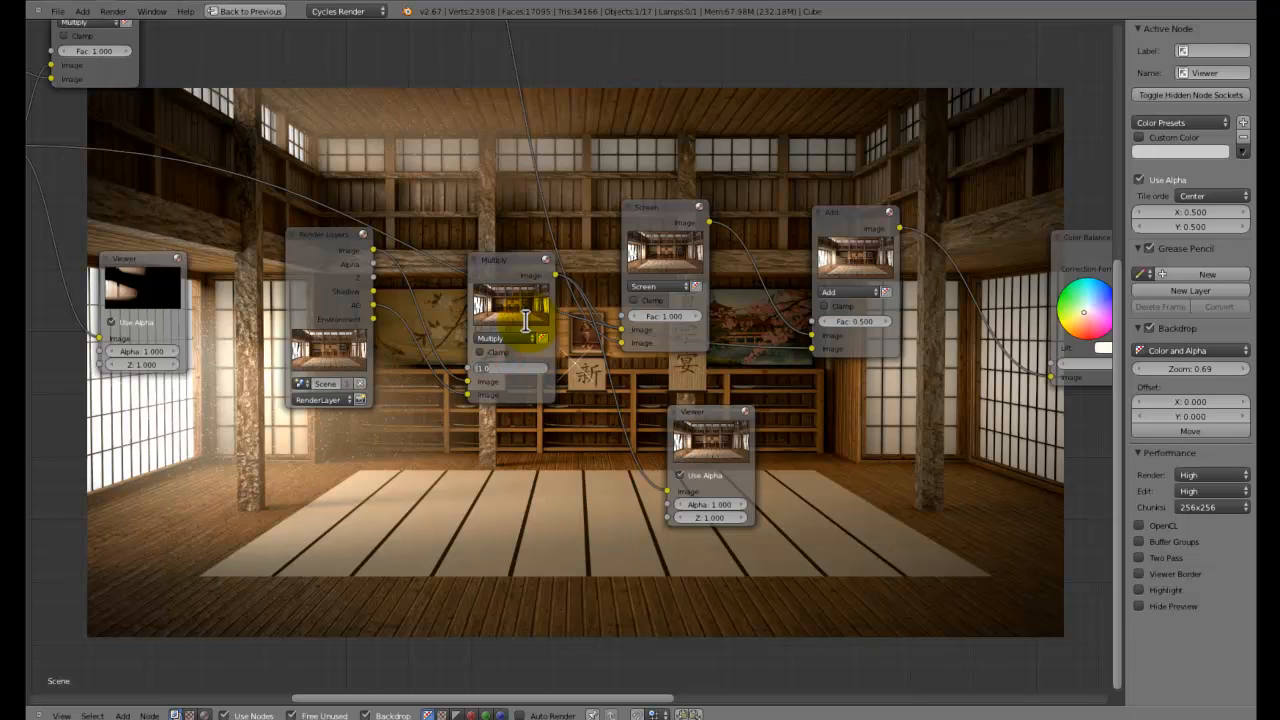
{"action": "key", "text": "BackSpace"}
{"action": "type", "text": "0.9"}
{"action": "key", "text": "Return"}
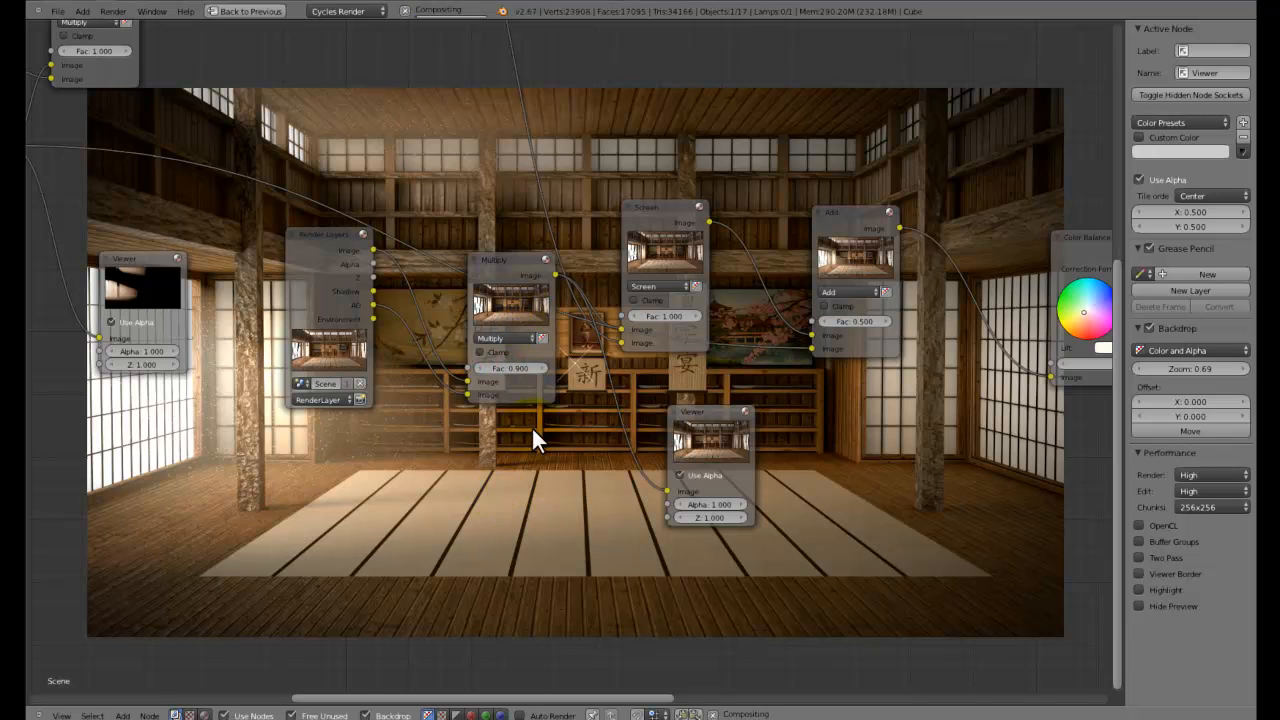
Move the dust particles' RGB Curves node down, closer to the Render Layers and mix nodes
{"action": "middle_click_drag", "start_coordinate": [589, 371], "coordinate": [649, 279]}
{"action": "middle_click_drag", "start_coordinate": [651, 222], "coordinate": [715, 149]}
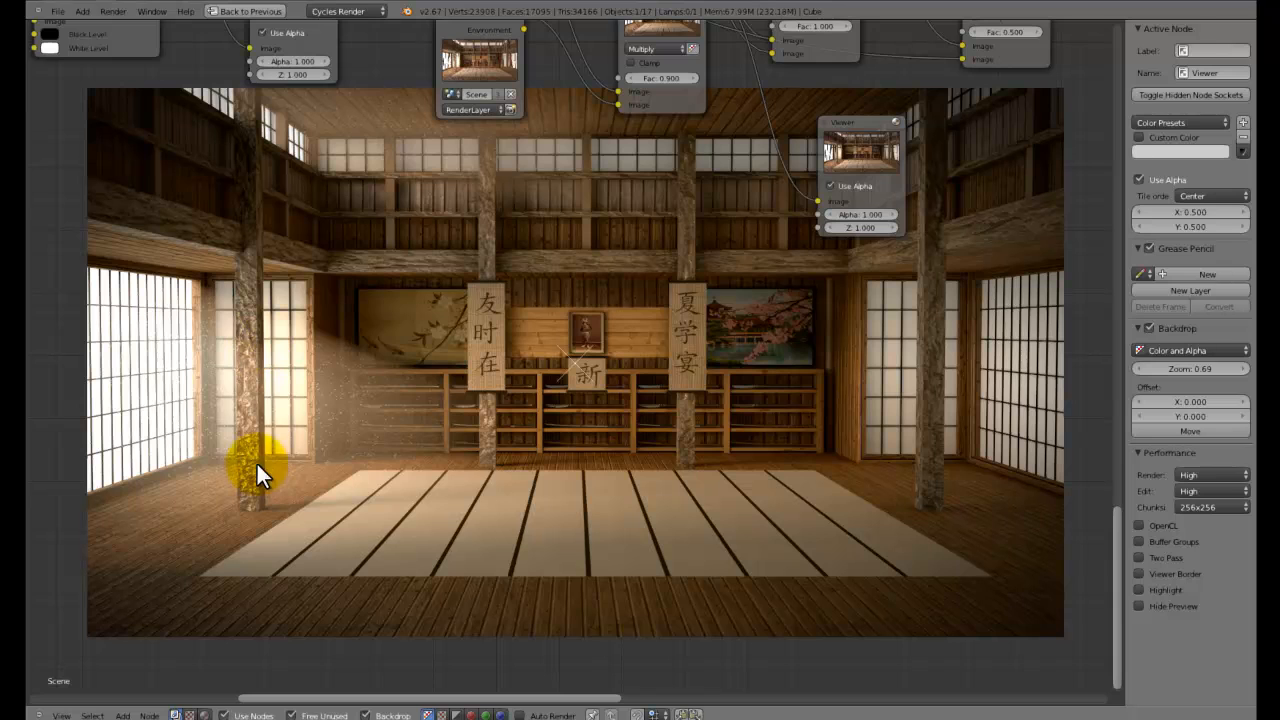
{"action": "scroll", "coordinate": [446, 415], "scroll_direction": "down", "scroll_amount": 5}
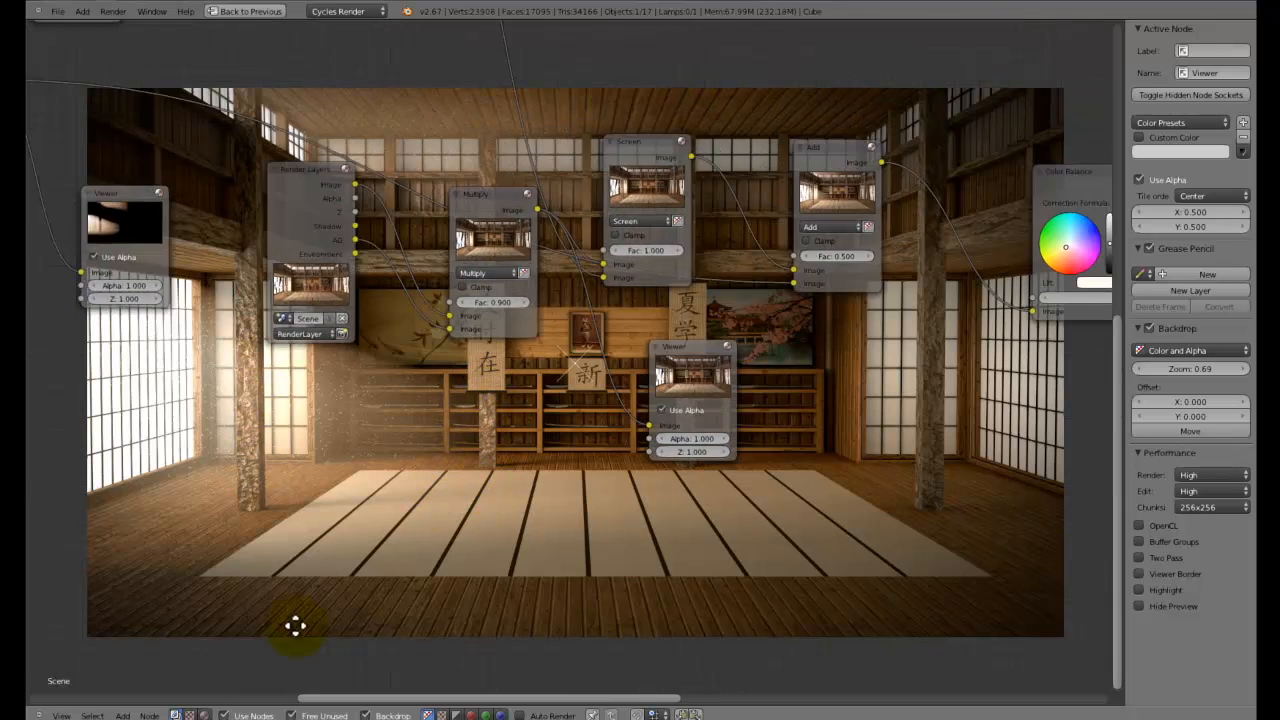
{"action": "middle_click_drag", "start_coordinate": [443, 397], "coordinate": [528, 570]}
{"action": "scroll", "coordinate": [512, 512], "scroll_direction": "down", "scroll_amount": 3}
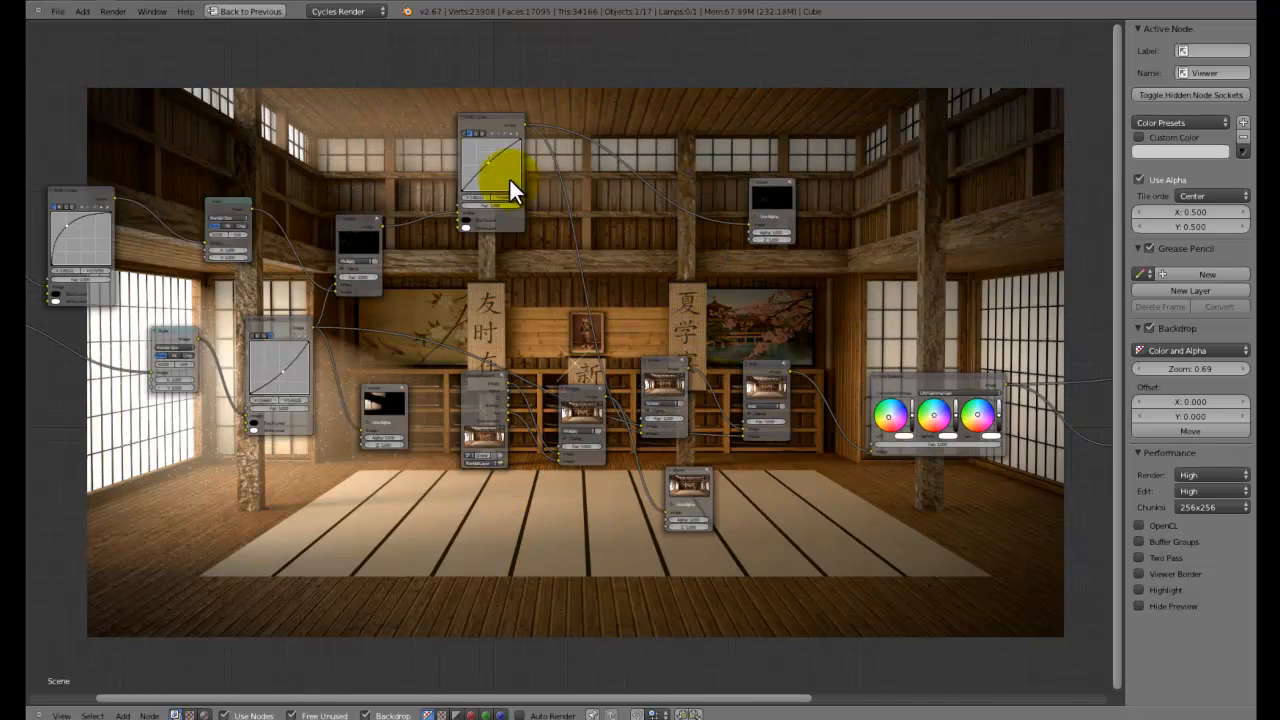
{"action": "left_click_drag", "start_coordinate": [488, 118], "coordinate": [515, 240]}
Review the whole compositing node tree from the dust inputs to the final vignette, with the composite in the backdrop
{"action": "middle_click_drag", "start_coordinate": [594, 263], "coordinate": [257, 300]}
{"action": "middle_click_drag", "start_coordinate": [663, 359], "coordinate": [351, 353]}
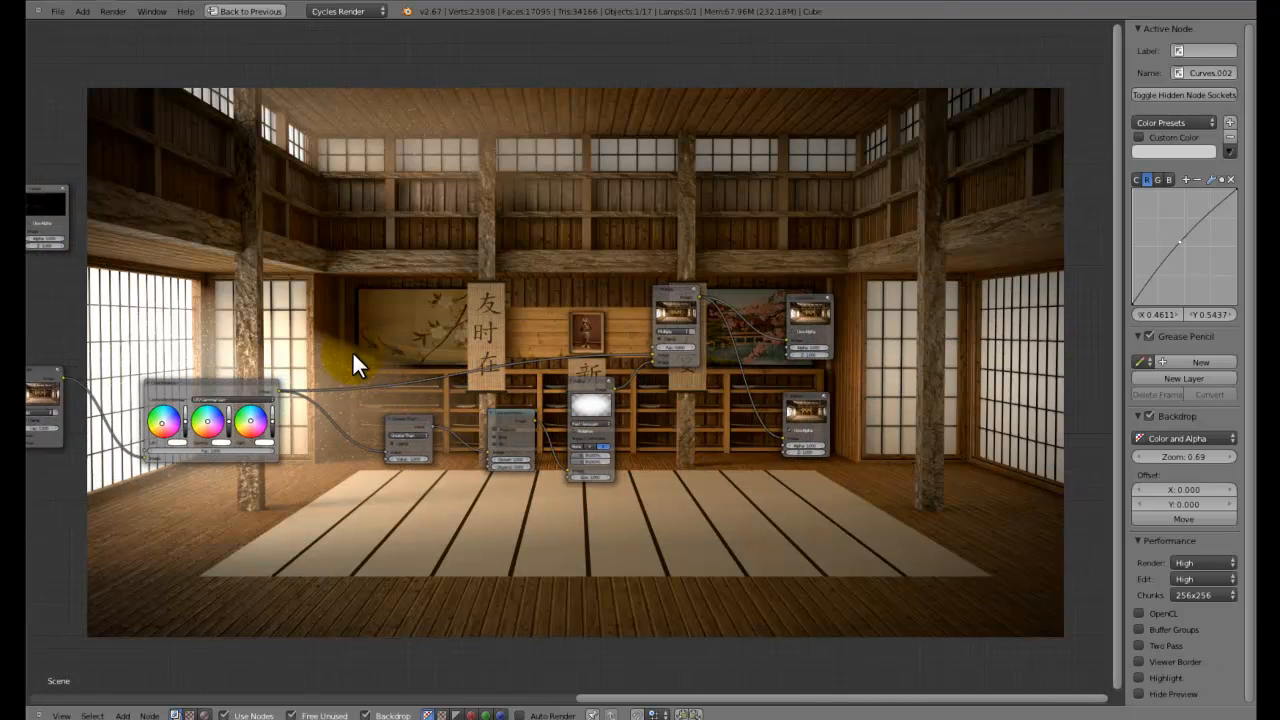
{"action": "middle_click_drag", "start_coordinate": [640, 509], "coordinate": [886, 509]}
{"action": "middle_click_drag", "start_coordinate": [686, 508], "coordinate": [940, 480]}
{"action": "scroll", "coordinate": [652, 462], "scroll_direction": "down", "scroll_amount": 4}
{"action": "middle_click_drag", "start_coordinate": [538, 453], "coordinate": [896, 462]}
{"action": "scroll", "coordinate": [684, 463], "scroll_direction": "up", "scroll_amount": 4}
{"action": "middle_click_drag", "start_coordinate": [692, 432], "coordinate": [435, 386]}
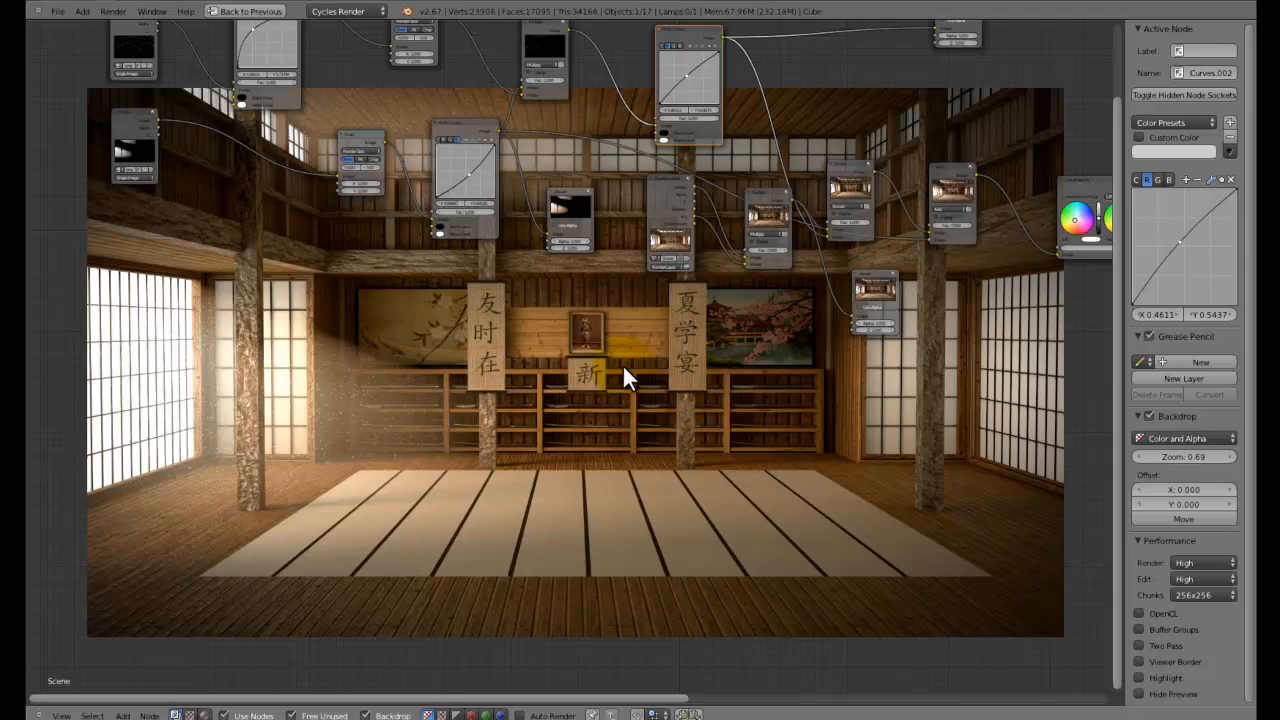
{"action": "middle_click_drag", "start_coordinate": [700, 361], "coordinate": [478, 513]}
{"action": "scroll", "coordinate": [490, 505], "scroll_direction": "down", "scroll_amount": 5}
{"action": "scroll", "coordinate": [499, 495], "scroll_direction": "down", "scroll_amount": 1}
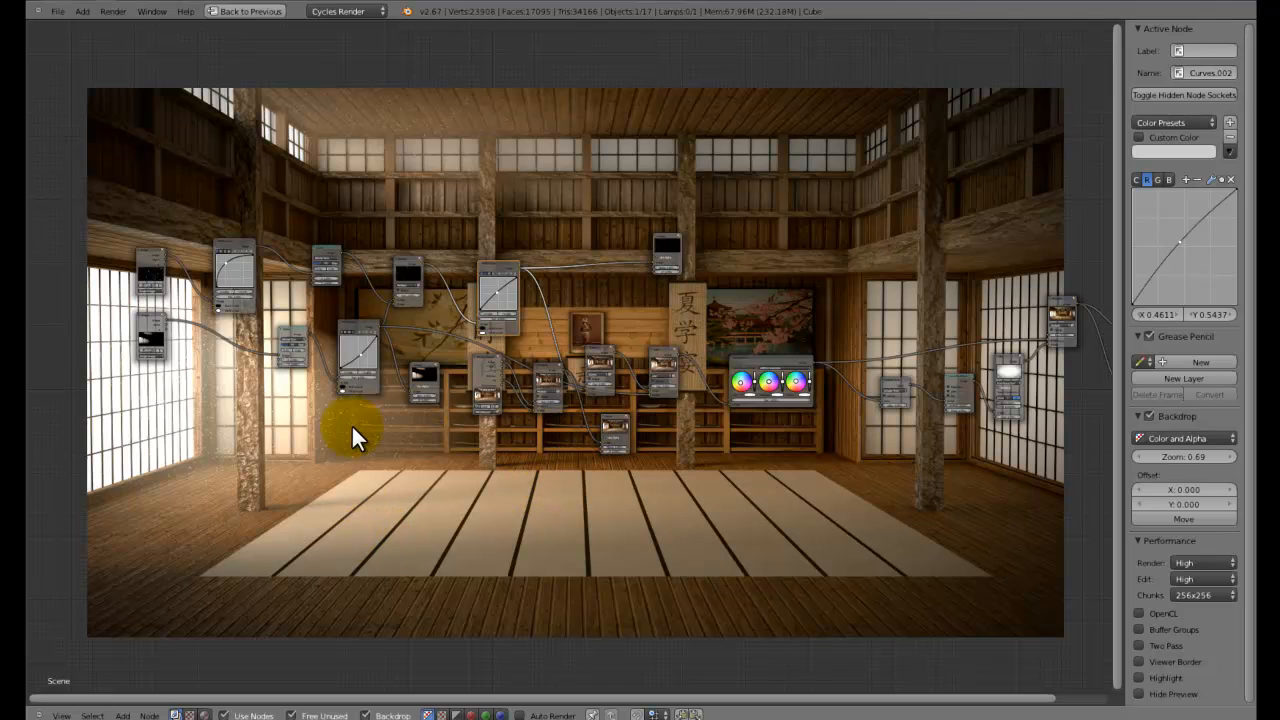
Move the dust particles' Viewer node closer to its RGB Curves node, and preview the ambient occlusion Multiply result in the backdrop
{"action": "scroll", "coordinate": [590, 515], "scroll_direction": "up", "scroll_amount": 3}
{"action": "left_click", "coordinate": [706, 188]}
{"action": "left_click_drag", "start_coordinate": [704, 187], "coordinate": [626, 266]}
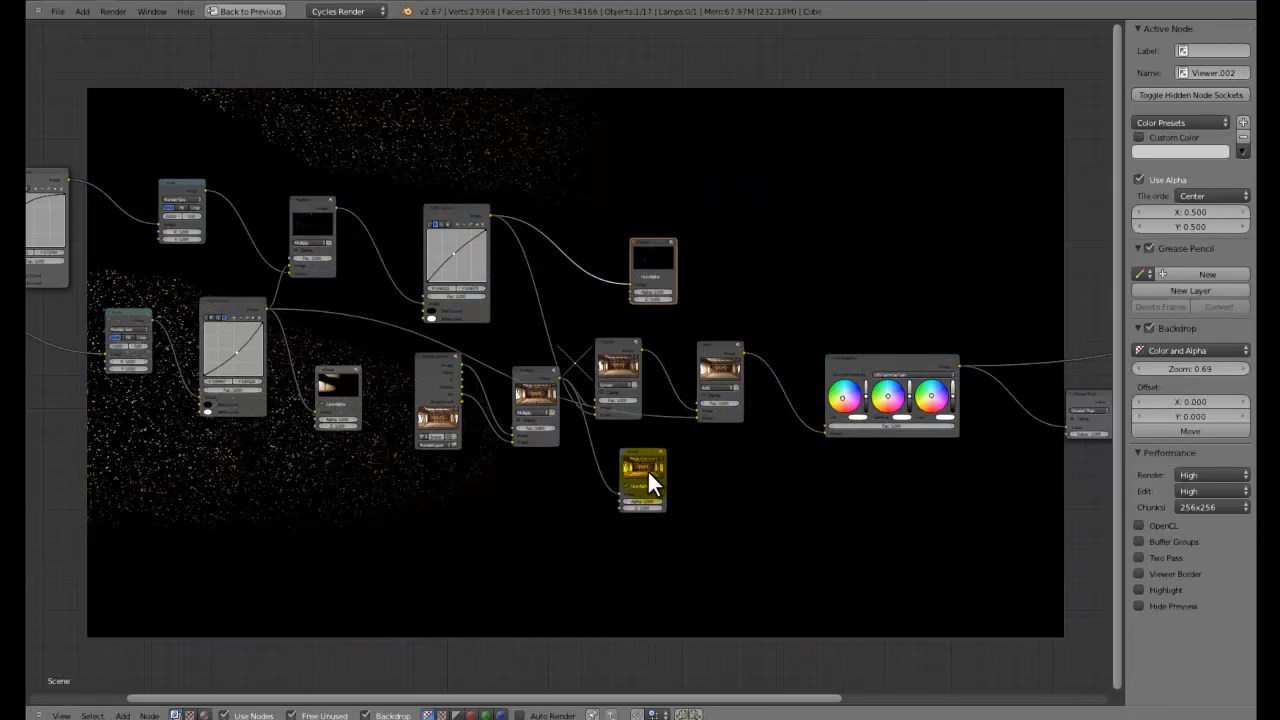
{"action": "left_click", "coordinate": [653, 475]}
{"action": "middle_click_drag", "start_coordinate": [831, 384], "coordinate": [417, 386]}
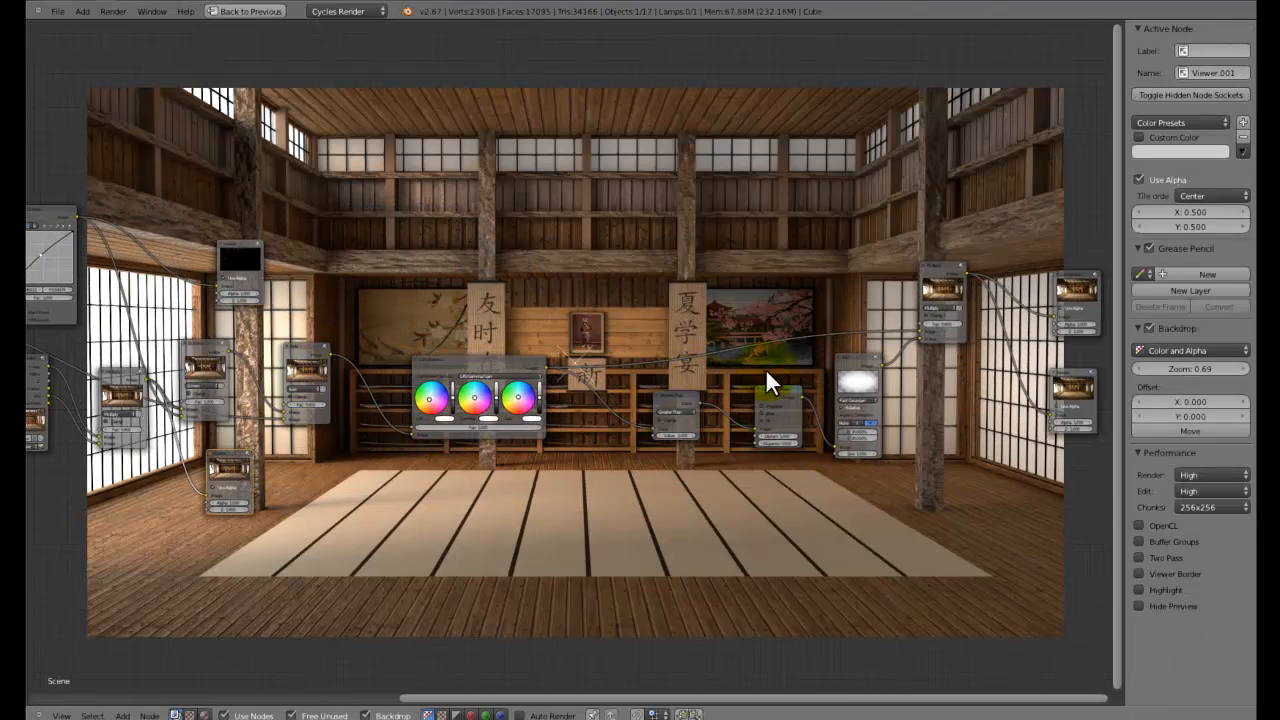